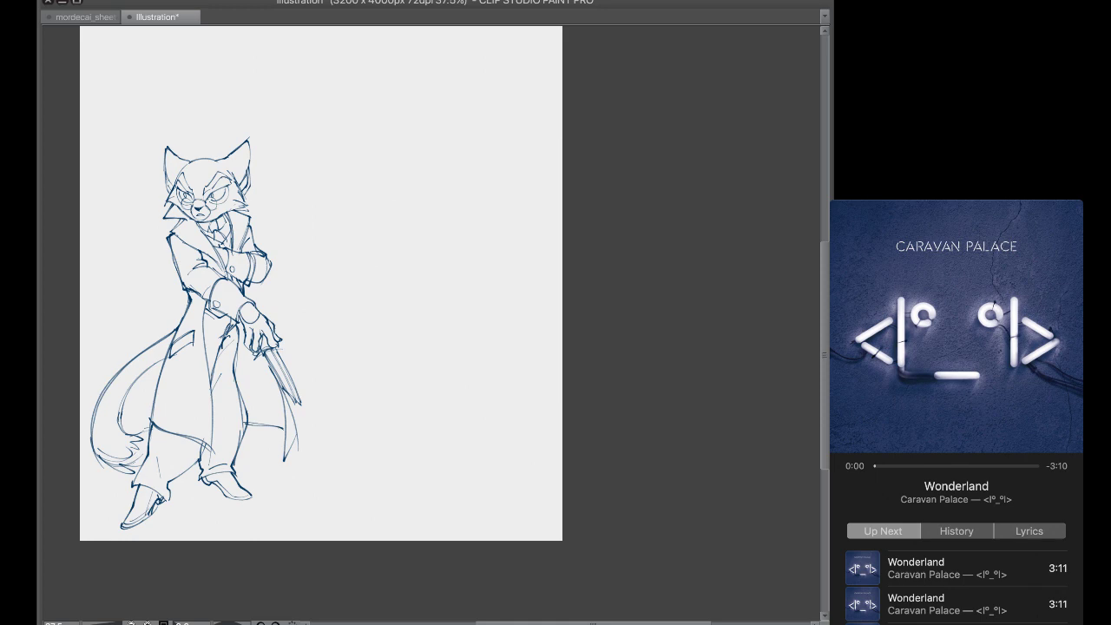
# Switch to the music player and play the song Wonderland
pyautogui.press('super+Tab')
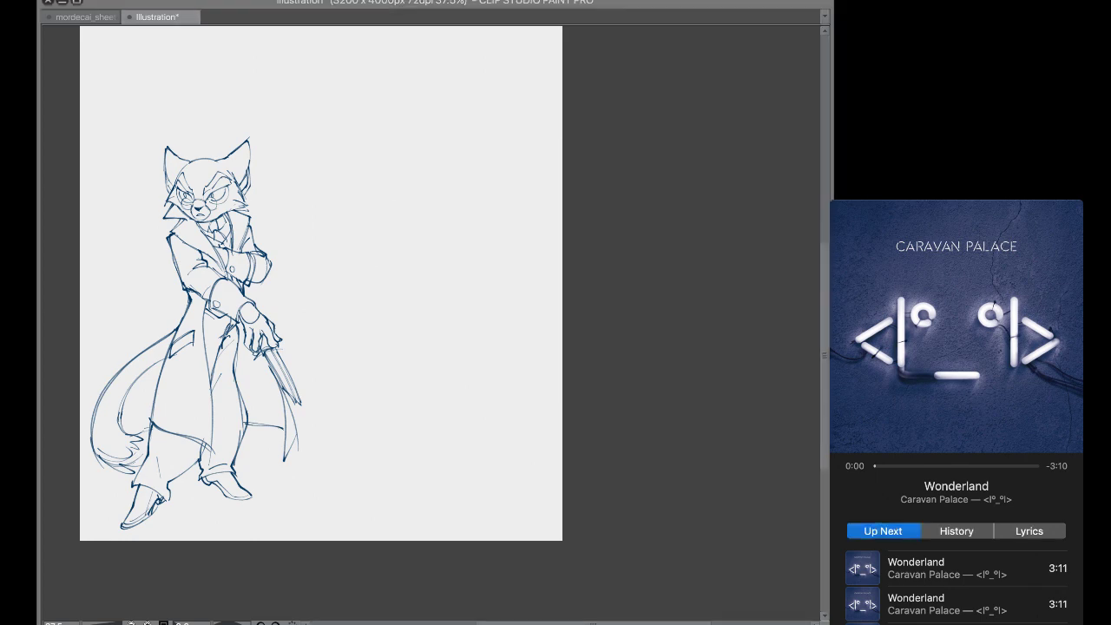
pyautogui.click(957, 491)
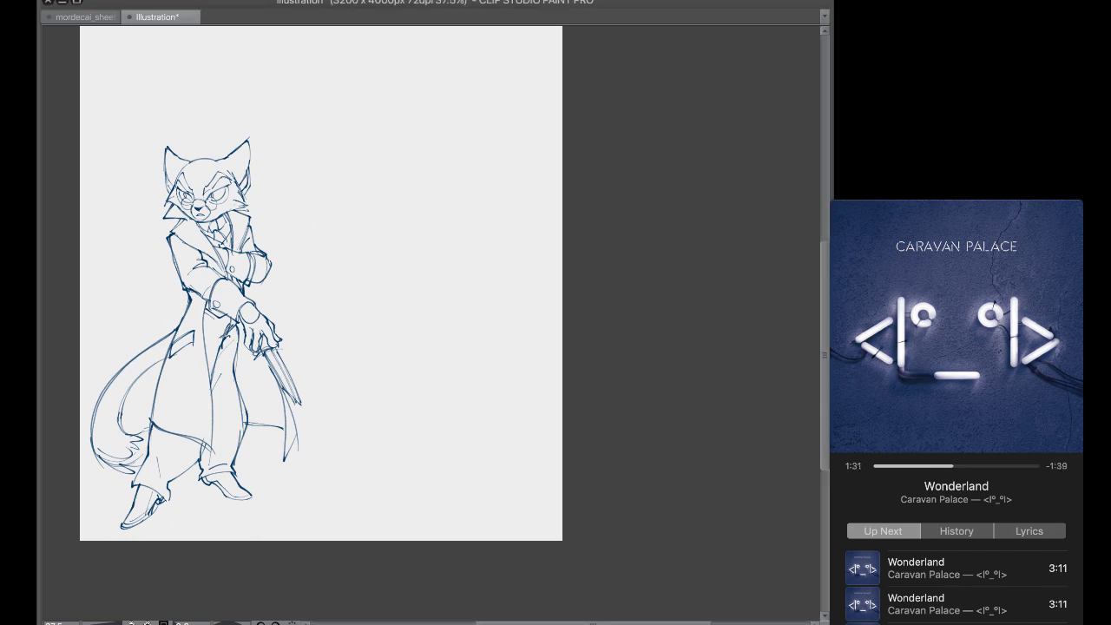
# Paste the green character turnaround reference into the illustration's upper right area, beside the blue sketch
pyautogui.press('super+v')
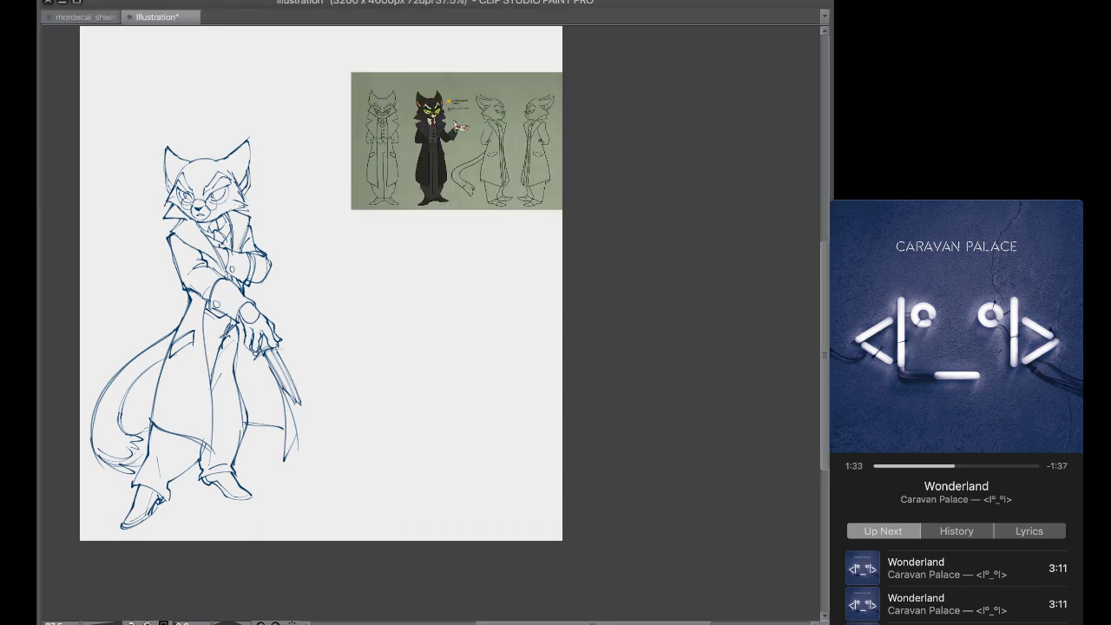
pyautogui.scroll(3, 140, 271)
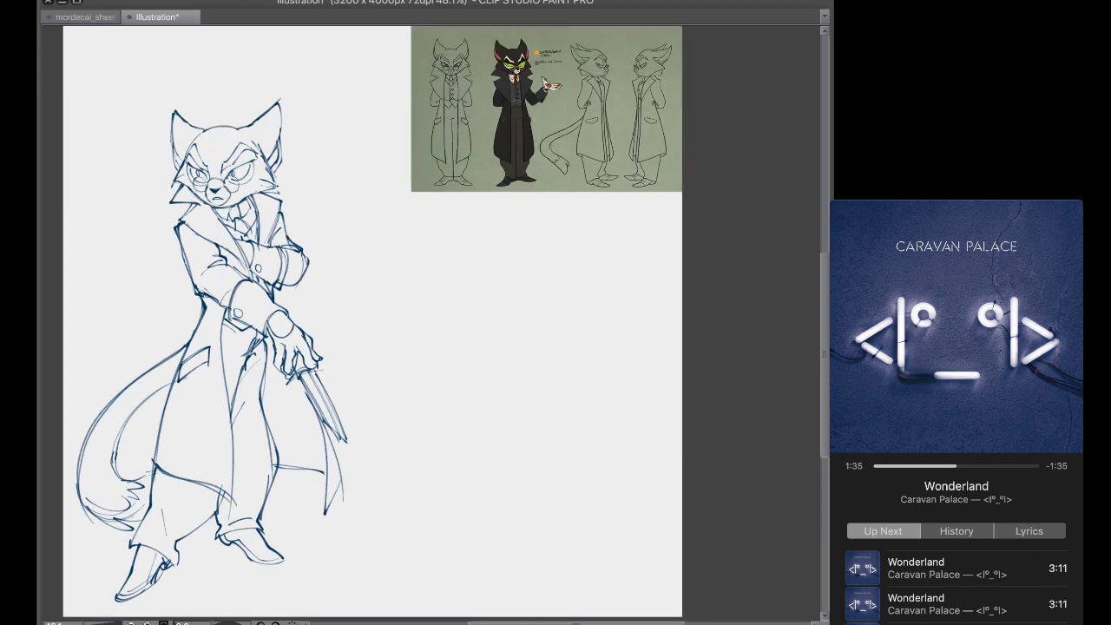
pyautogui.hscroll(-3, 374, 321)
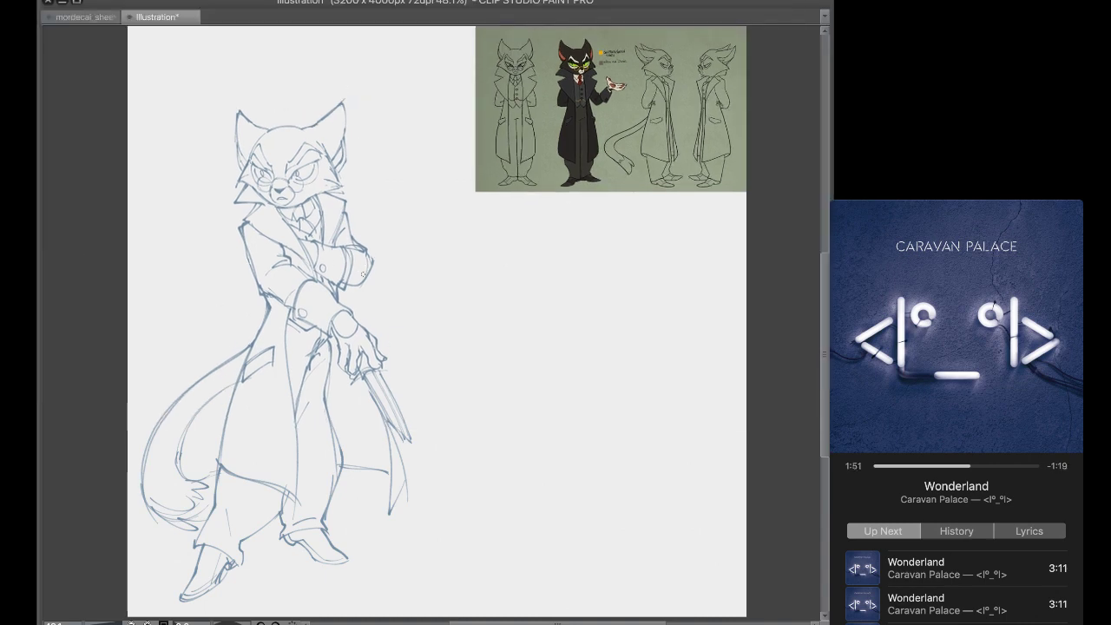
pyautogui.press('super+Tab')
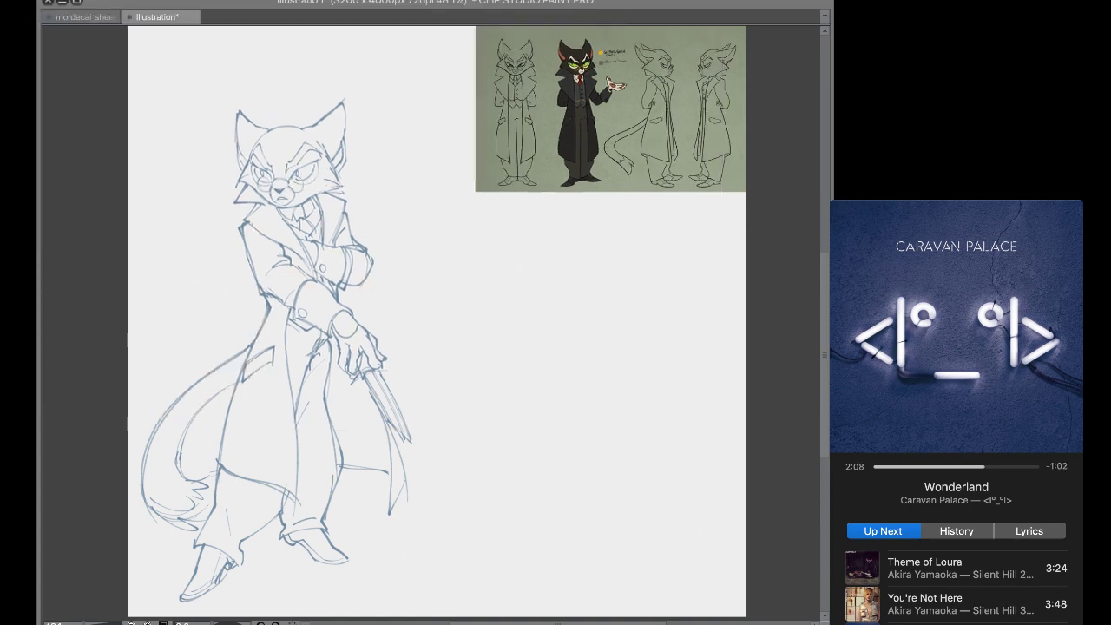
pyautogui.click(443, 365)
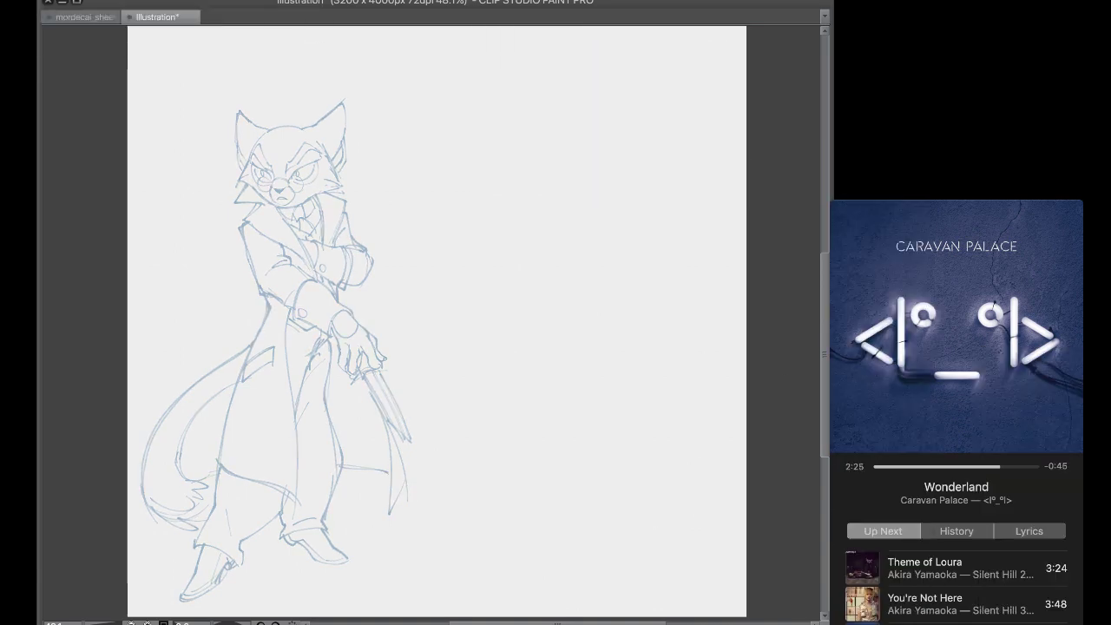
# Lasso three neighbouring cat head drawings on the full character reference sheet and paste them as a separate cutout
pyautogui.scroll(5, 437, 322)
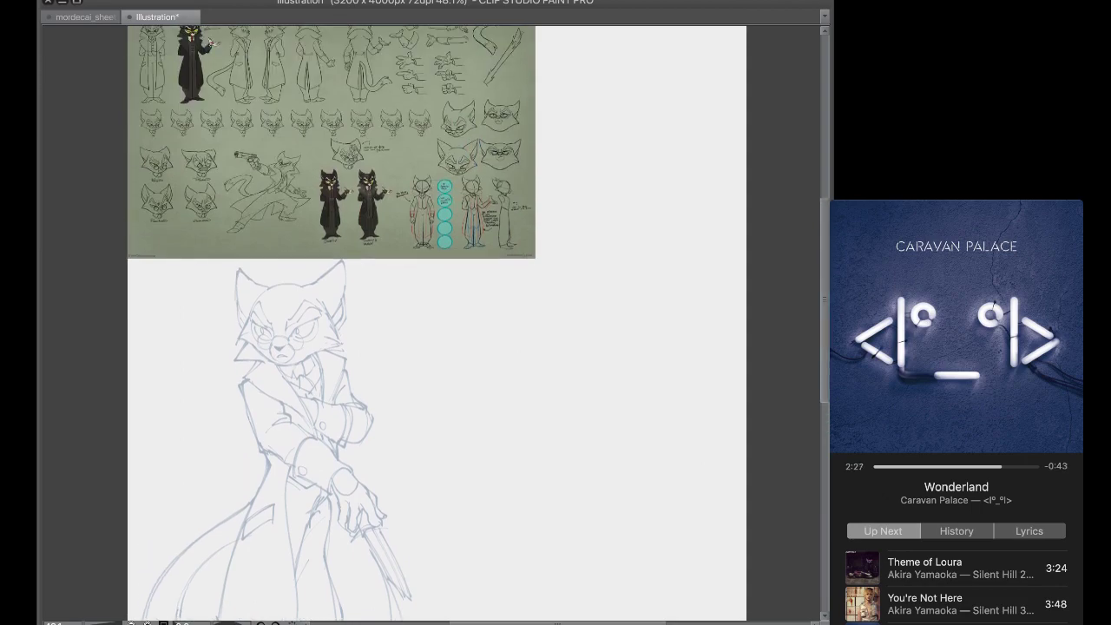
pyautogui.scroll(10, 161, 145)
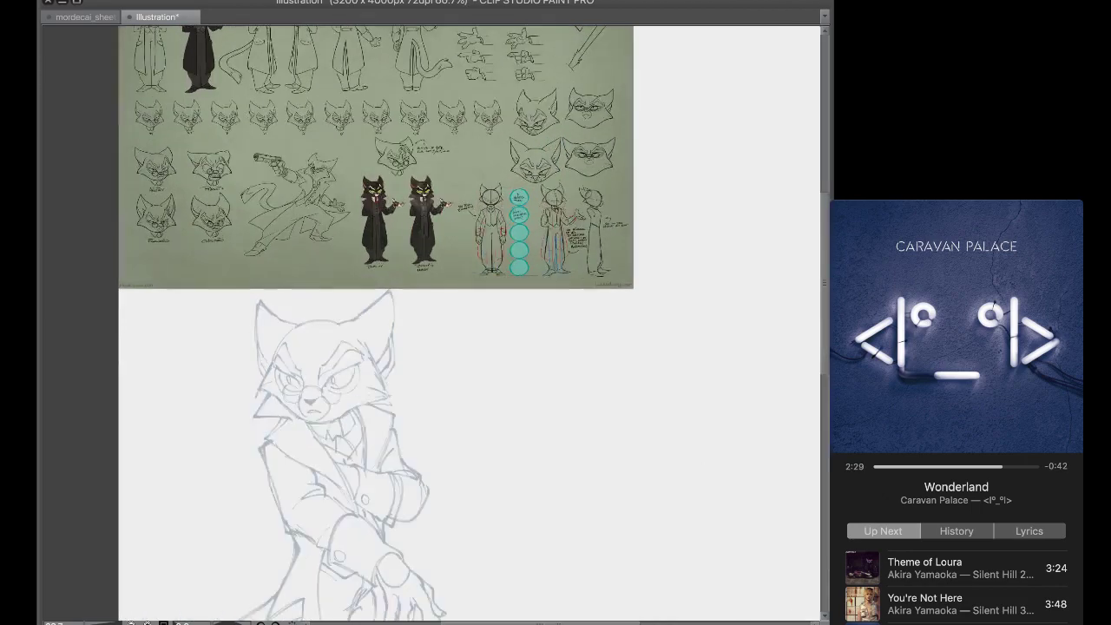
pyautogui.scroll(2, 172, 143)
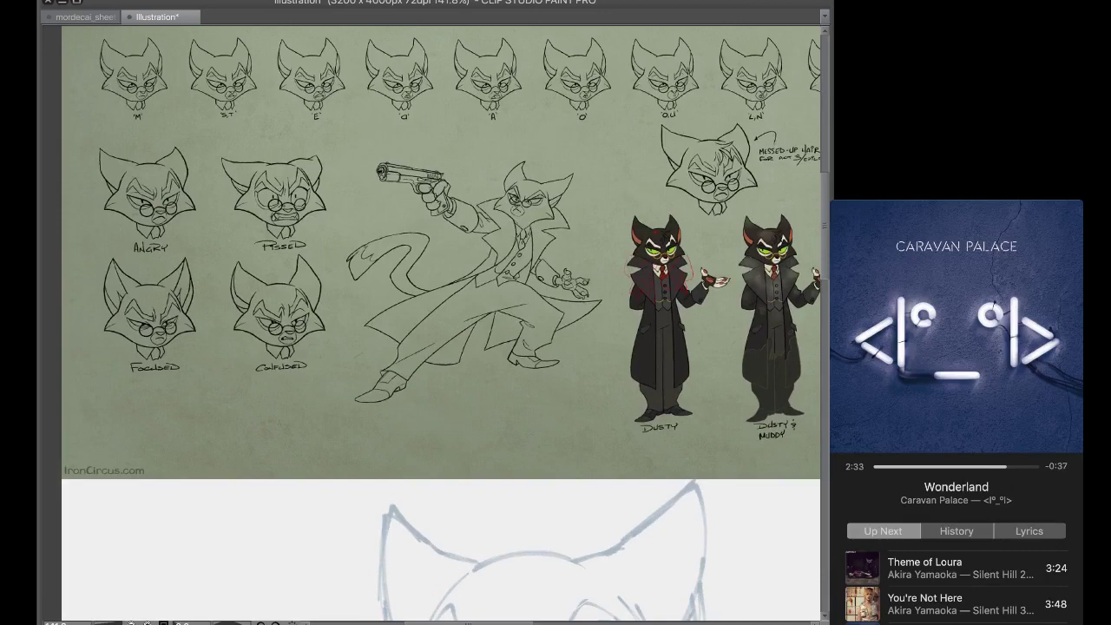
pyautogui.scroll(-5, 431, 323)
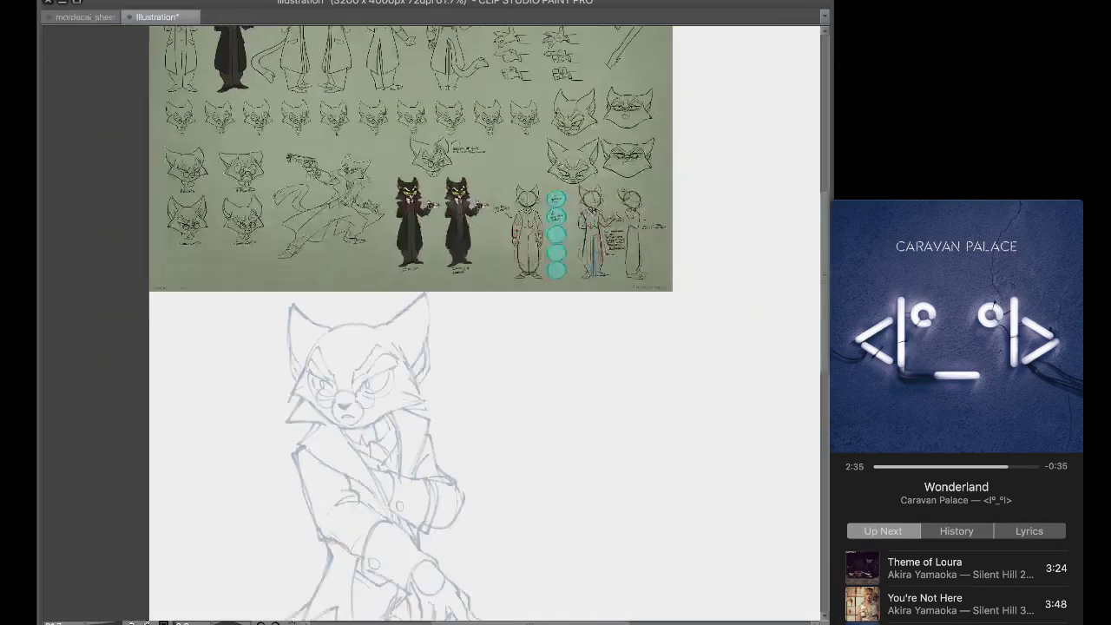
pyautogui.scroll(1, 431, 323)
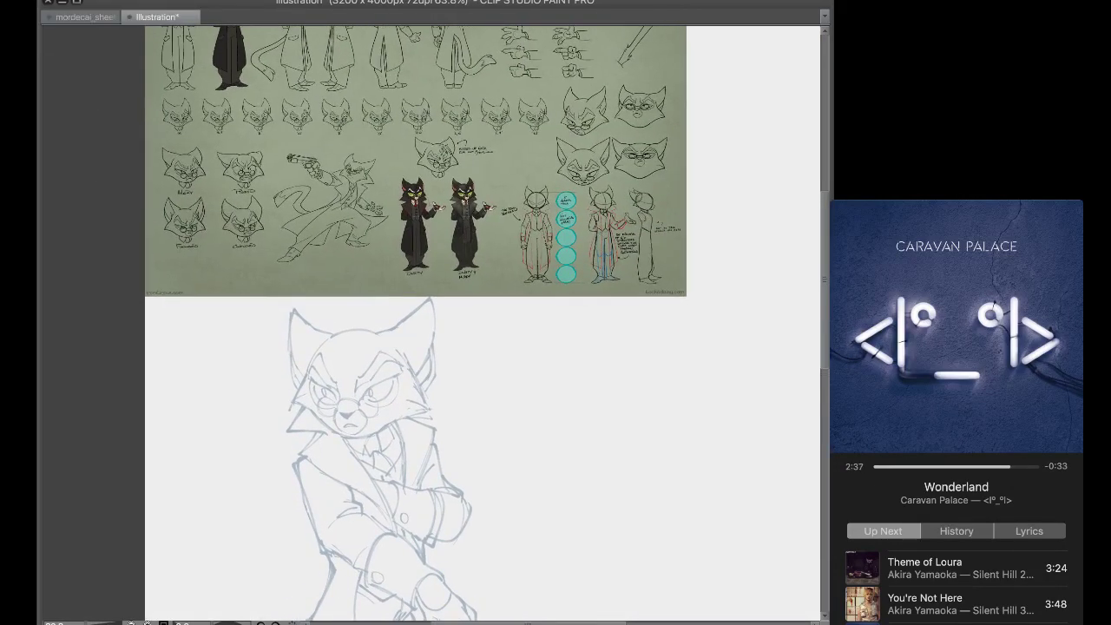
pyautogui.scroll(1, 431, 323)
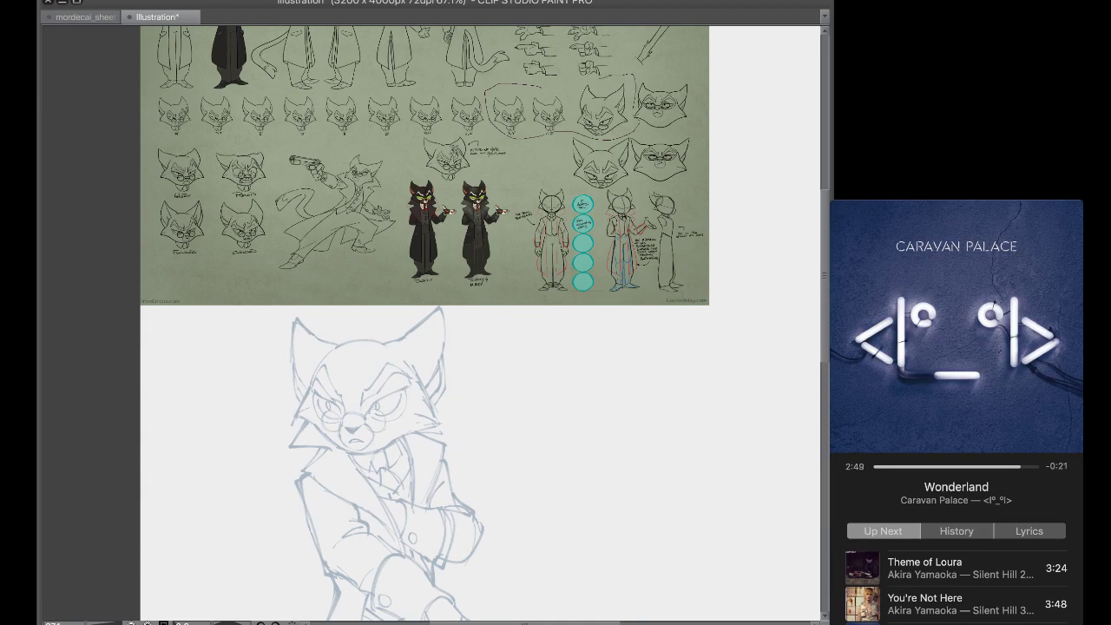
pyautogui.moveTo(540, 85); pyautogui.dragTo(538, 86)
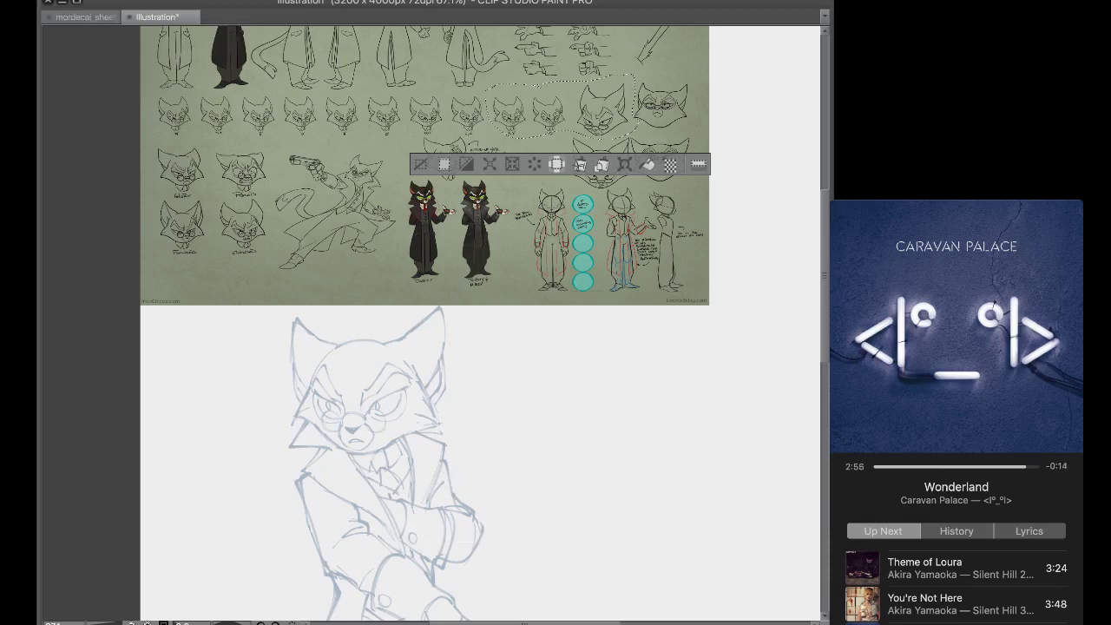
pyautogui.hotkey('ctrl', 'v')
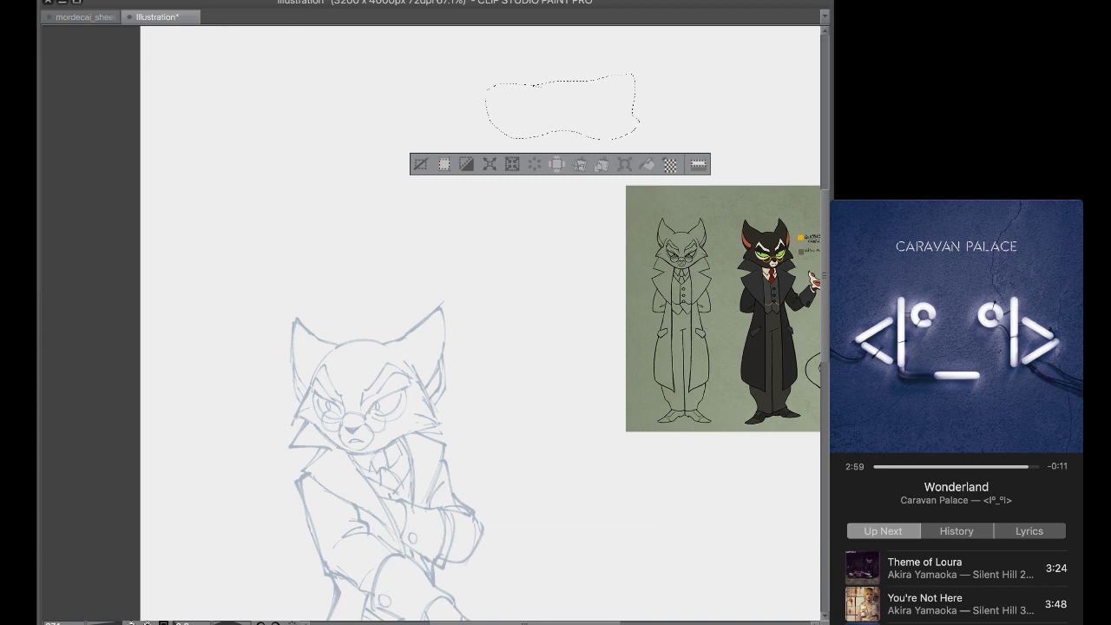
pyautogui.press('super+v')
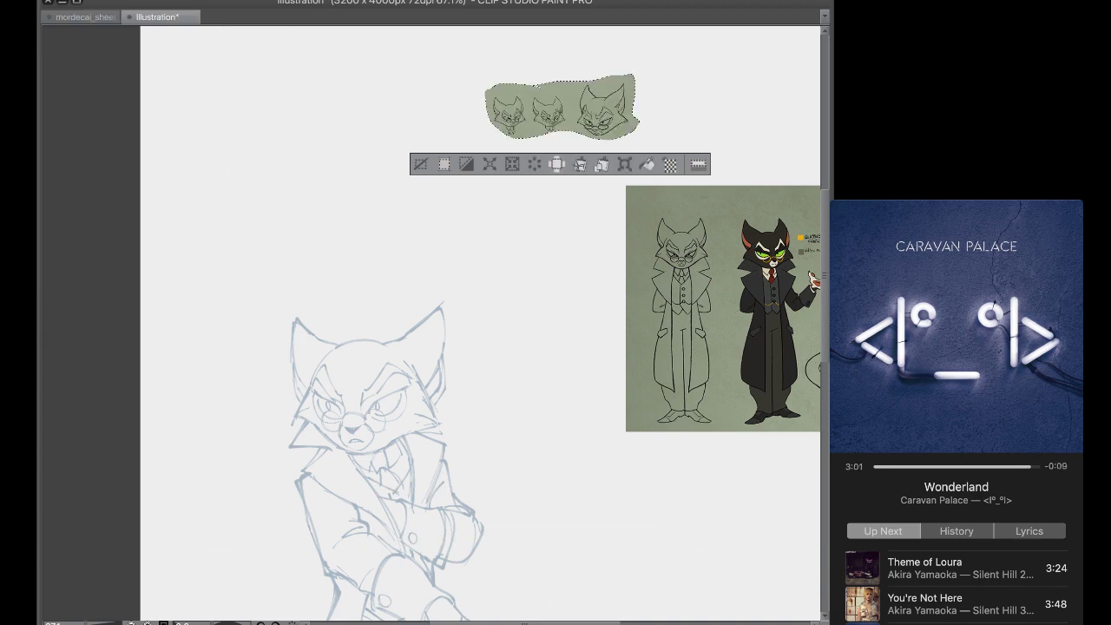
# Enlarge the pasted heads cutout to roughly twice its size, place it above the sketched cat's head, and clear the selection
pyautogui.hotkey('ctrl', 't')
pyautogui.moveTo(484, 139); pyautogui.dragTo(379, 185)
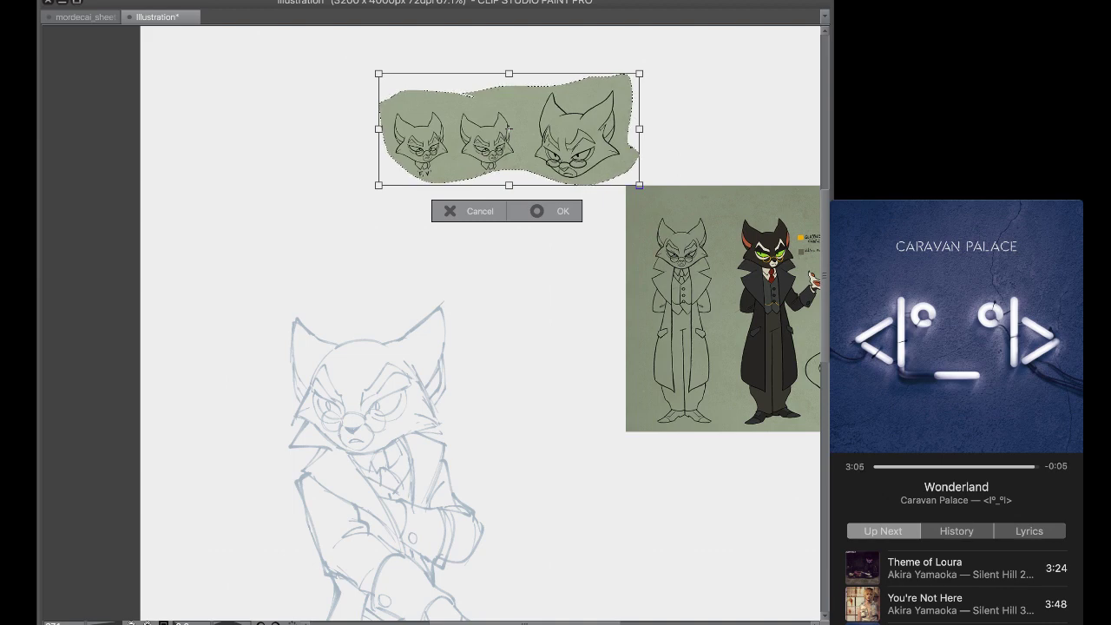
pyautogui.moveTo(508, 128); pyautogui.dragTo(432, 216)
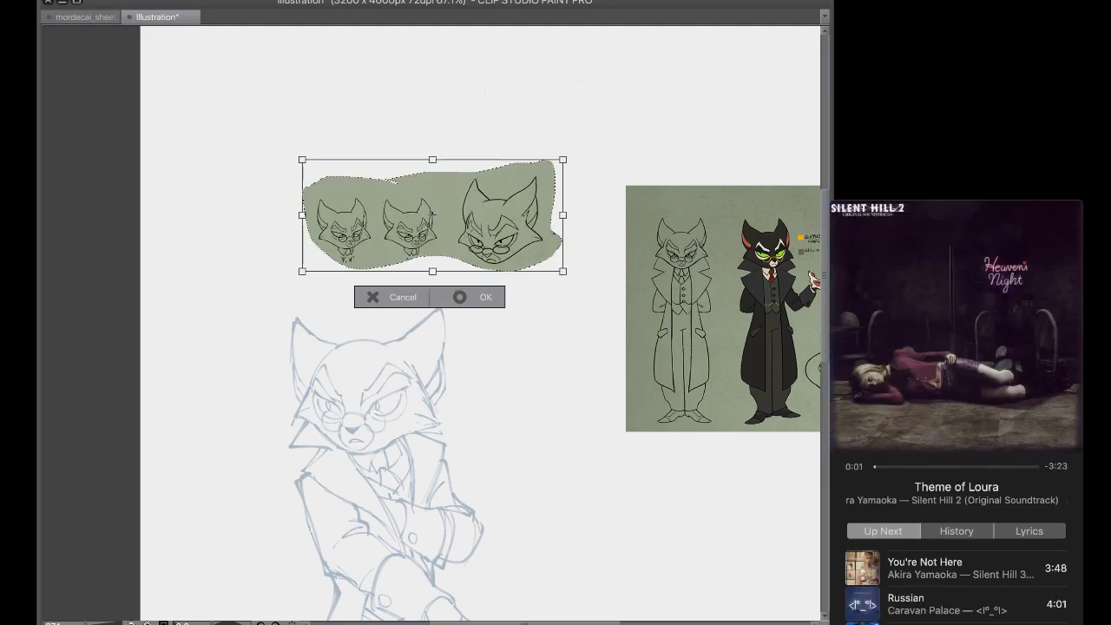
pyautogui.press('Return')
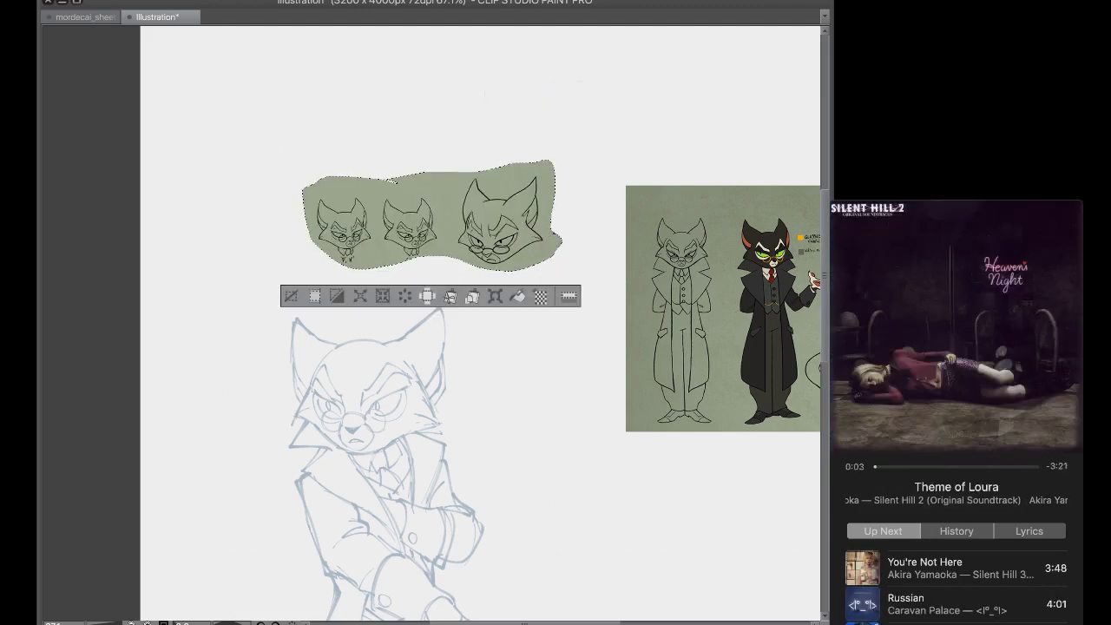
pyautogui.scroll(-5, 480, 323)
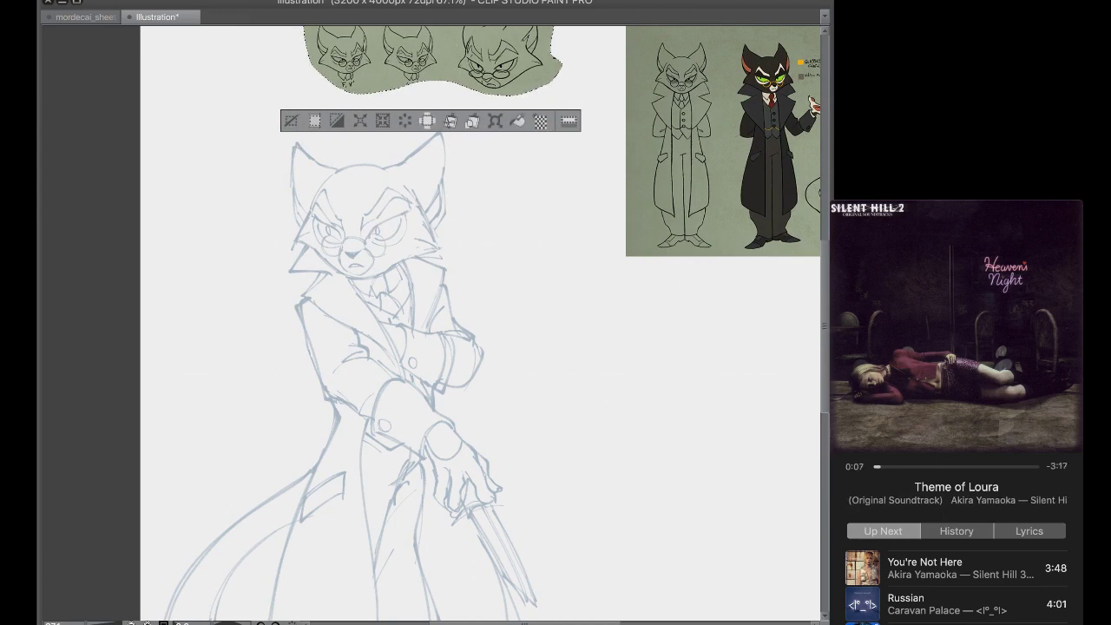
pyautogui.hotkey('ctrl', 'd')
# Move the heads reference cutout to the empty space beside the sketched figure's arm, below the turnaround reference
pyautogui.hotkey('ctrl', 't')
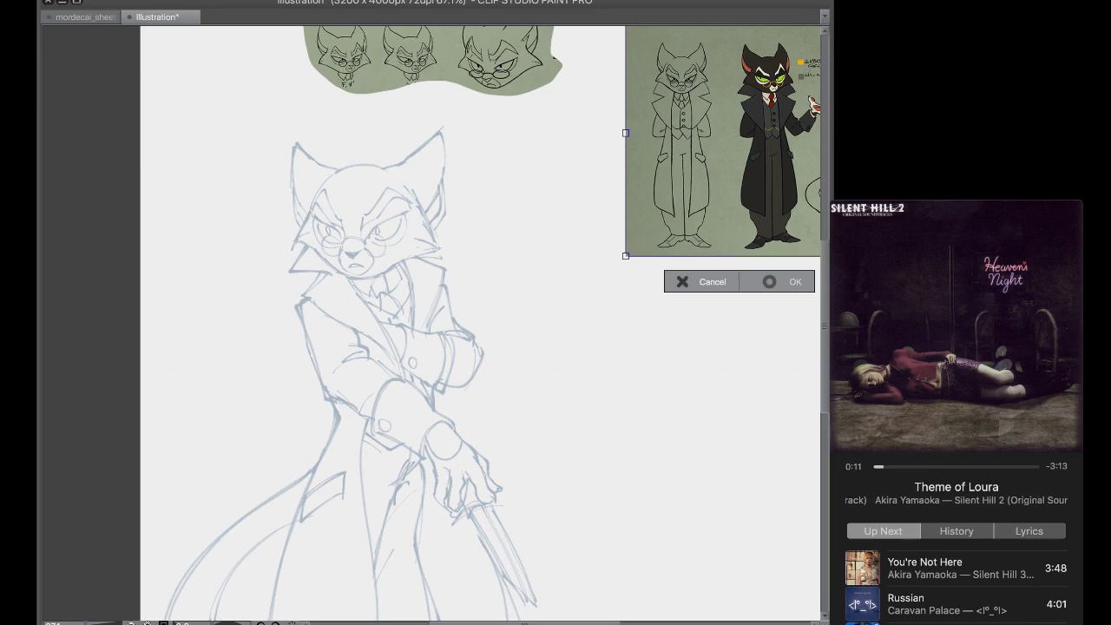
pyautogui.press('Return')
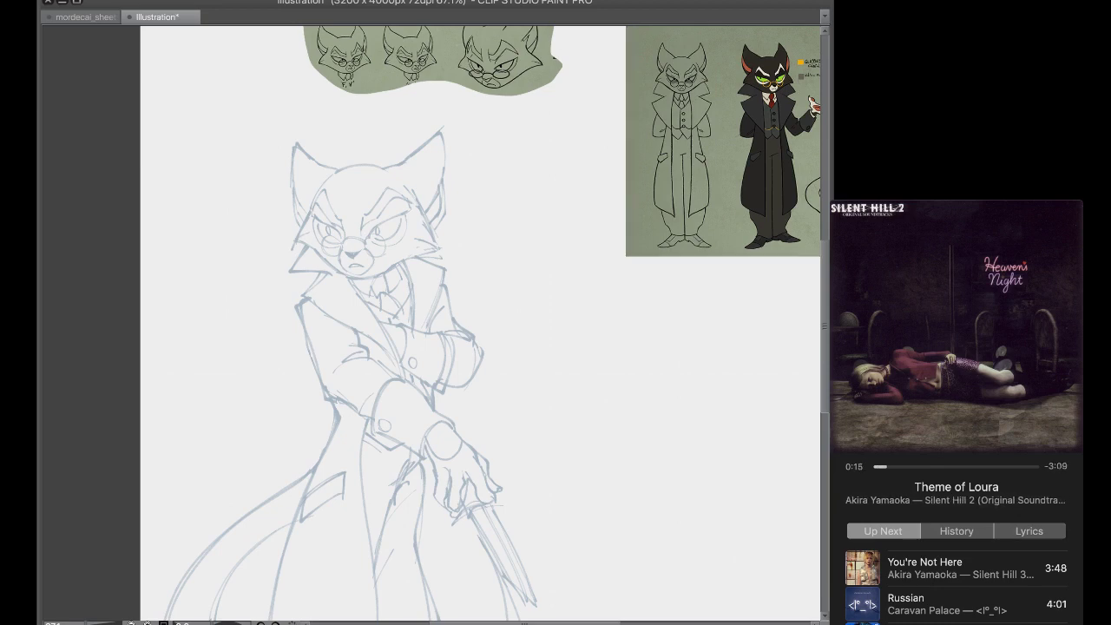
pyautogui.press('super+t')
pyautogui.moveTo(486, 66); pyautogui.dragTo(708, 411)
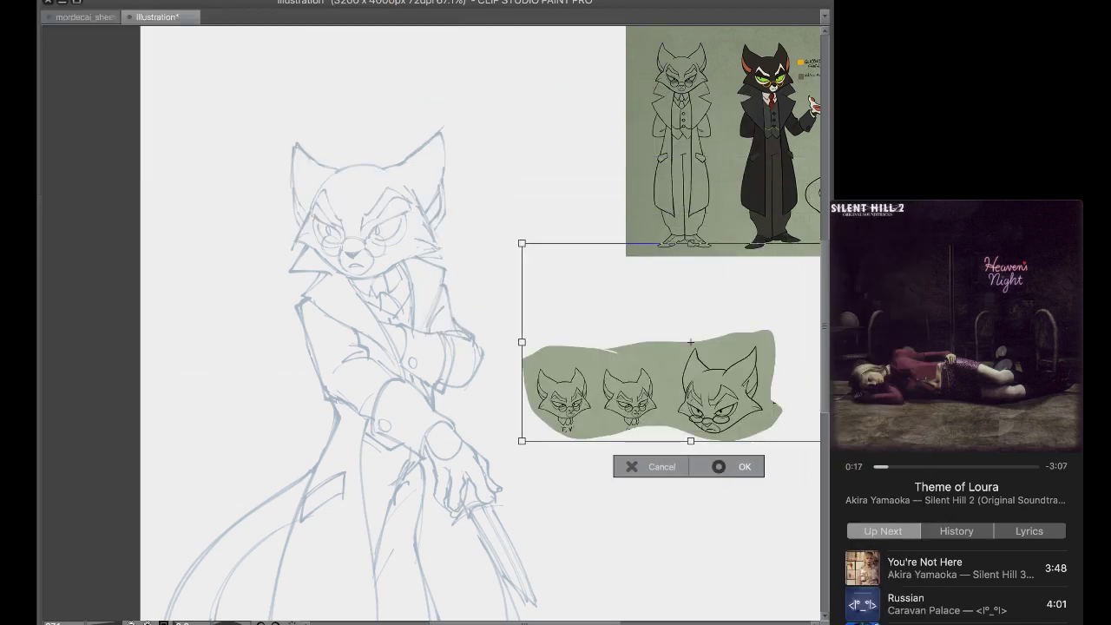
pyautogui.click(720, 467)
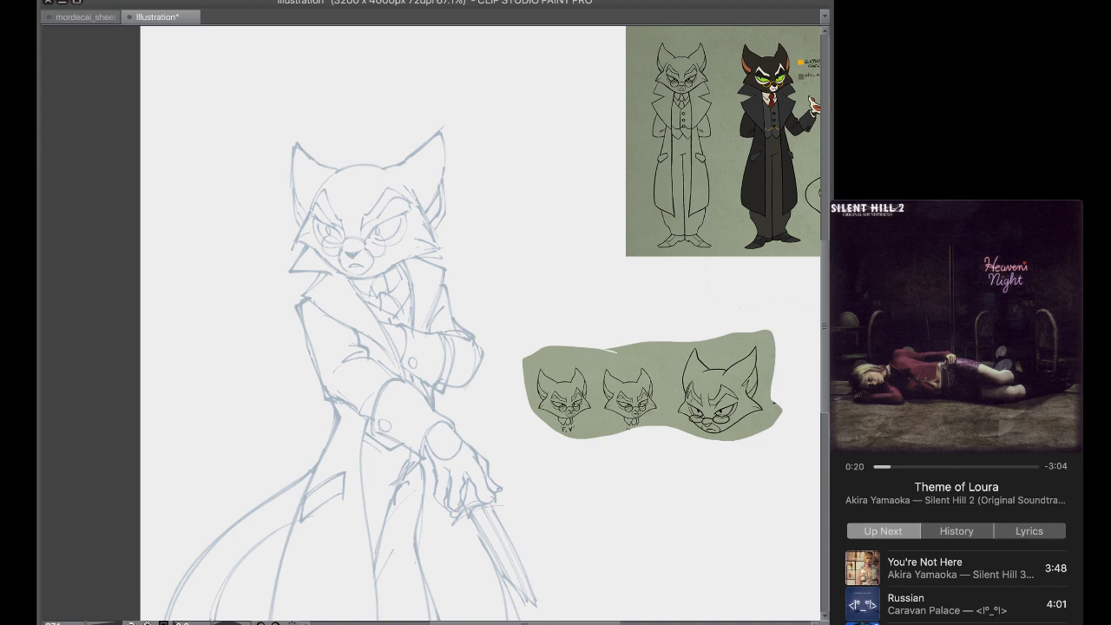
pyautogui.click(957, 488)
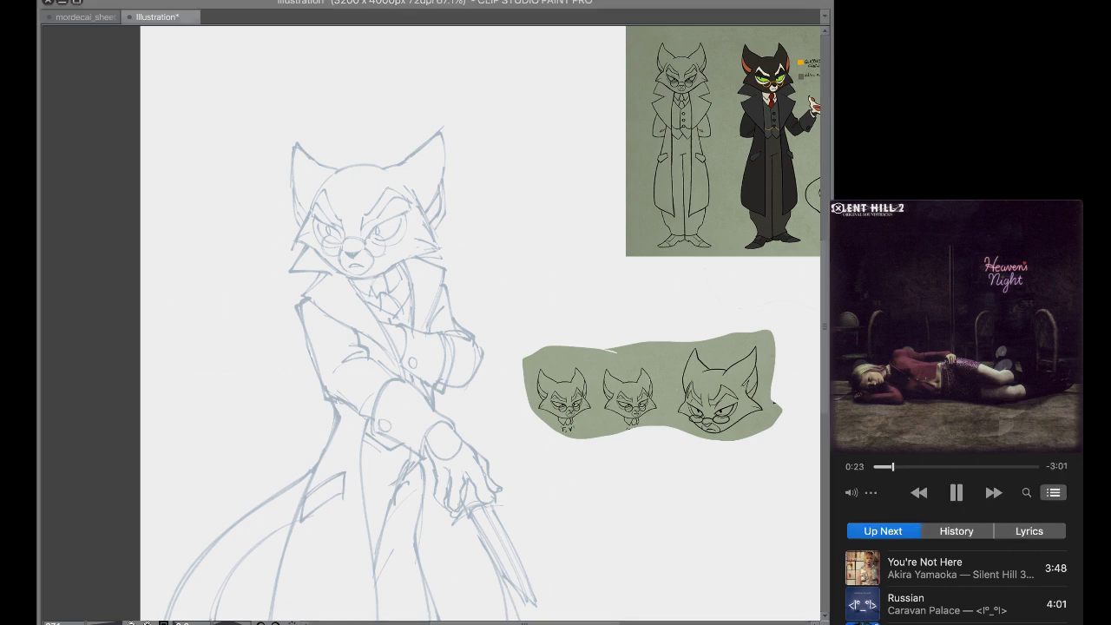
pyautogui.moveTo(955, 568)
pyautogui.moveTo(955, 603)
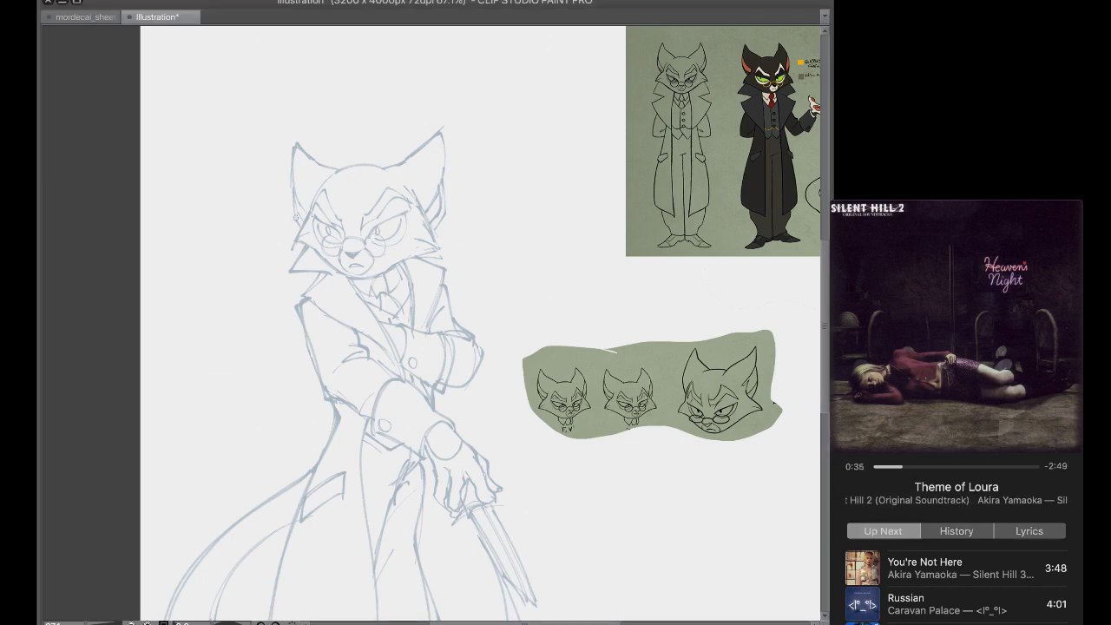
# Draw the upper arc of a dark red construction circle over the sketched head, undoing and redrawing strokes that miss the skull curve
pyautogui.moveTo(353, 165); pyautogui.dragTo(315, 220)
pyautogui.press('super+z')
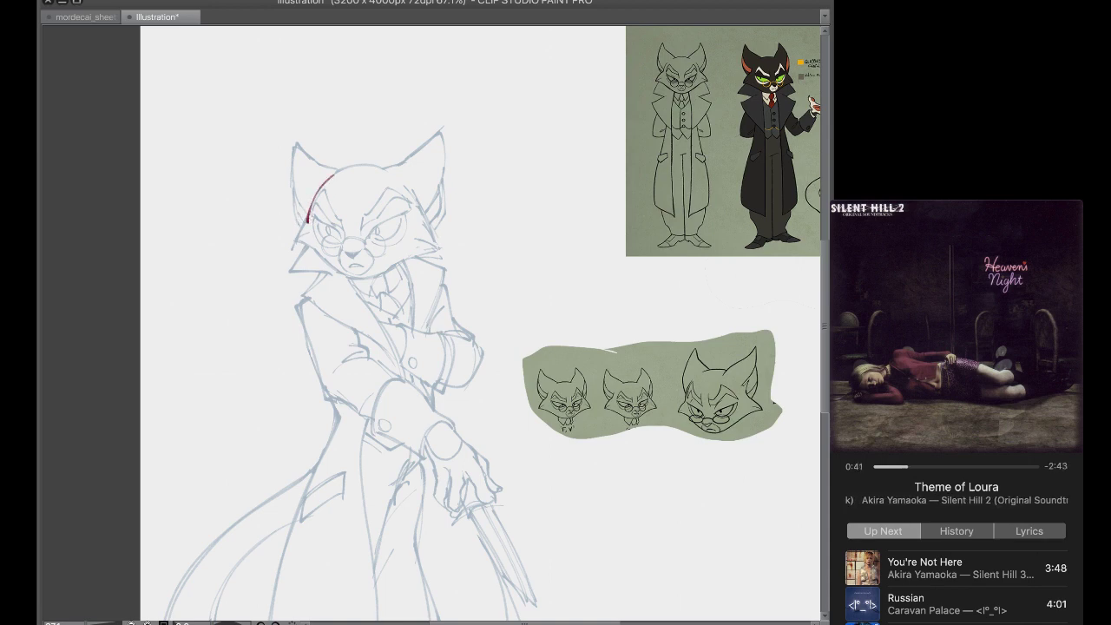
pyautogui.moveTo(381, 165)
pyautogui.mouseDown()
pyautogui.moveTo(309, 191)
pyautogui.moveTo(300, 220)
pyautogui.mouseUp()
pyautogui.press('super+z')
pyautogui.moveTo(347, 162)
pyautogui.mouseDown()
pyautogui.moveTo(310, 215)
pyautogui.moveTo(365, 167)
pyautogui.moveTo(408, 192)
pyautogui.mouseUp()
pyautogui.press('super+z')
pyautogui.press('super+z')
pyautogui.moveTo(329, 176)
pyautogui.mouseDown()
pyautogui.moveTo(406, 190)
pyautogui.moveTo(342, 168)
pyautogui.moveTo(392, 169)
pyautogui.moveTo(426, 238)
pyautogui.mouseUp()
pyautogui.press('super+z')
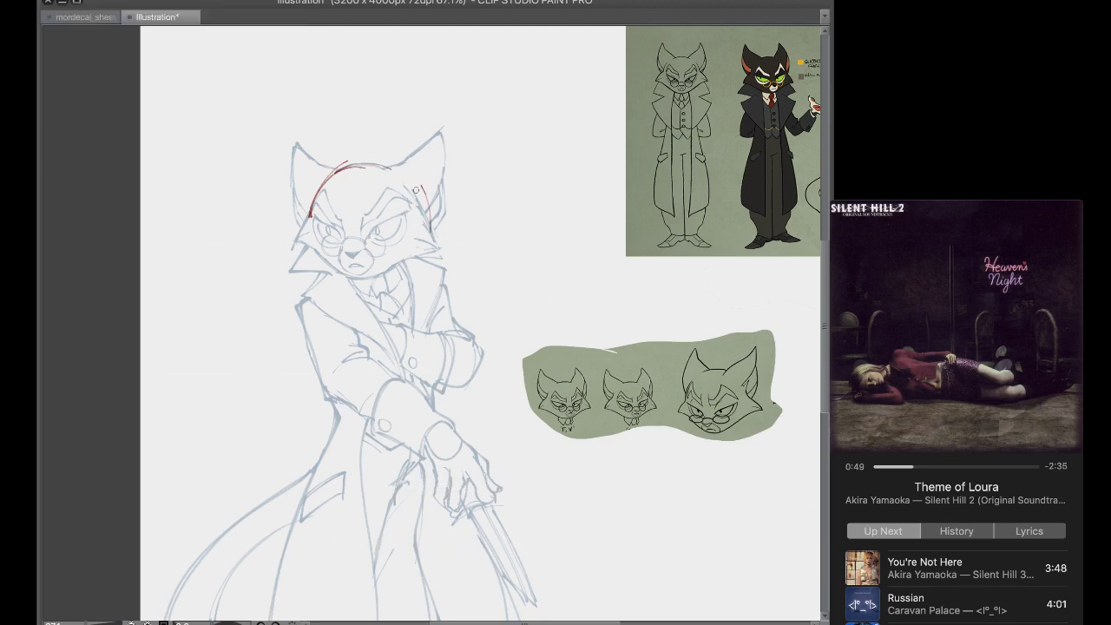
# Complete the red head circle with strokes down the right side, under the chin, and along the left cheek
pyautogui.moveTo(403, 171); pyautogui.dragTo(417, 249)
pyautogui.press('super+z')
pyautogui.moveTo(419, 183); pyautogui.dragTo(375, 274)
pyautogui.moveTo(425, 212)
pyautogui.mouseDown()
pyautogui.moveTo(397, 265)
pyautogui.moveTo(372, 276)
pyautogui.mouseUp()
pyautogui.moveTo(307, 227)
pyautogui.mouseDown()
pyautogui.moveTo(341, 271)
pyautogui.moveTo(369, 279)
pyautogui.mouseUp()
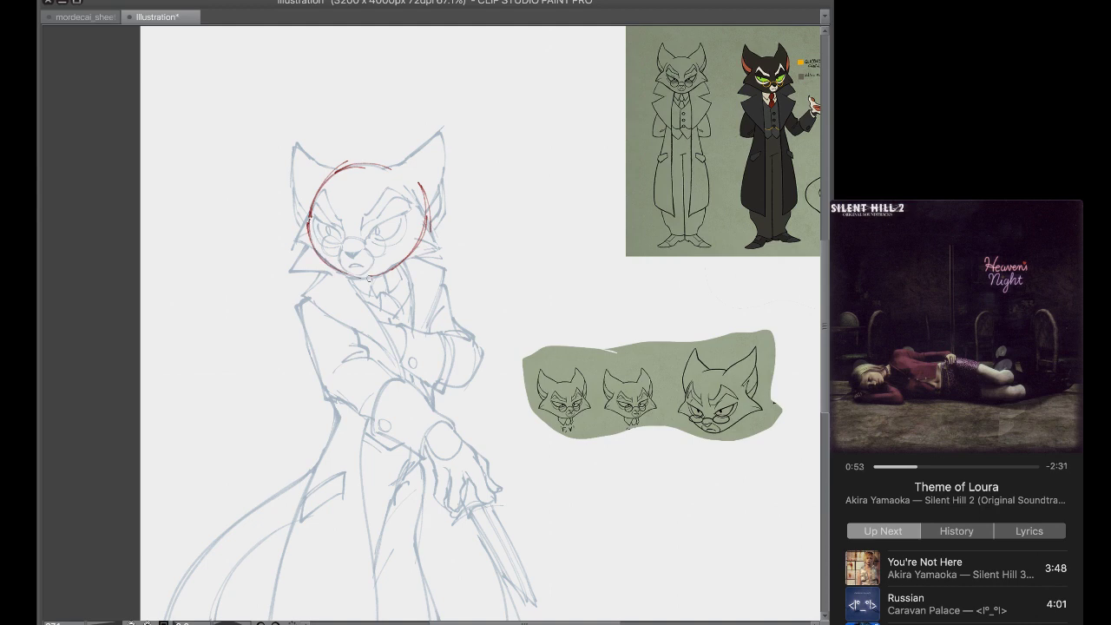
# Draw a curved red vertical centre line from the top of the head circle down the face
pyautogui.moveTo(358, 162); pyautogui.dragTo(353, 262)
pyautogui.press('super+z')
pyautogui.moveTo(358, 163); pyautogui.dragTo(351, 235)
# Draw the outline of the left eye in red over the blue sketch
pyautogui.scroll(3, 395, 280)
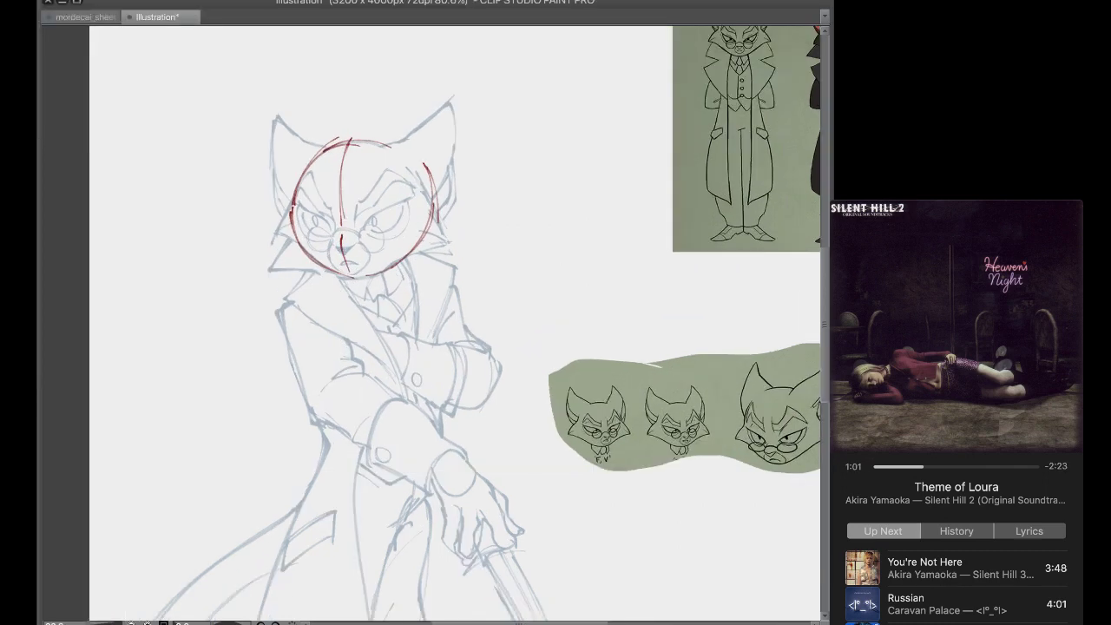
pyautogui.hscroll(2, 394, 279)
pyautogui.hscroll(1, 431, 323)
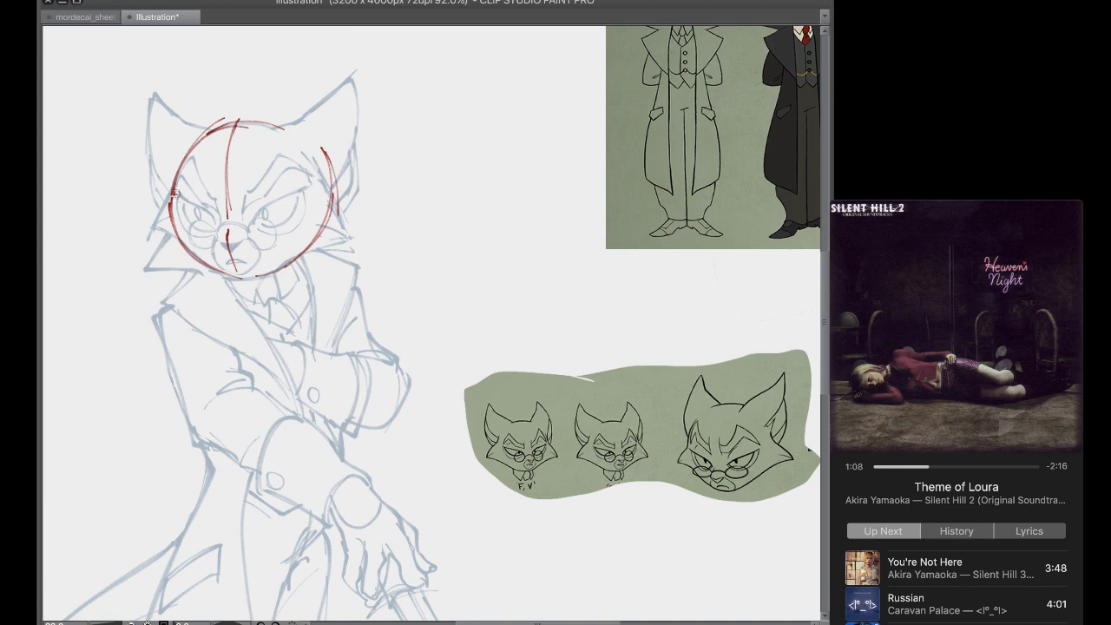
pyautogui.moveTo(175, 198)
pyautogui.mouseDown()
pyautogui.moveTo(217, 224)
pyautogui.moveTo(198, 217)
pyautogui.moveTo(206, 231)
pyautogui.moveTo(182, 212)
pyautogui.moveTo(202, 229)
pyautogui.mouseUp()
pyautogui.press('super+z')
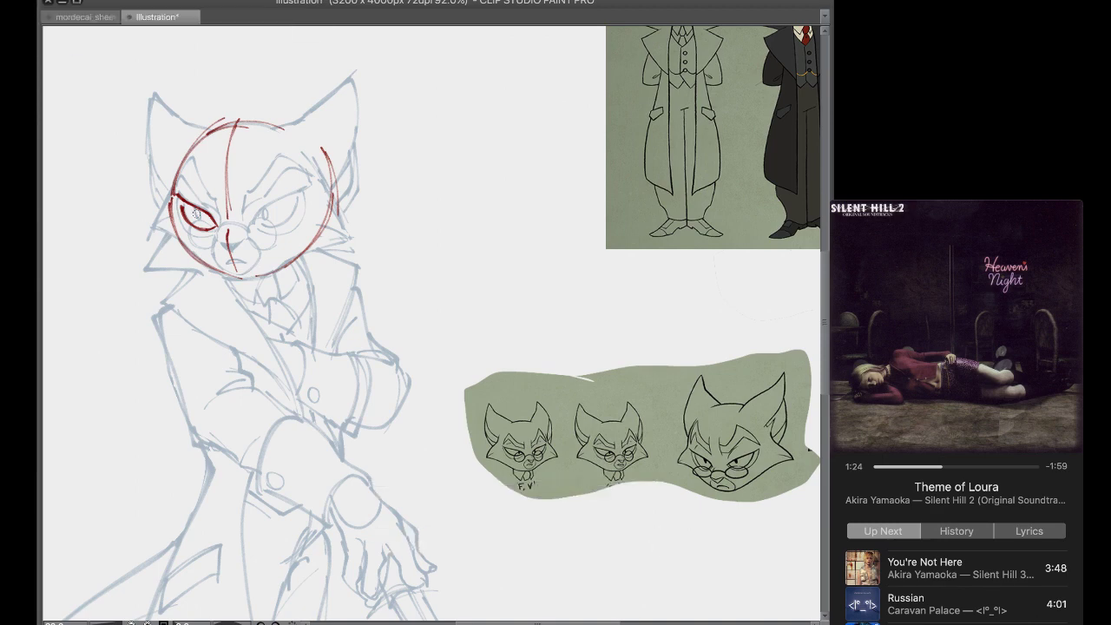
# Add the left pupil, the nose, and a short frowning mouth in red
pyautogui.moveTo(195, 207)
pyautogui.mouseDown()
pyautogui.moveTo(238, 242)
pyautogui.moveTo(229, 252)
pyautogui.mouseUp()
pyautogui.moveTo(224, 263); pyautogui.dragTo(246, 264)
pyautogui.press('super+z')
pyautogui.moveTo(230, 261); pyautogui.dragTo(246, 266)
# Draw the angled angry eyebrow above the left eye in red
pyautogui.moveTo(186, 176)
pyautogui.mouseDown()
pyautogui.moveTo(221, 213)
pyautogui.moveTo(191, 155)
pyautogui.moveTo(177, 177)
pyautogui.moveTo(221, 212)
pyautogui.mouseUp()
pyautogui.press('super+z')
pyautogui.press('super+z')
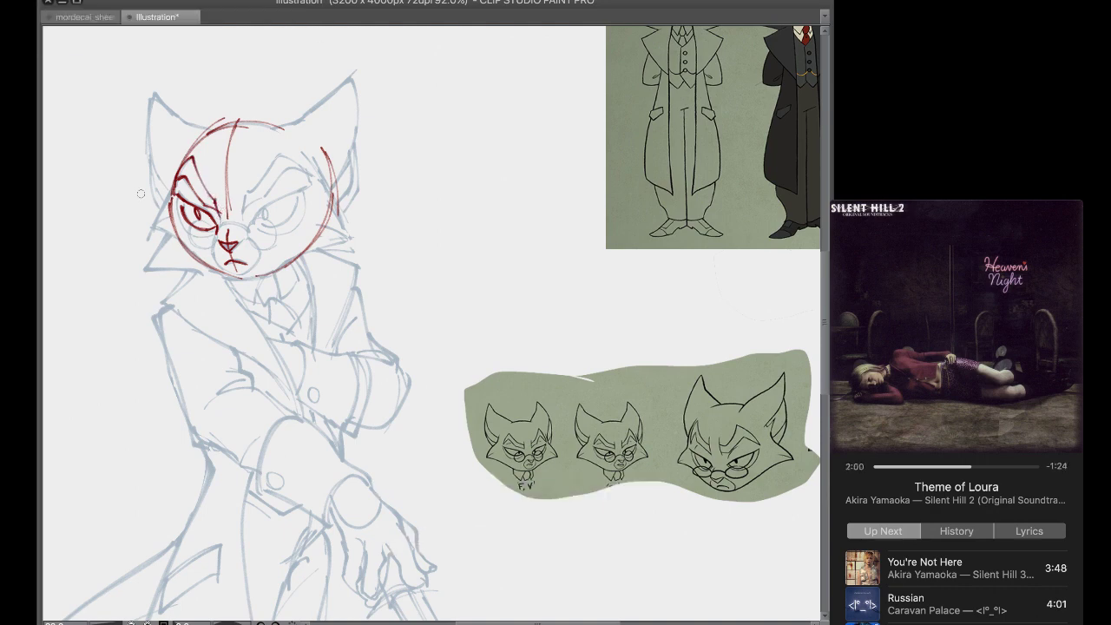
# Draw the left side of the face in red from beside the brow out to the cheek fur tip, redoing missed strokes
pyautogui.moveTo(178, 186)
pyautogui.mouseDown()
pyautogui.moveTo(153, 231)
pyautogui.moveTo(180, 246)
pyautogui.mouseUp()
pyautogui.press('super+z')
pyautogui.press('super+z')
pyautogui.press('super+z')
pyautogui.moveTo(175, 184)
pyautogui.mouseDown()
pyautogui.moveTo(152, 230)
pyautogui.moveTo(179, 241)
pyautogui.mouseUp()
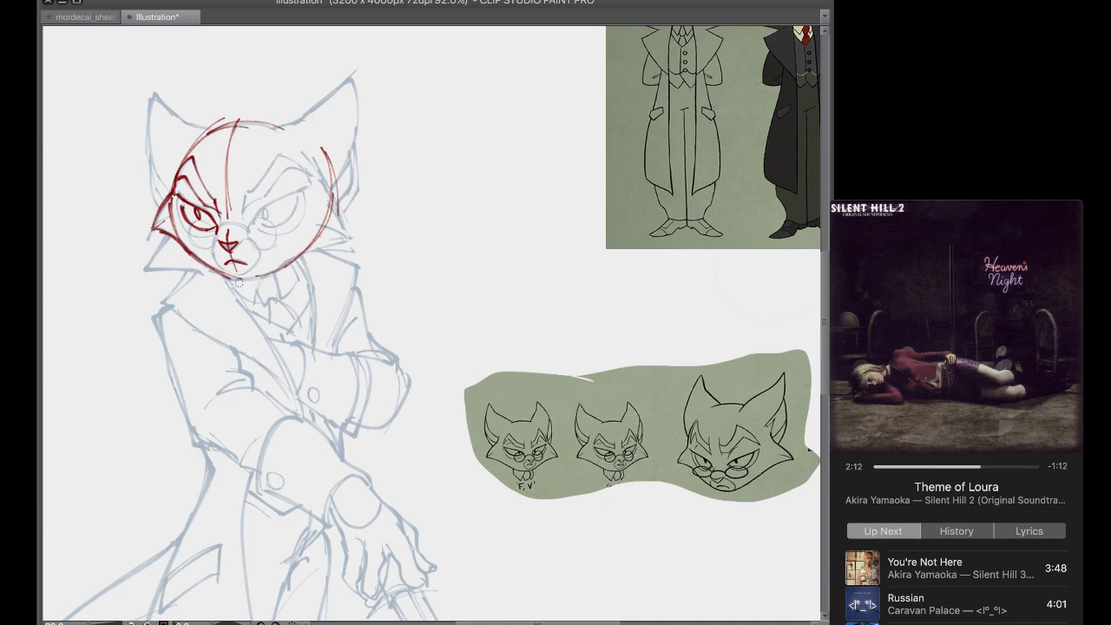
# Trace the jawline in red from the chin toward the right cheek, undoing stray strokes
pyautogui.moveTo(230, 276)
pyautogui.mouseDown()
pyautogui.moveTo(282, 272)
pyautogui.moveTo(253, 273)
pyautogui.moveTo(311, 240)
pyautogui.mouseUp()
pyautogui.hotkey('ctrl', 'z')
pyautogui.hotkey('ctrl', 'z')
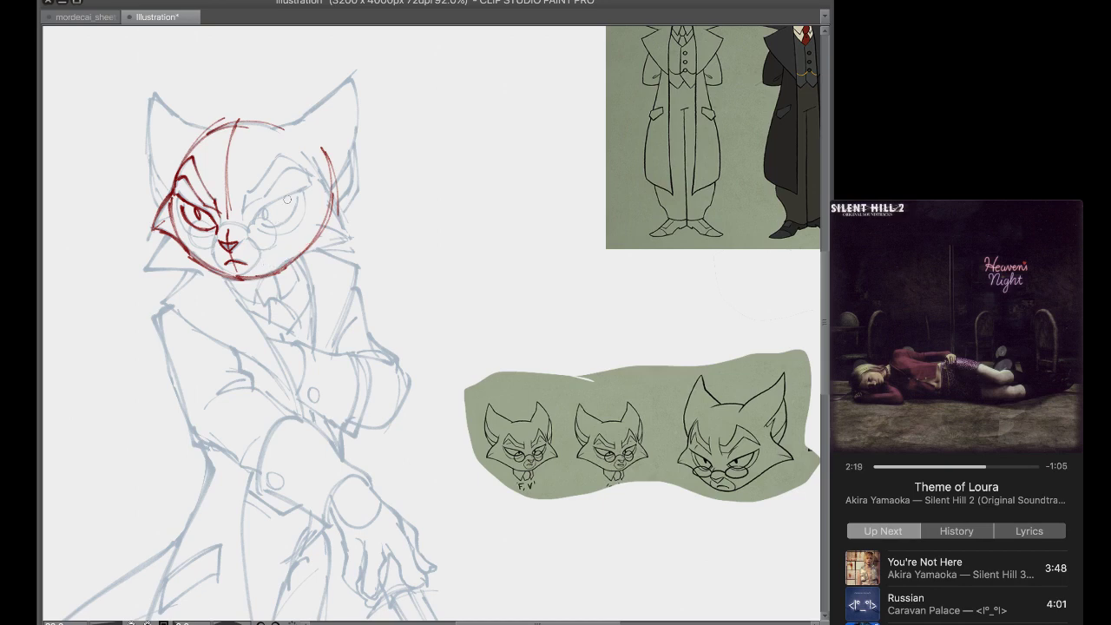
# Draw the right cheek fur tip in red and connect it along the jaw to the chin
pyautogui.moveTo(322, 178); pyautogui.dragTo(349, 240)
pyautogui.moveTo(330, 200)
pyautogui.mouseDown()
pyautogui.moveTo(351, 252)
pyautogui.moveTo(292, 264)
pyautogui.moveTo(340, 249)
pyautogui.mouseUp()
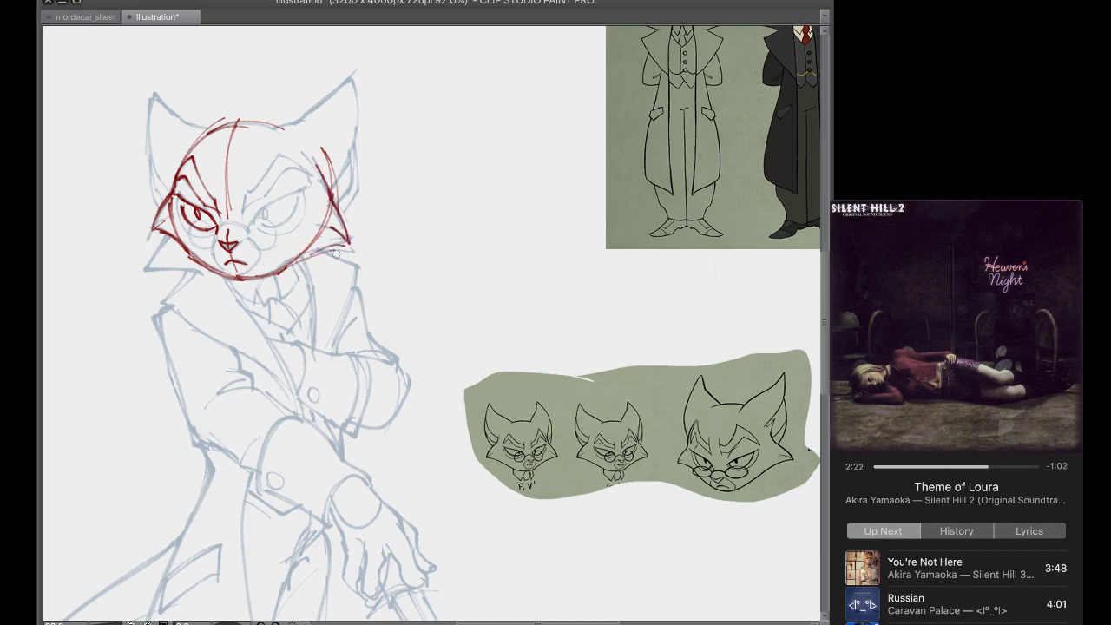
pyautogui.hotkey('ctrl', 'z')
pyautogui.moveTo(280, 272)
pyautogui.mouseDown()
pyautogui.moveTo(349, 244)
pyautogui.moveTo(337, 248)
pyautogui.mouseUp()
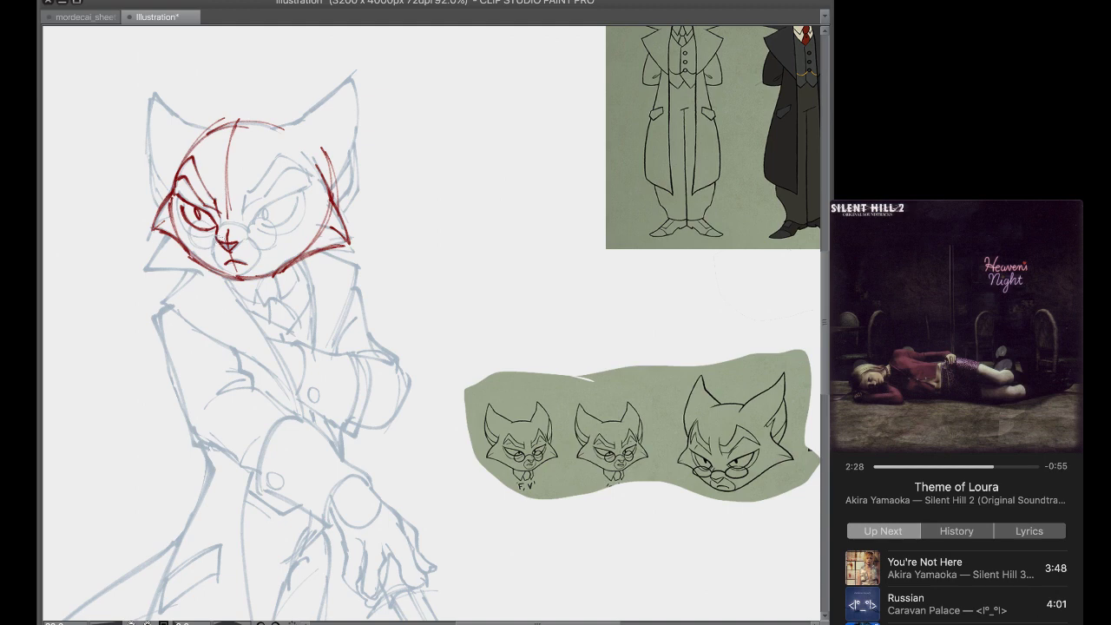
# Outline the rounded muzzle in red around the nose and mouth, redoing misplaced strokes
pyautogui.moveTo(216, 235)
pyautogui.mouseDown()
pyautogui.moveTo(224, 275)
pyautogui.moveTo(239, 280)
pyautogui.moveTo(231, 275)
pyautogui.moveTo(260, 261)
pyautogui.mouseUp()
pyautogui.press('super+z')
pyautogui.press('super+z')
pyautogui.press('super+z')
pyautogui.moveTo(250, 240); pyautogui.dragTo(261, 264)
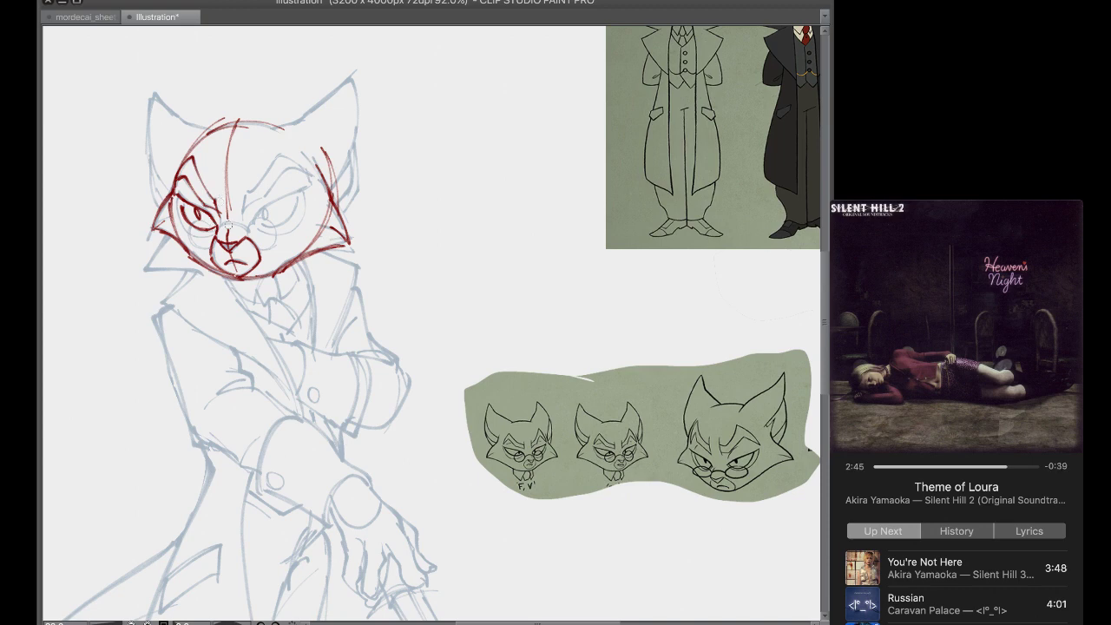
# Draw the small round glasses in red low over the eyes, joining both lenses with a bridge above the nose
pyautogui.moveTo(175, 201); pyautogui.dragTo(201, 226)
pyautogui.moveTo(171, 199); pyautogui.dragTo(215, 230)
pyautogui.press('super+z')
pyautogui.moveTo(189, 221)
pyautogui.mouseDown()
pyautogui.moveTo(216, 235)
pyautogui.moveTo(199, 248)
pyautogui.moveTo(239, 224)
pyautogui.moveTo(248, 233)
pyautogui.mouseUp()
pyautogui.press('super+z')
pyautogui.moveTo(218, 228)
pyautogui.mouseDown()
pyautogui.moveTo(282, 235)
pyautogui.moveTo(279, 244)
pyautogui.moveTo(259, 246)
pyautogui.moveTo(280, 240)
pyautogui.moveTo(275, 225)
pyautogui.moveTo(252, 224)
pyautogui.mouseUp()
pyautogui.press('super+z')
pyautogui.press('super+z')
pyautogui.press('super+z')
pyautogui.press('super+z')
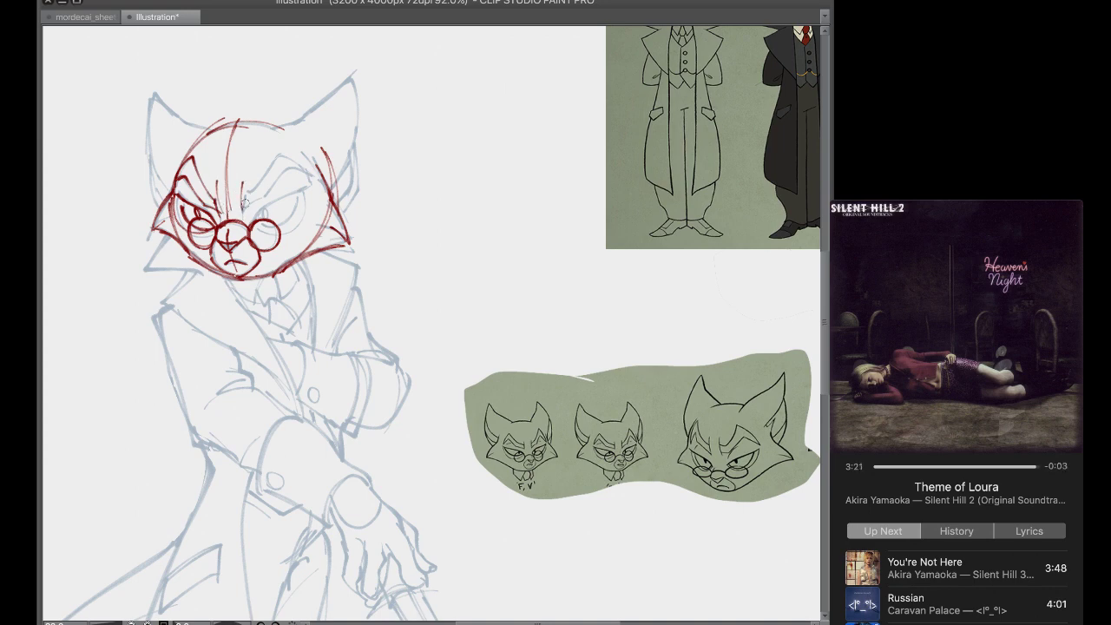
# Draw the right angry eyebrow and the right eye in red, comparing the lines with the blue sketch hidden
pyautogui.moveTo(242, 182); pyautogui.dragTo(244, 213)
pyautogui.hotkey('ctrl', 'h')
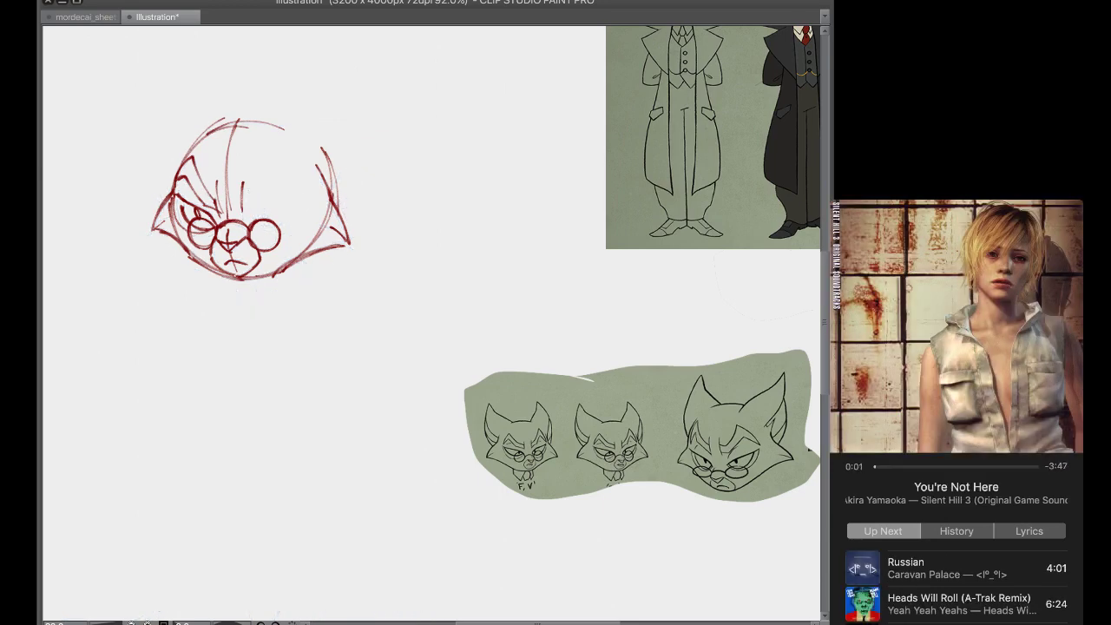
pyautogui.hotkey('ctrl', 'h')
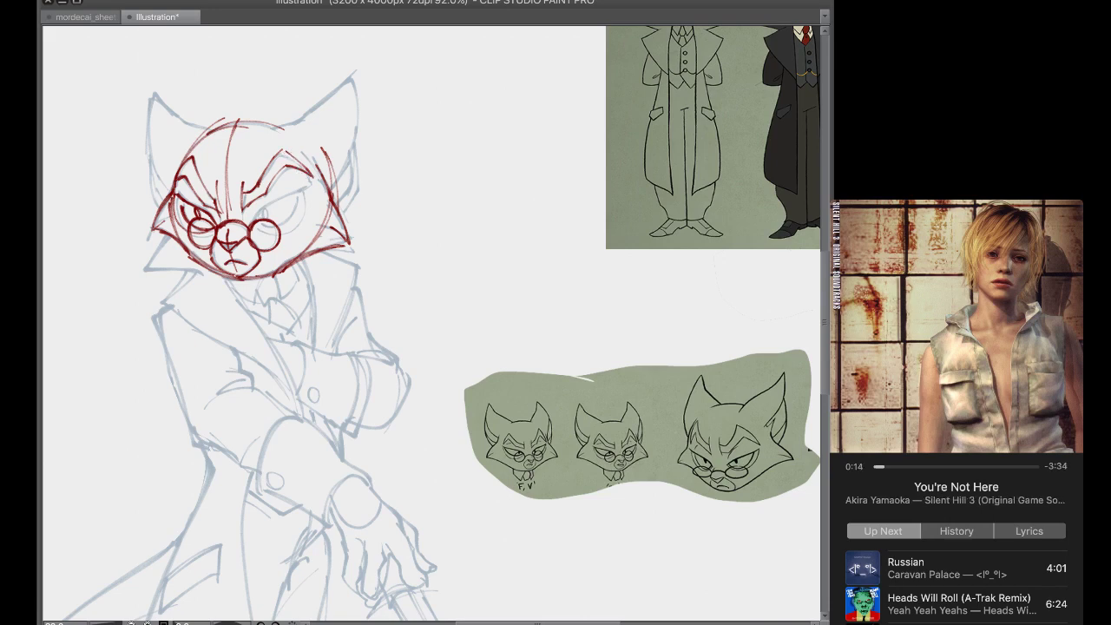
pyautogui.moveTo(278, 152); pyautogui.dragTo(312, 175)
pyautogui.press('super+z')
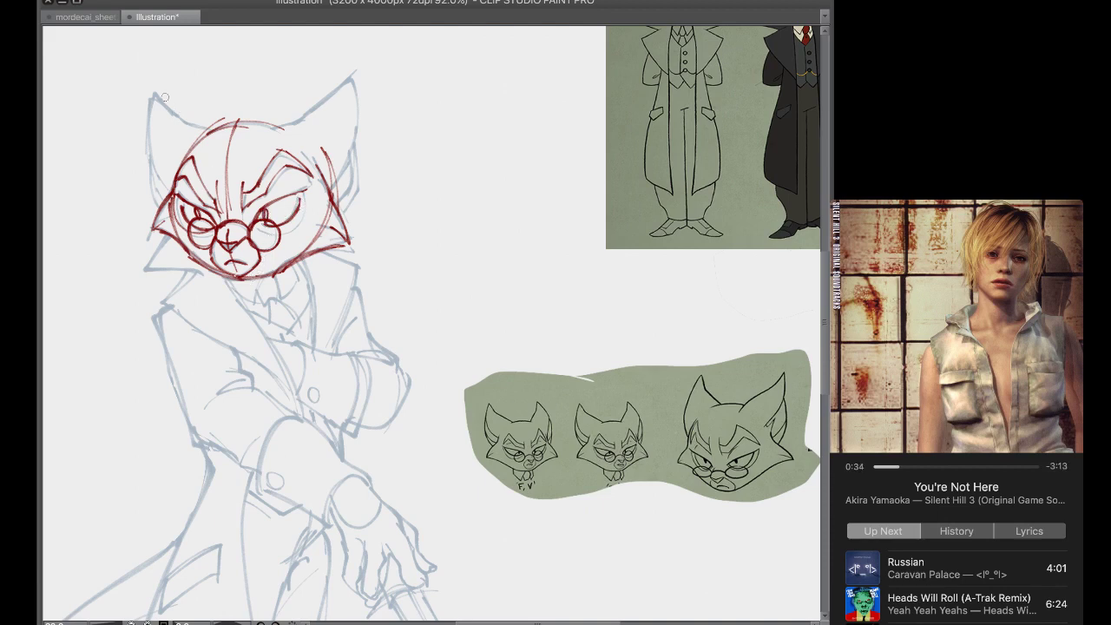
# Draw the left ear in red from the top of the head up to its pointed tip, redoing missed strokes
pyautogui.moveTo(212, 132)
pyautogui.mouseDown()
pyautogui.moveTo(156, 98)
pyautogui.moveTo(162, 166)
pyautogui.mouseUp()
pyautogui.hotkey('ctrl', 'z')
pyautogui.hotkey('ctrl', 'z')
pyautogui.hotkey('ctrl', 'z')
pyautogui.moveTo(154, 103)
pyautogui.mouseDown()
pyautogui.moveTo(165, 180)
pyautogui.moveTo(150, 106)
pyautogui.mouseUp()
pyautogui.moveTo(157, 174)
pyautogui.mouseDown()
pyautogui.moveTo(159, 100)
pyautogui.moveTo(149, 109)
pyautogui.moveTo(172, 113)
pyautogui.moveTo(152, 100)
pyautogui.moveTo(210, 129)
pyautogui.mouseUp()
pyautogui.hotkey('ctrl', 'z')
pyautogui.hotkey('ctrl', 'z')
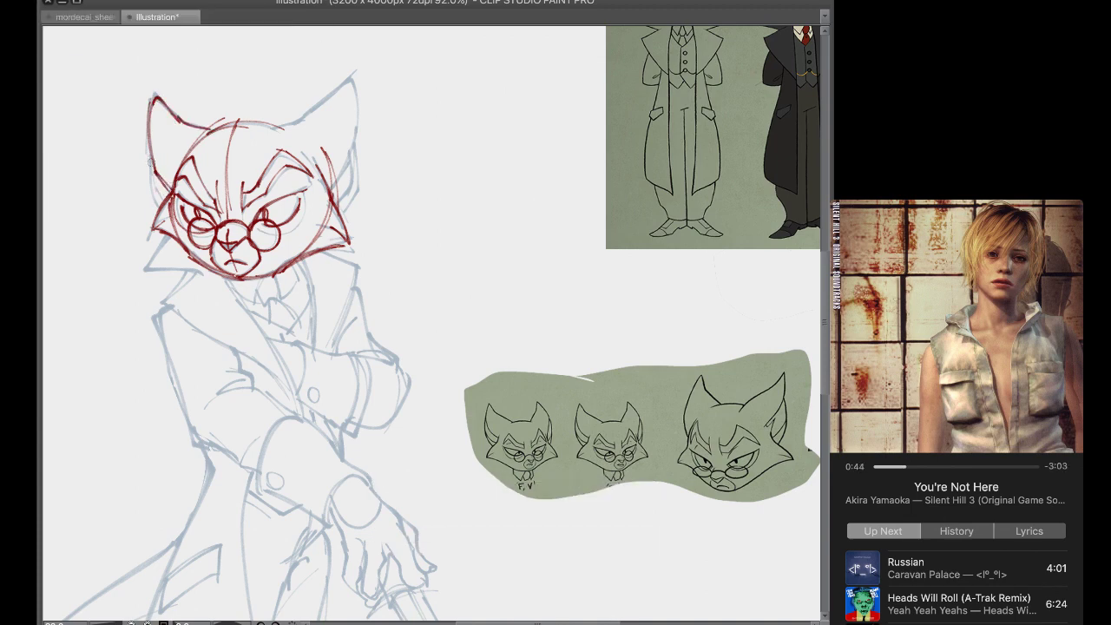
pyautogui.moveTo(150, 162); pyautogui.dragTo(162, 209)
pyautogui.moveTo(277, 129)
pyautogui.mouseDown()
pyautogui.moveTo(304, 127)
pyautogui.moveTo(294, 123)
pyautogui.moveTo(348, 83)
pyautogui.mouseUp()
pyautogui.hotkey('ctrl', 'z')
pyautogui.moveTo(307, 118); pyautogui.dragTo(351, 80)
pyautogui.moveTo(351, 79)
pyautogui.mouseDown()
pyautogui.moveTo(357, 139)
pyautogui.moveTo(346, 179)
pyautogui.mouseUp()
pyautogui.moveTo(356, 135)
pyautogui.mouseDown()
pyautogui.moveTo(330, 193)
pyautogui.moveTo(352, 172)
pyautogui.moveTo(349, 194)
pyautogui.moveTo(332, 208)
pyautogui.mouseUp()
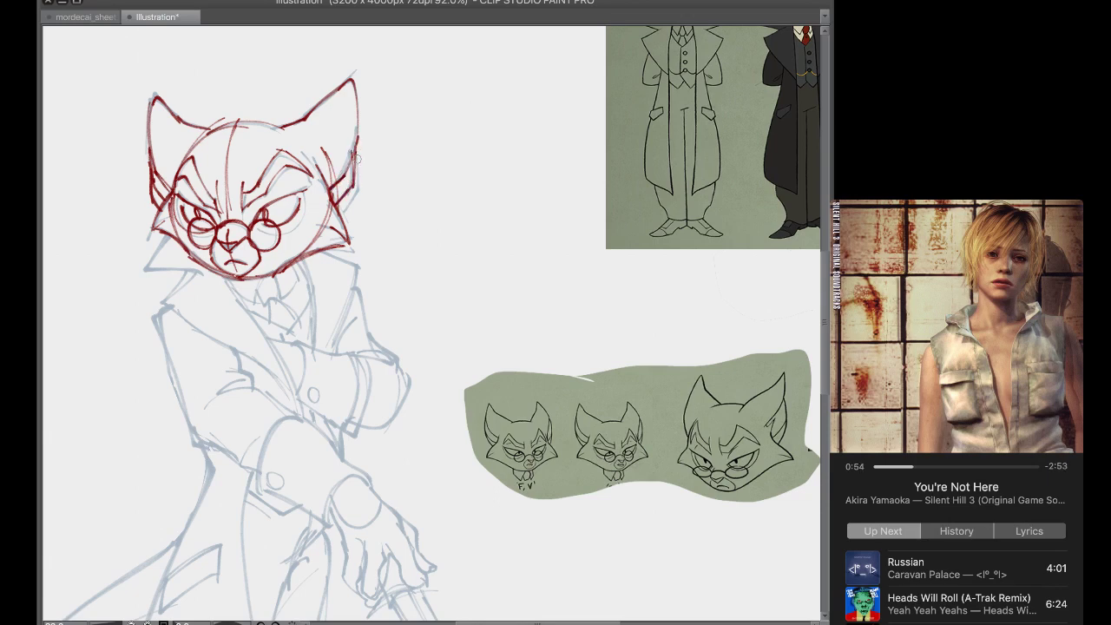
pyautogui.moveTo(356, 159); pyautogui.dragTo(357, 196)
pyautogui.moveTo(362, 189); pyautogui.dragTo(338, 215)
pyautogui.press('super+z')
pyautogui.press('super+z')
pyautogui.press('super+z')
pyautogui.press('super+z')
pyautogui.press('super+z')
pyautogui.press('super+z')
pyautogui.press('super+z')
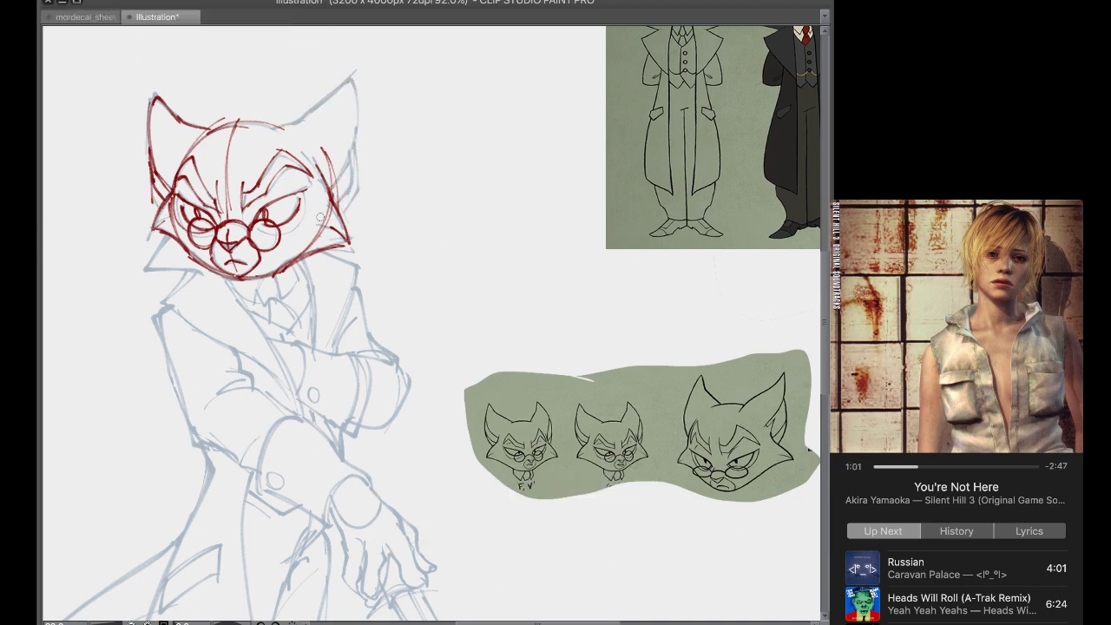
pyautogui.press('super+z')
pyautogui.press('super+z')
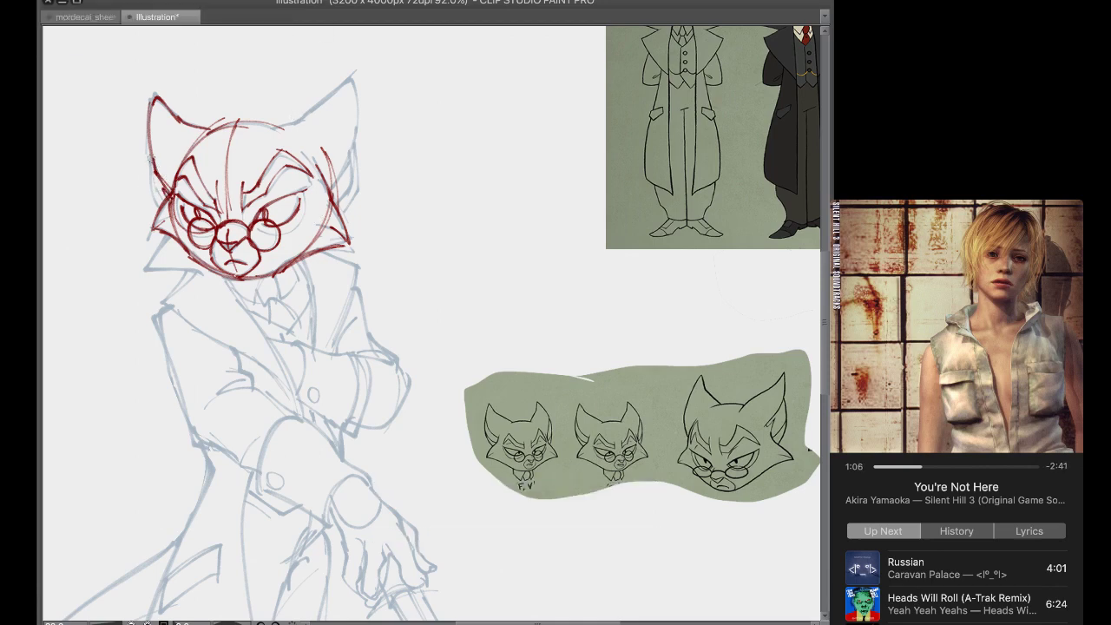
# Draw the left ear's lower outer edge and a wider right ear with its folded base in red
pyautogui.moveTo(151, 157); pyautogui.dragTo(160, 214)
pyautogui.moveTo(274, 131); pyautogui.dragTo(320, 109)
pyautogui.moveTo(275, 131)
pyautogui.mouseDown()
pyautogui.moveTo(359, 76)
pyautogui.moveTo(365, 157)
pyautogui.mouseUp()
pyautogui.moveTo(360, 78)
pyautogui.mouseDown()
pyautogui.moveTo(362, 122)
pyautogui.moveTo(341, 202)
pyautogui.mouseUp()
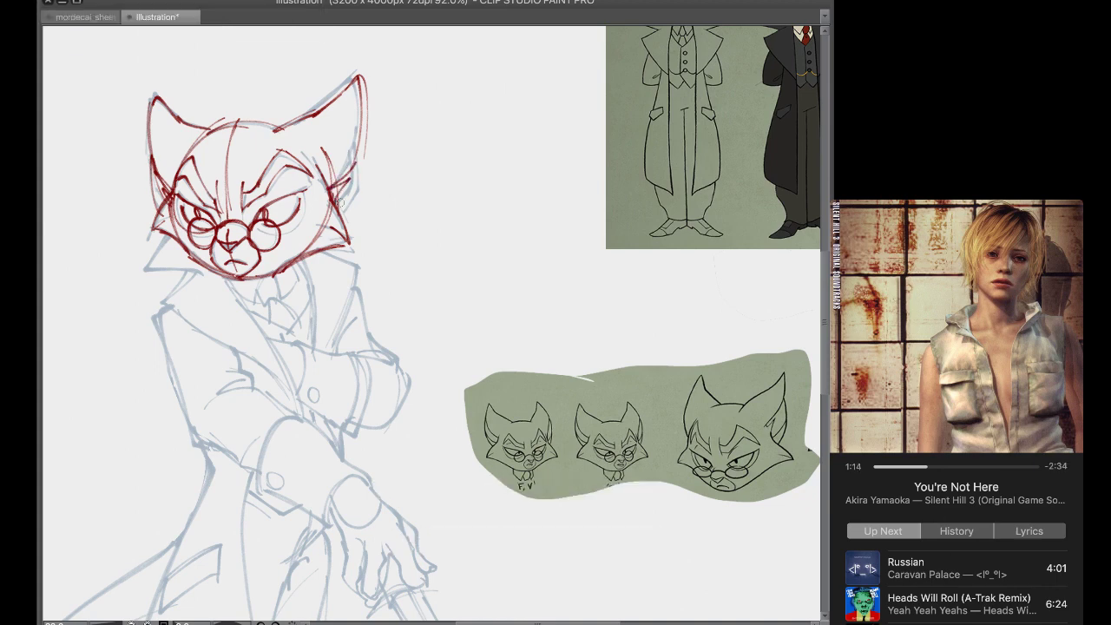
pyautogui.moveTo(363, 132)
pyautogui.mouseDown()
pyautogui.moveTo(367, 184)
pyautogui.moveTo(351, 218)
pyautogui.mouseUp()
pyautogui.moveTo(365, 177)
pyautogui.mouseDown()
pyautogui.moveTo(350, 202)
pyautogui.moveTo(368, 162)
pyautogui.mouseUp()
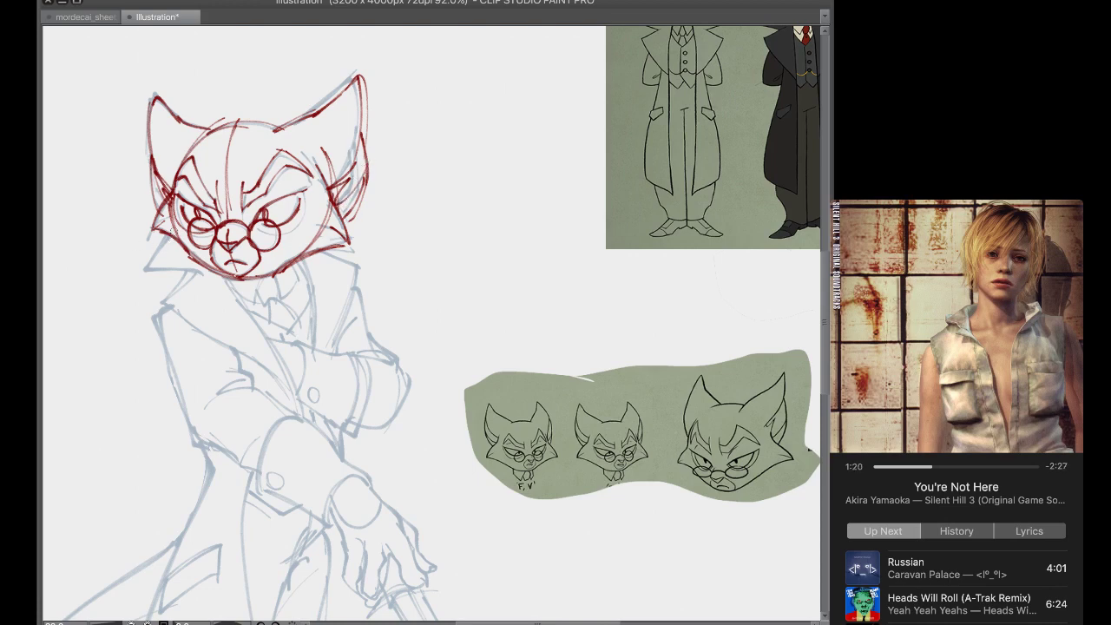
# Add the pointed lower fur tuft in red beneath the left cheek
pyautogui.moveTo(172, 232)
pyautogui.mouseDown()
pyautogui.moveTo(153, 279)
pyautogui.moveTo(204, 279)
pyautogui.mouseUp()
pyautogui.press('super+z')
pyautogui.moveTo(169, 234)
pyautogui.mouseDown()
pyautogui.moveTo(157, 271)
pyautogui.moveTo(199, 276)
pyautogui.mouseUp()
# Draw the left coat collar and lapel in red, running diagonally from the shoulder and neck down to the chest
pyautogui.moveTo(198, 278)
pyautogui.mouseDown()
pyautogui.moveTo(164, 306)
pyautogui.moveTo(161, 297)
pyautogui.mouseUp()
pyautogui.press('super+z')
pyautogui.moveTo(160, 297); pyautogui.dragTo(282, 391)
pyautogui.press('super+z')
pyautogui.moveTo(216, 340)
pyautogui.mouseDown()
pyautogui.moveTo(288, 384)
pyautogui.moveTo(215, 338)
pyautogui.moveTo(301, 401)
pyautogui.mouseUp()
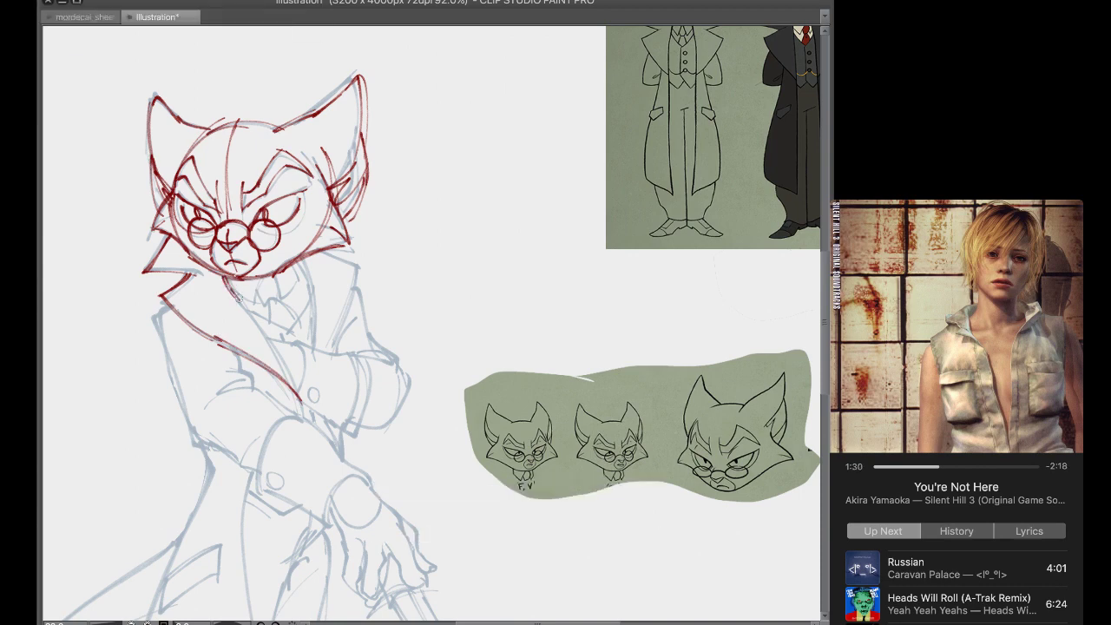
pyautogui.moveTo(239, 298); pyautogui.dragTo(310, 425)
pyautogui.press('super+z')
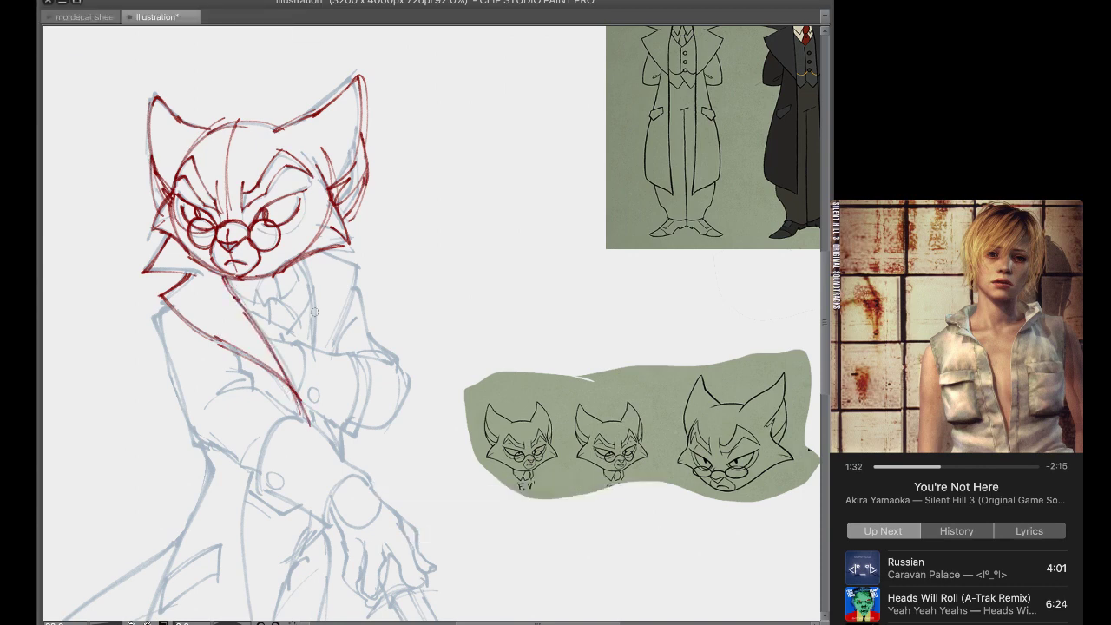
# Draw the right coat collar and lapel in red from the jaw down to the folded arm
pyautogui.moveTo(328, 248)
pyautogui.mouseDown()
pyautogui.moveTo(349, 245)
pyautogui.moveTo(355, 253)
pyautogui.moveTo(329, 254)
pyautogui.moveTo(351, 268)
pyautogui.mouseUp()
pyautogui.moveTo(316, 254)
pyautogui.mouseDown()
pyautogui.moveTo(356, 267)
pyautogui.moveTo(334, 365)
pyautogui.mouseUp()
pyautogui.press('super+z')
pyautogui.moveTo(355, 267); pyautogui.dragTo(334, 357)
pyautogui.moveTo(304, 266); pyautogui.dragTo(314, 351)
pyautogui.hotkey('ctrl', 'z')
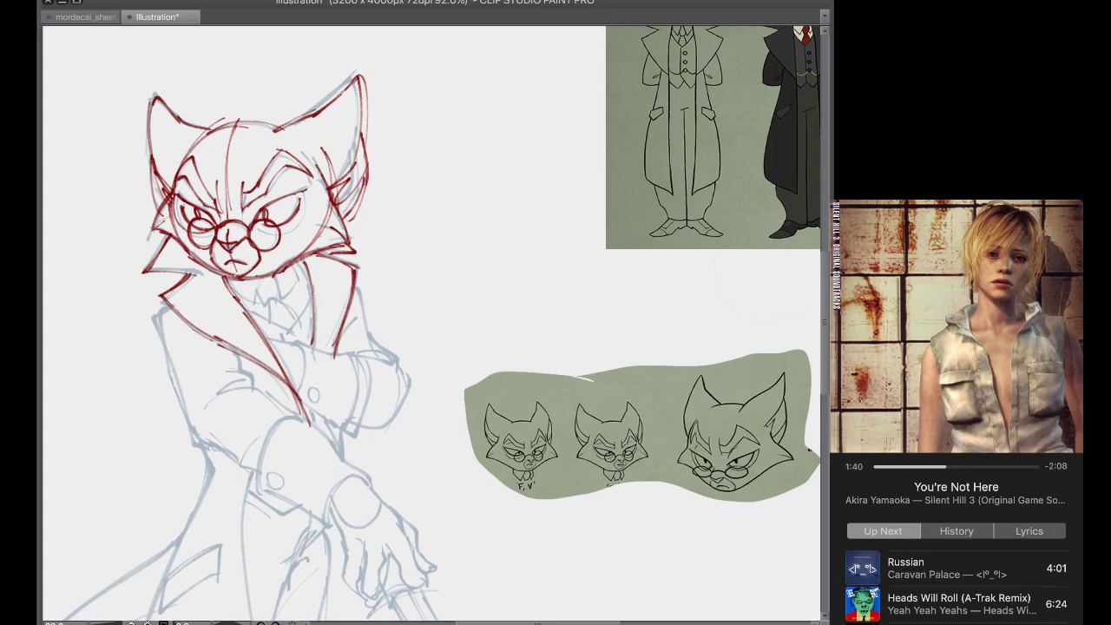
pyautogui.moveTo(299, 259); pyautogui.dragTo(313, 343)
# Draw the shirt collar, tie, and vest neckline in red between the lapels
pyautogui.moveTo(273, 275); pyautogui.dragTo(283, 296)
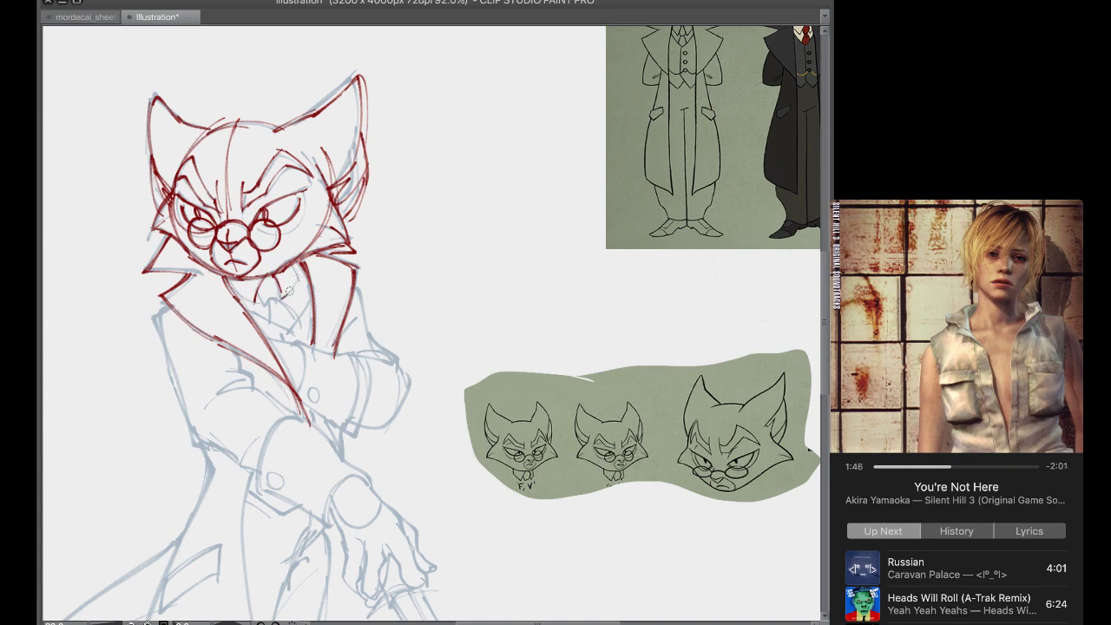
pyautogui.moveTo(285, 297); pyautogui.dragTo(300, 282)
pyautogui.moveTo(232, 287)
pyautogui.mouseDown()
pyautogui.moveTo(257, 308)
pyautogui.moveTo(276, 298)
pyautogui.moveTo(265, 318)
pyautogui.moveTo(289, 319)
pyautogui.moveTo(274, 307)
pyautogui.moveTo(285, 341)
pyautogui.mouseUp()
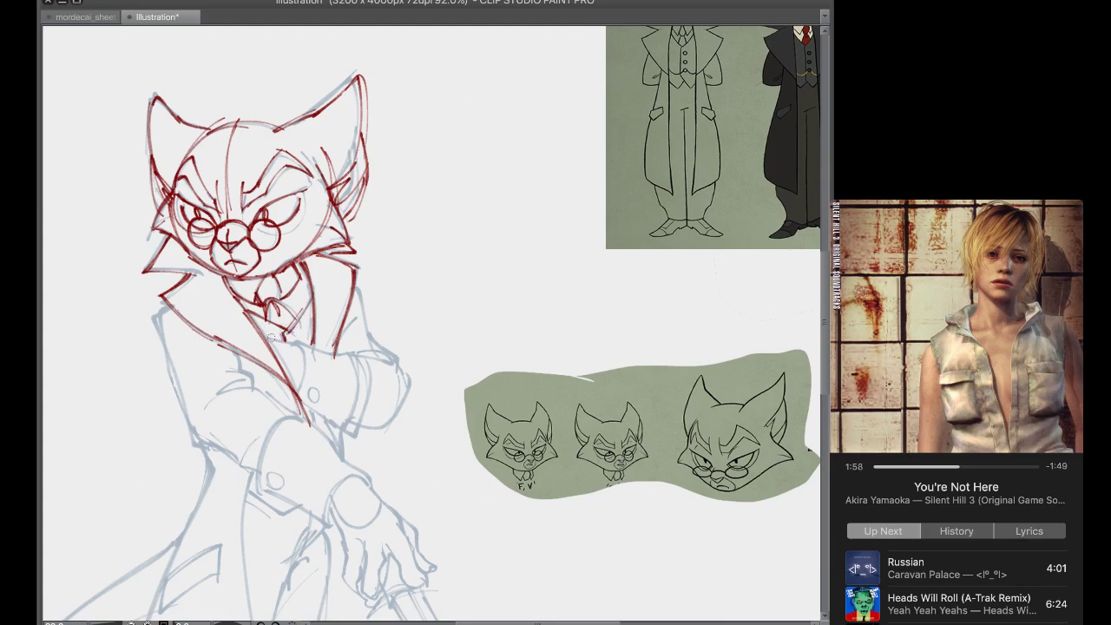
# Draw the left and upper edges of the folded arm's cuff in red, redoing misplaced strokes
pyautogui.moveTo(266, 342)
pyautogui.mouseDown()
pyautogui.moveTo(304, 354)
pyautogui.moveTo(296, 349)
pyautogui.moveTo(302, 394)
pyautogui.mouseUp()
pyautogui.press('super+z')
pyautogui.moveTo(294, 342); pyautogui.dragTo(303, 398)
pyautogui.moveTo(291, 344)
pyautogui.mouseDown()
pyautogui.moveTo(338, 354)
pyautogui.moveTo(352, 420)
pyautogui.mouseUp()
pyautogui.press('super+z')
pyautogui.press('super+z')
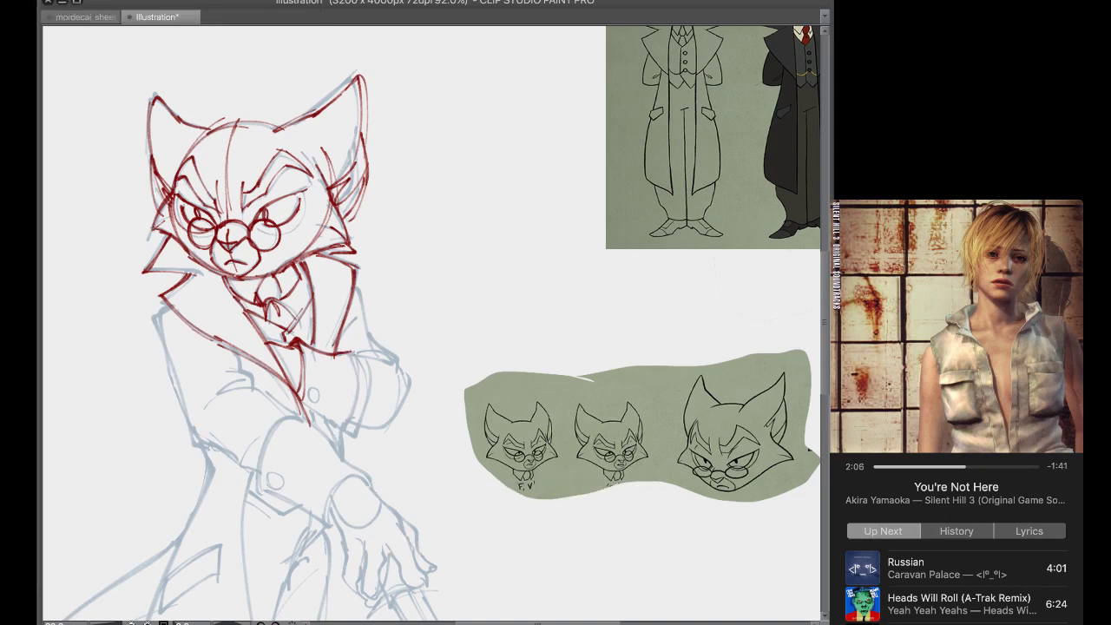
# Complete the folded arm's cuff with its round button and outline the right sleeve around the elbow in red
pyautogui.moveTo(348, 351)
pyautogui.mouseDown()
pyautogui.moveTo(350, 423)
pyautogui.moveTo(334, 427)
pyautogui.mouseUp()
pyautogui.moveTo(300, 405)
pyautogui.mouseDown()
pyautogui.moveTo(334, 430)
pyautogui.moveTo(299, 409)
pyautogui.moveTo(340, 412)
pyautogui.moveTo(319, 393)
pyautogui.mouseUp()
pyautogui.press('super+z')
pyautogui.press('super+z')
pyautogui.press('super+z')
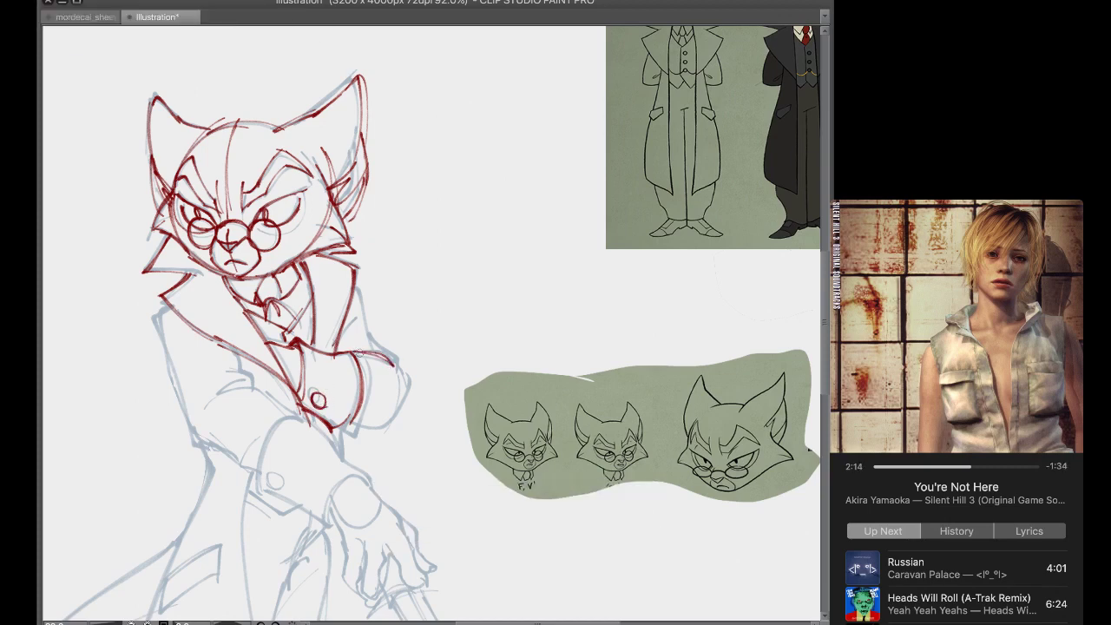
pyautogui.moveTo(352, 354); pyautogui.dragTo(396, 363)
pyautogui.moveTo(351, 280)
pyautogui.mouseDown()
pyautogui.moveTo(410, 392)
pyautogui.moveTo(374, 434)
pyautogui.moveTo(387, 427)
pyautogui.mouseUp()
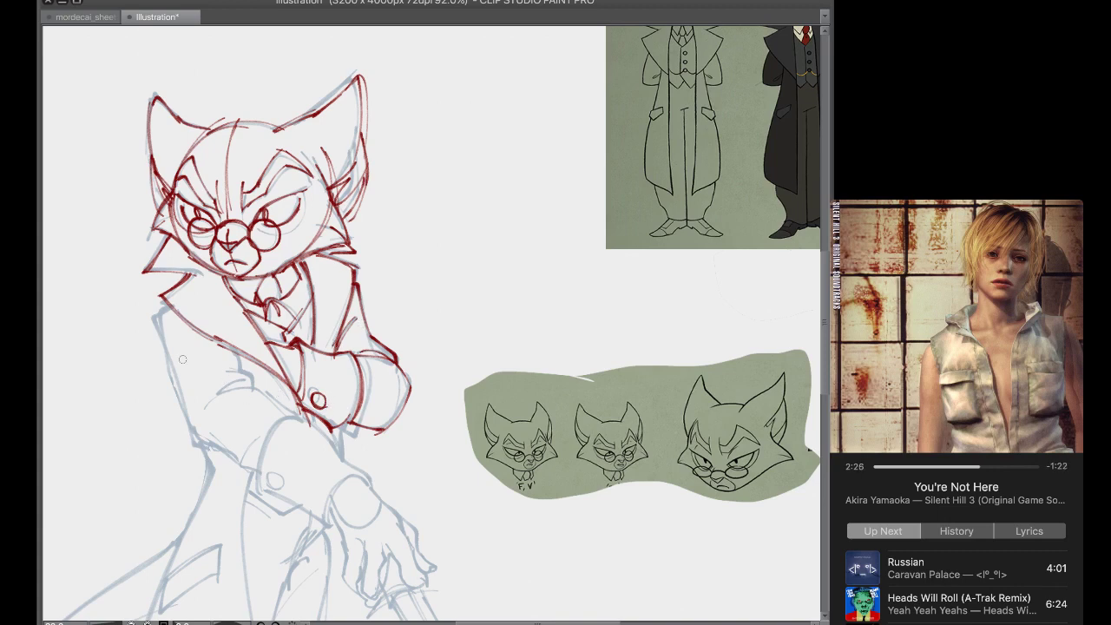
# Outline the left sleeve in red from the shoulder down to the elbow and back toward the front cuff
pyautogui.moveTo(167, 306)
pyautogui.mouseDown()
pyautogui.moveTo(157, 326)
pyautogui.moveTo(194, 420)
pyautogui.mouseUp()
pyautogui.press('super+z')
pyautogui.moveTo(164, 311)
pyautogui.mouseDown()
pyautogui.moveTo(163, 339)
pyautogui.moveTo(205, 443)
pyautogui.moveTo(241, 467)
pyautogui.mouseUp()
pyautogui.press('super+z')
pyautogui.moveTo(195, 433)
pyautogui.mouseDown()
pyautogui.moveTo(253, 472)
pyautogui.moveTo(264, 436)
pyautogui.mouseUp()
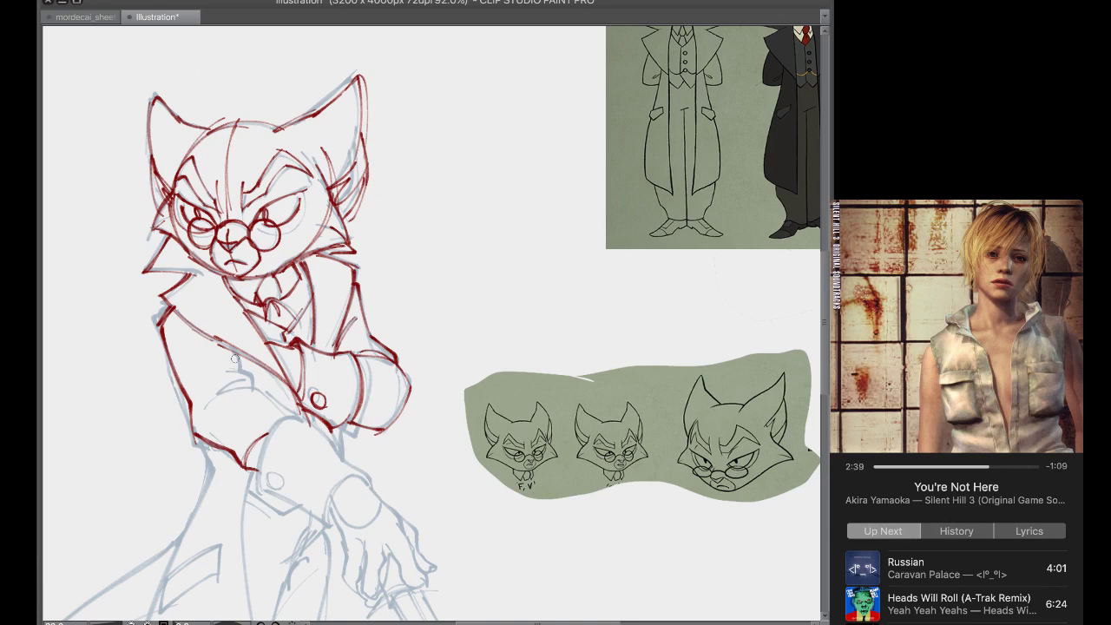
pyautogui.press('super+z')
# Add red crease lines inside the left sleeve and reinforce its lower edge near the elbow
pyautogui.moveTo(239, 356); pyautogui.dragTo(254, 377)
pyautogui.moveTo(252, 380)
pyautogui.mouseDown()
pyautogui.moveTo(256, 390)
pyautogui.moveTo(220, 394)
pyautogui.moveTo(254, 390)
pyautogui.mouseUp()
pyautogui.press('super+z')
pyautogui.press('super+z')
pyautogui.moveTo(207, 434); pyautogui.dragTo(238, 457)
# Draw the front arm's cuff in red with its left side, lower edge, and curved wrist opening
pyautogui.moveTo(310, 420)
pyautogui.mouseDown()
pyautogui.moveTo(266, 436)
pyautogui.moveTo(276, 473)
pyautogui.moveTo(314, 423)
pyautogui.moveTo(261, 490)
pyautogui.mouseUp()
pyautogui.press('super+z')
pyautogui.press('super+z')
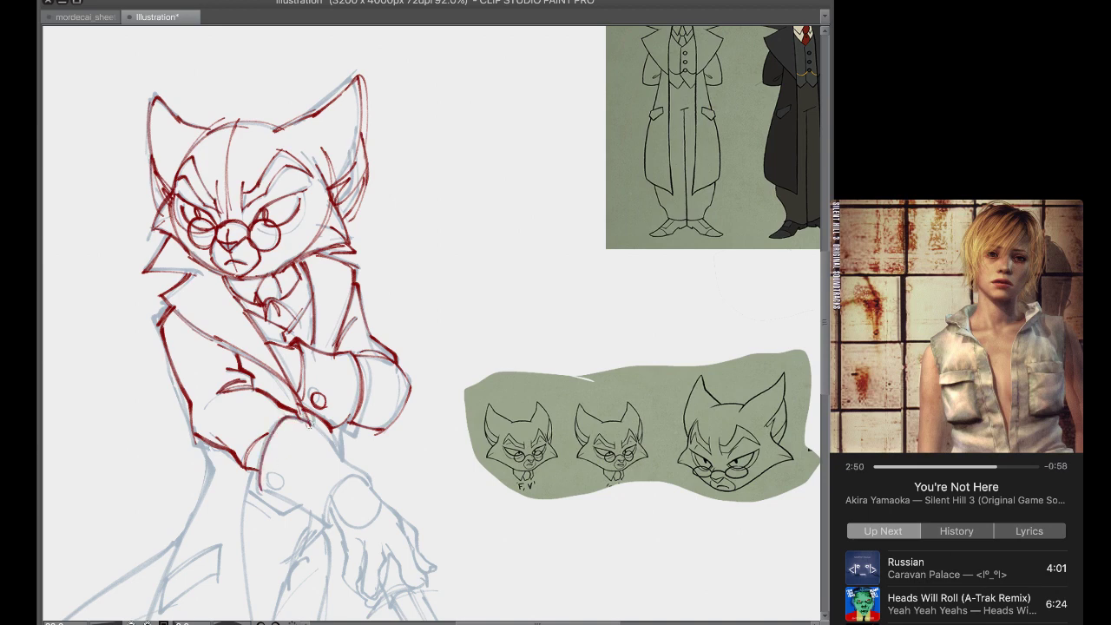
pyautogui.moveTo(310, 422)
pyautogui.mouseDown()
pyautogui.moveTo(262, 490)
pyautogui.moveTo(329, 521)
pyautogui.mouseUp()
pyautogui.moveTo(262, 493)
pyautogui.mouseDown()
pyautogui.moveTo(332, 525)
pyautogui.moveTo(352, 478)
pyautogui.mouseUp()
pyautogui.press('super+z')
pyautogui.press('super+z')
pyautogui.moveTo(330, 518)
pyautogui.mouseDown()
pyautogui.moveTo(360, 479)
pyautogui.moveTo(331, 526)
pyautogui.mouseUp()
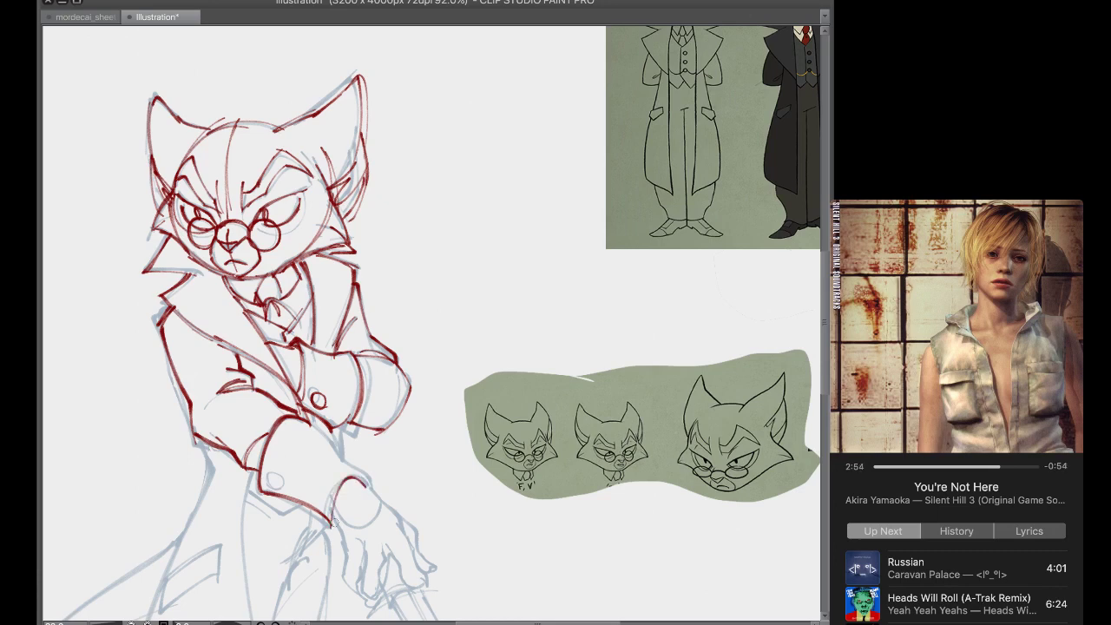
# Close the front cuff's upper edge toward the wrist and add its round button in red
pyautogui.moveTo(310, 425); pyautogui.dragTo(374, 488)
pyautogui.press('super+z')
pyautogui.moveTo(273, 470)
pyautogui.mouseDown()
pyautogui.moveTo(280, 487)
pyautogui.moveTo(276, 472)
pyautogui.mouseUp()
pyautogui.press('super+z')
pyautogui.moveTo(339, 520); pyautogui.dragTo(333, 528)
pyautogui.press('super+z')
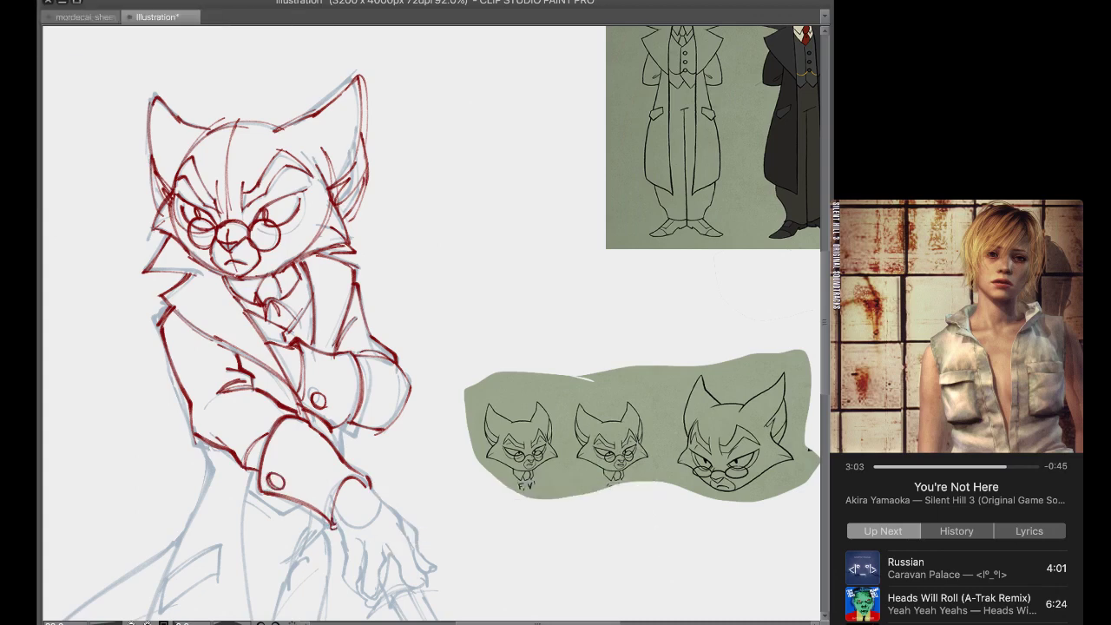
# Redraw the top of the head between the ears and the left side of the head in red
pyautogui.scroll(-5, 203, 253)
pyautogui.scroll(1, 162, 315)
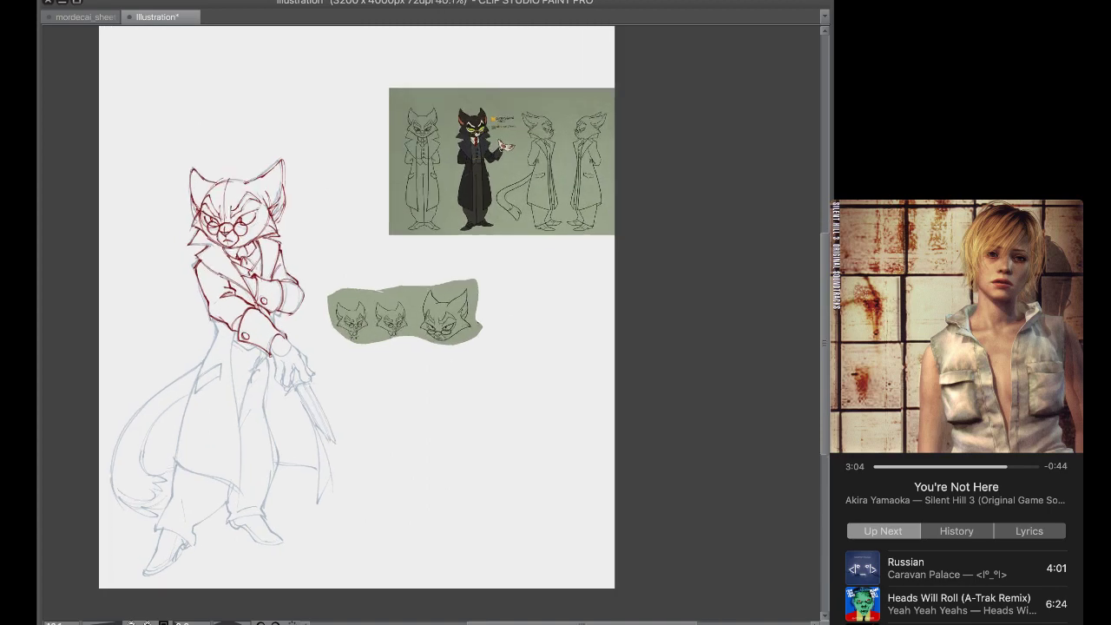
pyautogui.scroll(1, 174, 384)
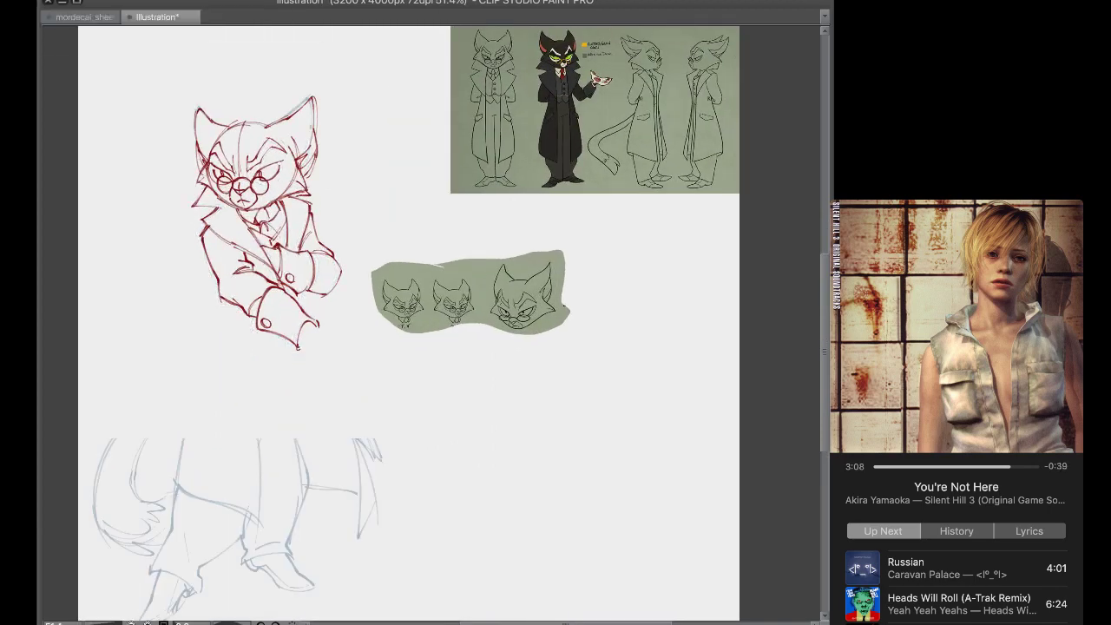
pyautogui.scroll(2, 237, 140)
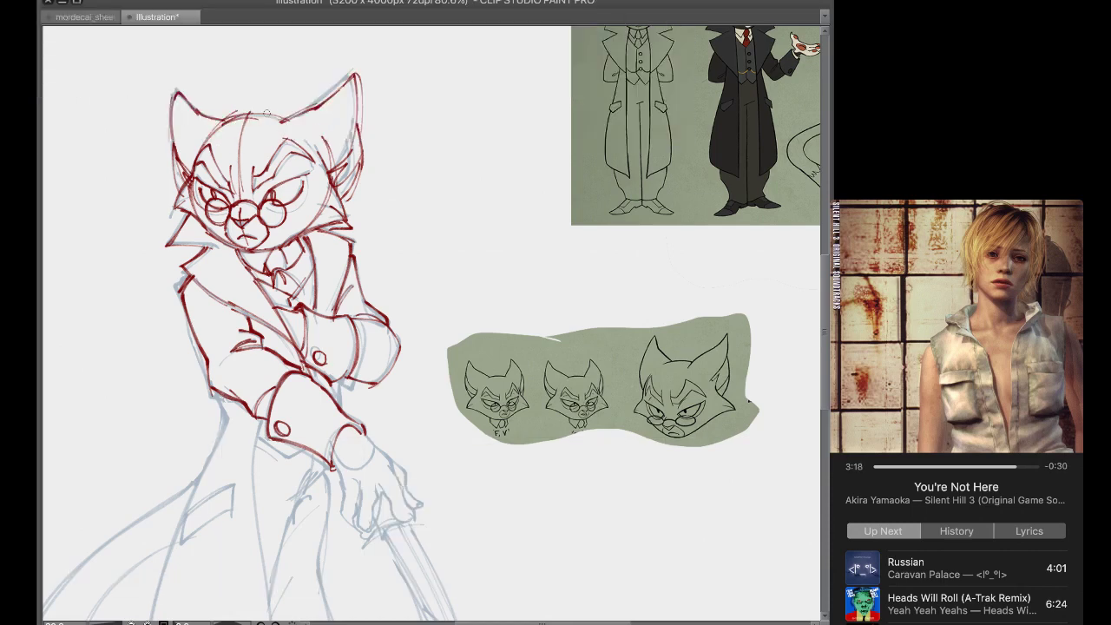
pyautogui.moveTo(219, 122); pyautogui.dragTo(289, 123)
pyautogui.press('super+z')
pyautogui.press('super+z')
pyautogui.moveTo(205, 141); pyautogui.dragTo(191, 179)
pyautogui.press('super+z')
pyautogui.moveTo(215, 133); pyautogui.dragTo(192, 173)
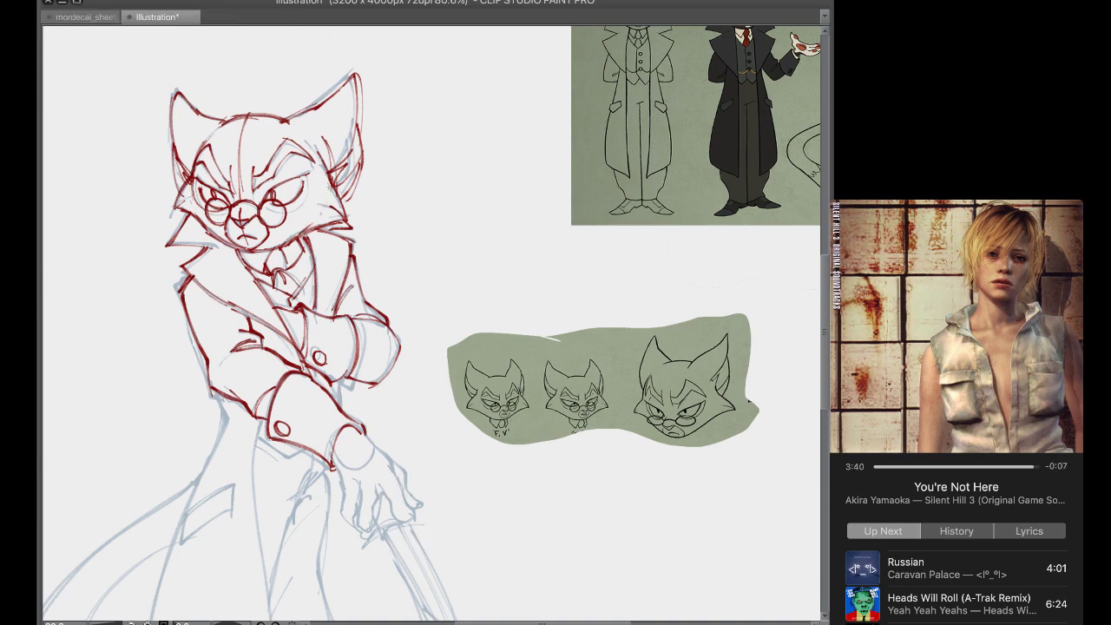
# Refine the jawline and right cheek fur in red, comparing with the blue sketch hidden and undoing stray strokes
pyautogui.moveTo(332, 183); pyautogui.dragTo(288, 239)
pyautogui.press('Delete')
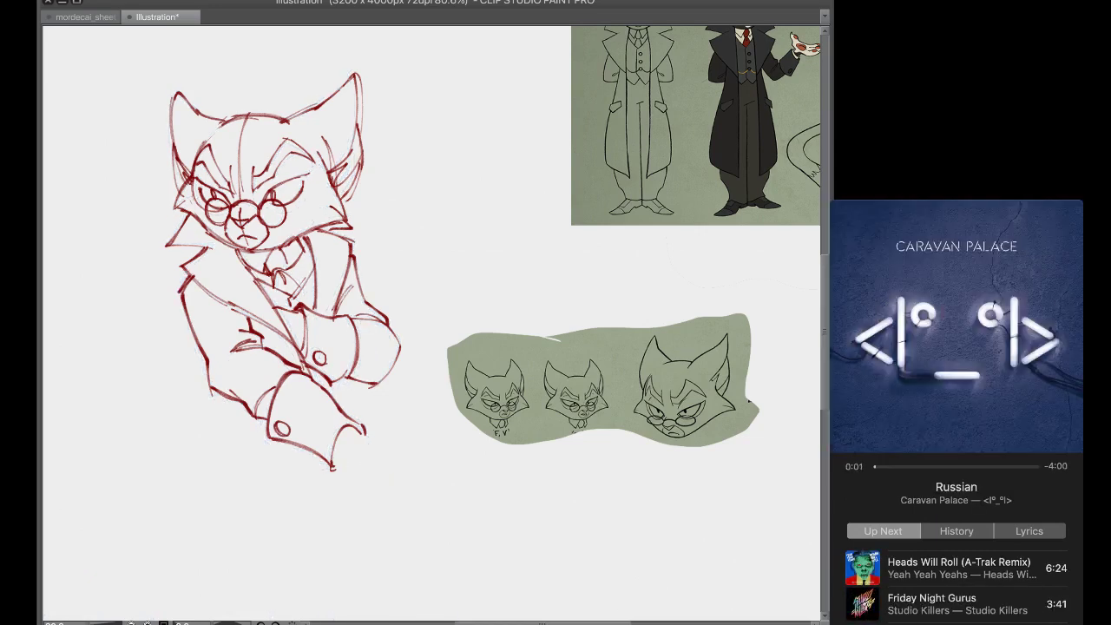
pyautogui.hotkey('ctrl', 'z')
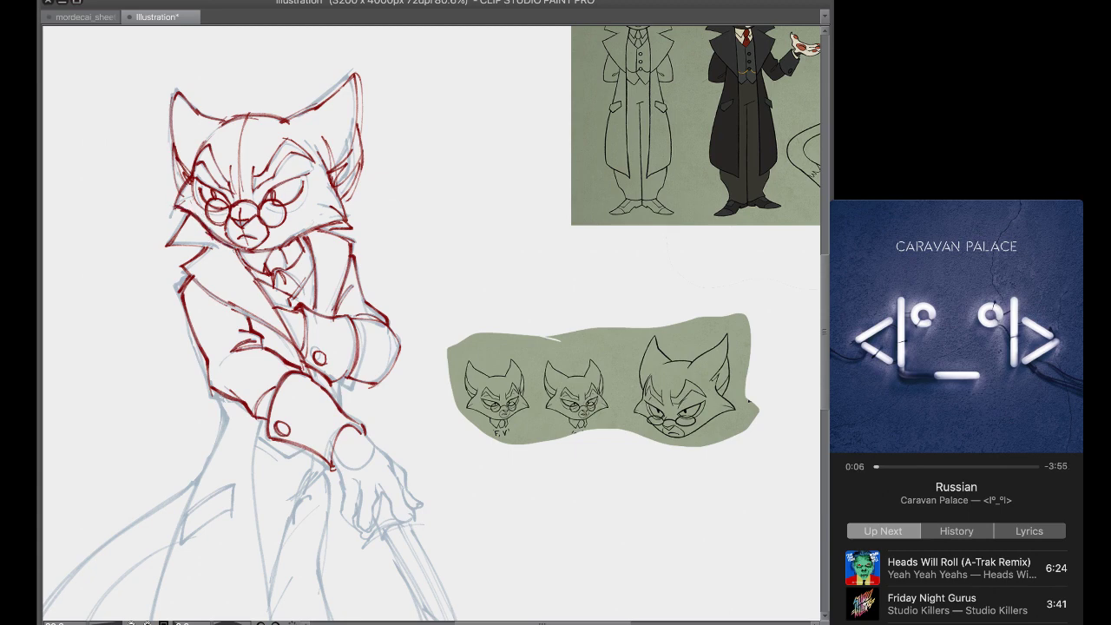
pyautogui.moveTo(214, 227)
pyautogui.mouseDown()
pyautogui.moveTo(247, 248)
pyautogui.moveTo(287, 243)
pyautogui.mouseUp()
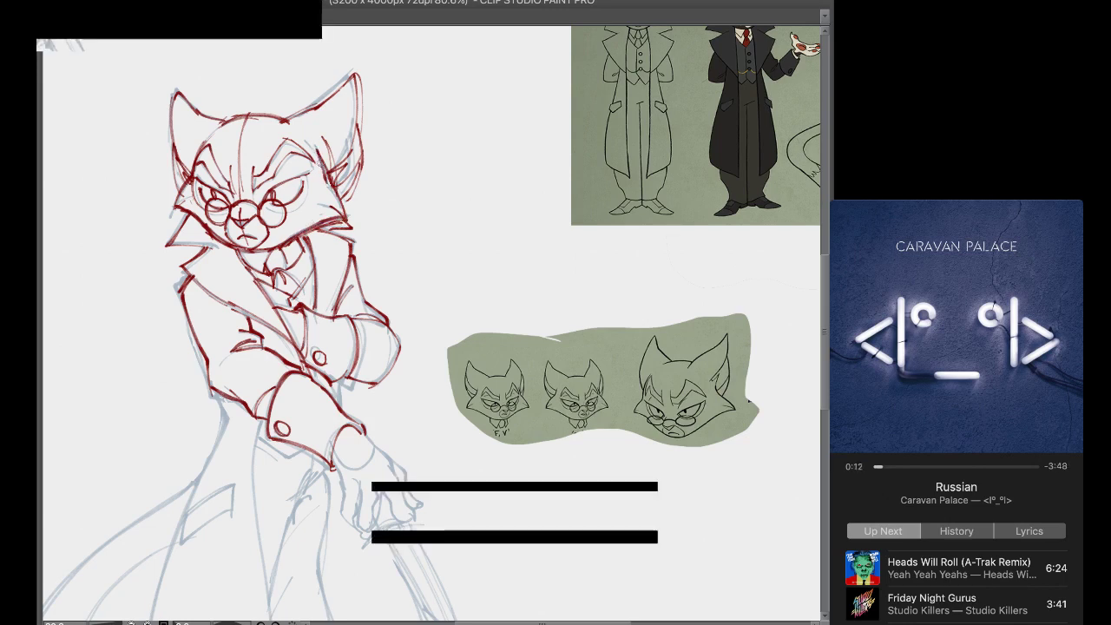
pyautogui.moveTo(321, 170)
pyautogui.mouseDown()
pyautogui.moveTo(330, 219)
pyautogui.moveTo(301, 237)
pyautogui.mouseUp()
pyautogui.press('super+z')
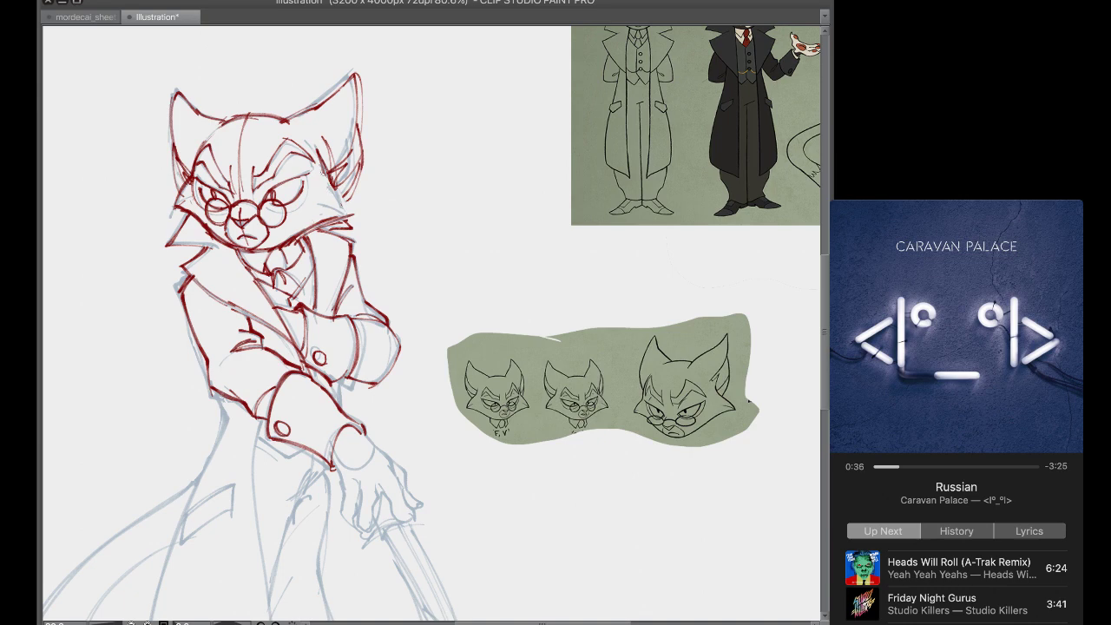
pyautogui.moveTo(322, 169)
pyautogui.mouseDown()
pyautogui.moveTo(345, 213)
pyautogui.moveTo(335, 218)
pyautogui.moveTo(349, 214)
pyautogui.mouseUp()
pyautogui.hotkey('ctrl', 'z')
pyautogui.hotkey('ctrl', 'z')
pyautogui.scroll(-8, 169, 240)
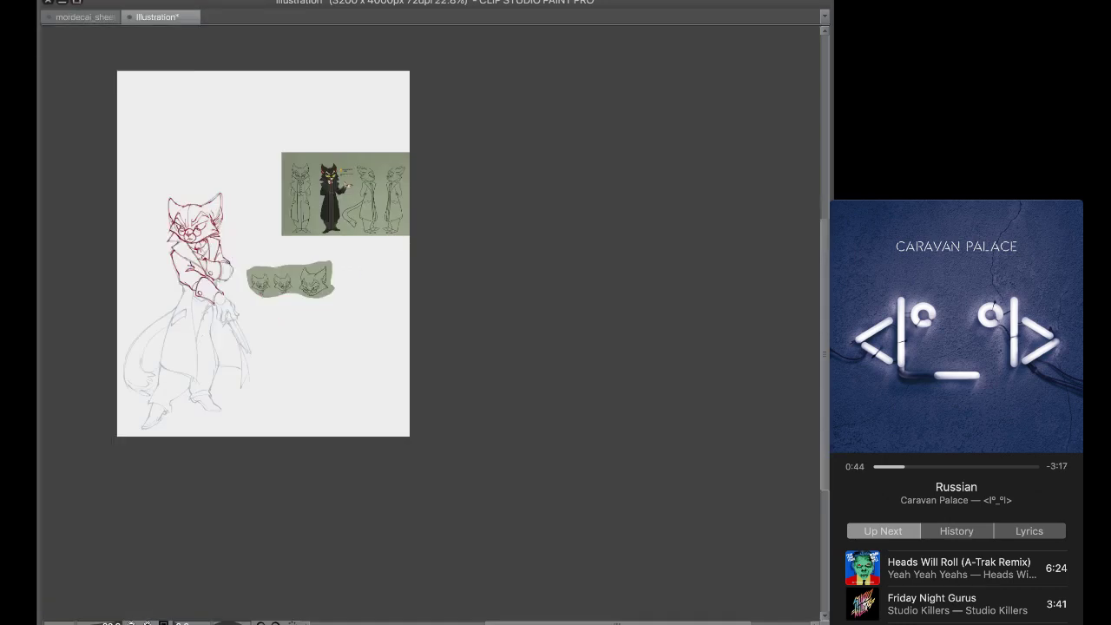
pyautogui.hscroll(-4, 335, 254)
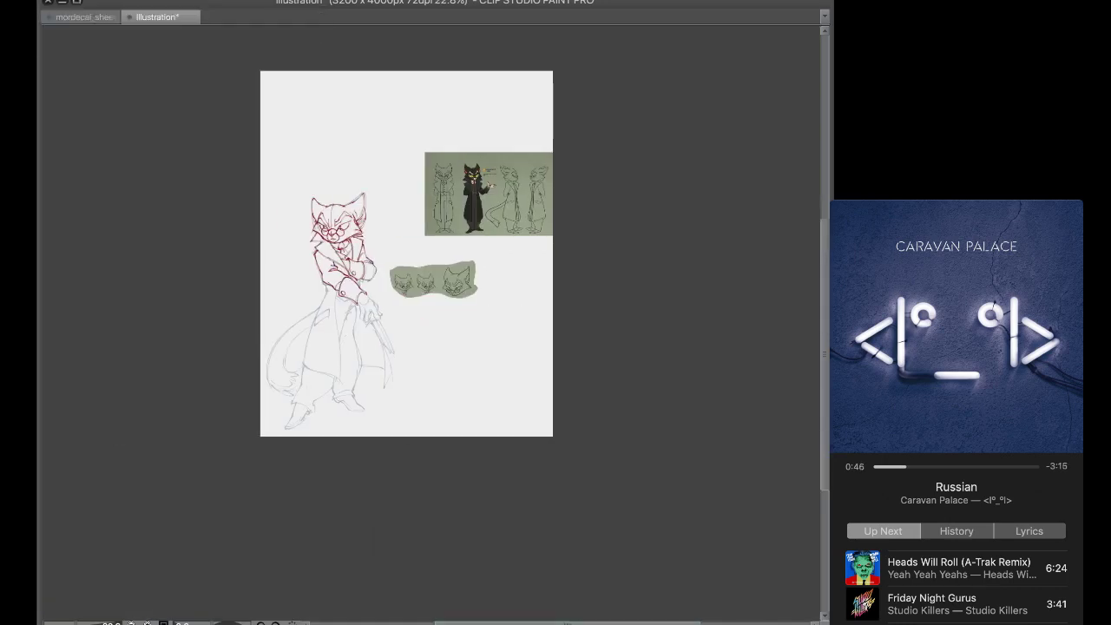
# Draw the back of the front hand and its clawed fingers in red below the cuff, undoing stray strokes
pyautogui.scroll(3, 364, 409)
pyautogui.scroll(3, 343, 223)
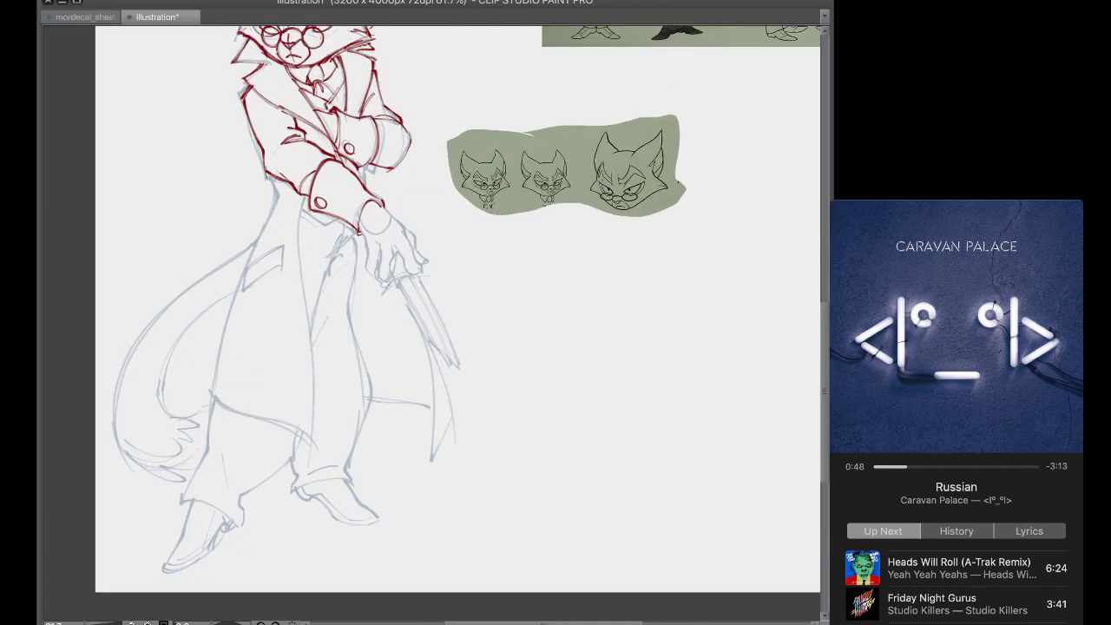
pyautogui.moveTo(383, 206)
pyautogui.mouseDown()
pyautogui.moveTo(409, 227)
pyautogui.moveTo(422, 263)
pyautogui.mouseUp()
pyautogui.hotkey('ctrl', 'z')
pyautogui.moveTo(399, 222)
pyautogui.mouseDown()
pyautogui.moveTo(422, 265)
pyautogui.moveTo(396, 249)
pyautogui.moveTo(403, 261)
pyautogui.moveTo(390, 271)
pyautogui.moveTo(392, 256)
pyautogui.moveTo(380, 253)
pyautogui.moveTo(382, 286)
pyautogui.moveTo(414, 271)
pyautogui.mouseUp()
pyautogui.press('super+z')
pyautogui.press('super+z')
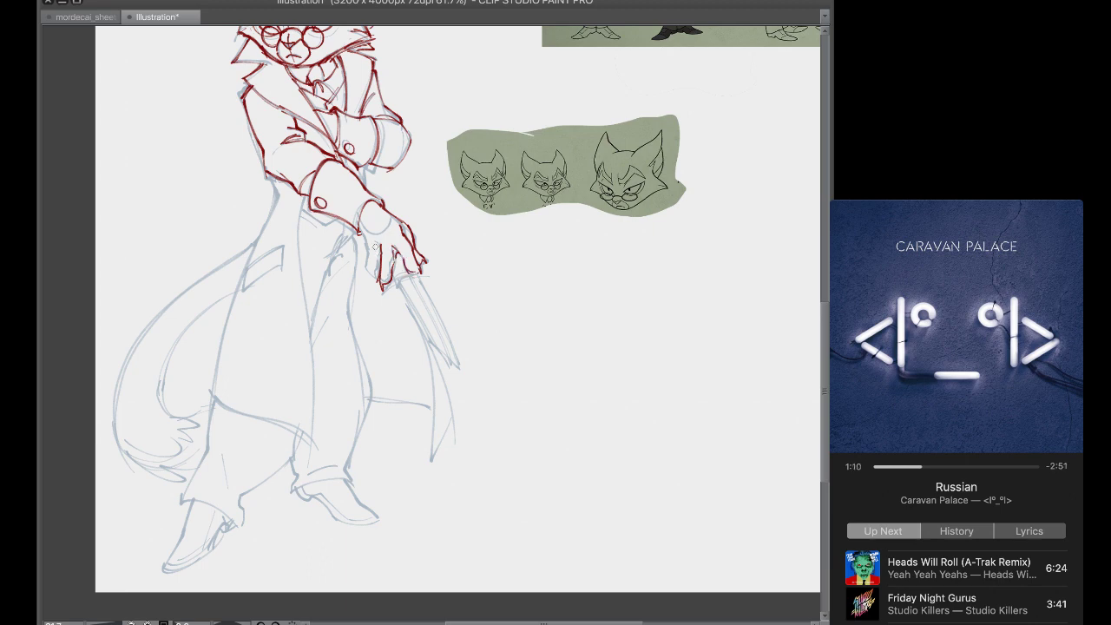
# Close the thumb side of the front hand and draw the knife's guard and blade in red
pyautogui.moveTo(360, 227); pyautogui.dragTo(376, 277)
pyautogui.moveTo(385, 286)
pyautogui.mouseDown()
pyautogui.moveTo(433, 278)
pyautogui.moveTo(434, 347)
pyautogui.moveTo(454, 361)
pyautogui.mouseUp()
pyautogui.press('super+z')
pyautogui.moveTo(419, 283)
pyautogui.mouseDown()
pyautogui.moveTo(453, 356)
pyautogui.moveTo(446, 342)
pyautogui.mouseUp()
pyautogui.moveTo(411, 285); pyautogui.dragTo(429, 338)
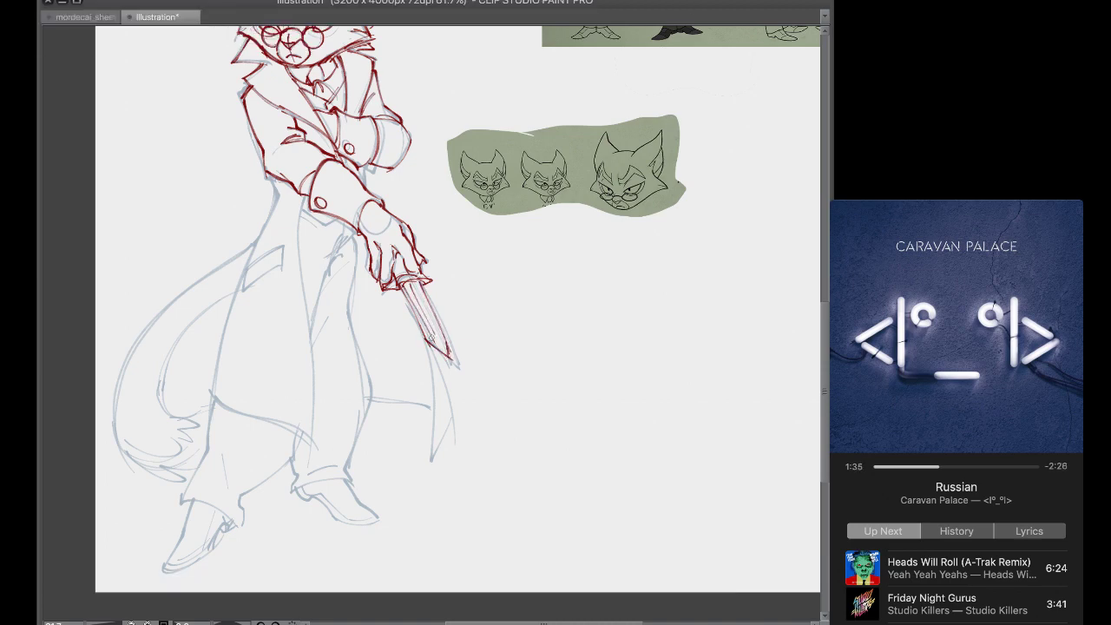
# Draw the long coat's outer edge, curved hem, and front opening edge in red
pyautogui.scroll(5, 458, 313)
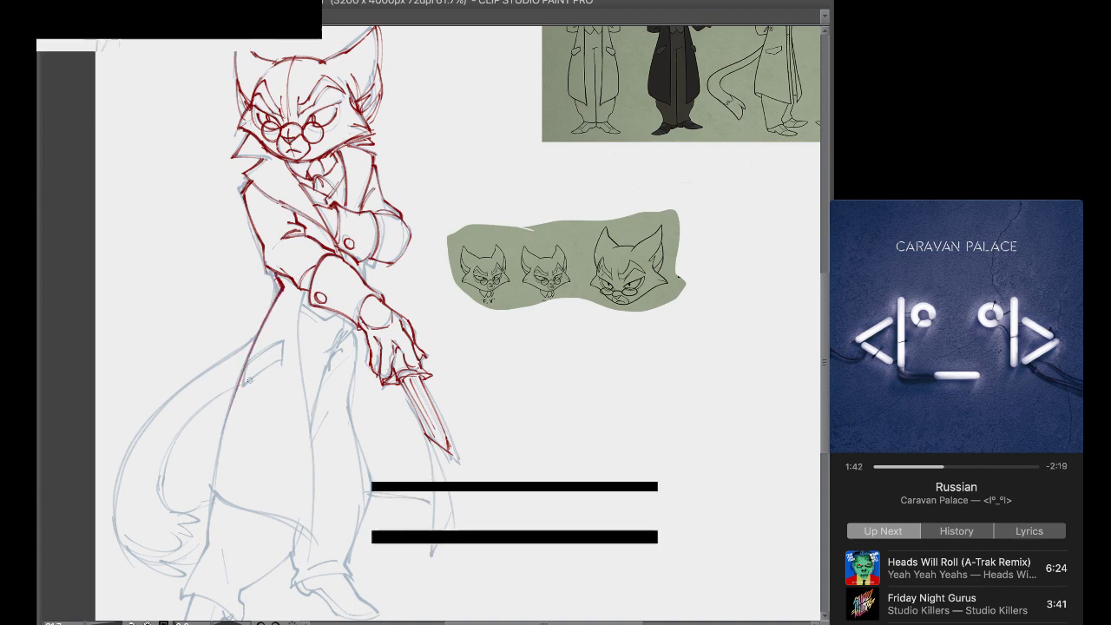
pyautogui.moveTo(240, 379)
pyautogui.mouseDown()
pyautogui.moveTo(201, 544)
pyautogui.moveTo(206, 513)
pyautogui.mouseUp()
pyautogui.press('super+z')
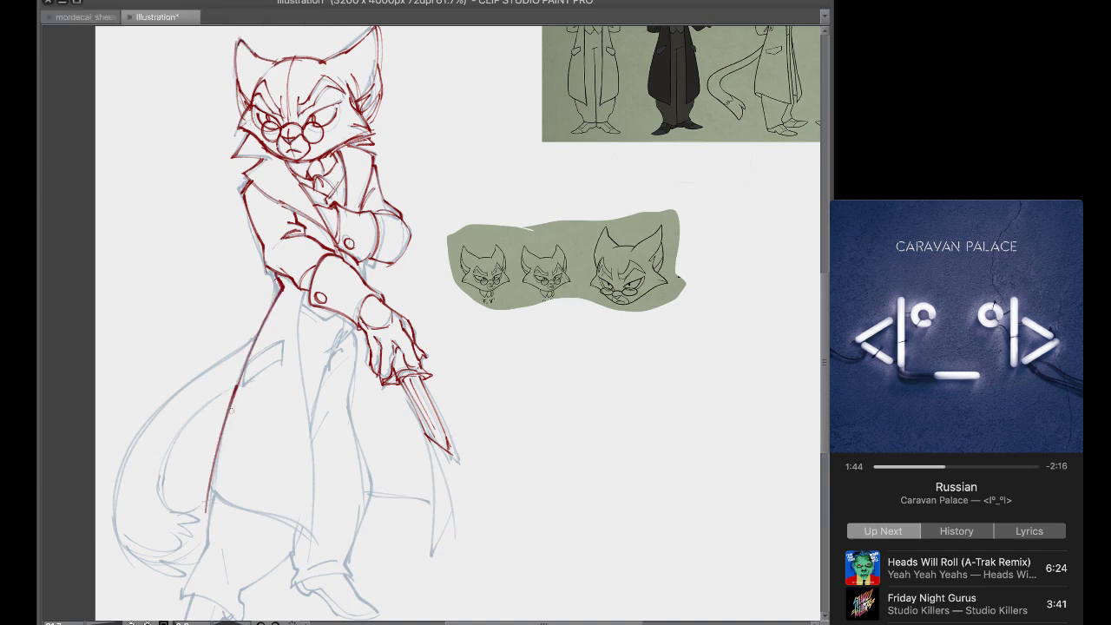
pyautogui.moveTo(231, 411)
pyautogui.mouseDown()
pyautogui.moveTo(202, 511)
pyautogui.moveTo(307, 539)
pyautogui.mouseUp()
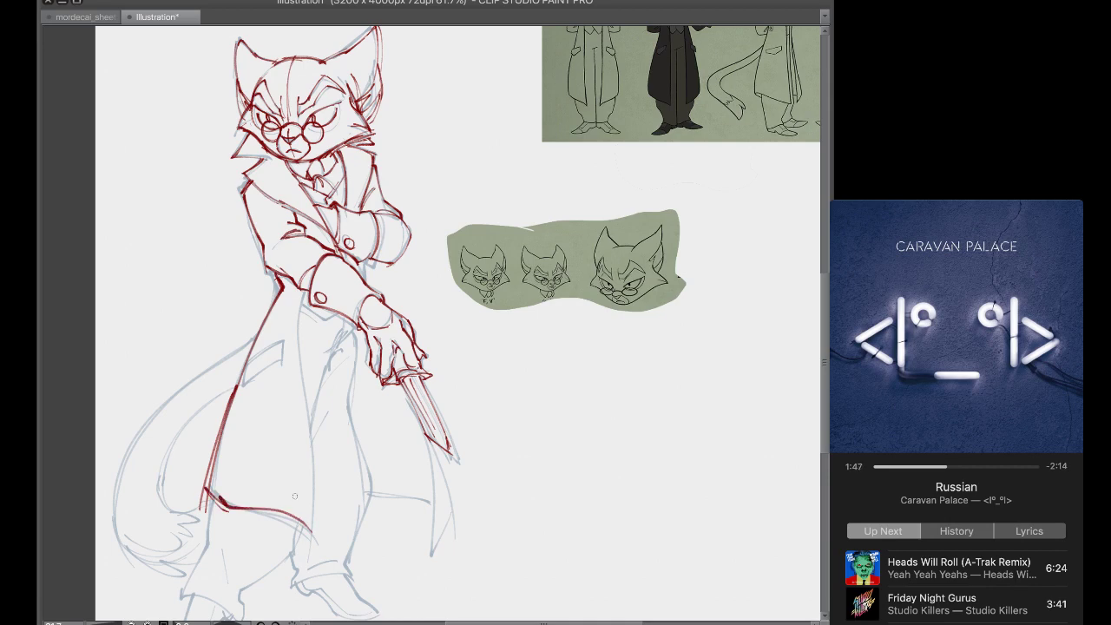
pyautogui.moveTo(297, 285); pyautogui.dragTo(328, 492)
pyautogui.moveTo(318, 429); pyautogui.dragTo(323, 556)
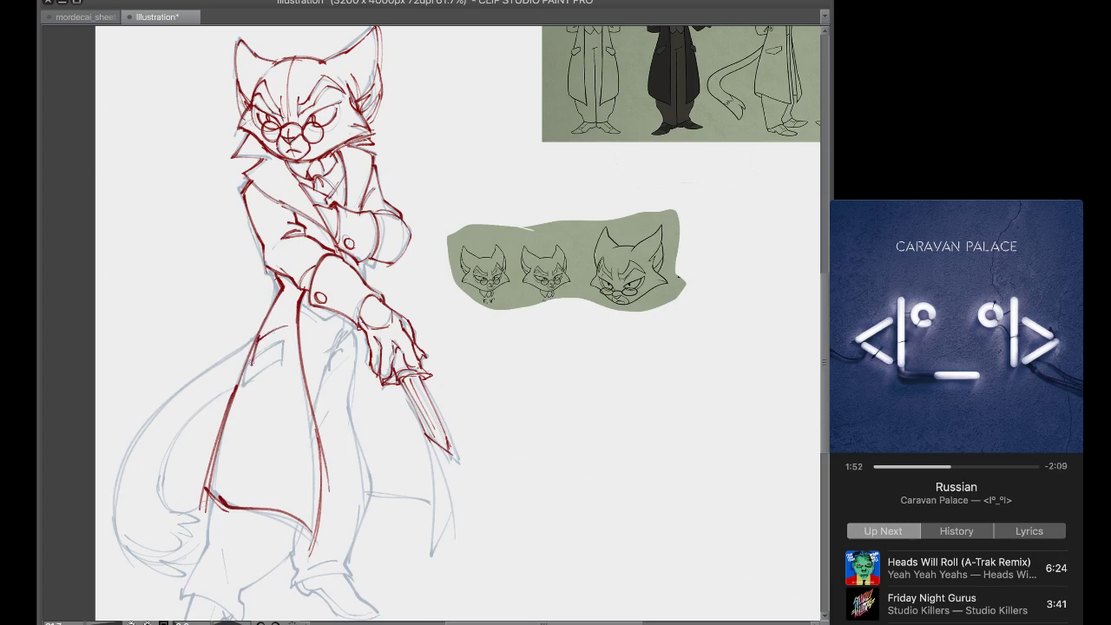
# Add the coat's slanted pocket flap and the lower waist edge beneath the front cuff in red
pyautogui.moveTo(251, 365)
pyautogui.mouseDown()
pyautogui.moveTo(289, 328)
pyautogui.moveTo(292, 349)
pyautogui.mouseUp()
pyautogui.moveTo(300, 306)
pyautogui.mouseDown()
pyautogui.moveTo(332, 321)
pyautogui.moveTo(322, 321)
pyautogui.moveTo(336, 315)
pyautogui.mouseUp()
pyautogui.press('super+z')
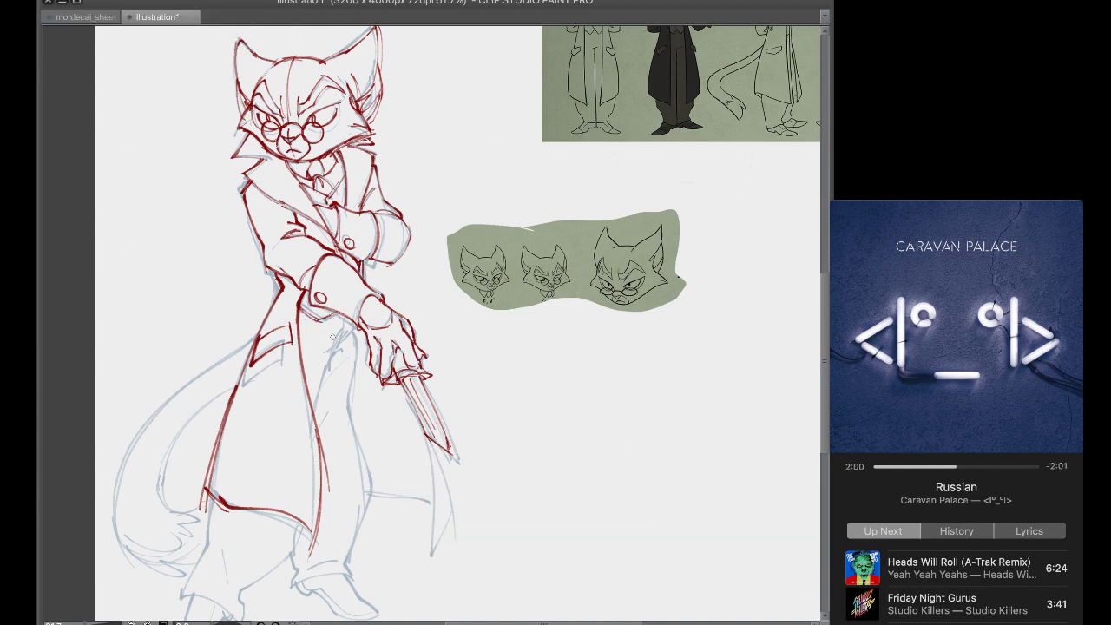
# Draw the trouser fold beside the coat opening and the right contour of the right leg in red
pyautogui.moveTo(347, 331)
pyautogui.mouseDown()
pyautogui.moveTo(324, 360)
pyautogui.moveTo(316, 420)
pyautogui.mouseUp()
pyautogui.press('super+z')
pyautogui.moveTo(327, 357); pyautogui.dragTo(314, 415)
pyautogui.moveTo(351, 328); pyautogui.dragTo(371, 508)
pyautogui.press('super+z')
pyautogui.moveTo(349, 413); pyautogui.dragTo(361, 508)
pyautogui.moveTo(350, 423); pyautogui.dragTo(364, 506)
# Draw the left trouser leg with its creases and cuff, then the right leg's hem and knee crease in red
pyautogui.scroll(-2, 237, 448)
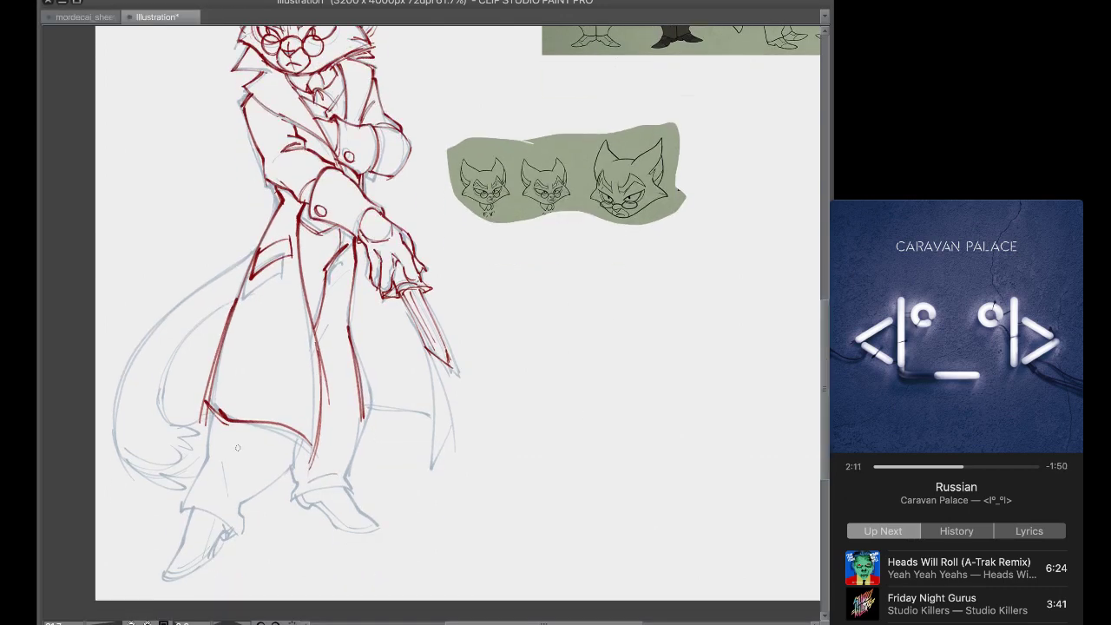
pyautogui.moveTo(217, 408); pyautogui.dragTo(208, 439)
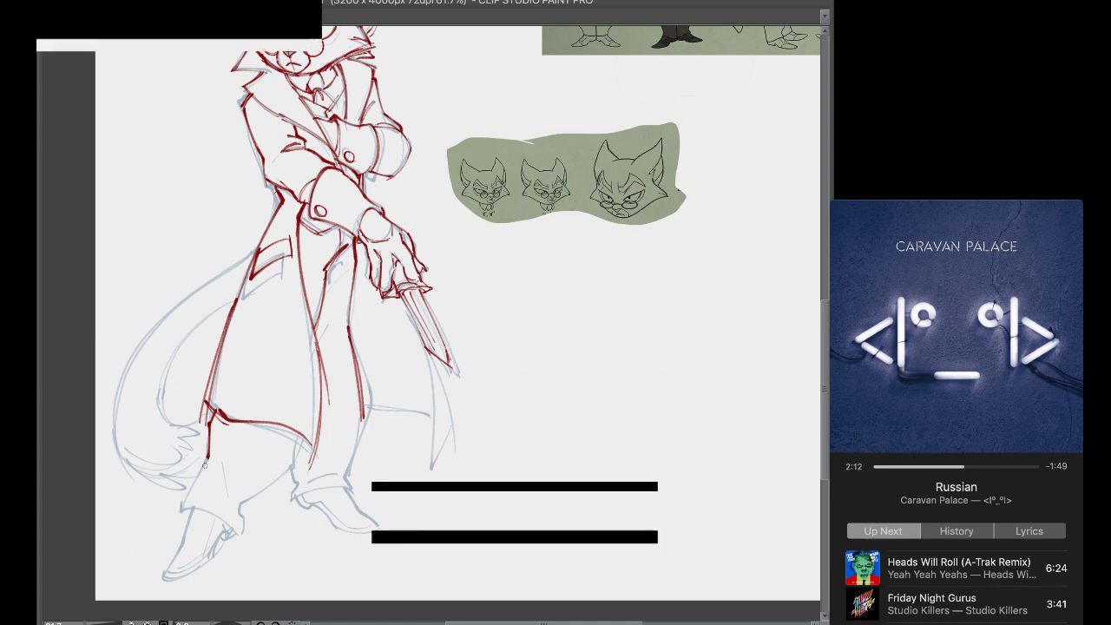
pyautogui.moveTo(208, 459); pyautogui.dragTo(178, 510)
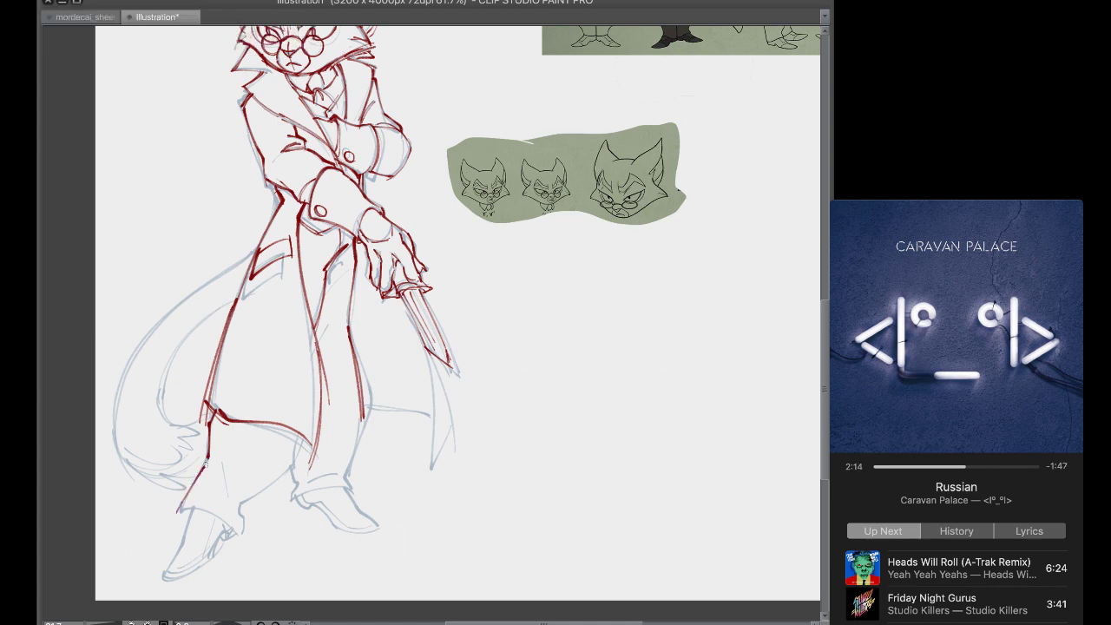
pyautogui.moveTo(209, 451)
pyautogui.mouseDown()
pyautogui.moveTo(178, 514)
pyautogui.moveTo(233, 536)
pyautogui.moveTo(244, 533)
pyautogui.moveTo(228, 491)
pyautogui.moveTo(258, 495)
pyautogui.moveTo(300, 458)
pyautogui.mouseUp()
pyautogui.moveTo(238, 503); pyautogui.dragTo(297, 460)
pyautogui.moveTo(297, 438); pyautogui.dragTo(295, 465)
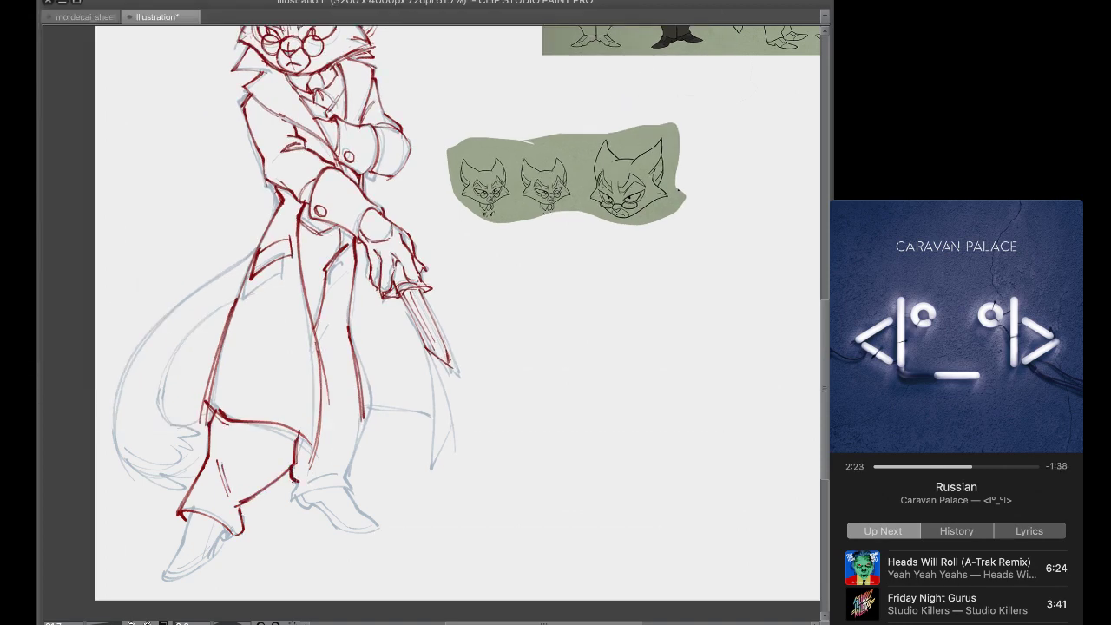
pyautogui.moveTo(291, 473)
pyautogui.mouseDown()
pyautogui.moveTo(293, 499)
pyautogui.moveTo(356, 488)
pyautogui.moveTo(363, 412)
pyautogui.moveTo(351, 470)
pyautogui.mouseUp()
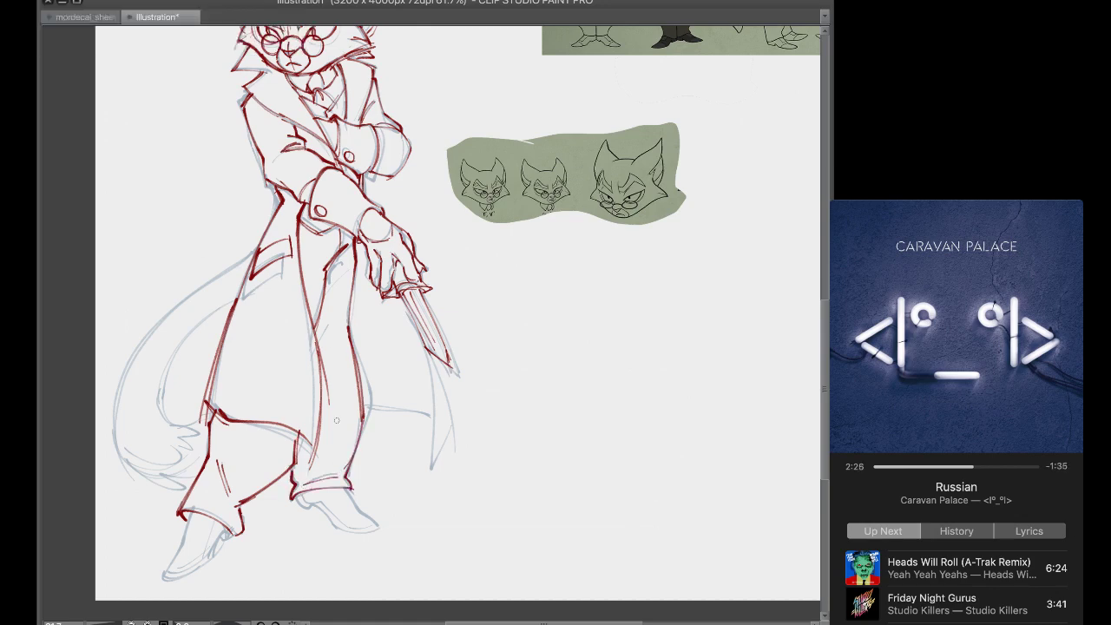
pyautogui.moveTo(323, 289); pyautogui.dragTo(343, 278)
# Draw the tail's sweeping outer curve, rounded bottom, and inner curve in red behind the coat
pyautogui.moveTo(254, 253)
pyautogui.mouseDown()
pyautogui.moveTo(227, 274)
pyautogui.moveTo(113, 469)
pyautogui.mouseUp()
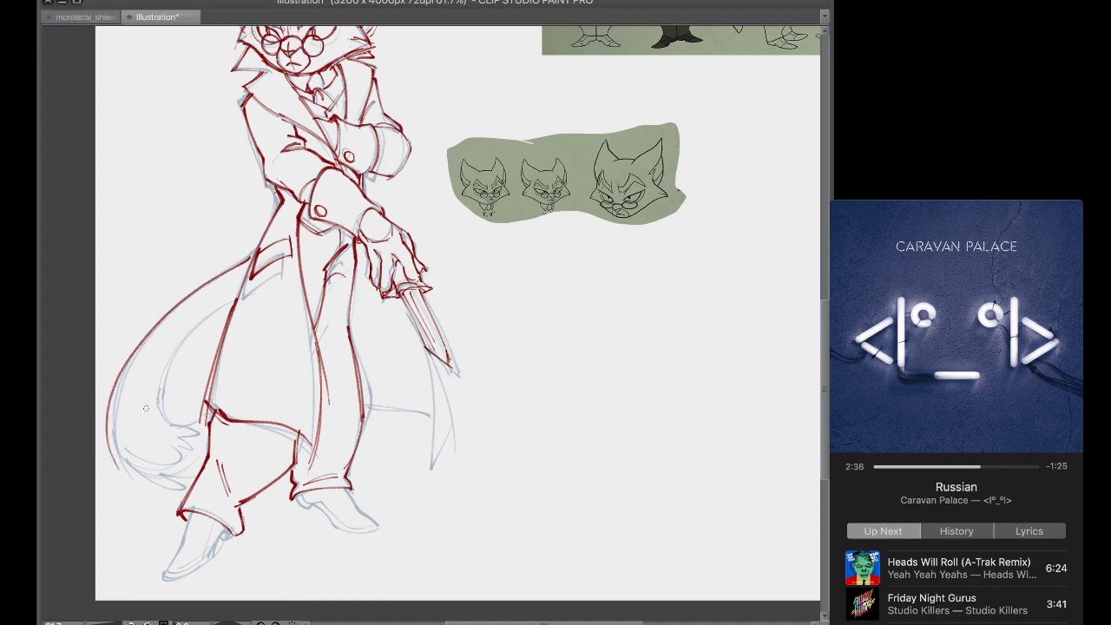
pyautogui.moveTo(111, 400); pyautogui.dragTo(161, 492)
pyautogui.moveTo(110, 432); pyautogui.dragTo(180, 488)
pyautogui.moveTo(117, 452); pyautogui.dragTo(178, 490)
pyautogui.press('super+z')
pyautogui.press('super+z')
pyautogui.moveTo(115, 457)
pyautogui.mouseDown()
pyautogui.moveTo(178, 490)
pyautogui.moveTo(198, 475)
pyautogui.mouseUp()
pyautogui.moveTo(160, 392)
pyautogui.mouseDown()
pyautogui.moveTo(189, 427)
pyautogui.moveTo(206, 422)
pyautogui.moveTo(197, 327)
pyautogui.moveTo(258, 295)
pyautogui.moveTo(247, 296)
pyautogui.mouseUp()
pyautogui.press('super+z')
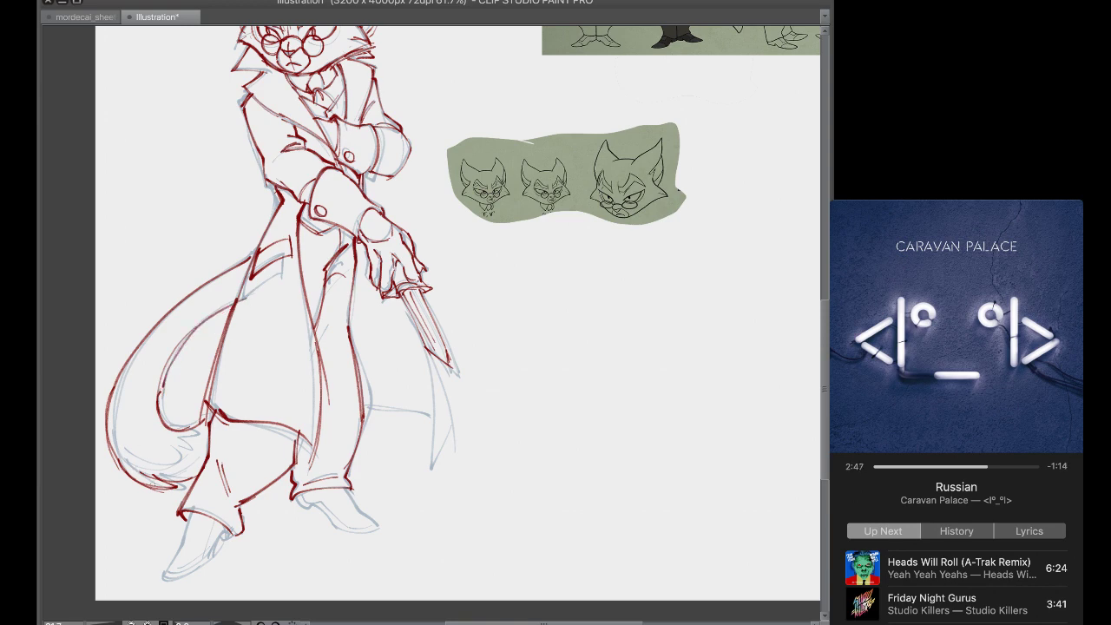
# Add jagged fur tufts at the tip of the tail in red
pyautogui.moveTo(137, 475); pyautogui.dragTo(154, 485)
pyautogui.moveTo(144, 473)
pyautogui.mouseDown()
pyautogui.moveTo(177, 477)
pyautogui.moveTo(177, 465)
pyautogui.mouseUp()
pyautogui.moveTo(177, 465)
pyautogui.mouseDown()
pyautogui.moveTo(161, 450)
pyautogui.moveTo(196, 450)
pyautogui.mouseUp()
pyautogui.moveTo(170, 446); pyautogui.dragTo(198, 429)
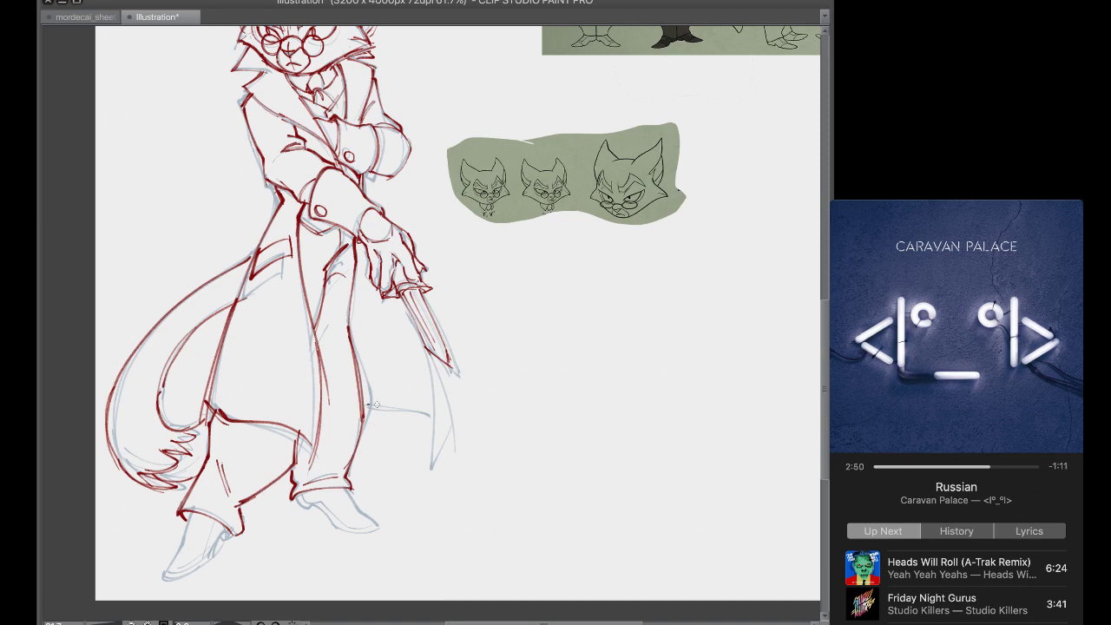
# Draw the far coat panel's hem and side edge in red, and add short lines below the back cuff
pyautogui.moveTo(368, 405); pyautogui.dragTo(445, 453)
pyautogui.moveTo(393, 293)
pyautogui.mouseDown()
pyautogui.moveTo(417, 415)
pyautogui.moveTo(441, 469)
pyautogui.mouseUp()
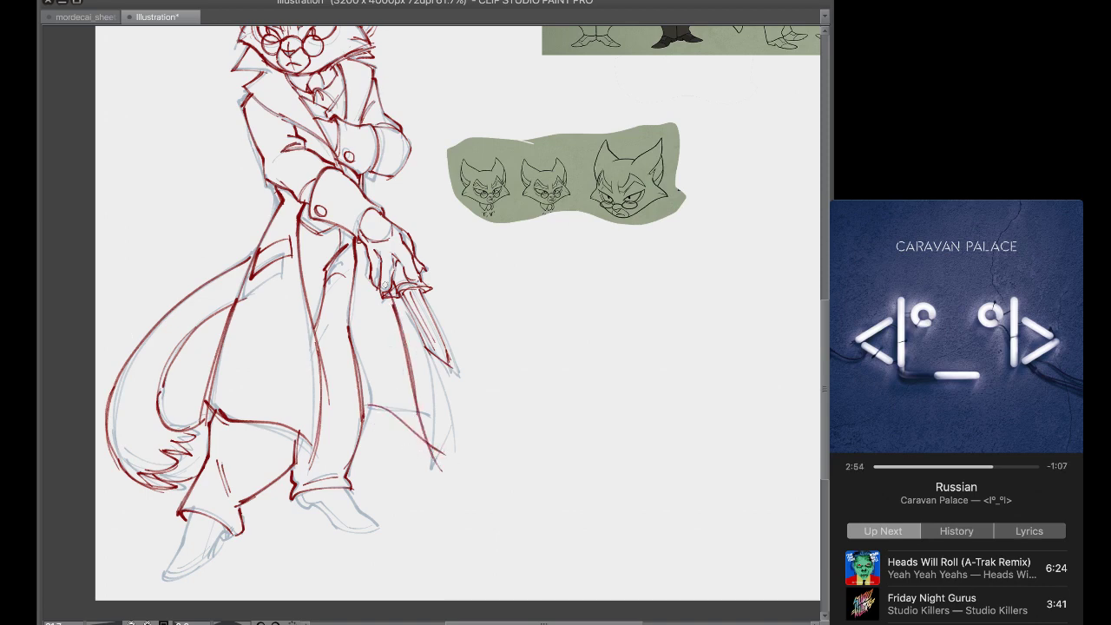
pyautogui.moveTo(367, 174); pyautogui.dragTo(374, 202)
pyautogui.moveTo(365, 172); pyautogui.dragTo(371, 198)
pyautogui.moveTo(403, 374); pyautogui.dragTo(426, 478)
pyautogui.moveTo(438, 469)
pyautogui.mouseDown()
pyautogui.moveTo(409, 346)
pyautogui.moveTo(408, 439)
pyautogui.mouseUp()
pyautogui.press('super+z')
pyautogui.press('super+z')
pyautogui.moveTo(405, 352); pyautogui.dragTo(412, 453)
pyautogui.press('super+z')
pyautogui.press('super+z')
# Draw the far coat panel's inner fold and its turned lower corner in red
pyautogui.moveTo(398, 329); pyautogui.dragTo(403, 441)
pyautogui.moveTo(398, 350)
pyautogui.mouseDown()
pyautogui.moveTo(400, 455)
pyautogui.moveTo(426, 437)
pyautogui.mouseUp()
pyautogui.moveTo(424, 439); pyautogui.dragTo(403, 453)
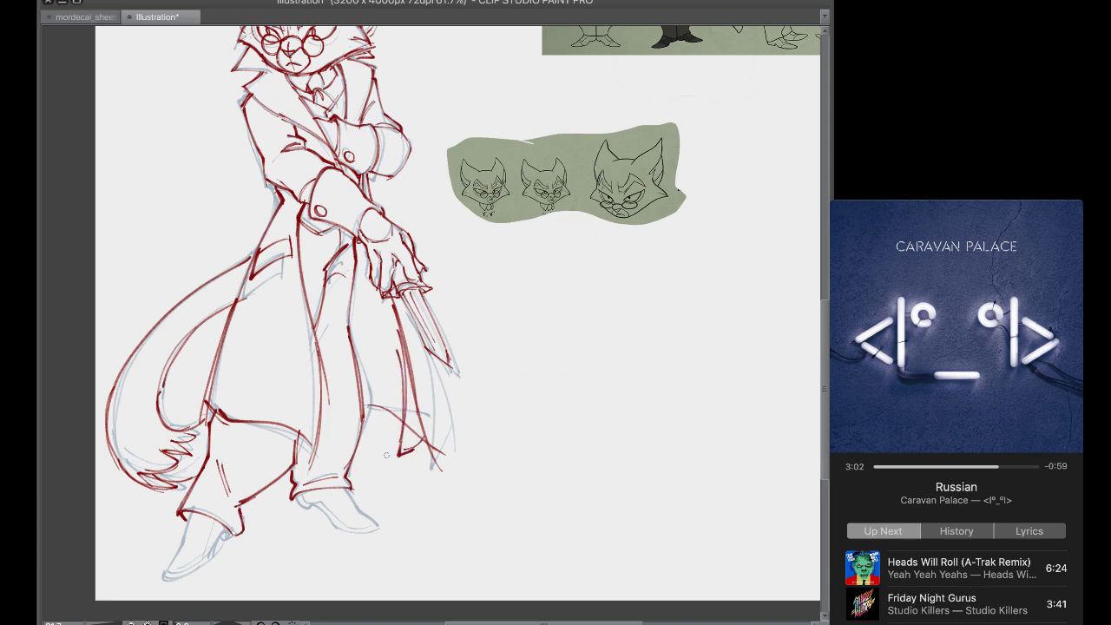
# Draw both pointed shoes with their soles and openings in red below the trouser cuffs
pyautogui.moveTo(193, 509)
pyautogui.mouseDown()
pyautogui.moveTo(186, 544)
pyautogui.moveTo(160, 573)
pyautogui.moveTo(183, 580)
pyautogui.moveTo(227, 537)
pyautogui.mouseUp()
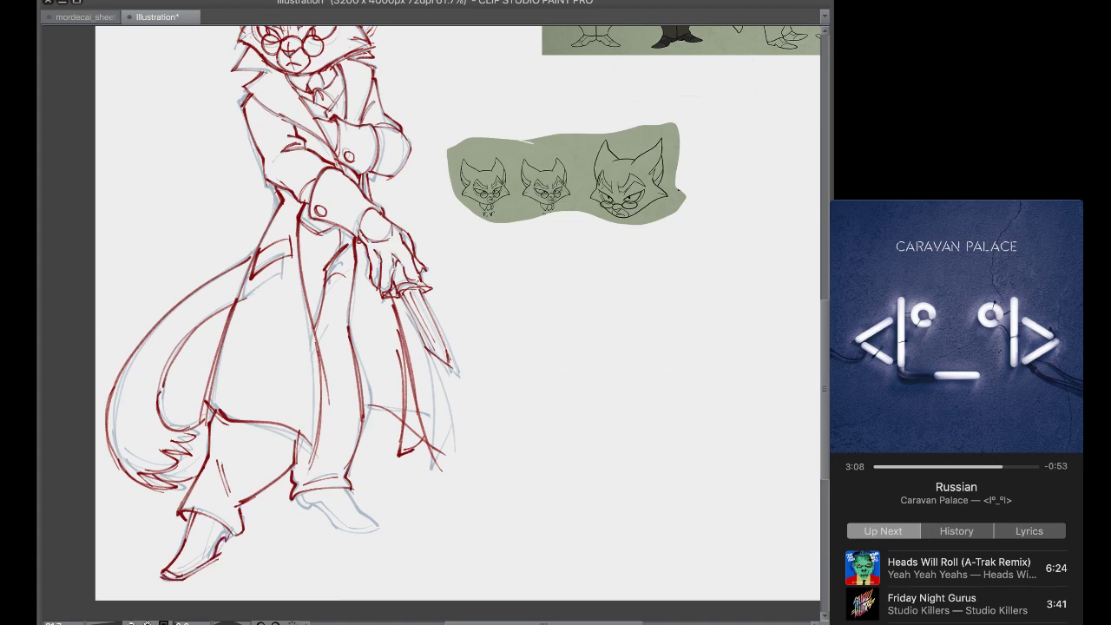
pyautogui.moveTo(179, 511)
pyautogui.mouseDown()
pyautogui.moveTo(239, 526)
pyautogui.moveTo(217, 526)
pyautogui.moveTo(209, 547)
pyautogui.mouseUp()
pyautogui.press('super+z')
pyautogui.moveTo(298, 496)
pyautogui.mouseDown()
pyautogui.moveTo(329, 531)
pyautogui.moveTo(363, 530)
pyautogui.mouseUp()
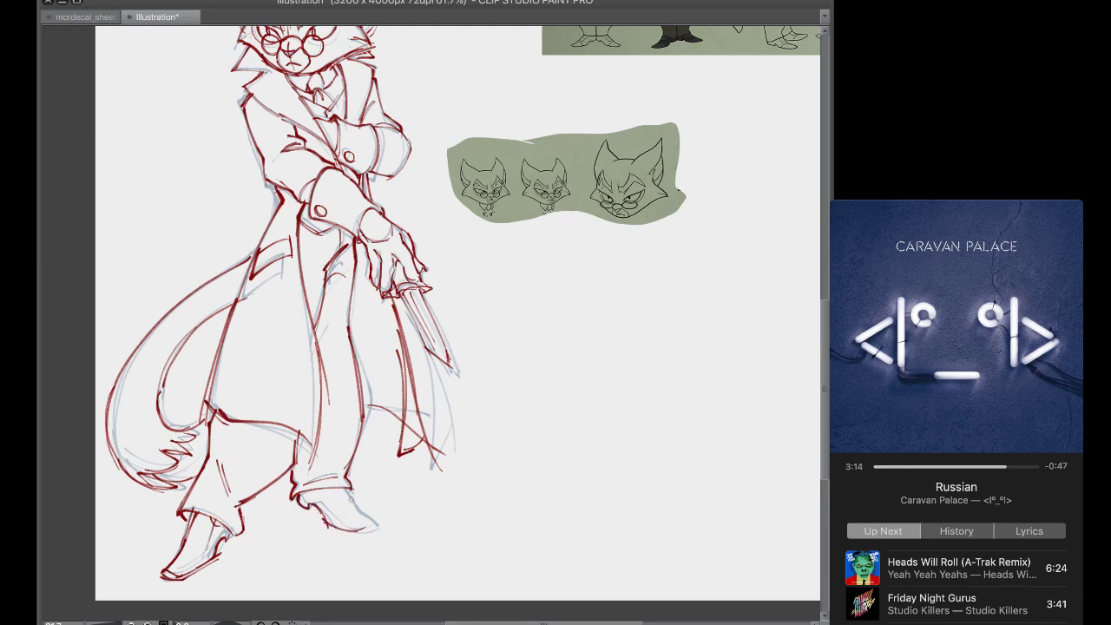
pyautogui.moveTo(348, 490)
pyautogui.mouseDown()
pyautogui.moveTo(374, 526)
pyautogui.moveTo(361, 532)
pyautogui.moveTo(373, 527)
pyautogui.mouseUp()
pyautogui.moveTo(301, 498); pyautogui.dragTo(366, 526)
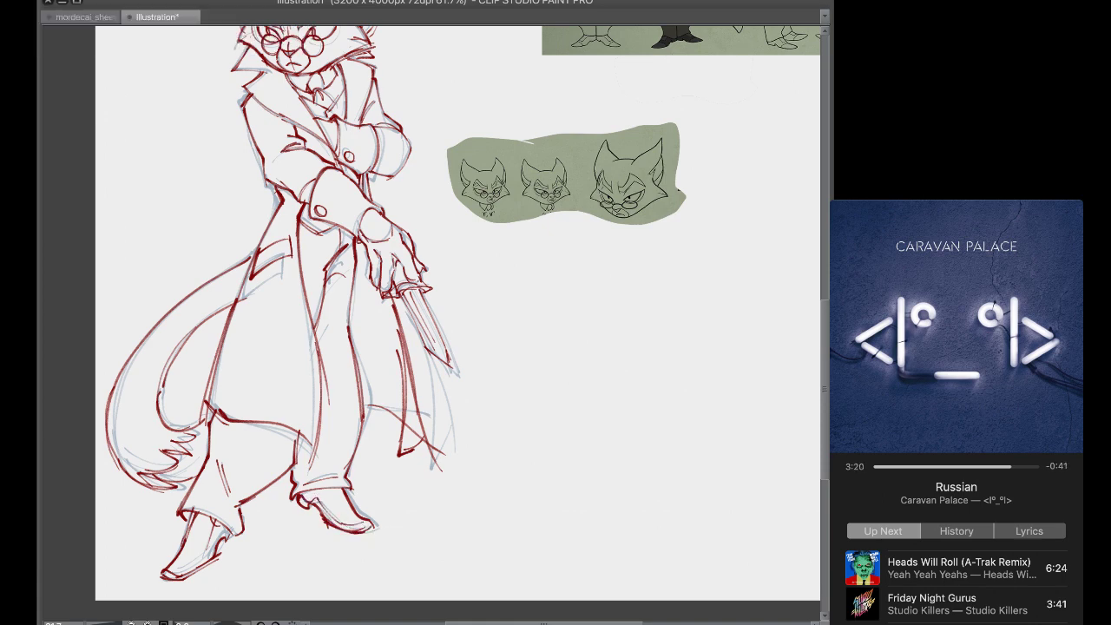
# Check the whole red drawing with the blue sketch hidden, then flip the character horizontally
pyautogui.scroll(-5, 178, 101)
pyautogui.moveTo(825, 410); pyautogui.dragTo(824, 346)
pyautogui.scroll(1, 234, 229)
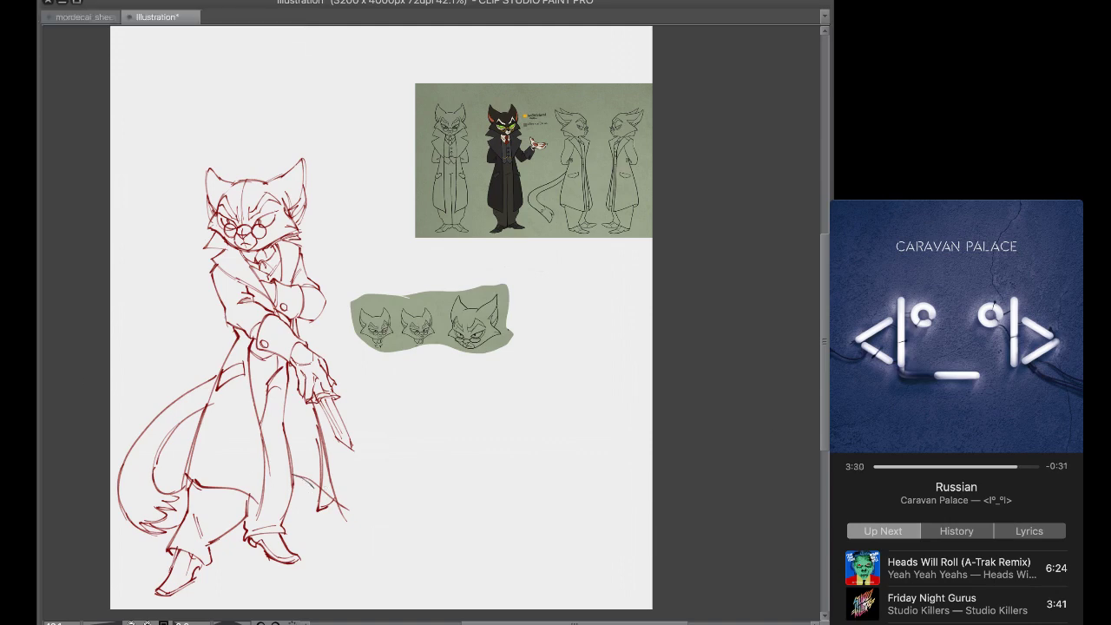
pyautogui.hotkey('ctrl', 'z')
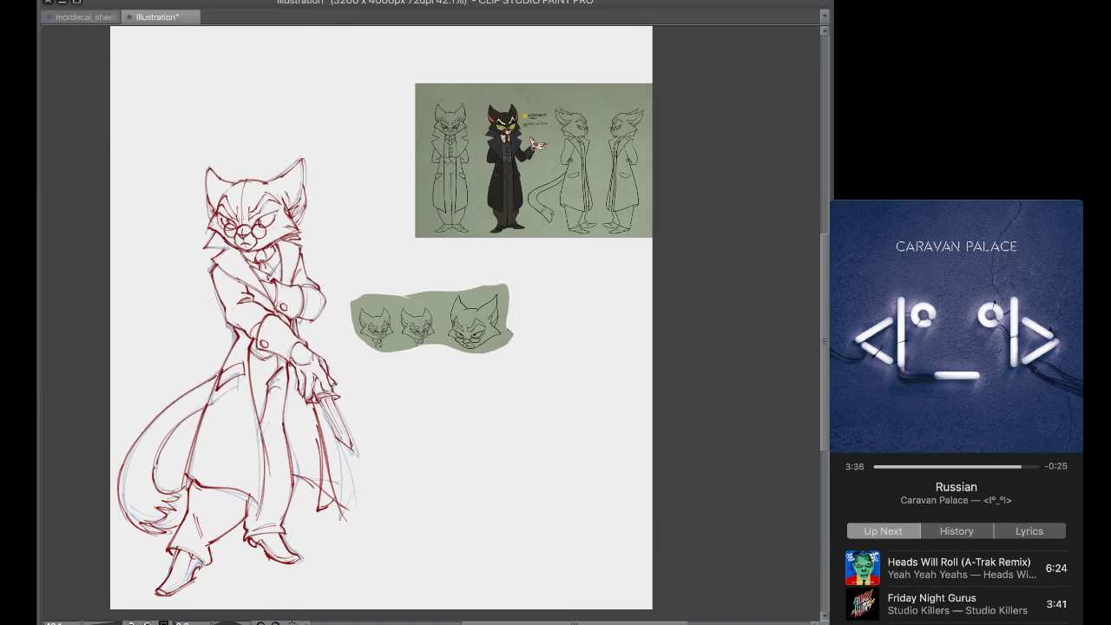
pyautogui.press('h')
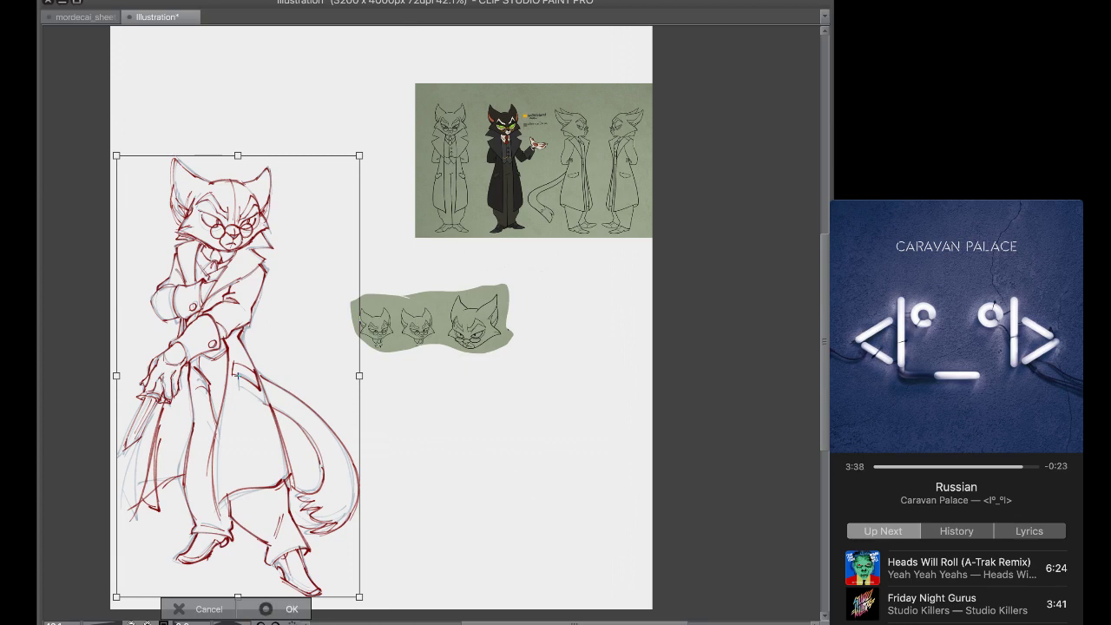
pyautogui.click(276, 609)
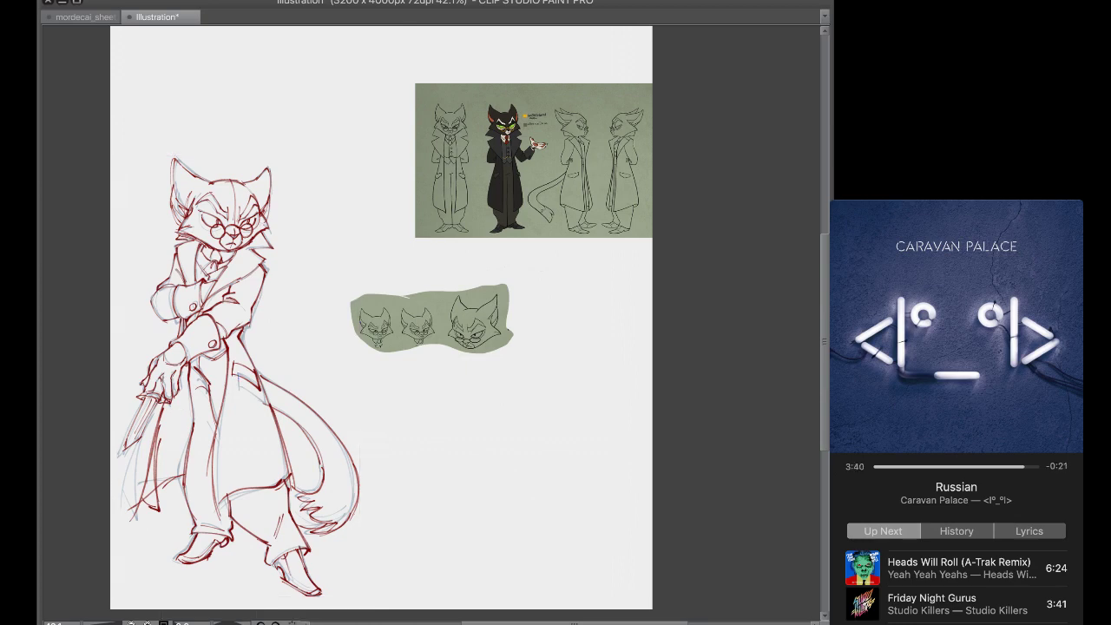
# Extend the left eye's lower outline in red and erase the cheek fur lines on both sides of the face
pyautogui.scroll(5, 214, 227)
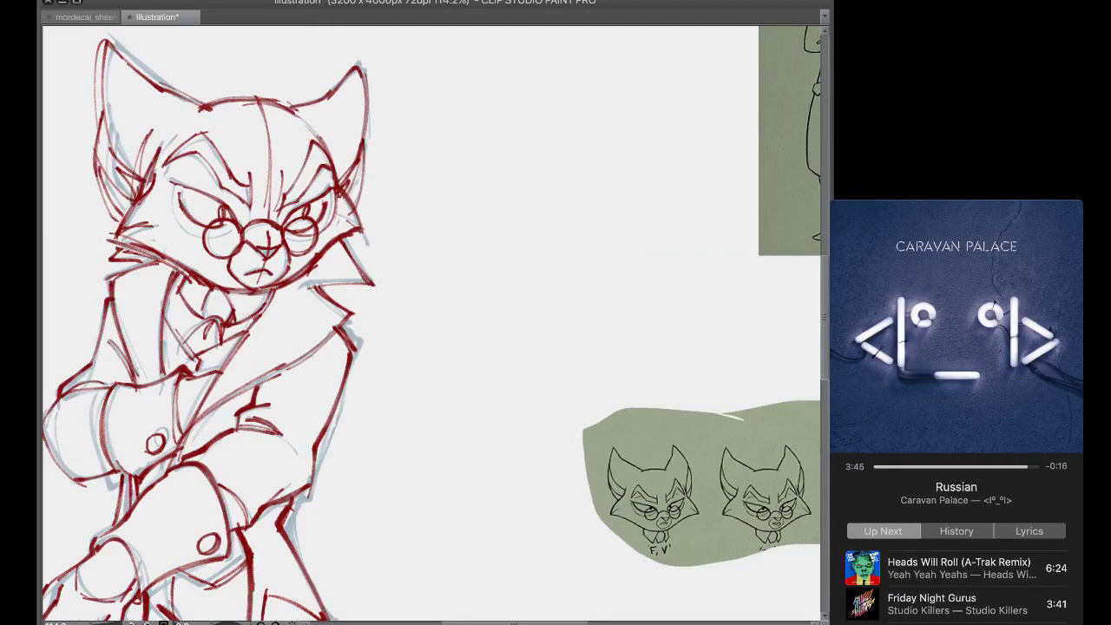
pyautogui.moveTo(171, 185); pyautogui.dragTo(207, 239)
pyautogui.moveTo(172, 191); pyautogui.dragTo(231, 231)
pyautogui.moveTo(141, 202)
pyautogui.mouseDown()
pyautogui.moveTo(150, 173)
pyautogui.moveTo(130, 227)
pyautogui.moveTo(104, 239)
pyautogui.moveTo(187, 259)
pyautogui.mouseUp()
pyautogui.moveTo(363, 222)
pyautogui.mouseDown()
pyautogui.moveTo(305, 269)
pyautogui.moveTo(350, 208)
pyautogui.moveTo(335, 184)
pyautogui.moveTo(345, 198)
pyautogui.mouseUp()
pyautogui.moveTo(466, 621); pyautogui.dragTo(466, 619)
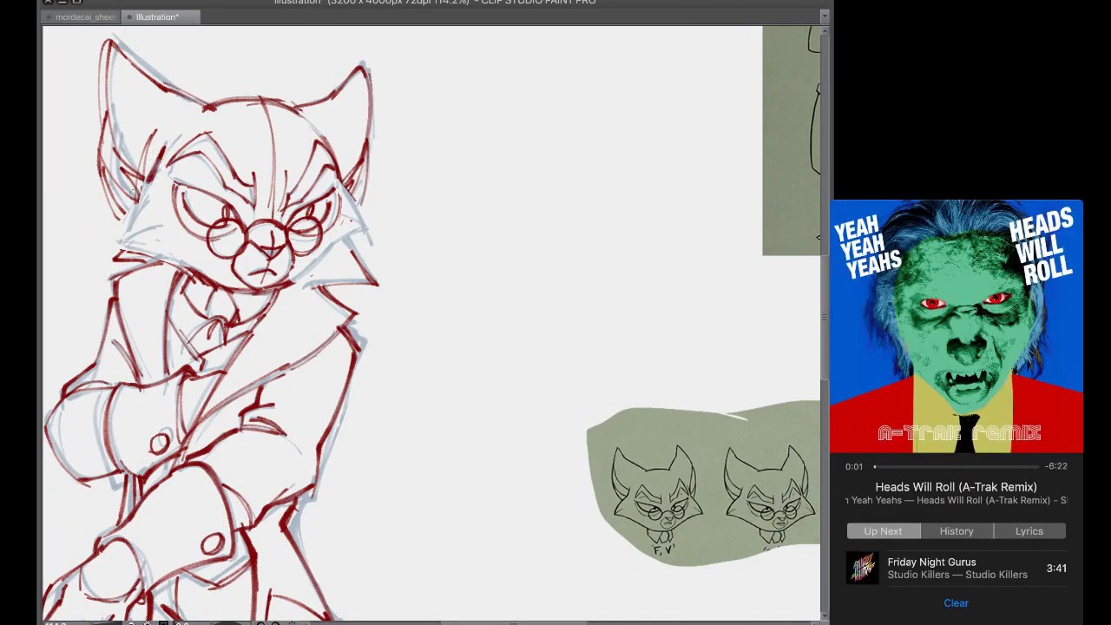
# Redraw the cheek fur on both sides of the face in red with new pointed tufts
pyautogui.moveTo(152, 176)
pyautogui.mouseDown()
pyautogui.moveTo(102, 227)
pyautogui.moveTo(113, 242)
pyautogui.mouseUp()
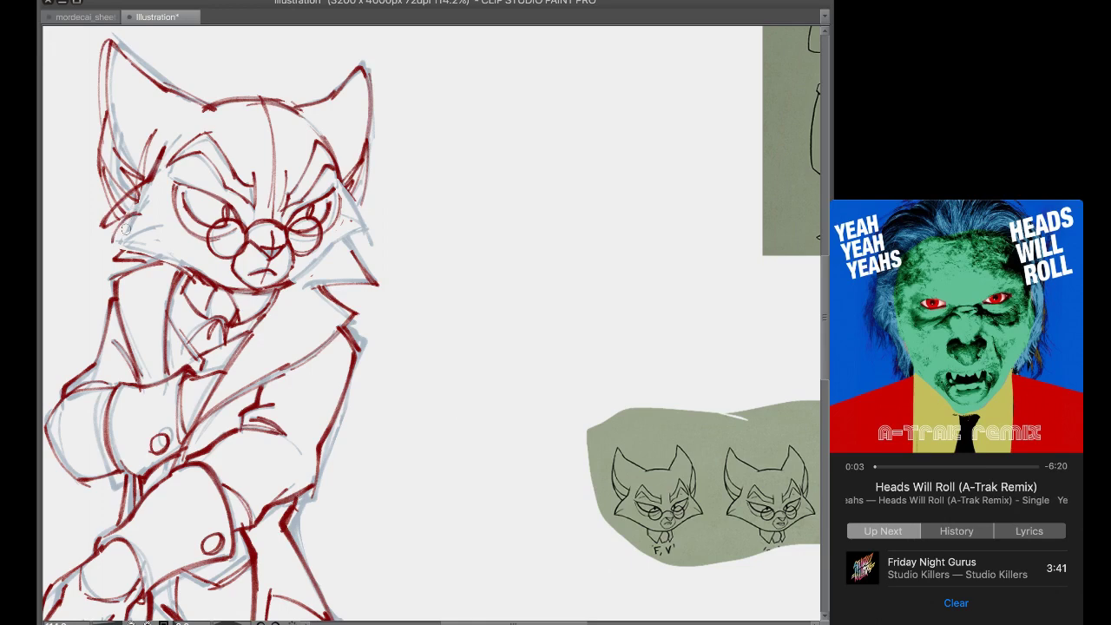
pyautogui.press('super+z')
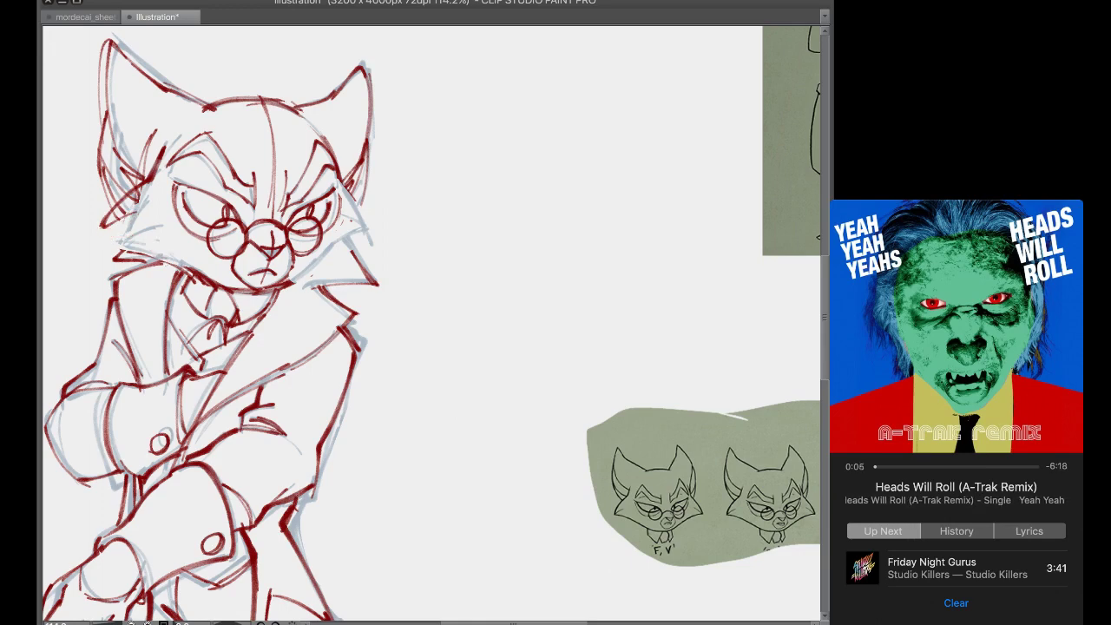
pyautogui.moveTo(151, 176)
pyautogui.mouseDown()
pyautogui.moveTo(102, 228)
pyautogui.moveTo(180, 268)
pyautogui.mouseUp()
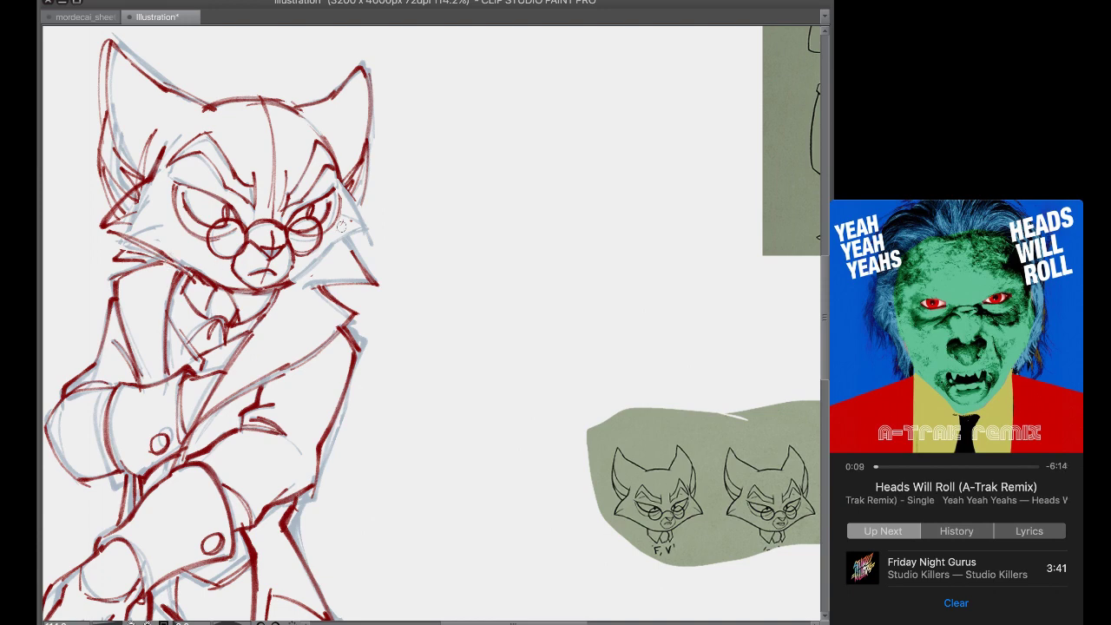
pyautogui.moveTo(339, 184)
pyautogui.mouseDown()
pyautogui.moveTo(366, 253)
pyautogui.moveTo(295, 283)
pyautogui.mouseUp()
pyautogui.moveTo(359, 247); pyautogui.dragTo(282, 290)
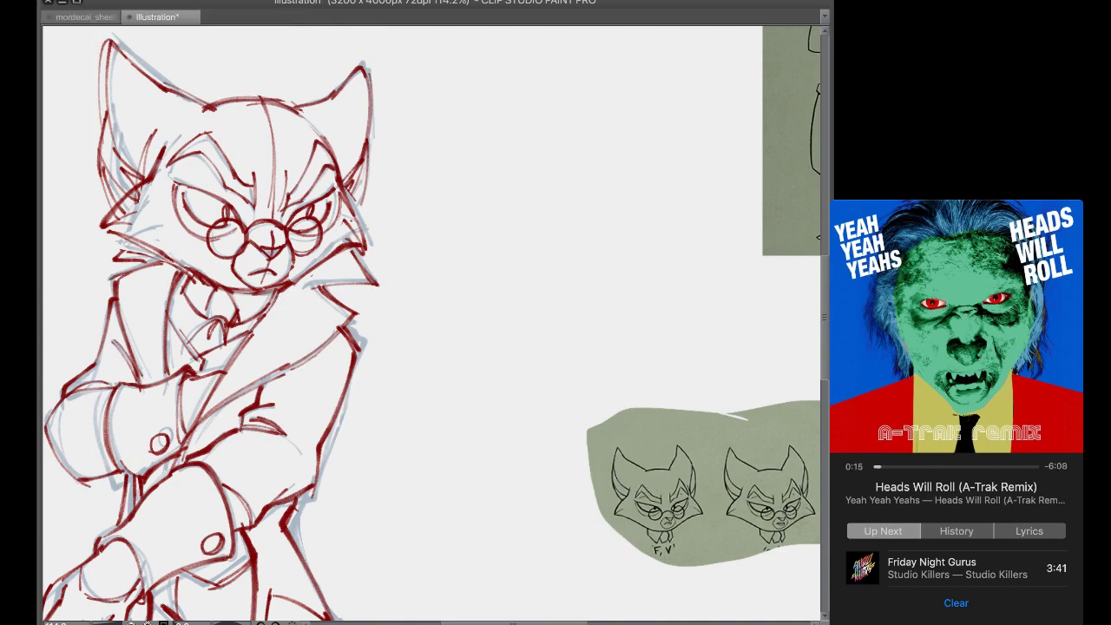
# Refine the jawline and the chin below the mouth in red, undoing a stray stroke
pyautogui.moveTo(181, 262); pyautogui.dragTo(273, 287)
pyautogui.moveTo(237, 281); pyautogui.dragTo(297, 281)
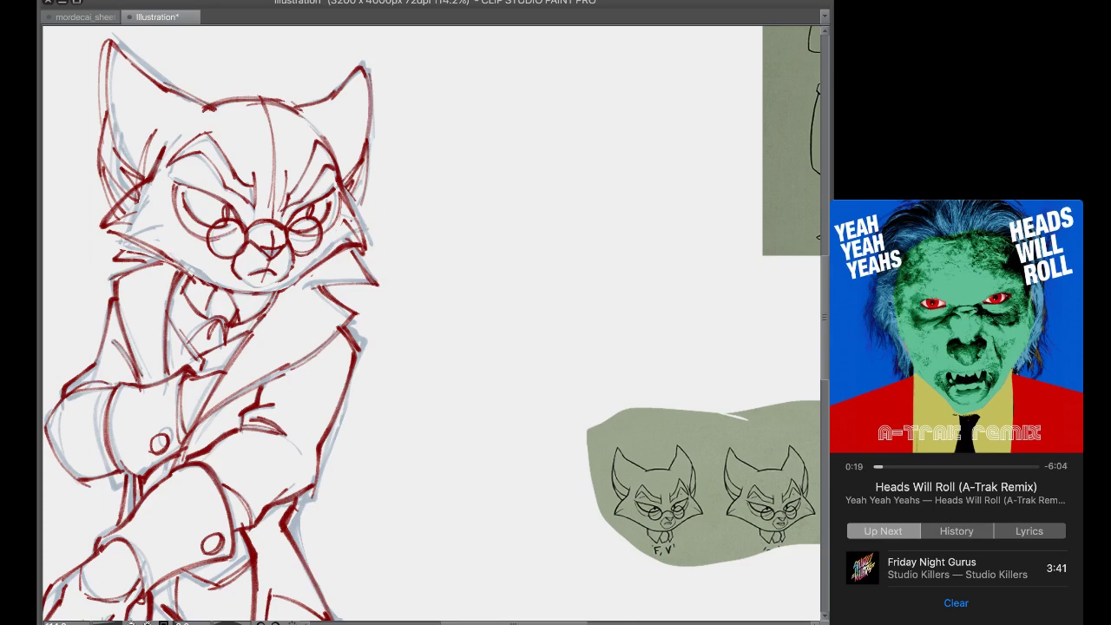
pyautogui.moveTo(166, 256)
pyautogui.mouseDown()
pyautogui.moveTo(209, 285)
pyautogui.moveTo(259, 292)
pyautogui.moveTo(305, 271)
pyautogui.mouseUp()
pyautogui.press('super+z')
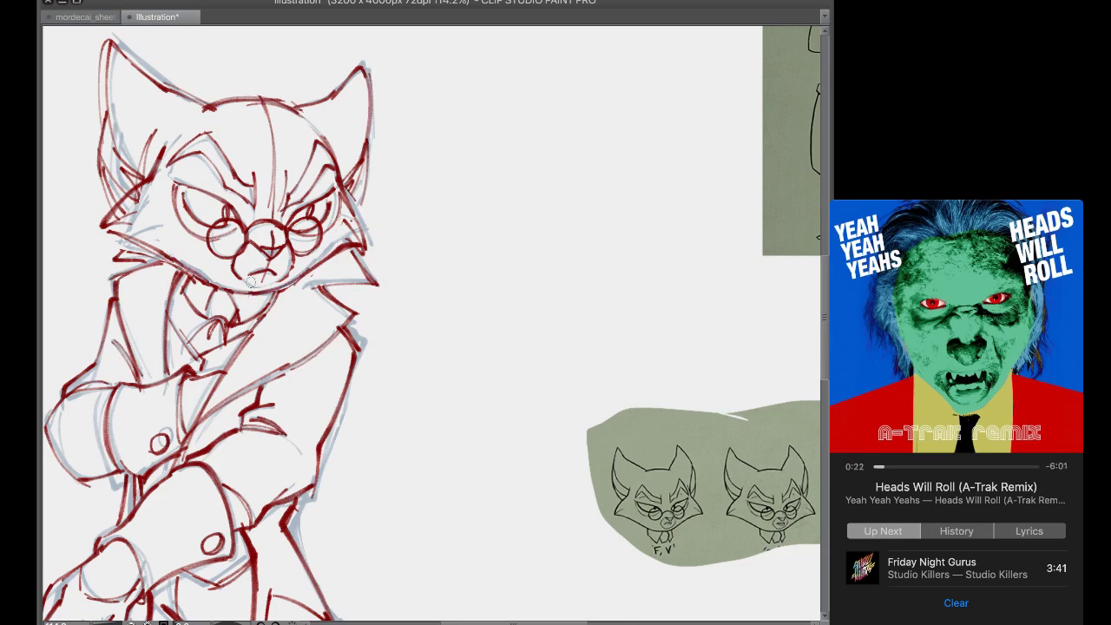
pyautogui.moveTo(234, 270)
pyautogui.mouseDown()
pyautogui.moveTo(263, 293)
pyautogui.moveTo(286, 269)
pyautogui.mouseUp()
# Strengthen the fur tuft beneath the left cheek and the left ear's outer edge in red
pyautogui.moveTo(146, 268); pyautogui.dragTo(113, 254)
pyautogui.moveTo(105, 48); pyautogui.dragTo(103, 186)
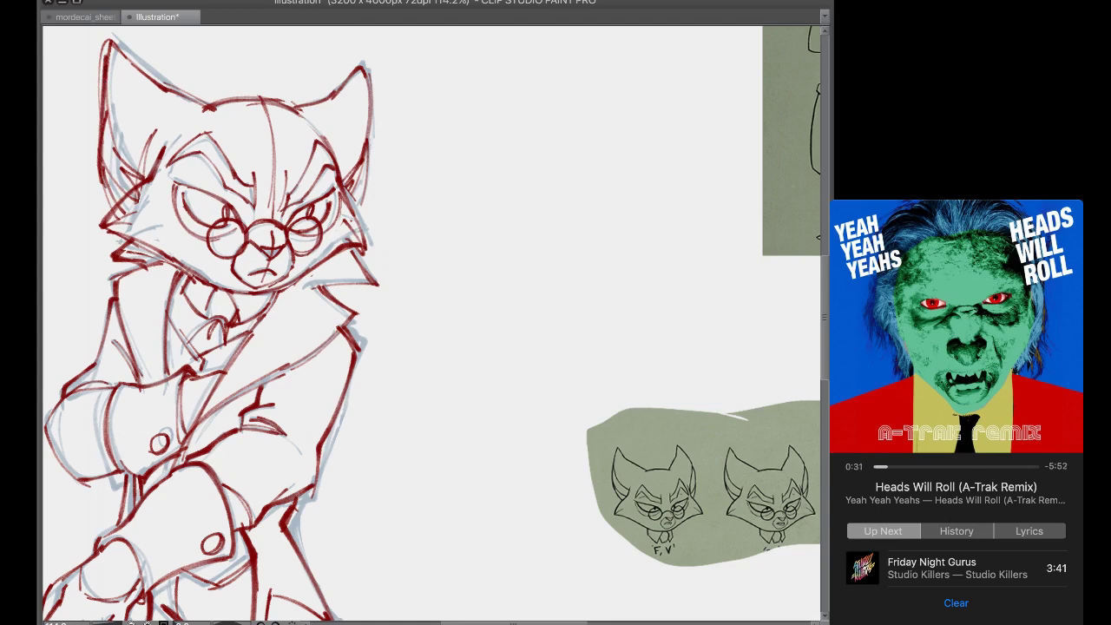
pyautogui.scroll(-9, 178, 205)
pyautogui.scroll(2, 139, 159)
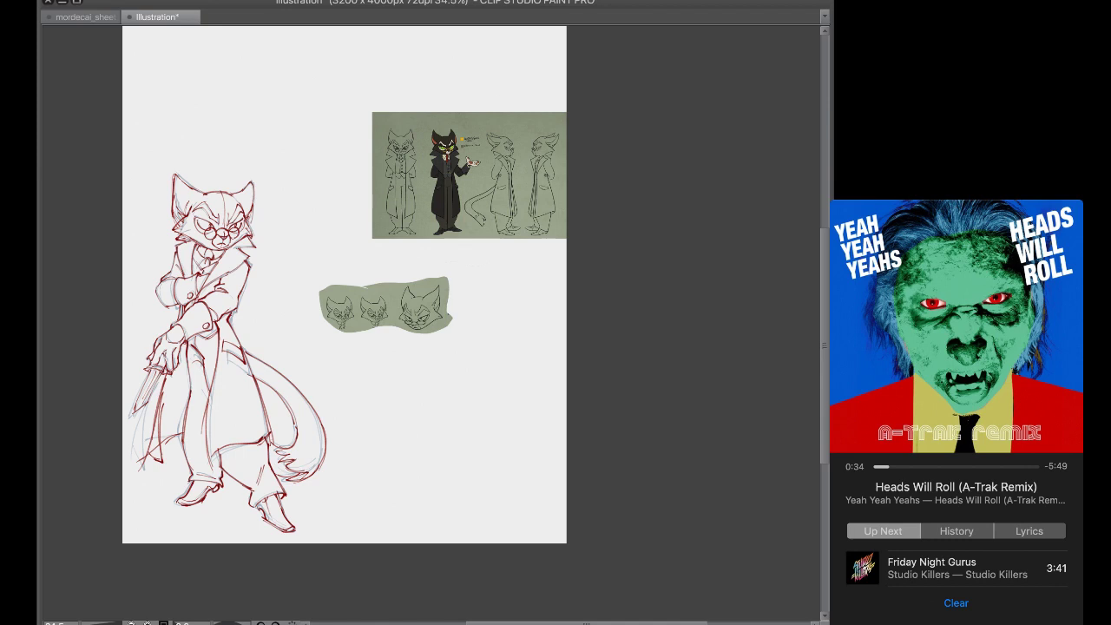
# Strengthen the edge and folds of the coat flap hanging beside the knife in red, undoing a stray stroke
pyautogui.scroll(2, 155, 300)
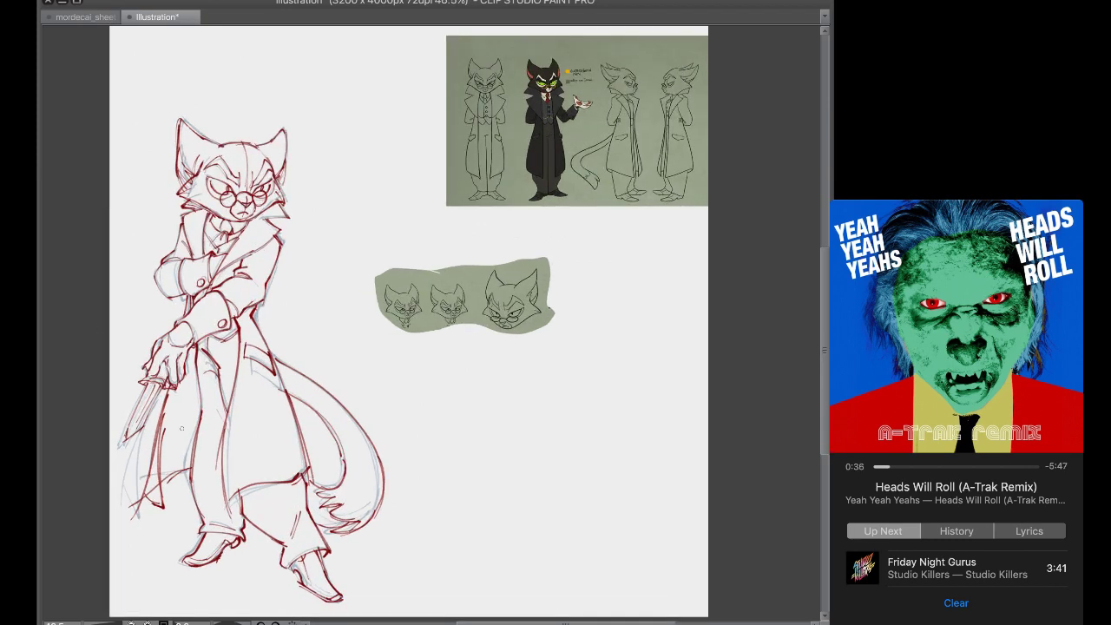
pyautogui.moveTo(191, 345); pyautogui.dragTo(162, 476)
pyautogui.press('super+z')
pyautogui.moveTo(190, 346); pyautogui.dragTo(160, 469)
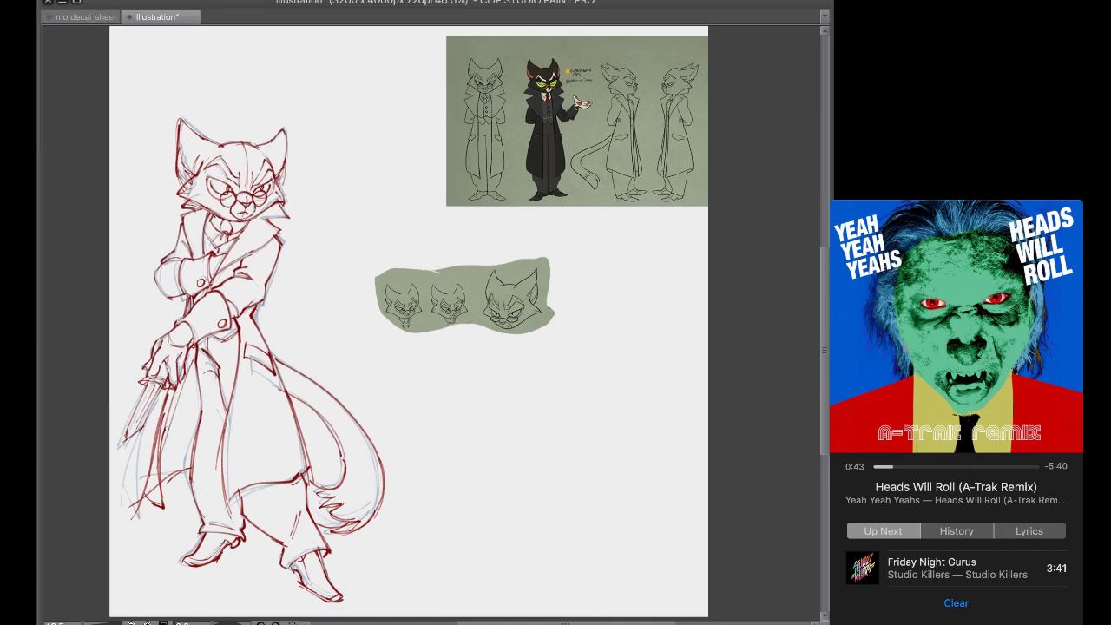
pyautogui.moveTo(169, 398); pyautogui.dragTo(149, 511)
pyautogui.moveTo(161, 418); pyautogui.dragTo(147, 514)
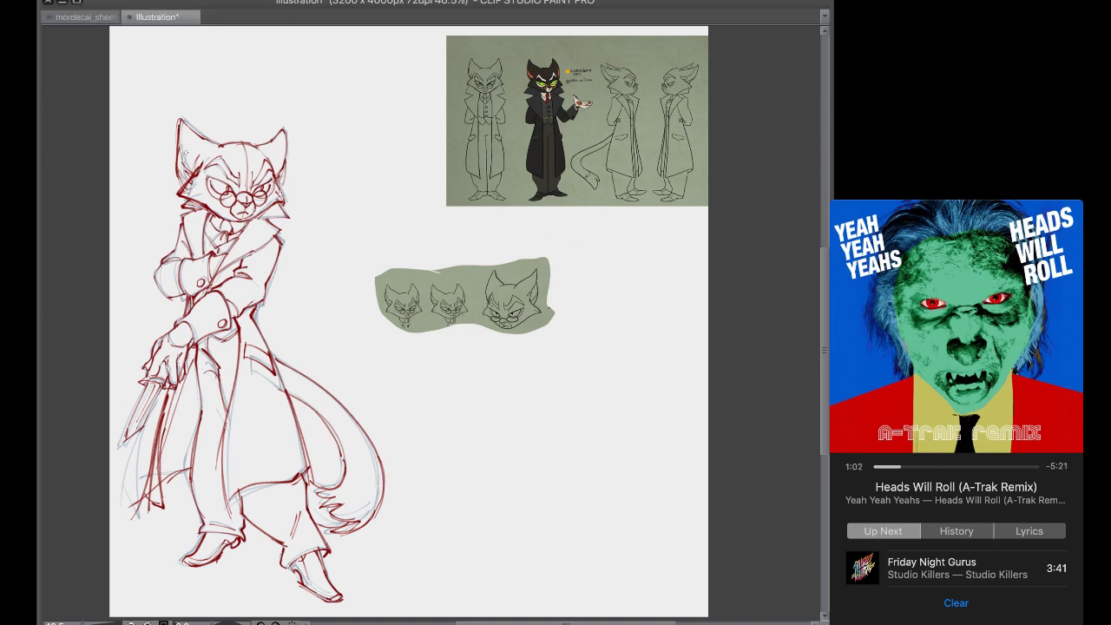
# Add red fur strokes at the left ear's base and sharpen the right ear's outer edge
pyautogui.moveTo(179, 144); pyautogui.dragTo(192, 187)
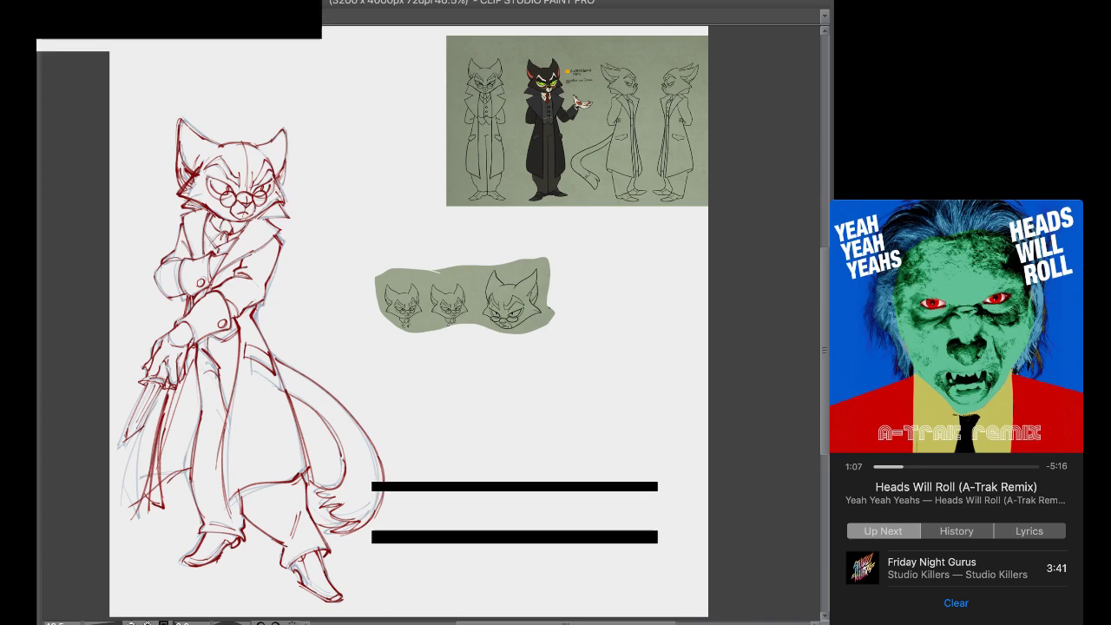
pyautogui.moveTo(287, 124); pyautogui.dragTo(286, 152)
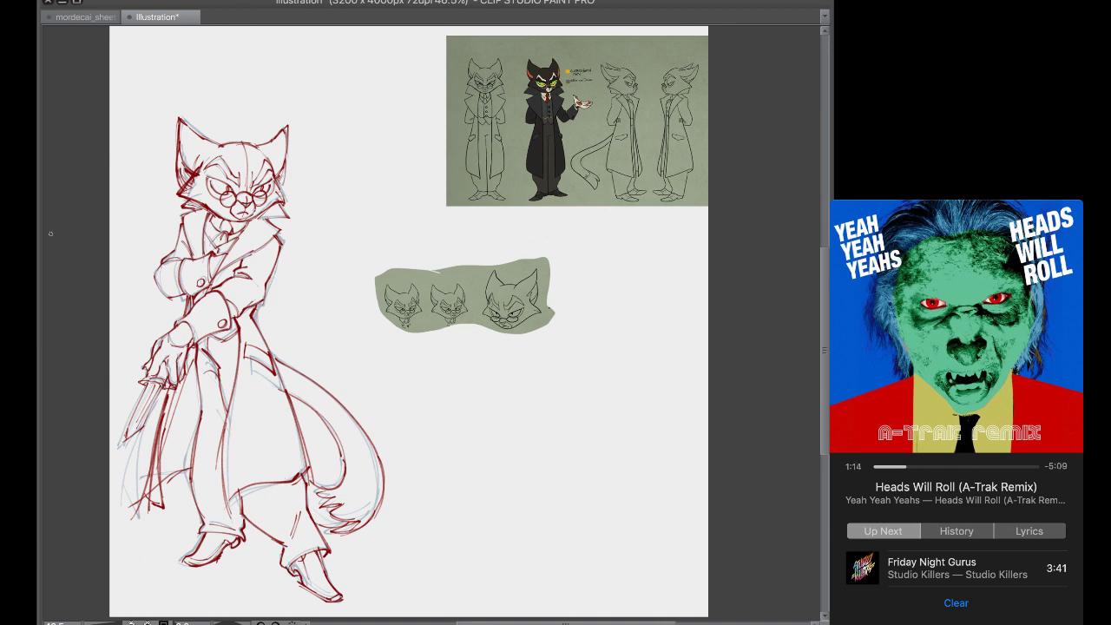
pyautogui.scroll(-3, 219, 121)
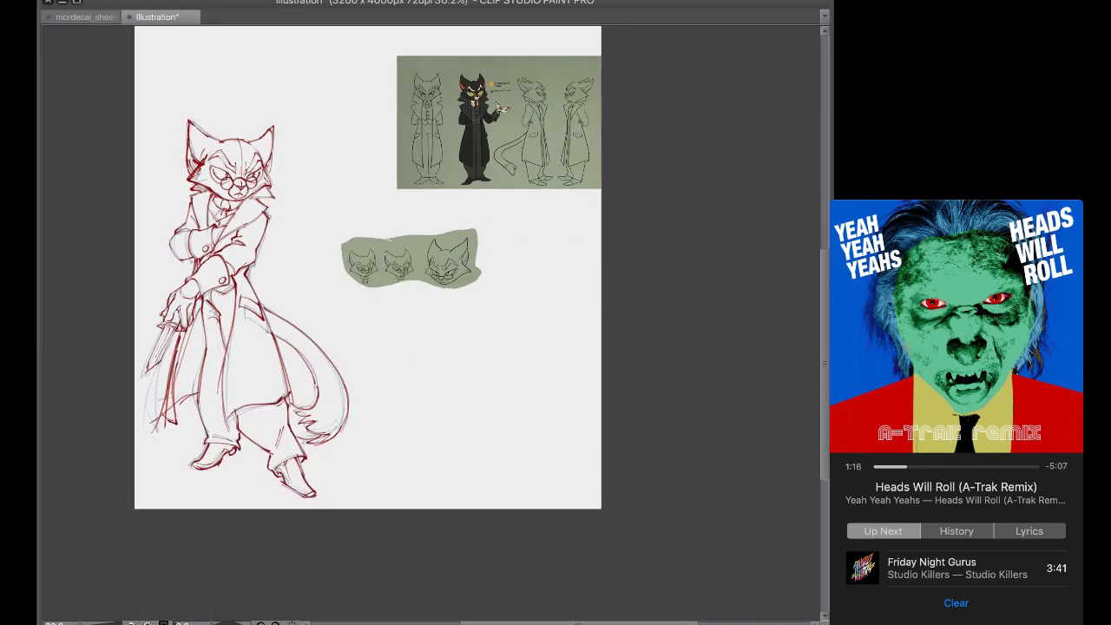
# Lasso the tail behind the coat, delete its lines and clear the selection
pyautogui.scroll(3, 260, 129)
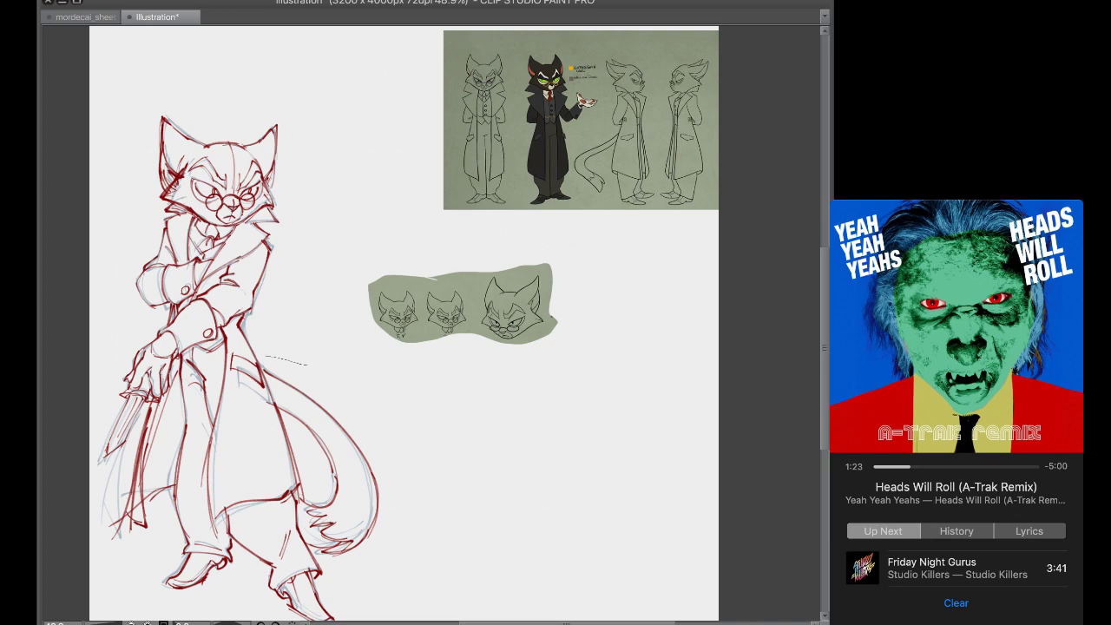
pyautogui.moveTo(266, 356)
pyautogui.mouseDown()
pyautogui.moveTo(304, 440)
pyautogui.moveTo(300, 509)
pyautogui.moveTo(368, 414)
pyautogui.moveTo(309, 365)
pyautogui.mouseUp()
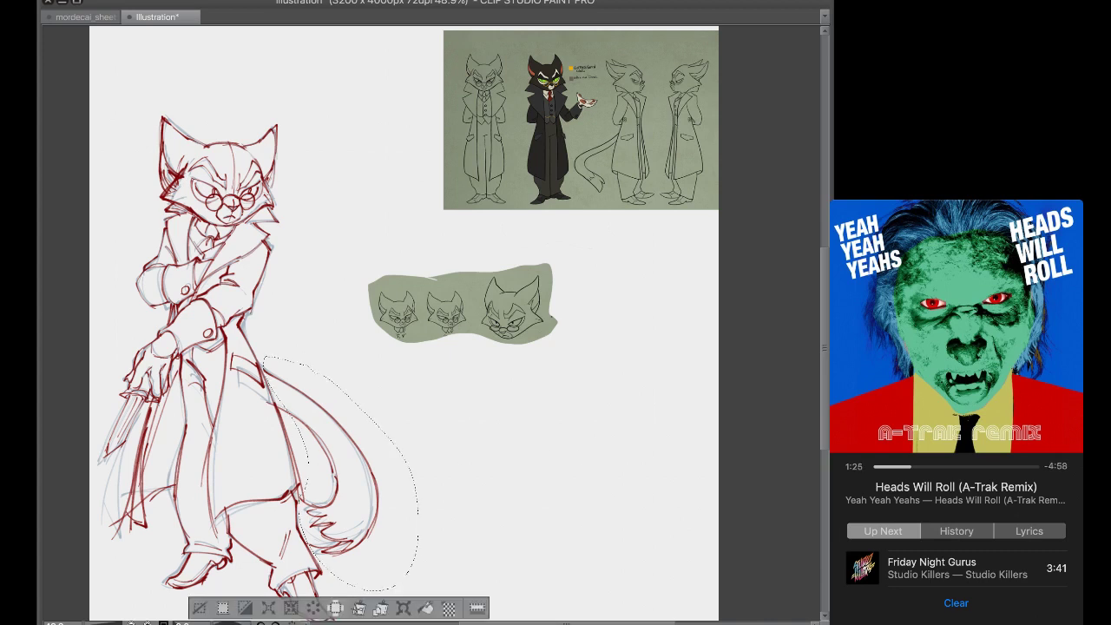
pyautogui.press('Delete')
pyautogui.hotkey('ctrl', 'd')
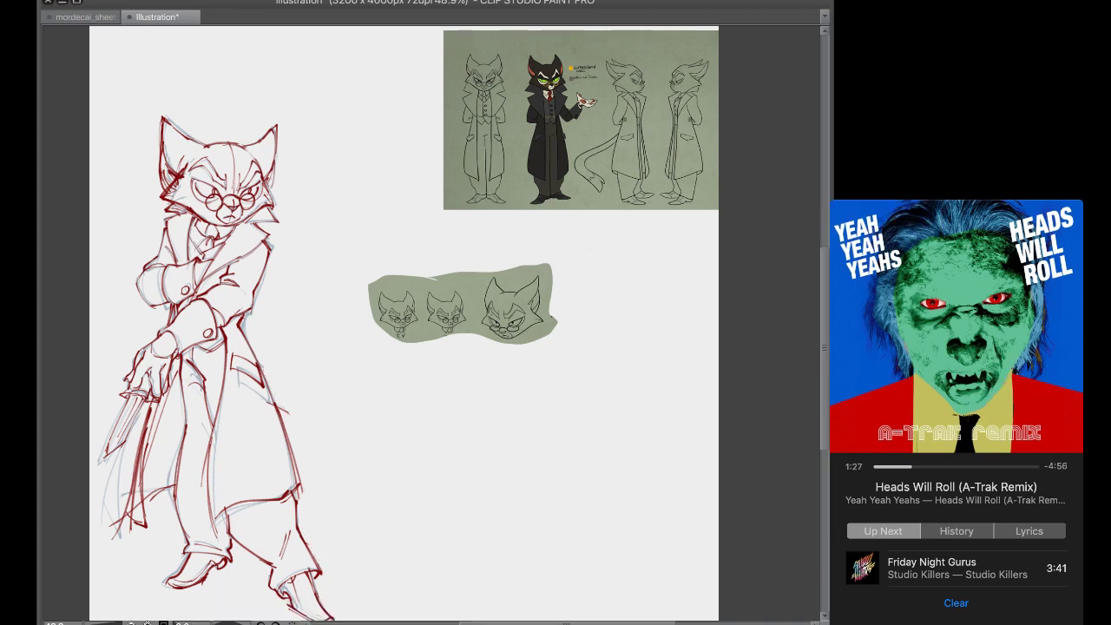
# Try several new tail curves sweeping out from the coat, then undo them and the tail deletion
pyautogui.moveTo(276, 382); pyautogui.dragTo(365, 402)
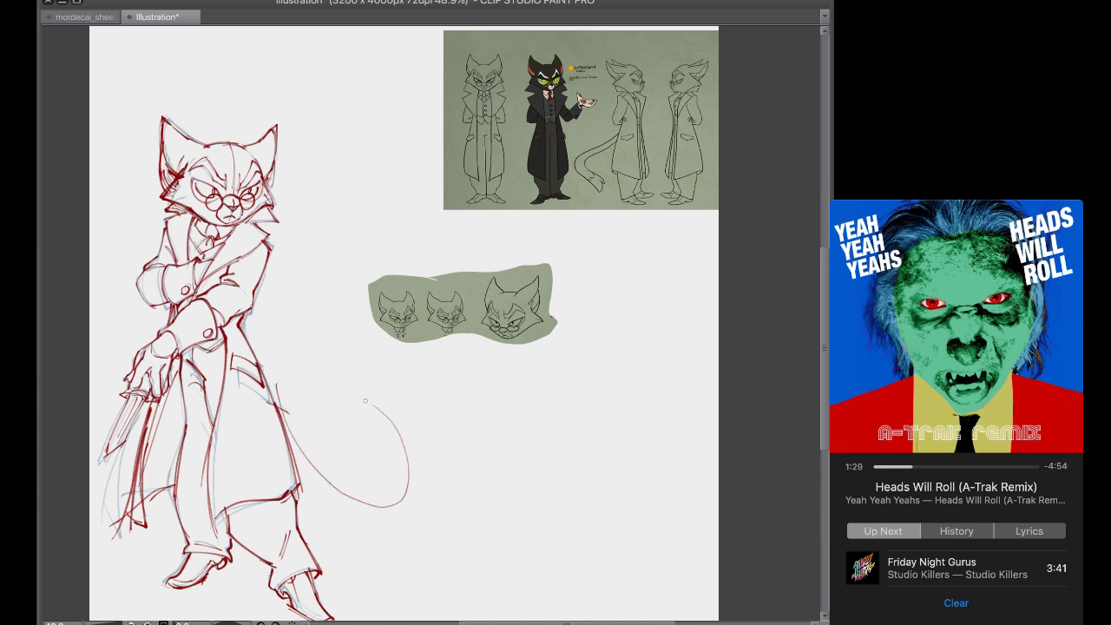
pyautogui.hotkey('ctrl', 'z')
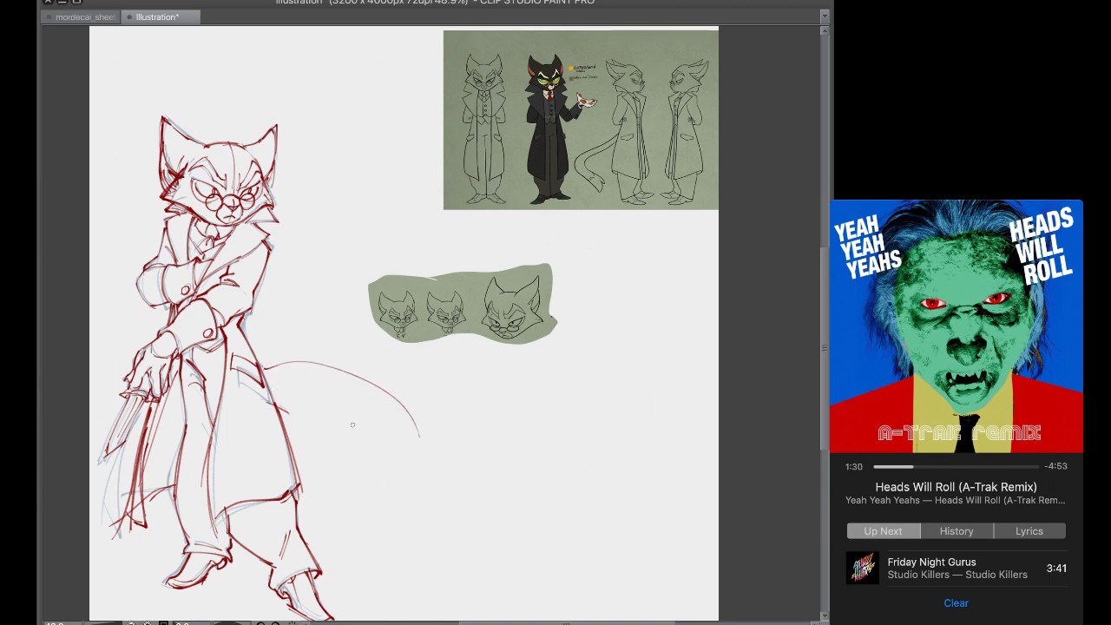
pyautogui.hotkey('ctrl', 'z')
pyautogui.moveTo(258, 353)
pyautogui.mouseDown()
pyautogui.moveTo(395, 440)
pyautogui.moveTo(313, 488)
pyautogui.mouseUp()
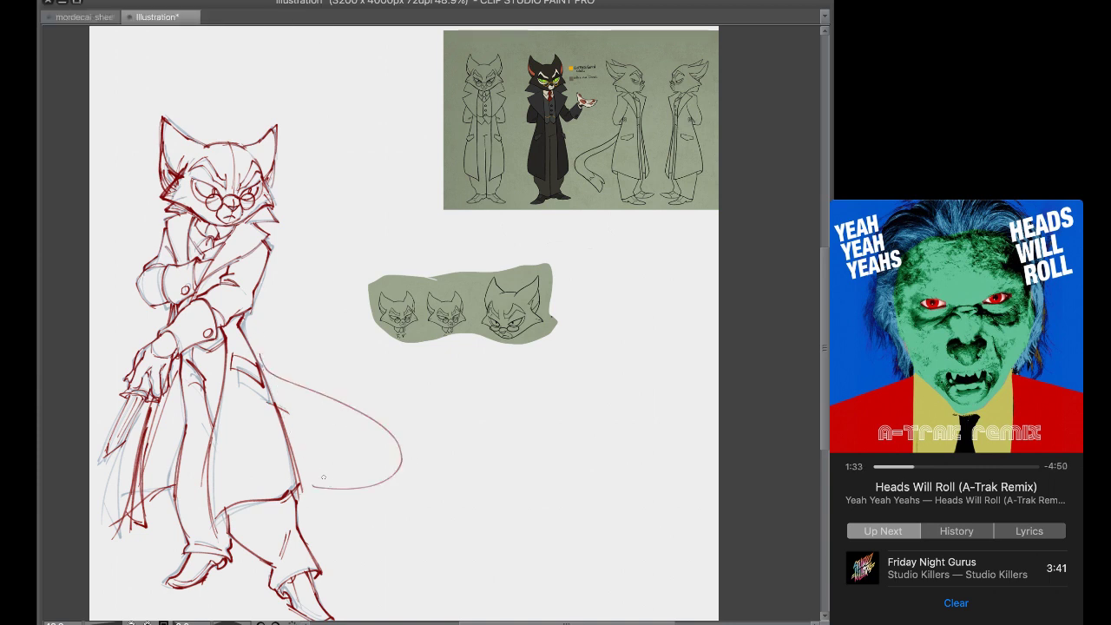
pyautogui.hotkey('ctrl', 'z')
pyautogui.hotkey('ctrl', 'z')
pyautogui.hotkey('ctrl', 'z')
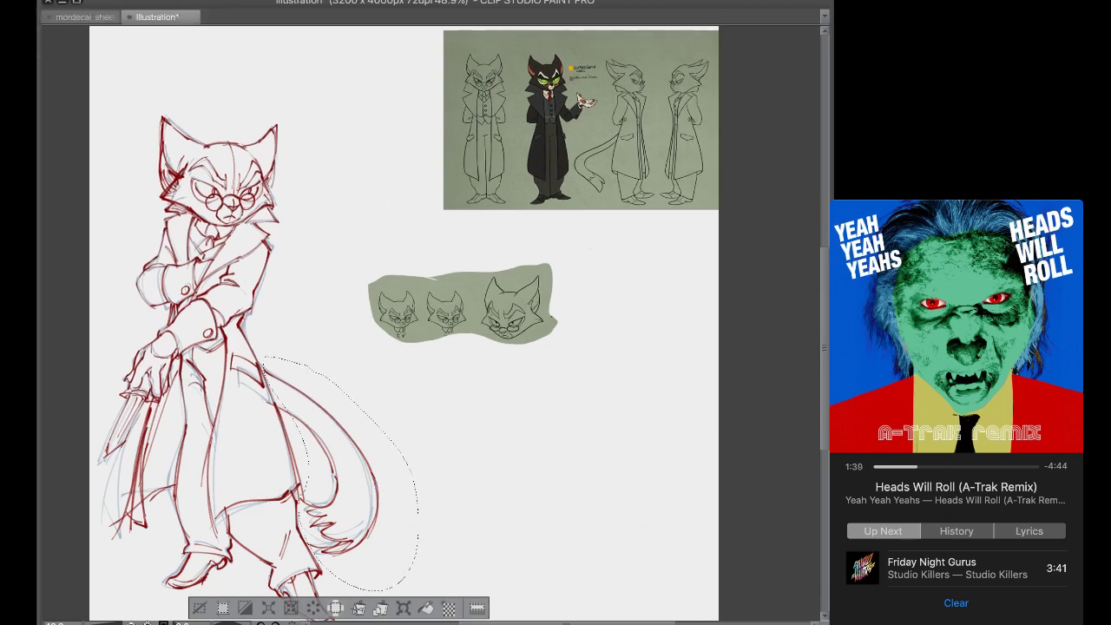
# Replace the selected tail with a light red rough of a longer tail sweeping outward and curling at a tufted tip
pyautogui.press('Delete')
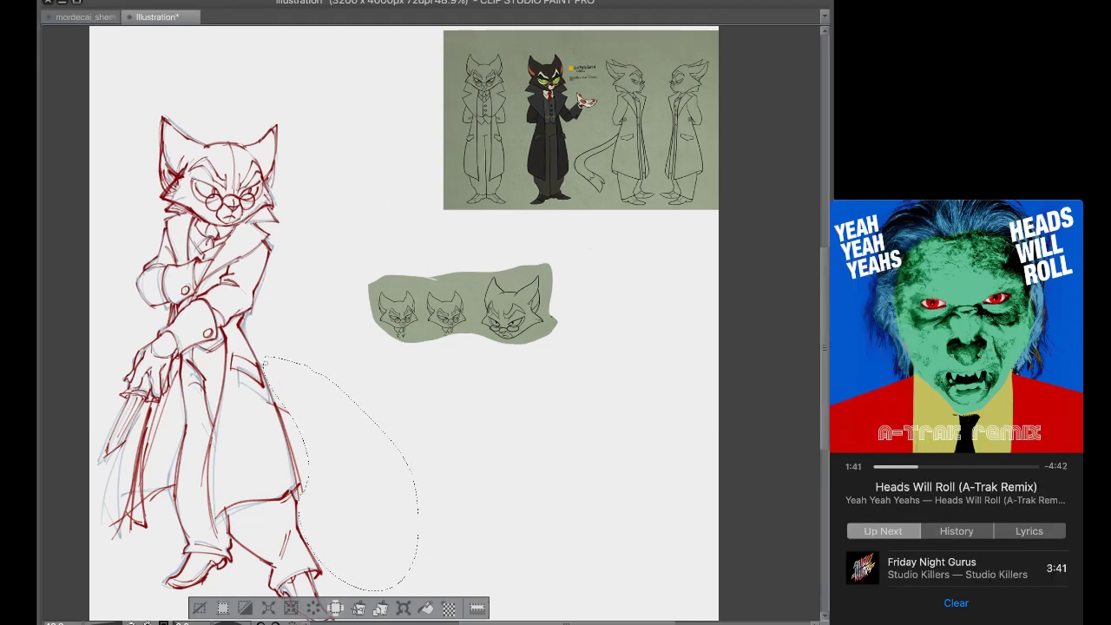
pyautogui.moveTo(266, 373); pyautogui.dragTo(339, 421)
pyautogui.hotkey('ctrl', 'd')
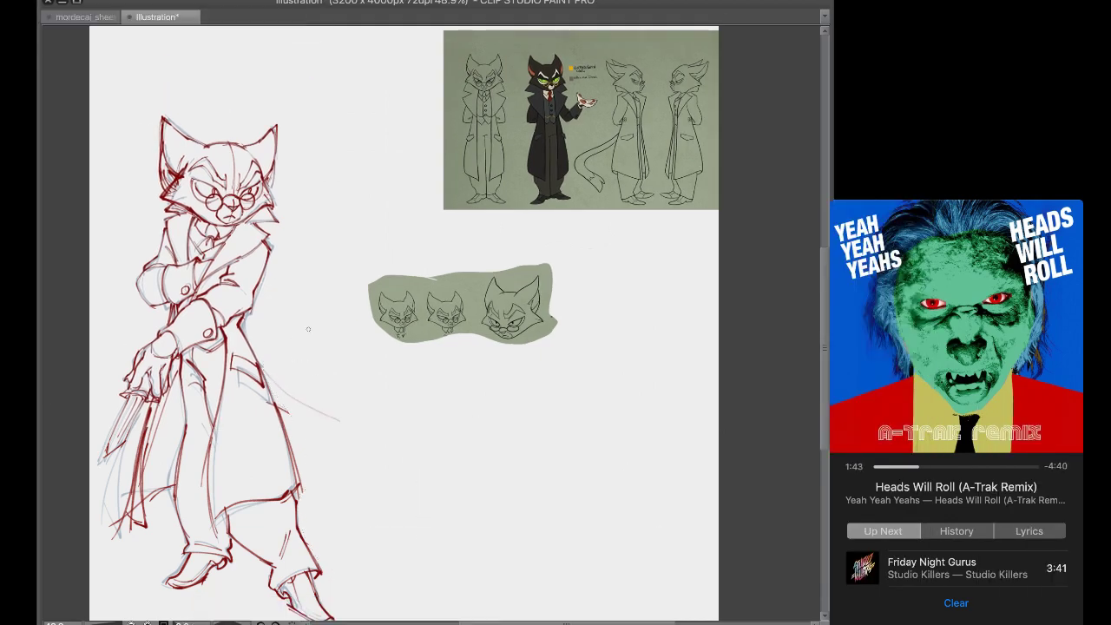
pyautogui.moveTo(286, 382)
pyautogui.mouseDown()
pyautogui.moveTo(435, 507)
pyautogui.moveTo(349, 545)
pyautogui.mouseUp()
pyautogui.moveTo(339, 492)
pyautogui.mouseDown()
pyautogui.moveTo(318, 507)
pyautogui.moveTo(346, 546)
pyautogui.moveTo(401, 532)
pyautogui.mouseUp()
pyautogui.moveTo(304, 430)
pyautogui.mouseDown()
pyautogui.moveTo(371, 500)
pyautogui.moveTo(378, 483)
pyautogui.moveTo(361, 495)
pyautogui.moveTo(382, 499)
pyautogui.moveTo(309, 524)
pyautogui.moveTo(360, 554)
pyautogui.mouseUp()
pyautogui.moveTo(391, 513); pyautogui.dragTo(361, 528)
pyautogui.moveTo(383, 490); pyautogui.dragTo(405, 507)
pyautogui.moveTo(371, 455); pyautogui.dragTo(384, 480)
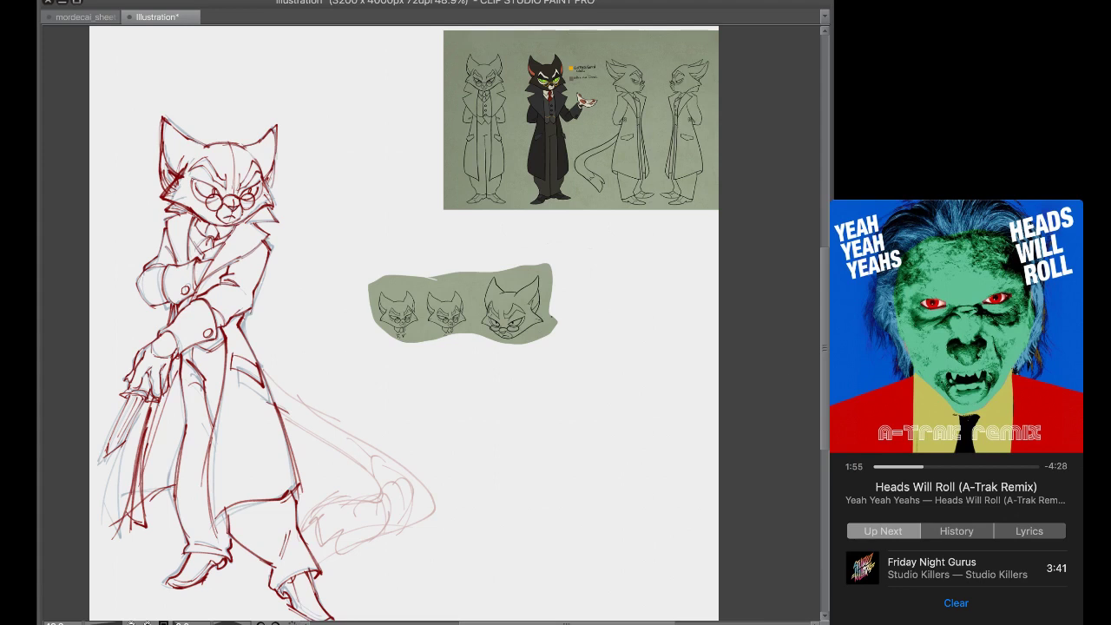
# Draw the new tail's upper and lower edges in darker red over the rough, undoing stray strokes
pyautogui.moveTo(259, 360); pyautogui.dragTo(302, 403)
pyautogui.moveTo(373, 446); pyautogui.dragTo(269, 373)
pyautogui.moveTo(303, 406)
pyautogui.mouseDown()
pyautogui.moveTo(413, 497)
pyautogui.moveTo(323, 436)
pyautogui.moveTo(371, 489)
pyautogui.mouseUp()
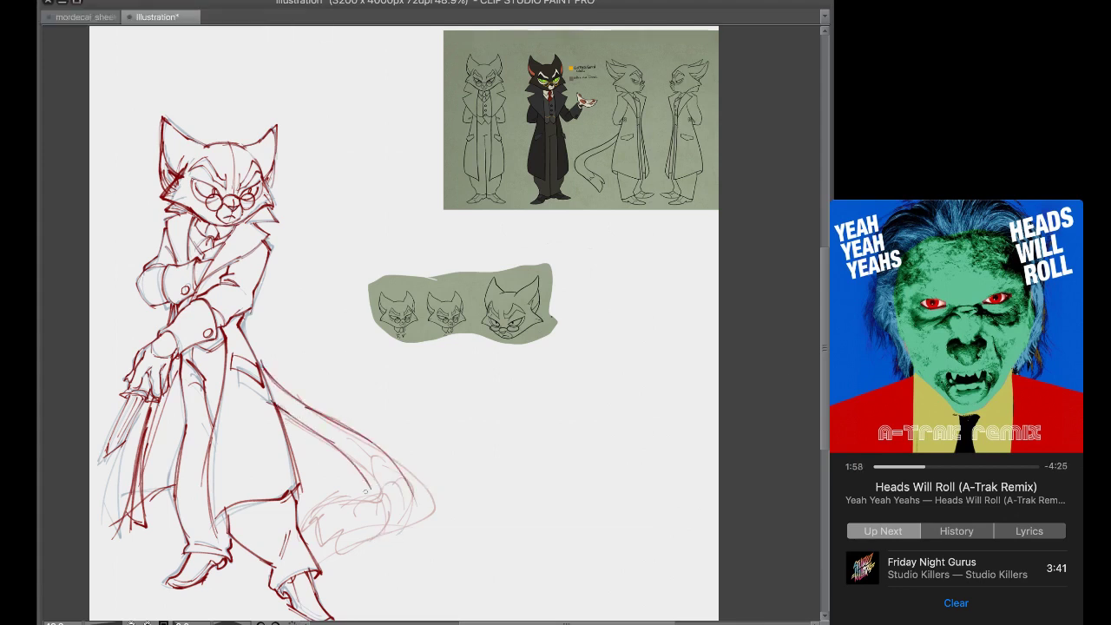
pyautogui.hotkey('ctrl', 'z')
pyautogui.moveTo(285, 411)
pyautogui.mouseDown()
pyautogui.moveTo(383, 495)
pyautogui.moveTo(363, 507)
pyautogui.mouseUp()
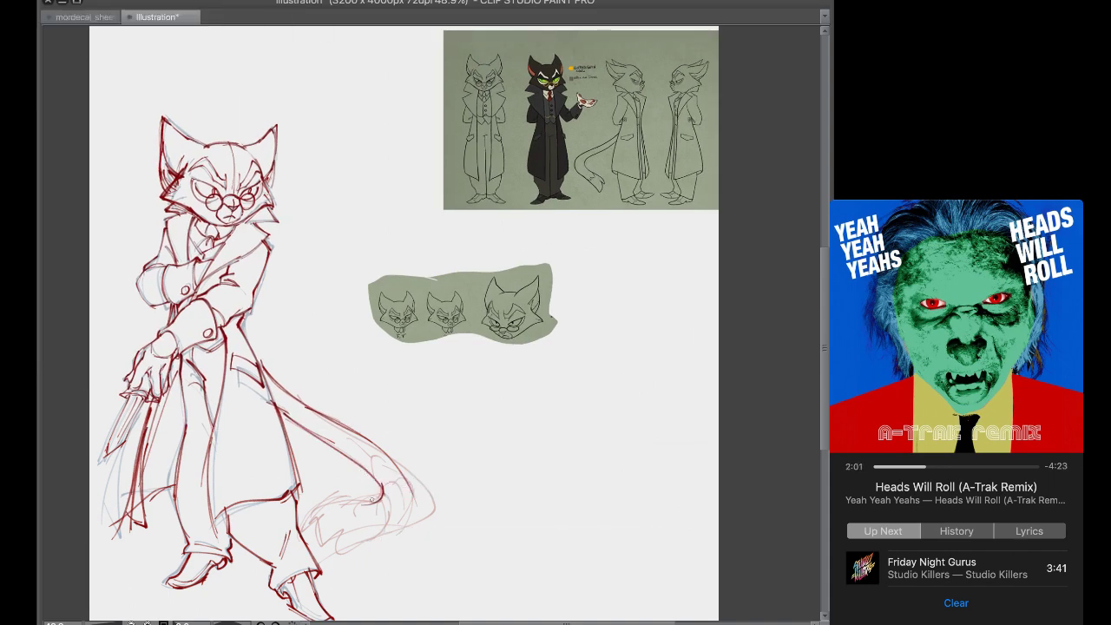
pyautogui.hotkey('ctrl', 'z')
pyautogui.moveTo(341, 459)
pyautogui.mouseDown()
pyautogui.moveTo(379, 497)
pyautogui.moveTo(401, 487)
pyautogui.moveTo(395, 470)
pyautogui.moveTo(410, 520)
pyautogui.mouseUp()
pyautogui.hotkey('ctrl', 'z')
# Draw the tail's curled, tufted tip in red and touch up the lines at the tail's base
pyautogui.moveTo(410, 482); pyautogui.dragTo(388, 547)
pyautogui.moveTo(398, 523); pyautogui.dragTo(386, 544)
pyautogui.moveTo(389, 492)
pyautogui.mouseDown()
pyautogui.moveTo(361, 502)
pyautogui.moveTo(319, 515)
pyautogui.moveTo(342, 505)
pyautogui.moveTo(337, 551)
pyautogui.mouseUp()
pyautogui.moveTo(356, 540); pyautogui.dragTo(392, 527)
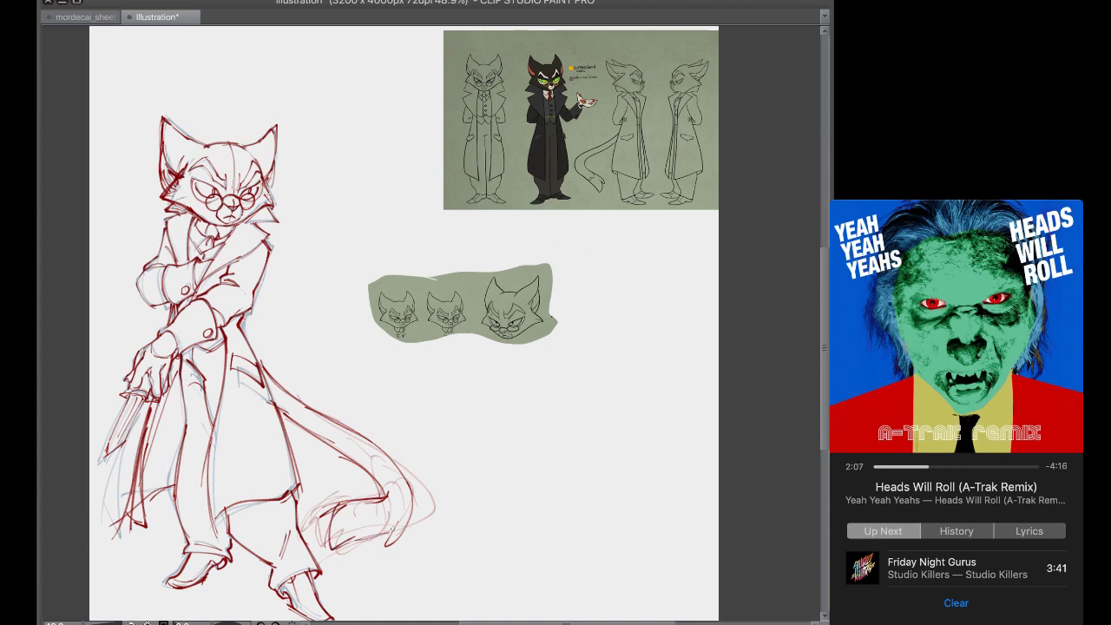
pyautogui.moveTo(382, 488); pyautogui.dragTo(408, 516)
pyautogui.moveTo(266, 389); pyautogui.dragTo(314, 438)
pyautogui.moveTo(252, 351); pyautogui.dragTo(263, 367)
# Erase the hatch marks around the left ear's base and the overshooting lines at the coat flap's lower corner
pyautogui.scroll(-3, 260, 209)
pyautogui.scroll(3, 260, 209)
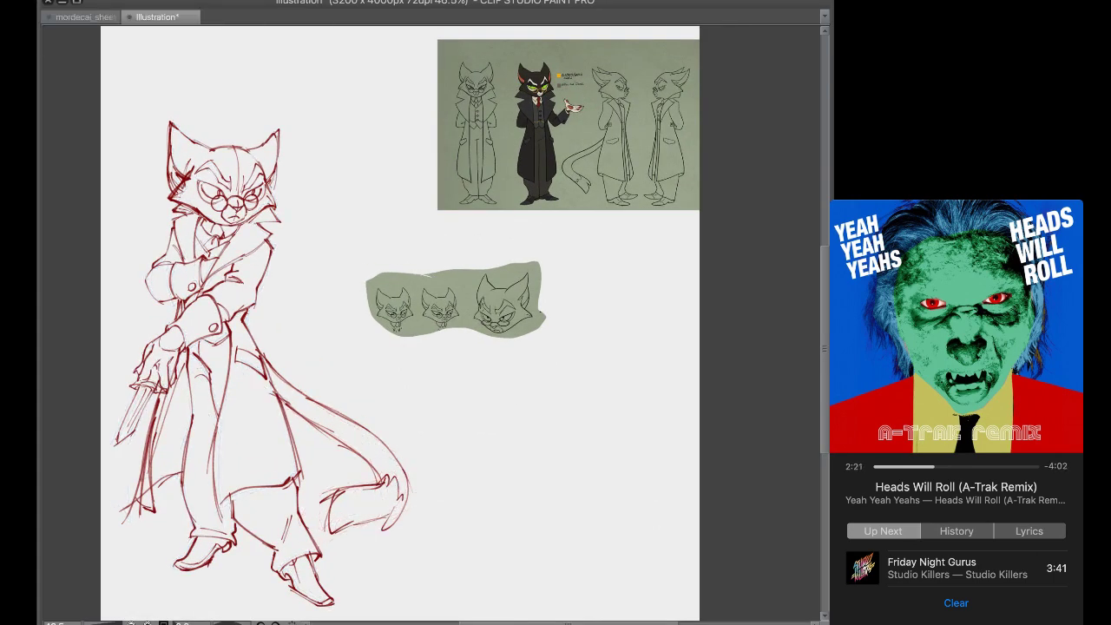
pyautogui.moveTo(183, 195)
pyautogui.mouseDown()
pyautogui.moveTo(192, 176)
pyautogui.moveTo(175, 197)
pyautogui.mouseUp()
pyautogui.moveTo(183, 192); pyautogui.dragTo(170, 201)
pyautogui.press('super+z')
pyautogui.moveTo(130, 486); pyautogui.dragTo(137, 520)
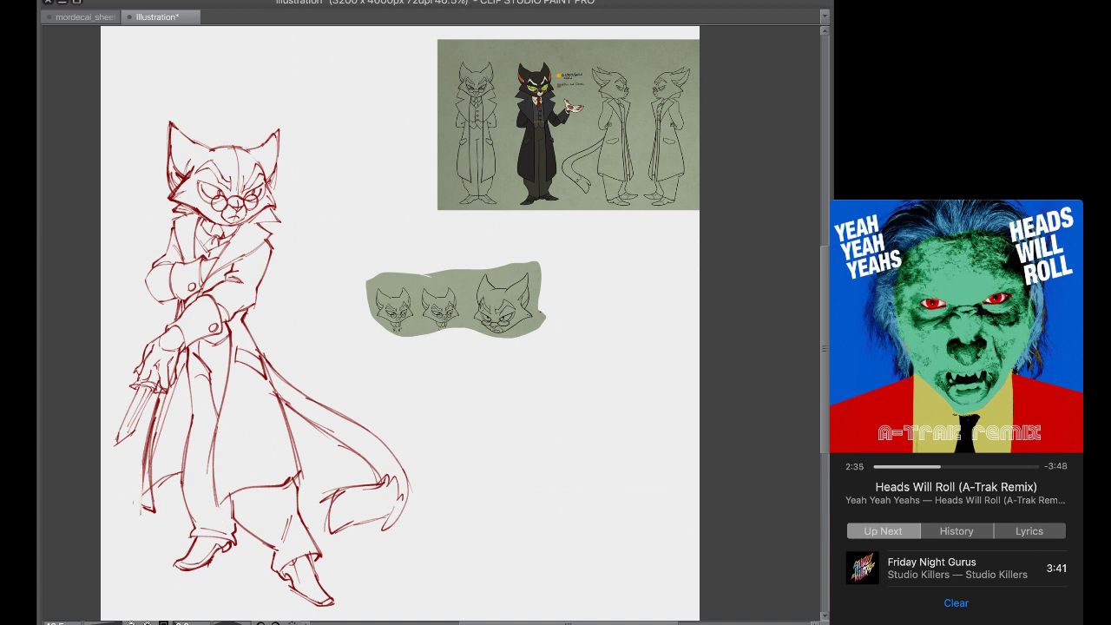
# Strengthen the coat flap beside the knife and add a fold line to the coat's lower front, undoing trial strokes
pyautogui.moveTo(152, 417); pyautogui.dragTo(139, 510)
pyautogui.moveTo(146, 445)
pyautogui.mouseDown()
pyautogui.moveTo(140, 510)
pyautogui.moveTo(184, 475)
pyautogui.mouseUp()
pyautogui.hotkey('ctrl', 'z')
pyautogui.moveTo(230, 437); pyautogui.dragTo(238, 473)
pyautogui.hotkey('ctrl', 'z')
pyautogui.moveTo(230, 435); pyautogui.dragTo(241, 471)
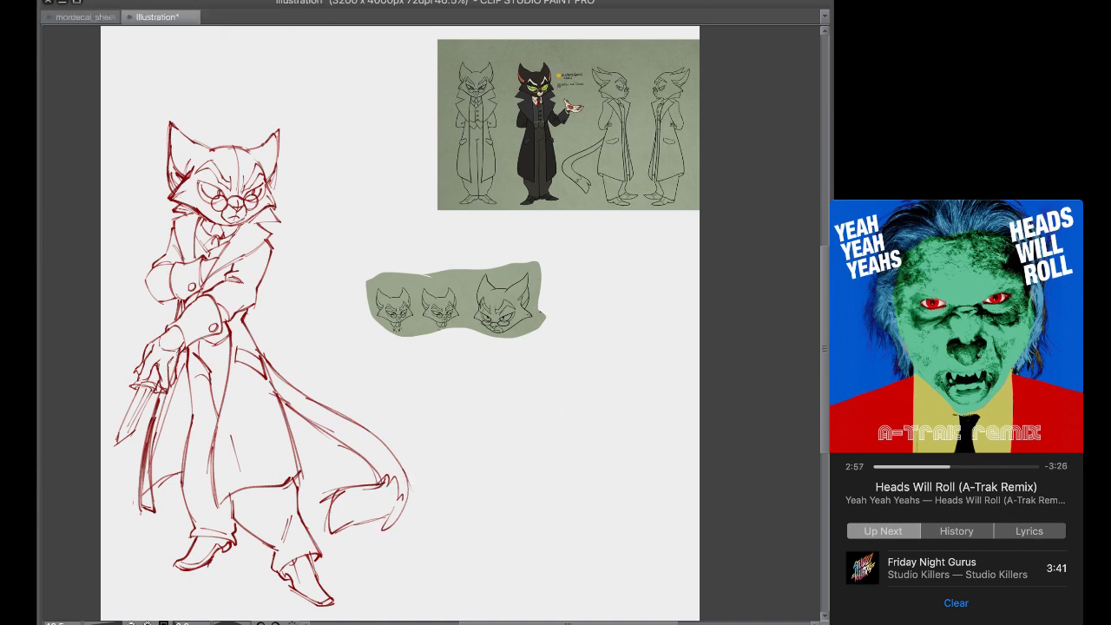
# Touch up the lines around the hand holding the knife, undoing the last stroke
pyautogui.moveTo(179, 355); pyautogui.dragTo(167, 389)
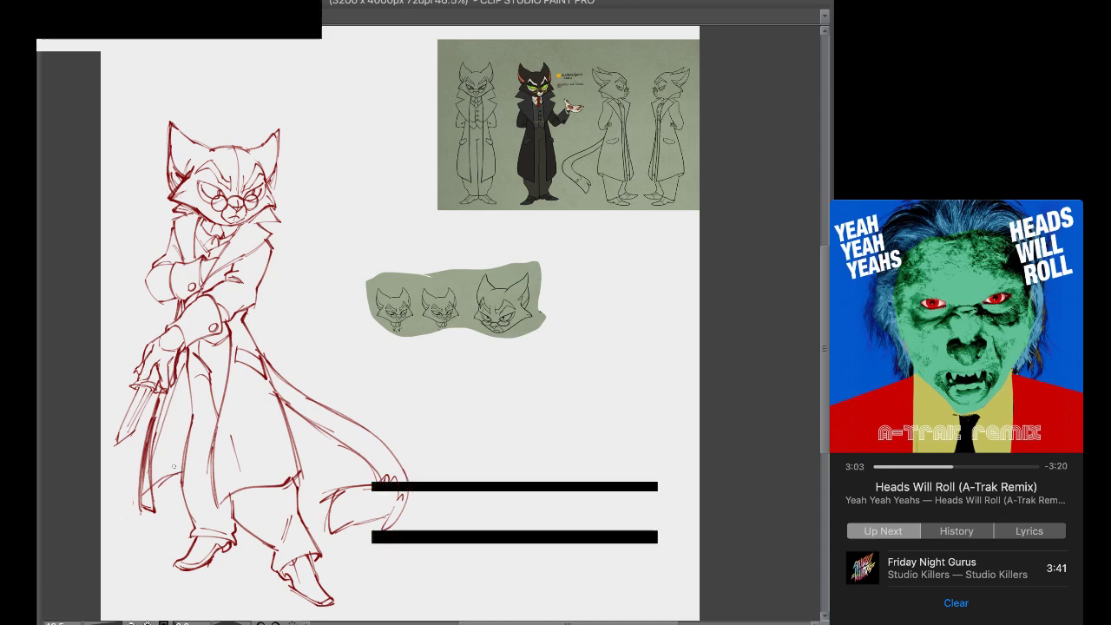
pyautogui.moveTo(177, 363); pyautogui.dragTo(165, 388)
pyautogui.press('super+z')
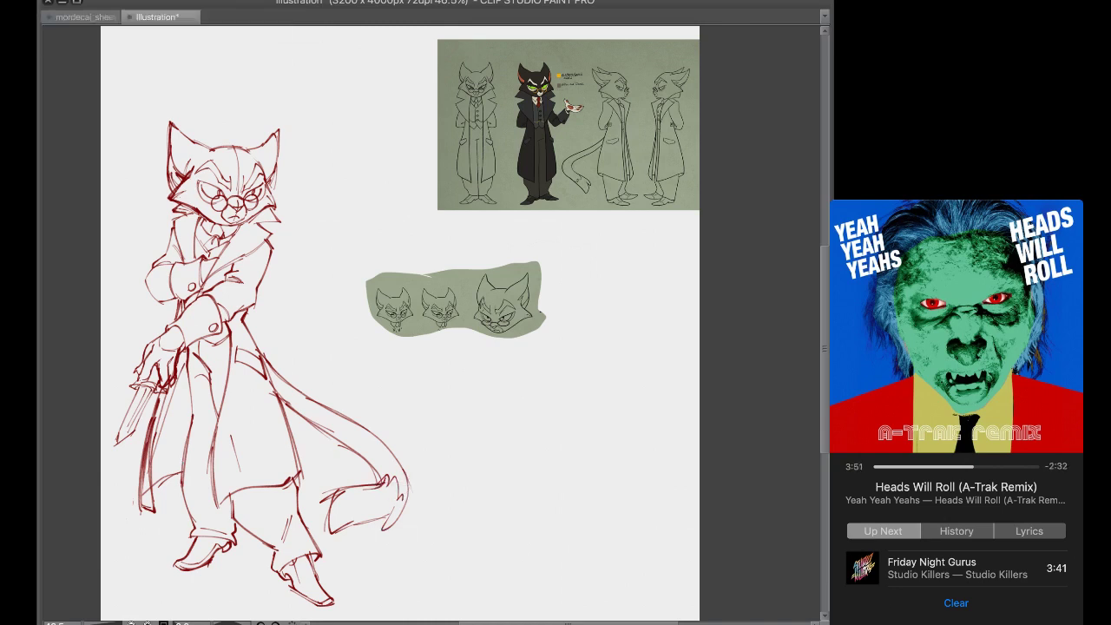
# Lasso the ears and the top of the head, nudge them slightly upward with Transform and clear the selection
pyautogui.moveTo(214, 104)
pyautogui.mouseDown()
pyautogui.moveTo(158, 160)
pyautogui.moveTo(271, 181)
pyautogui.moveTo(219, 105)
pyautogui.mouseUp()
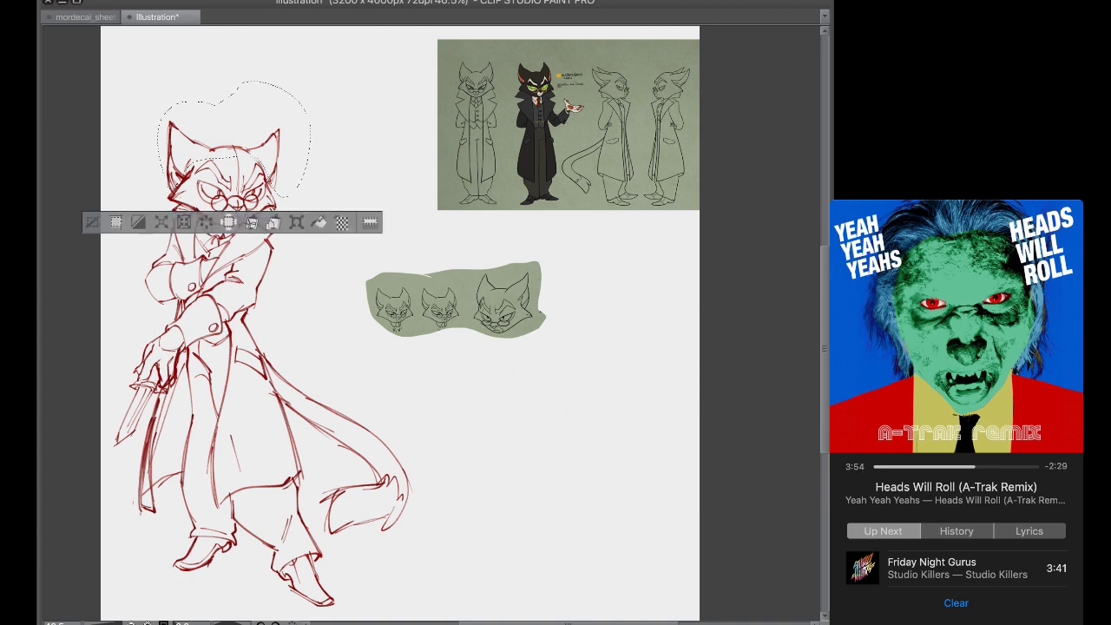
pyautogui.press('super+t')
pyautogui.press('Up')
pyautogui.press('Up')
pyautogui.press('Up')
pyautogui.press('Up')
pyautogui.press('Up')
pyautogui.press('Up')
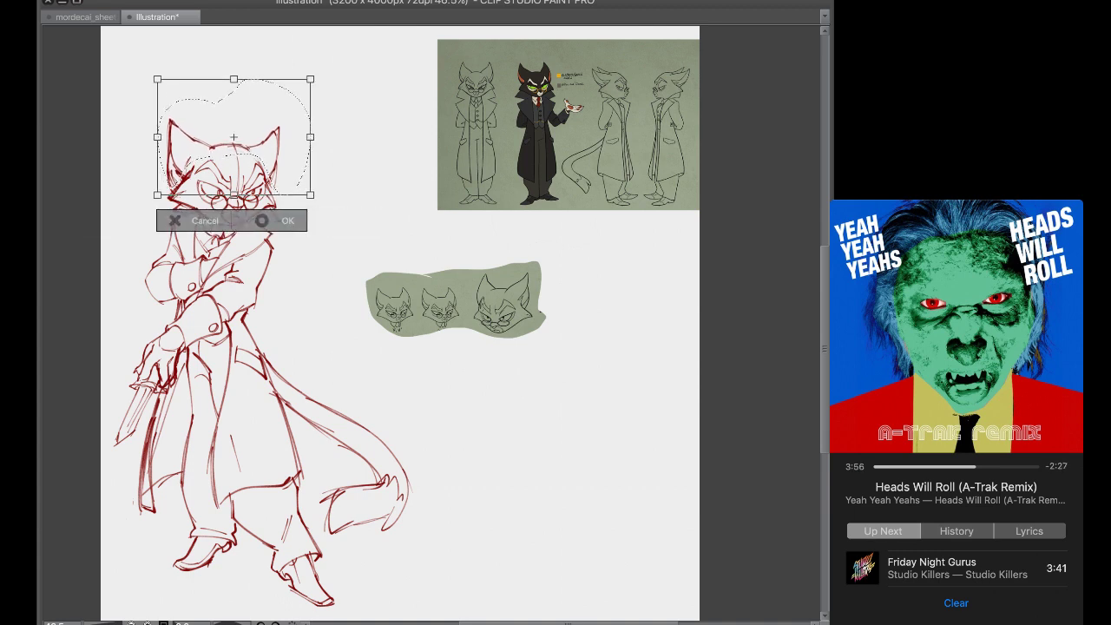
pyautogui.press('Up')
pyautogui.press('Up')
pyautogui.press('Up')
pyautogui.press('Up')
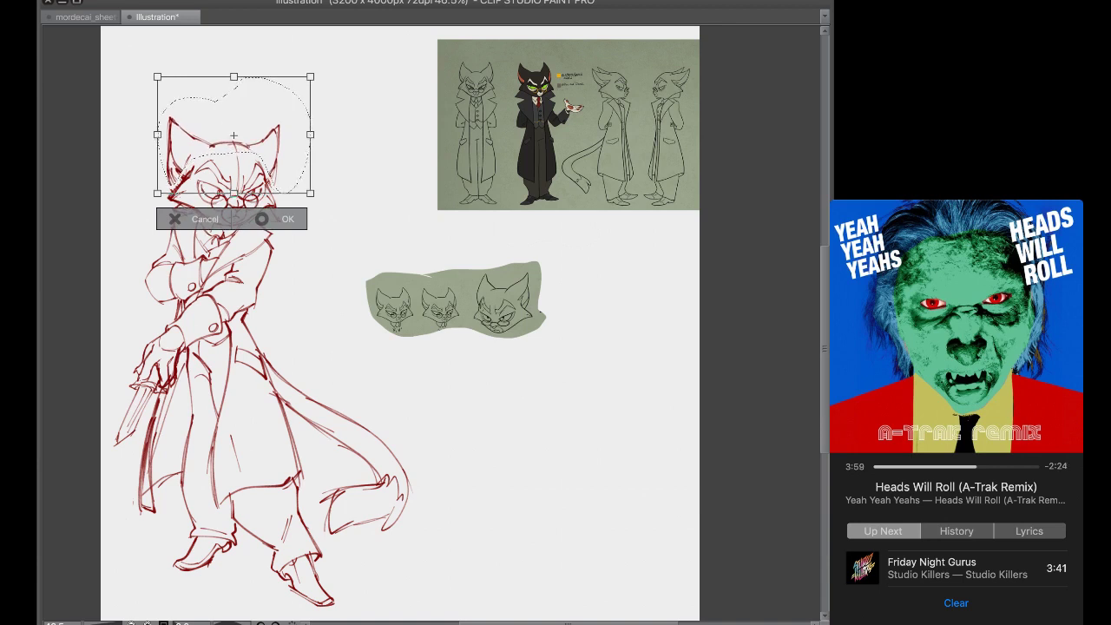
pyautogui.press('Return')
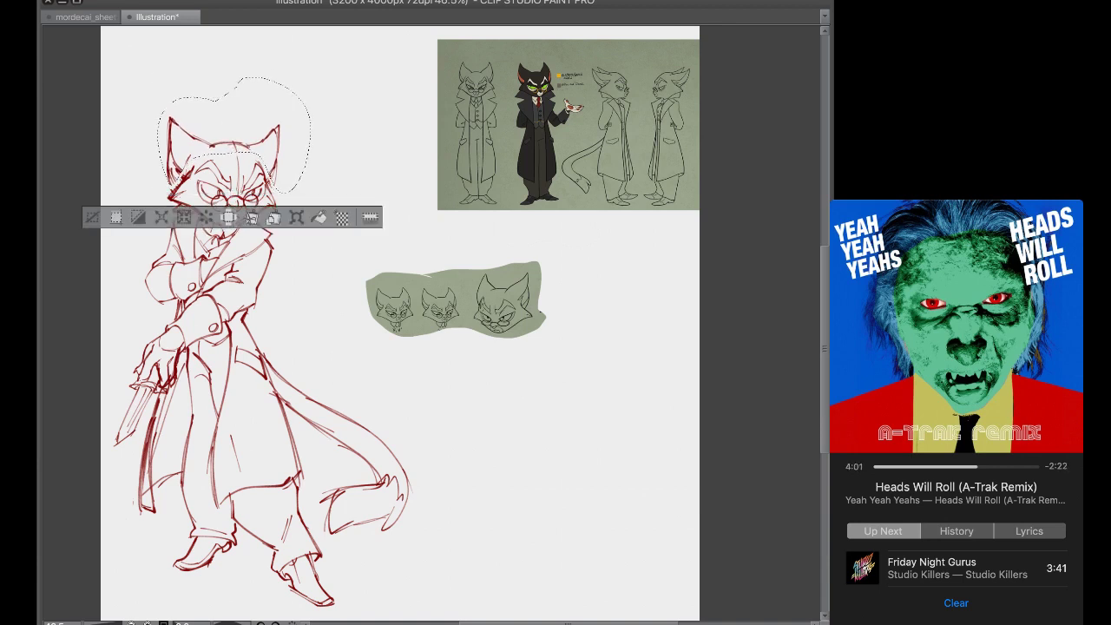
pyautogui.hotkey('ctrl', 'd')
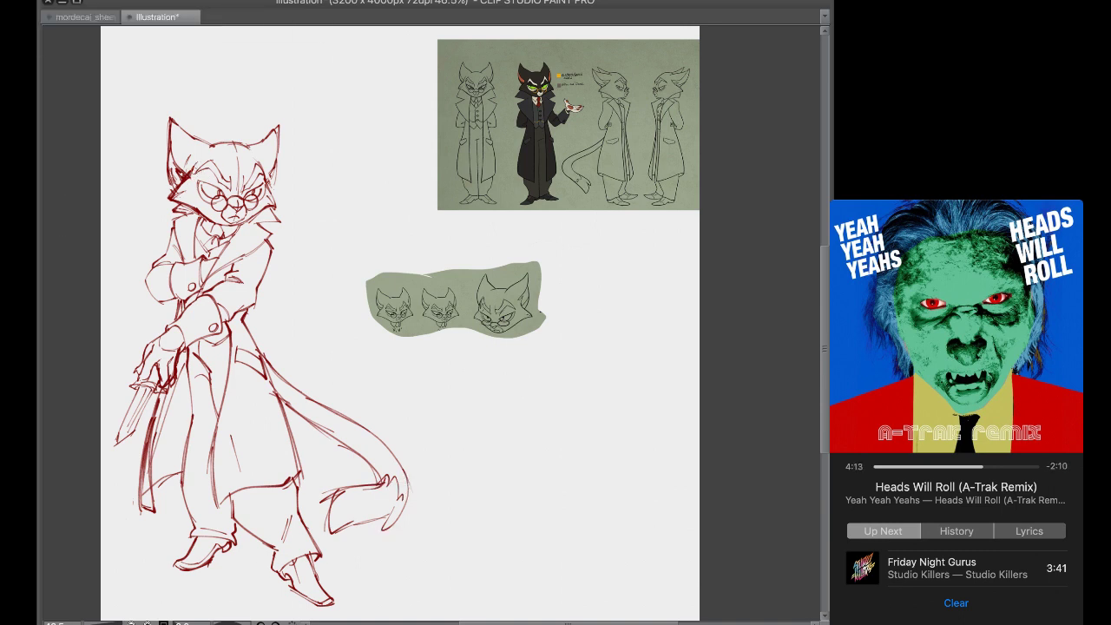
# Touch up the fur at the left ear's base and redraw the coat's collar and lapels with sharper points in red
pyautogui.moveTo(192, 178); pyautogui.dragTo(190, 168)
pyautogui.click(846, 365)
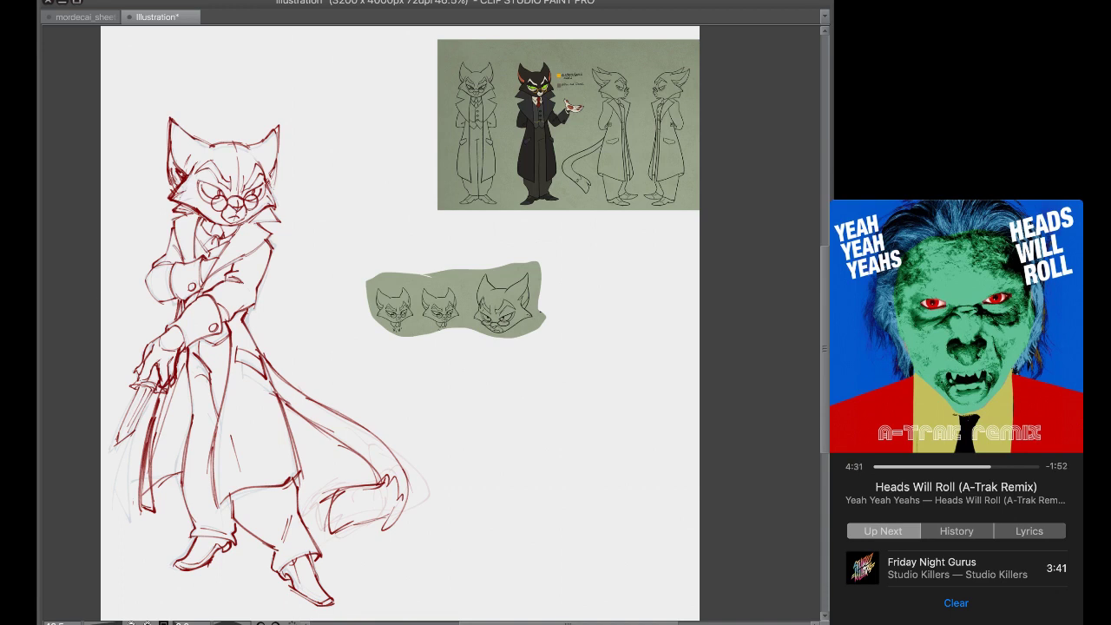
pyautogui.moveTo(177, 203)
pyautogui.mouseDown()
pyautogui.moveTo(171, 247)
pyautogui.moveTo(182, 266)
pyautogui.mouseUp()
pyautogui.press('super+z')
pyautogui.moveTo(257, 220)
pyautogui.mouseDown()
pyautogui.moveTo(284, 252)
pyautogui.moveTo(198, 291)
pyautogui.mouseUp()
pyautogui.moveTo(176, 225); pyautogui.dragTo(182, 253)
pyautogui.moveTo(249, 235); pyautogui.dragTo(257, 250)
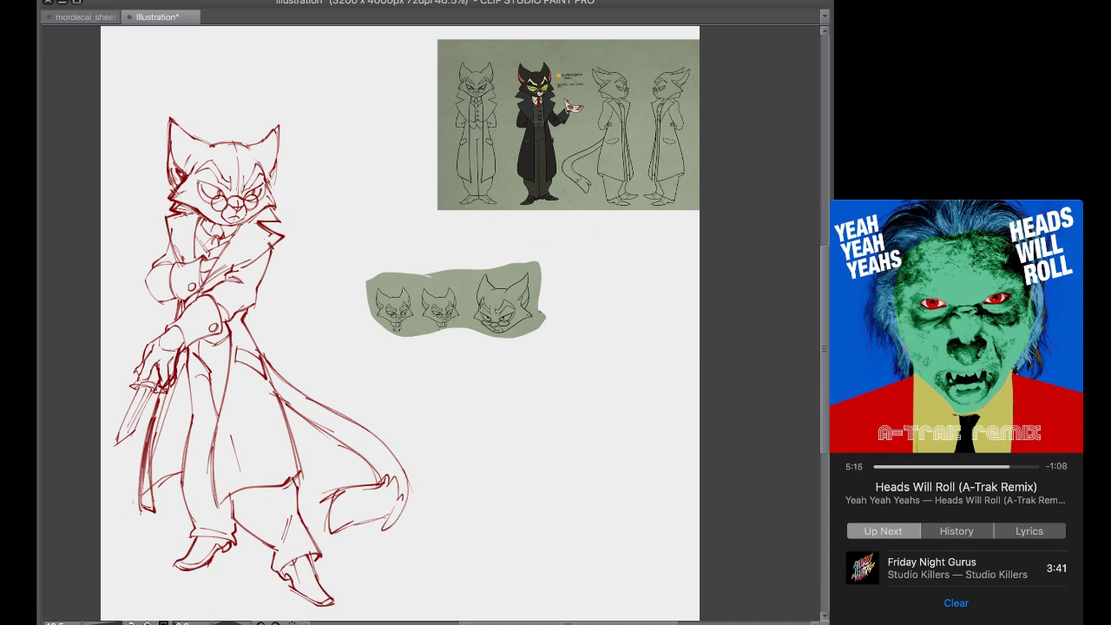
# Clear the character sketch and its references from the canvas and bring in the image of nine cat face photos
pyautogui.press('Delete')
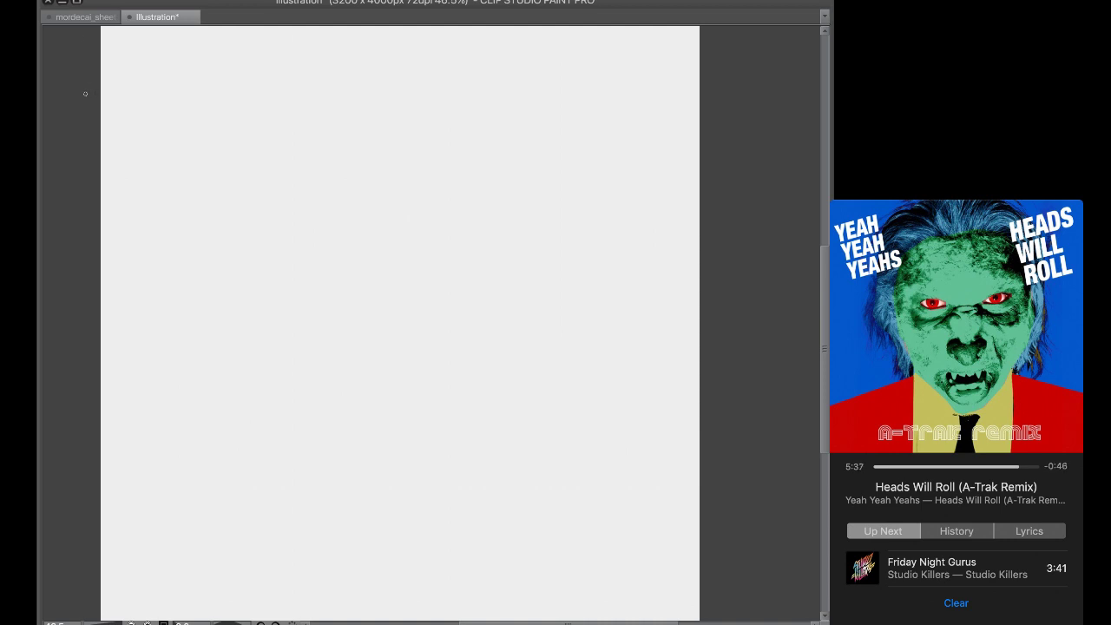
pyautogui.scroll(-4, 155, 146)
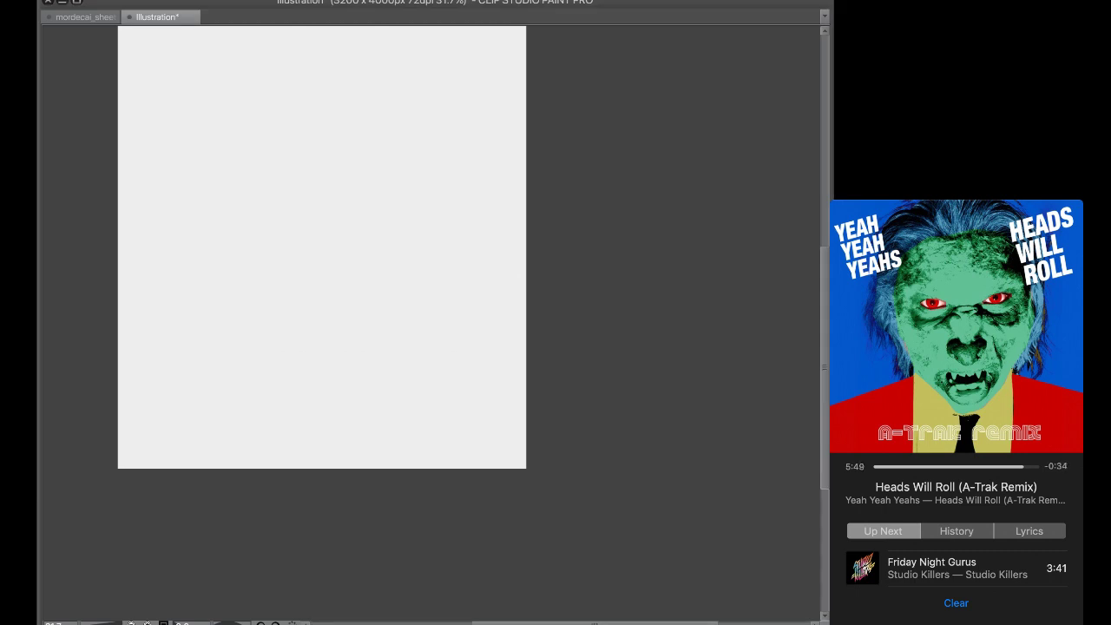
pyautogui.scroll(3, 321, 313)
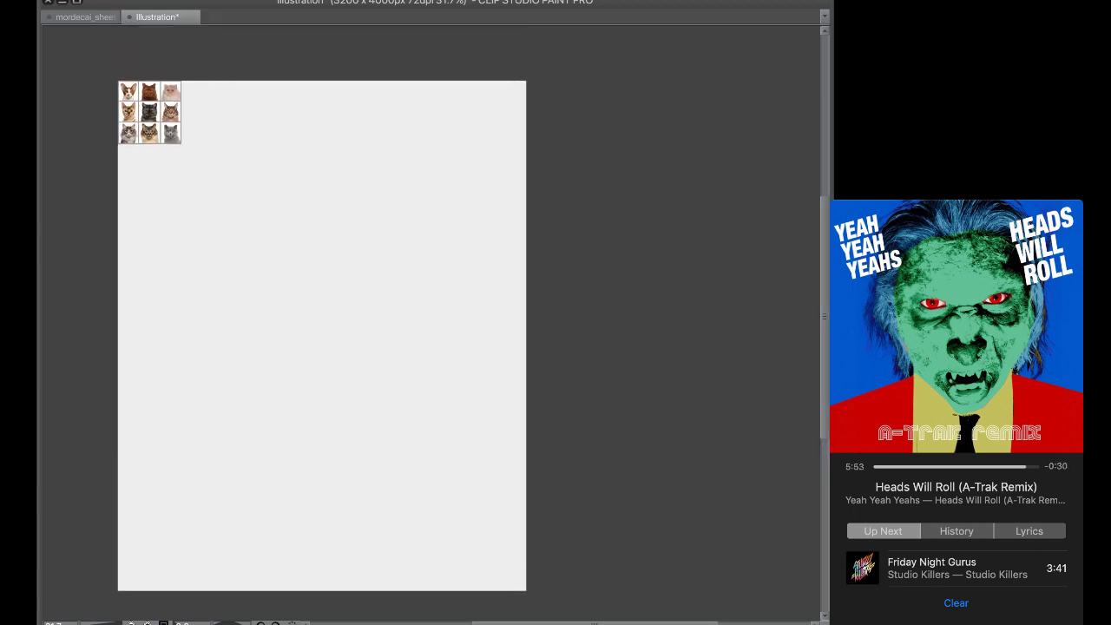
# Enlarge the cat photo grid with Transform to about half the canvas width and place it in the canvas's upper right corner
pyautogui.press('super+t')
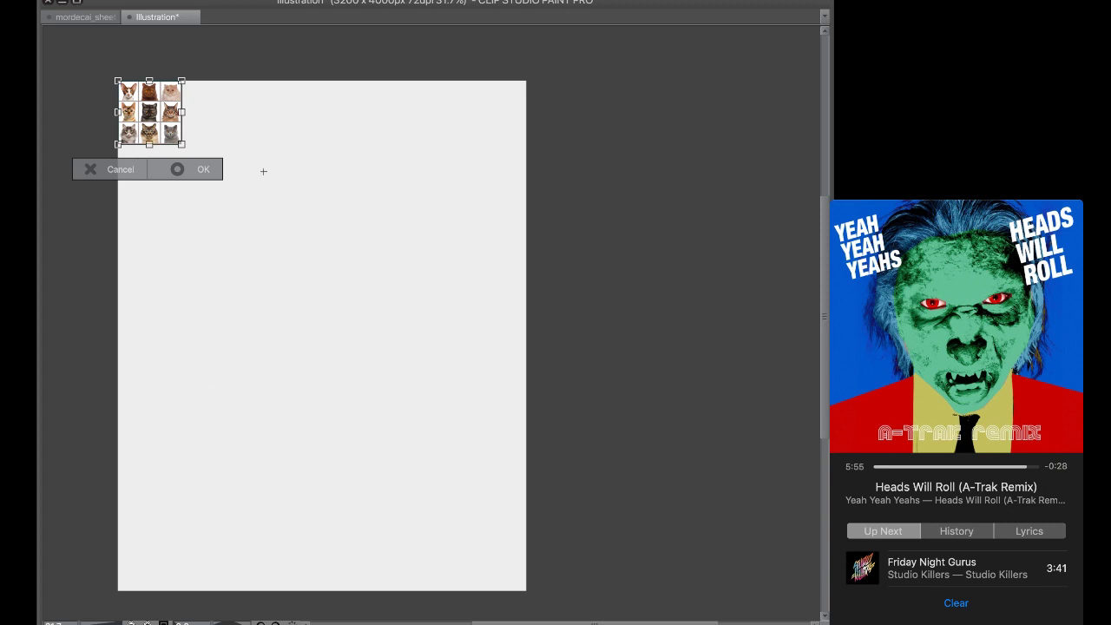
pyautogui.moveTo(501, 238); pyautogui.dragTo(808, 299)
pyautogui.moveTo(448, 215); pyautogui.dragTo(302, 361)
pyautogui.moveTo(406, 256)
pyautogui.mouseDown()
pyautogui.moveTo(438, 194)
pyautogui.moveTo(438, 183)
pyautogui.moveTo(422, 187)
pyautogui.mouseUp()
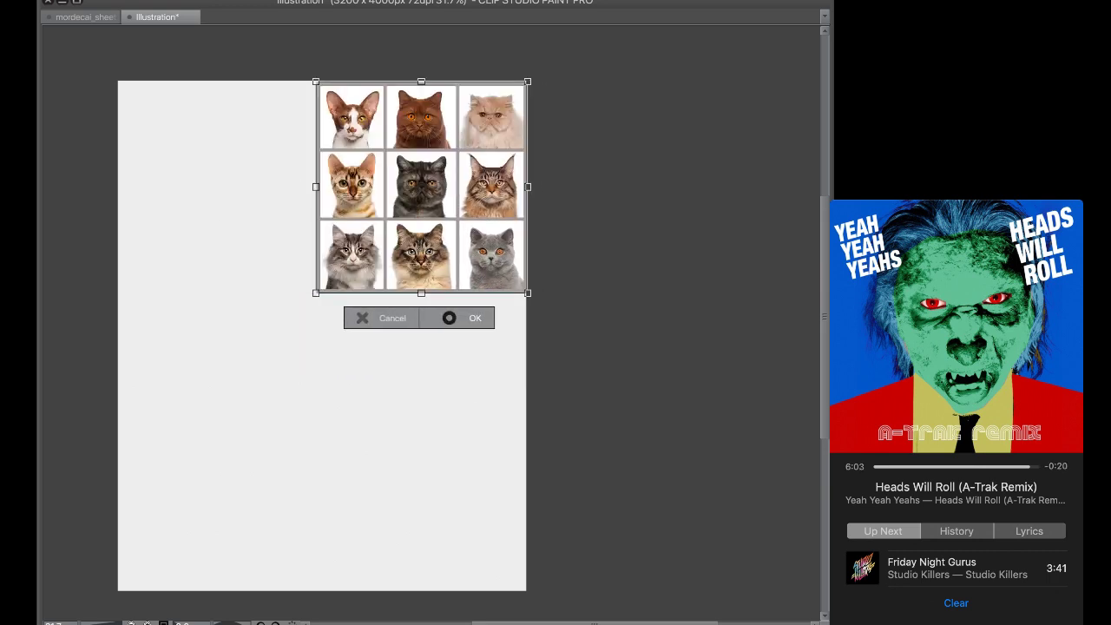
pyautogui.press('Return')
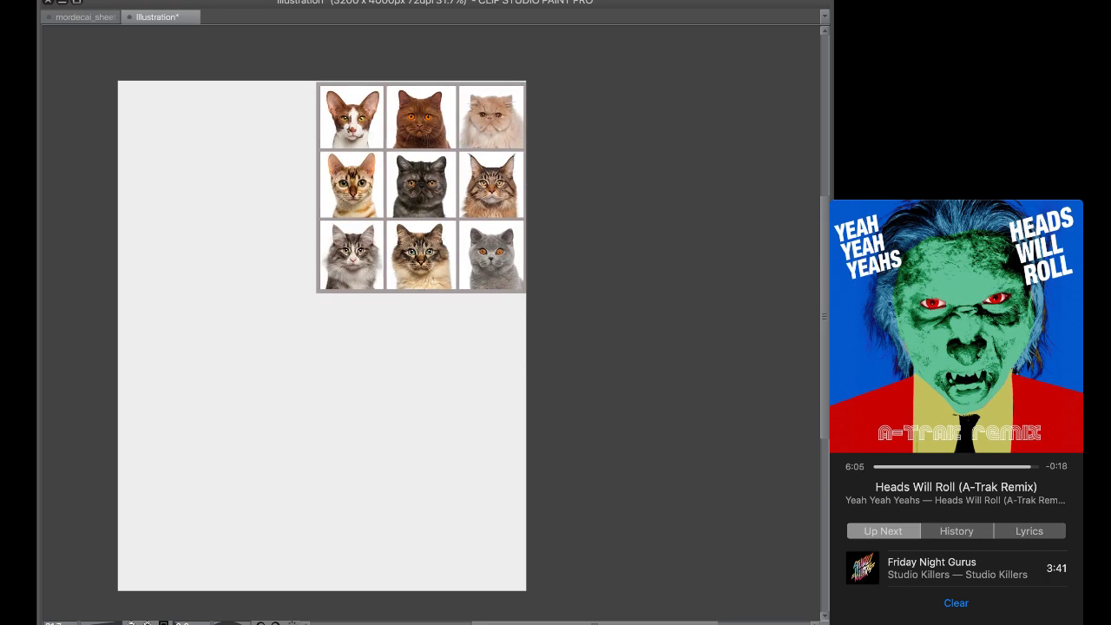
# Start a front-view cat head circle in red beside the photos with its upper and left curves, undoing trial strokes
pyautogui.scroll(4, 148, 178)
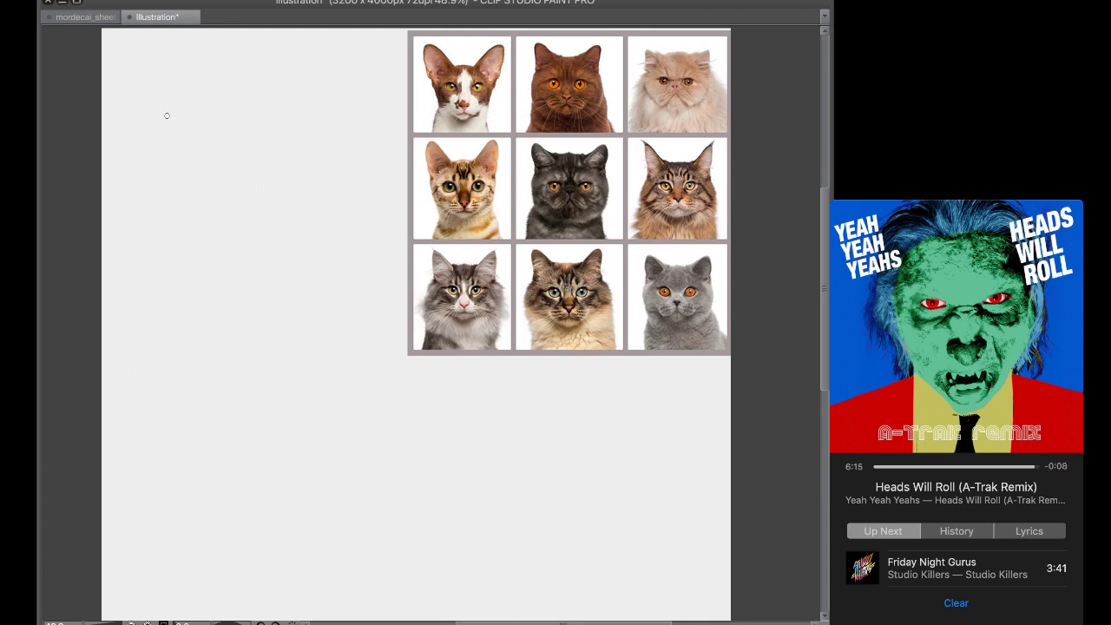
pyautogui.moveTo(149, 150)
pyautogui.mouseDown()
pyautogui.moveTo(208, 95)
pyautogui.moveTo(239, 136)
pyautogui.mouseUp()
pyautogui.moveTo(153, 176); pyautogui.dragTo(199, 209)
pyautogui.moveTo(148, 156); pyautogui.dragTo(212, 204)
pyautogui.press('super+z')
pyautogui.press('super+z')
pyautogui.moveTo(152, 127); pyautogui.dragTo(143, 155)
pyautogui.moveTo(154, 121)
pyautogui.mouseDown()
pyautogui.moveTo(149, 165)
pyautogui.moveTo(176, 194)
pyautogui.moveTo(202, 198)
pyautogui.mouseUp()
pyautogui.press('super+z')
pyautogui.press('super+z')
pyautogui.moveTo(141, 155); pyautogui.dragTo(208, 205)
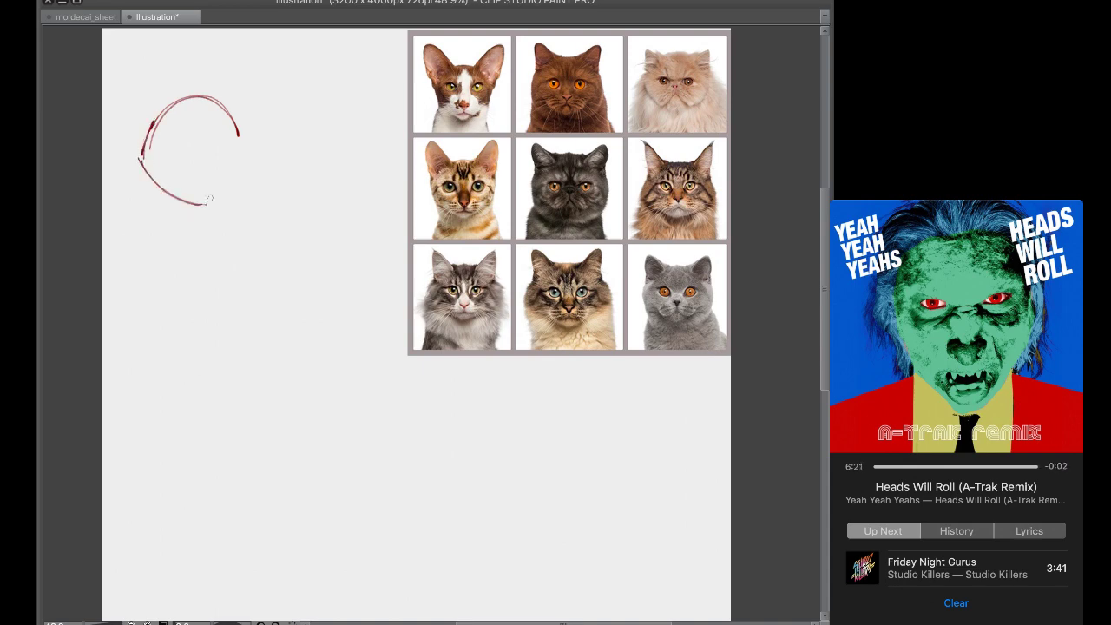
pyautogui.press('super+z')
pyautogui.press('super+z')
# Round out the lower and right side of the head circle and add cross guidelines and muzzle curves
pyautogui.moveTo(144, 156)
pyautogui.mouseDown()
pyautogui.moveTo(211, 208)
pyautogui.moveTo(157, 190)
pyautogui.moveTo(214, 201)
pyautogui.moveTo(242, 183)
pyautogui.mouseUp()
pyautogui.moveTo(221, 104)
pyautogui.mouseDown()
pyautogui.moveTo(250, 136)
pyautogui.moveTo(250, 162)
pyautogui.moveTo(251, 153)
pyautogui.moveTo(243, 188)
pyautogui.moveTo(214, 214)
pyautogui.mouseUp()
pyautogui.hotkey('ctrl', 'z')
pyautogui.hotkey('ctrl', 'z')
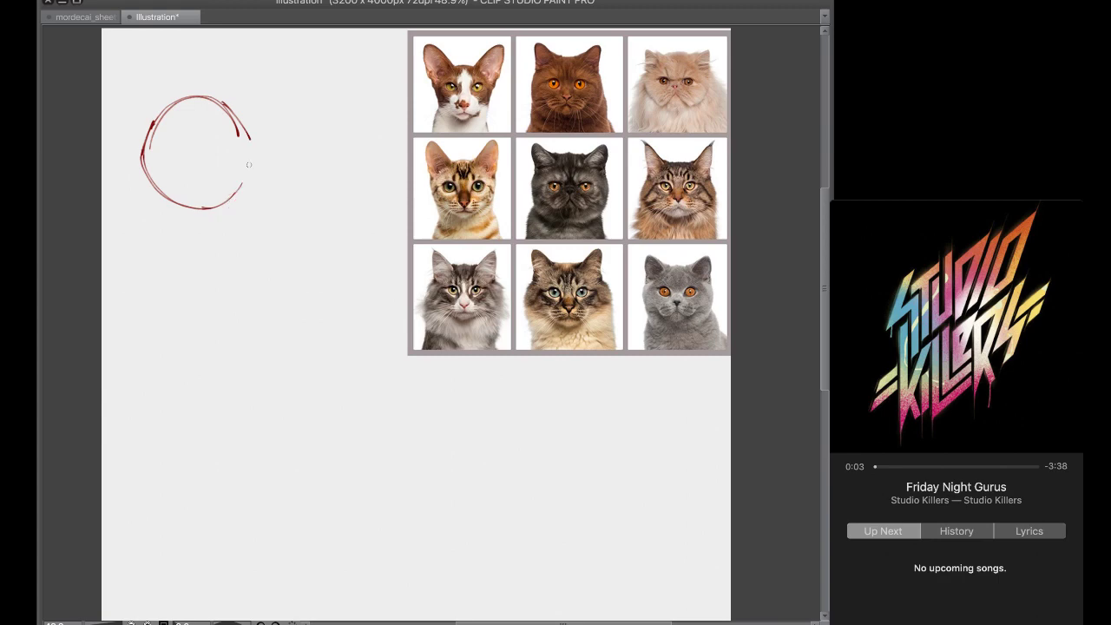
pyautogui.moveTo(249, 165); pyautogui.dragTo(219, 205)
pyautogui.moveTo(139, 157)
pyautogui.mouseDown()
pyautogui.moveTo(252, 154)
pyautogui.moveTo(193, 93)
pyautogui.mouseUp()
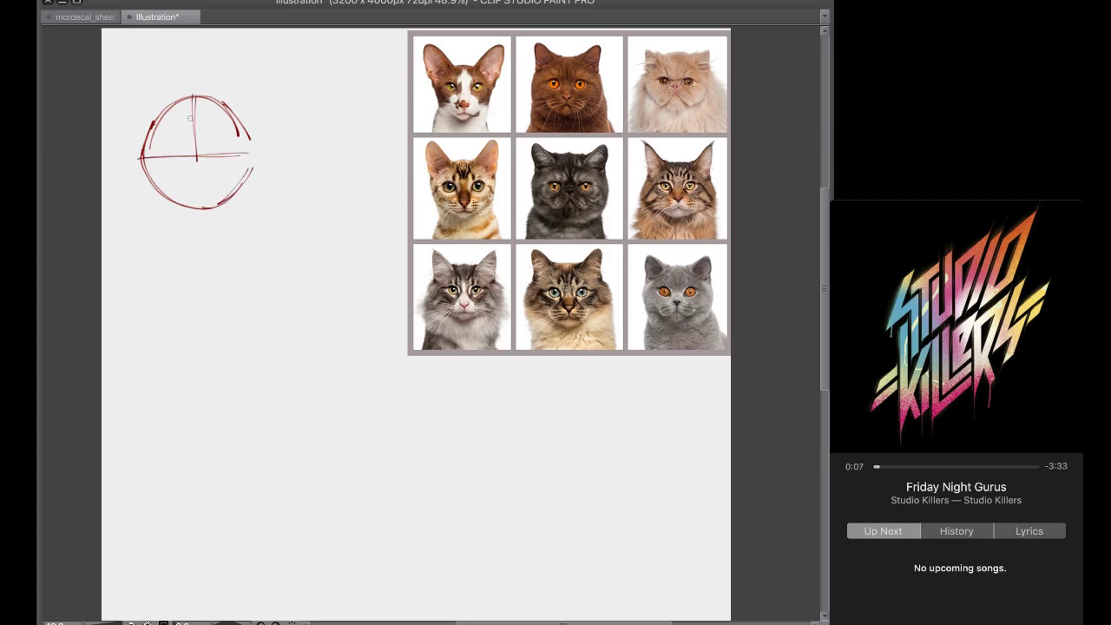
pyautogui.moveTo(176, 169)
pyautogui.mouseDown()
pyautogui.moveTo(218, 172)
pyautogui.moveTo(173, 179)
pyautogui.moveTo(205, 214)
pyautogui.moveTo(224, 200)
pyautogui.moveTo(231, 178)
pyautogui.moveTo(218, 172)
pyautogui.mouseUp()
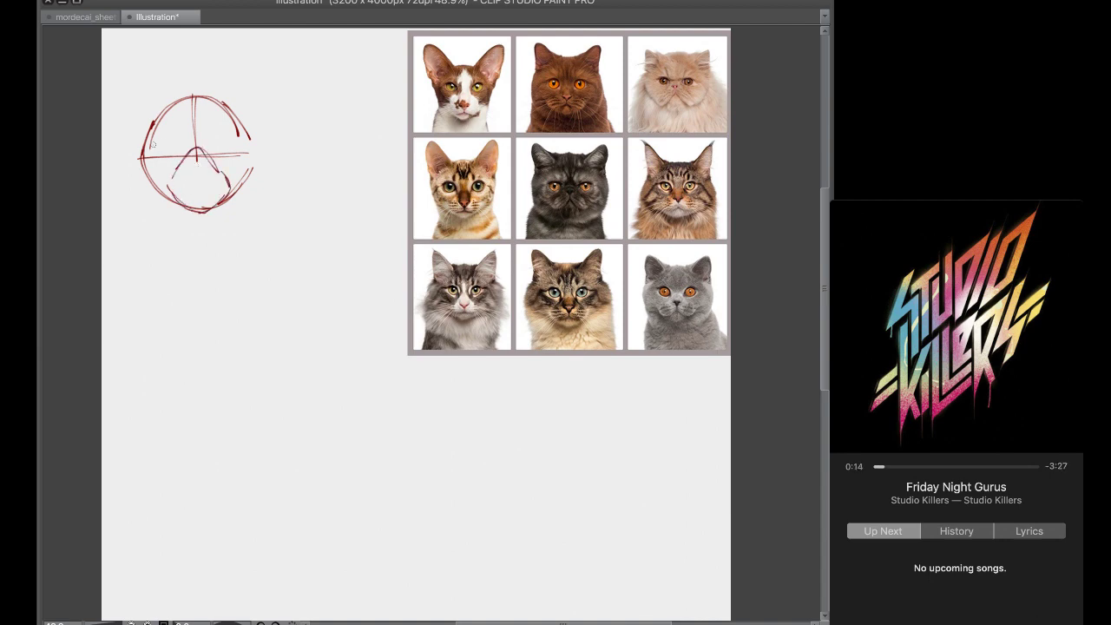
# Sketch the left eye, nose, mouth and chin on the front-view head, undoing trial strokes
pyautogui.moveTo(153, 146)
pyautogui.mouseDown()
pyautogui.moveTo(185, 153)
pyautogui.moveTo(160, 148)
pyautogui.moveTo(180, 144)
pyautogui.moveTo(184, 156)
pyautogui.moveTo(164, 155)
pyautogui.moveTo(170, 165)
pyautogui.moveTo(178, 158)
pyautogui.moveTo(163, 154)
pyautogui.moveTo(174, 139)
pyautogui.moveTo(172, 157)
pyautogui.moveTo(196, 182)
pyautogui.moveTo(184, 193)
pyautogui.moveTo(218, 187)
pyautogui.moveTo(196, 192)
pyautogui.moveTo(192, 209)
pyautogui.moveTo(213, 204)
pyautogui.mouseUp()
pyautogui.press('super+z')
pyautogui.press('super+z')
pyautogui.press('super+z')
pyautogui.hotkey('ctrl', 'z')
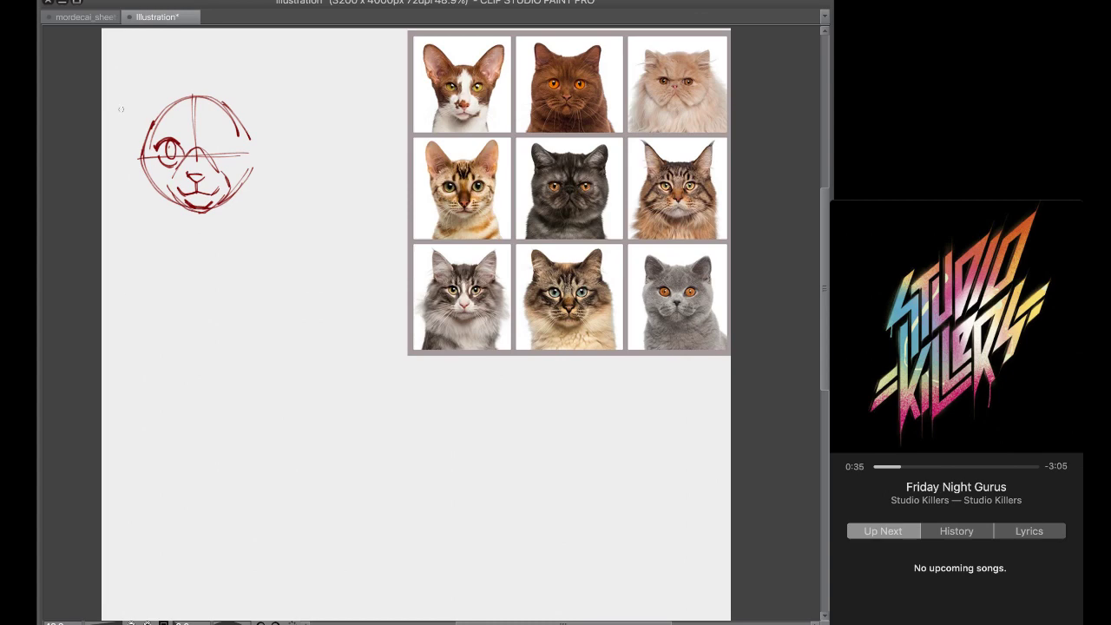
# Draw two tall rounded ears on the front-view head, undoing the trial strokes for the left one
pyautogui.moveTo(174, 100)
pyautogui.mouseDown()
pyautogui.moveTo(144, 71)
pyautogui.moveTo(145, 150)
pyautogui.moveTo(131, 72)
pyautogui.moveTo(135, 130)
pyautogui.mouseUp()
pyautogui.press('super+z')
pyautogui.press('super+z')
pyautogui.moveTo(131, 70); pyautogui.dragTo(146, 155)
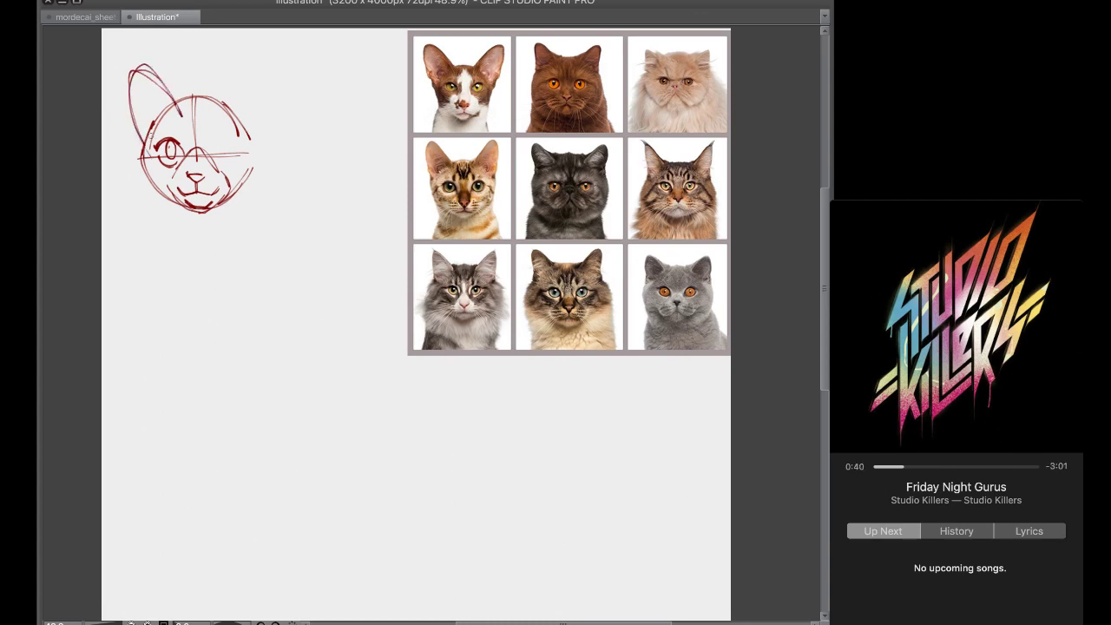
pyautogui.moveTo(228, 109)
pyautogui.mouseDown()
pyautogui.moveTo(257, 71)
pyautogui.moveTo(258, 139)
pyautogui.moveTo(271, 104)
pyautogui.moveTo(253, 147)
pyautogui.mouseUp()
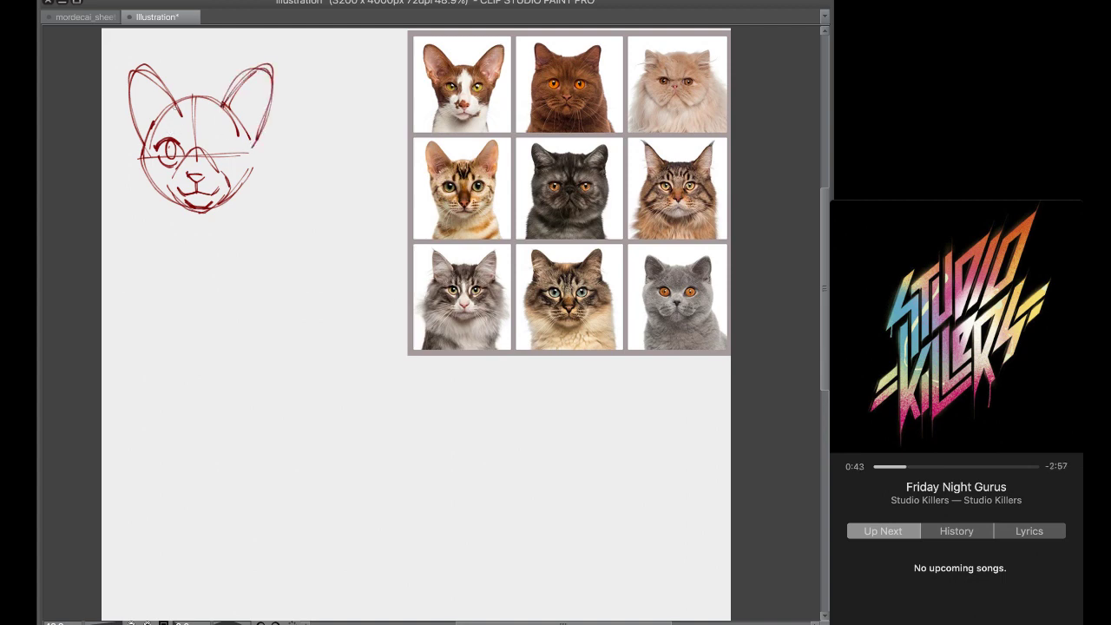
# Strengthen the front-view head's cheeks, crown and ear bases, and add the right eye
pyautogui.moveTo(178, 103)
pyautogui.mouseDown()
pyautogui.moveTo(142, 134)
pyautogui.moveTo(138, 165)
pyautogui.moveTo(189, 215)
pyautogui.mouseUp()
pyautogui.moveTo(176, 99)
pyautogui.mouseDown()
pyautogui.moveTo(225, 99)
pyautogui.moveTo(154, 77)
pyautogui.mouseUp()
pyautogui.moveTo(171, 98); pyautogui.dragTo(167, 119)
pyautogui.moveTo(166, 100)
pyautogui.mouseDown()
pyautogui.moveTo(157, 81)
pyautogui.moveTo(182, 116)
pyautogui.mouseUp()
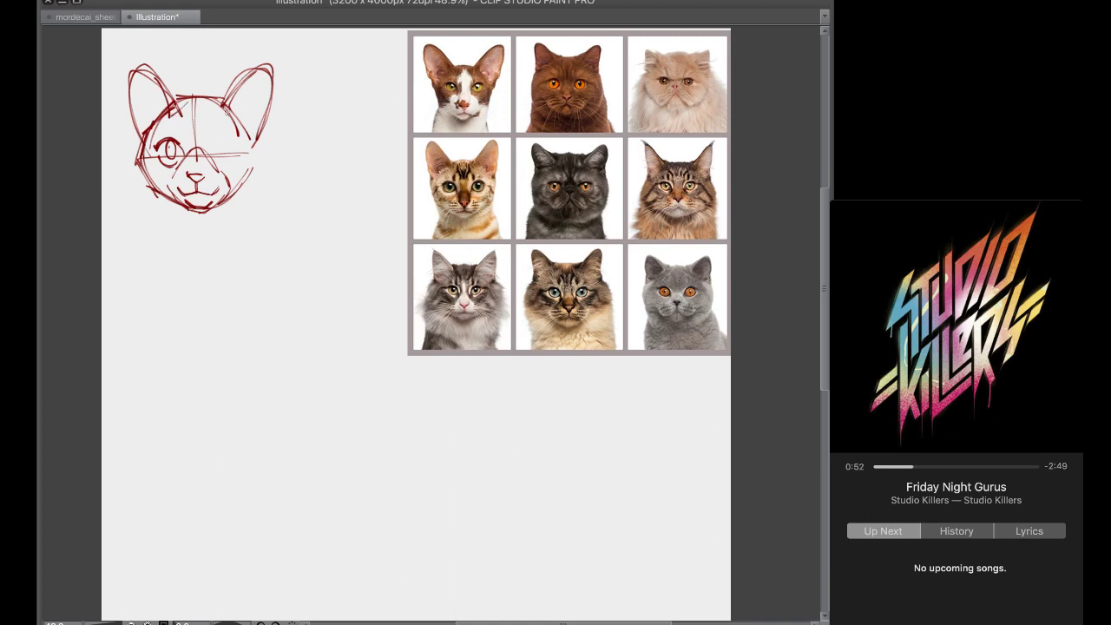
pyautogui.moveTo(249, 73)
pyautogui.mouseDown()
pyautogui.moveTo(225, 108)
pyautogui.moveTo(246, 132)
pyautogui.moveTo(248, 182)
pyautogui.moveTo(252, 170)
pyautogui.mouseUp()
pyautogui.moveTo(257, 177); pyautogui.dragTo(212, 213)
pyautogui.moveTo(212, 152)
pyautogui.mouseDown()
pyautogui.moveTo(226, 134)
pyautogui.moveTo(239, 144)
pyautogui.moveTo(236, 160)
pyautogui.moveTo(221, 156)
pyautogui.moveTo(206, 211)
pyautogui.mouseUp()
pyautogui.moveTo(249, 176); pyautogui.dragTo(212, 211)
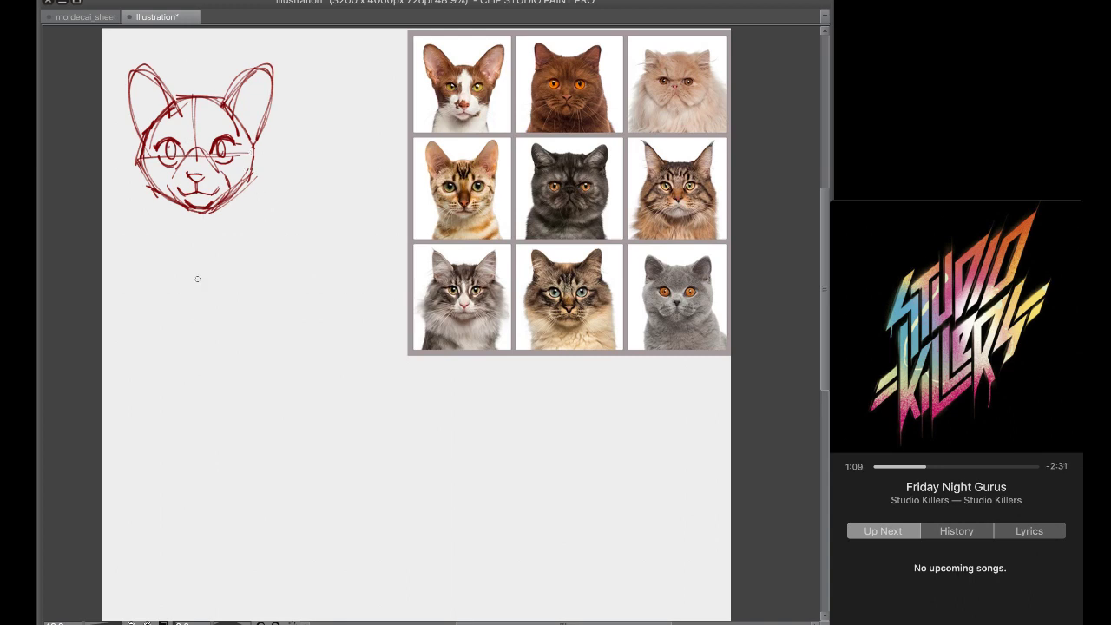
# Sketch a three-quarter cat head outline below the first head, with curved guidelines for the face centre and eye level
pyautogui.moveTo(200, 273)
pyautogui.mouseDown()
pyautogui.moveTo(310, 291)
pyautogui.moveTo(296, 341)
pyautogui.moveTo(193, 282)
pyautogui.moveTo(187, 356)
pyautogui.moveTo(240, 384)
pyautogui.moveTo(308, 346)
pyautogui.mouseUp()
pyautogui.moveTo(215, 319); pyautogui.dragTo(254, 254)
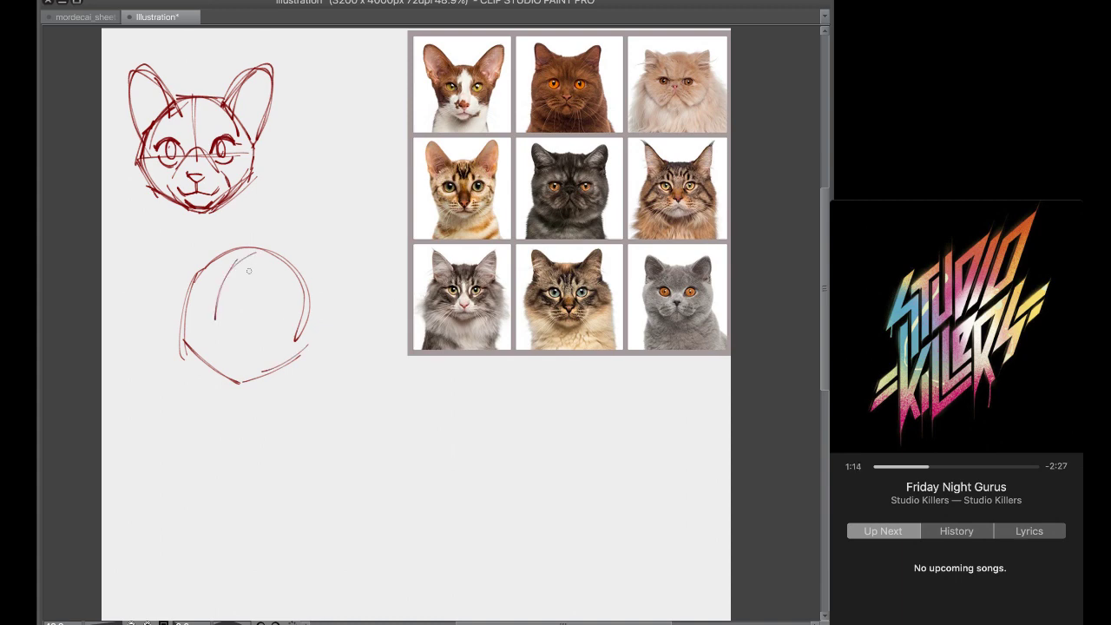
pyautogui.moveTo(189, 308)
pyautogui.mouseDown()
pyautogui.moveTo(199, 301)
pyautogui.moveTo(208, 324)
pyautogui.moveTo(268, 328)
pyautogui.mouseUp()
pyautogui.moveTo(191, 293); pyautogui.dragTo(294, 322)
# Draw the eyes, muzzle and chin on the three-quarter head, undoing trial strokes
pyautogui.moveTo(192, 315); pyautogui.dragTo(281, 340)
pyautogui.hotkey('ctrl', 'z')
pyautogui.moveTo(216, 307); pyautogui.dragTo(202, 334)
pyautogui.hotkey('ctrl', 'z')
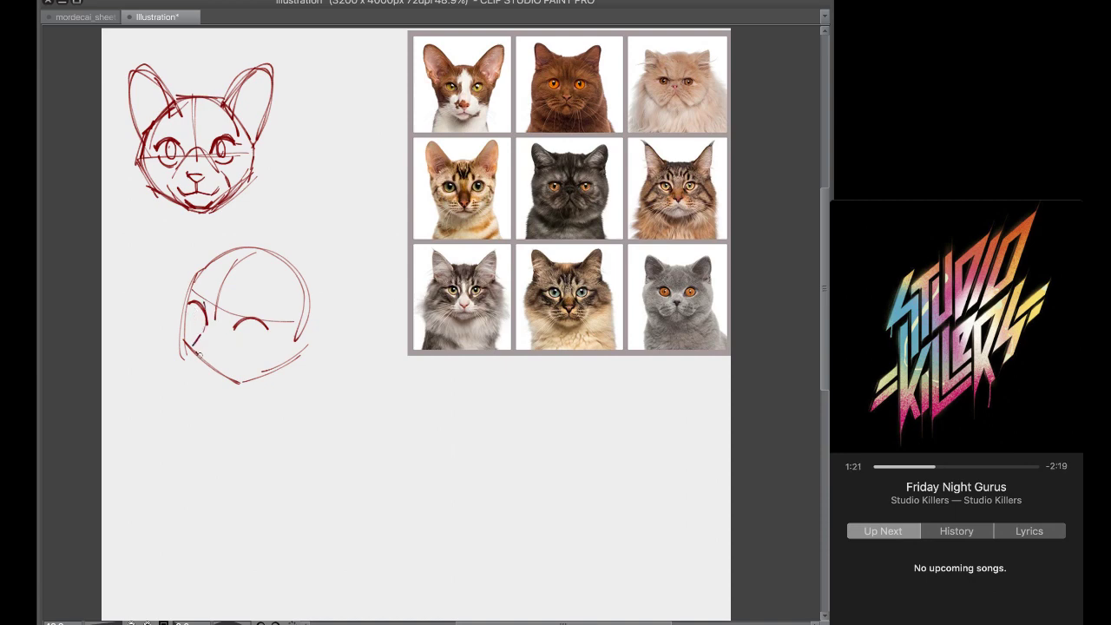
pyautogui.moveTo(197, 349)
pyautogui.mouseDown()
pyautogui.moveTo(213, 359)
pyautogui.moveTo(189, 352)
pyautogui.moveTo(201, 374)
pyautogui.moveTo(221, 380)
pyautogui.moveTo(235, 369)
pyautogui.moveTo(205, 384)
pyautogui.moveTo(230, 389)
pyautogui.moveTo(264, 374)
pyautogui.mouseUp()
pyautogui.moveTo(189, 314)
pyautogui.mouseDown()
pyautogui.moveTo(191, 342)
pyautogui.moveTo(191, 310)
pyautogui.moveTo(205, 331)
pyautogui.moveTo(262, 344)
pyautogui.mouseUp()
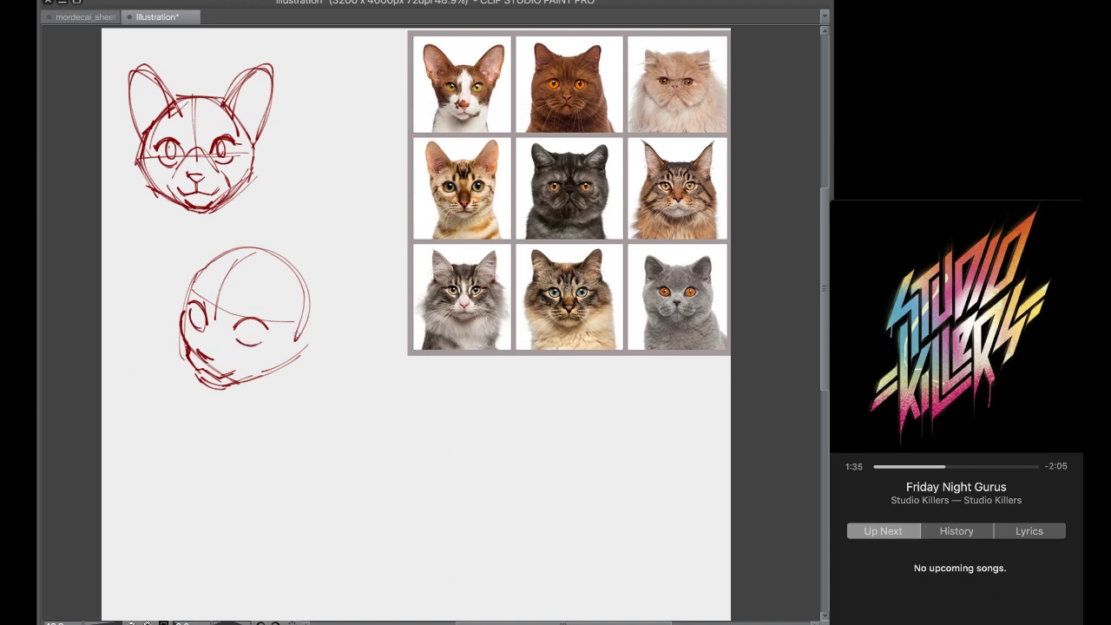
# Add both ears to the three-quarter head and reinforce their edges and bases
pyautogui.moveTo(196, 276)
pyautogui.mouseDown()
pyautogui.moveTo(184, 314)
pyautogui.moveTo(240, 260)
pyautogui.moveTo(290, 254)
pyautogui.moveTo(303, 339)
pyautogui.mouseUp()
pyautogui.moveTo(274, 276)
pyautogui.mouseDown()
pyautogui.moveTo(341, 247)
pyautogui.moveTo(306, 334)
pyautogui.mouseUp()
pyautogui.moveTo(227, 274)
pyautogui.mouseDown()
pyautogui.moveTo(189, 219)
pyautogui.moveTo(187, 282)
pyautogui.mouseUp()
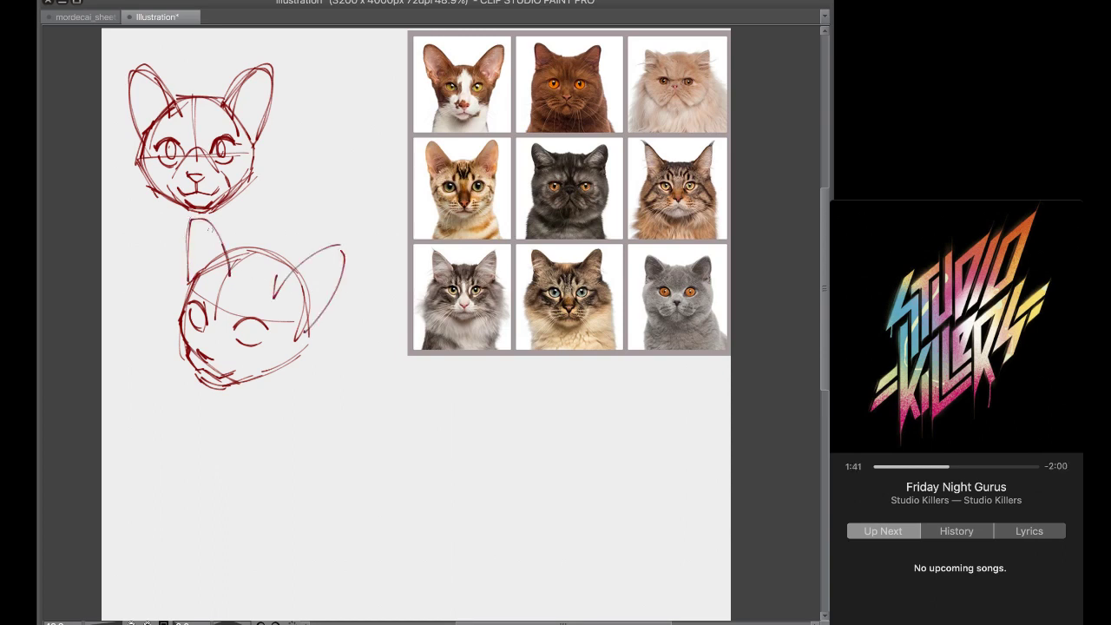
pyautogui.moveTo(189, 241); pyautogui.dragTo(188, 272)
pyautogui.moveTo(191, 215)
pyautogui.mouseDown()
pyautogui.moveTo(246, 259)
pyautogui.moveTo(216, 283)
pyautogui.moveTo(285, 262)
pyautogui.mouseUp()
pyautogui.moveTo(274, 266); pyautogui.dragTo(304, 258)
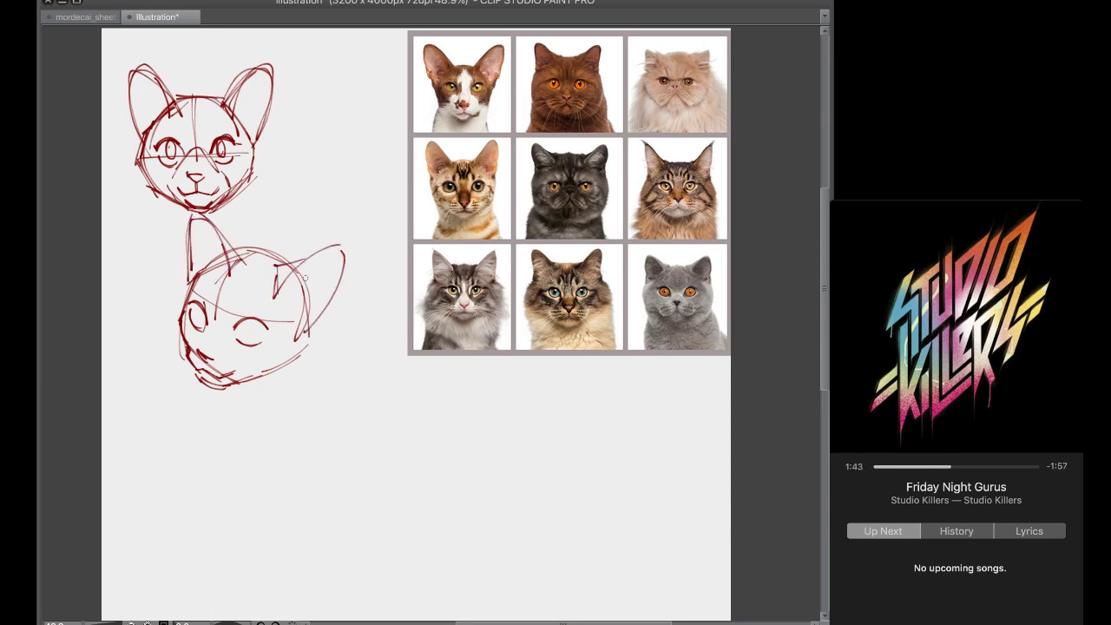
# Add narrow pupils to the three-quarter head's eyes and refine its cheek line
pyautogui.moveTo(286, 307)
pyautogui.mouseDown()
pyautogui.moveTo(304, 344)
pyautogui.moveTo(290, 368)
pyautogui.mouseUp()
pyautogui.moveTo(242, 327); pyautogui.dragTo(246, 341)
pyautogui.moveTo(198, 308); pyautogui.dragTo(195, 324)
# Move both cat head sketches down together with Transform, leaving free space above them
pyautogui.press('super+t')
pyautogui.moveTo(236, 227)
pyautogui.mouseDown()
pyautogui.moveTo(150, 178)
pyautogui.moveTo(246, 396)
pyautogui.mouseUp()
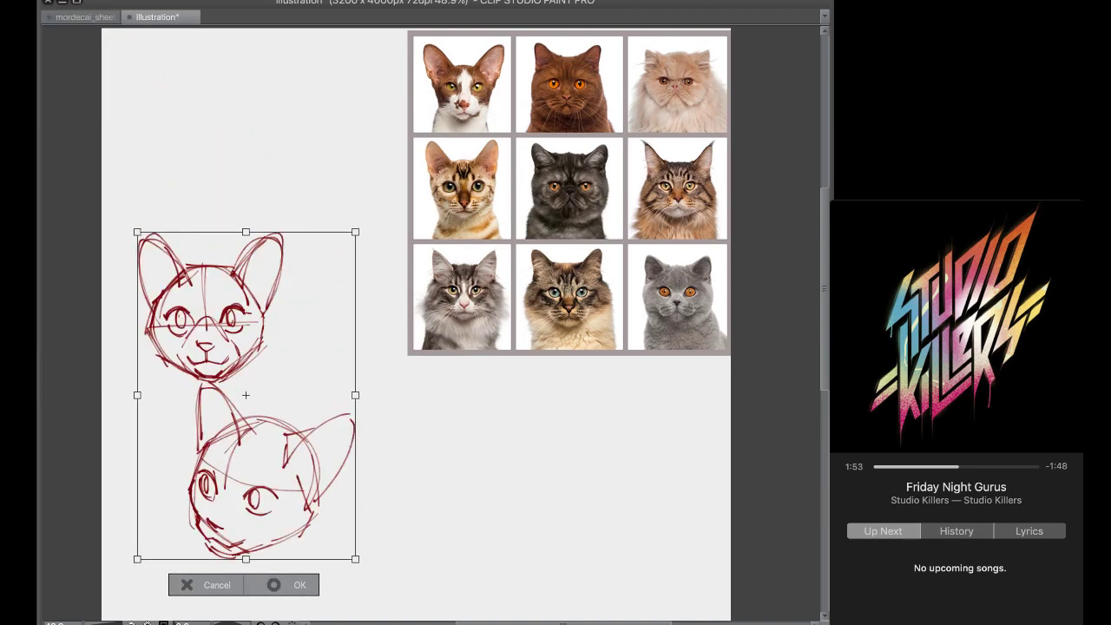
pyautogui.press('Return')
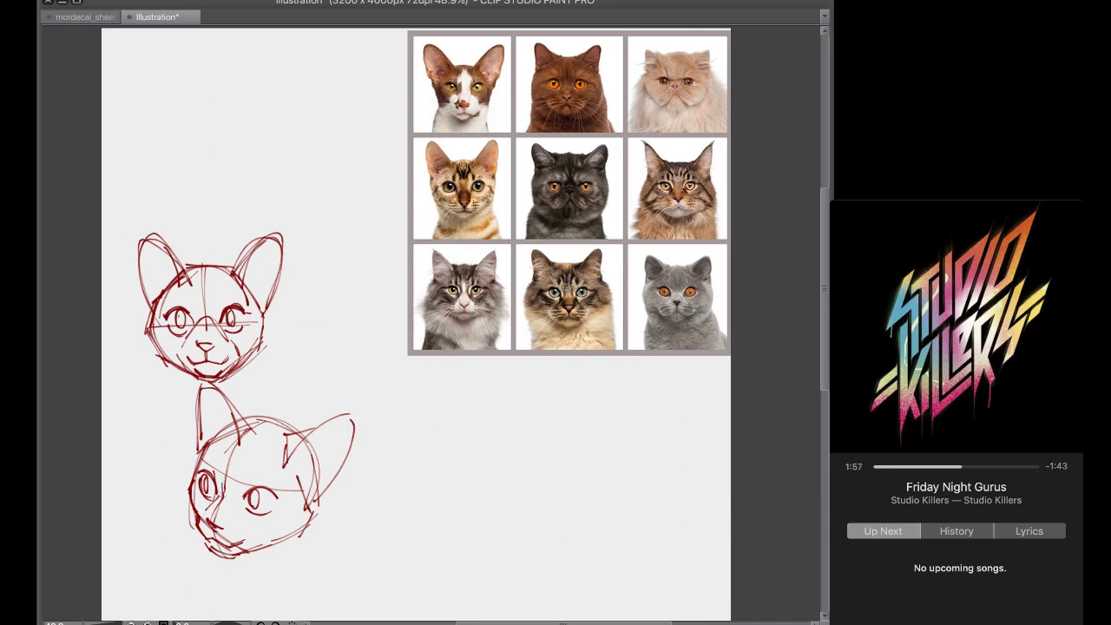
# Add neck lines under both heads, and strengthen the three-quarter head's muzzle, crown and inner ear strokes
pyautogui.moveTo(210, 491)
pyautogui.mouseDown()
pyautogui.moveTo(237, 498)
pyautogui.moveTo(258, 561)
pyautogui.mouseUp()
pyautogui.moveTo(165, 354); pyautogui.dragTo(174, 404)
pyautogui.moveTo(252, 356); pyautogui.dragTo(252, 387)
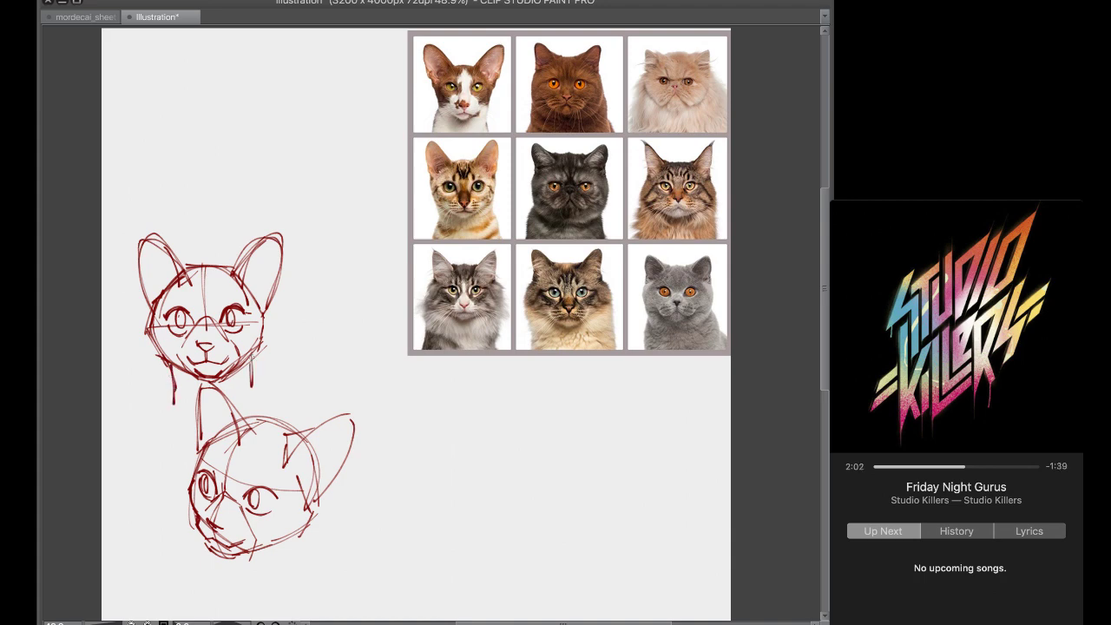
pyautogui.moveTo(314, 511); pyautogui.dragTo(318, 540)
pyautogui.moveTo(257, 424)
pyautogui.mouseDown()
pyautogui.moveTo(221, 446)
pyautogui.moveTo(264, 464)
pyautogui.mouseUp()
pyautogui.moveTo(318, 427)
pyautogui.mouseDown()
pyautogui.moveTo(290, 443)
pyautogui.moveTo(259, 429)
pyautogui.mouseUp()
pyautogui.moveTo(292, 420); pyautogui.dragTo(268, 429)
pyautogui.moveTo(316, 500); pyautogui.dragTo(320, 538)
pyautogui.moveTo(317, 528); pyautogui.dragTo(250, 594)
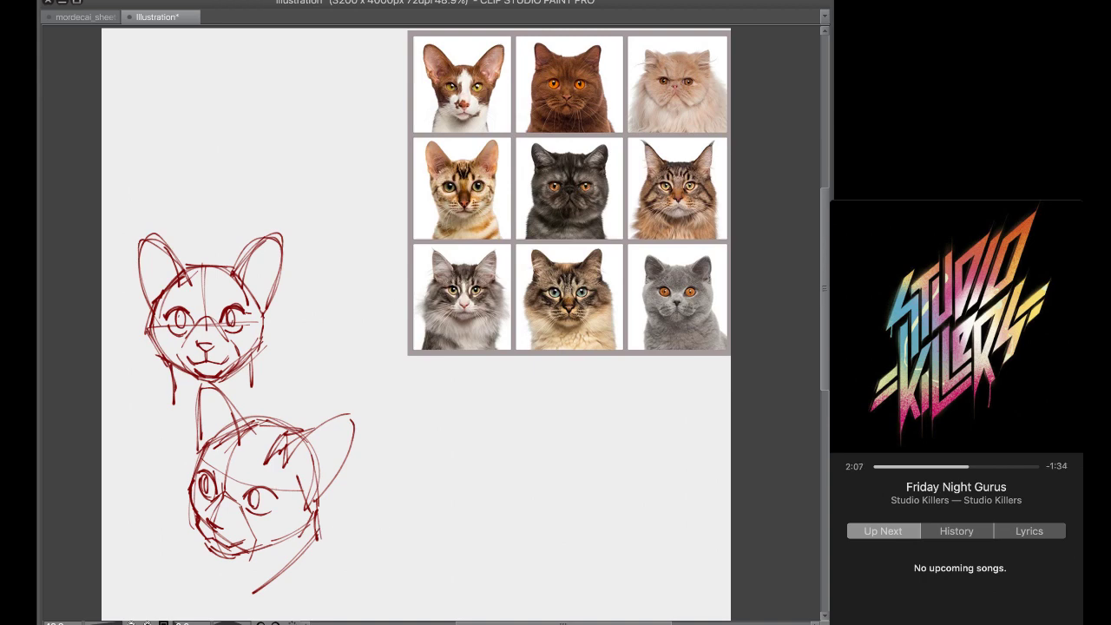
# Switch to the music player, hide the Up Next list and pause the song
pyautogui.press('super+Tab')
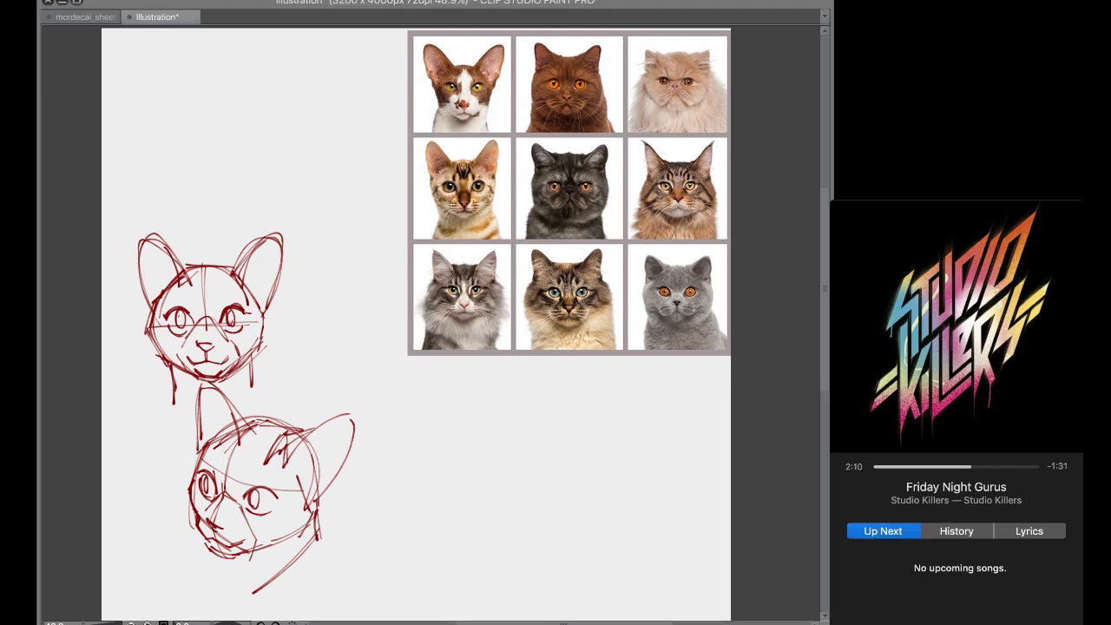
pyautogui.press('super+Tab')
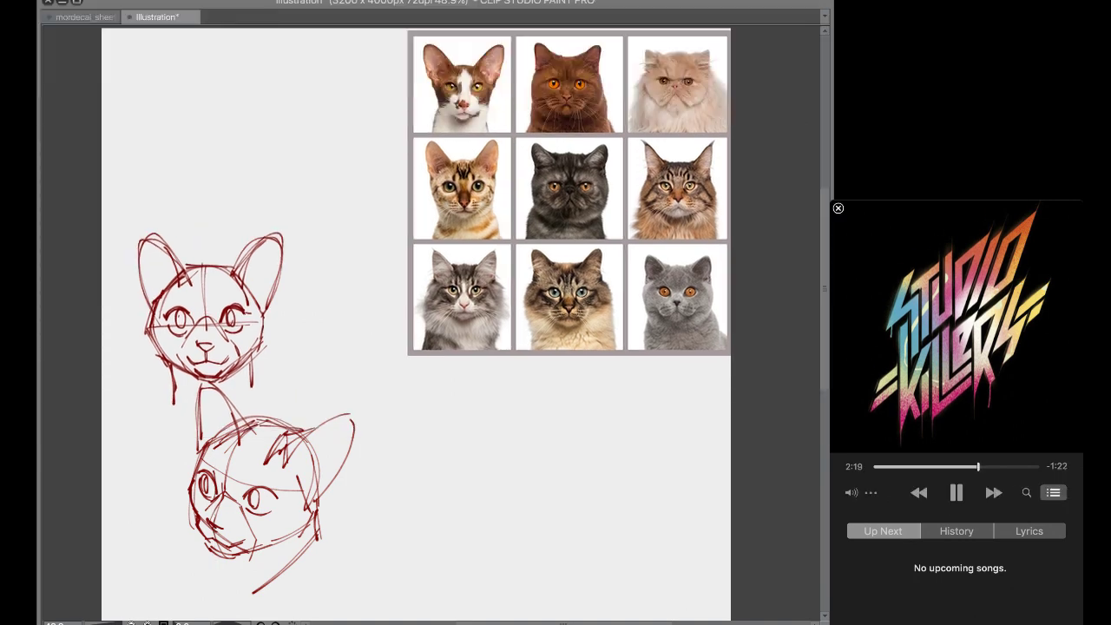
pyautogui.click(1053, 493)
pyautogui.click(957, 492)
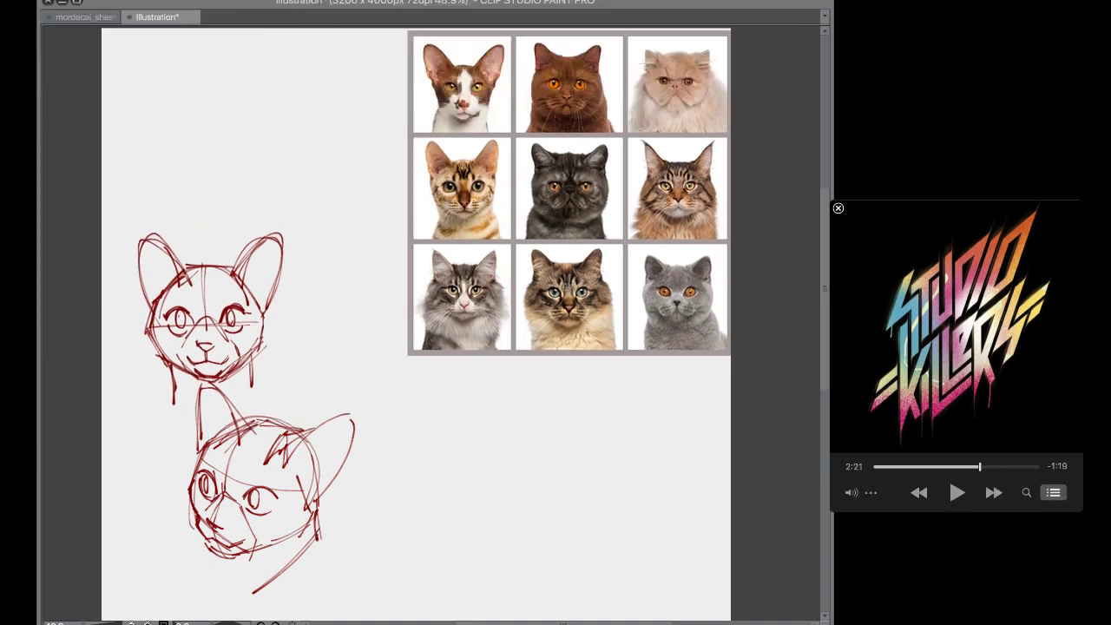
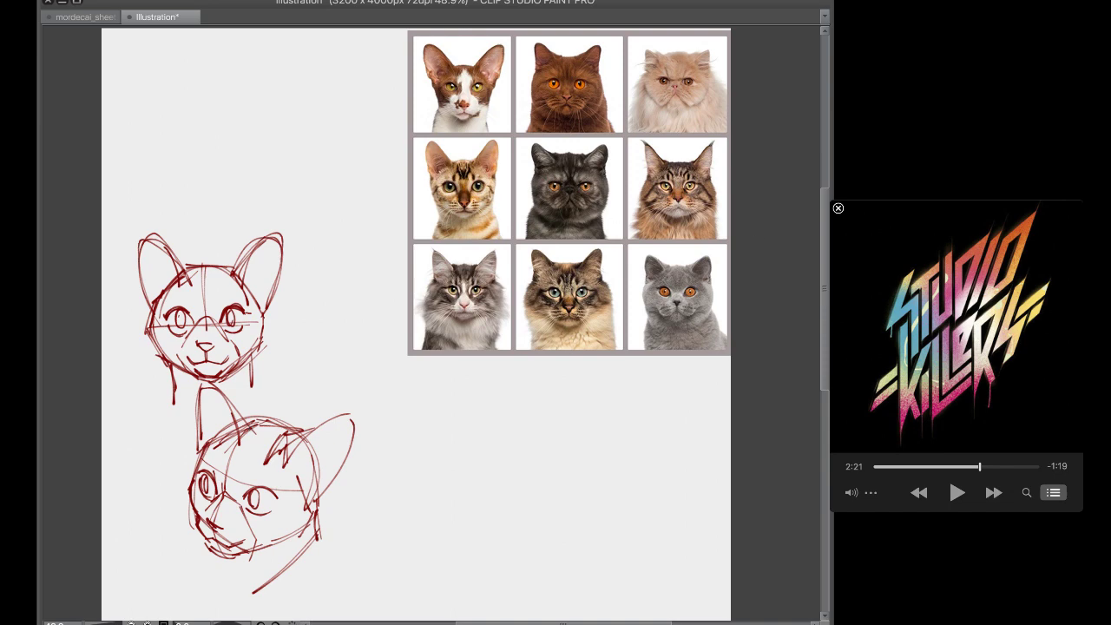
# Clear both head sketches and draw a larger head circle with a horizontal guideline beside the photos, undoing trial strokes
pyautogui.hotkey('ctrl', 'z')
pyautogui.press('Delete')
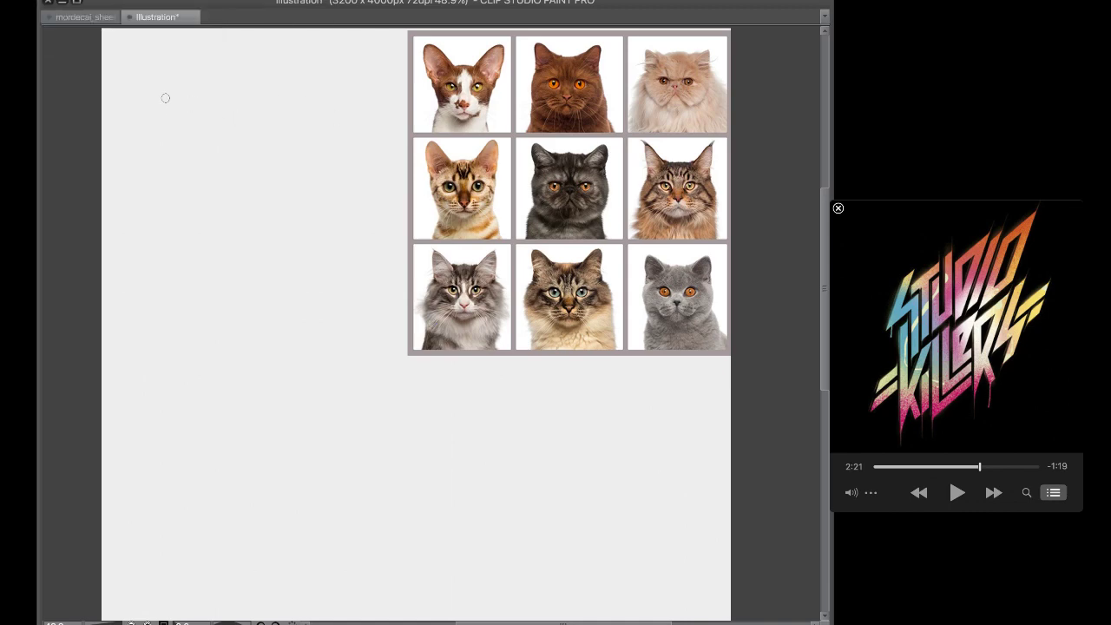
pyautogui.moveTo(148, 122); pyautogui.dragTo(248, 137)
pyautogui.hotkey('ctrl', 'z')
pyautogui.moveTo(148, 146)
pyautogui.mouseDown()
pyautogui.moveTo(260, 150)
pyautogui.moveTo(154, 145)
pyautogui.moveTo(260, 151)
pyautogui.moveTo(161, 147)
pyautogui.moveTo(195, 219)
pyautogui.moveTo(245, 218)
pyautogui.moveTo(264, 165)
pyautogui.mouseUp()
pyautogui.hotkey('ctrl', 'z')
pyautogui.hotkey('ctrl', 'z')
pyautogui.hotkey('ctrl', 'z')
pyautogui.hotkey('ctrl', 'z')
pyautogui.hotkey('ctrl', 'z')
pyautogui.hotkey('ctrl', 'z')
pyautogui.hotkey('ctrl', 'z')
pyautogui.moveTo(222, 108)
pyautogui.mouseDown()
pyautogui.moveTo(148, 181)
pyautogui.moveTo(259, 105)
pyautogui.moveTo(276, 137)
pyautogui.mouseUp()
pyautogui.hotkey('ctrl', 'z')
pyautogui.hotkey('ctrl', 'z')
pyautogui.moveTo(139, 172)
pyautogui.mouseDown()
pyautogui.moveTo(289, 176)
pyautogui.moveTo(224, 173)
pyautogui.mouseUp()
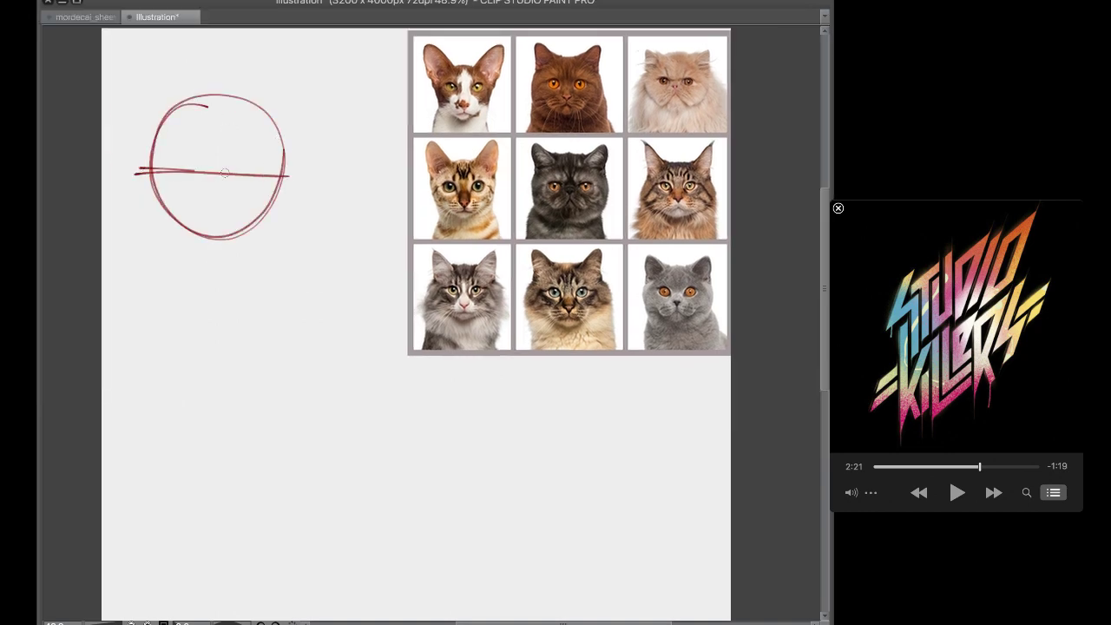
# Add a vertical centre guideline, a rounded muzzle outline and two round eyes to the new head circle
pyautogui.moveTo(217, 94); pyautogui.dragTo(216, 232)
pyautogui.moveTo(200, 174)
pyautogui.mouseDown()
pyautogui.moveTo(237, 183)
pyautogui.moveTo(197, 202)
pyautogui.moveTo(225, 220)
pyautogui.moveTo(223, 205)
pyautogui.moveTo(248, 183)
pyautogui.mouseUp()
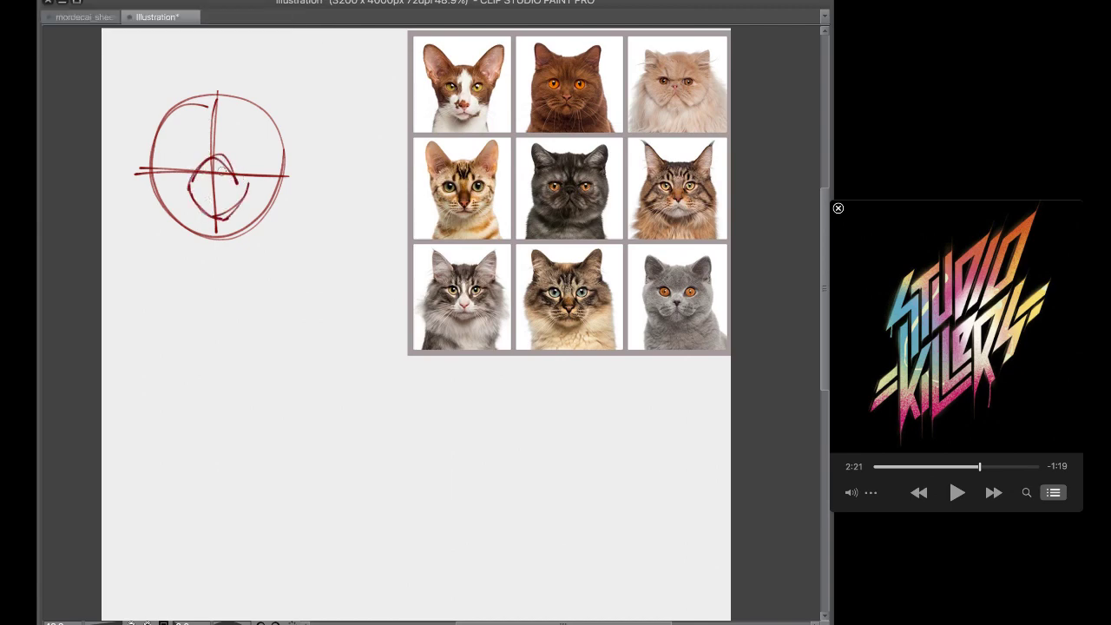
pyautogui.moveTo(188, 143)
pyautogui.mouseDown()
pyautogui.moveTo(198, 163)
pyautogui.moveTo(236, 174)
pyautogui.mouseUp()
# Redraw the left ear as a taller shape and add forehead lines running down to both eyes
pyautogui.moveTo(187, 97); pyautogui.dragTo(139, 172)
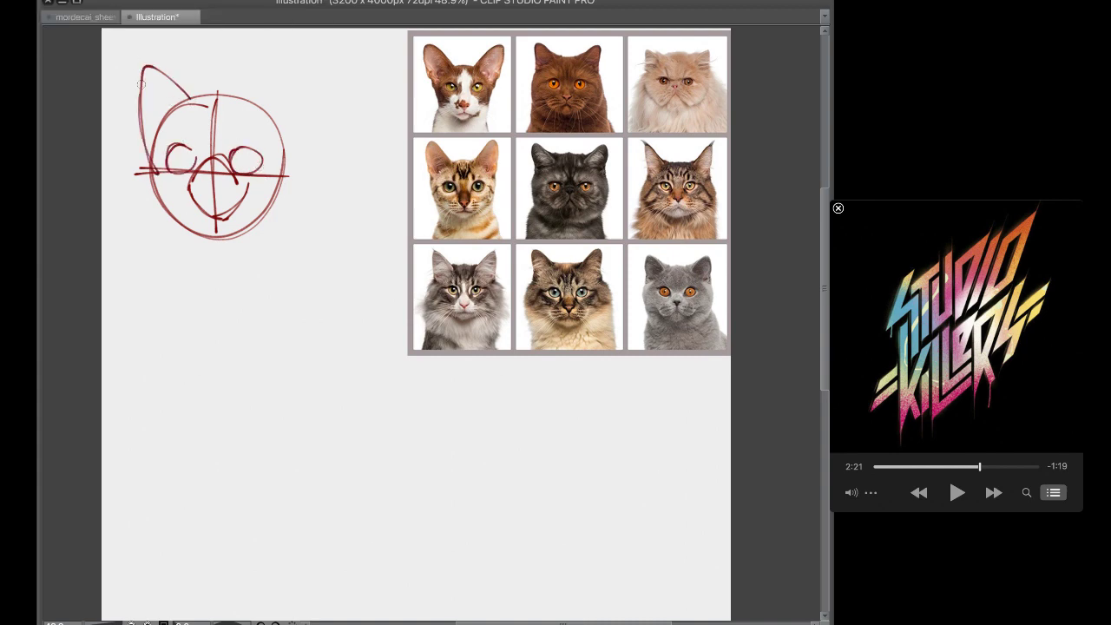
pyautogui.hotkey('ctrl', 'z')
pyautogui.moveTo(206, 106)
pyautogui.mouseDown()
pyautogui.moveTo(150, 55)
pyautogui.moveTo(192, 107)
pyautogui.moveTo(191, 165)
pyautogui.mouseUp()
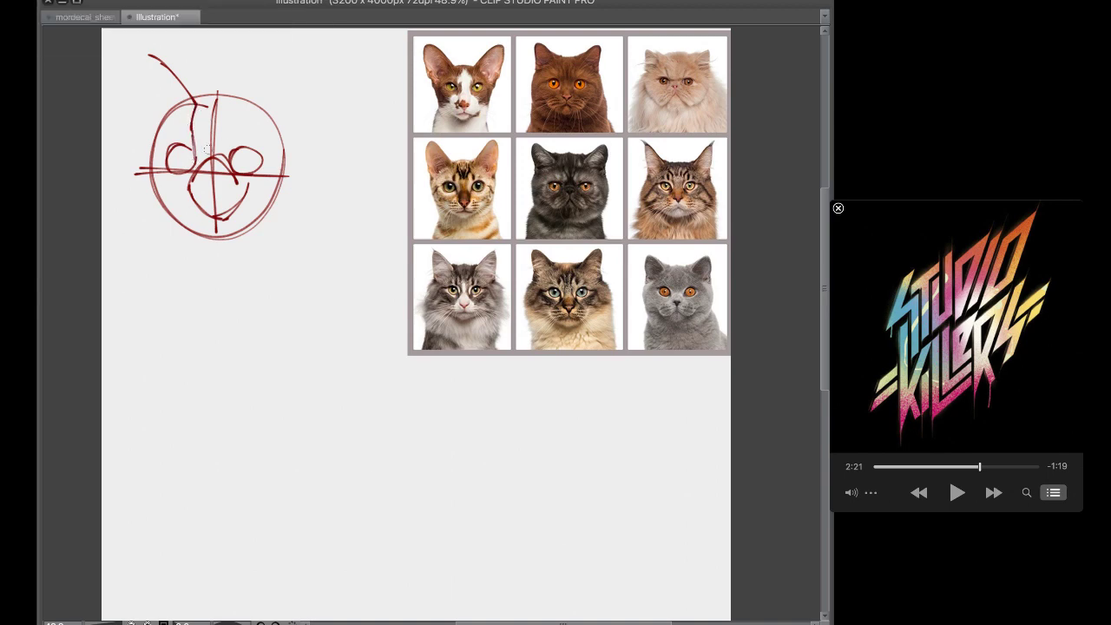
pyautogui.moveTo(243, 104); pyautogui.dragTo(233, 158)
pyautogui.moveTo(156, 146); pyautogui.dragTo(160, 155)
pyautogui.moveTo(148, 56)
pyautogui.mouseDown()
pyautogui.moveTo(131, 100)
pyautogui.moveTo(144, 160)
pyautogui.moveTo(166, 157)
pyautogui.moveTo(174, 105)
pyautogui.mouseUp()
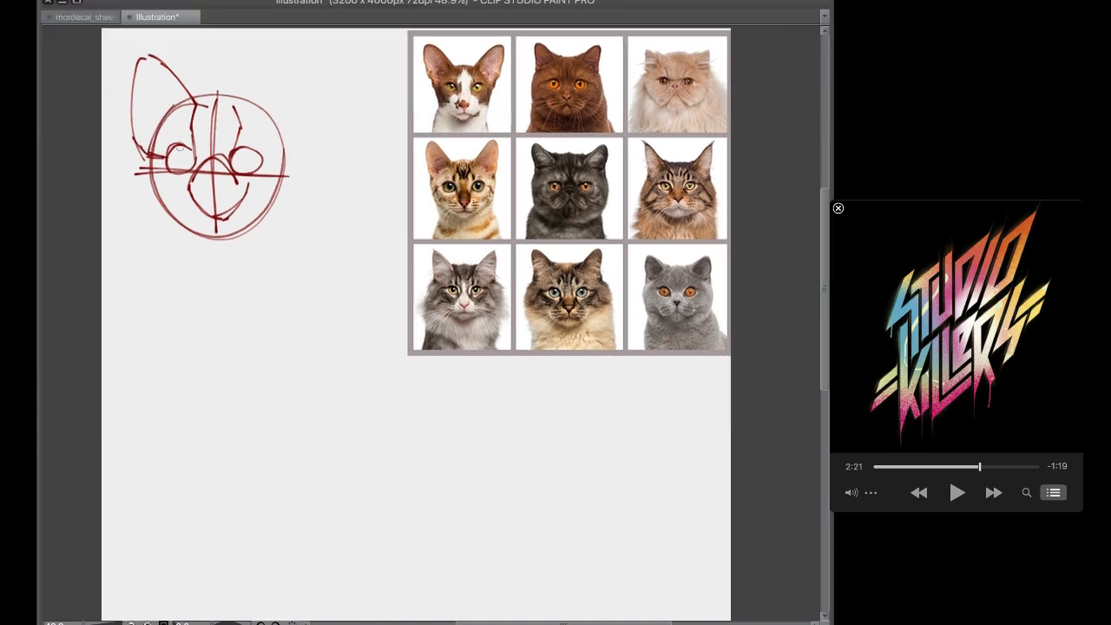
# Strengthen the left ear's inner edge and draw the top line of the cat's head, undoing rejected strokes
pyautogui.moveTo(162, 61); pyautogui.dragTo(185, 118)
pyautogui.press('super+z')
pyautogui.moveTo(160, 59)
pyautogui.mouseDown()
pyautogui.moveTo(187, 110)
pyautogui.moveTo(198, 88)
pyautogui.moveTo(243, 96)
pyautogui.moveTo(210, 88)
pyautogui.moveTo(239, 92)
pyautogui.mouseUp()
pyautogui.press('super+z')
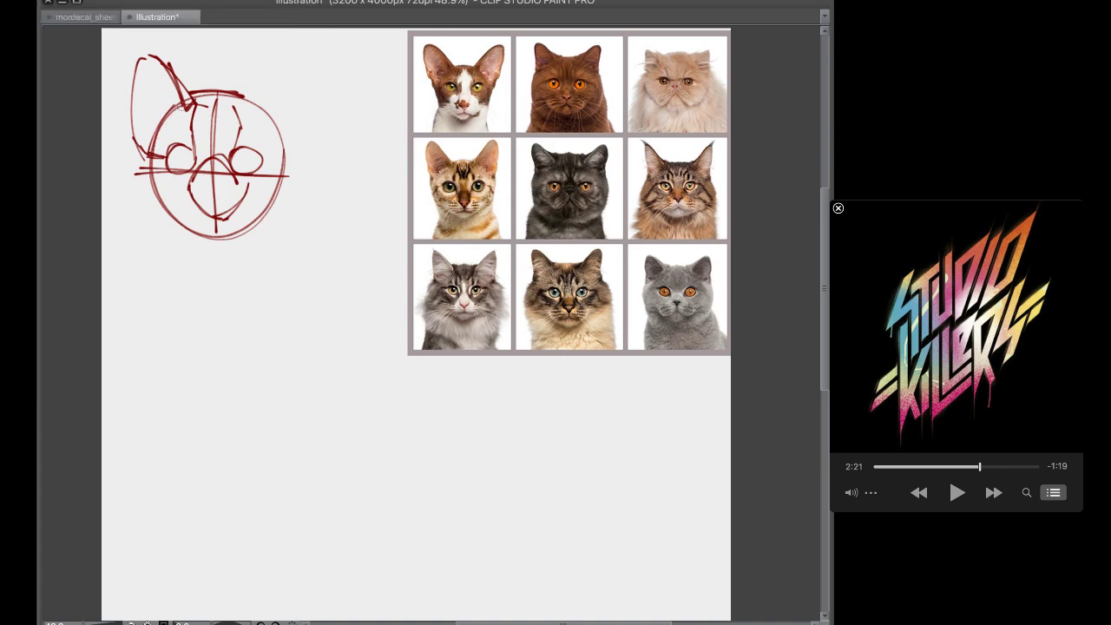
# Add angular brow and cheek lines around the left eye and reinforce the left side of the head
pyautogui.moveTo(181, 106)
pyautogui.mouseDown()
pyautogui.moveTo(160, 134)
pyautogui.moveTo(160, 119)
pyautogui.moveTo(150, 184)
pyautogui.mouseUp()
pyautogui.moveTo(136, 141); pyautogui.dragTo(158, 221)
pyautogui.moveTo(141, 164)
pyautogui.mouseDown()
pyautogui.moveTo(153, 211)
pyautogui.moveTo(149, 196)
pyautogui.moveTo(212, 181)
pyautogui.moveTo(163, 168)
pyautogui.moveTo(192, 170)
pyautogui.moveTo(178, 134)
pyautogui.moveTo(193, 153)
pyautogui.mouseUp()
pyautogui.press('super+z')
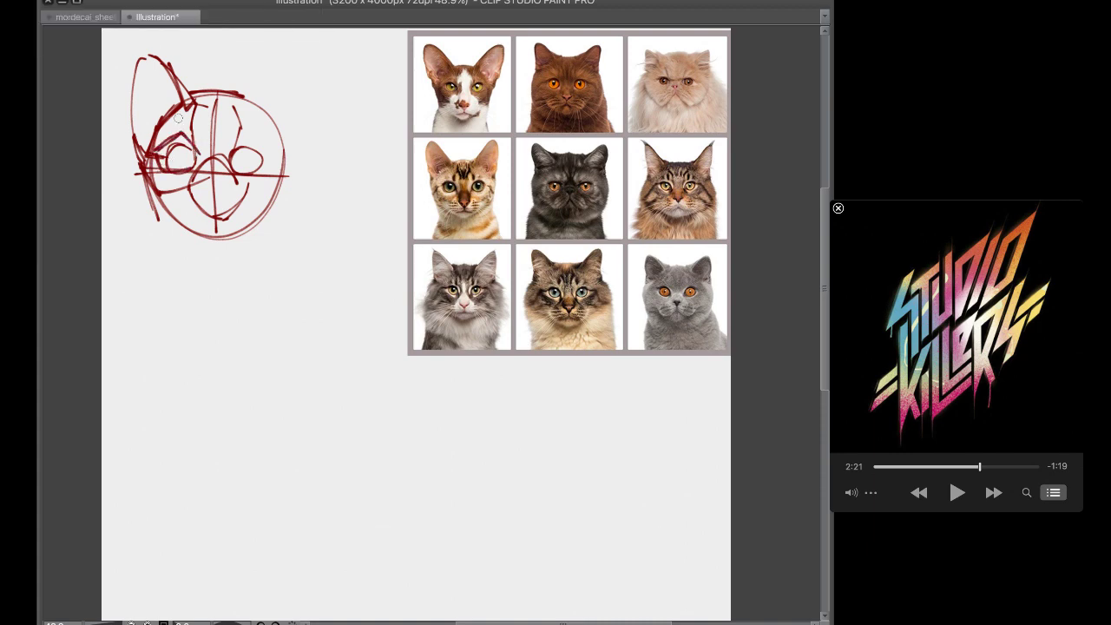
pyautogui.moveTo(184, 106); pyautogui.dragTo(171, 137)
pyautogui.moveTo(157, 221)
pyautogui.mouseDown()
pyautogui.moveTo(161, 187)
pyautogui.moveTo(175, 225)
pyautogui.moveTo(144, 185)
pyautogui.moveTo(172, 229)
pyautogui.moveTo(193, 231)
pyautogui.moveTo(170, 209)
pyautogui.moveTo(196, 227)
pyautogui.mouseUp()
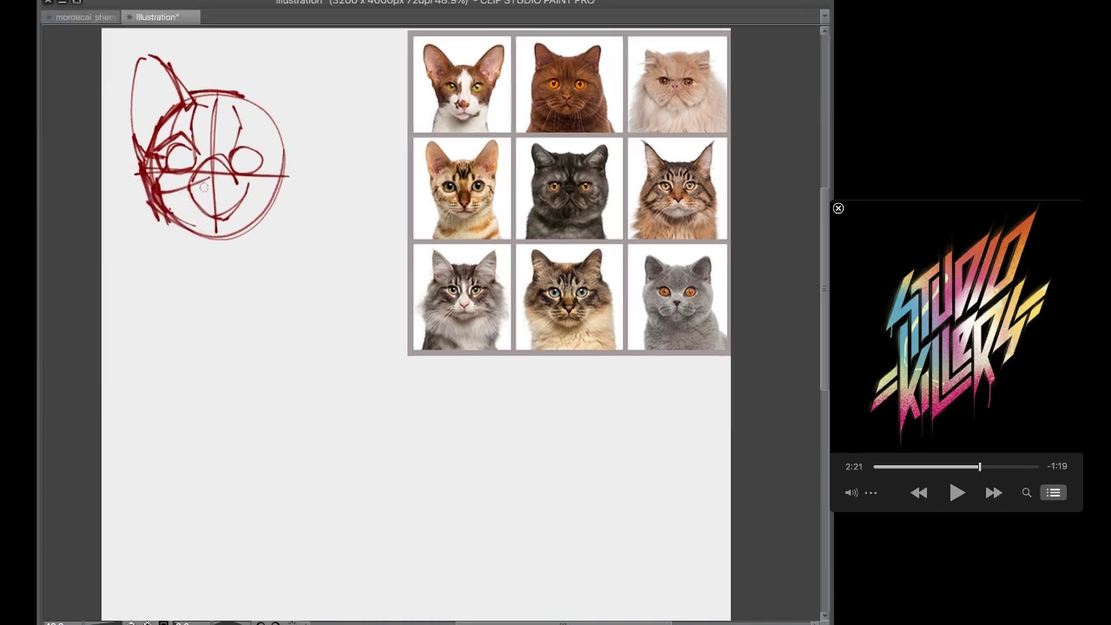
# Draw the angular nose shape where the guidelines cross, with short lines towards the eyes
pyautogui.moveTo(203, 186)
pyautogui.mouseDown()
pyautogui.moveTo(229, 179)
pyautogui.moveTo(206, 180)
pyautogui.moveTo(219, 182)
pyautogui.moveTo(211, 194)
pyautogui.mouseUp()
pyautogui.press('super+z')
pyautogui.moveTo(199, 170)
pyautogui.mouseDown()
pyautogui.moveTo(210, 196)
pyautogui.moveTo(225, 184)
pyautogui.moveTo(201, 205)
pyautogui.mouseUp()
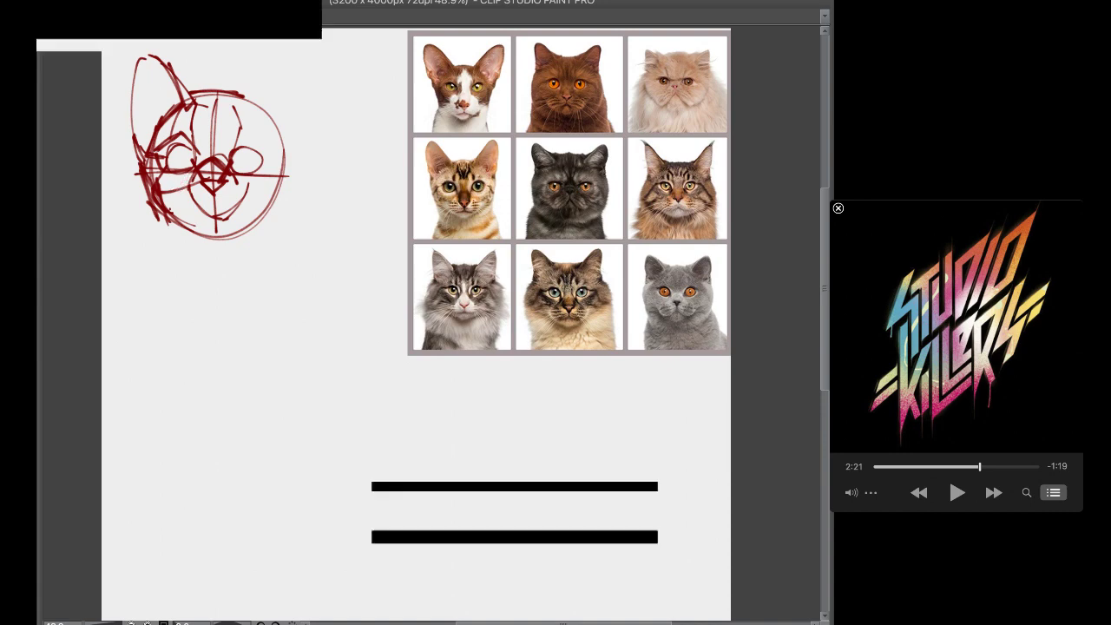
pyautogui.moveTo(184, 174); pyautogui.dragTo(205, 180)
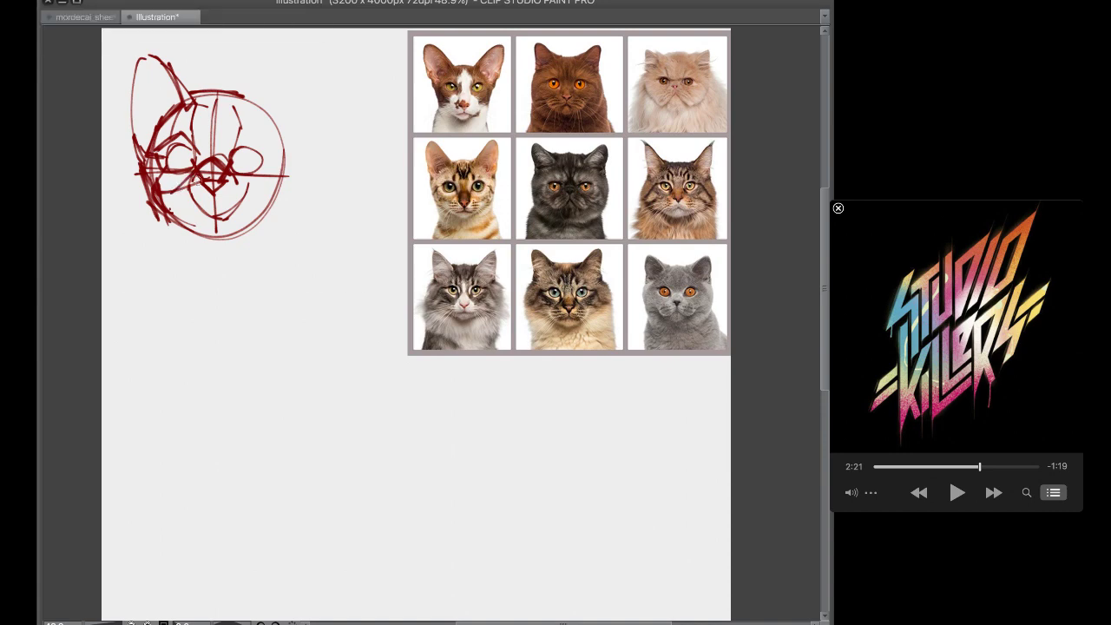
# Draw the angular mouth and muzzle lines and reinforce the chin and lower jaw
pyautogui.moveTo(182, 199); pyautogui.dragTo(199, 217)
pyautogui.moveTo(191, 180)
pyautogui.mouseDown()
pyautogui.moveTo(179, 192)
pyautogui.moveTo(199, 217)
pyautogui.moveTo(217, 203)
pyautogui.moveTo(235, 211)
pyautogui.moveTo(244, 190)
pyautogui.moveTo(235, 193)
pyautogui.mouseUp()
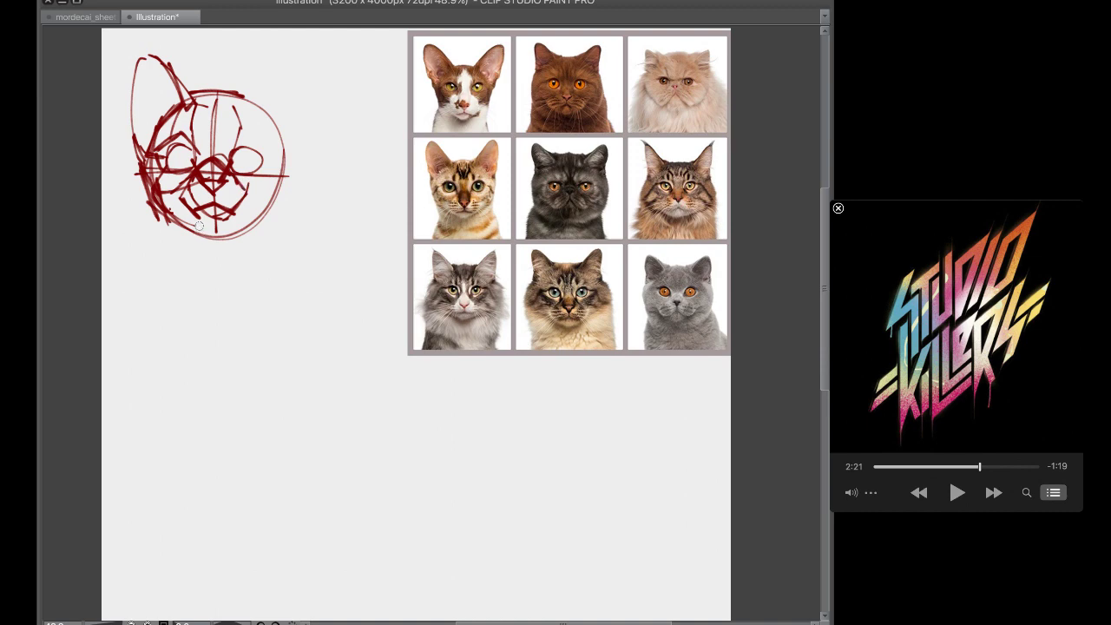
pyautogui.moveTo(199, 226)
pyautogui.mouseDown()
pyautogui.moveTo(230, 218)
pyautogui.moveTo(180, 225)
pyautogui.moveTo(208, 233)
pyautogui.mouseUp()
pyautogui.moveTo(283, 199); pyautogui.dragTo(224, 234)
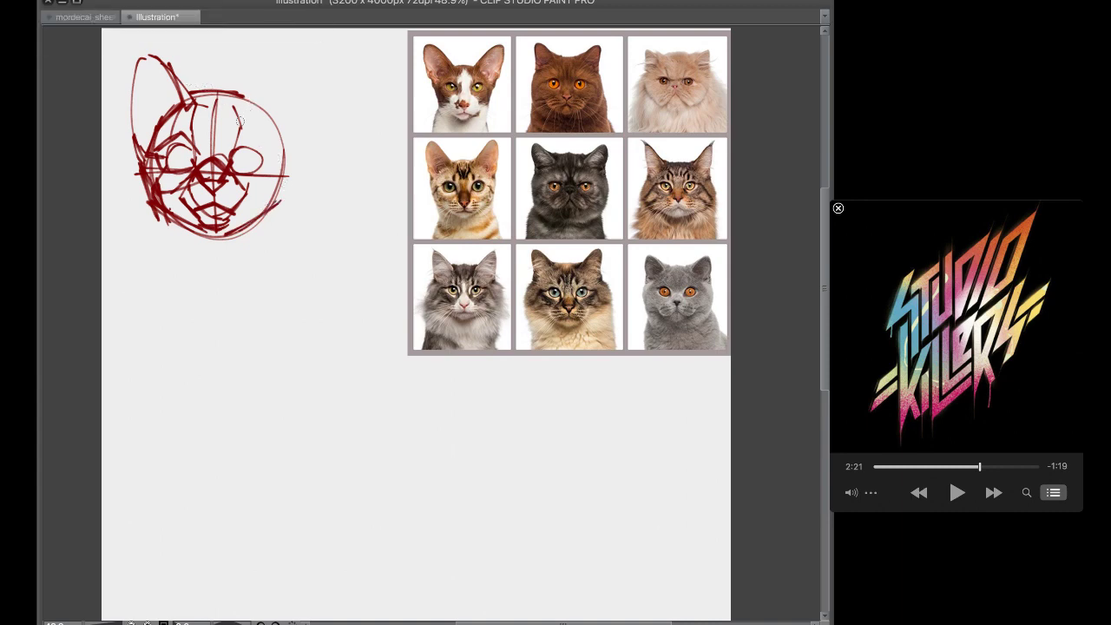
# Draw the tall right ear to match the left one and add brow lines around the right eye
pyautogui.moveTo(237, 113); pyautogui.dragTo(280, 81)
pyautogui.moveTo(242, 119)
pyautogui.mouseDown()
pyautogui.moveTo(297, 59)
pyautogui.moveTo(290, 153)
pyautogui.mouseUp()
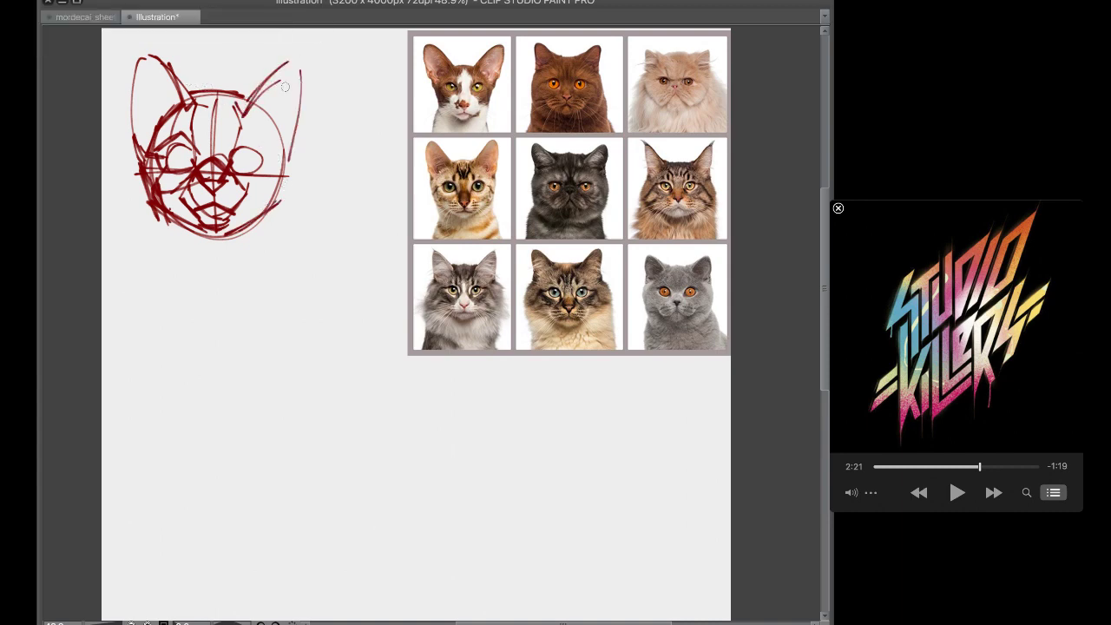
pyautogui.moveTo(274, 71); pyautogui.dragTo(287, 162)
pyautogui.moveTo(233, 103); pyautogui.dragTo(275, 61)
pyautogui.moveTo(288, 123); pyautogui.dragTo(260, 167)
pyautogui.moveTo(248, 113)
pyautogui.mouseDown()
pyautogui.moveTo(274, 160)
pyautogui.moveTo(236, 188)
pyautogui.moveTo(286, 167)
pyautogui.moveTo(248, 133)
pyautogui.moveTo(262, 151)
pyautogui.mouseUp()
# Add forehead construction lines between the eyes and a second line inside the right ear
pyautogui.moveTo(193, 130)
pyautogui.mouseDown()
pyautogui.moveTo(193, 147)
pyautogui.moveTo(239, 143)
pyautogui.moveTo(243, 117)
pyautogui.moveTo(211, 149)
pyautogui.moveTo(230, 156)
pyautogui.mouseUp()
pyautogui.press('super+z')
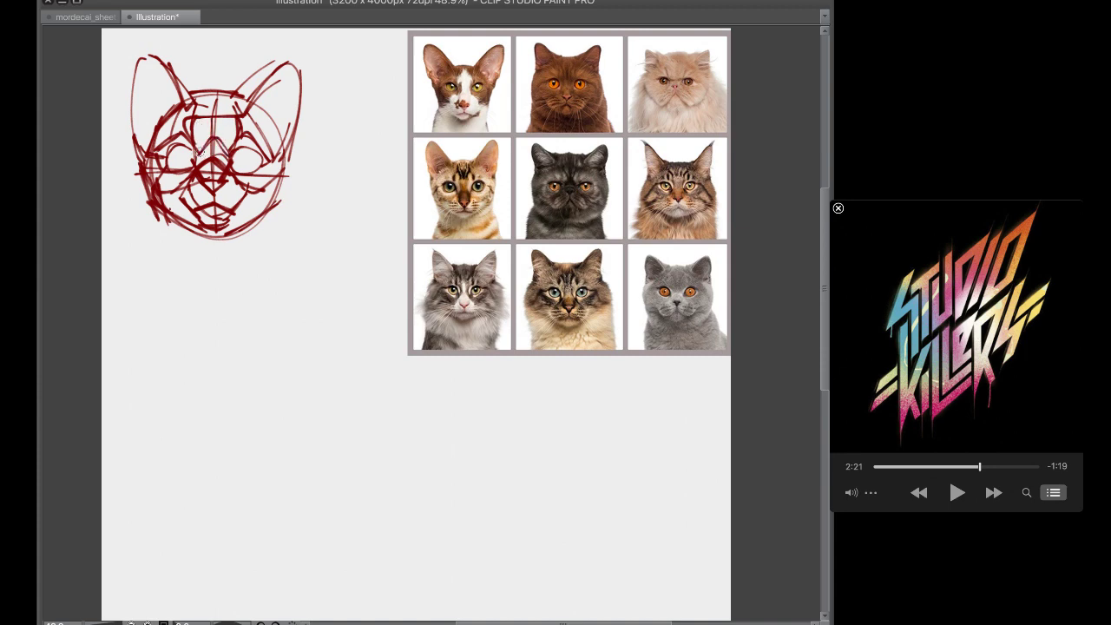
pyautogui.moveTo(220, 106); pyautogui.dragTo(223, 153)
pyautogui.moveTo(257, 102); pyautogui.dragTo(290, 69)
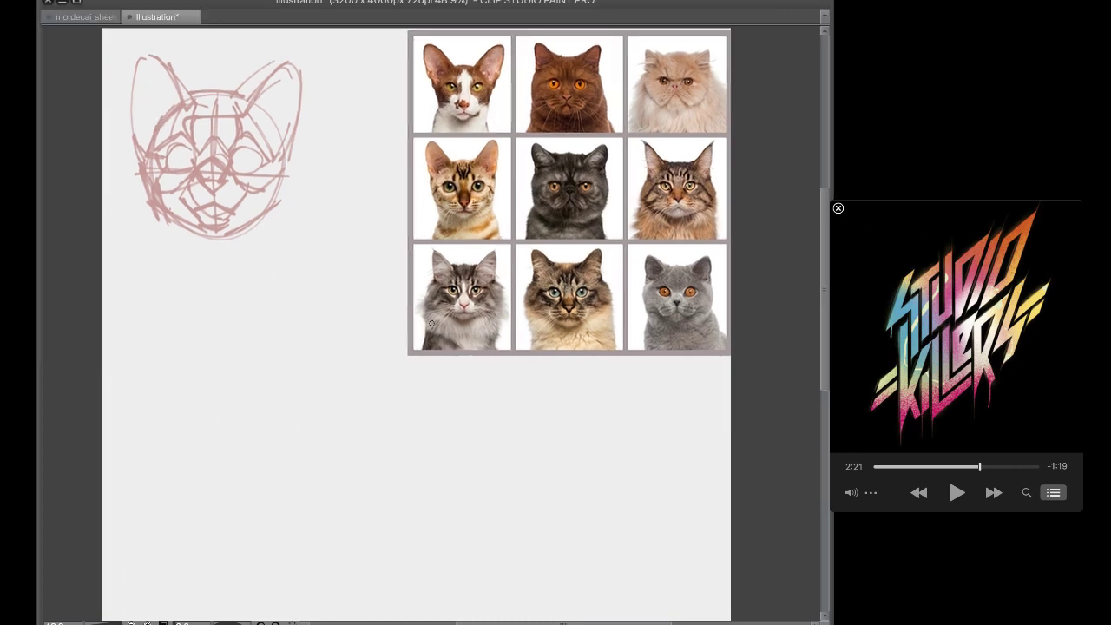
# Draw the left eye's outline in blue over the faded red sketch, undoing rejected strokes
pyautogui.moveTo(162, 155)
pyautogui.mouseDown()
pyautogui.moveTo(180, 142)
pyautogui.moveTo(196, 162)
pyautogui.moveTo(184, 143)
pyautogui.moveTo(200, 164)
pyautogui.moveTo(161, 155)
pyautogui.moveTo(180, 170)
pyautogui.moveTo(196, 164)
pyautogui.mouseUp()
pyautogui.press('super+z')
pyautogui.press('super+z')
pyautogui.press('super+z')
pyautogui.press('super+z')
# Draw an enlarged cat eye study in blue, with curved upper and lower lids, beside the head sketch
pyautogui.moveTo(308, 264)
pyautogui.mouseDown()
pyautogui.moveTo(338, 228)
pyautogui.moveTo(366, 239)
pyautogui.mouseUp()
pyautogui.moveTo(335, 229)
pyautogui.mouseDown()
pyautogui.moveTo(365, 240)
pyautogui.moveTo(312, 265)
pyautogui.moveTo(365, 244)
pyautogui.mouseUp()
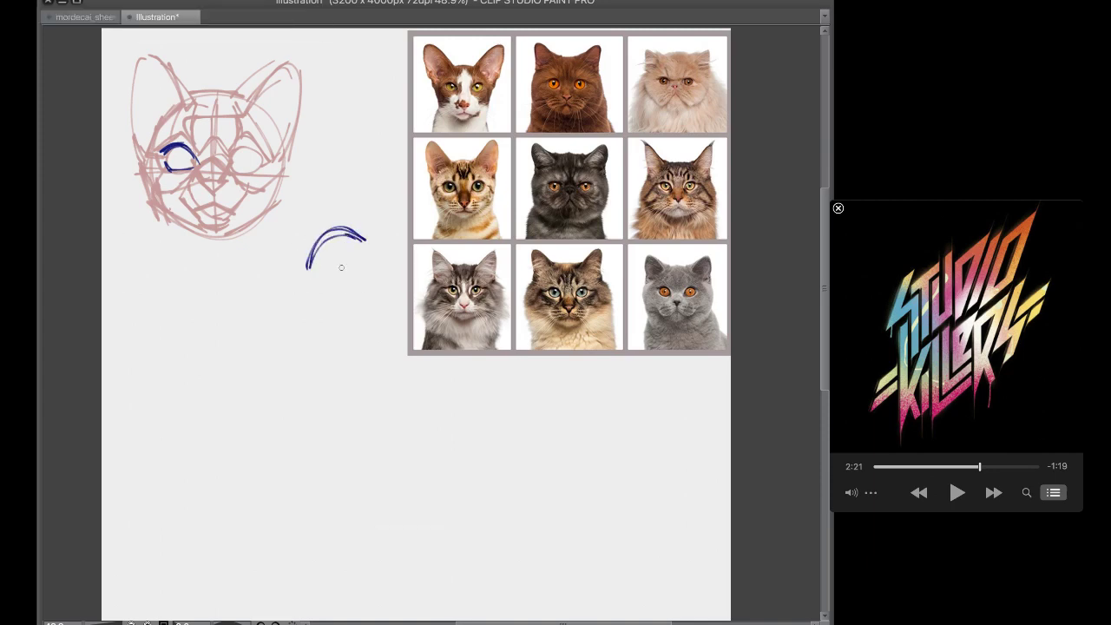
pyautogui.moveTo(314, 283)
pyautogui.mouseDown()
pyautogui.moveTo(337, 289)
pyautogui.moveTo(366, 267)
pyautogui.moveTo(323, 278)
pyautogui.moveTo(348, 235)
pyautogui.moveTo(365, 244)
pyautogui.moveTo(365, 268)
pyautogui.mouseUp()
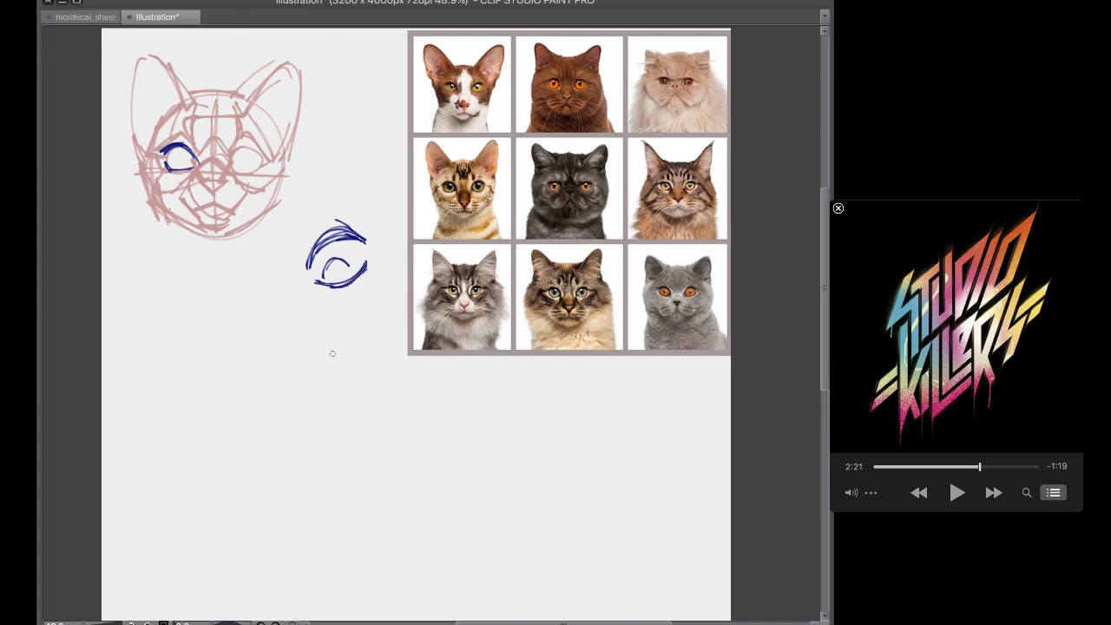
# Draw a round eyeball study below the enlarged eye, with eyelid curves wrapping across it
pyautogui.moveTo(320, 333)
pyautogui.mouseDown()
pyautogui.moveTo(357, 383)
pyautogui.moveTo(305, 343)
pyautogui.mouseUp()
pyautogui.moveTo(307, 396)
pyautogui.mouseDown()
pyautogui.moveTo(369, 388)
pyautogui.moveTo(368, 356)
pyautogui.mouseUp()
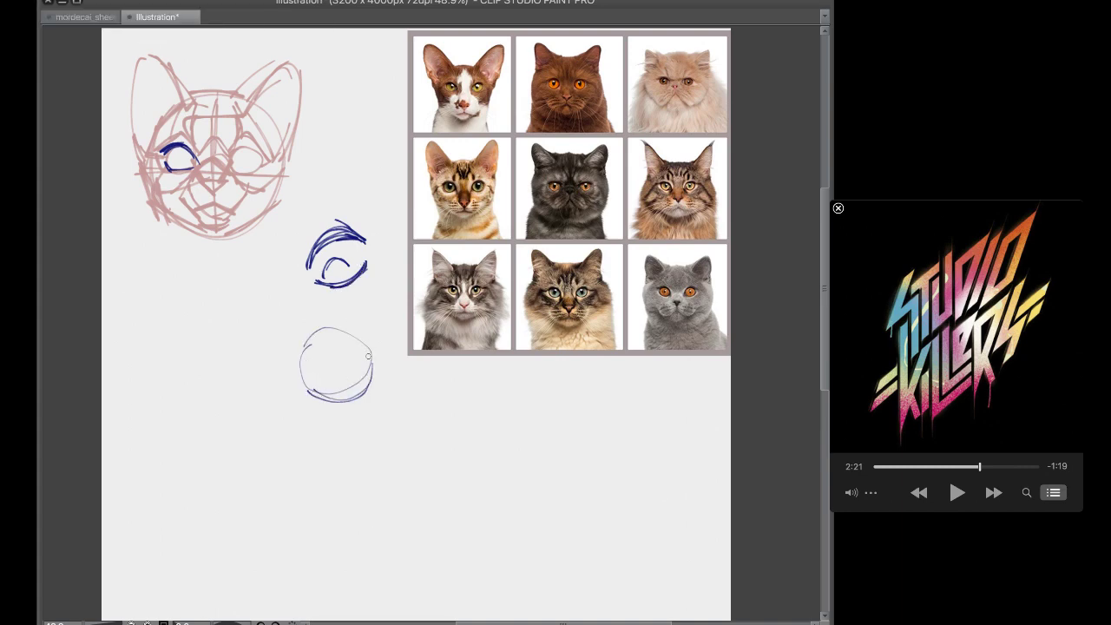
pyautogui.moveTo(303, 386)
pyautogui.mouseDown()
pyautogui.moveTo(339, 352)
pyautogui.moveTo(374, 350)
pyautogui.moveTo(315, 372)
pyautogui.mouseUp()
pyautogui.moveTo(296, 368); pyautogui.dragTo(377, 352)
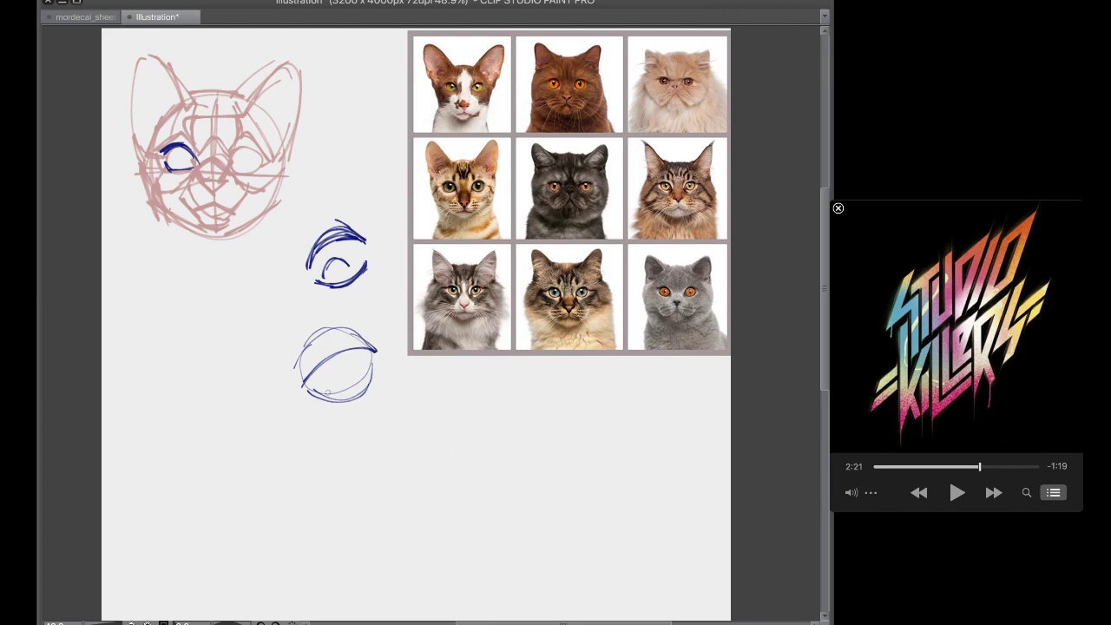
pyautogui.moveTo(324, 393); pyautogui.dragTo(369, 371)
# Undo the eyeball and enlarged eye studies
pyautogui.hotkey('ctrl', 'z')
pyautogui.hotkey('ctrl', 'z')
pyautogui.hotkey('ctrl', 'z')
pyautogui.hotkey('ctrl', 'z')
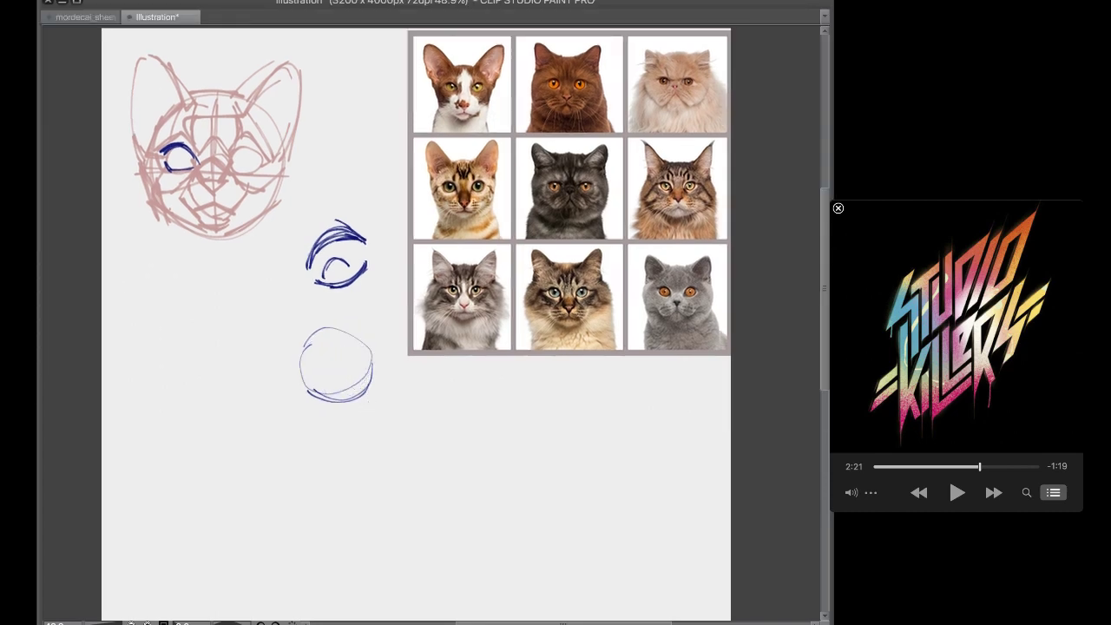
pyautogui.hotkey('ctrl', 'z')
pyautogui.hotkey('ctrl', 'z')
pyautogui.hotkey('ctrl', 'z')
pyautogui.hotkey('ctrl', 'z')
pyautogui.hotkey('ctrl', 'z')
pyautogui.hotkey('ctrl', 'z')
pyautogui.hotkey('ctrl', 'z')
pyautogui.hotkey('ctrl', 'z')
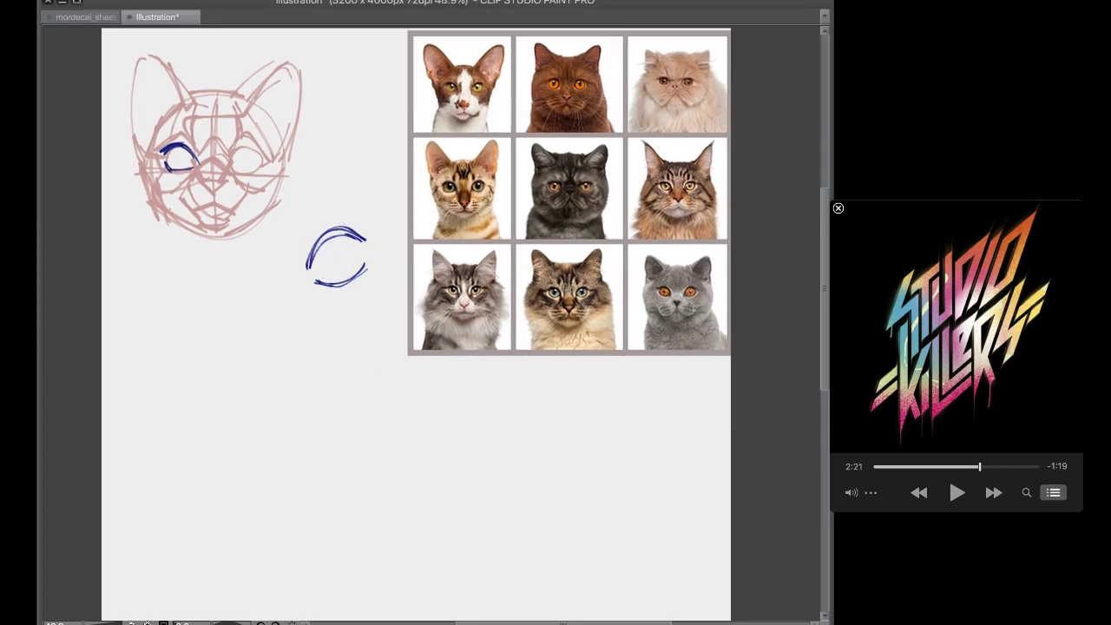
pyautogui.hotkey('ctrl', 'z')
pyautogui.hotkey('ctrl', 'z')
pyautogui.hotkey('ctrl', 'z')
pyautogui.hotkey('ctrl', 'z')
# Try another enlarged eye study with an arched upper lid beside the head, and undo it
pyautogui.moveTo(298, 269)
pyautogui.mouseDown()
pyautogui.moveTo(361, 252)
pyautogui.moveTo(301, 278)
pyautogui.moveTo(311, 248)
pyautogui.moveTo(302, 284)
pyautogui.moveTo(357, 261)
pyautogui.mouseUp()
pyautogui.hotkey('ctrl', 'z')
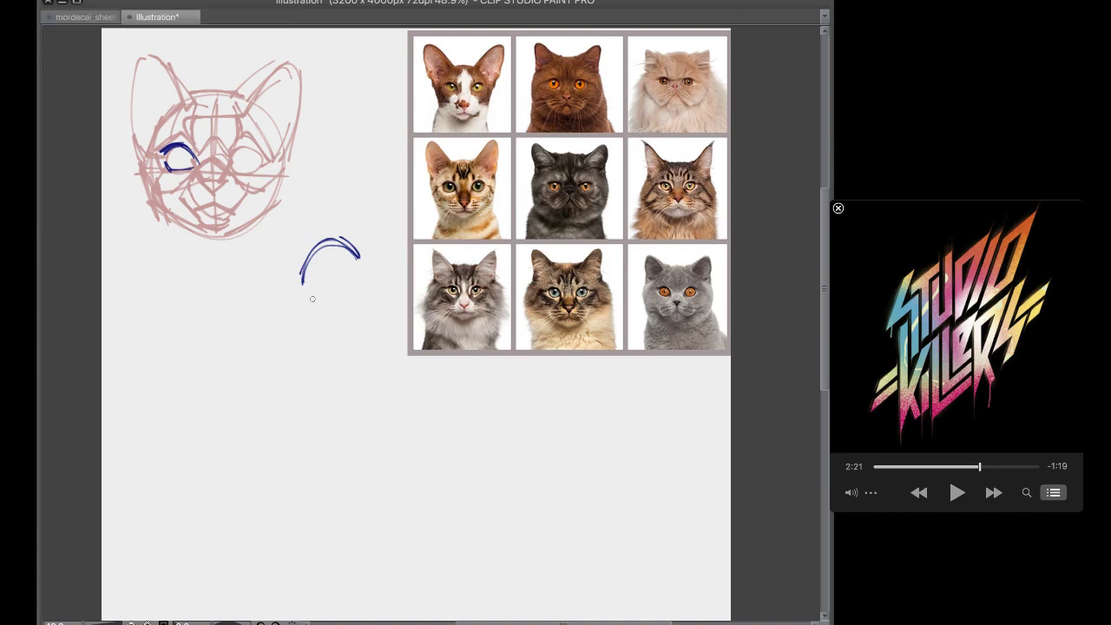
pyautogui.moveTo(311, 297); pyautogui.dragTo(359, 287)
pyautogui.press('super+z')
pyautogui.hotkey('ctrl', 'z')
pyautogui.hotkey('ctrl', 'z')
pyautogui.hotkey('ctrl', 'z')
pyautogui.hotkey('ctrl', 'z')
pyautogui.hotkey('ctrl', 'z')
# Ink the left forehead marking and the top edge of the nose in blue, undoing trial strokes
pyautogui.moveTo(195, 114)
pyautogui.mouseDown()
pyautogui.moveTo(200, 180)
pyautogui.moveTo(214, 193)
pyautogui.moveTo(226, 179)
pyautogui.moveTo(202, 180)
pyautogui.moveTo(215, 193)
pyautogui.mouseUp()
pyautogui.hotkey('ctrl', 'z')
pyautogui.hotkey('ctrl', 'z')
pyautogui.hotkey('ctrl', 'z')
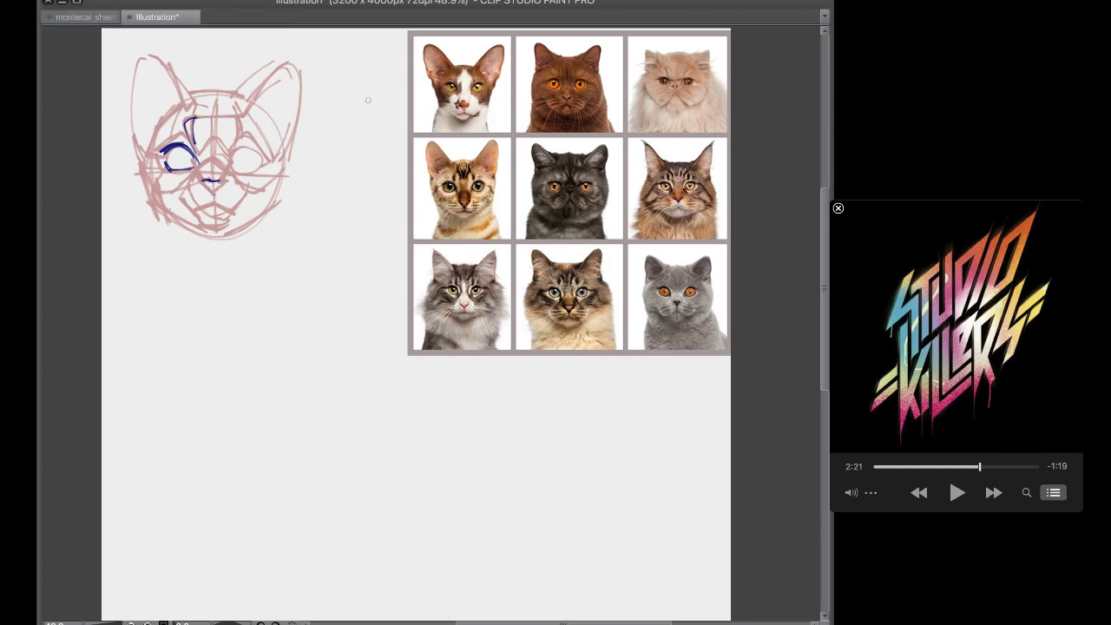
pyautogui.moveTo(368, 105)
pyautogui.mouseDown()
pyautogui.moveTo(340, 106)
pyautogui.moveTo(348, 119)
pyautogui.moveTo(373, 100)
pyautogui.mouseUp()
pyautogui.hotkey('ctrl', 'z')
pyautogui.hotkey('ctrl', 'z')
# Complete the blue nose and draw the right eye's upper lid, undoing trial strokes beside the head
pyautogui.moveTo(201, 180)
pyautogui.mouseDown()
pyautogui.moveTo(214, 191)
pyautogui.moveTo(229, 178)
pyautogui.mouseUp()
pyautogui.moveTo(343, 251)
pyautogui.mouseDown()
pyautogui.moveTo(311, 252)
pyautogui.moveTo(339, 260)
pyautogui.mouseUp()
pyautogui.moveTo(288, 312)
pyautogui.mouseDown()
pyautogui.moveTo(281, 356)
pyautogui.moveTo(286, 368)
pyautogui.moveTo(283, 357)
pyautogui.moveTo(310, 365)
pyautogui.mouseUp()
pyautogui.hotkey('ctrl', 'z')
pyautogui.hotkey('ctrl', 'z')
pyautogui.hotkey('ctrl', 'z')
pyautogui.hotkey('ctrl', 'z')
pyautogui.hotkey('ctrl', 'z')
pyautogui.moveTo(231, 161); pyautogui.dragTo(265, 153)
# Draw an enlarged eye study with lids, iris and pointed inner corner in blue below the head
pyautogui.moveTo(245, 309)
pyautogui.mouseDown()
pyautogui.moveTo(299, 318)
pyautogui.moveTo(247, 311)
pyautogui.mouseUp()
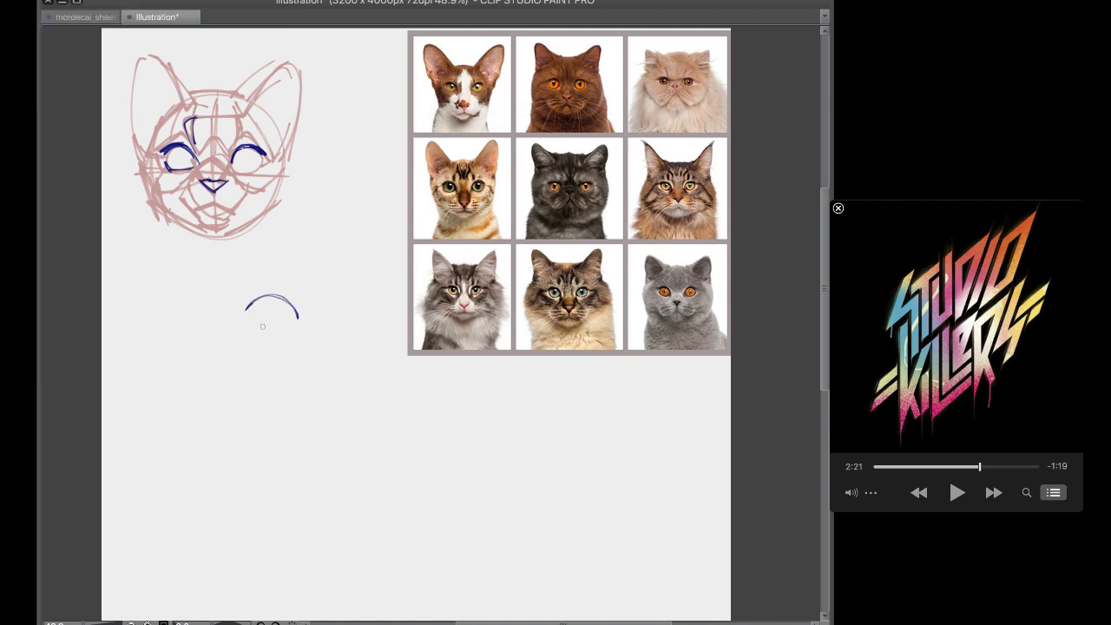
pyautogui.moveTo(252, 326); pyautogui.dragTo(297, 330)
pyautogui.moveTo(301, 278); pyautogui.dragTo(301, 355)
pyautogui.press('super+z')
pyautogui.moveTo(270, 295)
pyautogui.mouseDown()
pyautogui.moveTo(298, 316)
pyautogui.moveTo(243, 312)
pyautogui.moveTo(285, 304)
pyautogui.moveTo(252, 309)
pyautogui.moveTo(285, 301)
pyautogui.moveTo(267, 296)
pyautogui.moveTo(303, 330)
pyautogui.mouseUp()
pyautogui.press('super+z')
pyautogui.press('super+z')
pyautogui.press('super+z')
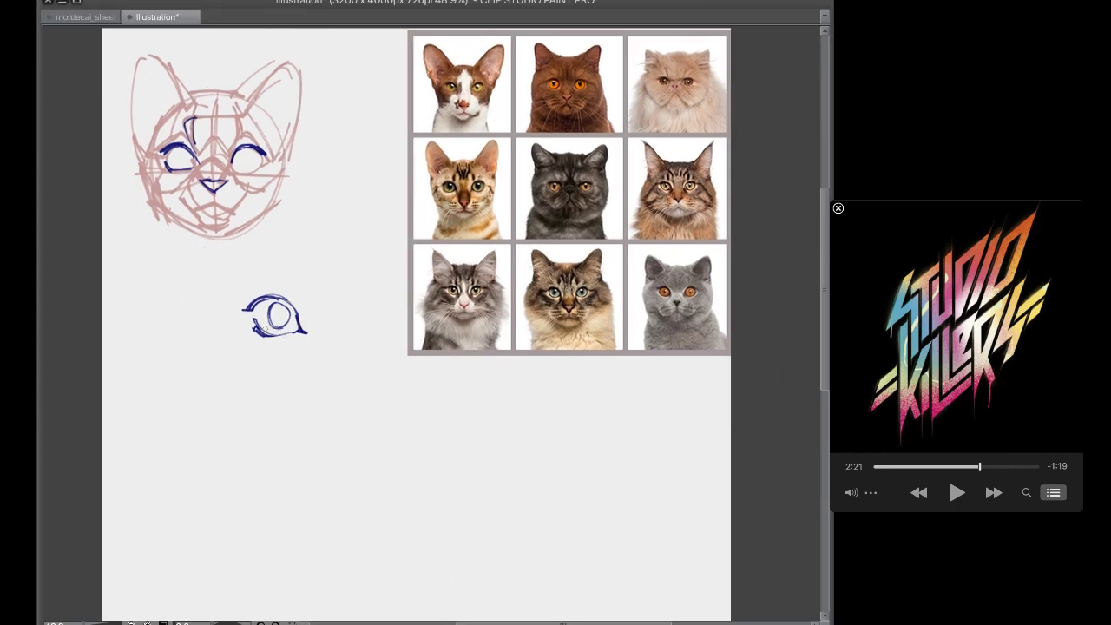
# Undo the enlarged eye study below the head
pyautogui.press('super+z')
pyautogui.press('super+z')
pyautogui.press('super+z')
pyautogui.press('super+z')
pyautogui.press('super+z')
pyautogui.press('super+z')
pyautogui.press('super+z')
pyautogui.press('super+z')
pyautogui.press('super+z')
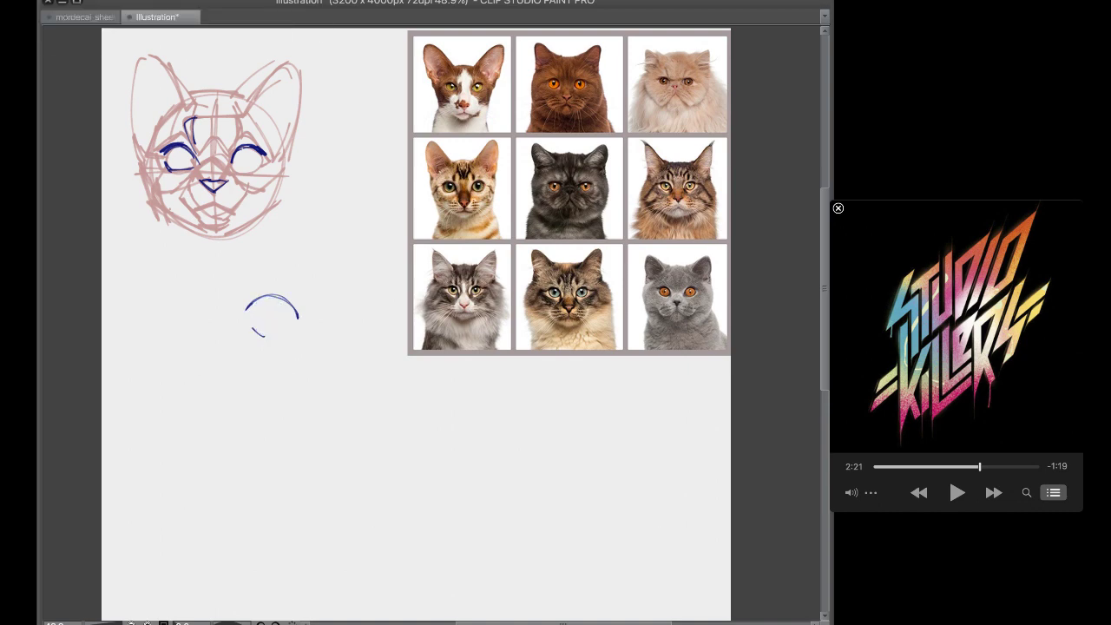
pyautogui.press('super+z')
# Finish the left eye in blue with a lower lid and an iris with pupil, undoing rejected strokes
pyautogui.moveTo(168, 171); pyautogui.dragTo(200, 170)
pyautogui.moveTo(179, 152)
pyautogui.mouseDown()
pyautogui.moveTo(184, 169)
pyautogui.moveTo(186, 149)
pyautogui.mouseUp()
pyautogui.press('super+z')
pyautogui.press('super+z')
pyautogui.press('super+z')
pyautogui.press('super+z')
pyautogui.press('super+z')
pyautogui.press('super+z')
pyautogui.moveTo(183, 148)
pyautogui.mouseDown()
pyautogui.moveTo(183, 167)
pyautogui.moveTo(186, 150)
pyautogui.mouseUp()
# Draw the mouth and chin in blue and outline the left cheek down to the jaw
pyautogui.moveTo(184, 195)
pyautogui.mouseDown()
pyautogui.moveTo(194, 212)
pyautogui.moveTo(216, 202)
pyautogui.moveTo(232, 211)
pyautogui.moveTo(245, 188)
pyautogui.mouseUp()
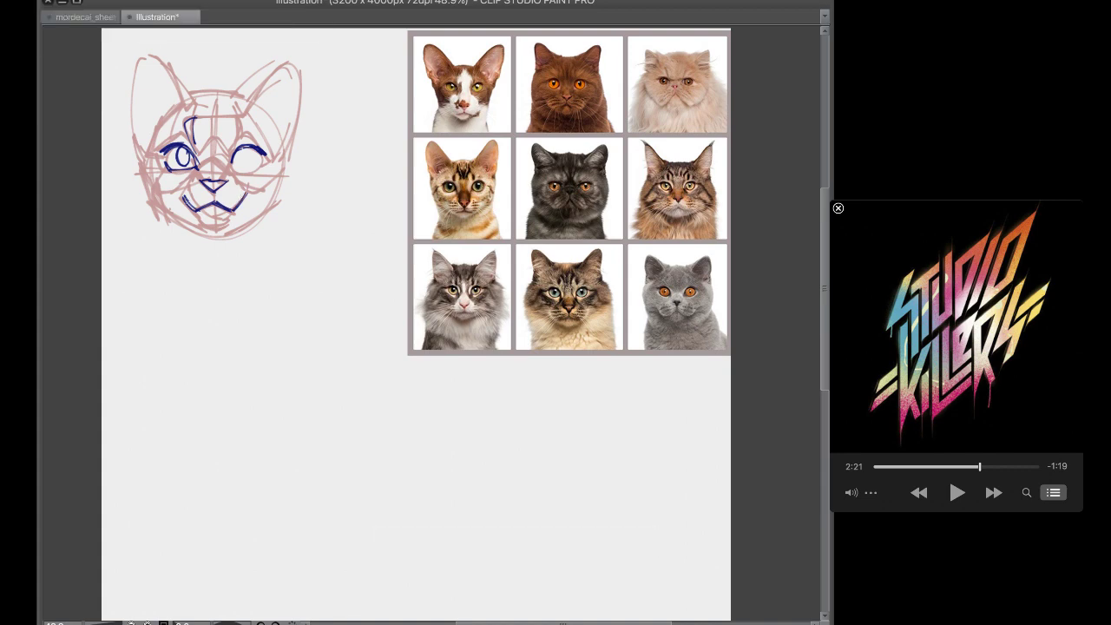
pyautogui.moveTo(215, 188)
pyautogui.mouseDown()
pyautogui.moveTo(223, 228)
pyautogui.moveTo(212, 228)
pyautogui.moveTo(233, 217)
pyautogui.mouseUp()
pyautogui.press('super+z')
pyautogui.moveTo(155, 135)
pyautogui.mouseDown()
pyautogui.moveTo(141, 170)
pyautogui.moveTo(162, 205)
pyautogui.mouseUp()
pyautogui.moveTo(163, 206); pyautogui.dragTo(191, 224)
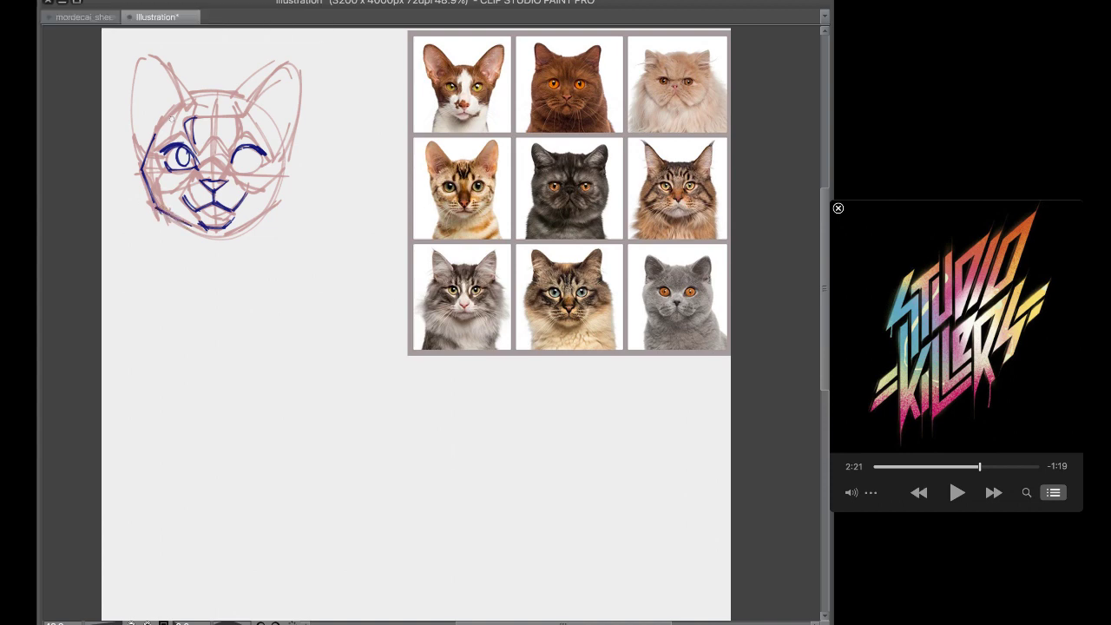
# Add fur tufts at the left ear's inner base and a curved line along its inner edge
pyautogui.moveTo(186, 105)
pyautogui.mouseDown()
pyautogui.moveTo(153, 129)
pyautogui.moveTo(180, 111)
pyautogui.moveTo(196, 124)
pyautogui.moveTo(160, 77)
pyautogui.mouseUp()
pyautogui.moveTo(182, 110); pyautogui.dragTo(153, 98)
pyautogui.moveTo(180, 111); pyautogui.dragTo(157, 106)
pyautogui.moveTo(159, 59); pyautogui.dragTo(184, 112)
pyautogui.hotkey('ctrl', 'z')
pyautogui.moveTo(156, 55); pyautogui.dragTo(184, 112)
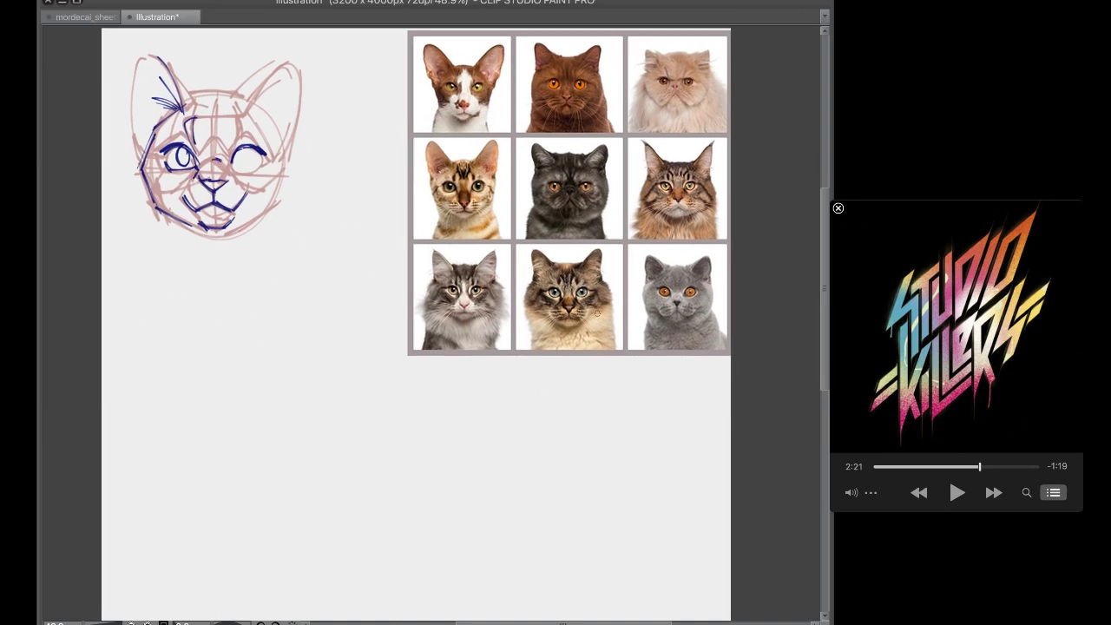
# View the blue lines without the red sketch, bring it back, and outline the left ear in blue
pyautogui.press('Delete')
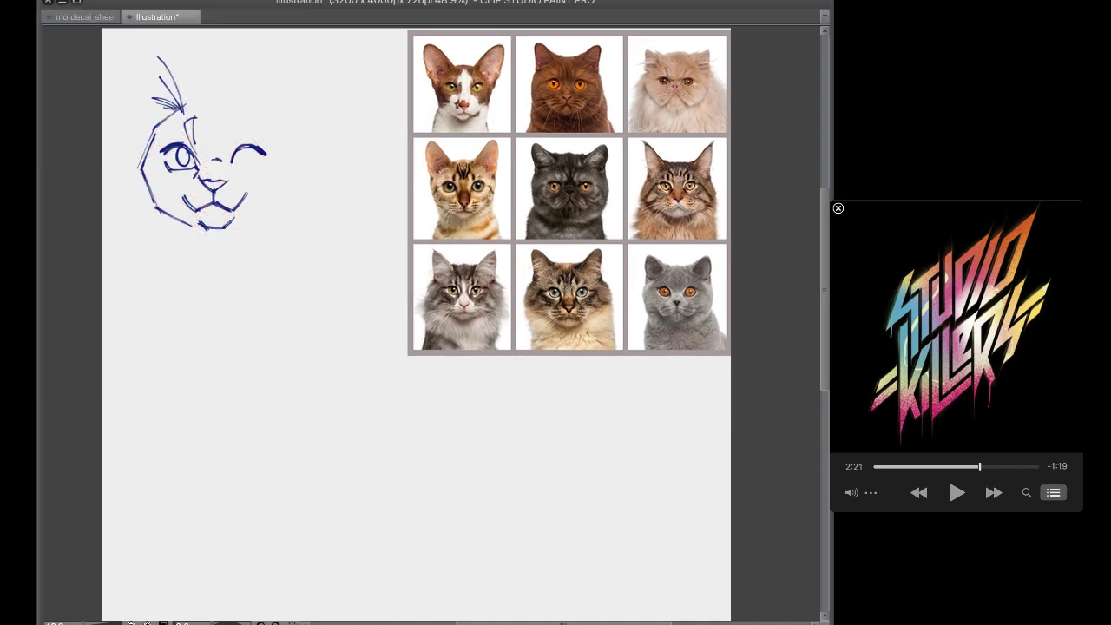
pyautogui.hotkey('ctrl', 'z')
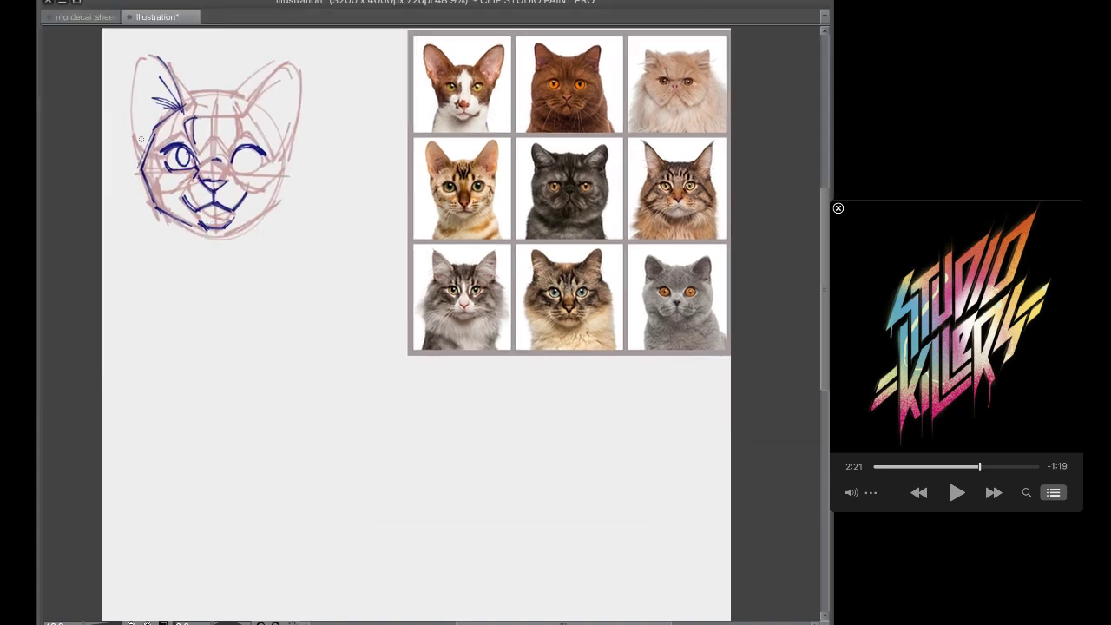
pyautogui.moveTo(184, 108)
pyautogui.mouseDown()
pyautogui.moveTo(158, 59)
pyautogui.moveTo(144, 56)
pyautogui.moveTo(132, 166)
pyautogui.mouseUp()
pyautogui.press('super+z')
pyautogui.moveTo(142, 59)
pyautogui.mouseDown()
pyautogui.moveTo(139, 160)
pyautogui.moveTo(135, 115)
pyautogui.mouseUp()
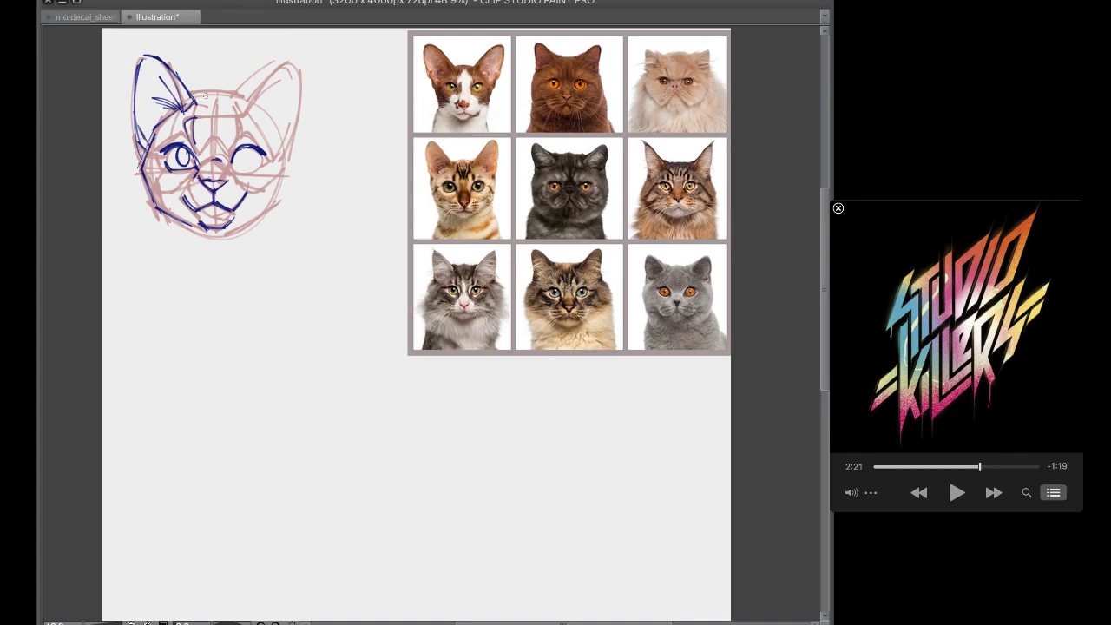
# Draw the top of the head and the right ear's outline in blue, redoing its outer edge
pyautogui.moveTo(191, 94); pyautogui.dragTo(235, 93)
pyautogui.moveTo(244, 115); pyautogui.dragTo(274, 68)
pyautogui.moveTo(247, 112)
pyautogui.mouseDown()
pyautogui.moveTo(297, 57)
pyautogui.moveTo(288, 151)
pyautogui.mouseUp()
pyautogui.hotkey('ctrl', 'z')
pyautogui.hotkey('ctrl', 'z')
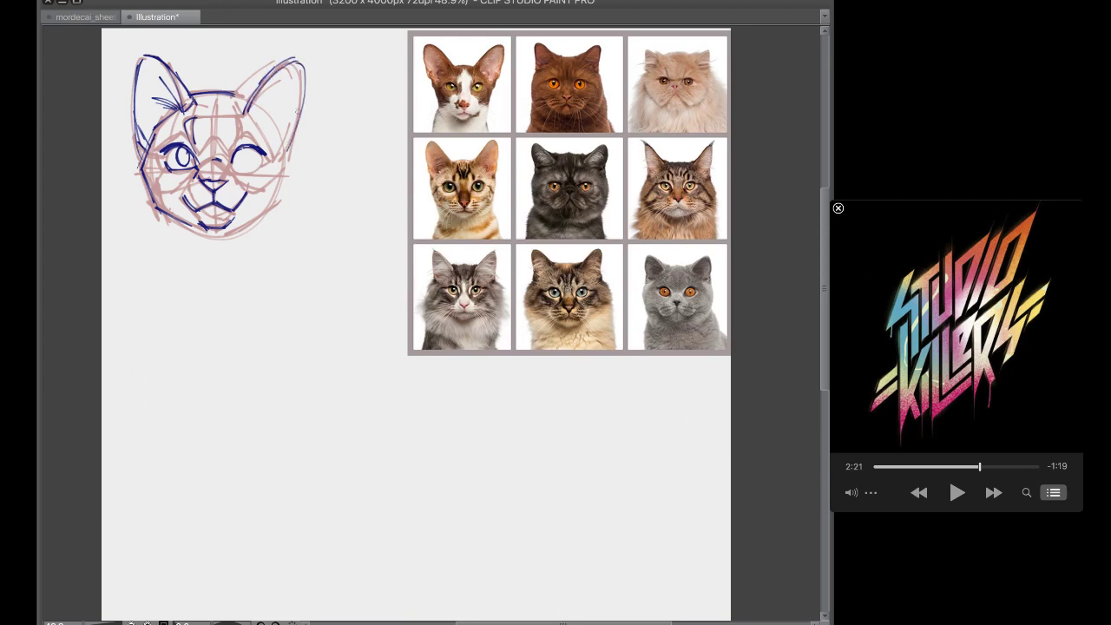
pyautogui.hotkey('ctrl', 'z')
pyautogui.moveTo(298, 59)
pyautogui.mouseDown()
pyautogui.moveTo(290, 143)
pyautogui.moveTo(276, 152)
pyautogui.moveTo(285, 159)
pyautogui.mouseUp()
# Draw the right cheek outline in blue and finish the right eye and right forehead marking
pyautogui.moveTo(239, 99)
pyautogui.mouseDown()
pyautogui.moveTo(283, 63)
pyautogui.moveTo(247, 114)
pyautogui.moveTo(276, 64)
pyautogui.moveTo(298, 58)
pyautogui.moveTo(292, 137)
pyautogui.moveTo(275, 86)
pyautogui.mouseUp()
pyautogui.moveTo(252, 110)
pyautogui.mouseDown()
pyautogui.moveTo(271, 99)
pyautogui.moveTo(256, 131)
pyautogui.moveTo(279, 186)
pyautogui.moveTo(267, 219)
pyautogui.moveTo(231, 228)
pyautogui.mouseUp()
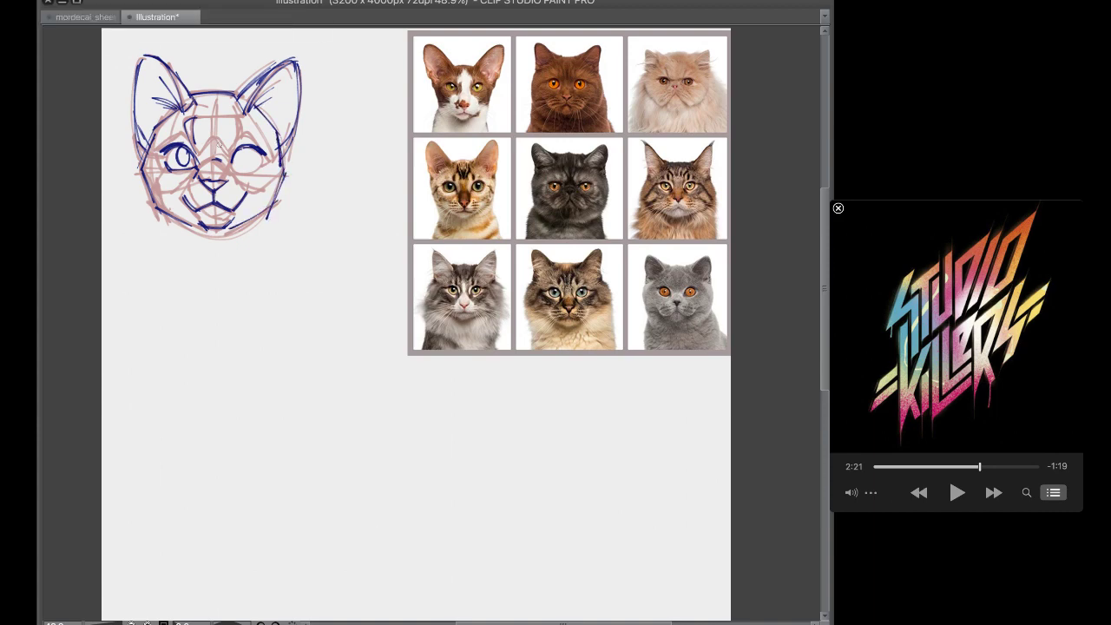
pyautogui.moveTo(241, 170)
pyautogui.mouseDown()
pyautogui.moveTo(262, 163)
pyautogui.moveTo(232, 142)
pyautogui.moveTo(247, 171)
pyautogui.moveTo(232, 231)
pyautogui.mouseUp()
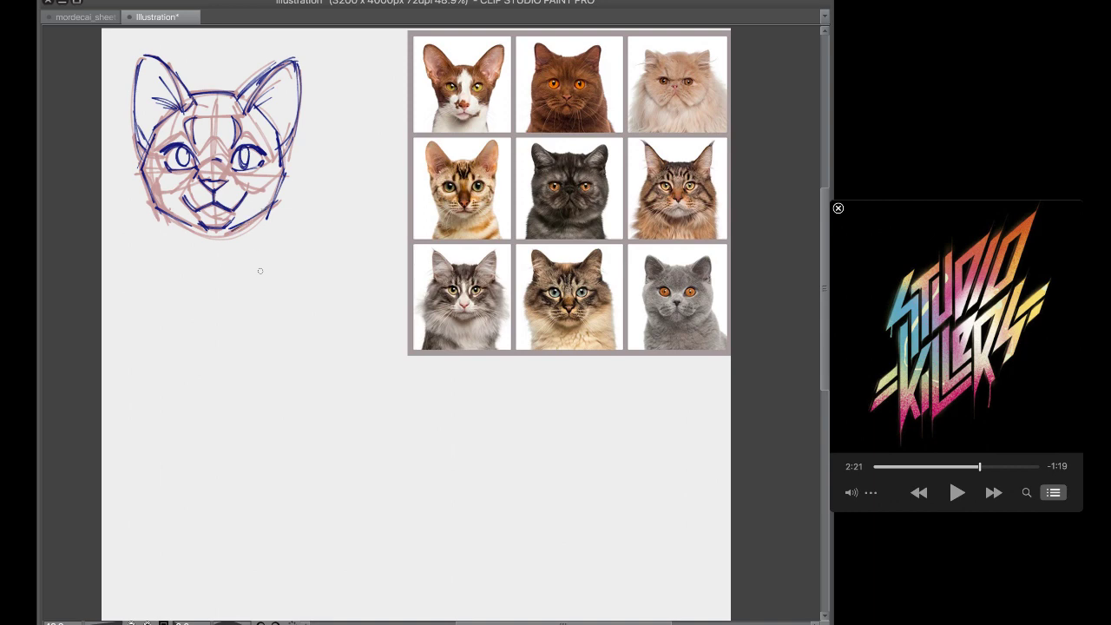
# Select and delete the blue right ear, deselect, and redraw its outline over the red sketch
pyautogui.moveTo(236, 108)
pyautogui.mouseDown()
pyautogui.moveTo(287, 48)
pyautogui.moveTo(318, 100)
pyautogui.moveTo(291, 169)
pyautogui.mouseUp()
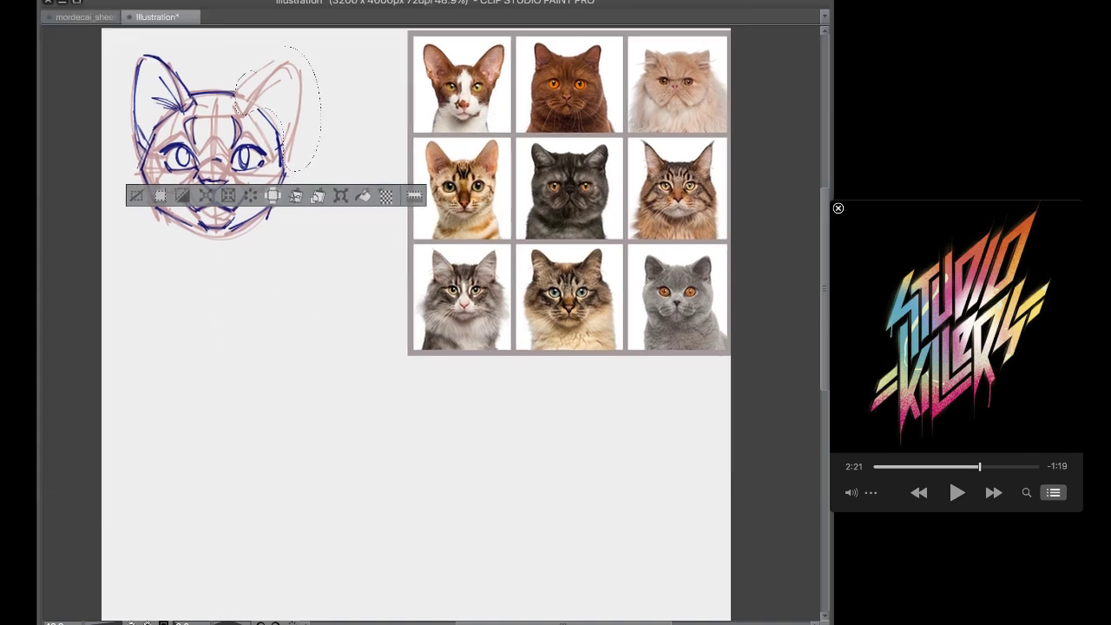
pyautogui.hotkey('ctrl', 'd')
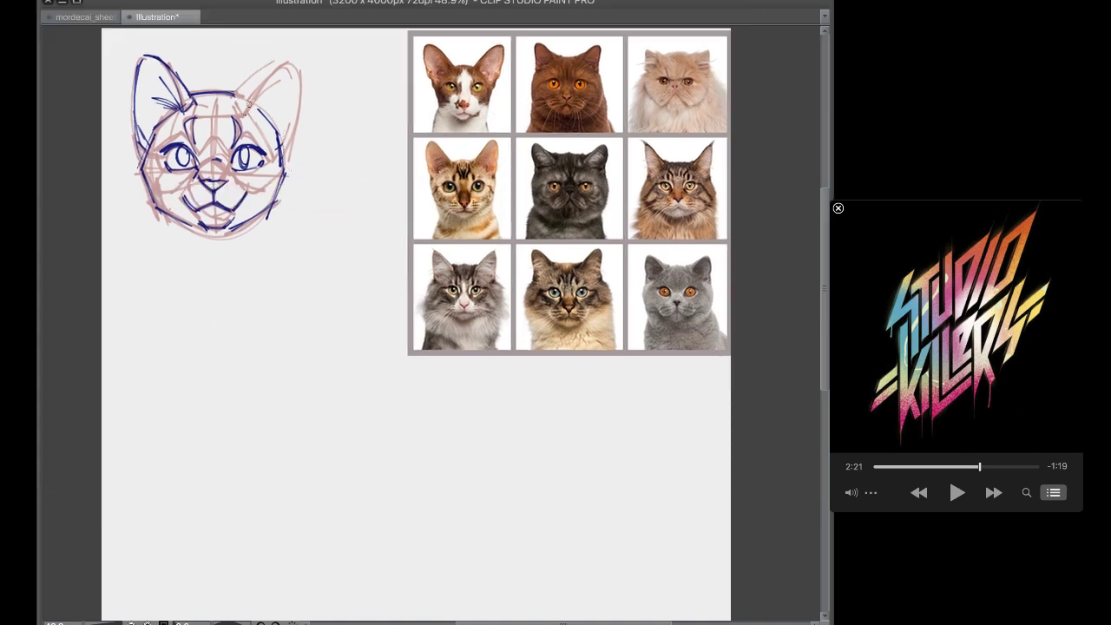
pyautogui.moveTo(249, 108)
pyautogui.mouseDown()
pyautogui.moveTo(286, 56)
pyautogui.moveTo(297, 149)
pyautogui.mouseUp()
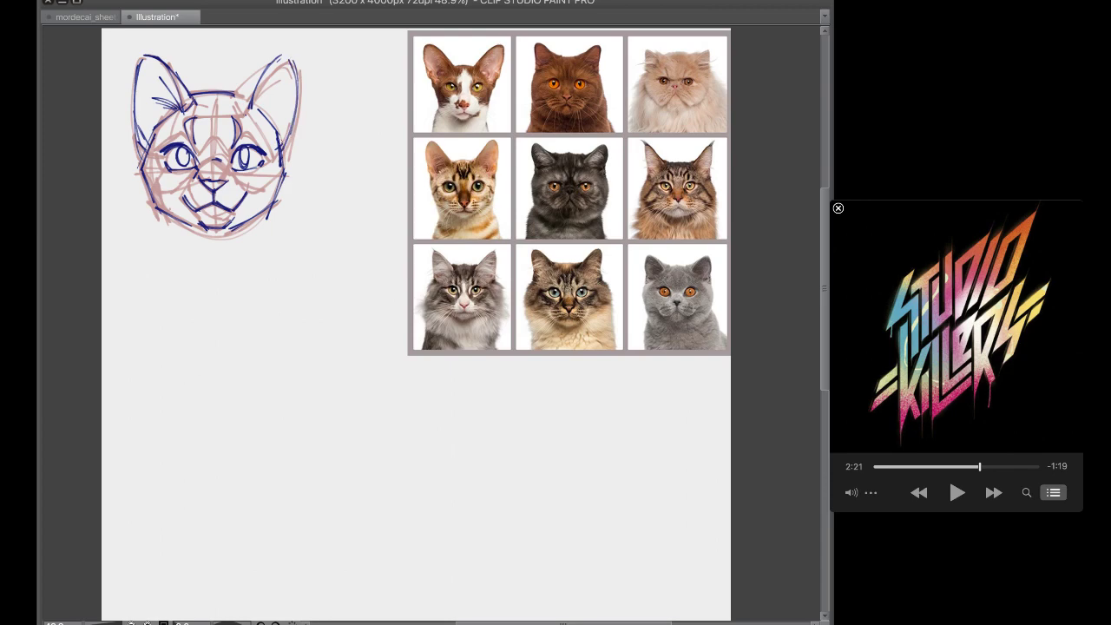
pyautogui.moveTo(269, 60)
pyautogui.mouseDown()
pyautogui.moveTo(243, 103)
pyautogui.moveTo(292, 148)
pyautogui.moveTo(285, 162)
pyautogui.mouseUp()
pyautogui.moveTo(296, 124); pyautogui.dragTo(288, 155)
# Add fur tufts inside the right ear and a vertical centre line down the forehead, undoing rejected strokes
pyautogui.moveTo(276, 74); pyautogui.dragTo(255, 112)
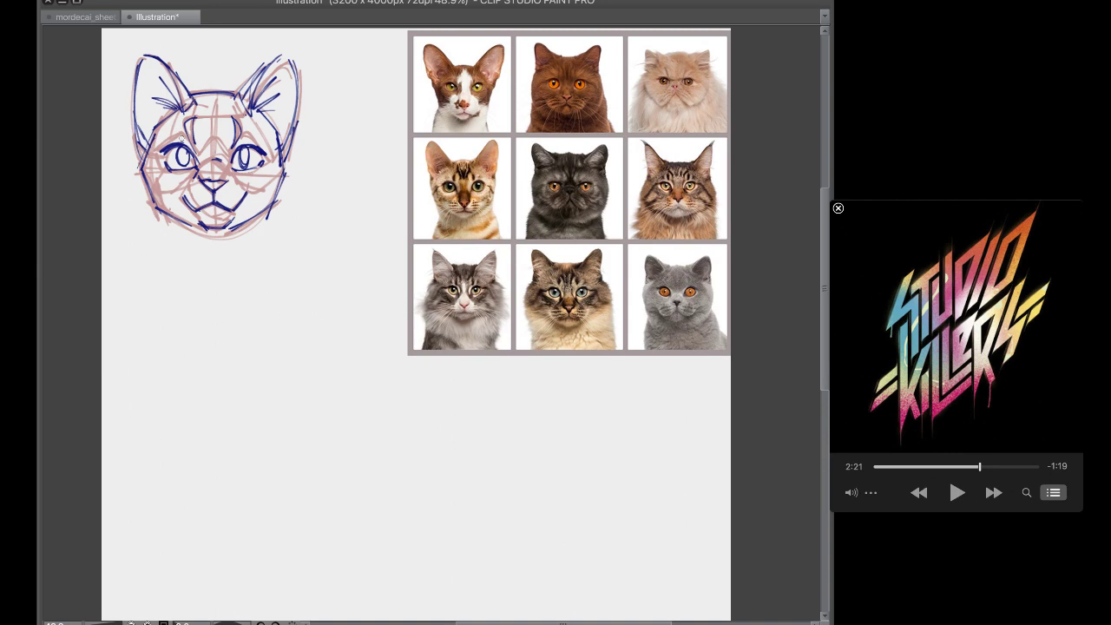
pyautogui.hotkey('ctrl', 'z')
pyautogui.moveTo(276, 74); pyautogui.dragTo(255, 110)
pyautogui.moveTo(276, 80); pyautogui.dragTo(212, 165)
pyautogui.hotkey('ctrl', 'z')
pyautogui.moveTo(214, 126); pyautogui.dragTo(215, 180)
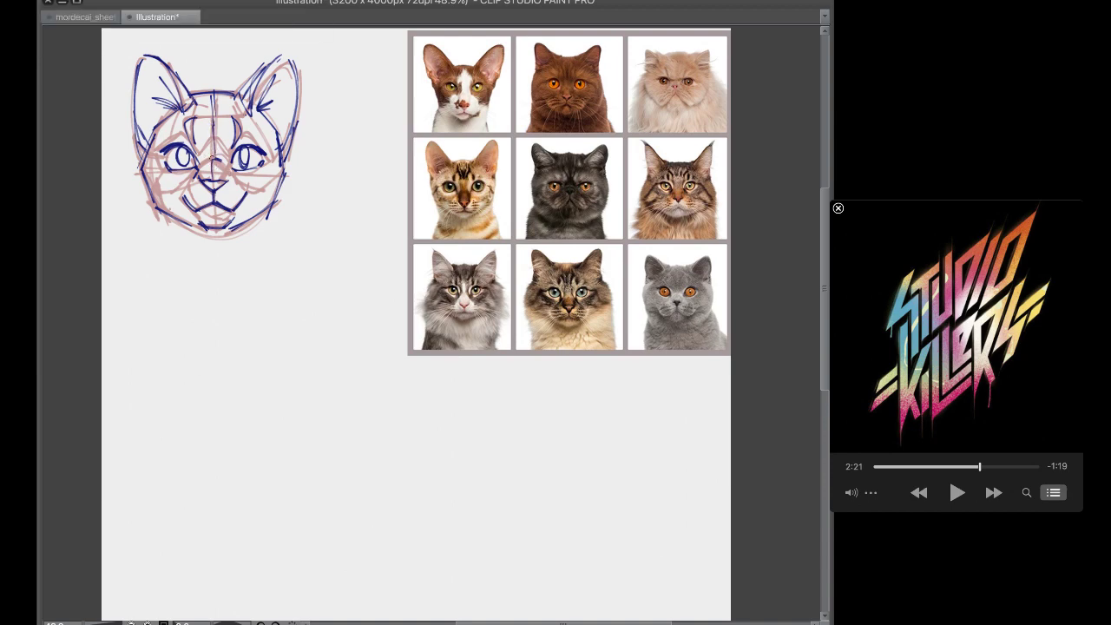
# Undo the last rejected strokes and draw blue neck lines below both sides of the jaw
pyautogui.hotkey('ctrl', 'z')
pyautogui.hotkey('ctrl', 'z')
pyautogui.hotkey('ctrl', 'z')
pyautogui.hotkey('ctrl', 'z')
pyautogui.moveTo(172, 218); pyautogui.dragTo(178, 269)
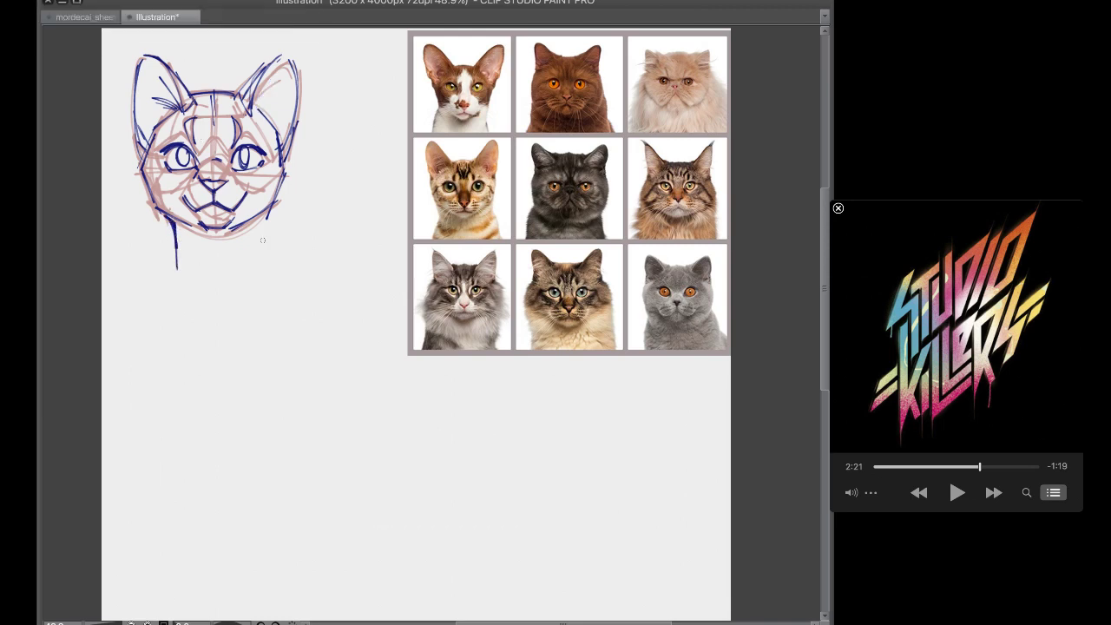
pyautogui.moveTo(267, 207); pyautogui.dragTo(259, 260)
pyautogui.hotkey('ctrl', 'z')
pyautogui.hotkey('ctrl', 'z')
pyautogui.moveTo(172, 219); pyautogui.dragTo(163, 272)
pyautogui.moveTo(262, 245); pyautogui.dragTo(275, 266)
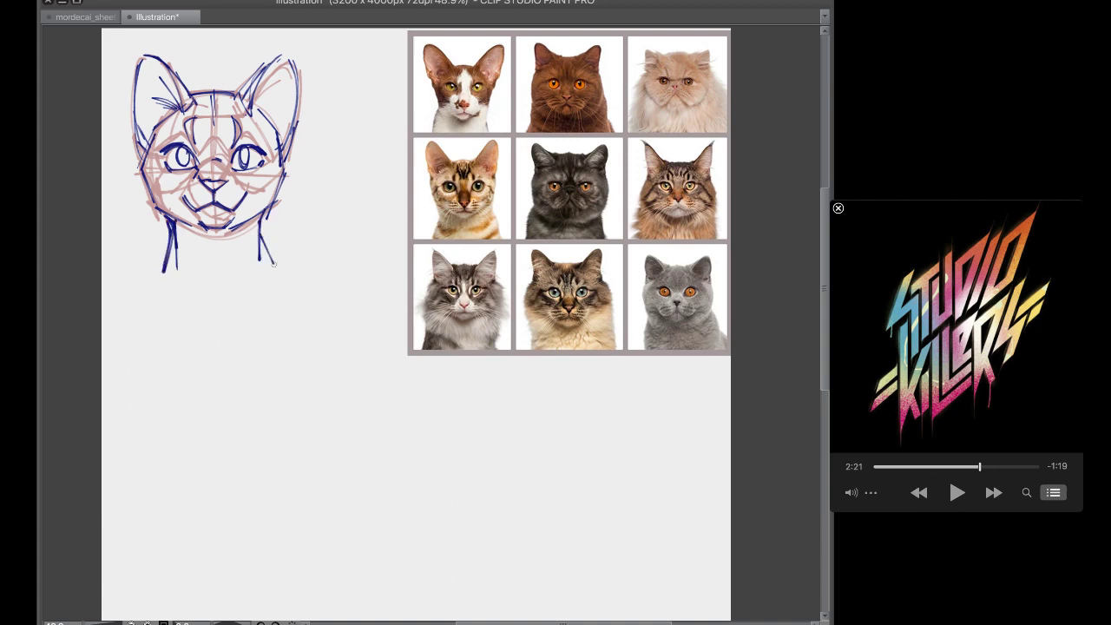
pyautogui.moveTo(260, 221); pyautogui.dragTo(275, 265)
# Add slit pupils to both eyes and reinforce the jaw and neck lines with the red sketch temporarily hidden
pyautogui.press('Delete')
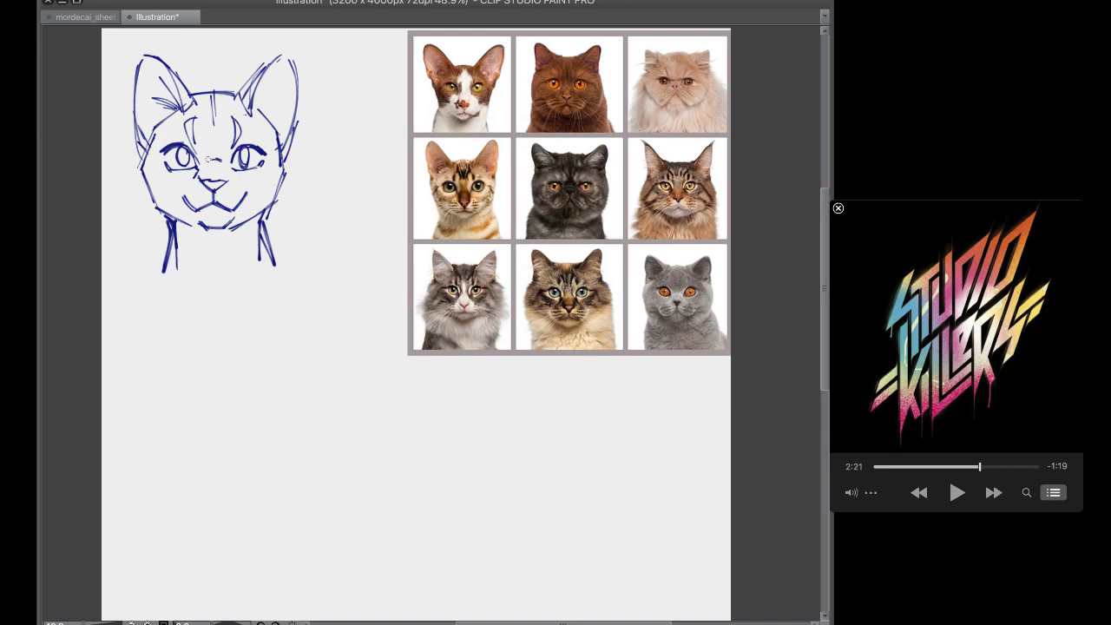
pyautogui.moveTo(183, 154)
pyautogui.mouseDown()
pyautogui.moveTo(179, 171)
pyautogui.moveTo(190, 148)
pyautogui.moveTo(239, 172)
pyautogui.moveTo(246, 155)
pyautogui.mouseUp()
pyautogui.moveTo(139, 181)
pyautogui.mouseDown()
pyautogui.moveTo(170, 231)
pyautogui.moveTo(172, 271)
pyautogui.mouseUp()
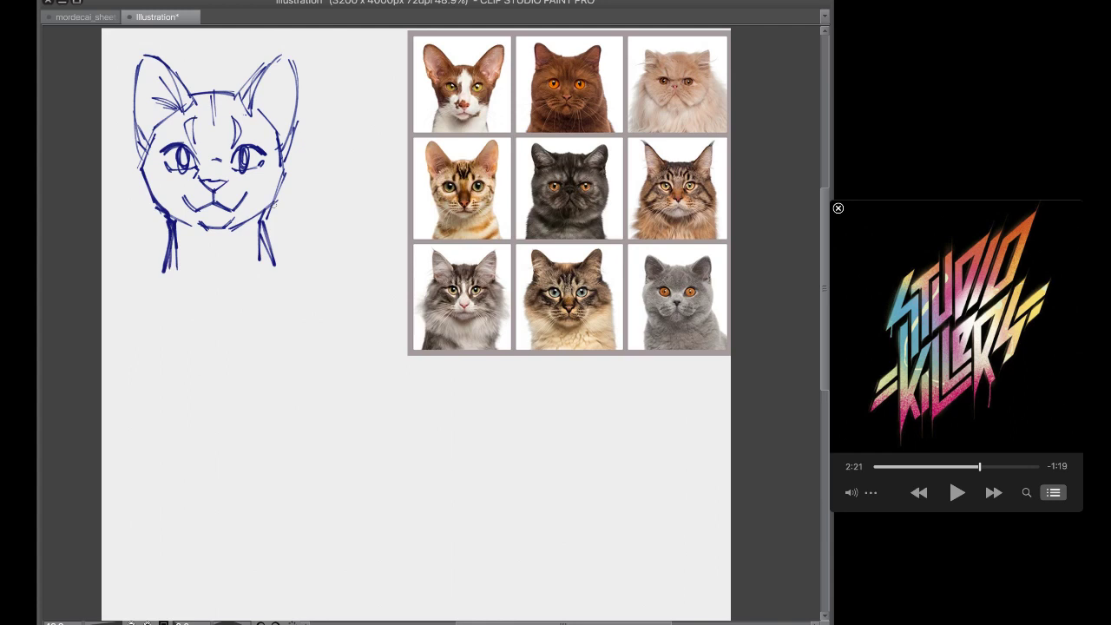
pyautogui.moveTo(270, 193); pyautogui.dragTo(273, 269)
pyautogui.press('Delete')
pyautogui.press('super+z')
pyautogui.press('super+z')
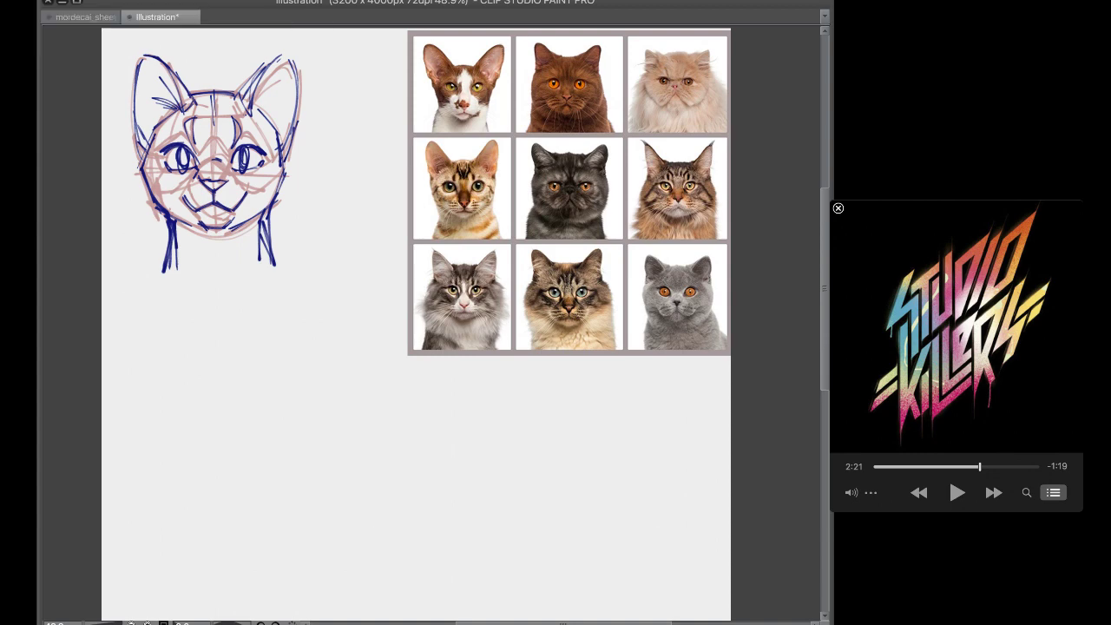
# Move the whole cat head drawing with its red sketch to the empty area below the photo grid and apply the transform
pyautogui.hotkey('ctrl', 't')
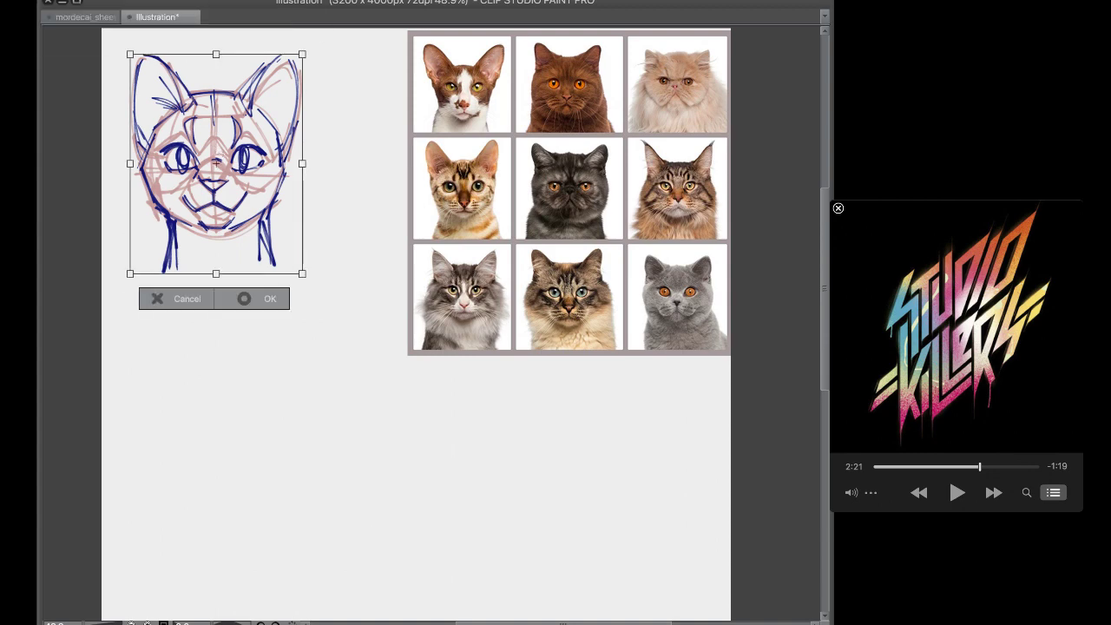
pyautogui.moveTo(216, 113)
pyautogui.mouseDown()
pyautogui.moveTo(254, 280)
pyautogui.moveTo(622, 448)
pyautogui.mouseUp()
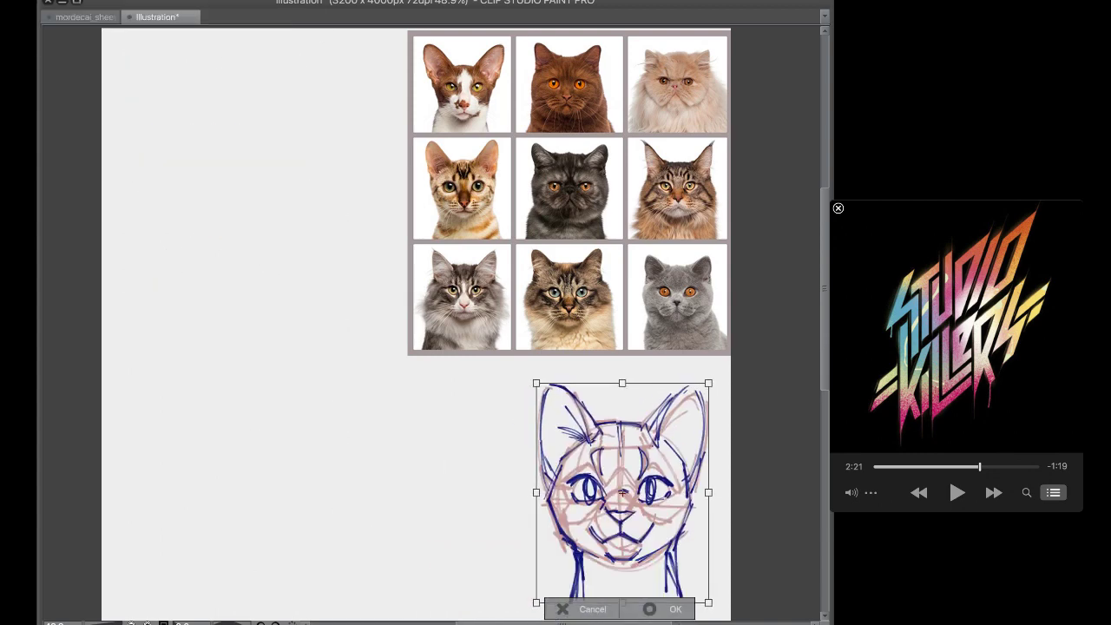
pyautogui.click(672, 608)
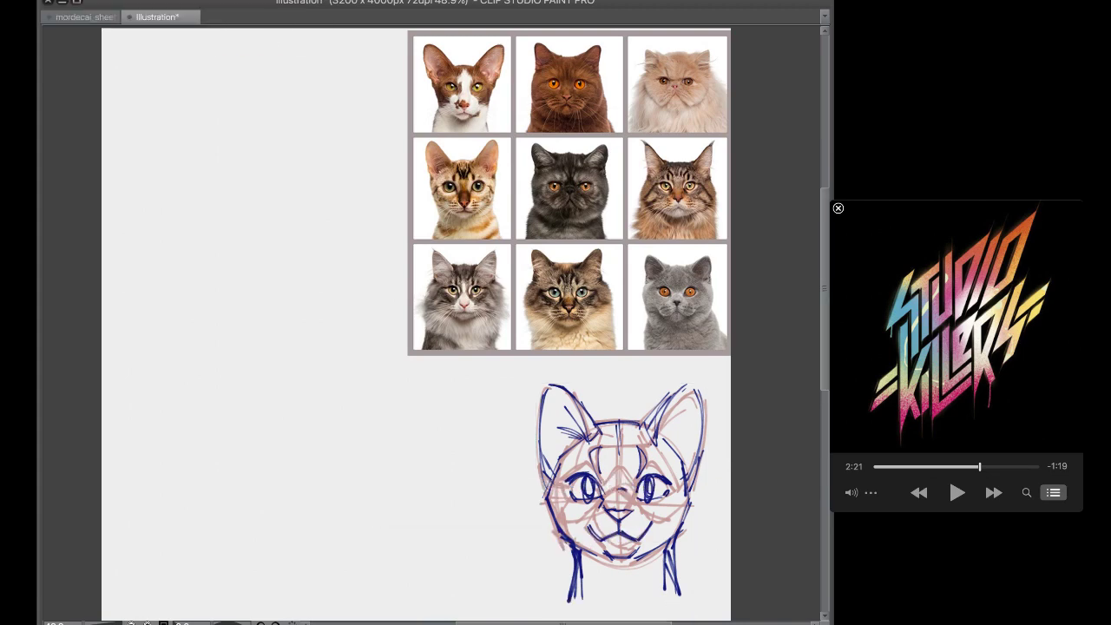
pyautogui.moveTo(214, 144)
pyautogui.mouseDown()
pyautogui.moveTo(280, 122)
pyautogui.moveTo(290, 132)
pyautogui.mouseUp()
pyautogui.moveTo(221, 153)
pyautogui.mouseDown()
pyautogui.moveTo(247, 116)
pyautogui.moveTo(282, 134)
pyautogui.moveTo(217, 160)
pyautogui.moveTo(285, 141)
pyautogui.mouseUp()
pyautogui.press('super+z')
pyautogui.press('super+z')
pyautogui.moveTo(223, 177)
pyautogui.mouseDown()
pyautogui.moveTo(287, 151)
pyautogui.moveTo(252, 180)
pyautogui.moveTo(286, 164)
pyautogui.mouseUp()
pyautogui.press('super+z')
pyautogui.press('super+z')
pyautogui.press('super+z')
pyautogui.hotkey('ctrl', 'z')
pyautogui.hotkey('ctrl', 'z')
pyautogui.hotkey('ctrl', 'z')
# Draw a narrow, slanted cat eye with a partly covered slit pupil on the empty canvas beside the photos
pyautogui.moveTo(219, 185); pyautogui.dragTo(320, 139)
pyautogui.moveTo(220, 174)
pyautogui.mouseDown()
pyautogui.moveTo(243, 193)
pyautogui.moveTo(311, 144)
pyautogui.mouseUp()
pyautogui.moveTo(228, 193)
pyautogui.mouseDown()
pyautogui.moveTo(265, 211)
pyautogui.moveTo(326, 135)
pyautogui.mouseUp()
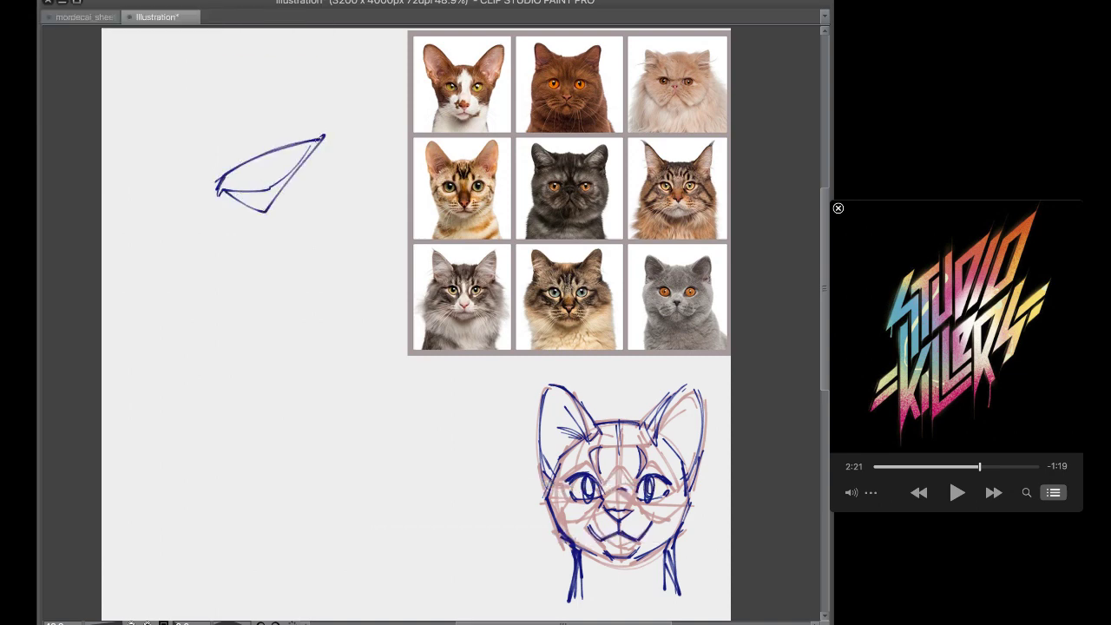
pyautogui.moveTo(249, 158)
pyautogui.mouseDown()
pyautogui.moveTo(261, 153)
pyautogui.moveTo(261, 183)
pyautogui.mouseUp()
# Draw an almond-shaped eye and a round wide-open eye with oval pupils below the narrow eye
pyautogui.moveTo(247, 300); pyautogui.dragTo(241, 328)
pyautogui.moveTo(326, 291)
pyautogui.mouseDown()
pyautogui.moveTo(242, 342)
pyautogui.moveTo(324, 291)
pyautogui.mouseUp()
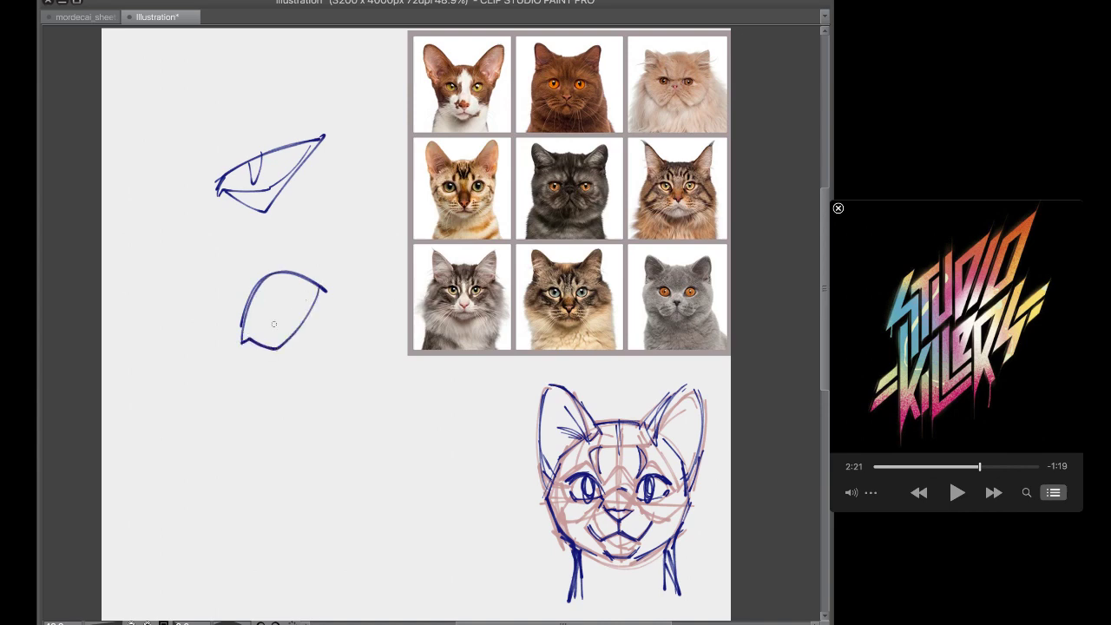
pyautogui.moveTo(252, 344); pyautogui.dragTo(314, 276)
pyautogui.moveTo(266, 306); pyautogui.dragTo(268, 295)
pyautogui.moveTo(275, 404); pyautogui.dragTo(338, 407)
pyautogui.moveTo(286, 383)
pyautogui.mouseDown()
pyautogui.moveTo(279, 445)
pyautogui.moveTo(337, 407)
pyautogui.moveTo(312, 397)
pyautogui.moveTo(346, 399)
pyautogui.moveTo(319, 444)
pyautogui.mouseUp()
pyautogui.hotkey('ctrl', 'z')
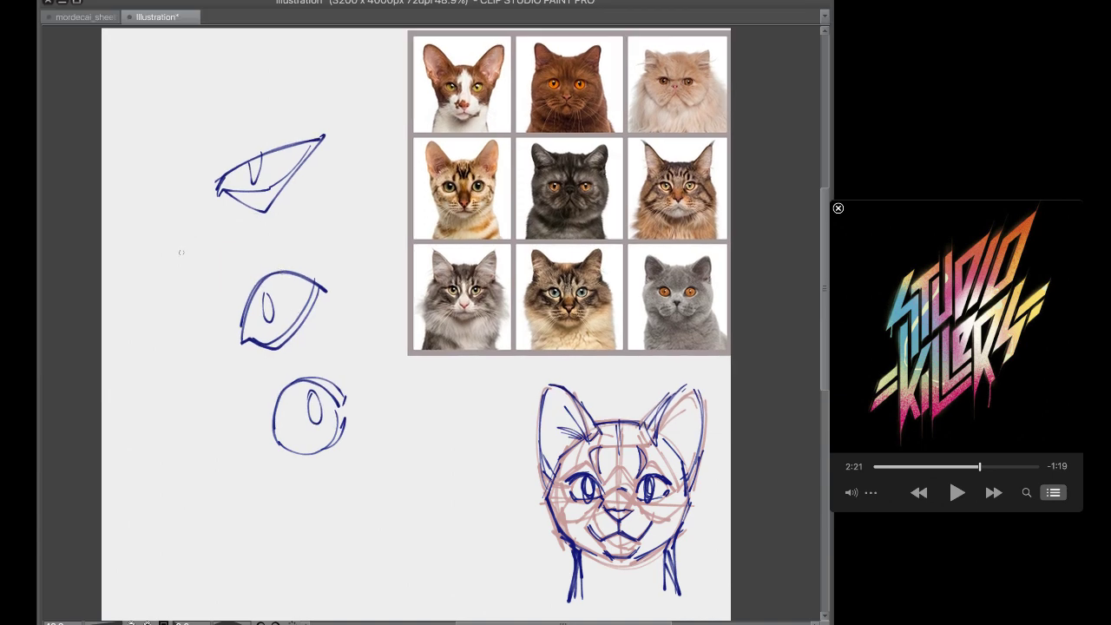
# Undo the strokes of all three eye studies
pyautogui.moveTo(263, 265); pyautogui.dragTo(249, 290)
pyautogui.hotkey('ctrl', 'z')
pyautogui.hotkey('ctrl', 'z')
pyautogui.hotkey('ctrl', 'z')
pyautogui.hotkey('ctrl', 'z')
pyautogui.hotkey('ctrl', 'z')
pyautogui.hotkey('ctrl', 'z')
pyautogui.hotkey('ctrl', 'z')
pyautogui.hotkey('ctrl', 'z')
pyautogui.hotkey('ctrl', 'z')
pyautogui.hotkey('ctrl', 'z')
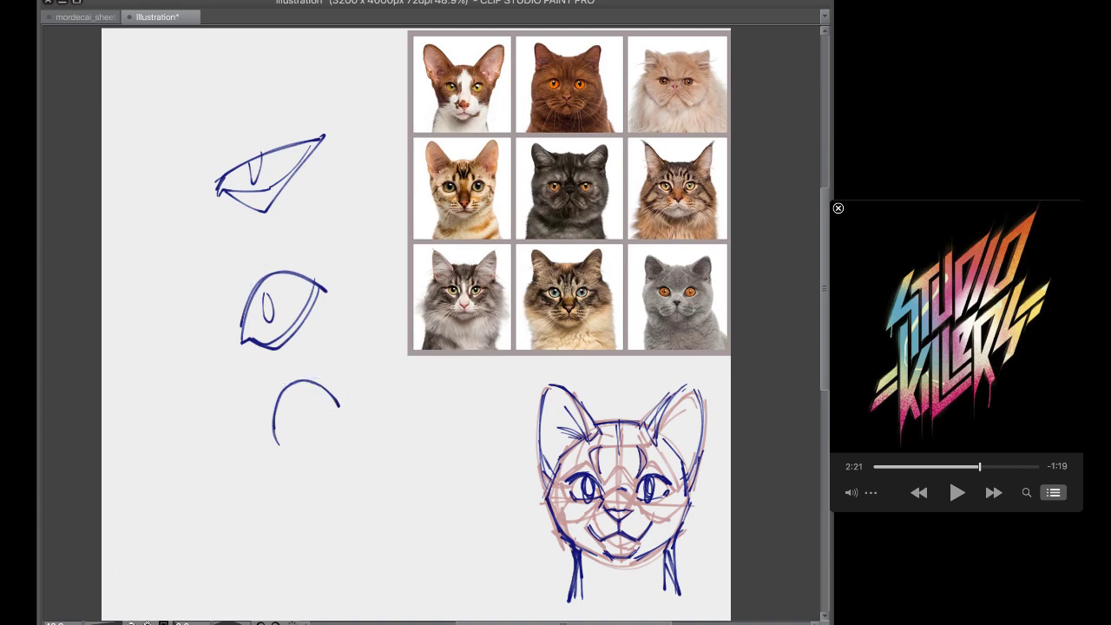
pyautogui.hotkey('ctrl', 'z')
pyautogui.hotkey('ctrl', 'z')
pyautogui.hotkey('ctrl', 'z')
pyautogui.hotkey('ctrl', 'z')
pyautogui.hotkey('ctrl', 'z')
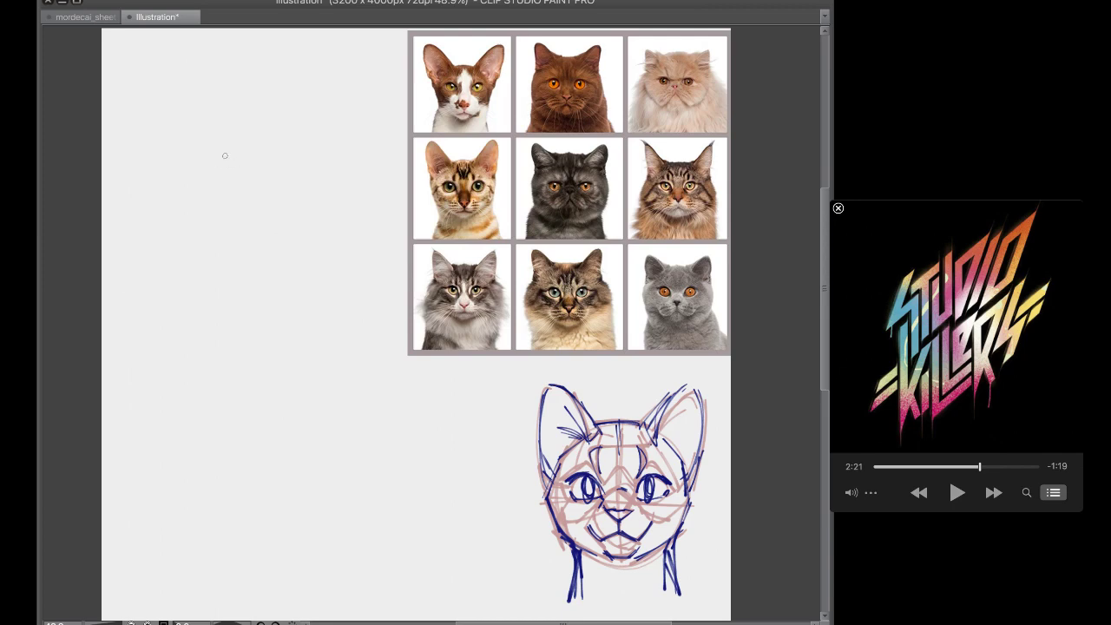
pyautogui.moveTo(195, 169)
pyautogui.mouseDown()
pyautogui.moveTo(278, 170)
pyautogui.moveTo(180, 192)
pyautogui.mouseUp()
pyautogui.moveTo(216, 139)
pyautogui.mouseDown()
pyautogui.moveTo(222, 206)
pyautogui.moveTo(197, 224)
pyautogui.moveTo(208, 205)
pyautogui.mouseUp()
pyautogui.moveTo(204, 223)
pyautogui.mouseDown()
pyautogui.moveTo(219, 198)
pyautogui.moveTo(267, 194)
pyautogui.moveTo(195, 200)
pyautogui.mouseUp()
pyautogui.hotkey('ctrl', 'z')
pyautogui.hotkey('ctrl', 'z')
pyautogui.hotkey('ctrl', 'z')
pyautogui.hotkey('ctrl', 'z')
pyautogui.hotkey('ctrl', 'z')
pyautogui.hotkey('ctrl', 'z')
pyautogui.hotkey('ctrl', 'z')
pyautogui.hotkey('ctrl', 'z')
# Sketch a wide-open cat mouth with a rounded upper muzzle, nose and long lower jaw, undoing rejected strokes
pyautogui.moveTo(201, 160)
pyautogui.mouseDown()
pyautogui.moveTo(239, 307)
pyautogui.moveTo(283, 288)
pyautogui.moveTo(294, 182)
pyautogui.moveTo(298, 272)
pyautogui.mouseUp()
pyautogui.moveTo(201, 165)
pyautogui.mouseDown()
pyautogui.moveTo(194, 201)
pyautogui.moveTo(205, 212)
pyautogui.mouseUp()
pyautogui.moveTo(207, 219)
pyautogui.mouseDown()
pyautogui.moveTo(272, 185)
pyautogui.moveTo(294, 202)
pyautogui.mouseUp()
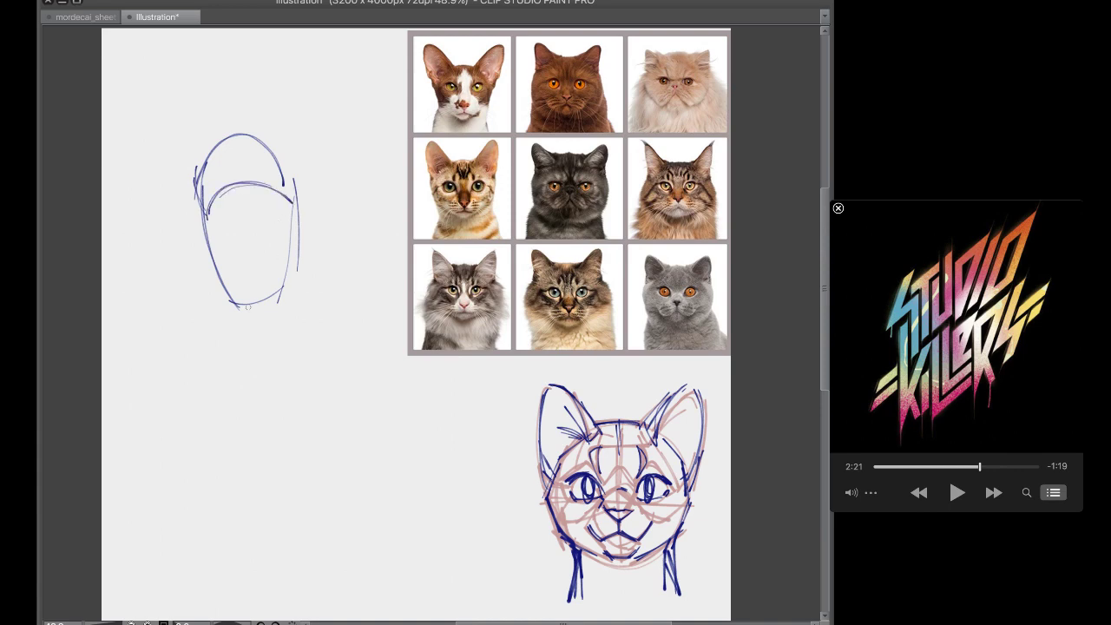
pyautogui.moveTo(224, 193)
pyautogui.mouseDown()
pyautogui.moveTo(213, 146)
pyautogui.moveTo(242, 135)
pyautogui.moveTo(310, 217)
pyautogui.moveTo(316, 259)
pyautogui.mouseUp()
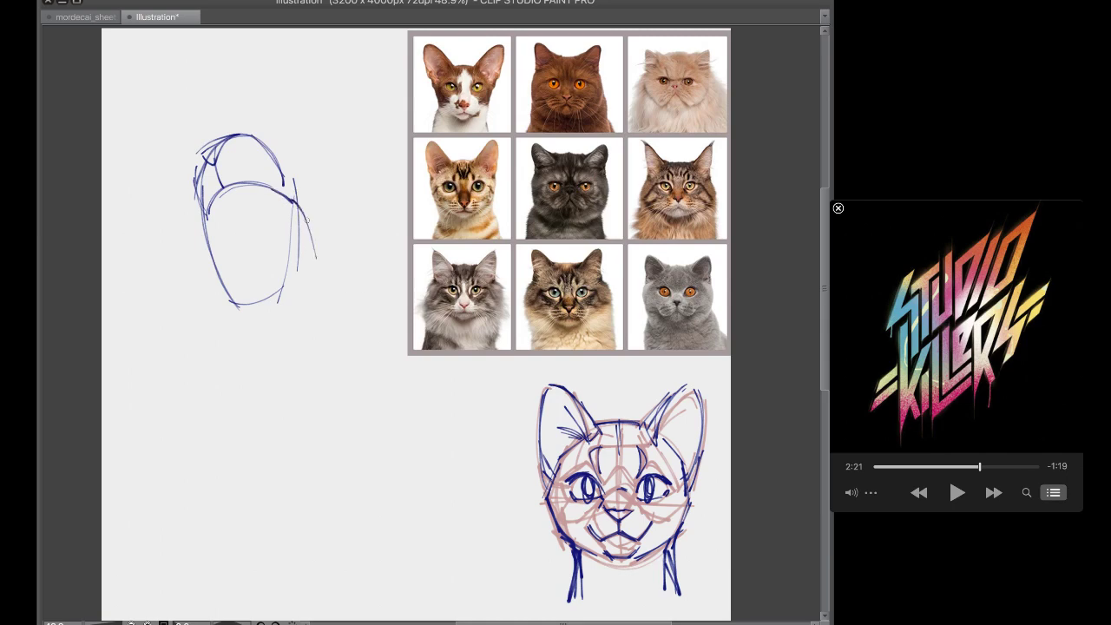
pyautogui.moveTo(307, 221); pyautogui.dragTo(308, 282)
pyautogui.moveTo(211, 206)
pyautogui.mouseDown()
pyautogui.moveTo(240, 278)
pyautogui.moveTo(253, 283)
pyautogui.moveTo(225, 190)
pyautogui.moveTo(250, 297)
pyautogui.moveTo(230, 217)
pyautogui.mouseUp()
pyautogui.press('super+z')
pyautogui.press('super+z')
pyautogui.press('super+z')
# Draw the inner edges of the open mouth and thicken the lower jaw's inner contour
pyautogui.moveTo(235, 198)
pyautogui.mouseDown()
pyautogui.moveTo(313, 235)
pyautogui.moveTo(302, 266)
pyautogui.mouseUp()
pyautogui.moveTo(302, 217)
pyautogui.mouseDown()
pyautogui.moveTo(292, 293)
pyautogui.moveTo(277, 302)
pyautogui.moveTo(297, 287)
pyautogui.mouseUp()
pyautogui.moveTo(311, 224)
pyautogui.mouseDown()
pyautogui.moveTo(306, 286)
pyautogui.moveTo(299, 198)
pyautogui.mouseUp()
pyautogui.moveTo(252, 291)
pyautogui.mouseDown()
pyautogui.moveTo(262, 302)
pyautogui.moveTo(300, 273)
pyautogui.mouseUp()
pyautogui.moveTo(252, 297); pyautogui.dragTo(300, 275)
pyautogui.press('super+z')
pyautogui.press('super+z')
pyautogui.moveTo(240, 244)
pyautogui.mouseDown()
pyautogui.moveTo(250, 302)
pyautogui.moveTo(294, 295)
pyautogui.mouseUp()
pyautogui.moveTo(302, 236); pyautogui.dragTo(292, 290)
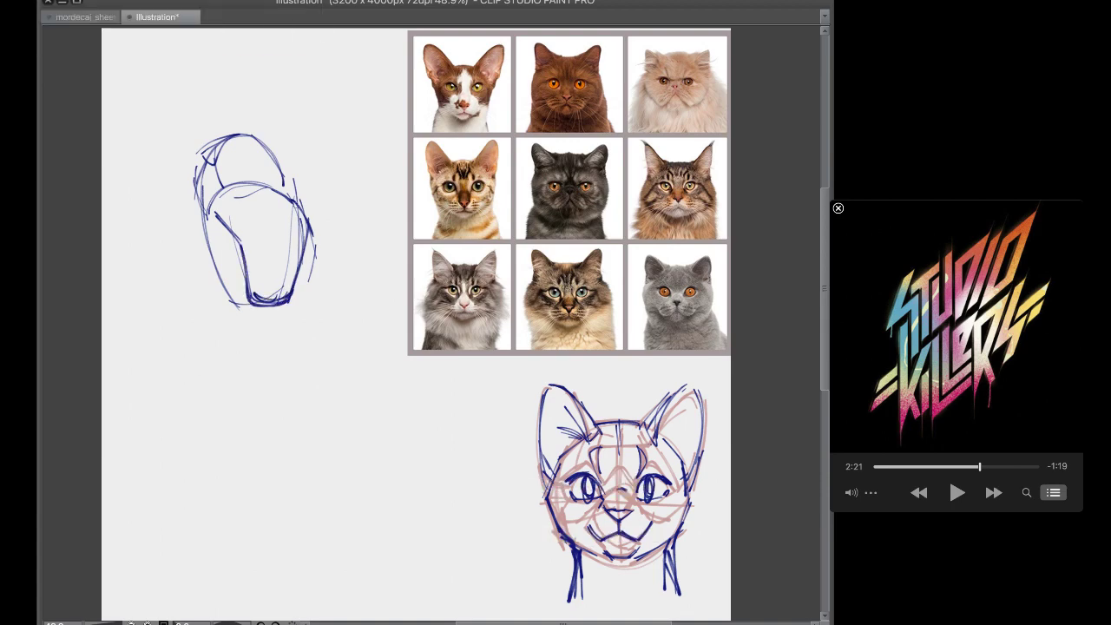
# Enlarge the nose side and draw the surrounding head contour and chin lines around the open mouth
pyautogui.moveTo(219, 136)
pyautogui.mouseDown()
pyautogui.moveTo(206, 217)
pyautogui.moveTo(228, 138)
pyautogui.moveTo(306, 189)
pyautogui.moveTo(311, 271)
pyautogui.mouseUp()
pyautogui.moveTo(216, 137)
pyautogui.mouseDown()
pyautogui.moveTo(315, 120)
pyautogui.moveTo(353, 165)
pyautogui.mouseUp()
pyautogui.moveTo(249, 323); pyautogui.dragTo(271, 335)
pyautogui.moveTo(245, 310)
pyautogui.mouseDown()
pyautogui.moveTo(274, 328)
pyautogui.moveTo(334, 293)
pyautogui.mouseUp()
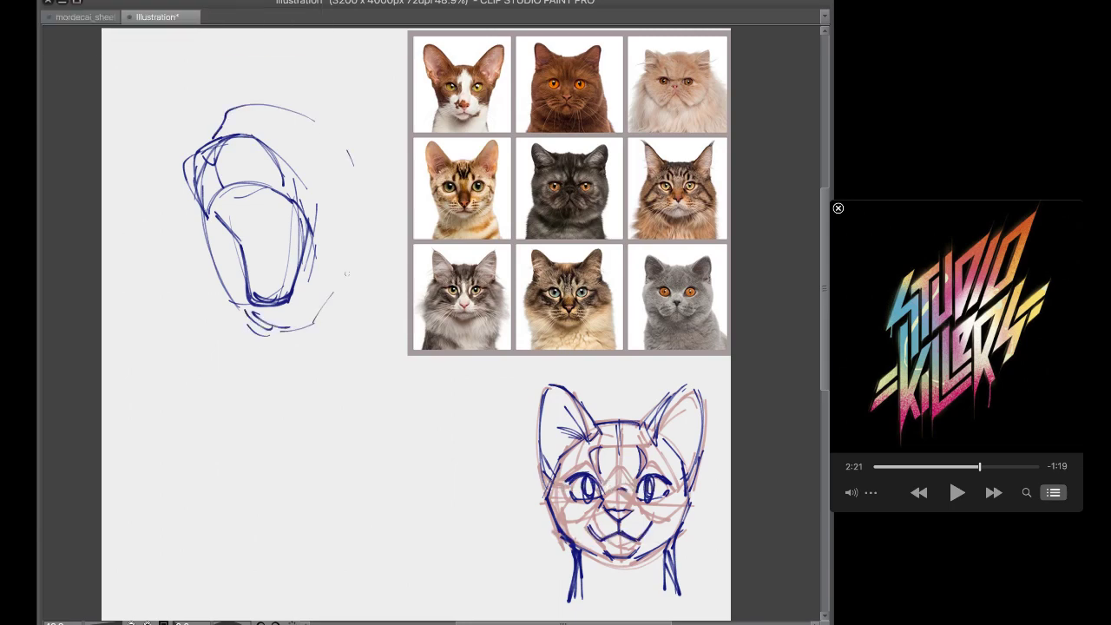
# Add upper fangs, lower teeth and tongue lines inside the open mouth
pyautogui.moveTo(221, 205)
pyautogui.mouseDown()
pyautogui.moveTo(257, 189)
pyautogui.moveTo(262, 198)
pyautogui.moveTo(219, 235)
pyautogui.mouseUp()
pyautogui.moveTo(264, 192); pyautogui.dragTo(276, 221)
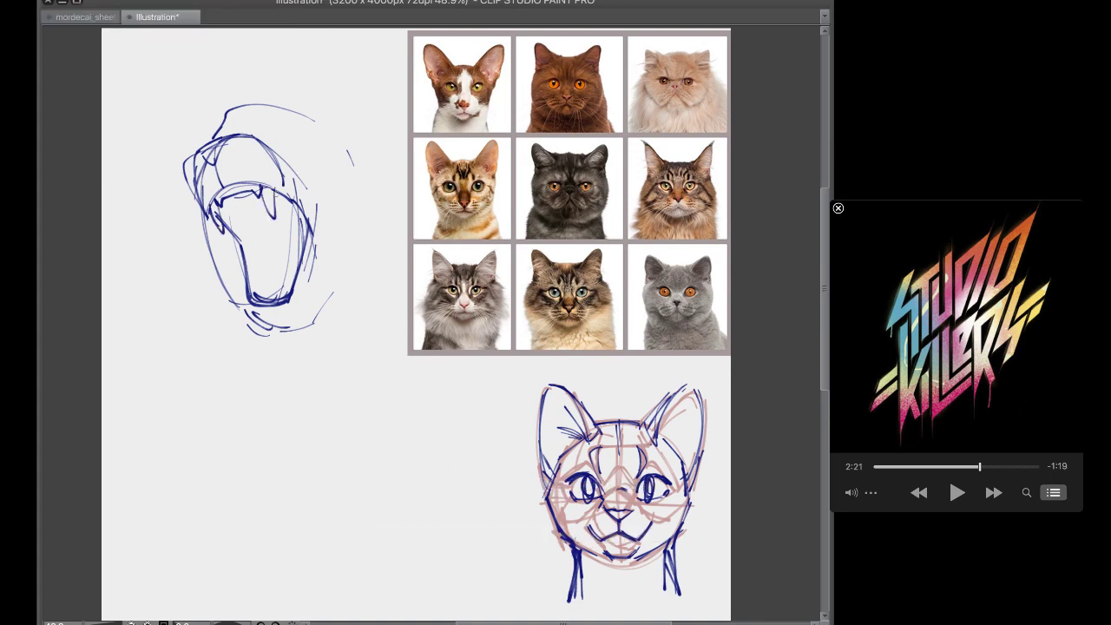
pyautogui.moveTo(240, 278)
pyautogui.mouseDown()
pyautogui.moveTo(252, 297)
pyautogui.moveTo(290, 289)
pyautogui.moveTo(279, 293)
pyautogui.moveTo(261, 235)
pyautogui.mouseUp()
pyautogui.moveTo(260, 235); pyautogui.dragTo(295, 233)
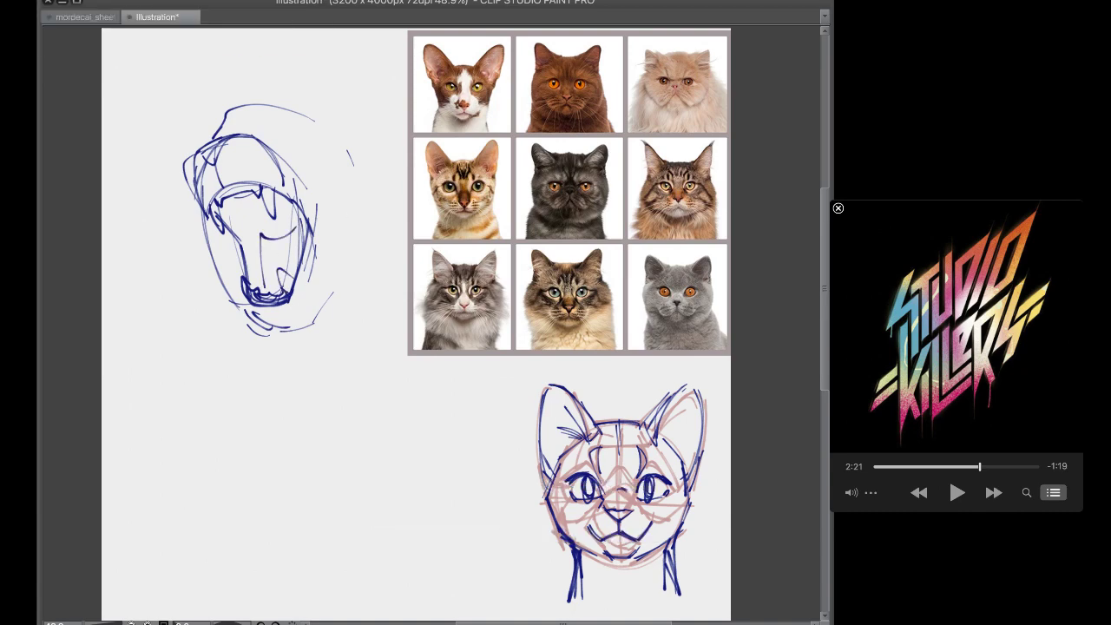
# Delete the open-mouth study and draw two long upper fangs with a row of front teeth between them
pyautogui.press('Delete')
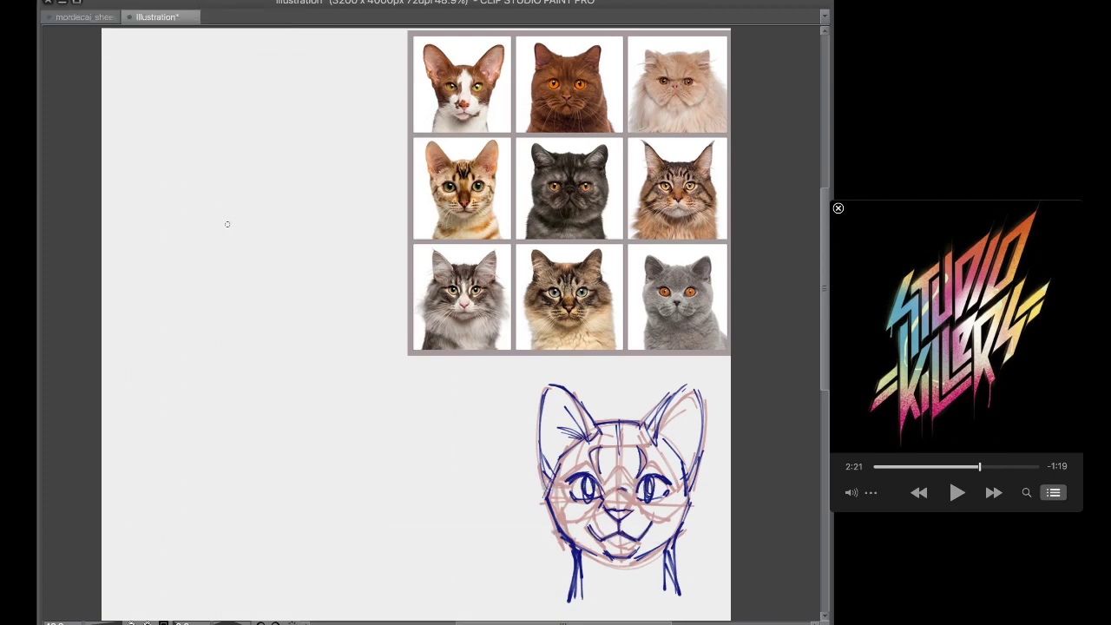
pyautogui.moveTo(205, 193)
pyautogui.mouseDown()
pyautogui.moveTo(229, 236)
pyautogui.moveTo(225, 195)
pyautogui.moveTo(245, 202)
pyautogui.moveTo(339, 186)
pyautogui.mouseUp()
pyautogui.hotkey('ctrl', 'z')
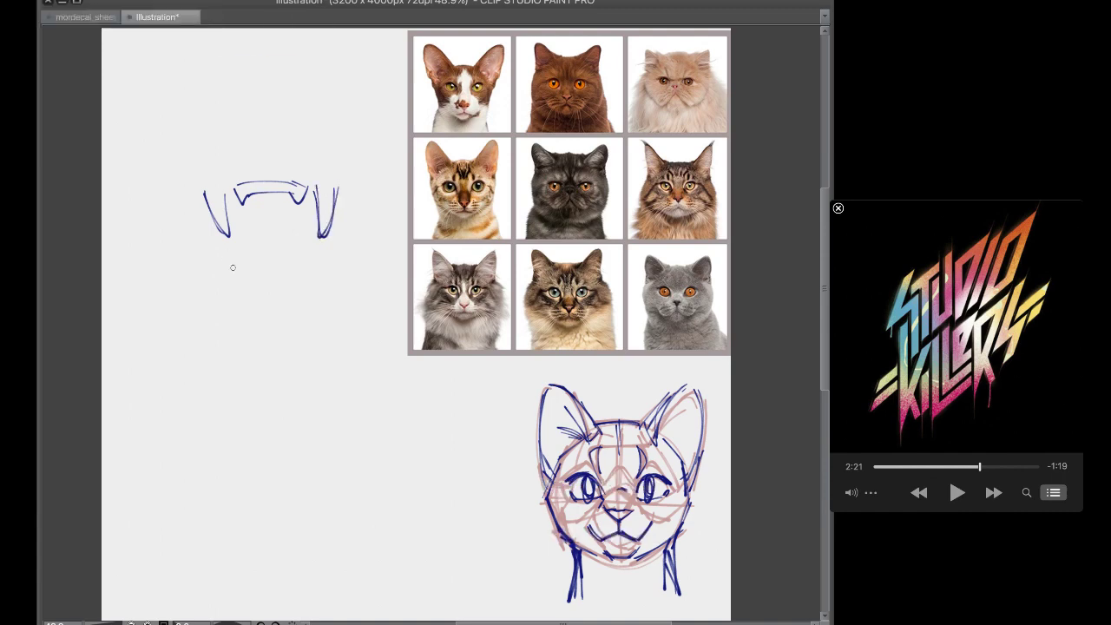
# Draw the lower fangs and front teeth on a curved jaw line below the upper teeth, redoing rejected strokes
pyautogui.moveTo(232, 280)
pyautogui.mouseDown()
pyautogui.moveTo(241, 310)
pyautogui.moveTo(318, 291)
pyautogui.moveTo(309, 310)
pyautogui.moveTo(271, 311)
pyautogui.moveTo(300, 306)
pyautogui.mouseUp()
pyautogui.hotkey('ctrl', 'z')
pyautogui.moveTo(253, 312); pyautogui.dragTo(315, 312)
pyautogui.hotkey('ctrl', 'z')
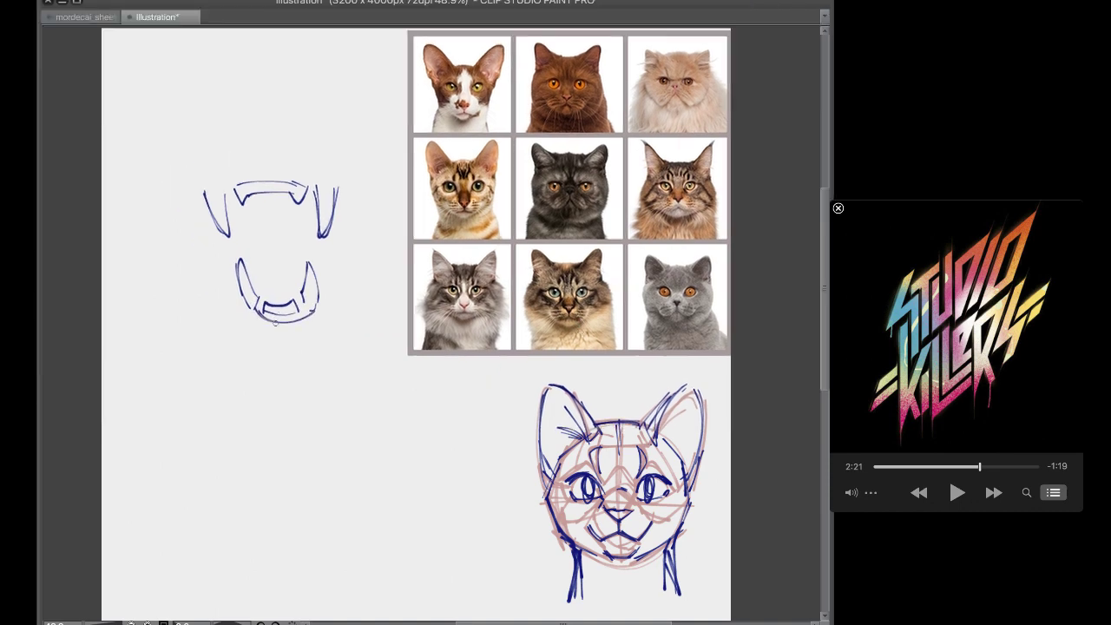
pyautogui.hotkey('ctrl', 'z')
pyautogui.hotkey('ctrl', 'z')
pyautogui.moveTo(255, 312)
pyautogui.mouseDown()
pyautogui.moveTo(315, 312)
pyautogui.moveTo(305, 310)
pyautogui.mouseUp()
pyautogui.hotkey('ctrl', 'z')
pyautogui.moveTo(233, 189); pyautogui.dragTo(228, 206)
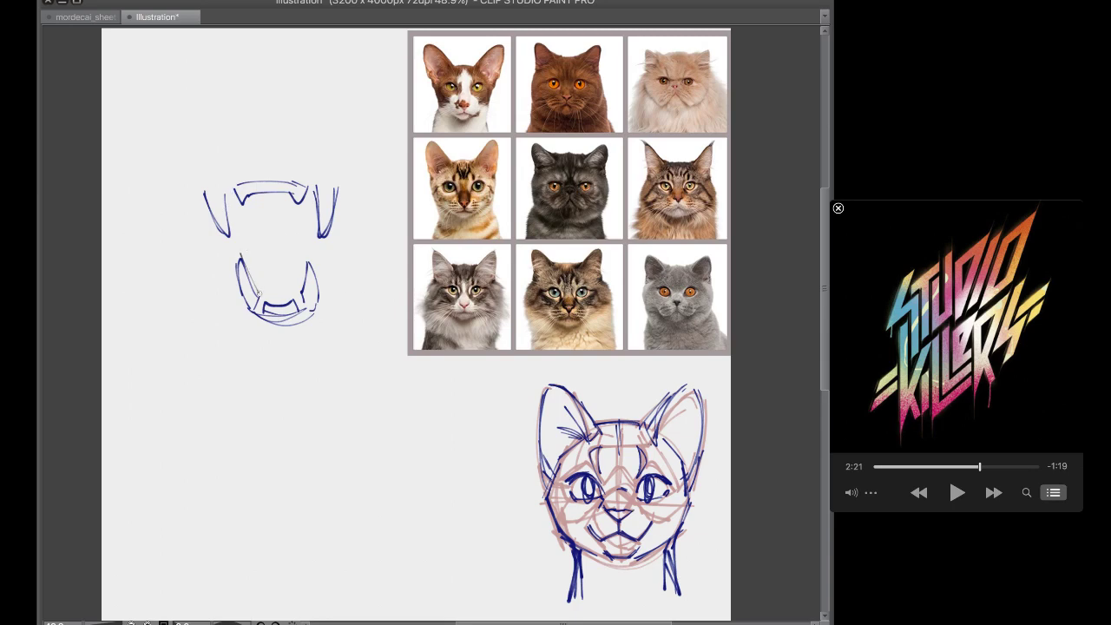
# Undo the extra strokes, select and delete the lower teeth, and deselect
pyautogui.moveTo(231, 174); pyautogui.dragTo(236, 243)
pyautogui.hotkey('ctrl', 'z')
pyautogui.hotkey('ctrl', 'z')
pyautogui.moveTo(260, 252); pyautogui.dragTo(343, 269)
pyautogui.press('Delete')
pyautogui.hotkey('ctrl', 'd')
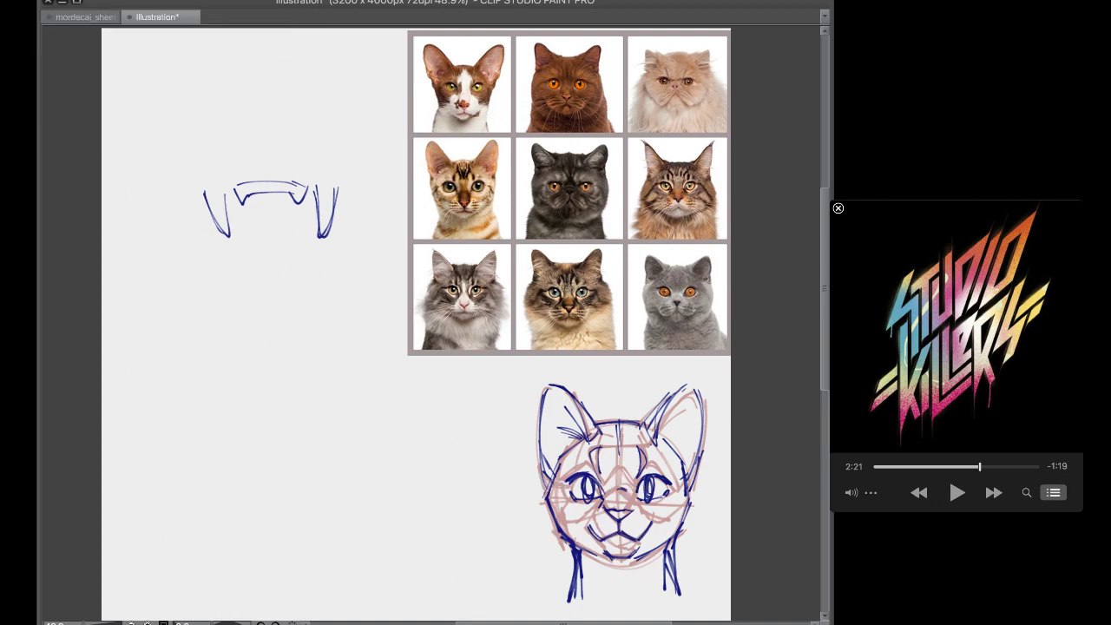
# Draw lower fangs and front teeth interlocking with the upper ones and enclose both rows with curved gum lines
pyautogui.moveTo(246, 209)
pyautogui.mouseDown()
pyautogui.moveTo(229, 237)
pyautogui.moveTo(252, 232)
pyautogui.mouseUp()
pyautogui.moveTo(307, 178)
pyautogui.mouseDown()
pyautogui.moveTo(309, 226)
pyautogui.moveTo(253, 235)
pyautogui.moveTo(253, 215)
pyautogui.moveTo(299, 233)
pyautogui.mouseUp()
pyautogui.moveTo(210, 226)
pyautogui.mouseDown()
pyautogui.moveTo(229, 236)
pyautogui.moveTo(328, 228)
pyautogui.mouseUp()
pyautogui.moveTo(207, 192); pyautogui.dragTo(336, 186)
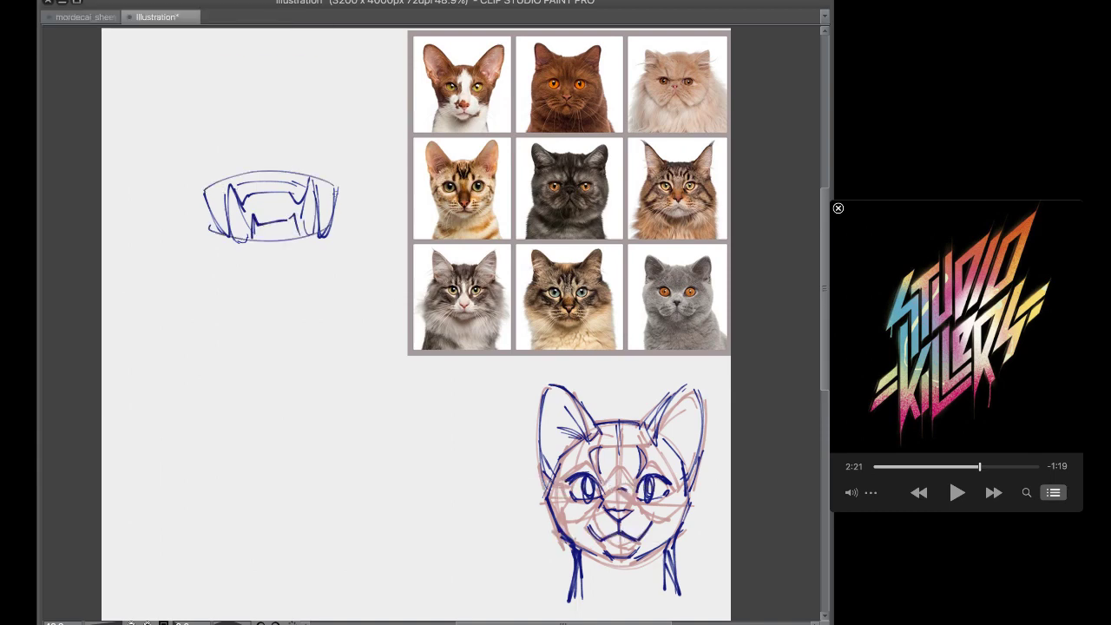
# Select the teeth study with a freehand selection, delete it, and deselect
pyautogui.scroll(-4, 337, 261)
pyautogui.scroll(8, 337, 261)
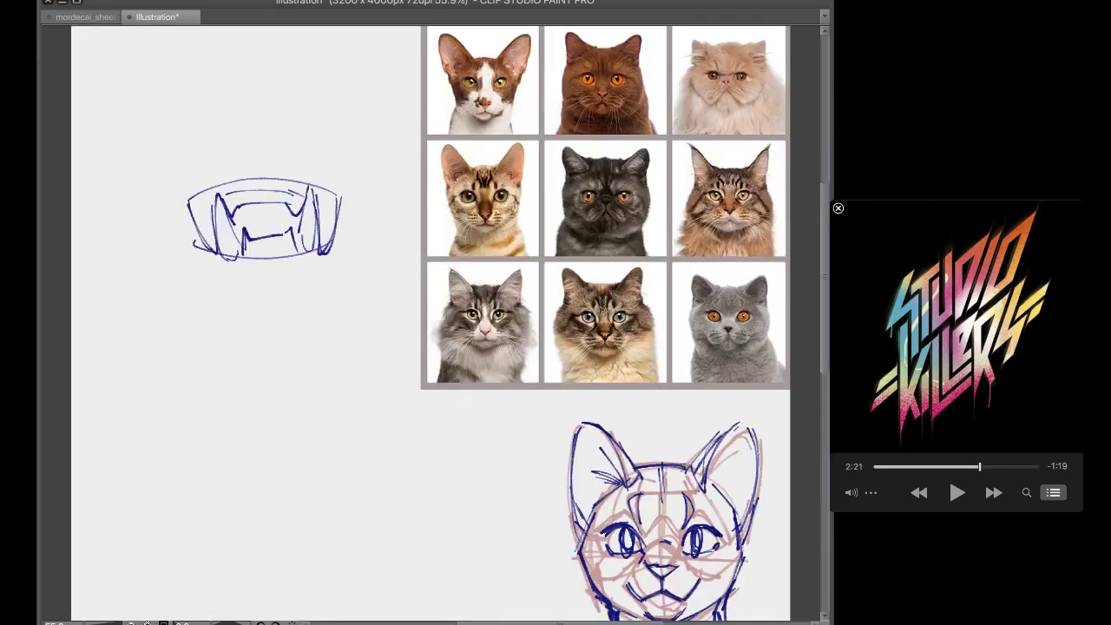
pyautogui.scroll(-10, 327, 226)
pyautogui.scroll(3, 302, 244)
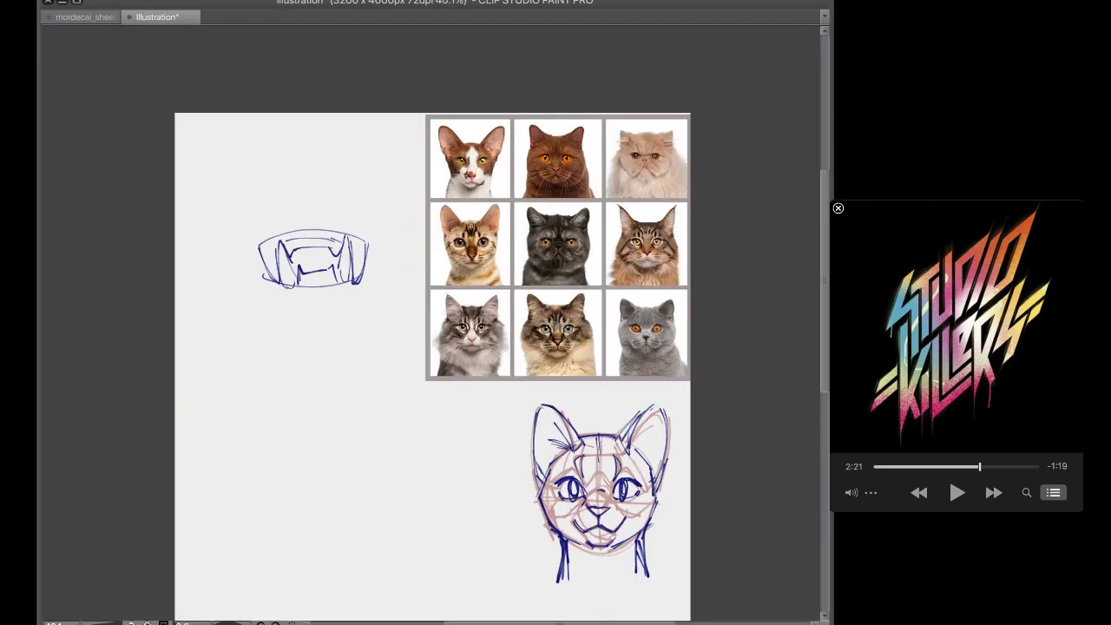
pyautogui.moveTo(379, 197)
pyautogui.mouseDown()
pyautogui.moveTo(400, 280)
pyautogui.moveTo(382, 202)
pyautogui.mouseUp()
pyautogui.press('Delete')
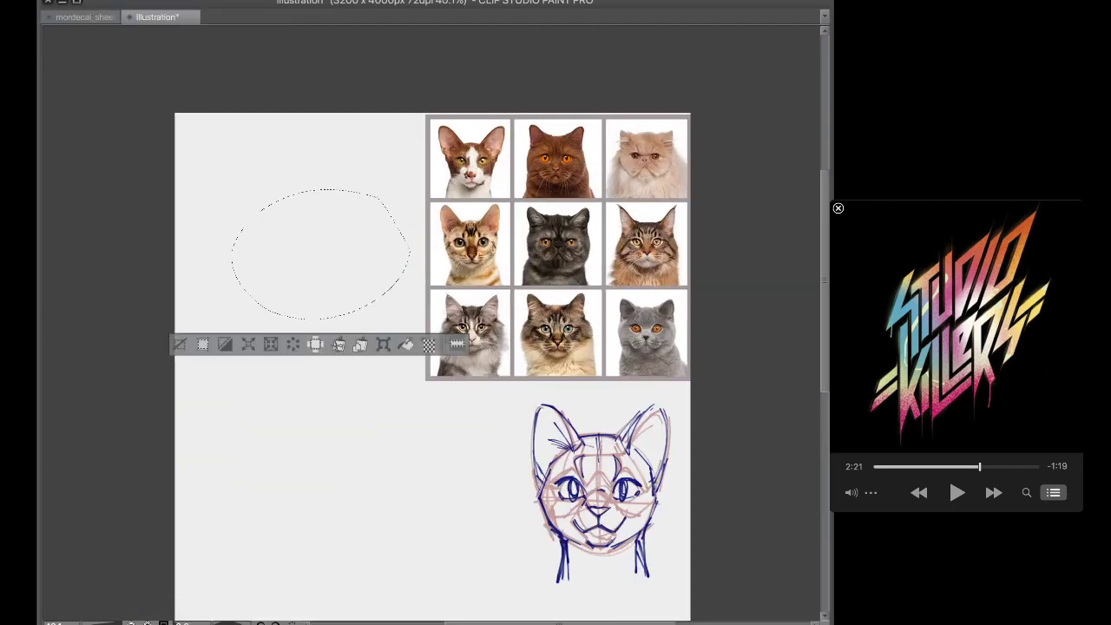
pyautogui.hotkey('ctrl', 'd')
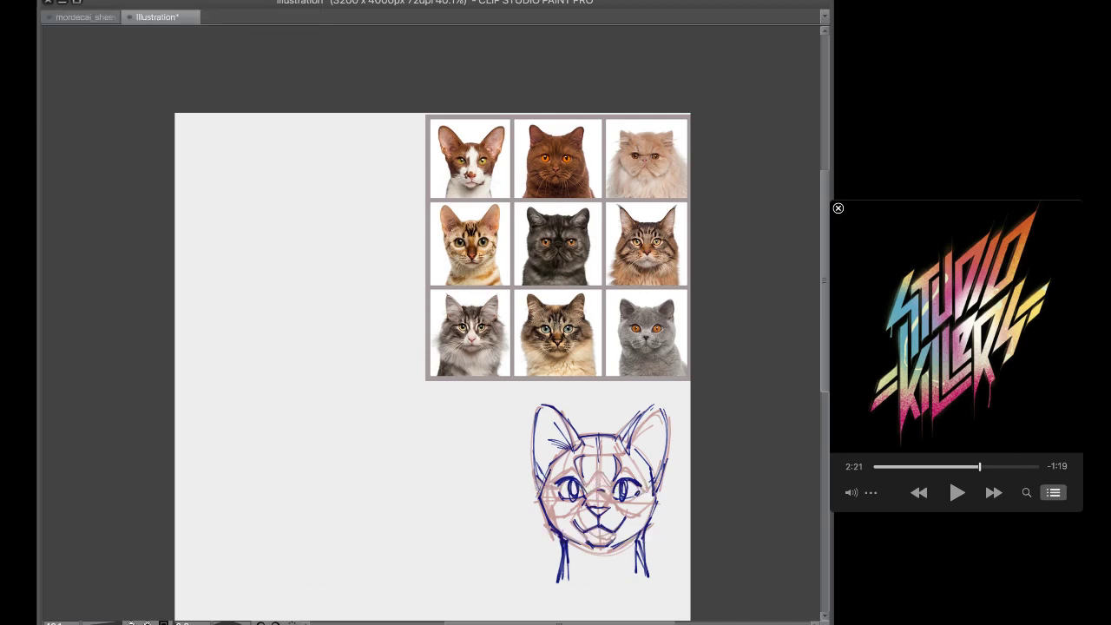
pyautogui.moveTo(825, 281); pyautogui.dragTo(825, 311)
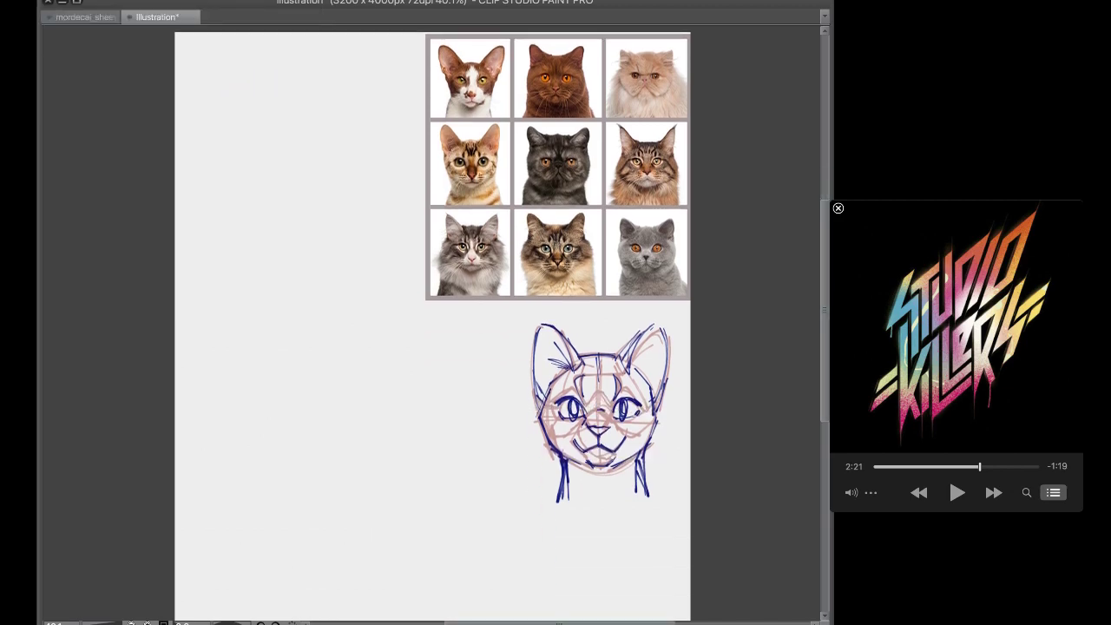
pyautogui.moveTo(559, 623); pyautogui.dragTo(574, 623)
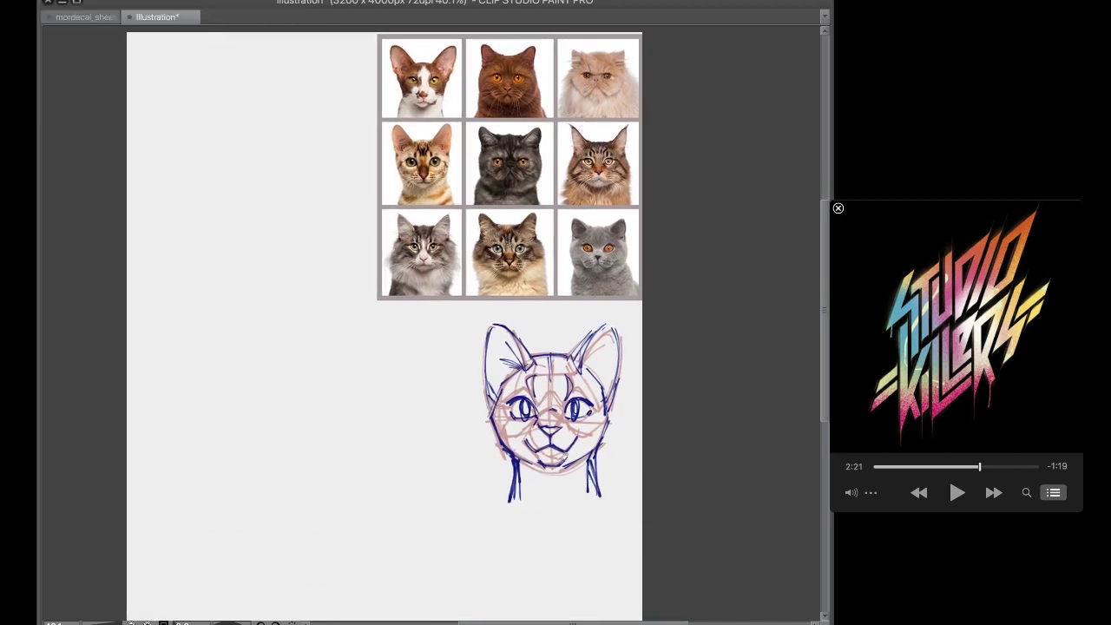
pyautogui.moveTo(247, 157)
pyautogui.mouseDown()
pyautogui.moveTo(337, 187)
pyautogui.moveTo(317, 256)
pyautogui.moveTo(236, 143)
pyautogui.moveTo(365, 201)
pyautogui.moveTo(327, 265)
pyautogui.mouseUp()
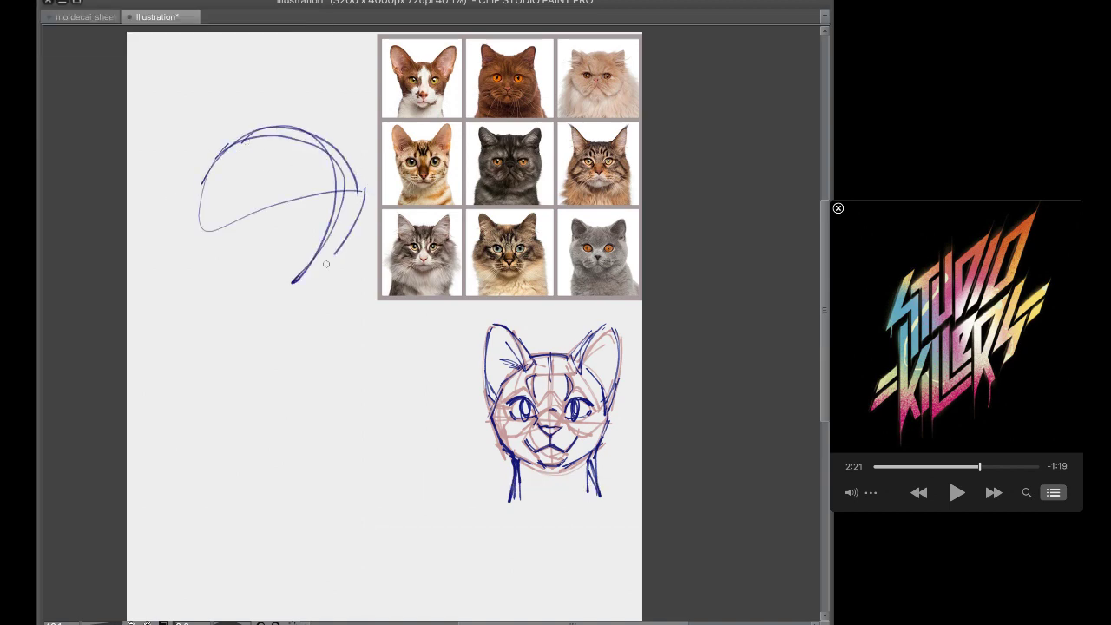
pyautogui.moveTo(352, 168); pyautogui.dragTo(325, 270)
pyautogui.hotkey('ctrl', 'z')
pyautogui.hotkey('ctrl', 'z')
pyautogui.hotkey('ctrl', 'z')
pyautogui.hotkey('ctrl', 'z')
pyautogui.hotkey('ctrl', 'z')
pyautogui.hotkey('ctrl', 'z')
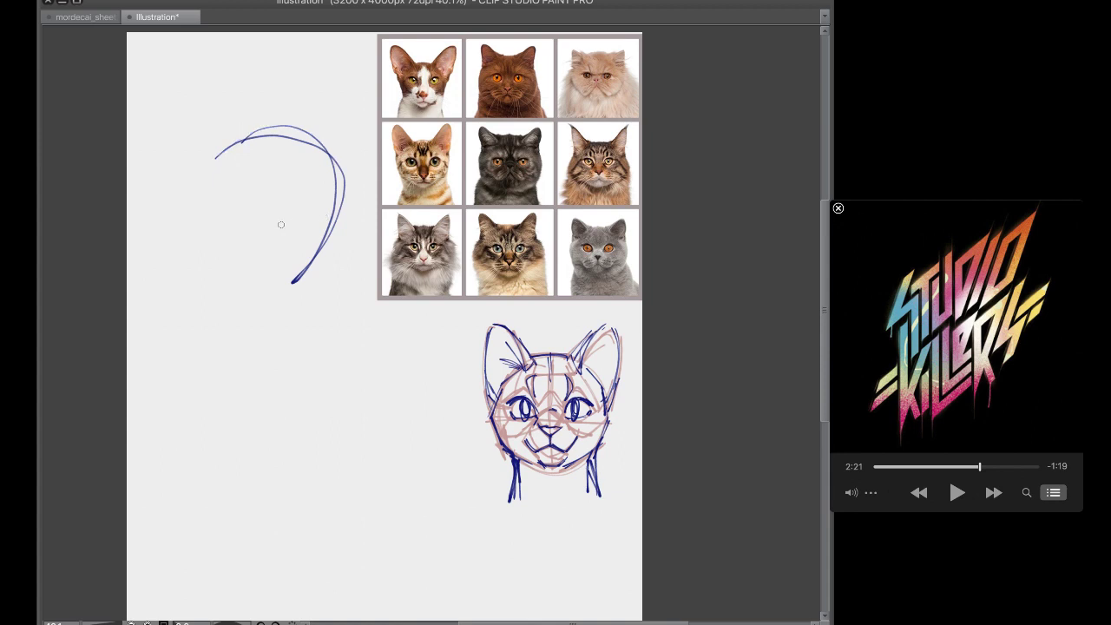
pyautogui.moveTo(209, 207)
pyautogui.mouseDown()
pyautogui.moveTo(337, 231)
pyautogui.moveTo(198, 236)
pyautogui.moveTo(310, 166)
pyautogui.moveTo(358, 209)
pyautogui.mouseUp()
pyautogui.hotkey('ctrl', 'z')
pyautogui.hotkey('ctrl', 'z')
# Sketch a blue circle for a new head beside the photos and add a curved vertical guide line toward its right side
pyautogui.moveTo(313, 160)
pyautogui.mouseDown()
pyautogui.moveTo(217, 245)
pyautogui.moveTo(255, 311)
pyautogui.moveTo(287, 304)
pyautogui.mouseUp()
pyautogui.moveTo(370, 212); pyautogui.dragTo(339, 279)
pyautogui.moveTo(361, 243); pyautogui.dragTo(337, 279)
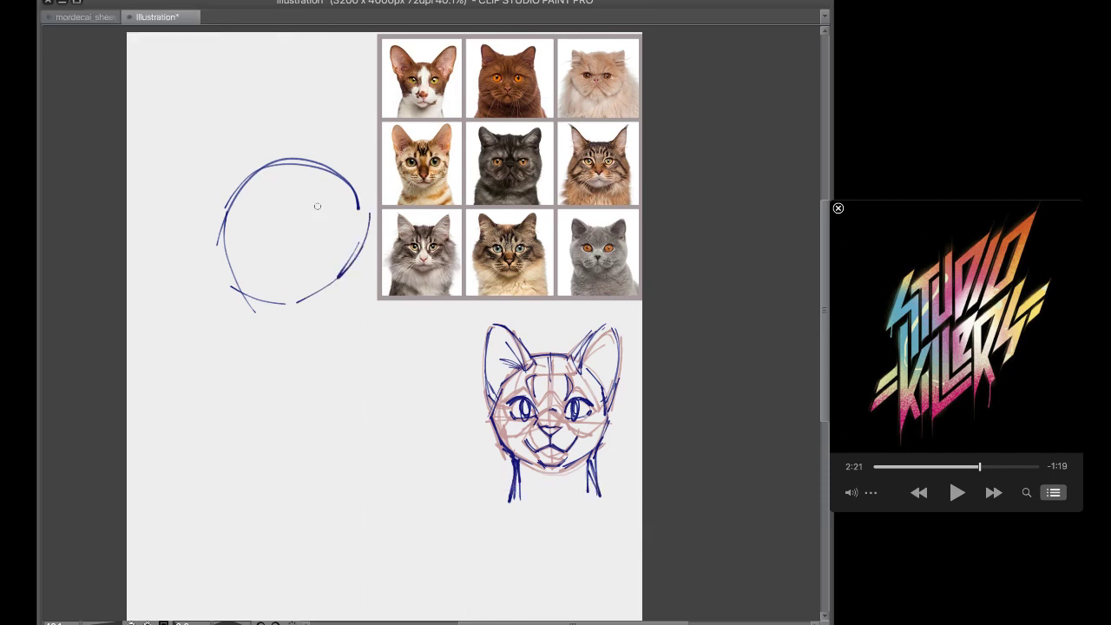
pyautogui.moveTo(297, 168)
pyautogui.mouseDown()
pyautogui.moveTo(324, 283)
pyautogui.moveTo(338, 276)
pyautogui.mouseUp()
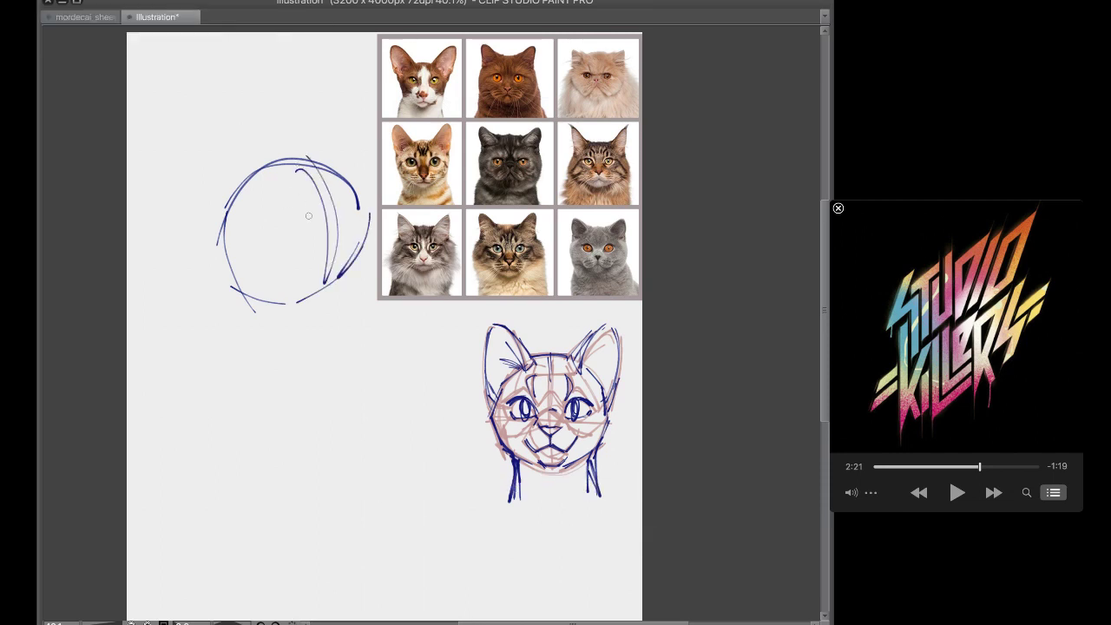
# Build a side-view cat head over the circle with a tall ear, cheek line, brow, eye, muzzle and jaw
pyautogui.moveTo(308, 216)
pyautogui.mouseDown()
pyautogui.moveTo(285, 115)
pyautogui.moveTo(259, 178)
pyautogui.moveTo(271, 102)
pyautogui.moveTo(321, 156)
pyautogui.moveTo(304, 228)
pyautogui.mouseUp()
pyautogui.moveTo(261, 170)
pyautogui.mouseDown()
pyautogui.moveTo(329, 247)
pyautogui.moveTo(306, 306)
pyautogui.mouseUp()
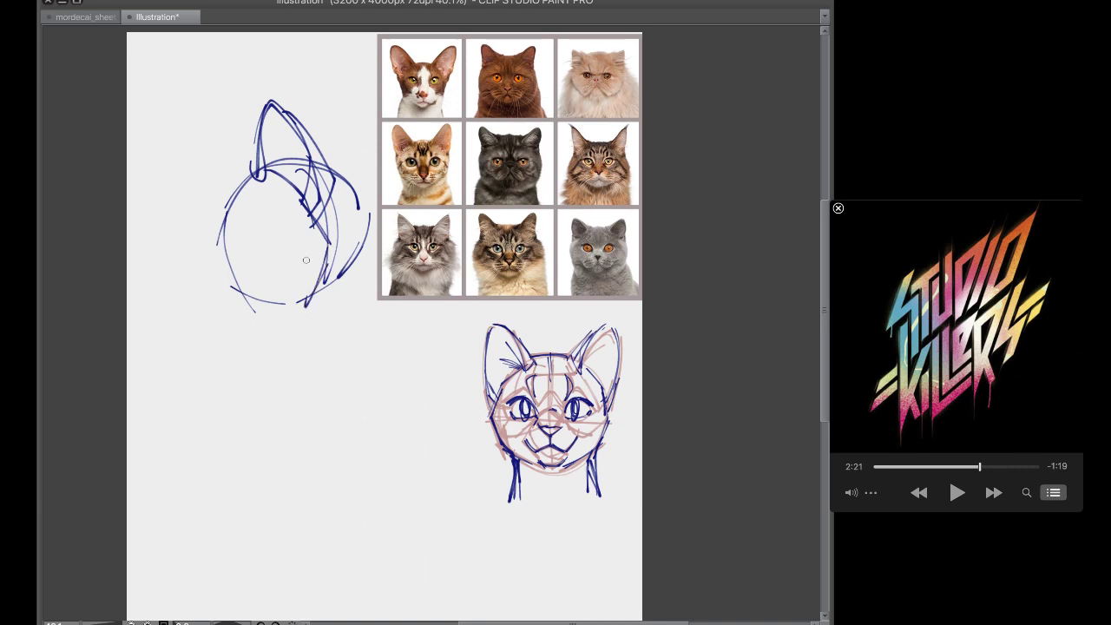
pyautogui.moveTo(306, 207)
pyautogui.mouseDown()
pyautogui.moveTo(248, 278)
pyautogui.moveTo(307, 287)
pyautogui.mouseUp()
pyautogui.moveTo(224, 205)
pyautogui.mouseDown()
pyautogui.moveTo(284, 223)
pyautogui.moveTo(229, 233)
pyautogui.moveTo(232, 261)
pyautogui.moveTo(254, 231)
pyautogui.mouseUp()
pyautogui.press('super+z')
pyautogui.moveTo(228, 196)
pyautogui.mouseDown()
pyautogui.moveTo(214, 236)
pyautogui.moveTo(214, 217)
pyautogui.moveTo(220, 259)
pyautogui.moveTo(207, 273)
pyautogui.moveTo(224, 269)
pyautogui.moveTo(231, 297)
pyautogui.mouseUp()
pyautogui.moveTo(219, 290)
pyautogui.mouseDown()
pyautogui.moveTo(250, 302)
pyautogui.moveTo(232, 311)
pyautogui.moveTo(246, 316)
pyautogui.moveTo(304, 297)
pyautogui.mouseUp()
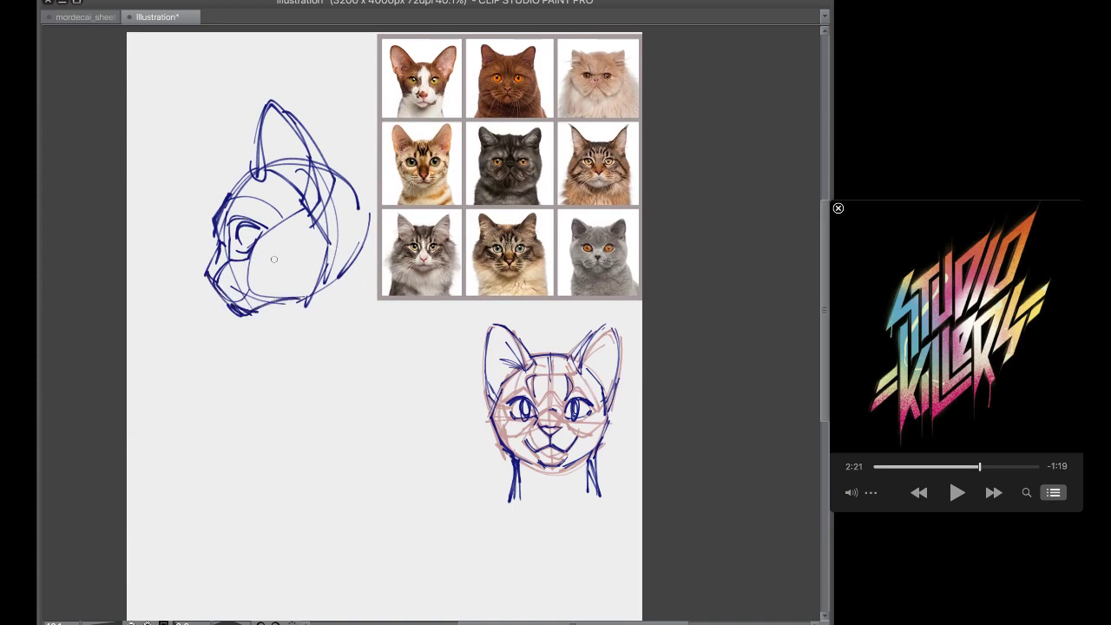
# Outline the back of the side-view head and add a neck tapering down to a point
pyautogui.moveTo(327, 161)
pyautogui.mouseDown()
pyautogui.moveTo(354, 180)
pyautogui.moveTo(368, 261)
pyautogui.mouseUp()
pyautogui.moveTo(360, 274); pyautogui.dragTo(373, 302)
pyautogui.moveTo(283, 309)
pyautogui.mouseDown()
pyautogui.moveTo(297, 397)
pyautogui.moveTo(382, 300)
pyautogui.mouseUp()
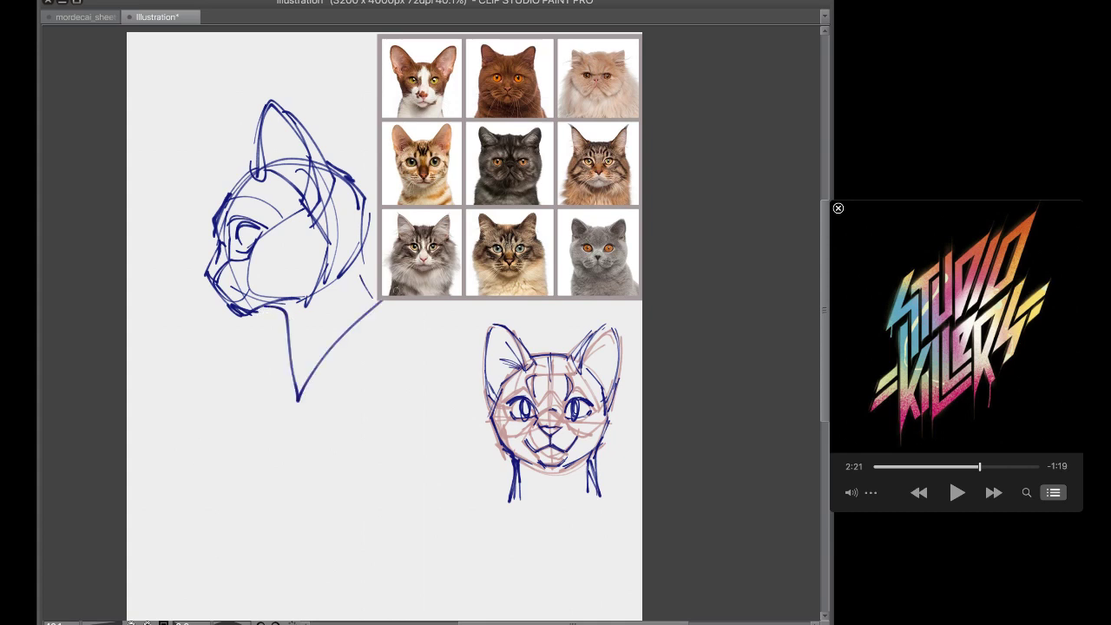
# Select the side-view head with a freehand selection and delete it
pyautogui.moveTo(252, 159); pyautogui.dragTo(231, 198)
pyautogui.press('Delete')
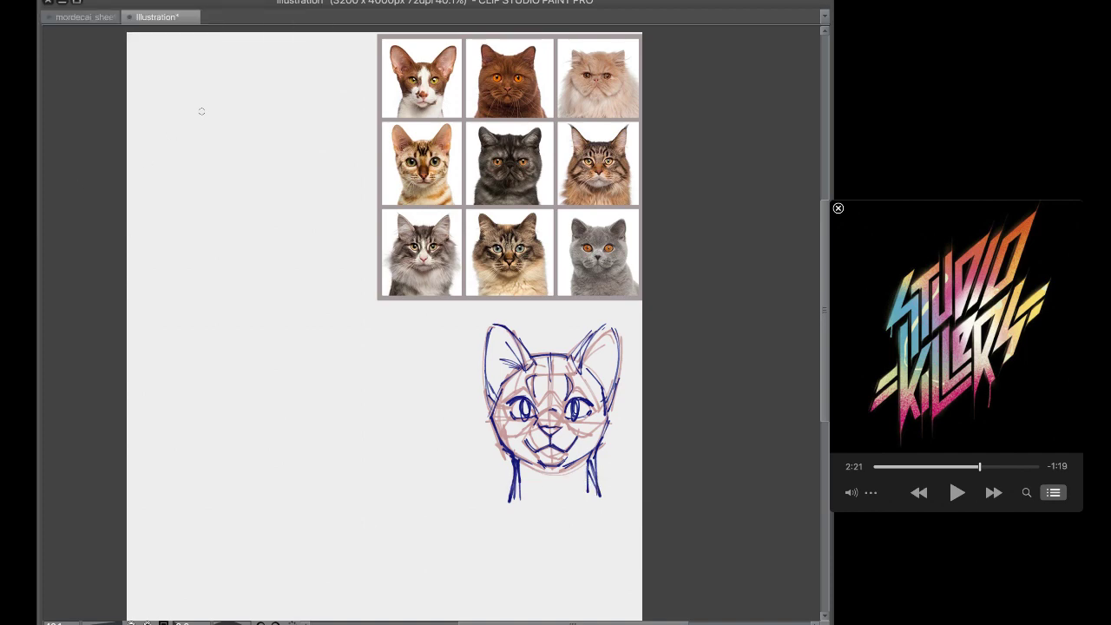
# Sketch a narrow wedge-shaped front-view head outline with a rounded muzzle and mouth at its pointed chin
pyautogui.moveTo(192, 123)
pyautogui.mouseDown()
pyautogui.moveTo(228, 104)
pyautogui.moveTo(193, 162)
pyautogui.moveTo(198, 185)
pyautogui.moveTo(184, 142)
pyautogui.moveTo(236, 212)
pyautogui.moveTo(273, 149)
pyautogui.mouseUp()
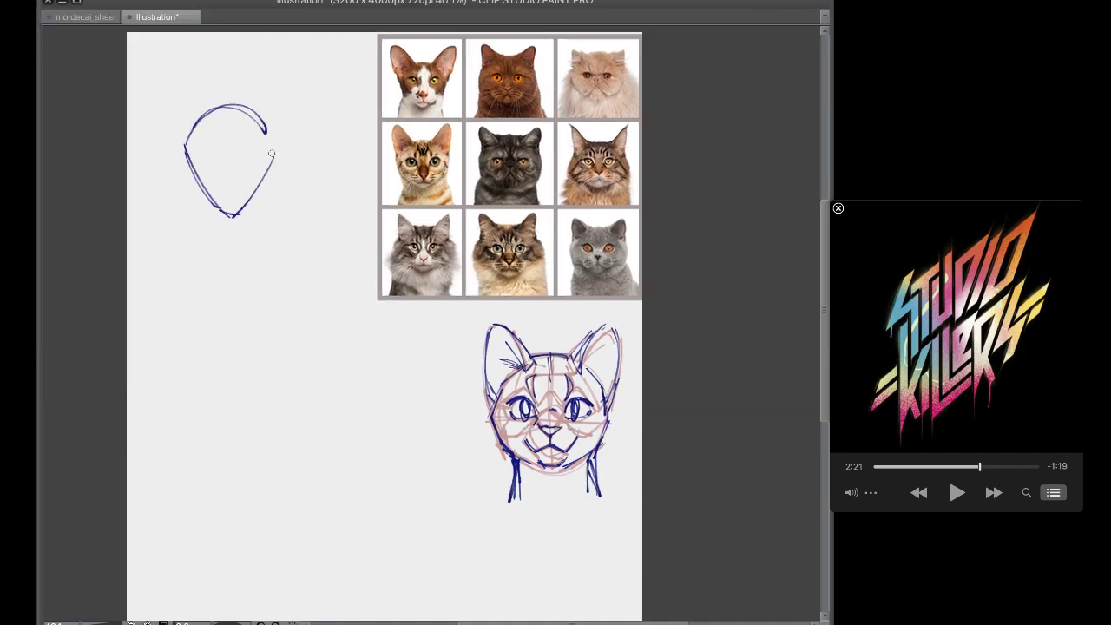
pyautogui.moveTo(245, 218); pyautogui.dragTo(271, 139)
pyautogui.moveTo(204, 198)
pyautogui.mouseDown()
pyautogui.moveTo(224, 167)
pyautogui.moveTo(256, 187)
pyautogui.moveTo(209, 181)
pyautogui.moveTo(223, 198)
pyautogui.moveTo(252, 181)
pyautogui.moveTo(231, 206)
pyautogui.moveTo(245, 198)
pyautogui.mouseUp()
pyautogui.hotkey('ctrl', 'z')
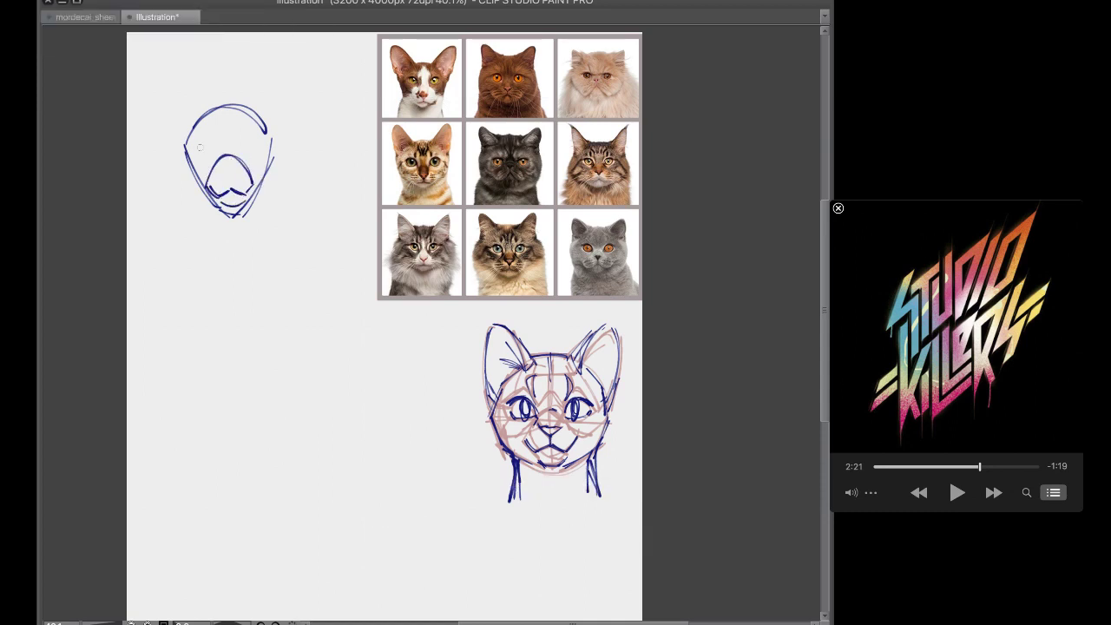
# Add slanted eyes, a nose and two large, wide-set ears to the wedge-shaped head, undoing stray strokes
pyautogui.moveTo(198, 148)
pyautogui.mouseDown()
pyautogui.moveTo(219, 158)
pyautogui.moveTo(209, 147)
pyautogui.moveTo(220, 163)
pyautogui.moveTo(211, 168)
pyautogui.mouseUp()
pyautogui.hotkey('ctrl', 'z')
pyautogui.hotkey('ctrl', 'z')
pyautogui.moveTo(208, 105)
pyautogui.mouseDown()
pyautogui.moveTo(171, 124)
pyautogui.moveTo(187, 166)
pyautogui.moveTo(190, 76)
pyautogui.moveTo(202, 86)
pyautogui.moveTo(183, 158)
pyautogui.mouseUp()
pyautogui.hotkey('ctrl', 'z')
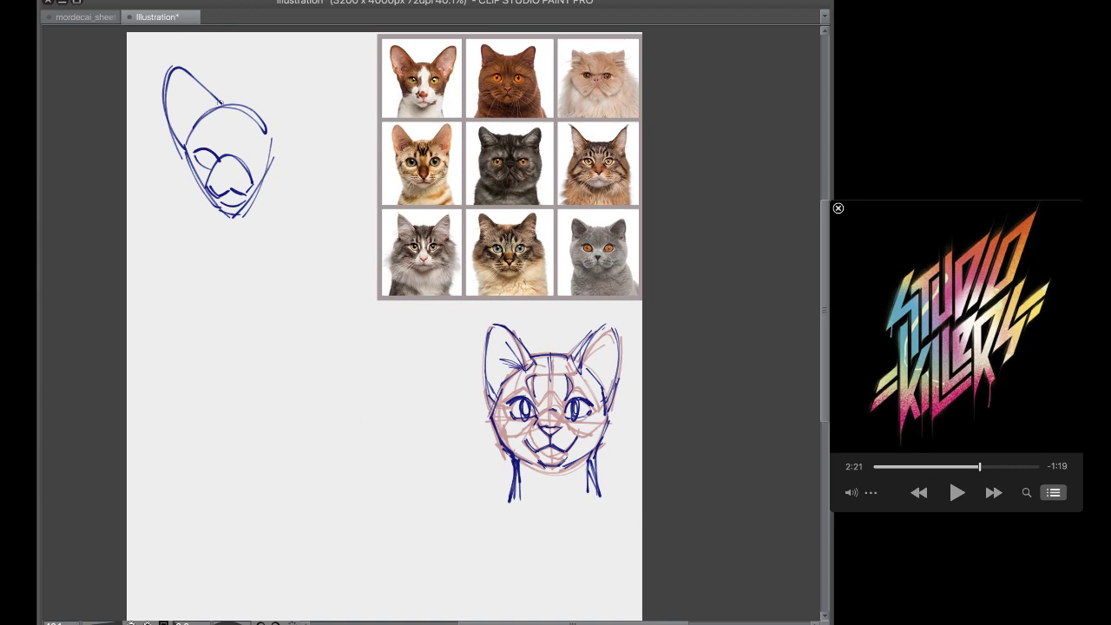
pyautogui.moveTo(265, 110)
pyautogui.mouseDown()
pyautogui.moveTo(283, 63)
pyautogui.moveTo(287, 150)
pyautogui.moveTo(231, 182)
pyautogui.mouseUp()
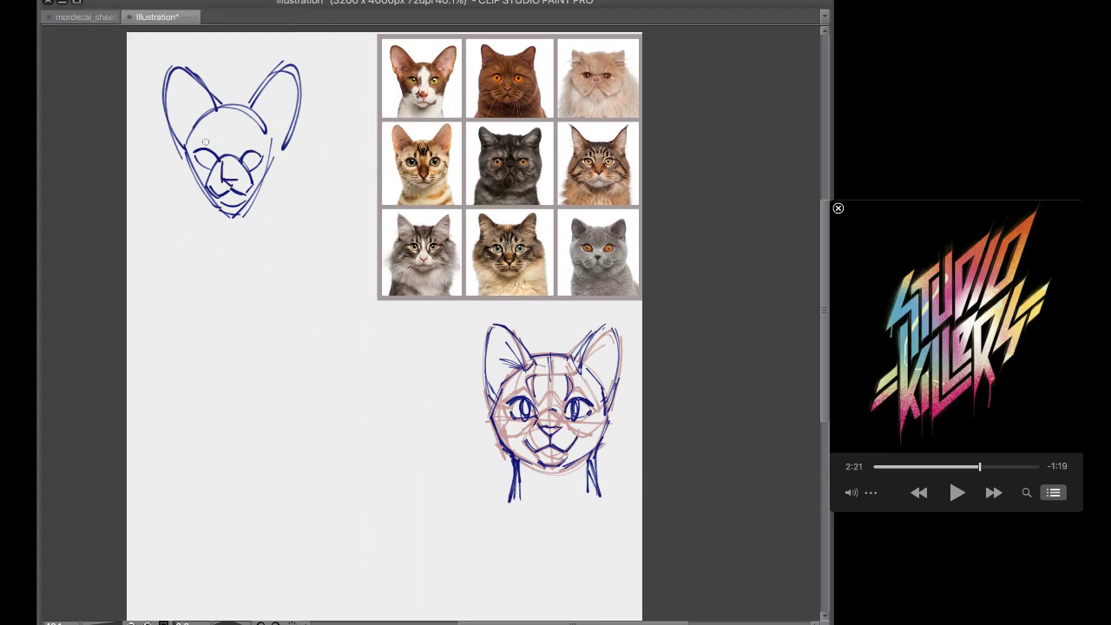
# Define the wedge-shaped head with a flat forehead line, a brow curve, a chin line and reinforced straight cheeks
pyautogui.moveTo(214, 130)
pyautogui.mouseDown()
pyautogui.moveTo(219, 154)
pyautogui.moveTo(210, 113)
pyautogui.moveTo(252, 113)
pyautogui.moveTo(265, 133)
pyautogui.mouseUp()
pyautogui.moveTo(219, 206); pyautogui.dragTo(244, 201)
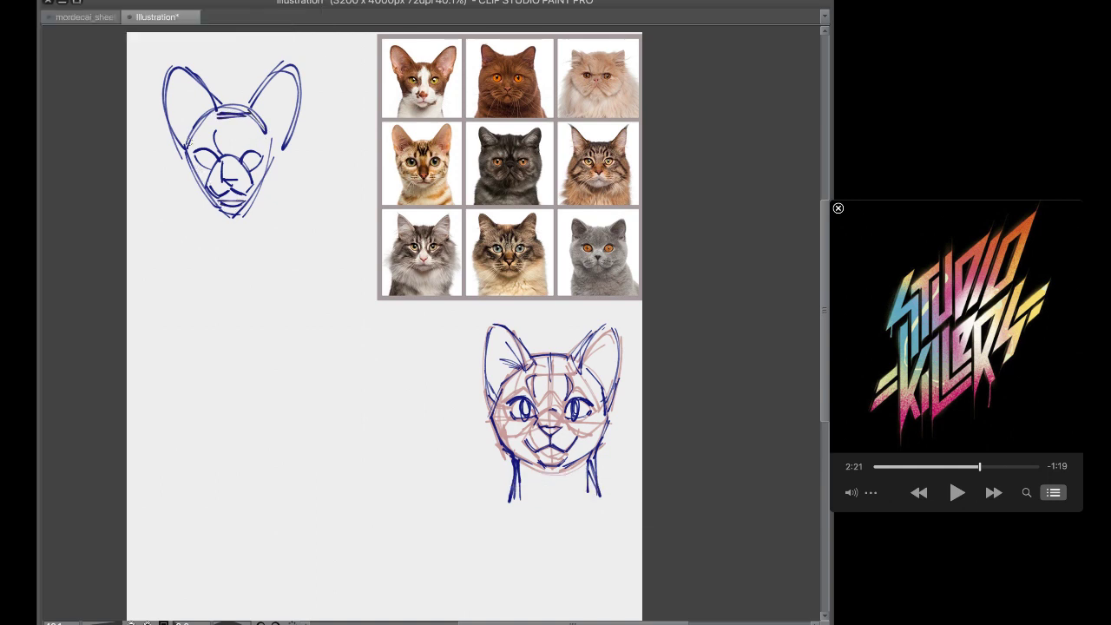
pyautogui.moveTo(185, 144); pyautogui.dragTo(217, 199)
pyautogui.moveTo(274, 162); pyautogui.dragTo(240, 206)
pyautogui.moveTo(278, 143); pyautogui.dragTo(256, 195)
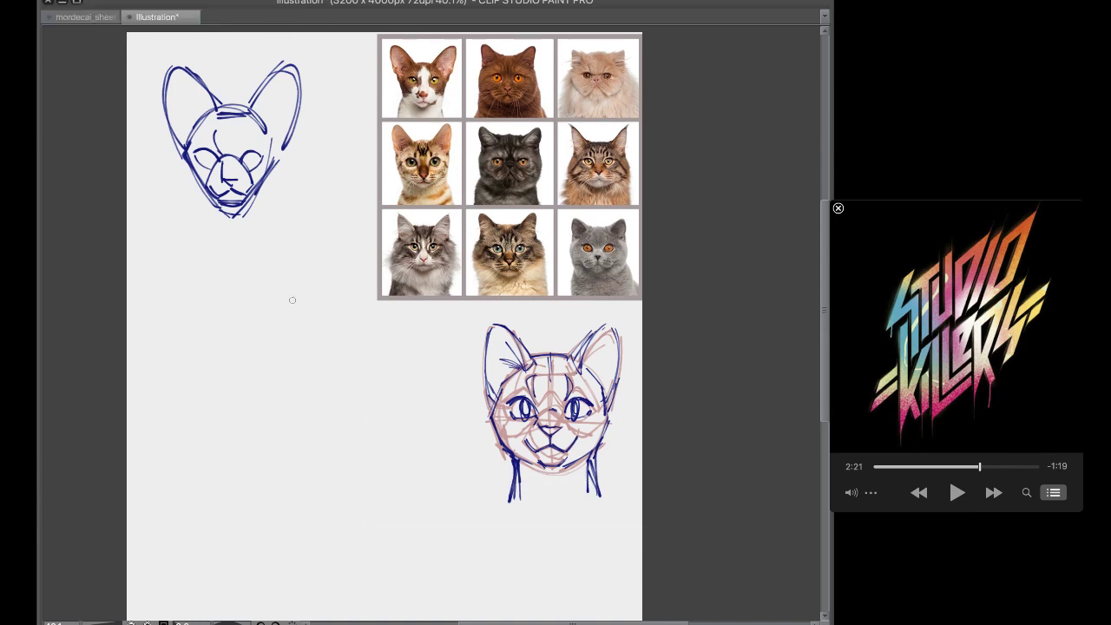
# Sketch a wide round head below the wedge-shaped one and square off its sides with angular contour strokes
pyautogui.moveTo(292, 284); pyautogui.dragTo(332, 304)
pyautogui.moveTo(239, 265)
pyautogui.mouseDown()
pyautogui.moveTo(323, 295)
pyautogui.moveTo(331, 351)
pyautogui.mouseUp()
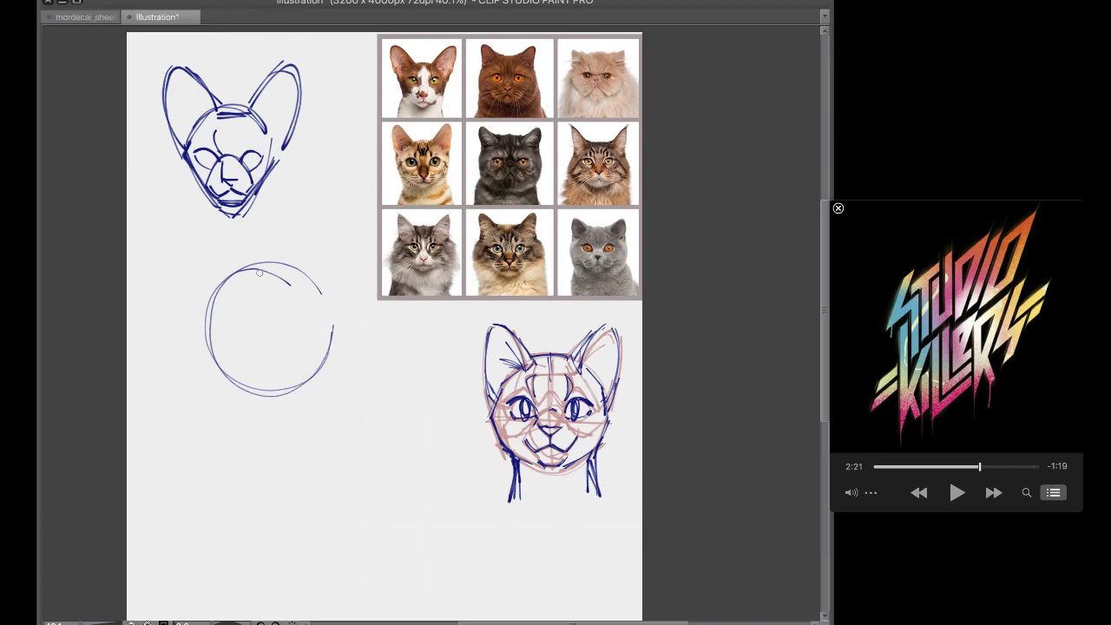
pyautogui.moveTo(250, 273); pyautogui.dragTo(290, 276)
pyautogui.press('super+z')
pyautogui.press('super+z')
pyautogui.press('super+z')
pyautogui.moveTo(250, 270)
pyautogui.mouseDown()
pyautogui.moveTo(291, 276)
pyautogui.moveTo(205, 323)
pyautogui.moveTo(205, 375)
pyautogui.mouseUp()
pyautogui.moveTo(207, 321); pyautogui.dragTo(239, 398)
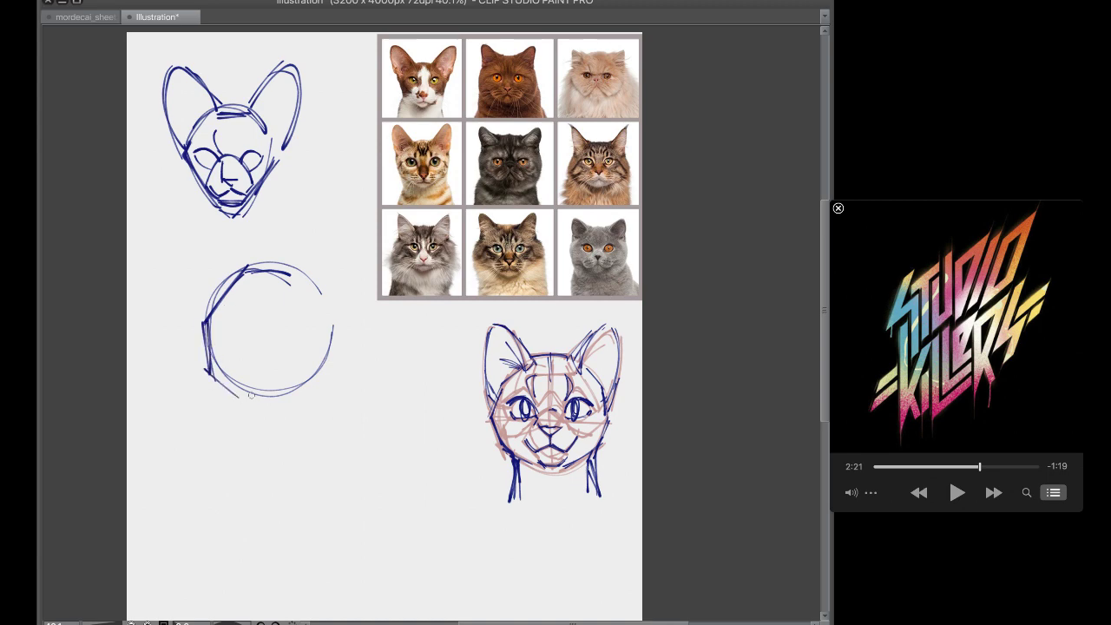
pyautogui.moveTo(304, 278)
pyautogui.mouseDown()
pyautogui.moveTo(341, 321)
pyautogui.moveTo(328, 390)
pyautogui.mouseUp()
# Draw a flat-faced muzzle with a downturned mouth, a short nose and two eyes on the round head
pyautogui.moveTo(223, 366)
pyautogui.mouseDown()
pyautogui.moveTo(249, 380)
pyautogui.moveTo(266, 351)
pyautogui.moveTo(301, 382)
pyautogui.moveTo(274, 375)
pyautogui.moveTo(269, 388)
pyautogui.moveTo(276, 373)
pyautogui.mouseUp()
pyautogui.hotkey('ctrl', 'z')
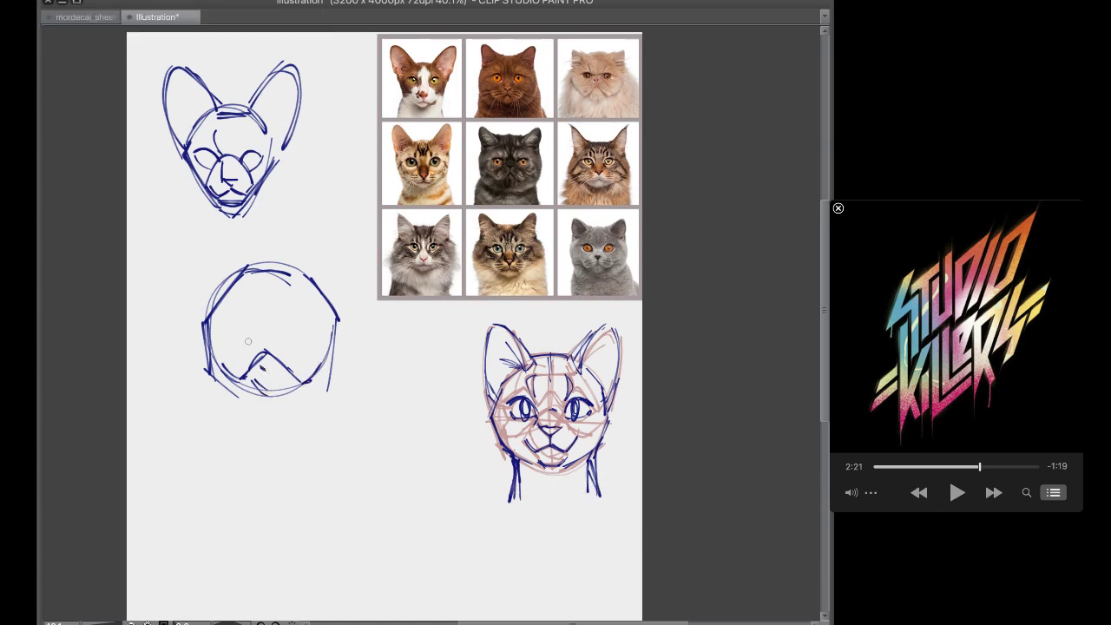
pyautogui.moveTo(260, 338)
pyautogui.mouseDown()
pyautogui.moveTo(268, 346)
pyautogui.moveTo(241, 348)
pyautogui.moveTo(287, 348)
pyautogui.mouseUp()
pyautogui.press('super+z')
pyautogui.moveTo(223, 321)
pyautogui.mouseDown()
pyautogui.moveTo(252, 332)
pyautogui.moveTo(228, 335)
pyautogui.moveTo(240, 342)
pyautogui.moveTo(304, 328)
pyautogui.moveTo(299, 340)
pyautogui.moveTo(303, 327)
pyautogui.moveTo(306, 341)
pyautogui.mouseUp()
pyautogui.press('super+z')
pyautogui.press('super+z')
# Give the round head small, wide-set ears, long sloping fur lines, a forehead contour and eye details
pyautogui.moveTo(241, 276)
pyautogui.mouseDown()
pyautogui.moveTo(215, 262)
pyautogui.moveTo(223, 301)
pyautogui.moveTo(243, 275)
pyautogui.moveTo(335, 252)
pyautogui.mouseUp()
pyautogui.moveTo(334, 252); pyautogui.dragTo(337, 300)
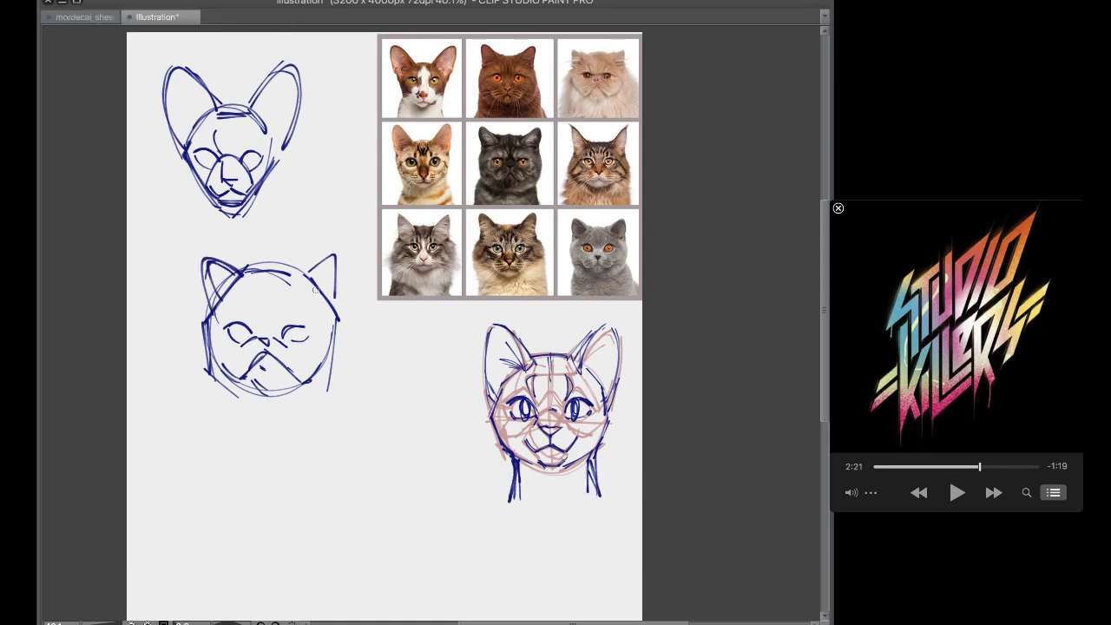
pyautogui.moveTo(207, 327); pyautogui.dragTo(179, 406)
pyautogui.moveTo(203, 351); pyautogui.dragTo(183, 415)
pyautogui.moveTo(335, 297); pyautogui.dragTo(366, 381)
pyautogui.moveTo(241, 281)
pyautogui.mouseDown()
pyautogui.moveTo(297, 288)
pyautogui.moveTo(224, 298)
pyautogui.moveTo(206, 322)
pyautogui.mouseUp()
pyautogui.moveTo(295, 278); pyautogui.dragTo(331, 308)
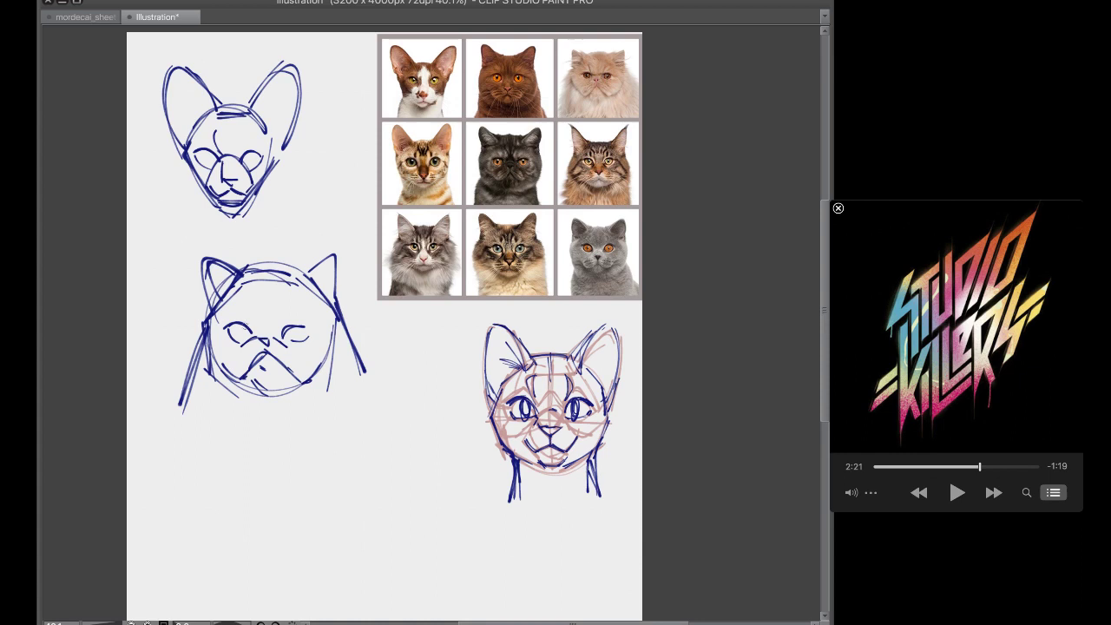
pyautogui.moveTo(299, 329)
pyautogui.mouseDown()
pyautogui.moveTo(298, 341)
pyautogui.moveTo(316, 323)
pyautogui.mouseUp()
# Select the wedge-shaped and round heads with a freehand selection, delete them, and deselect
pyautogui.moveTo(169, 246)
pyautogui.mouseDown()
pyautogui.moveTo(398, 408)
pyautogui.moveTo(369, 323)
pyautogui.moveTo(360, 150)
pyautogui.moveTo(177, 53)
pyautogui.moveTo(161, 256)
pyautogui.mouseUp()
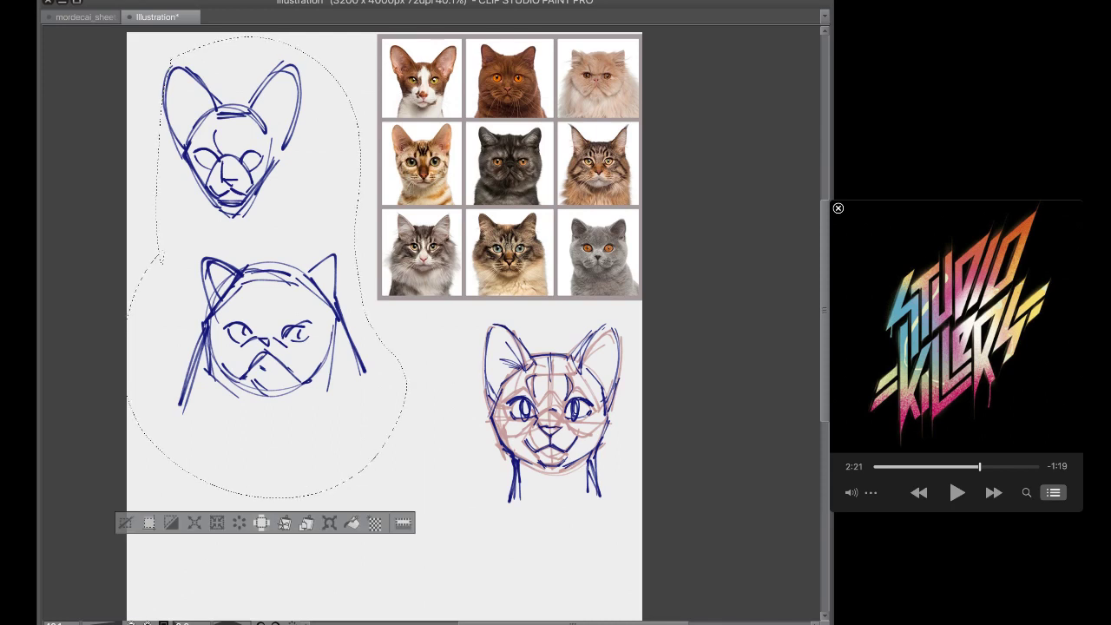
pyautogui.press('Delete')
pyautogui.hotkey('ctrl', 'd')
pyautogui.moveTo(165, 71)
pyautogui.mouseDown()
pyautogui.moveTo(162, 93)
pyautogui.moveTo(150, 91)
pyautogui.mouseUp()
pyautogui.moveTo(179, 70); pyautogui.dragTo(227, 92)
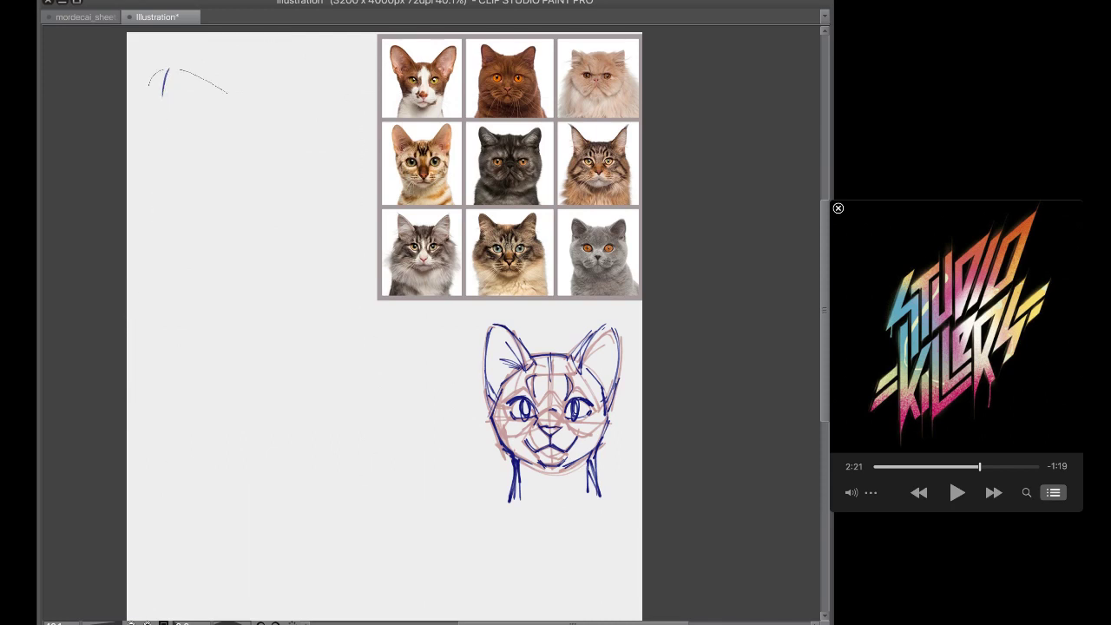
pyautogui.moveTo(149, 90); pyautogui.dragTo(145, 137)
pyautogui.hotkey('ctrl', 'd')
# Sketch a medium-round front-view head with angled cheeks, a triangular nose, mouth, chin and almond eyes
pyautogui.moveTo(233, 157)
pyautogui.mouseDown()
pyautogui.moveTo(261, 151)
pyautogui.moveTo(267, 253)
pyautogui.mouseUp()
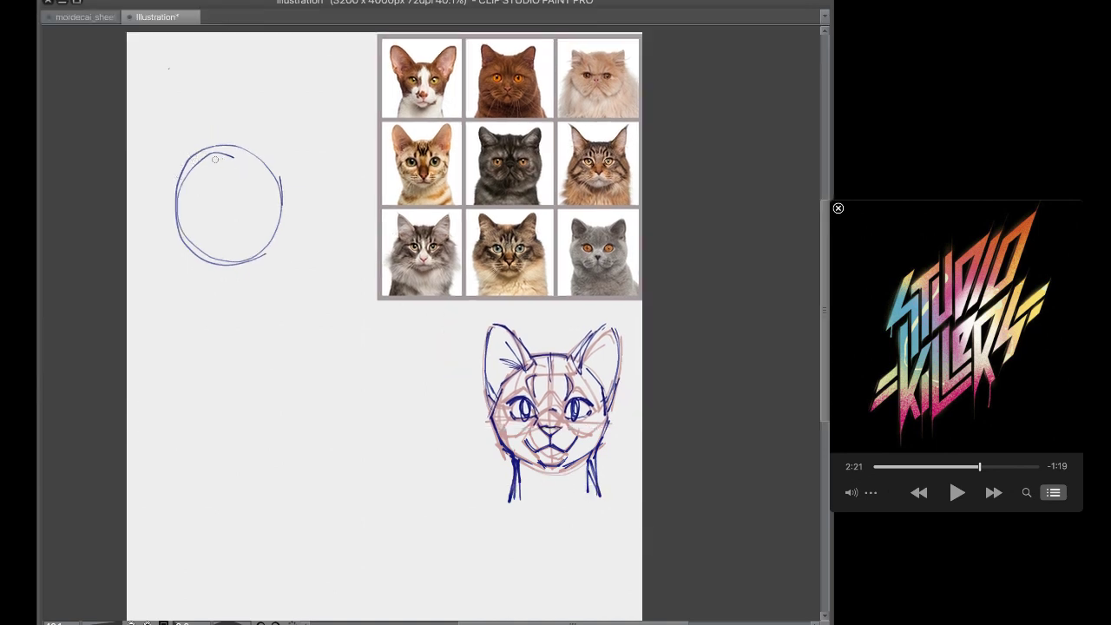
pyautogui.moveTo(208, 160)
pyautogui.mouseDown()
pyautogui.moveTo(180, 208)
pyautogui.moveTo(184, 227)
pyautogui.moveTo(239, 258)
pyautogui.moveTo(225, 257)
pyautogui.moveTo(274, 190)
pyautogui.moveTo(287, 198)
pyautogui.moveTo(252, 248)
pyautogui.moveTo(245, 224)
pyautogui.moveTo(236, 231)
pyautogui.moveTo(245, 224)
pyautogui.moveTo(229, 242)
pyautogui.moveTo(253, 238)
pyautogui.moveTo(248, 250)
pyautogui.mouseUp()
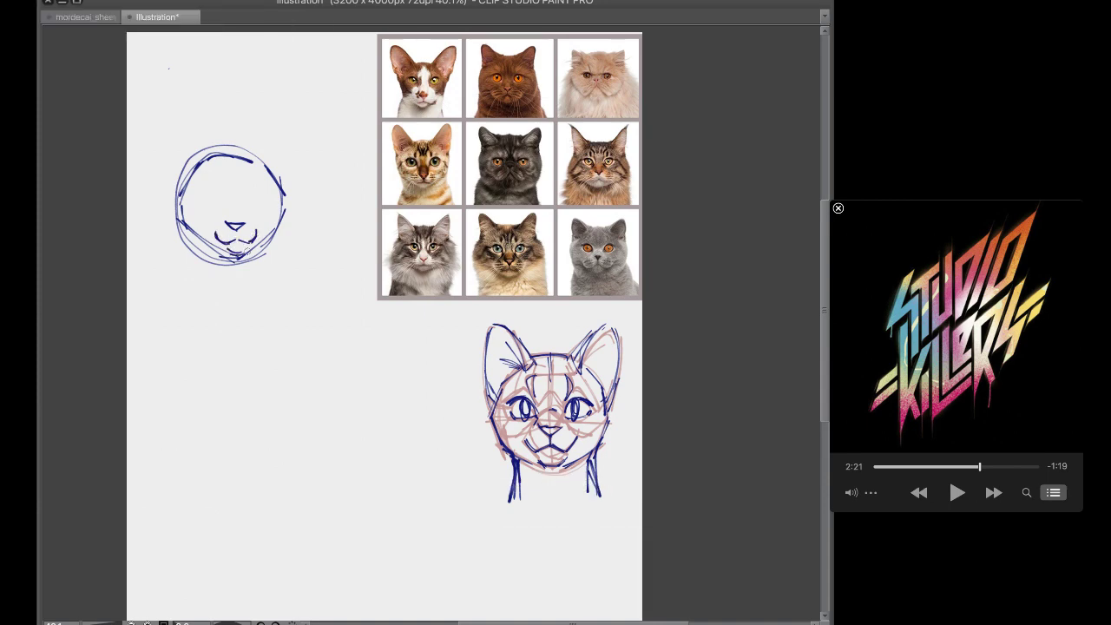
pyautogui.moveTo(198, 214)
pyautogui.mouseDown()
pyautogui.moveTo(207, 200)
pyautogui.moveTo(221, 212)
pyautogui.moveTo(268, 201)
pyautogui.moveTo(252, 215)
pyautogui.moveTo(264, 217)
pyautogui.moveTo(271, 203)
pyautogui.mouseUp()
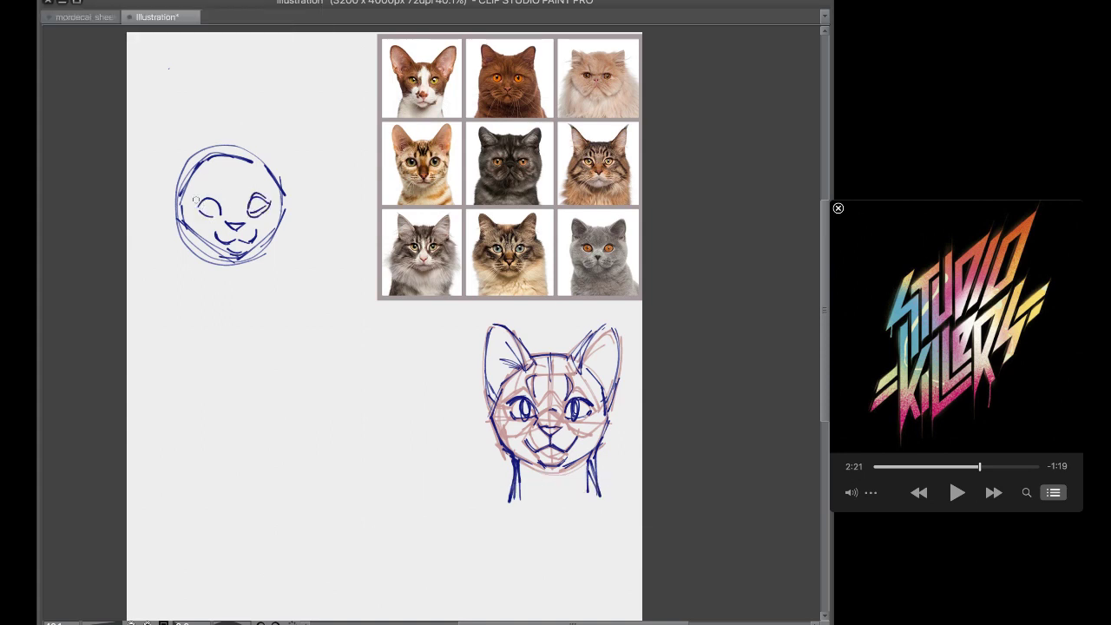
# Add tall pointed ears, layered fur down the left cheek and a V-shaped chest ruff to the head
pyautogui.moveTo(224, 161)
pyautogui.mouseDown()
pyautogui.moveTo(254, 161)
pyautogui.moveTo(167, 123)
pyautogui.moveTo(169, 160)
pyautogui.mouseUp()
pyautogui.moveTo(259, 158)
pyautogui.mouseDown()
pyautogui.moveTo(292, 124)
pyautogui.moveTo(296, 198)
pyautogui.mouseUp()
pyautogui.moveTo(183, 182); pyautogui.dragTo(156, 228)
pyautogui.moveTo(177, 199)
pyautogui.mouseDown()
pyautogui.moveTo(154, 227)
pyautogui.moveTo(177, 280)
pyautogui.moveTo(247, 311)
pyautogui.moveTo(271, 282)
pyautogui.mouseUp()
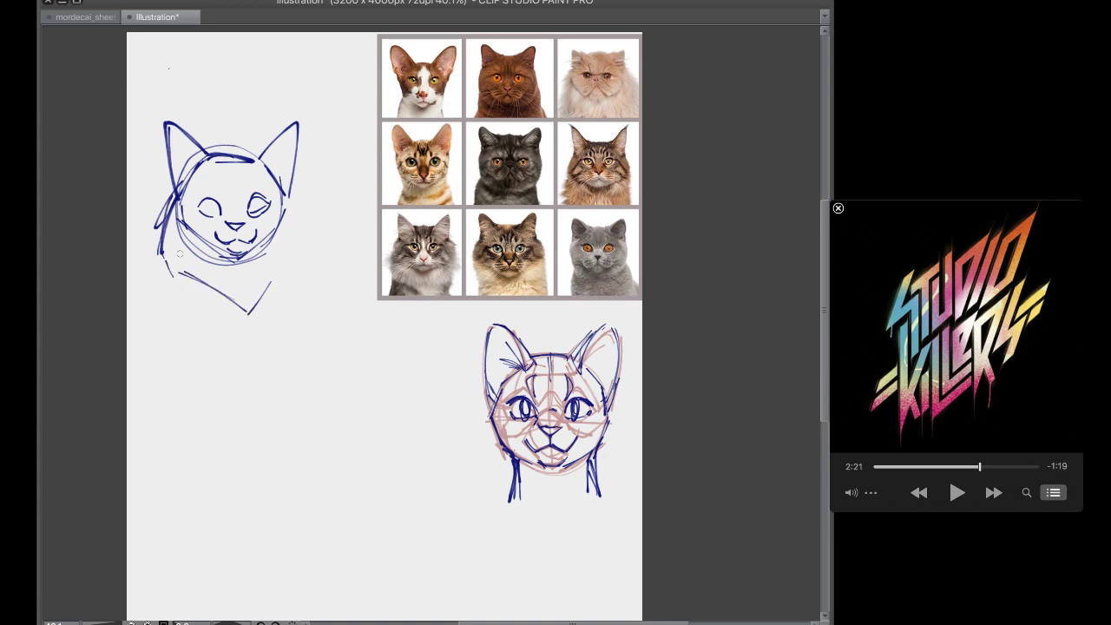
pyautogui.moveTo(170, 230)
pyautogui.mouseDown()
pyautogui.moveTo(172, 279)
pyautogui.moveTo(240, 309)
pyautogui.mouseUp()
pyautogui.moveTo(185, 183); pyautogui.dragTo(169, 233)
pyautogui.moveTo(170, 203)
pyautogui.mouseDown()
pyautogui.moveTo(181, 244)
pyautogui.moveTo(224, 255)
pyautogui.mouseUp()
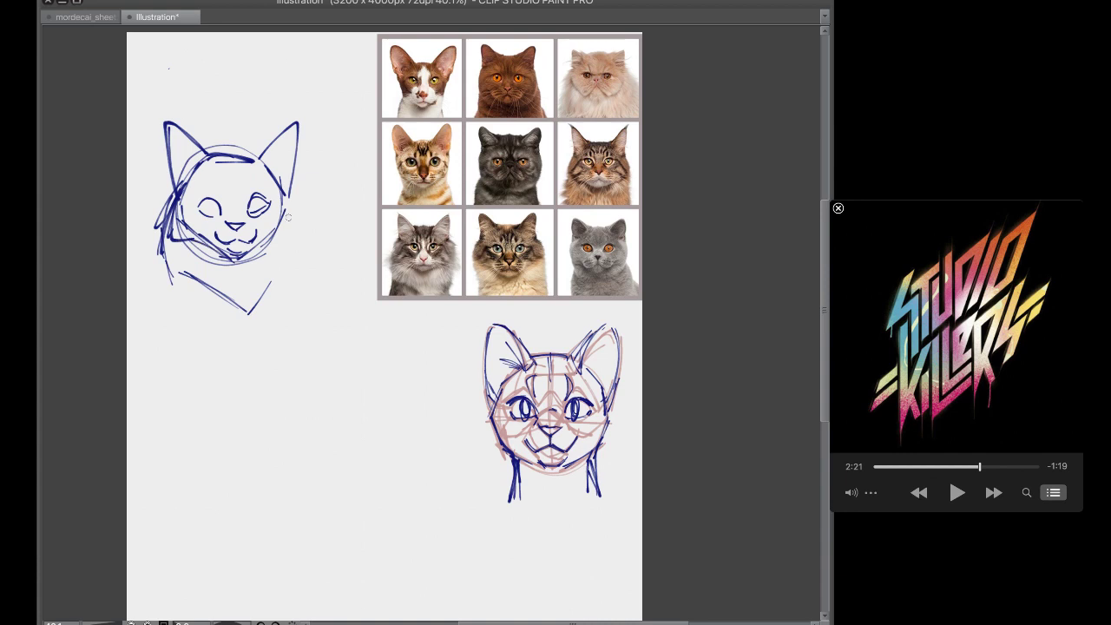
# Complete the ruff along the right cheek and draw a short vertical body line below each side
pyautogui.moveTo(275, 194)
pyautogui.mouseDown()
pyautogui.moveTo(262, 245)
pyautogui.moveTo(308, 243)
pyautogui.mouseUp()
pyautogui.moveTo(307, 244); pyautogui.dragTo(250, 304)
pyautogui.moveTo(173, 261); pyautogui.dragTo(174, 314)
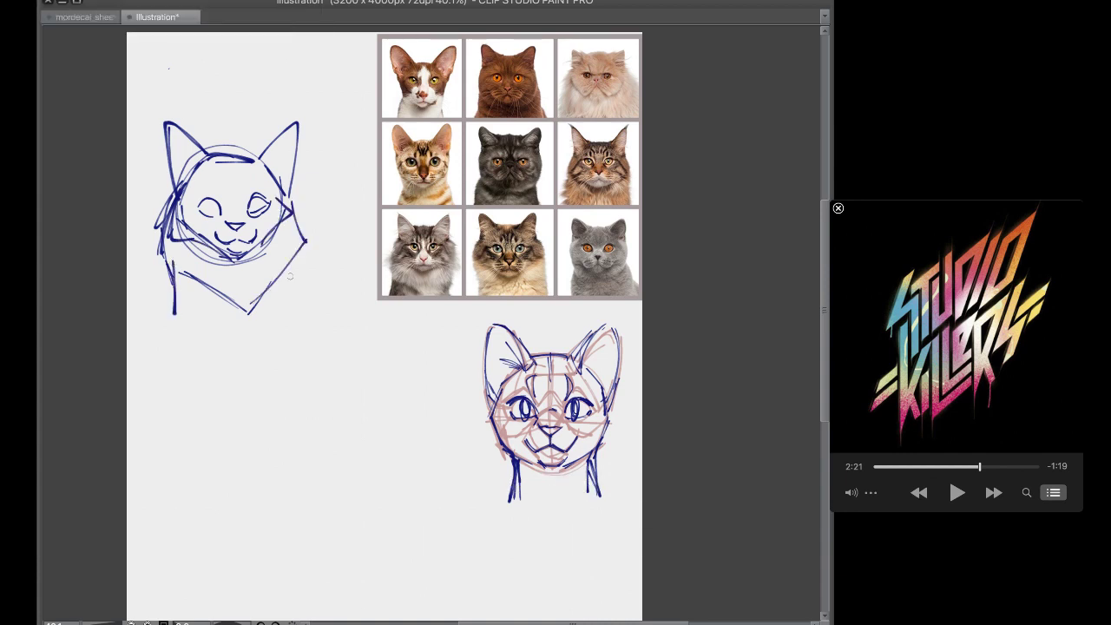
pyautogui.moveTo(296, 266); pyautogui.dragTo(297, 311)
# Sketch a second head beneath the ruffed cat with a domed skull, round eyes, nose, broad muzzle and chin
pyautogui.moveTo(230, 349)
pyautogui.mouseDown()
pyautogui.moveTo(203, 374)
pyautogui.moveTo(280, 380)
pyautogui.mouseUp()
pyautogui.moveTo(190, 388)
pyautogui.mouseDown()
pyautogui.moveTo(192, 421)
pyautogui.moveTo(239, 454)
pyautogui.mouseUp()
pyautogui.hotkey('ctrl', 'z')
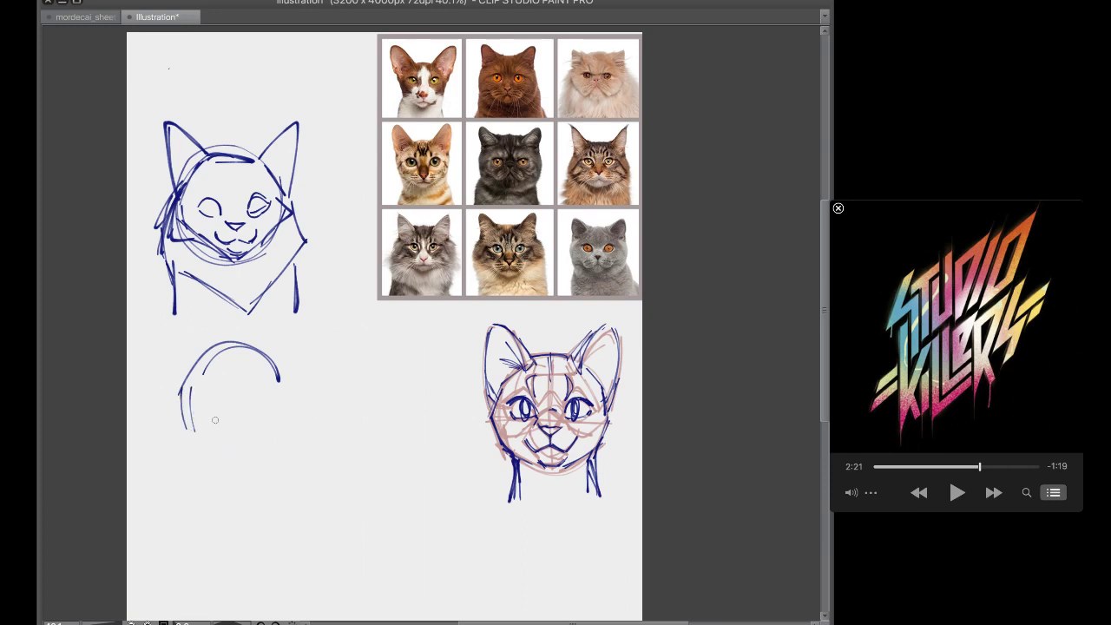
pyautogui.moveTo(224, 403)
pyautogui.mouseDown()
pyautogui.moveTo(201, 406)
pyautogui.moveTo(222, 414)
pyautogui.moveTo(264, 395)
pyautogui.mouseUp()
pyautogui.moveTo(273, 408)
pyautogui.mouseDown()
pyautogui.moveTo(221, 423)
pyautogui.moveTo(255, 420)
pyautogui.moveTo(222, 445)
pyautogui.moveTo(264, 423)
pyautogui.moveTo(233, 432)
pyautogui.moveTo(252, 446)
pyautogui.mouseUp()
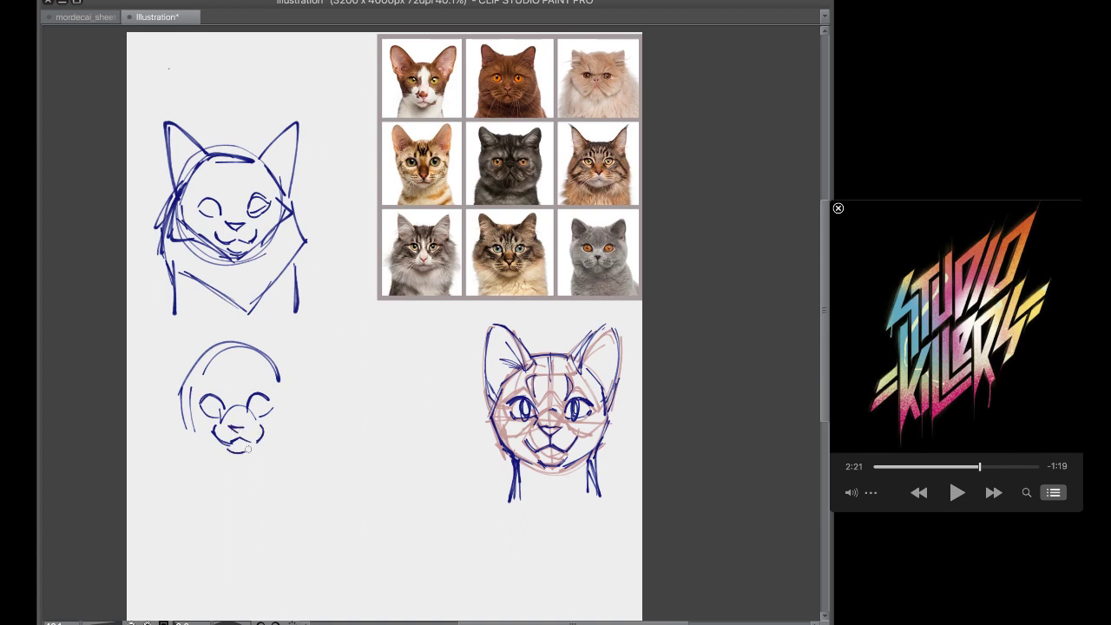
# Widen the lower head with flared, pointed cheeks and add two rounded ears and a forehead line
pyautogui.moveTo(191, 378)
pyautogui.mouseDown()
pyautogui.moveTo(171, 415)
pyautogui.moveTo(191, 378)
pyautogui.moveTo(172, 395)
pyautogui.moveTo(175, 427)
pyautogui.moveTo(166, 418)
pyautogui.moveTo(222, 438)
pyautogui.mouseUp()
pyautogui.moveTo(281, 382); pyautogui.dragTo(301, 402)
pyautogui.moveTo(267, 438); pyautogui.dragTo(301, 390)
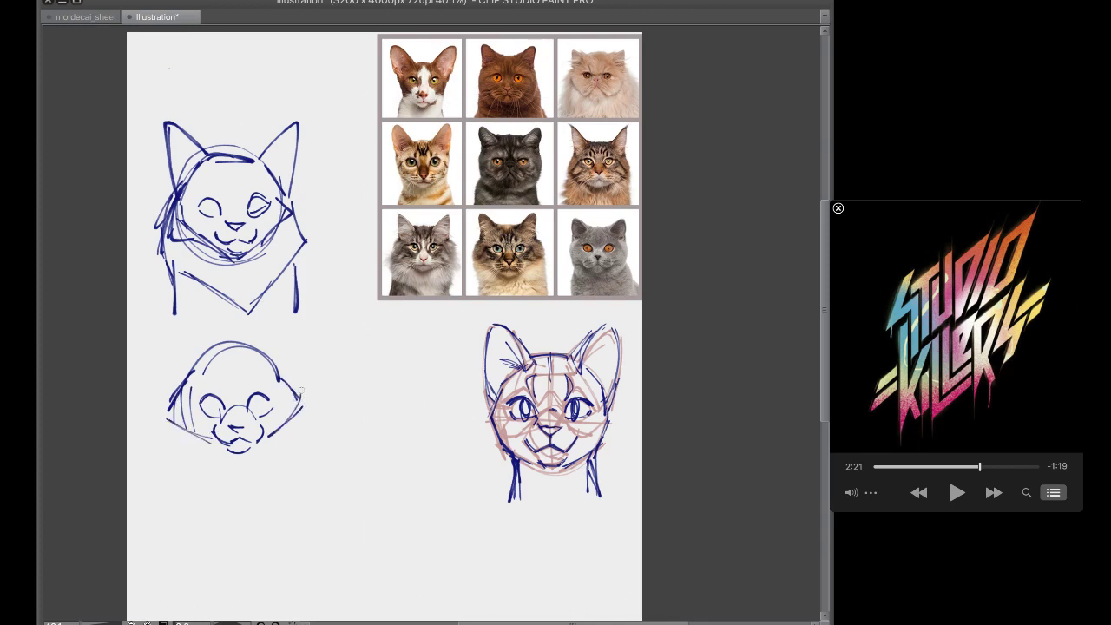
pyautogui.moveTo(209, 359)
pyautogui.mouseDown()
pyautogui.moveTo(176, 337)
pyautogui.moveTo(170, 382)
pyautogui.mouseUp()
pyautogui.moveTo(176, 335); pyautogui.dragTo(165, 396)
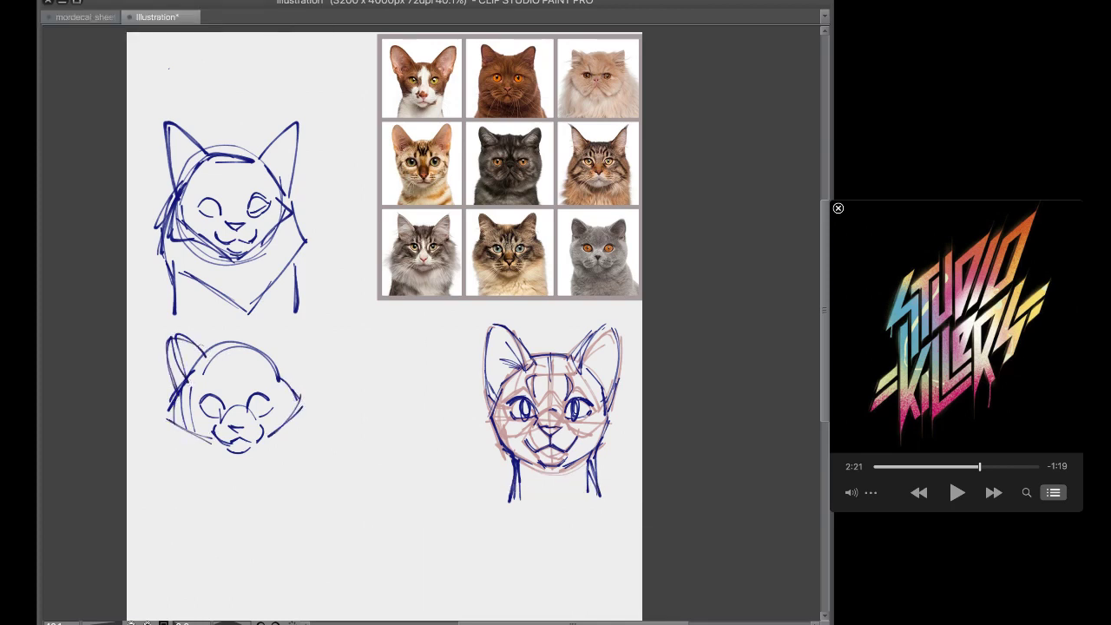
pyautogui.moveTo(261, 352); pyautogui.dragTo(297, 389)
pyautogui.moveTo(221, 351); pyautogui.dragTo(252, 354)
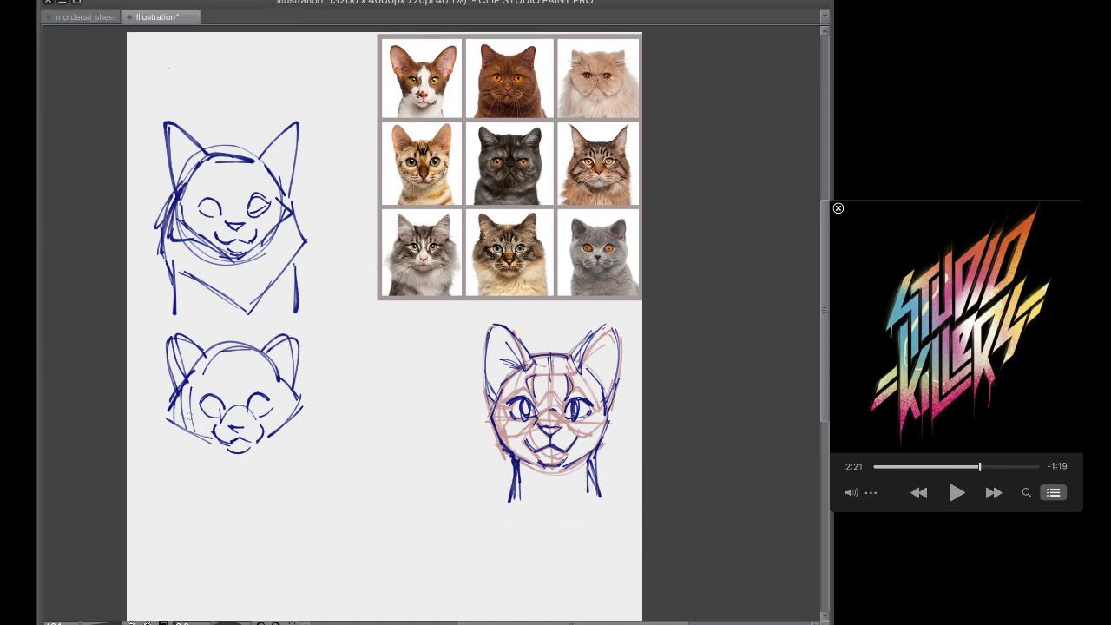
# Draw the lower cat's thick neck lines and cheek fur, and reinforce its jaw and forehead
pyautogui.moveTo(165, 409); pyautogui.dragTo(200, 463)
pyautogui.moveTo(167, 426); pyautogui.dragTo(186, 501)
pyautogui.moveTo(297, 382); pyautogui.dragTo(310, 473)
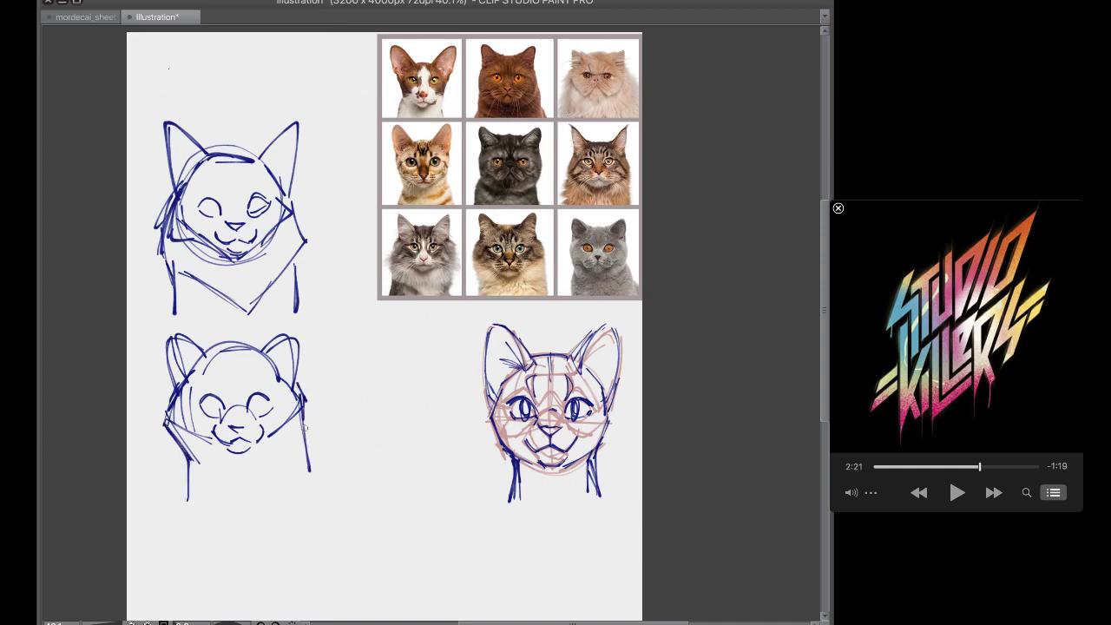
pyautogui.moveTo(302, 422)
pyautogui.mouseDown()
pyautogui.moveTo(306, 457)
pyautogui.moveTo(285, 455)
pyautogui.mouseUp()
pyautogui.moveTo(198, 432)
pyautogui.mouseDown()
pyautogui.moveTo(217, 452)
pyautogui.moveTo(262, 439)
pyautogui.mouseUp()
pyautogui.moveTo(202, 357); pyautogui.dragTo(245, 352)
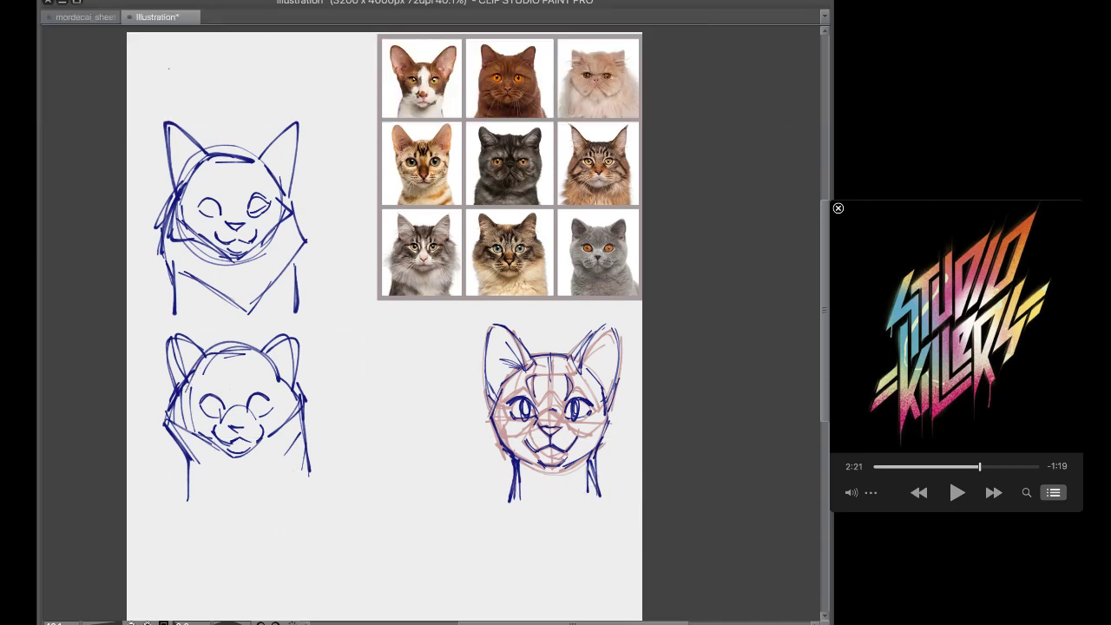
# Select both cat heads with a freehand selection, delete them along with the stray mark, and deselect
pyautogui.moveTo(221, 99)
pyautogui.mouseDown()
pyautogui.moveTo(74, 286)
pyautogui.moveTo(366, 446)
pyautogui.moveTo(271, 114)
pyautogui.moveTo(218, 98)
pyautogui.mouseUp()
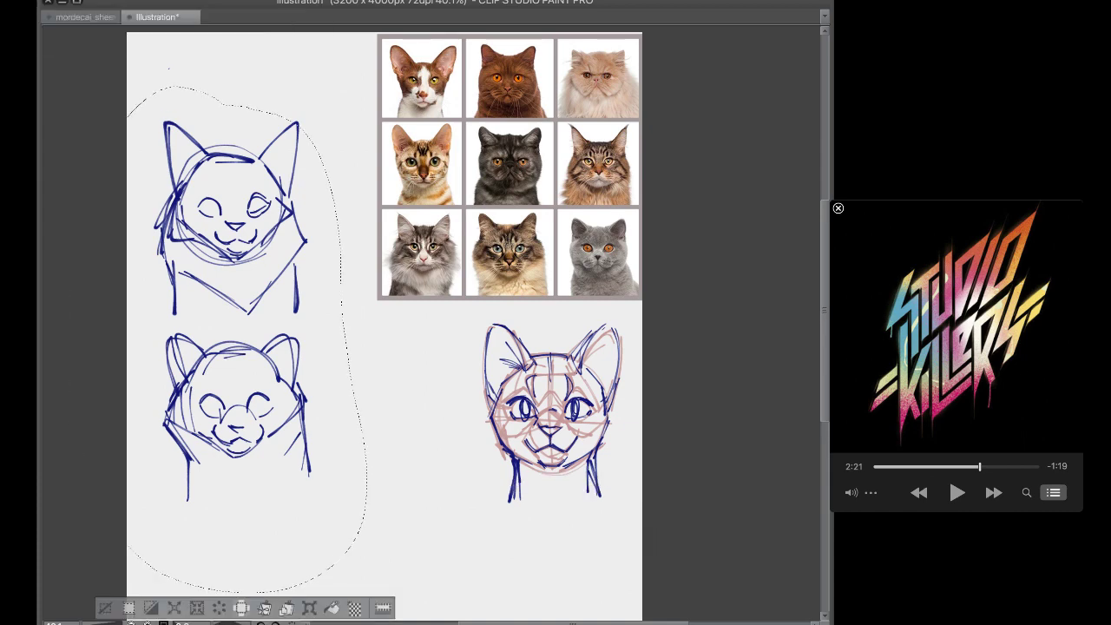
pyautogui.press('Delete')
pyautogui.moveTo(316, 106)
pyautogui.mouseDown()
pyautogui.moveTo(278, 108)
pyautogui.moveTo(316, 132)
pyautogui.mouseUp()
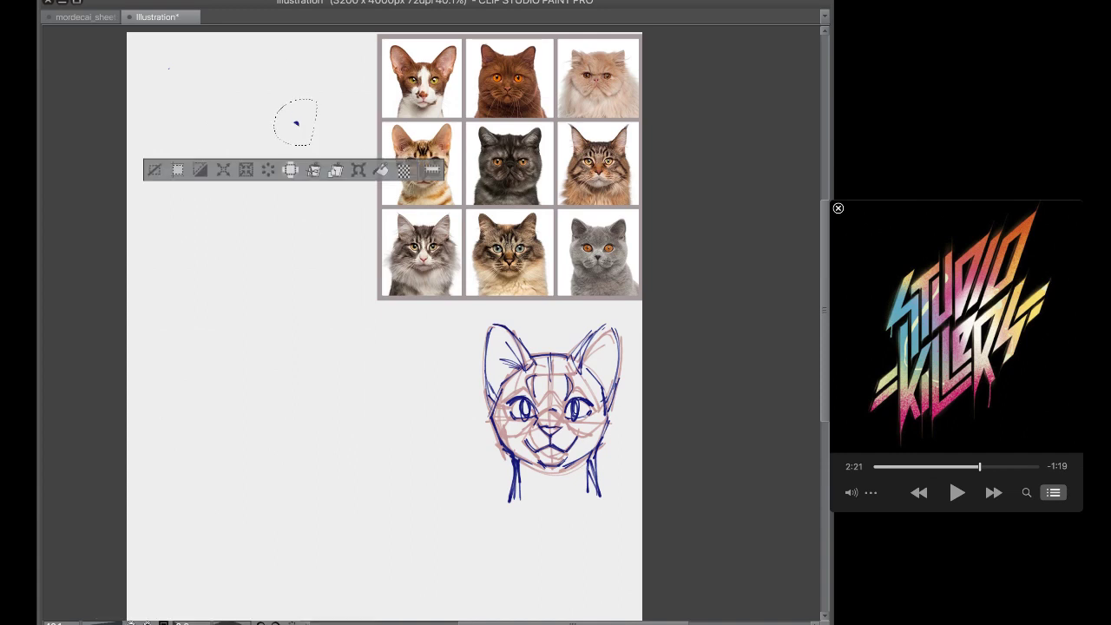
pyautogui.hotkey('ctrl', 'd')
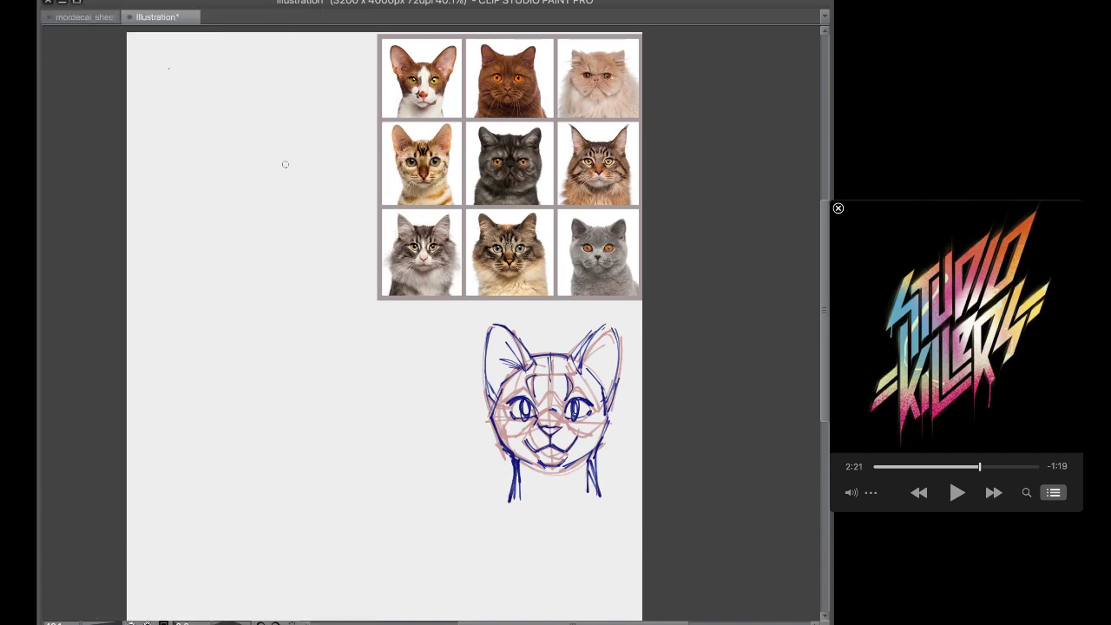
# Sketch a side-view cat head beside the photo references with a large circle, a forehead-and-muzzle profile, chin and slanted eye
pyautogui.moveTo(330, 111)
pyautogui.mouseDown()
pyautogui.moveTo(215, 171)
pyautogui.moveTo(365, 156)
pyautogui.moveTo(249, 93)
pyautogui.moveTo(323, 224)
pyautogui.mouseUp()
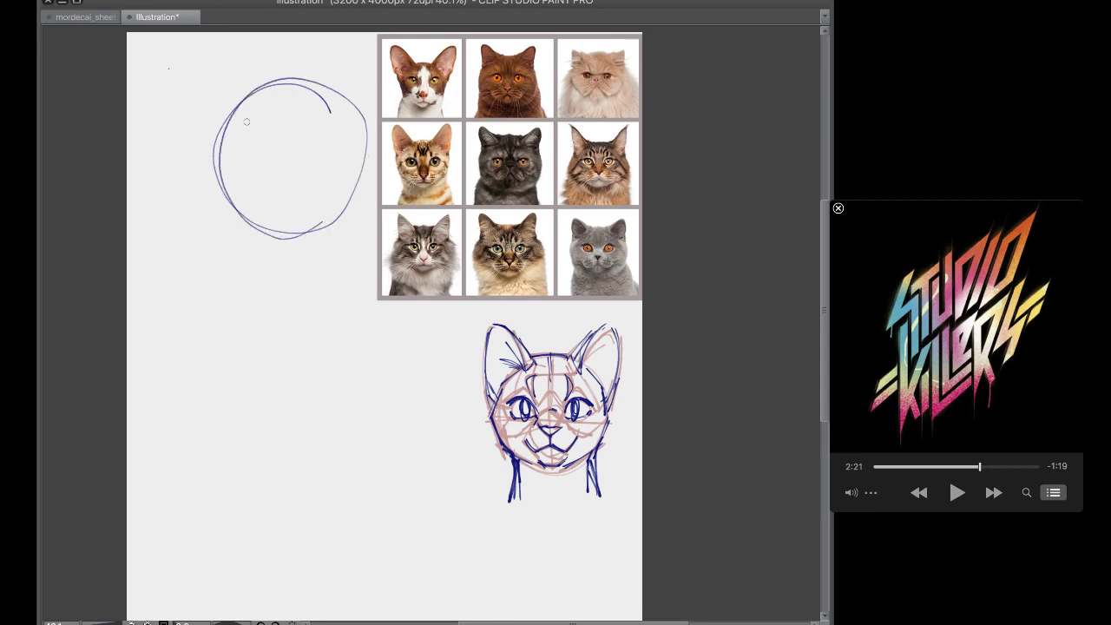
pyautogui.moveTo(276, 90)
pyautogui.mouseDown()
pyautogui.moveTo(241, 101)
pyautogui.moveTo(265, 89)
pyautogui.moveTo(198, 178)
pyautogui.moveTo(212, 211)
pyautogui.moveTo(231, 213)
pyautogui.moveTo(247, 189)
pyautogui.moveTo(221, 228)
pyautogui.moveTo(280, 231)
pyautogui.mouseUp()
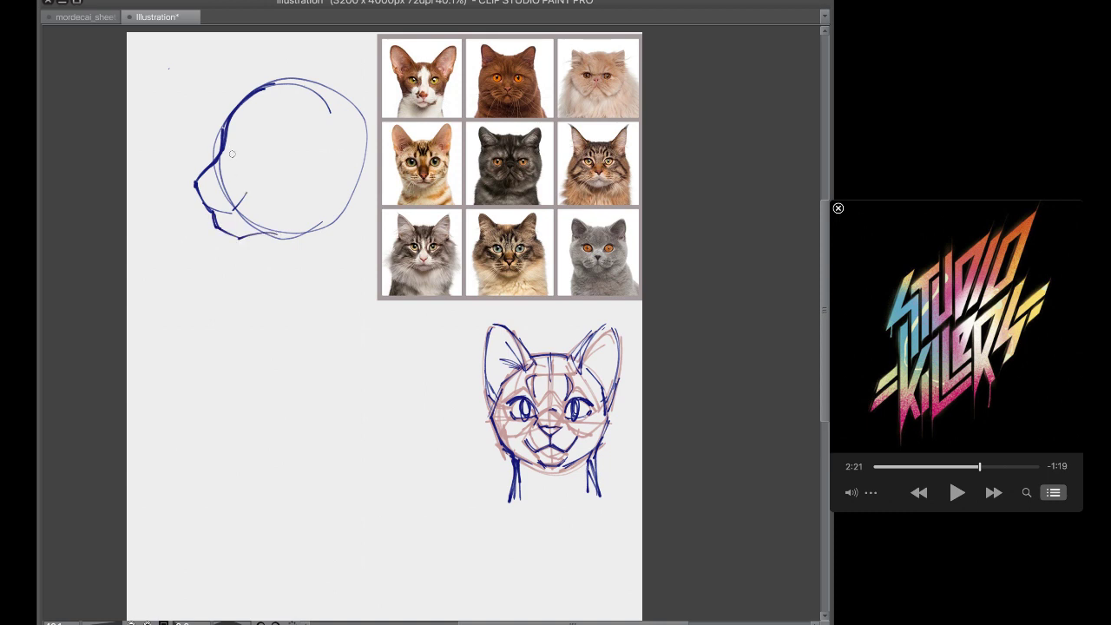
pyautogui.moveTo(238, 154); pyautogui.dragTo(272, 134)
pyautogui.moveTo(200, 184)
pyautogui.mouseDown()
pyautogui.moveTo(248, 168)
pyautogui.moveTo(242, 154)
pyautogui.moveTo(280, 128)
pyautogui.moveTo(316, 137)
pyautogui.mouseUp()
# Add the upper profile's ear, cheek and back-of-neck lines, undoing the misplaced strokes
pyautogui.moveTo(324, 146)
pyautogui.mouseDown()
pyautogui.moveTo(304, 224)
pyautogui.moveTo(300, 62)
pyautogui.mouseUp()
pyautogui.moveTo(330, 80); pyautogui.dragTo(370, 131)
pyautogui.moveTo(374, 132); pyautogui.dragTo(341, 217)
pyautogui.press('super+z')
pyautogui.press('super+z')
# Sketch a second large head circle beneath the first profile, with broken guide curves behind it
pyautogui.moveTo(352, 93)
pyautogui.mouseDown()
pyautogui.moveTo(372, 233)
pyautogui.moveTo(271, 296)
pyautogui.moveTo(345, 406)
pyautogui.mouseUp()
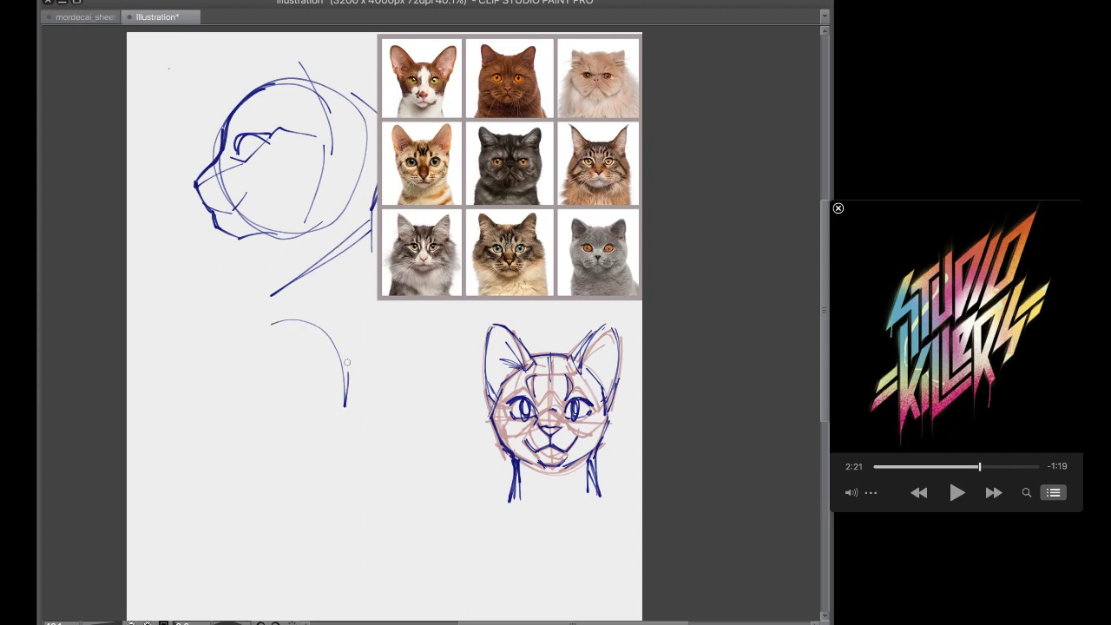
pyautogui.moveTo(295, 323); pyautogui.dragTo(212, 415)
pyautogui.moveTo(228, 451); pyautogui.dragTo(335, 458)
pyautogui.moveTo(286, 325); pyautogui.dragTo(318, 484)
pyautogui.moveTo(318, 483); pyautogui.dragTo(370, 423)
pyautogui.moveTo(363, 340); pyautogui.dragTo(370, 402)
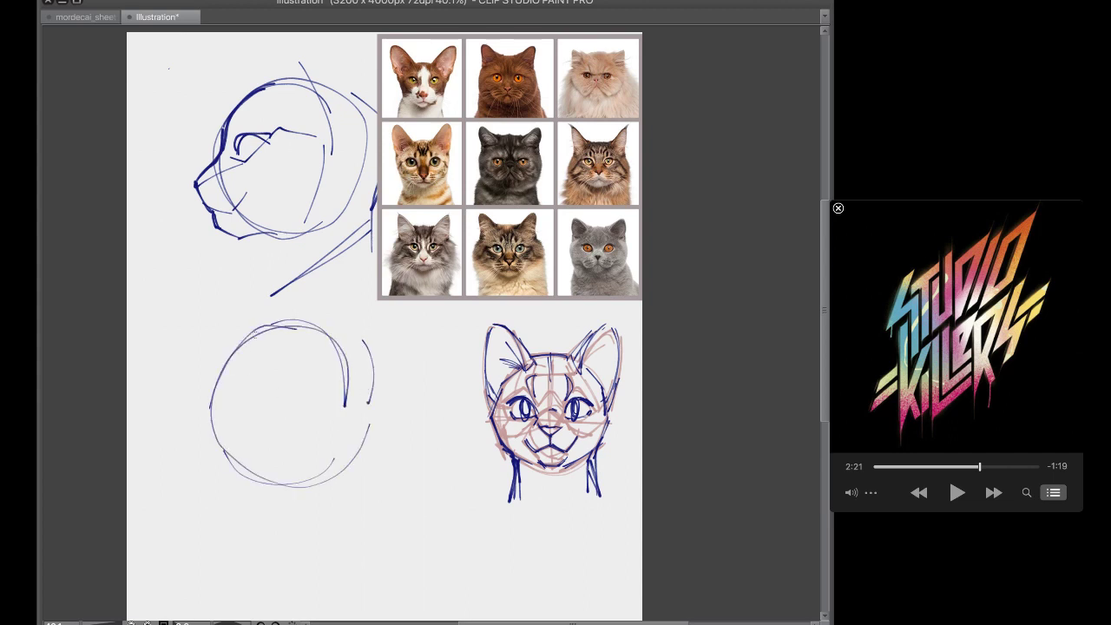
# Draw the lower profile with a rounded forehead, short snub muzzle, chin and eye
pyautogui.moveTo(276, 324)
pyautogui.mouseDown()
pyautogui.moveTo(224, 367)
pyautogui.moveTo(224, 401)
pyautogui.mouseUp()
pyautogui.moveTo(233, 355)
pyautogui.mouseDown()
pyautogui.moveTo(210, 426)
pyautogui.moveTo(248, 450)
pyautogui.moveTo(266, 441)
pyautogui.mouseUp()
pyautogui.moveTo(239, 412)
pyautogui.mouseDown()
pyautogui.moveTo(268, 429)
pyautogui.moveTo(249, 450)
pyautogui.mouseUp()
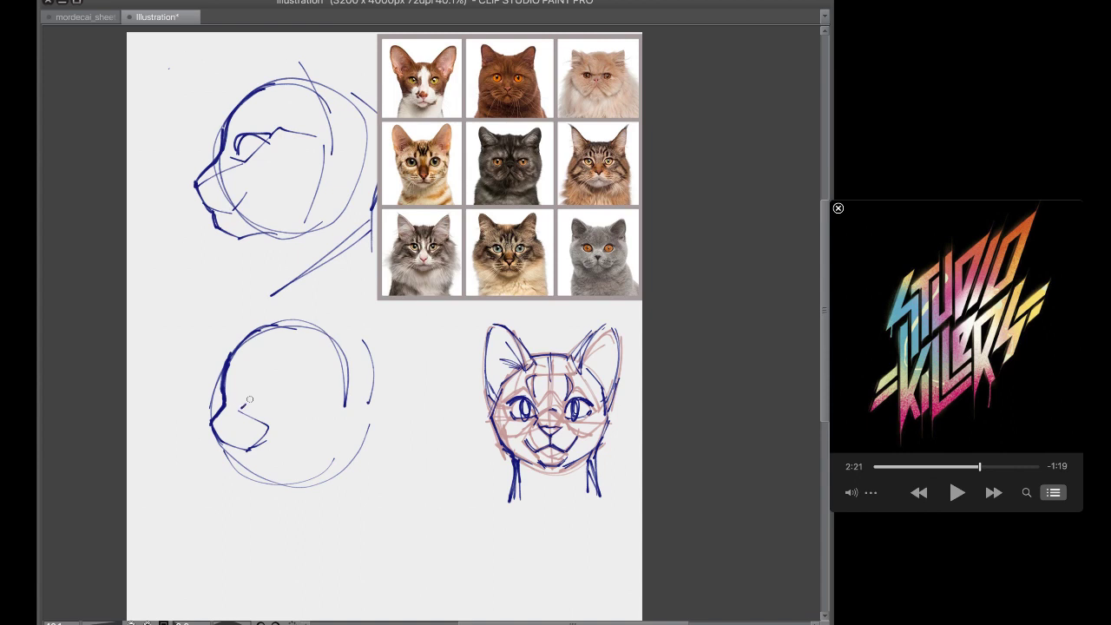
pyautogui.moveTo(236, 383)
pyautogui.mouseDown()
pyautogui.moveTo(235, 410)
pyautogui.moveTo(261, 388)
pyautogui.moveTo(215, 418)
pyautogui.moveTo(231, 460)
pyautogui.moveTo(275, 472)
pyautogui.mouseUp()
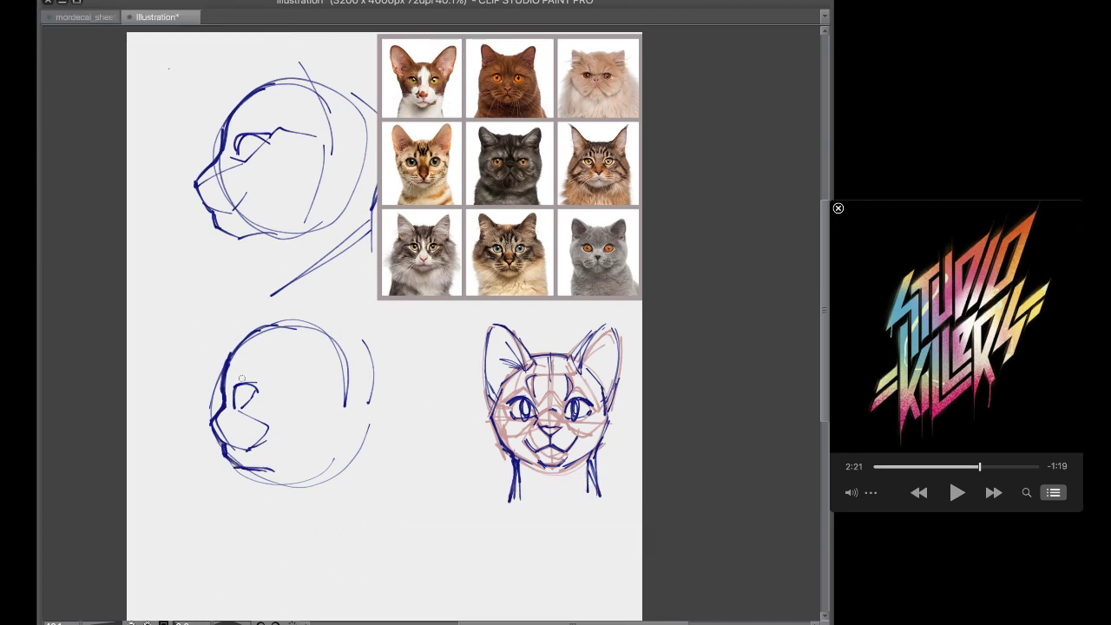
# Add the lower profile's upright ear, thick back of the neck and slanted throat lines
pyautogui.moveTo(224, 380); pyautogui.dragTo(278, 329)
pyautogui.moveTo(235, 359)
pyautogui.mouseDown()
pyautogui.moveTo(290, 318)
pyautogui.moveTo(357, 344)
pyautogui.moveTo(365, 415)
pyautogui.mouseUp()
pyautogui.moveTo(292, 349); pyautogui.dragTo(348, 372)
pyautogui.moveTo(328, 301); pyautogui.dragTo(349, 389)
pyautogui.moveTo(295, 330)
pyautogui.mouseDown()
pyautogui.moveTo(332, 392)
pyautogui.moveTo(372, 425)
pyautogui.mouseUp()
pyautogui.moveTo(266, 469)
pyautogui.mouseDown()
pyautogui.moveTo(266, 480)
pyautogui.moveTo(405, 424)
pyautogui.mouseUp()
pyautogui.moveTo(354, 346); pyautogui.dragTo(314, 481)
pyautogui.moveTo(316, 479); pyautogui.dragTo(244, 538)
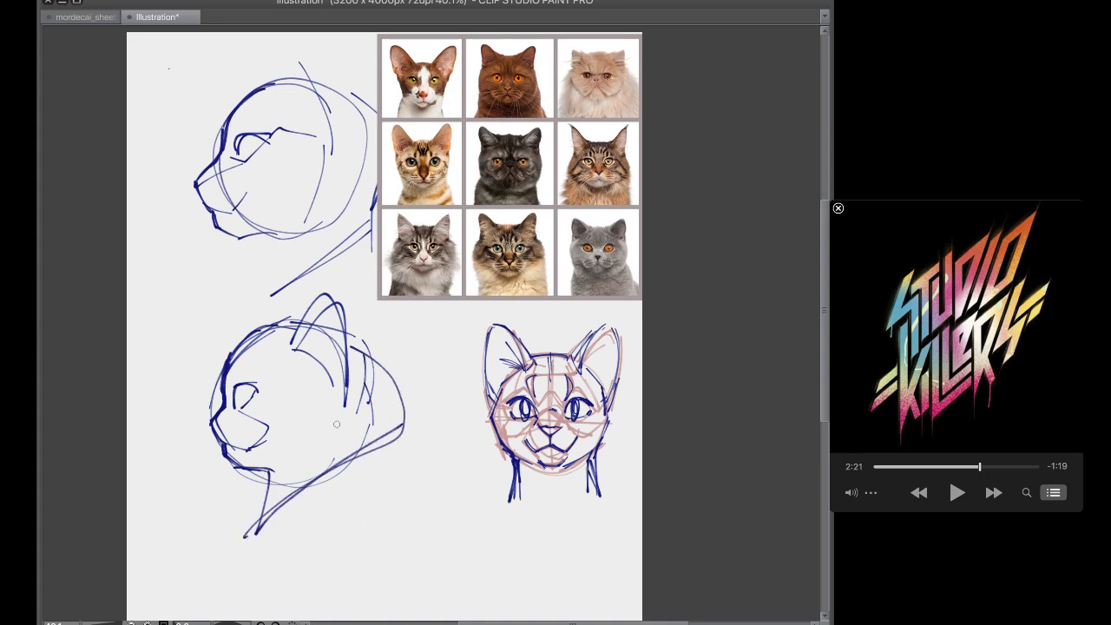
# Draw the lower profile's cheek and jaw fur lines, and reinforce its forehead, brow and crown
pyautogui.moveTo(346, 407); pyautogui.dragTo(252, 487)
pyautogui.moveTo(326, 374)
pyautogui.mouseDown()
pyautogui.moveTo(271, 491)
pyautogui.moveTo(252, 477)
pyautogui.mouseUp()
pyautogui.moveTo(273, 474)
pyautogui.mouseDown()
pyautogui.moveTo(277, 406)
pyautogui.moveTo(349, 400)
pyautogui.mouseUp()
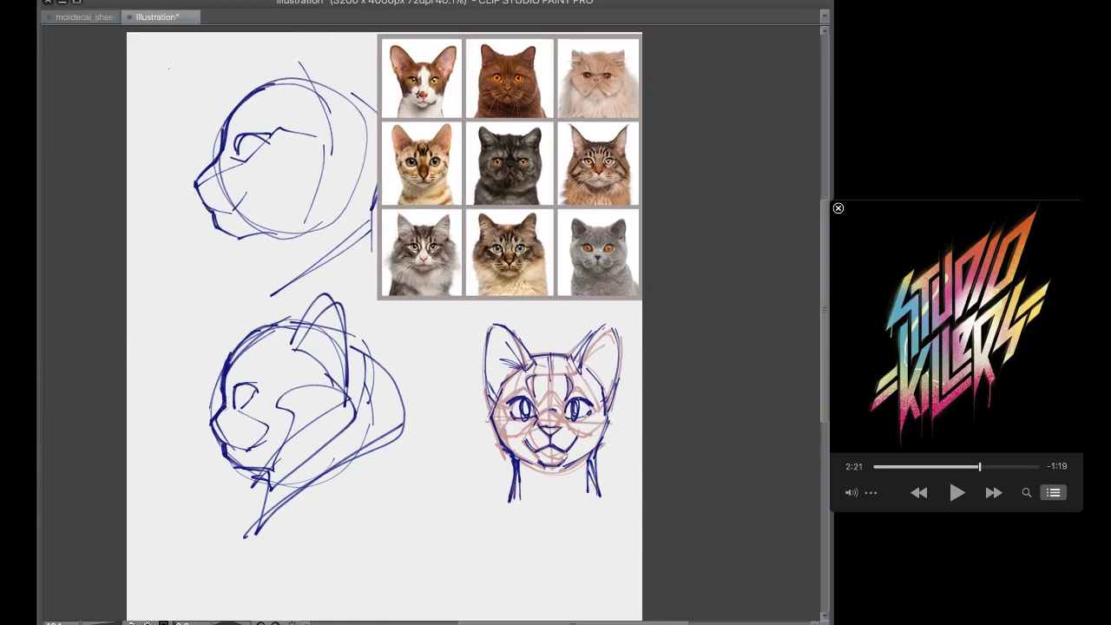
pyautogui.moveTo(224, 397); pyautogui.dragTo(223, 381)
pyautogui.moveTo(240, 103); pyautogui.dragTo(274, 81)
pyautogui.moveTo(224, 368); pyautogui.dragTo(304, 324)
pyautogui.moveTo(214, 421)
pyautogui.mouseDown()
pyautogui.moveTo(222, 437)
pyautogui.moveTo(212, 428)
pyautogui.moveTo(235, 407)
pyautogui.moveTo(346, 363)
pyautogui.mouseUp()
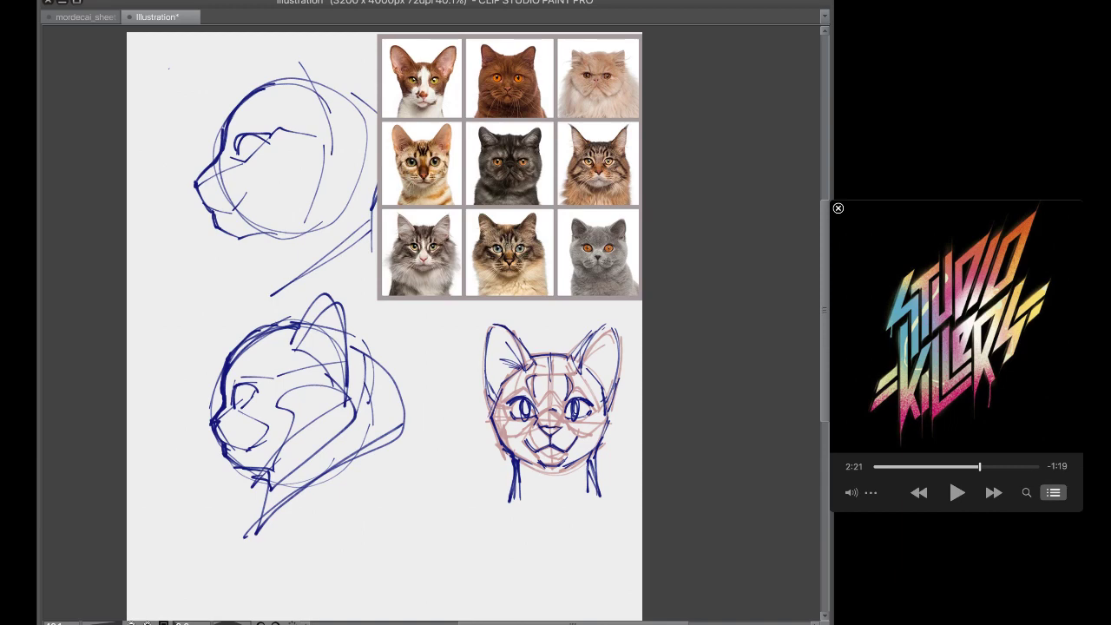
# Clear both side-view heads and the stray mark, and rough out a three-quarter head with a domed skull and angled jaw
pyautogui.press('Delete')
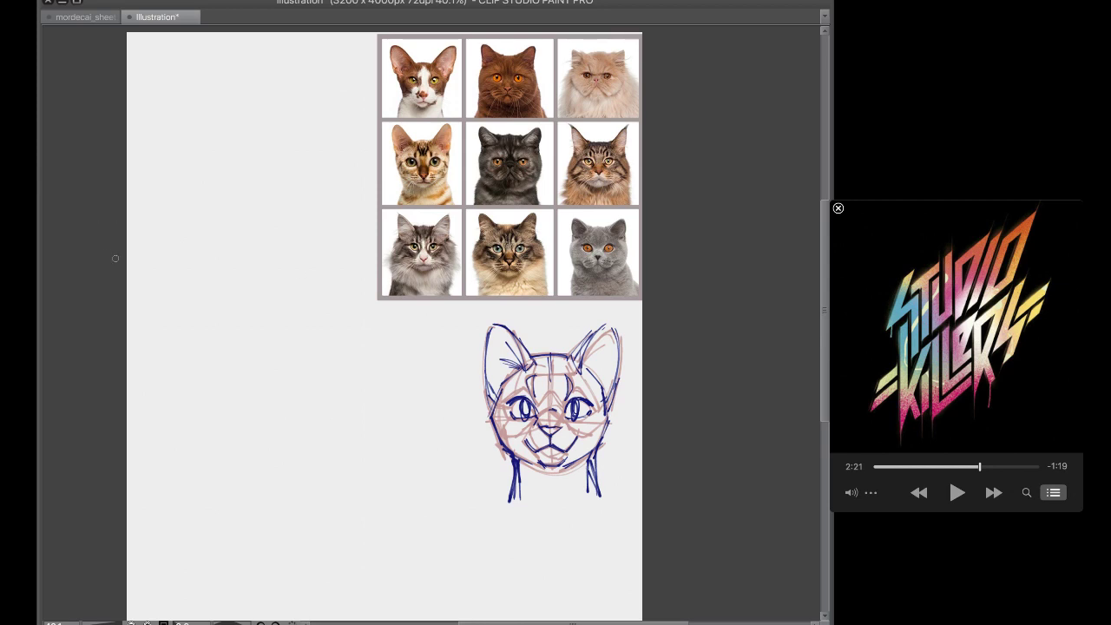
pyautogui.moveTo(206, 169)
pyautogui.mouseDown()
pyautogui.moveTo(305, 184)
pyautogui.moveTo(310, 218)
pyautogui.mouseUp()
pyautogui.moveTo(259, 141)
pyautogui.mouseDown()
pyautogui.moveTo(201, 179)
pyautogui.moveTo(194, 224)
pyautogui.moveTo(207, 280)
pyautogui.mouseUp()
pyautogui.moveTo(184, 242); pyautogui.dragTo(257, 295)
pyautogui.moveTo(185, 250)
pyautogui.mouseDown()
pyautogui.moveTo(246, 290)
pyautogui.moveTo(309, 267)
pyautogui.mouseUp()
pyautogui.moveTo(320, 184); pyautogui.dragTo(316, 267)
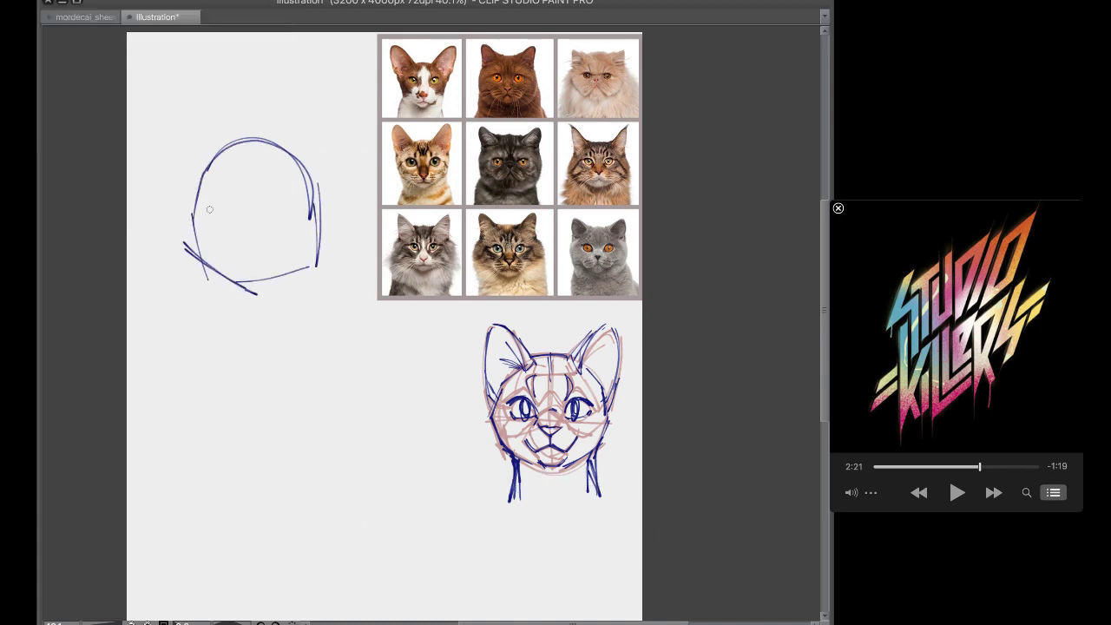
# Sketch the three-quarter face's angry slanted brows, nose bridge, nose and mouth, undoing the misplaced strokes
pyautogui.moveTo(209, 209)
pyautogui.mouseDown()
pyautogui.moveTo(265, 227)
pyautogui.moveTo(244, 209)
pyautogui.moveTo(271, 220)
pyautogui.moveTo(316, 186)
pyautogui.mouseUp()
pyautogui.press('super+z')
pyautogui.moveTo(265, 227)
pyautogui.mouseDown()
pyautogui.moveTo(295, 234)
pyautogui.moveTo(299, 261)
pyautogui.moveTo(304, 253)
pyautogui.moveTo(284, 281)
pyautogui.moveTo(310, 258)
pyautogui.mouseUp()
pyautogui.press('super+z')
pyautogui.press('super+z')
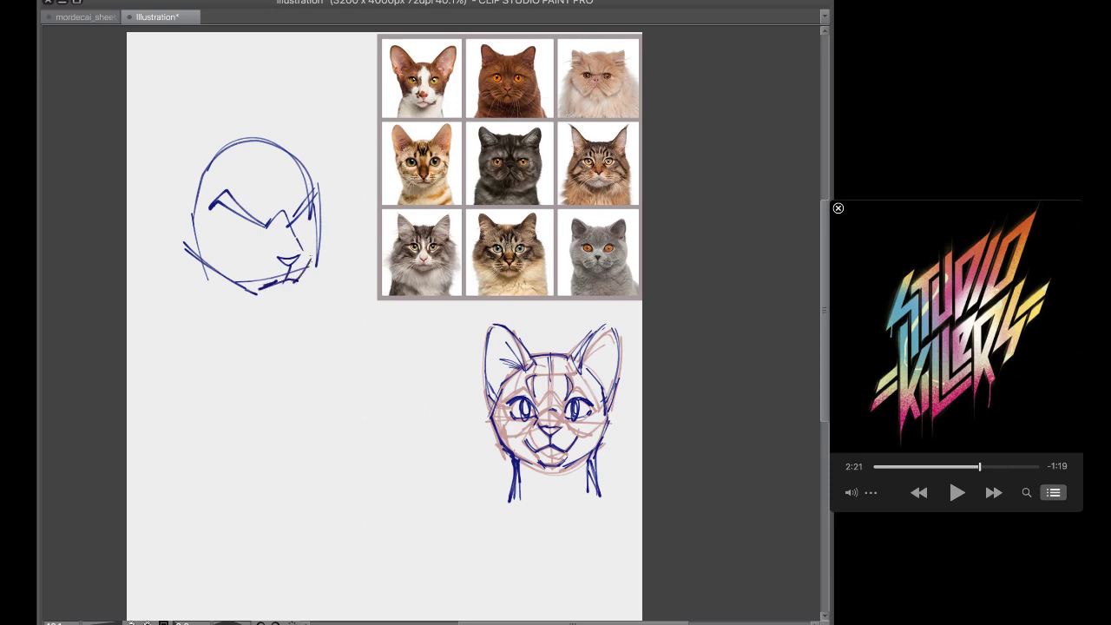
# Draw the three-quarter head's chin and thick lower jaw line, undoing the misplaced strokes
pyautogui.moveTo(259, 290); pyautogui.dragTo(277, 300)
pyautogui.press('super+z')
pyautogui.moveTo(269, 298)
pyautogui.mouseDown()
pyautogui.moveTo(298, 296)
pyautogui.moveTo(295, 283)
pyautogui.moveTo(267, 303)
pyautogui.moveTo(230, 281)
pyautogui.mouseUp()
pyautogui.press('super+z')
pyautogui.press('super+z')
pyautogui.moveTo(198, 229); pyautogui.dragTo(185, 249)
pyautogui.press('super+z')
# Draw pointed cheek fur on both sides of the three-quarter head, replacing the first near-side attempt
pyautogui.moveTo(206, 198)
pyautogui.mouseDown()
pyautogui.moveTo(178, 275)
pyautogui.moveTo(226, 282)
pyautogui.mouseUp()
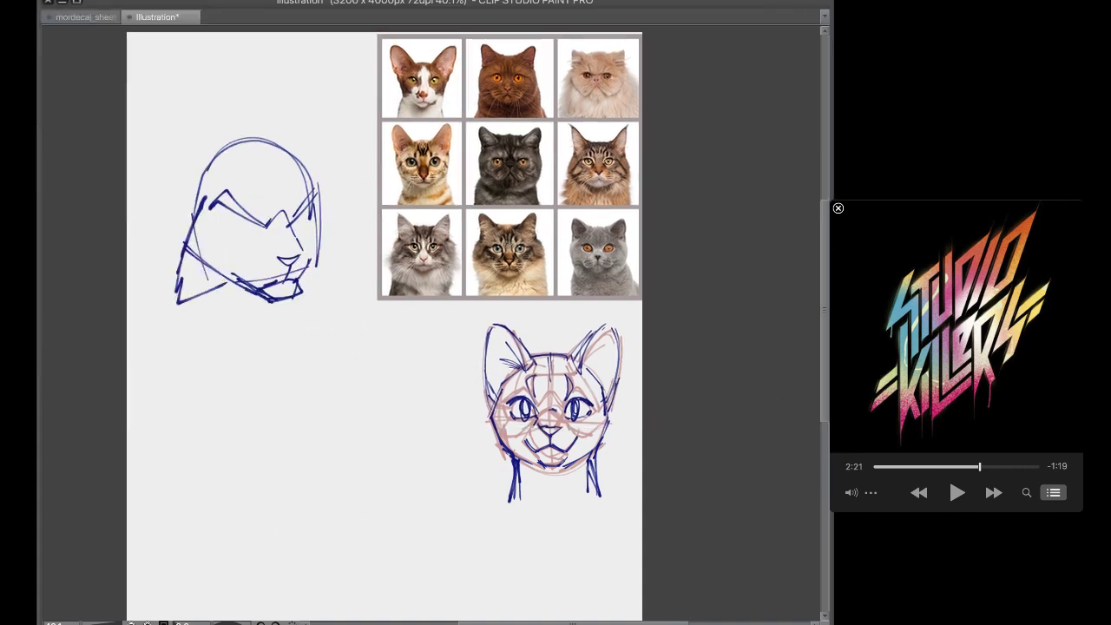
pyautogui.press('super+z')
pyautogui.press('super+z')
pyautogui.moveTo(221, 185)
pyautogui.mouseDown()
pyautogui.moveTo(182, 255)
pyautogui.moveTo(232, 292)
pyautogui.moveTo(198, 183)
pyautogui.moveTo(314, 173)
pyautogui.moveTo(338, 249)
pyautogui.mouseUp()
pyautogui.moveTo(333, 227)
pyautogui.mouseDown()
pyautogui.moveTo(334, 291)
pyautogui.moveTo(316, 278)
pyautogui.mouseUp()
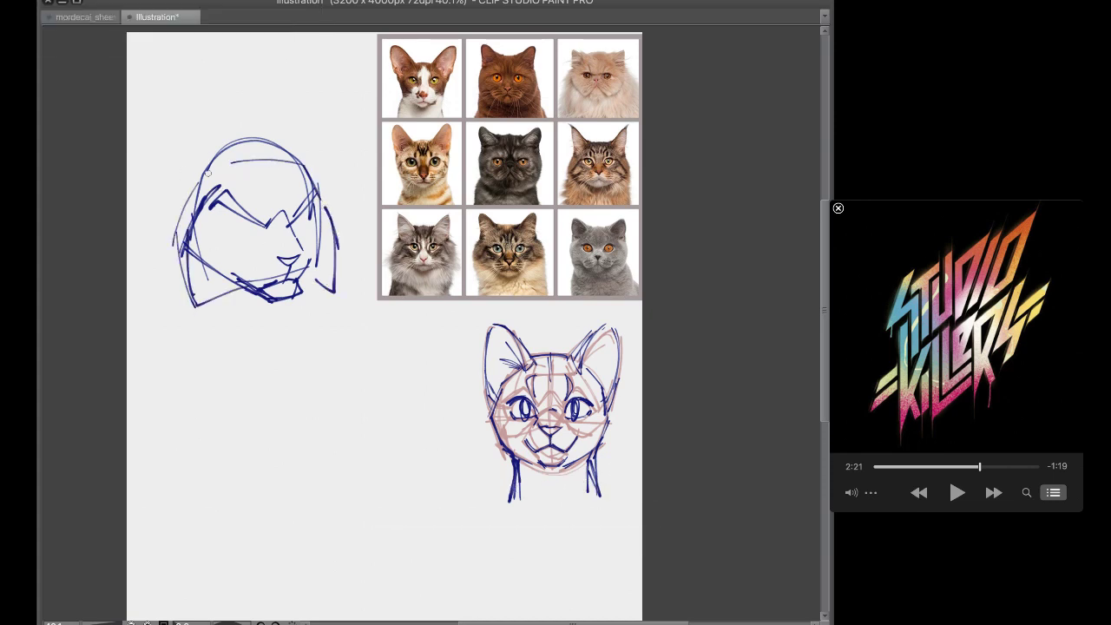
# Add two tall pointed ears to the three-quarter head and link them with forehead lines
pyautogui.moveTo(228, 172)
pyautogui.mouseDown()
pyautogui.moveTo(191, 214)
pyautogui.moveTo(220, 103)
pyautogui.moveTo(242, 176)
pyautogui.mouseUp()
pyautogui.moveTo(199, 117); pyautogui.dragTo(173, 228)
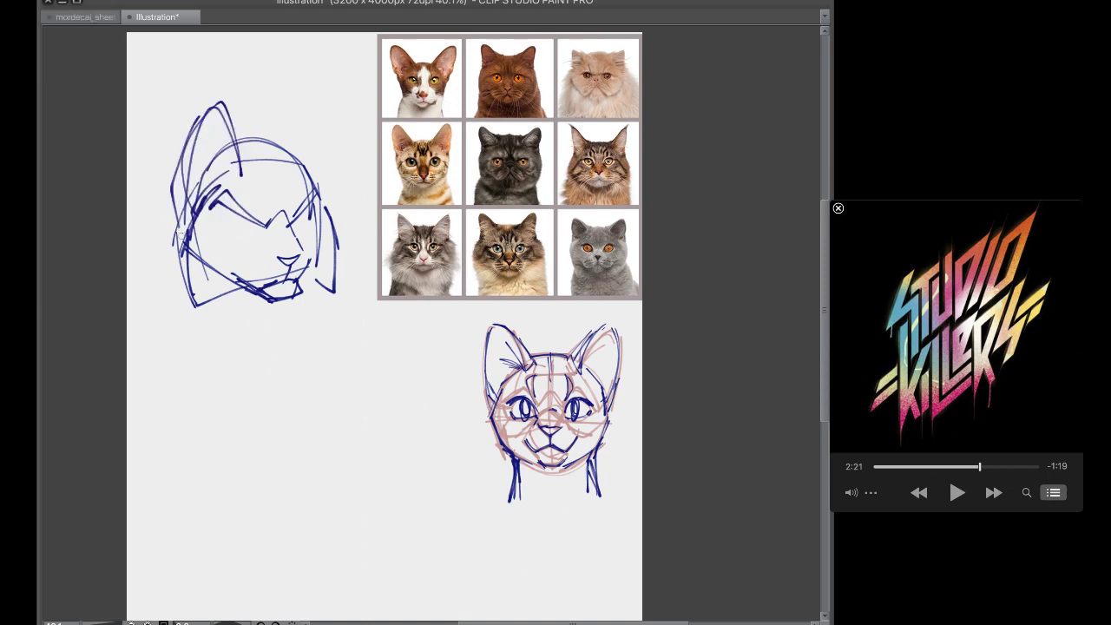
pyautogui.moveTo(291, 155)
pyautogui.mouseDown()
pyautogui.moveTo(346, 198)
pyautogui.moveTo(323, 106)
pyautogui.mouseUp()
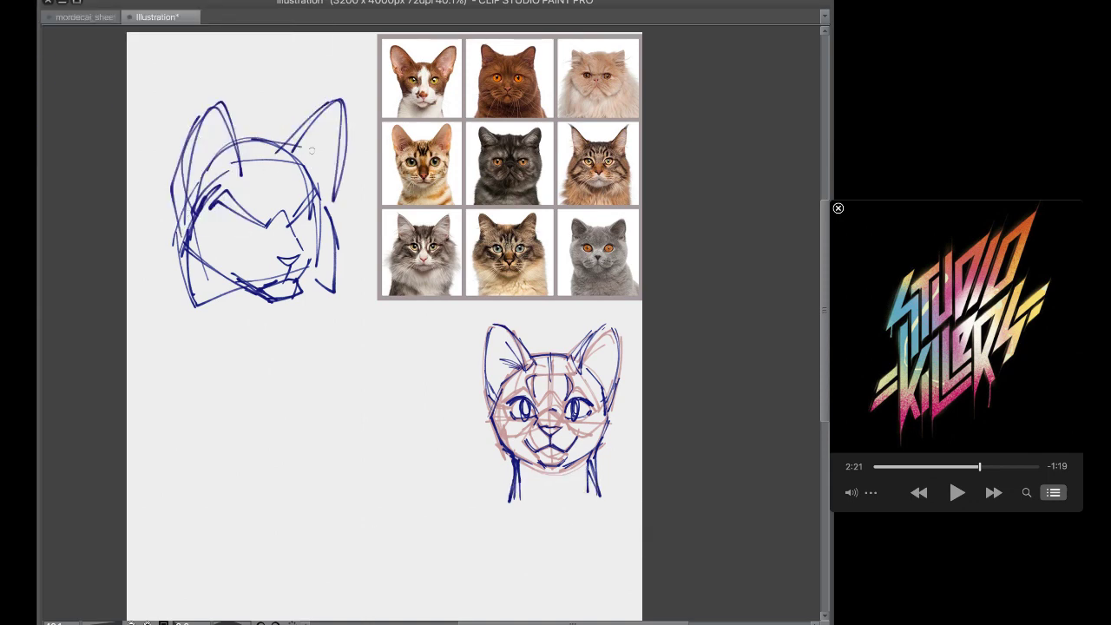
pyautogui.moveTo(323, 160); pyautogui.dragTo(281, 154)
pyautogui.moveTo(283, 156); pyautogui.dragTo(318, 199)
# Draw the three-quarter cat's neck and V-shaped chest ruff, and add narrowed eyes under the brows
pyautogui.moveTo(190, 174); pyautogui.dragTo(132, 387)
pyautogui.moveTo(168, 375); pyautogui.dragTo(203, 387)
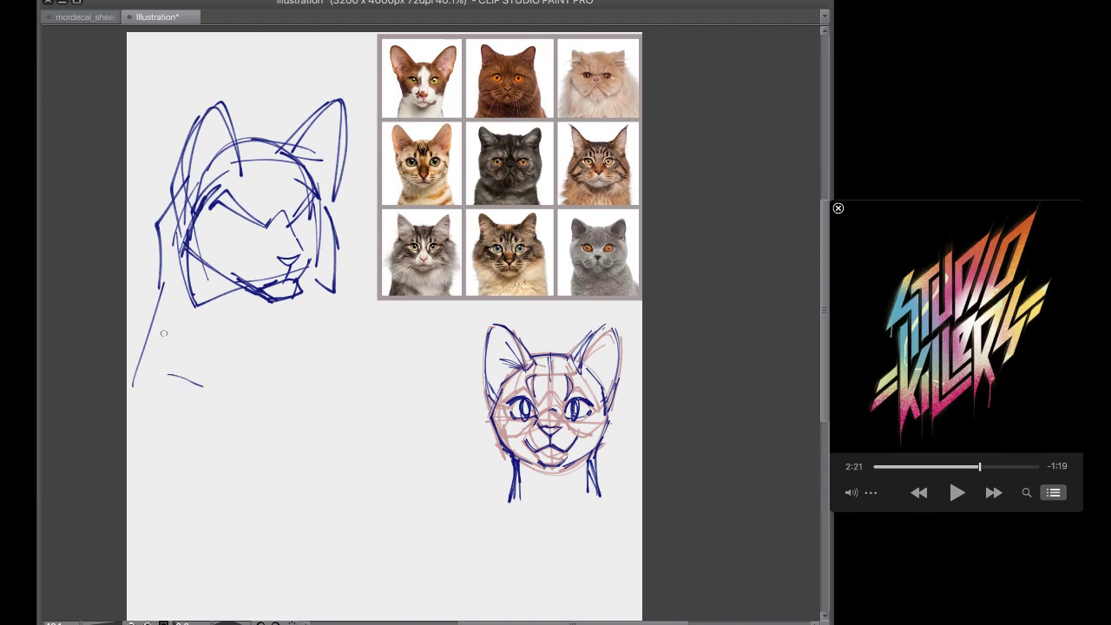
pyautogui.moveTo(160, 328); pyautogui.dragTo(335, 332)
pyautogui.moveTo(225, 224)
pyautogui.mouseDown()
pyautogui.moveTo(269, 230)
pyautogui.moveTo(232, 250)
pyautogui.moveTo(269, 231)
pyautogui.mouseUp()
pyautogui.moveTo(299, 227); pyautogui.dragTo(313, 238)
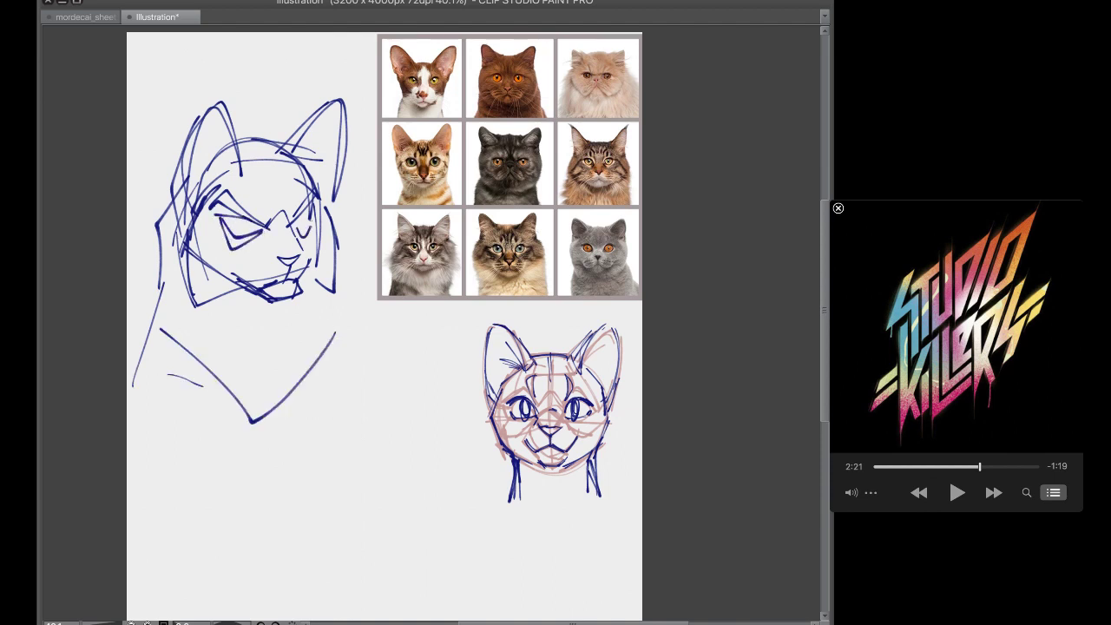
pyautogui.moveTo(244, 218); pyautogui.dragTo(246, 227)
# Clear the furry three-quarter head, and rough out a new one with a rounded skull, tapered jaw and curved centre line
pyautogui.press('Delete')
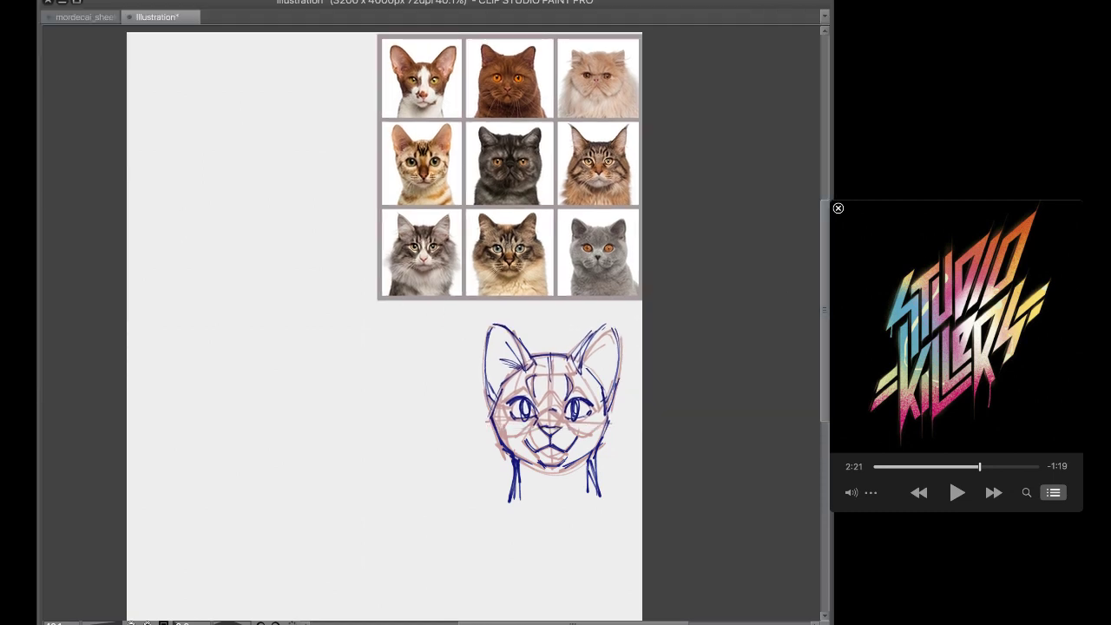
pyautogui.moveTo(181, 193)
pyautogui.mouseDown()
pyautogui.moveTo(296, 211)
pyautogui.moveTo(169, 224)
pyautogui.moveTo(310, 220)
pyautogui.moveTo(177, 236)
pyautogui.moveTo(234, 289)
pyautogui.mouseUp()
pyautogui.hotkey('ctrl', 'z')
pyautogui.hotkey('ctrl', 'z')
pyautogui.moveTo(242, 288)
pyautogui.mouseDown()
pyautogui.moveTo(283, 274)
pyautogui.moveTo(322, 221)
pyautogui.mouseUp()
pyautogui.moveTo(246, 132); pyautogui.dragTo(278, 223)
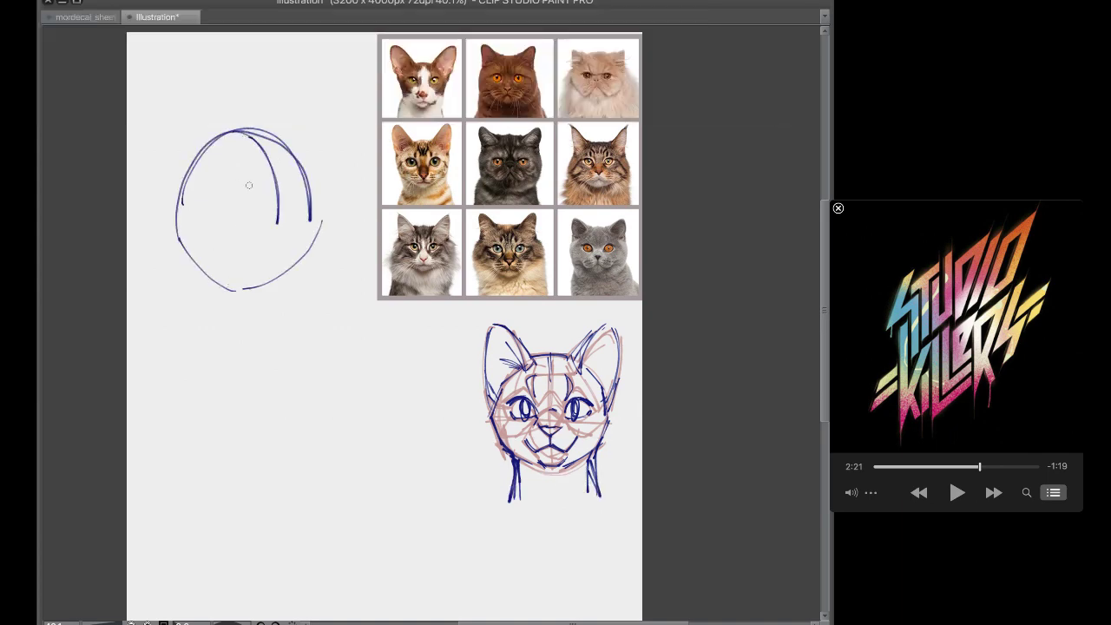
# Add a curved eye line, two tall ears and round eye sockets to the new three-quarter head
pyautogui.moveTo(176, 225); pyautogui.dragTo(334, 203)
pyautogui.moveTo(265, 141)
pyautogui.mouseDown()
pyautogui.moveTo(151, 208)
pyautogui.moveTo(188, 80)
pyautogui.moveTo(199, 76)
pyautogui.mouseUp()
pyautogui.moveTo(214, 81)
pyautogui.mouseDown()
pyautogui.moveTo(231, 152)
pyautogui.moveTo(332, 161)
pyautogui.moveTo(323, 195)
pyautogui.mouseUp()
pyautogui.moveTo(186, 221)
pyautogui.mouseDown()
pyautogui.moveTo(276, 233)
pyautogui.moveTo(264, 240)
pyautogui.moveTo(311, 201)
pyautogui.moveTo(290, 232)
pyautogui.moveTo(309, 192)
pyautogui.moveTo(313, 248)
pyautogui.mouseUp()
pyautogui.press('super+z')
pyautogui.press('super+z')
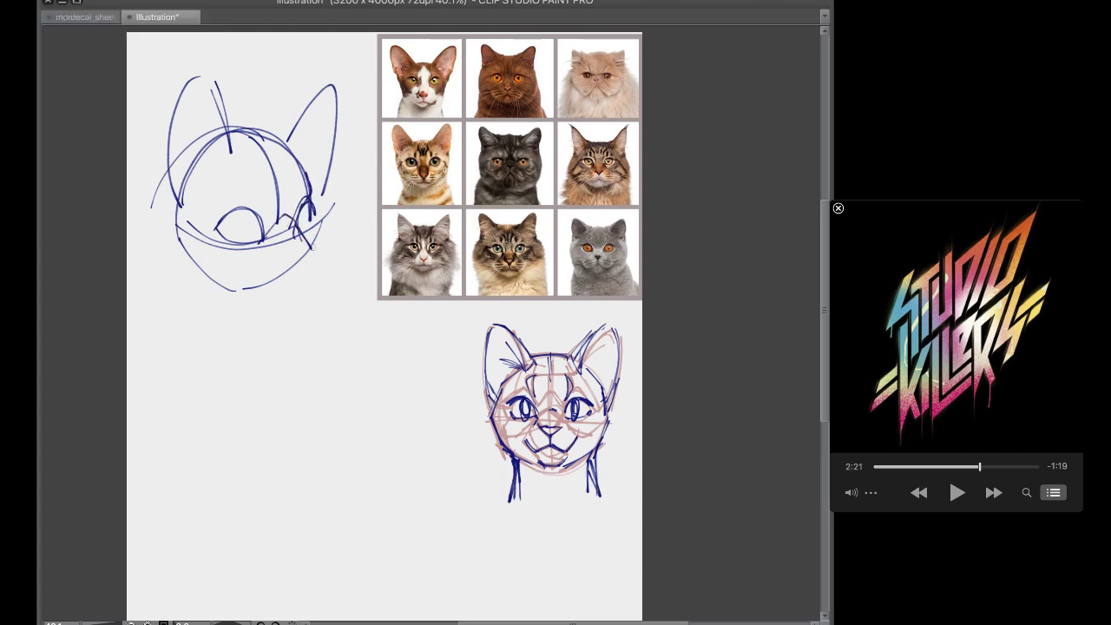
# Draw the nose bridge, wedge-shaped nose and short muzzle lines on the three-quarter head
pyautogui.moveTo(287, 189); pyautogui.dragTo(292, 240)
pyautogui.moveTo(290, 231)
pyautogui.mouseDown()
pyautogui.moveTo(308, 259)
pyautogui.moveTo(284, 304)
pyautogui.mouseUp()
pyautogui.moveTo(285, 266)
pyautogui.mouseDown()
pyautogui.moveTo(321, 253)
pyautogui.moveTo(292, 267)
pyautogui.moveTo(298, 288)
pyautogui.mouseUp()
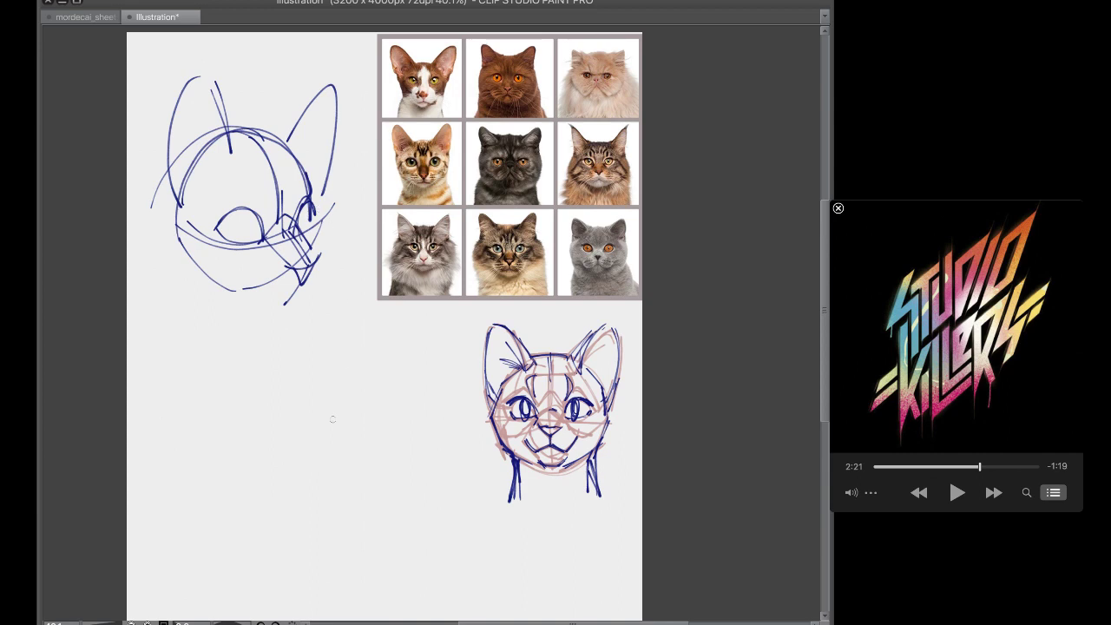
# Sketch a three-quarter cat skull beneath the head with a domed cranium, eye sockets, cheekbone, nose opening and fangs
pyautogui.moveTo(290, 392); pyautogui.dragTo(379, 417)
pyautogui.moveTo(328, 377)
pyautogui.mouseDown()
pyautogui.moveTo(283, 432)
pyautogui.moveTo(347, 457)
pyautogui.moveTo(351, 480)
pyautogui.moveTo(292, 460)
pyautogui.mouseUp()
pyautogui.moveTo(290, 461)
pyautogui.mouseDown()
pyautogui.moveTo(297, 492)
pyautogui.moveTo(359, 480)
pyautogui.moveTo(347, 453)
pyautogui.mouseUp()
pyautogui.moveTo(381, 407)
pyautogui.mouseDown()
pyautogui.moveTo(400, 437)
pyautogui.moveTo(378, 465)
pyautogui.moveTo(378, 456)
pyautogui.moveTo(389, 475)
pyautogui.moveTo(393, 457)
pyautogui.moveTo(409, 456)
pyautogui.moveTo(393, 483)
pyautogui.mouseUp()
pyautogui.moveTo(395, 490)
pyautogui.mouseDown()
pyautogui.moveTo(396, 531)
pyautogui.moveTo(370, 524)
pyautogui.moveTo(363, 539)
pyautogui.mouseUp()
pyautogui.moveTo(363, 539)
pyautogui.mouseDown()
pyautogui.moveTo(362, 521)
pyautogui.moveTo(341, 517)
pyautogui.mouseUp()
pyautogui.moveTo(282, 473)
pyautogui.mouseDown()
pyautogui.moveTo(334, 496)
pyautogui.moveTo(354, 521)
pyautogui.moveTo(388, 514)
pyautogui.moveTo(374, 504)
pyautogui.mouseUp()
pyautogui.moveTo(375, 503); pyautogui.dragTo(374, 531)
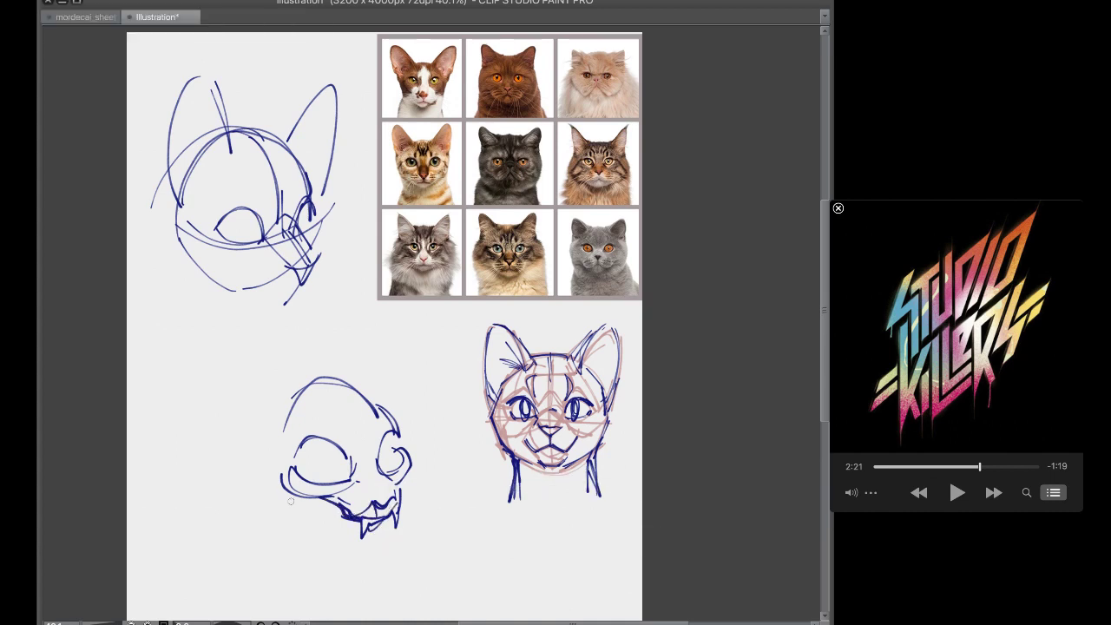
# Add the cat skull's lower jaw and a rounded bulge at the back of the cranium
pyautogui.moveTo(291, 501)
pyautogui.mouseDown()
pyautogui.moveTo(362, 537)
pyautogui.moveTo(396, 516)
pyautogui.mouseUp()
pyautogui.moveTo(286, 406)
pyautogui.mouseDown()
pyautogui.moveTo(261, 448)
pyautogui.moveTo(264, 432)
pyautogui.mouseUp()
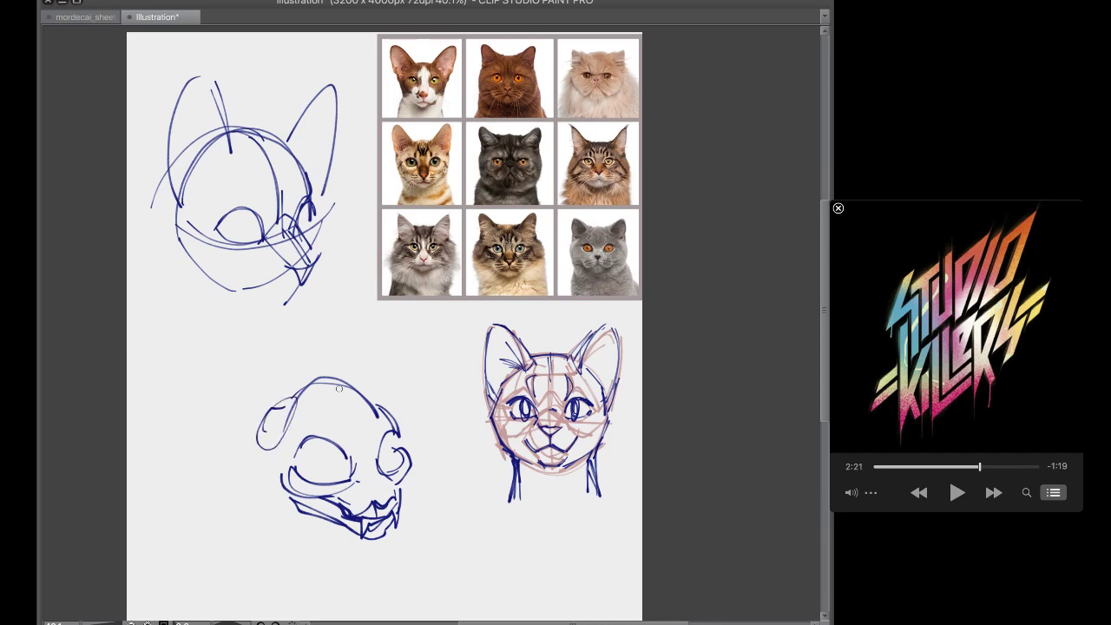
# Try contour lines over the cat skull's crown and side, undoing the misplaced strokes
pyautogui.moveTo(316, 372)
pyautogui.mouseDown()
pyautogui.moveTo(348, 402)
pyautogui.moveTo(297, 377)
pyautogui.moveTo(346, 392)
pyautogui.mouseUp()
pyautogui.moveTo(338, 383); pyautogui.dragTo(355, 414)
pyautogui.moveTo(304, 372)
pyautogui.mouseDown()
pyautogui.moveTo(278, 505)
pyautogui.moveTo(269, 460)
pyautogui.moveTo(303, 370)
pyautogui.moveTo(264, 403)
pyautogui.moveTo(277, 497)
pyautogui.mouseUp()
pyautogui.hotkey('ctrl', 'z')
pyautogui.hotkey('ctrl', 'z')
pyautogui.hotkey('ctrl', 'z')
pyautogui.hotkey('ctrl', 'z')
pyautogui.moveTo(291, 356); pyautogui.dragTo(345, 391)
pyautogui.hotkey('ctrl', 'z')
# Draw the back and side contours of the cat skull and a curved midline down to the nose
pyautogui.moveTo(286, 361)
pyautogui.mouseDown()
pyautogui.moveTo(350, 408)
pyautogui.moveTo(281, 377)
pyautogui.moveTo(295, 371)
pyautogui.mouseUp()
pyautogui.hotkey('ctrl', 'z')
pyautogui.hotkey('ctrl', 'z')
pyautogui.hotkey('ctrl', 'z')
pyautogui.moveTo(290, 370)
pyautogui.mouseDown()
pyautogui.moveTo(333, 389)
pyautogui.moveTo(279, 394)
pyautogui.moveTo(282, 383)
pyautogui.moveTo(258, 413)
pyautogui.moveTo(272, 451)
pyautogui.mouseUp()
pyautogui.hotkey('ctrl', 'z')
pyautogui.moveTo(256, 408)
pyautogui.mouseDown()
pyautogui.moveTo(297, 482)
pyautogui.moveTo(282, 464)
pyautogui.moveTo(292, 427)
pyautogui.moveTo(297, 451)
pyautogui.moveTo(322, 480)
pyautogui.mouseUp()
pyautogui.moveTo(347, 396)
pyautogui.mouseDown()
pyautogui.moveTo(374, 380)
pyautogui.moveTo(377, 537)
pyautogui.mouseUp()
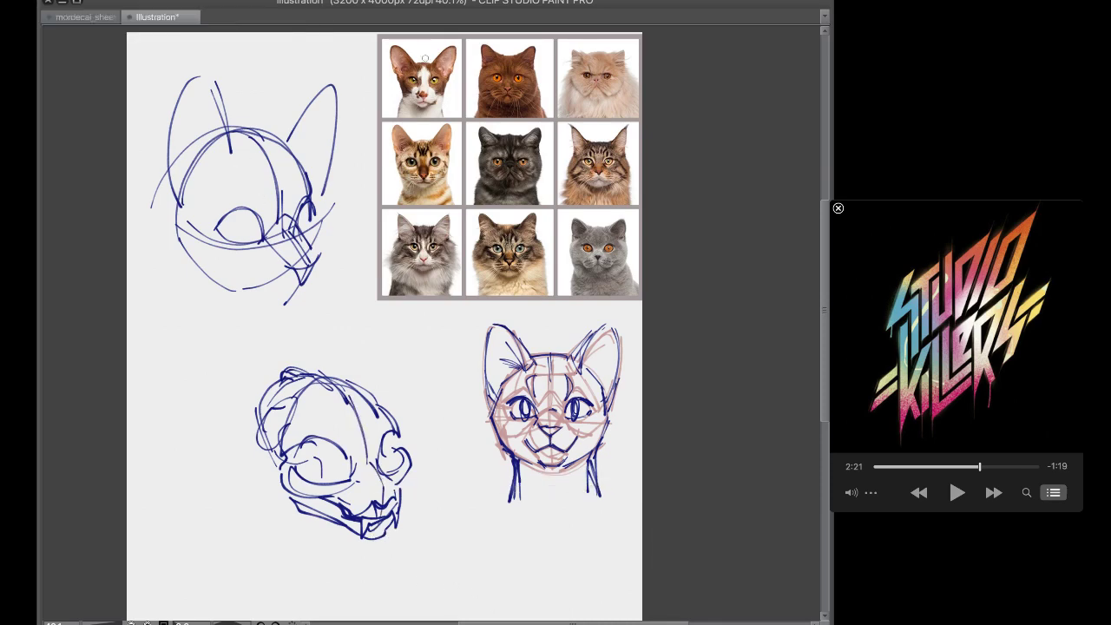
# Sketch a small front-view head beside the skull with an oval outline, two pointed ears and crown guide lines
pyautogui.moveTo(164, 368); pyautogui.dragTo(245, 367)
pyautogui.moveTo(150, 387)
pyautogui.mouseDown()
pyautogui.moveTo(201, 323)
pyautogui.moveTo(195, 455)
pyautogui.moveTo(254, 401)
pyautogui.mouseUp()
pyautogui.moveTo(151, 401); pyautogui.dragTo(165, 437)
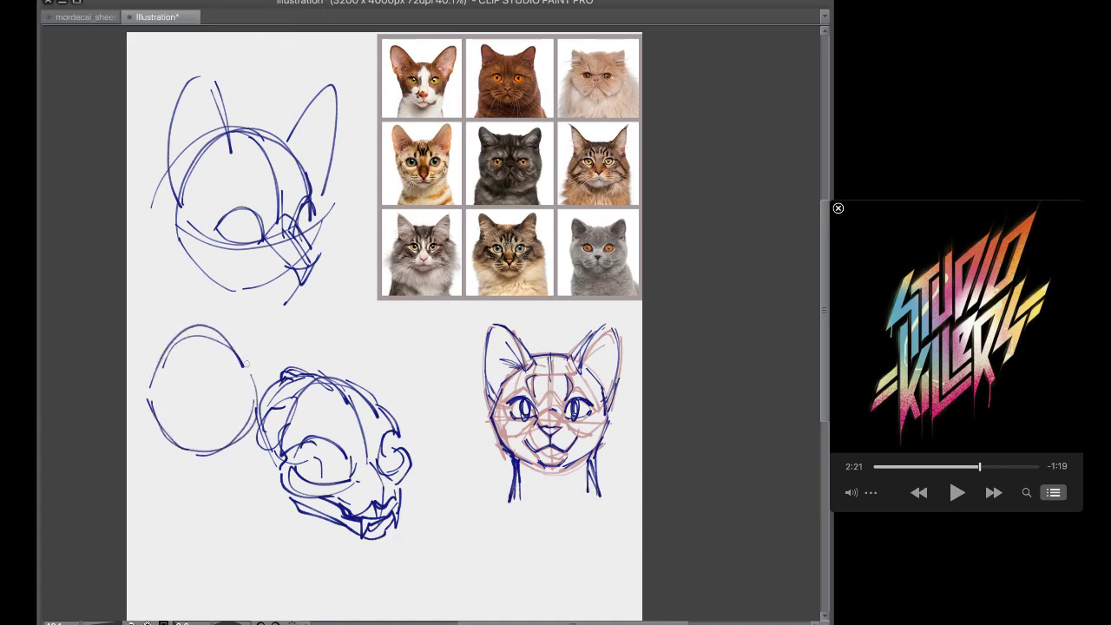
pyautogui.moveTo(238, 352); pyautogui.dragTo(256, 392)
pyautogui.moveTo(168, 325); pyautogui.dragTo(182, 351)
pyautogui.moveTo(150, 318)
pyautogui.mouseDown()
pyautogui.moveTo(203, 352)
pyautogui.moveTo(196, 331)
pyautogui.moveTo(257, 322)
pyautogui.moveTo(267, 307)
pyautogui.moveTo(263, 371)
pyautogui.mouseUp()
pyautogui.moveTo(213, 372)
pyautogui.mouseDown()
pyautogui.moveTo(233, 335)
pyautogui.moveTo(202, 380)
pyautogui.mouseUp()
pyautogui.moveTo(200, 328)
pyautogui.mouseDown()
pyautogui.moveTo(198, 390)
pyautogui.moveTo(167, 418)
pyautogui.mouseUp()
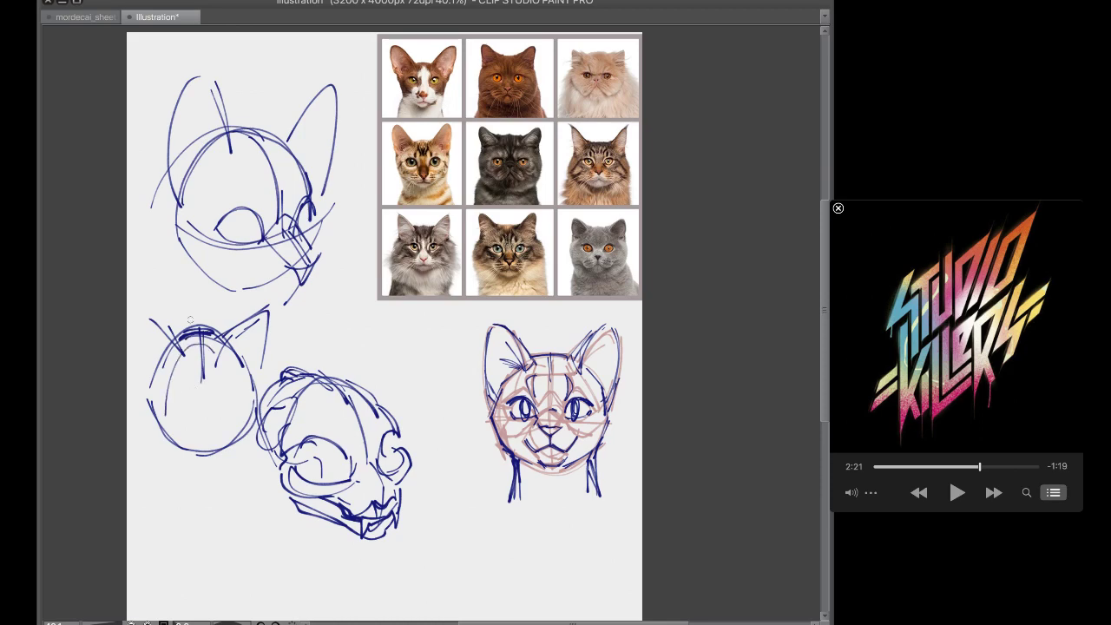
# Select the cat skull and the small oval head, delete them, and deselect
pyautogui.moveTo(325, 345)
pyautogui.mouseDown()
pyautogui.moveTo(198, 293)
pyautogui.moveTo(340, 604)
pyautogui.moveTo(443, 404)
pyautogui.moveTo(383, 365)
pyautogui.mouseUp()
pyautogui.press('Delete')
pyautogui.hotkey('ctrl', 'd')
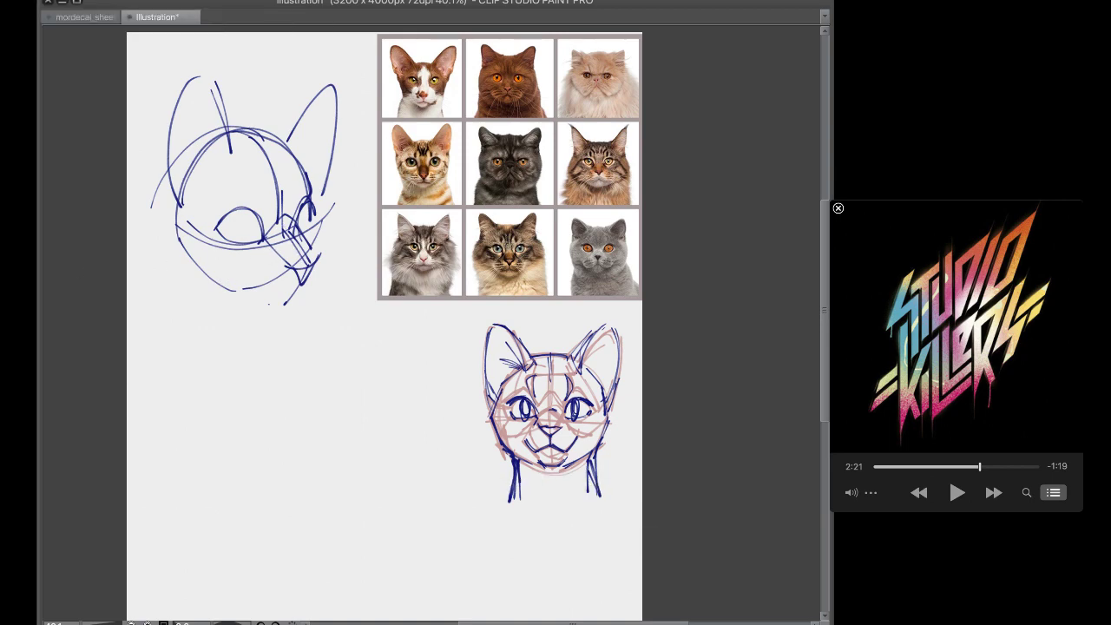
# Refine the three-quarter head's nose, forehead line, curved eye line and far side of the face
pyautogui.moveTo(283, 219); pyautogui.dragTo(305, 270)
pyautogui.moveTo(224, 133)
pyautogui.mouseDown()
pyautogui.moveTo(252, 187)
pyautogui.moveTo(253, 233)
pyautogui.mouseUp()
pyautogui.moveTo(178, 219)
pyautogui.mouseDown()
pyautogui.moveTo(265, 247)
pyautogui.moveTo(335, 213)
pyautogui.mouseUp()
pyautogui.moveTo(308, 174)
pyautogui.mouseDown()
pyautogui.moveTo(321, 221)
pyautogui.moveTo(312, 258)
pyautogui.mouseUp()
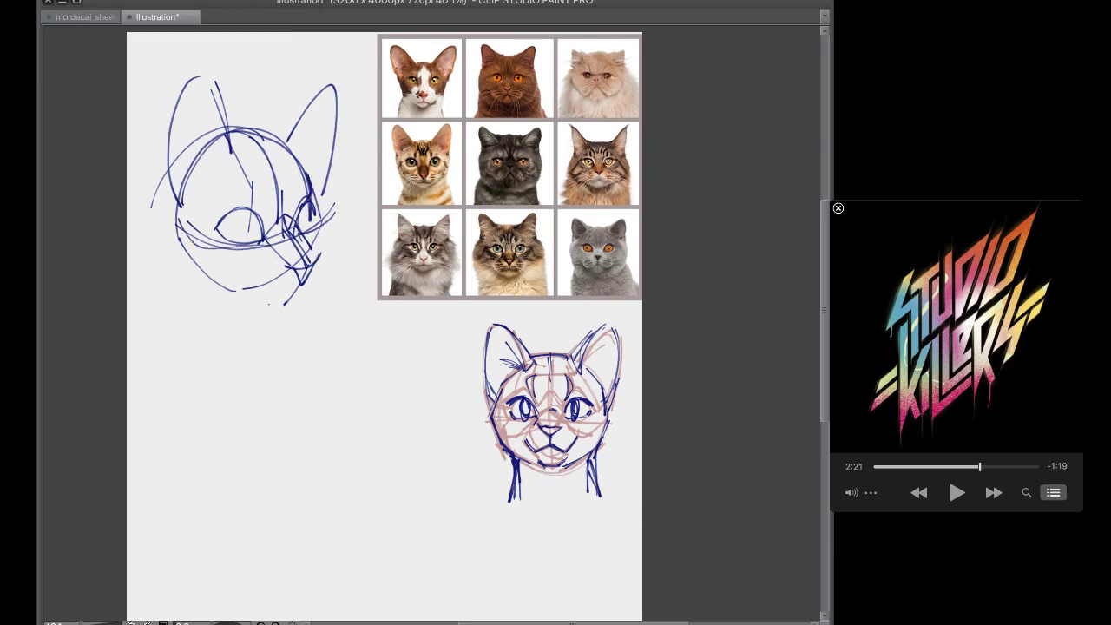
# Draw the three-quarter head's rounded muzzle below the nose, undoing and redrawing the misplaced strokes
pyautogui.moveTo(325, 214); pyautogui.dragTo(317, 257)
pyautogui.hotkey('ctrl', 'z')
pyautogui.moveTo(321, 212); pyautogui.dragTo(326, 262)
pyautogui.hotkey('ctrl', 'z')
pyautogui.hotkey('ctrl', 'z')
pyautogui.moveTo(281, 301); pyautogui.dragTo(286, 296)
pyautogui.moveTo(296, 228)
pyautogui.mouseDown()
pyautogui.moveTo(307, 257)
pyautogui.moveTo(327, 259)
pyautogui.moveTo(309, 294)
pyautogui.moveTo(276, 300)
pyautogui.mouseUp()
pyautogui.hotkey('ctrl', 'z')
pyautogui.hotkey('ctrl', 'z')
pyautogui.moveTo(268, 241); pyautogui.dragTo(244, 281)
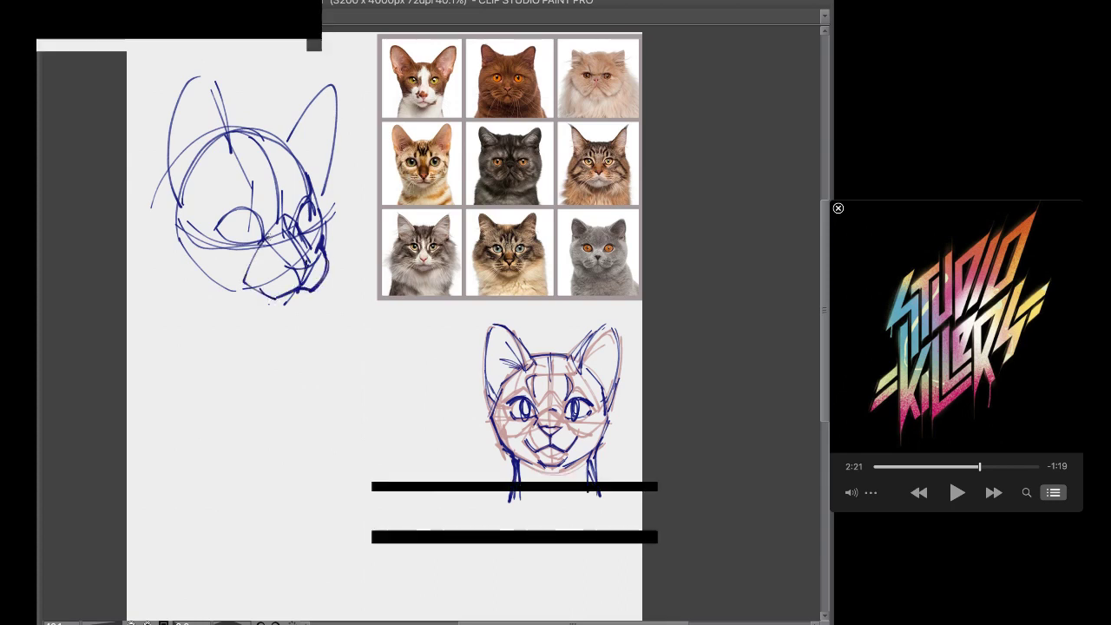
# Draw a rounded chin beneath the three-quarter head's muzzle, undoing and redrawing the misplaced strokes
pyautogui.moveTo(310, 296)
pyautogui.mouseDown()
pyautogui.moveTo(279, 312)
pyautogui.moveTo(293, 314)
pyautogui.mouseUp()
pyautogui.hotkey('ctrl', 'z')
pyautogui.moveTo(309, 300)
pyautogui.mouseDown()
pyautogui.moveTo(273, 321)
pyautogui.moveTo(315, 291)
pyautogui.moveTo(288, 319)
pyautogui.mouseUp()
pyautogui.hotkey('ctrl', 'z')
pyautogui.hotkey('ctrl', 'z')
pyautogui.hotkey('ctrl', 'z')
pyautogui.moveTo(314, 291)
pyautogui.mouseDown()
pyautogui.moveTo(290, 318)
pyautogui.moveTo(268, 316)
pyautogui.moveTo(280, 329)
pyautogui.moveTo(301, 314)
pyautogui.mouseUp()
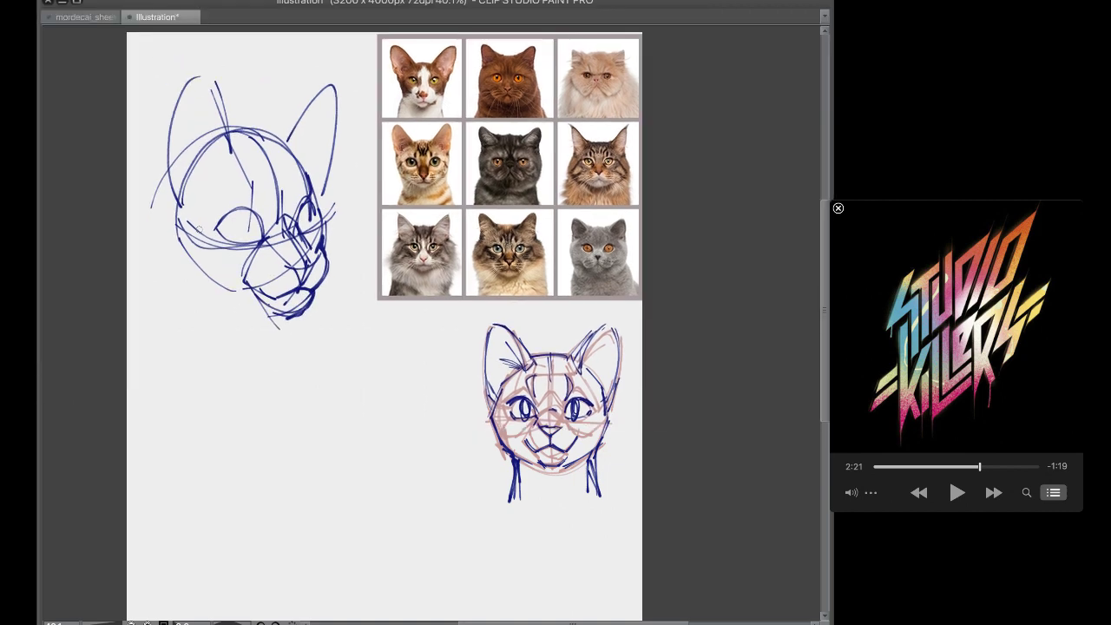
# Widen and reinforce the three-quarter head's near ear with a thick outer base and inner edge
pyautogui.moveTo(219, 229)
pyautogui.mouseDown()
pyautogui.moveTo(199, 222)
pyautogui.moveTo(211, 132)
pyautogui.moveTo(177, 212)
pyautogui.mouseUp()
pyautogui.moveTo(164, 148); pyautogui.dragTo(179, 213)
pyautogui.moveTo(200, 82)
pyautogui.mouseDown()
pyautogui.moveTo(177, 191)
pyautogui.moveTo(165, 160)
pyautogui.moveTo(227, 145)
pyautogui.moveTo(237, 102)
pyautogui.mouseUp()
pyautogui.moveTo(213, 85); pyautogui.dragTo(238, 134)
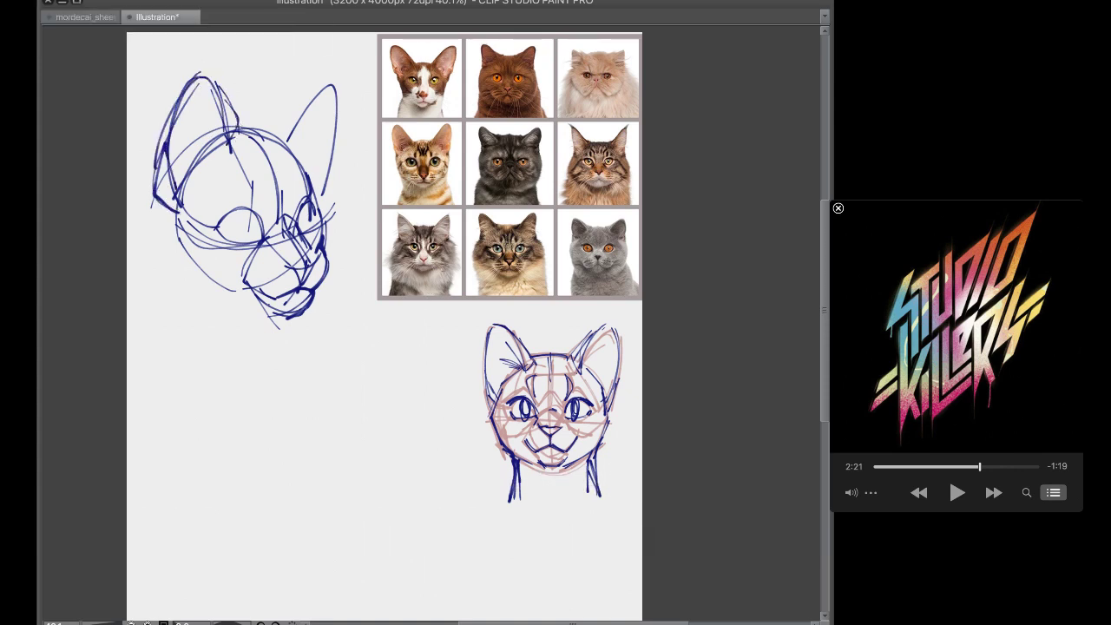
pyautogui.moveTo(405, 380)
pyautogui.mouseDown()
pyautogui.moveTo(392, 391)
pyautogui.moveTo(408, 408)
pyautogui.mouseUp()
pyautogui.moveTo(391, 393); pyautogui.dragTo(409, 376)
pyautogui.hotkey('ctrl', 'z')
pyautogui.hotkey('ctrl', 'z')
# Reinforce the three-quarter head's far ear, connect both ears across the crown, and darken the far forehead edge
pyautogui.moveTo(330, 91); pyautogui.dragTo(323, 185)
pyautogui.moveTo(290, 111); pyautogui.dragTo(318, 94)
pyautogui.moveTo(227, 141); pyautogui.dragTo(271, 133)
pyautogui.moveTo(279, 139); pyautogui.dragTo(312, 178)
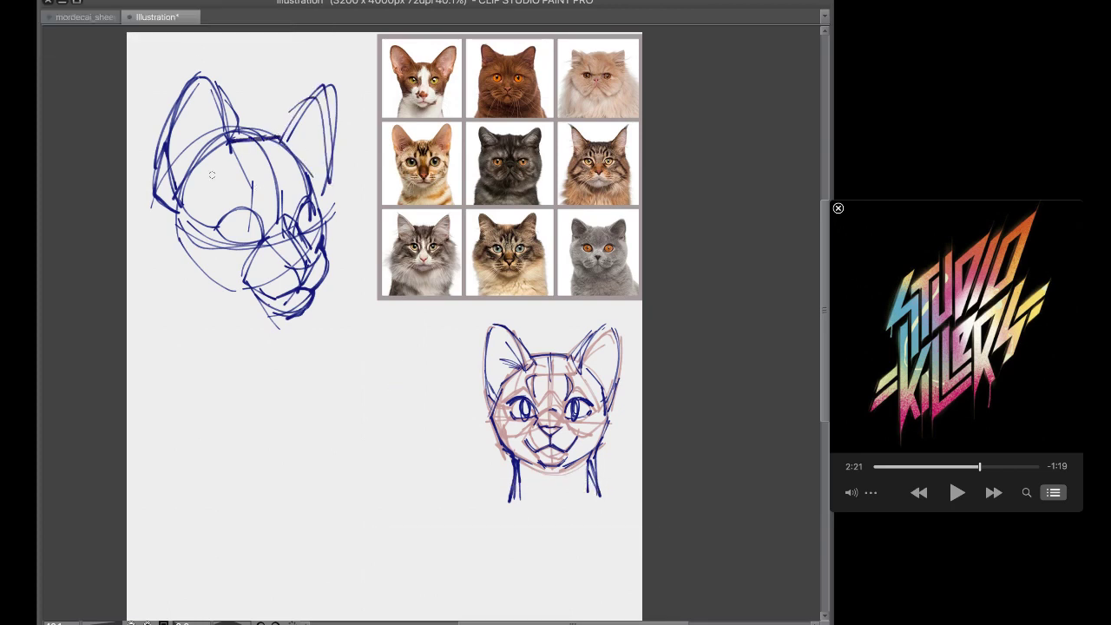
# Draw the three-quarter head's near cheek and jawline, joining them to the chin
pyautogui.moveTo(218, 148)
pyautogui.mouseDown()
pyautogui.moveTo(172, 191)
pyautogui.moveTo(162, 243)
pyautogui.moveTo(217, 304)
pyautogui.mouseUp()
pyautogui.moveTo(165, 236); pyautogui.dragTo(218, 304)
pyautogui.moveTo(200, 290); pyautogui.dragTo(274, 309)
# Reinforce the three-quarter head's far brow, cheek and crown, and extend the near cheek's fur outward below the ear
pyautogui.moveTo(300, 154)
pyautogui.mouseDown()
pyautogui.moveTo(332, 215)
pyautogui.moveTo(325, 254)
pyautogui.moveTo(334, 227)
pyautogui.mouseUp()
pyautogui.moveTo(302, 156); pyautogui.dragTo(333, 233)
pyautogui.moveTo(320, 182); pyautogui.dragTo(328, 196)
pyautogui.moveTo(333, 200); pyautogui.dragTo(327, 255)
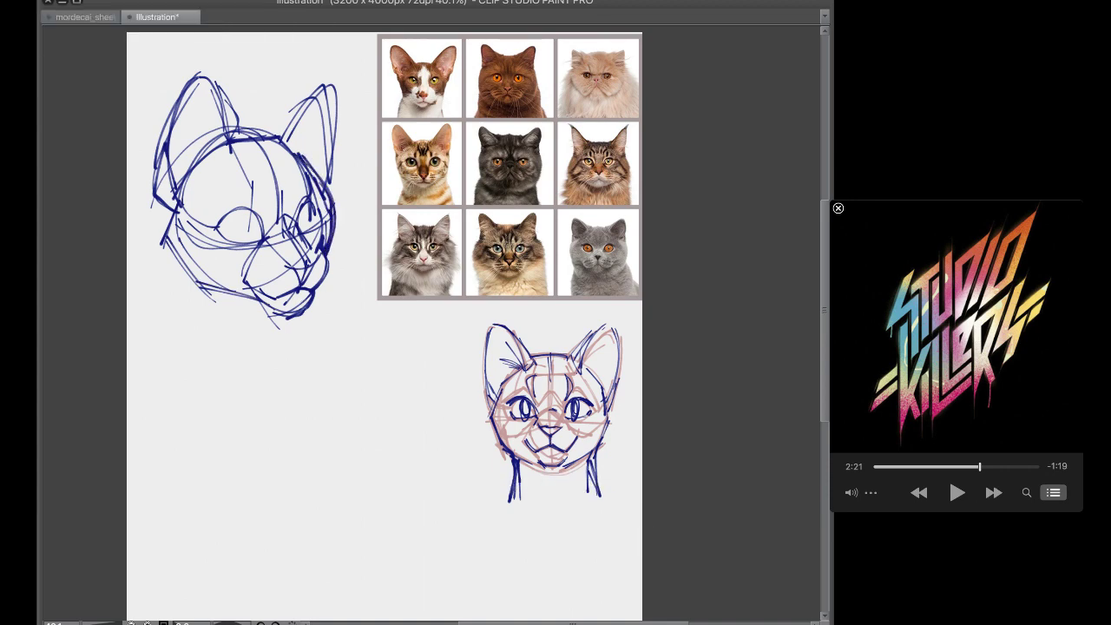
pyautogui.moveTo(330, 200); pyautogui.dragTo(295, 221)
pyautogui.moveTo(278, 130); pyautogui.dragTo(209, 137)
pyautogui.moveTo(156, 183)
pyautogui.mouseDown()
pyautogui.moveTo(140, 239)
pyautogui.moveTo(184, 292)
pyautogui.mouseUp()
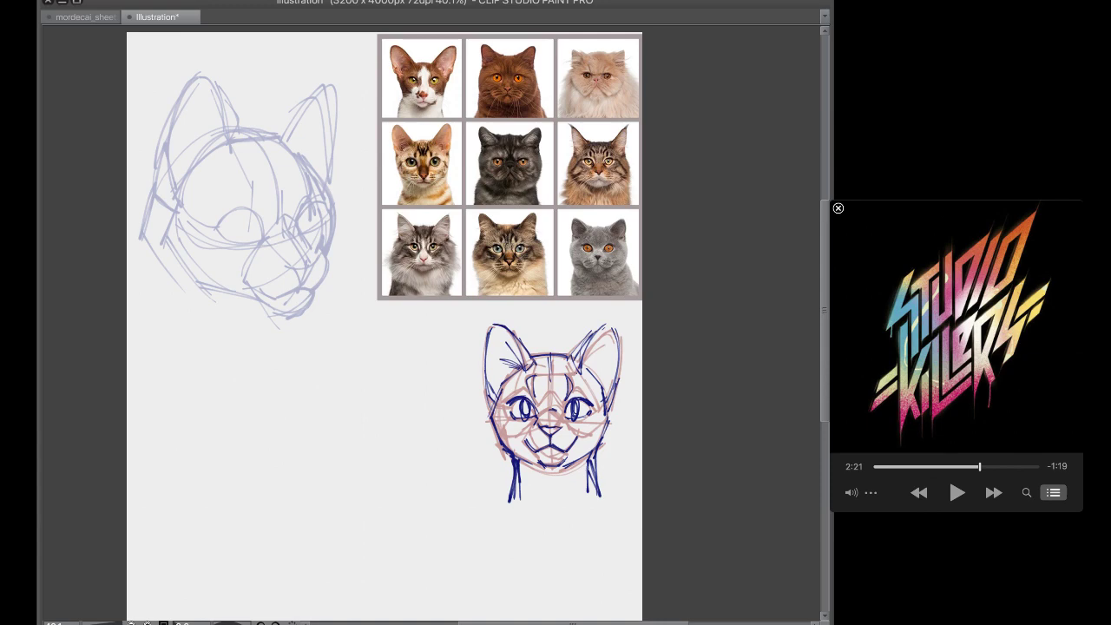
# Redraw the three-quarter head's near eye over the faded sketch, with brow lines above it and a lower rim
pyautogui.moveTo(217, 228)
pyautogui.mouseDown()
pyautogui.moveTo(264, 223)
pyautogui.moveTo(252, 243)
pyautogui.moveTo(264, 242)
pyautogui.mouseUp()
pyautogui.hotkey('ctrl', 'z')
pyautogui.hotkey('ctrl', 'z')
pyautogui.hotkey('ctrl', 'z')
pyautogui.hotkey('ctrl', 'z')
pyautogui.moveTo(227, 195)
pyautogui.mouseDown()
pyautogui.moveTo(269, 207)
pyautogui.moveTo(266, 245)
pyautogui.moveTo(207, 215)
pyautogui.moveTo(244, 182)
pyautogui.mouseUp()
pyautogui.hotkey('ctrl', 'z')
pyautogui.hotkey('ctrl', 'z')
pyautogui.hotkey('ctrl', 'z')
pyautogui.hotkey('ctrl', 'z')
pyautogui.moveTo(254, 184); pyautogui.dragTo(275, 223)
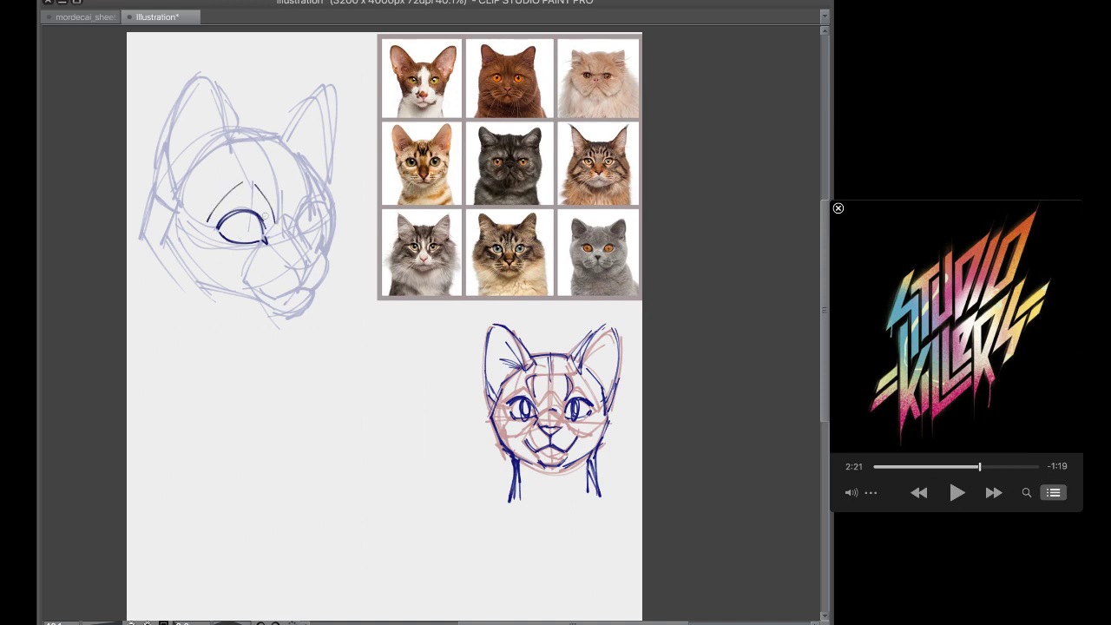
pyautogui.moveTo(207, 234); pyautogui.dragTo(269, 244)
# Draw the three-quarter head's nose bridge, nose, mouth and chin, and outline the far eye over the faded sketch
pyautogui.moveTo(305, 209); pyautogui.dragTo(311, 267)
pyautogui.moveTo(288, 272)
pyautogui.mouseDown()
pyautogui.moveTo(302, 283)
pyautogui.moveTo(330, 261)
pyautogui.moveTo(316, 287)
pyautogui.moveTo(259, 292)
pyautogui.moveTo(296, 289)
pyautogui.moveTo(276, 310)
pyautogui.moveTo(304, 308)
pyautogui.moveTo(317, 287)
pyautogui.mouseUp()
pyautogui.moveTo(330, 208)
pyautogui.mouseDown()
pyautogui.moveTo(326, 247)
pyautogui.moveTo(327, 210)
pyautogui.moveTo(296, 225)
pyautogui.mouseUp()
pyautogui.hotkey('ctrl', 'z')
pyautogui.moveTo(327, 203); pyautogui.dragTo(309, 234)
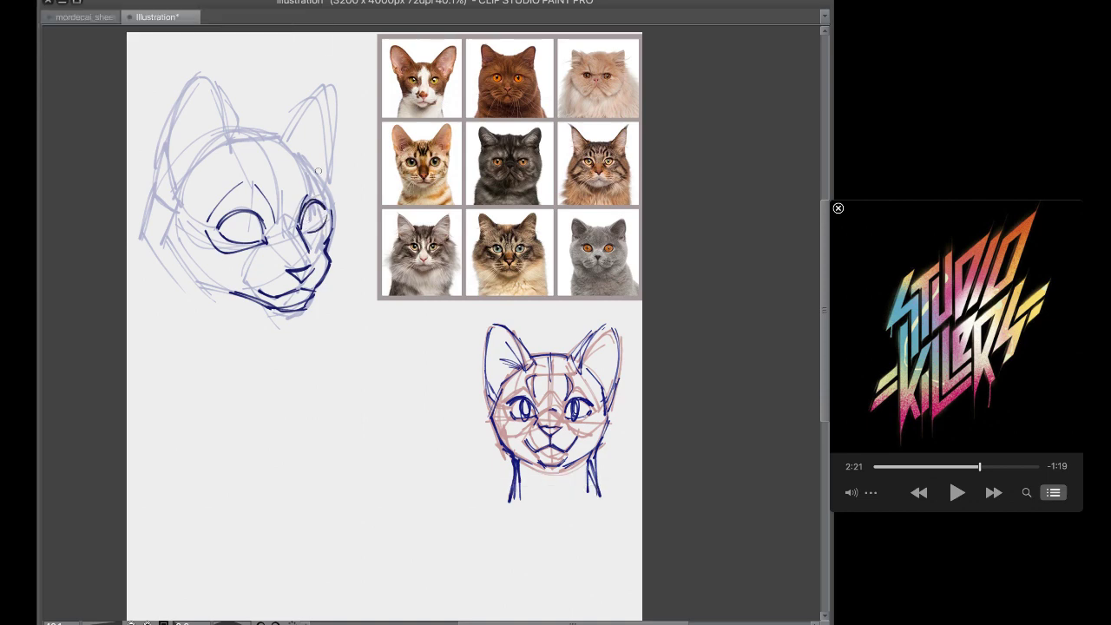
# Trace the three-quarter head's skull outline across the crown and along the near cheek over the faded sketch
pyautogui.moveTo(309, 164)
pyautogui.mouseDown()
pyautogui.moveTo(246, 148)
pyautogui.moveTo(244, 134)
pyautogui.moveTo(299, 148)
pyautogui.mouseUp()
pyautogui.hotkey('ctrl', 'z')
pyautogui.moveTo(218, 155)
pyautogui.mouseDown()
pyautogui.moveTo(182, 199)
pyautogui.moveTo(232, 145)
pyautogui.mouseUp()
pyautogui.hotkey('ctrl', 'z')
pyautogui.moveTo(229, 147)
pyautogui.mouseDown()
pyautogui.moveTo(184, 198)
pyautogui.moveTo(172, 252)
pyautogui.moveTo(211, 299)
pyautogui.mouseUp()
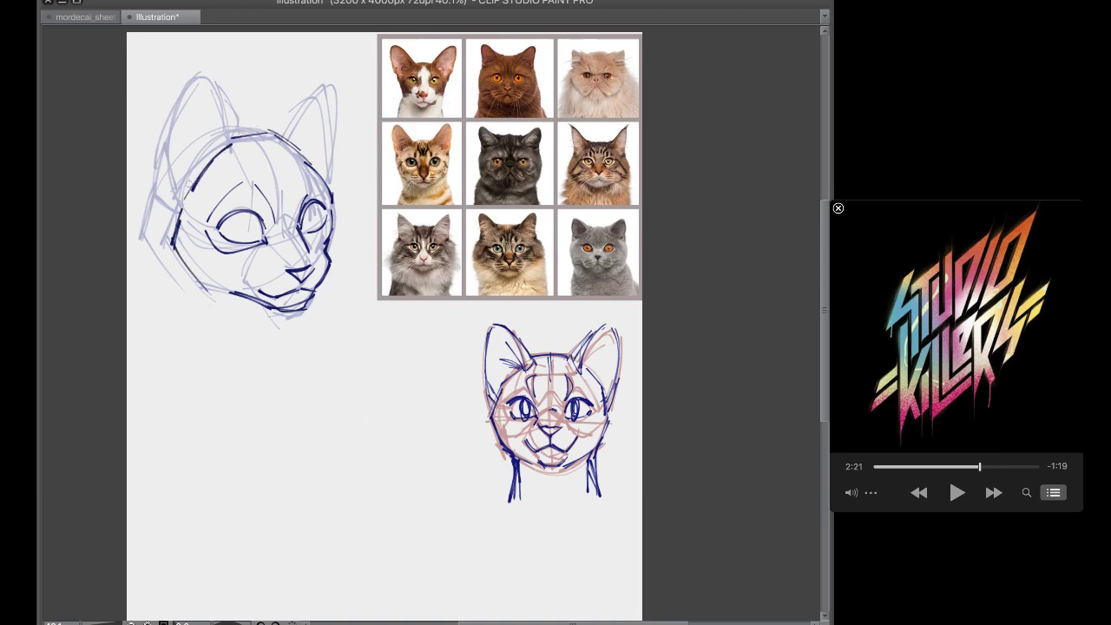
pyautogui.moveTo(190, 189)
pyautogui.mouseDown()
pyautogui.moveTo(171, 124)
pyautogui.moveTo(208, 69)
pyautogui.moveTo(240, 141)
pyautogui.mouseUp()
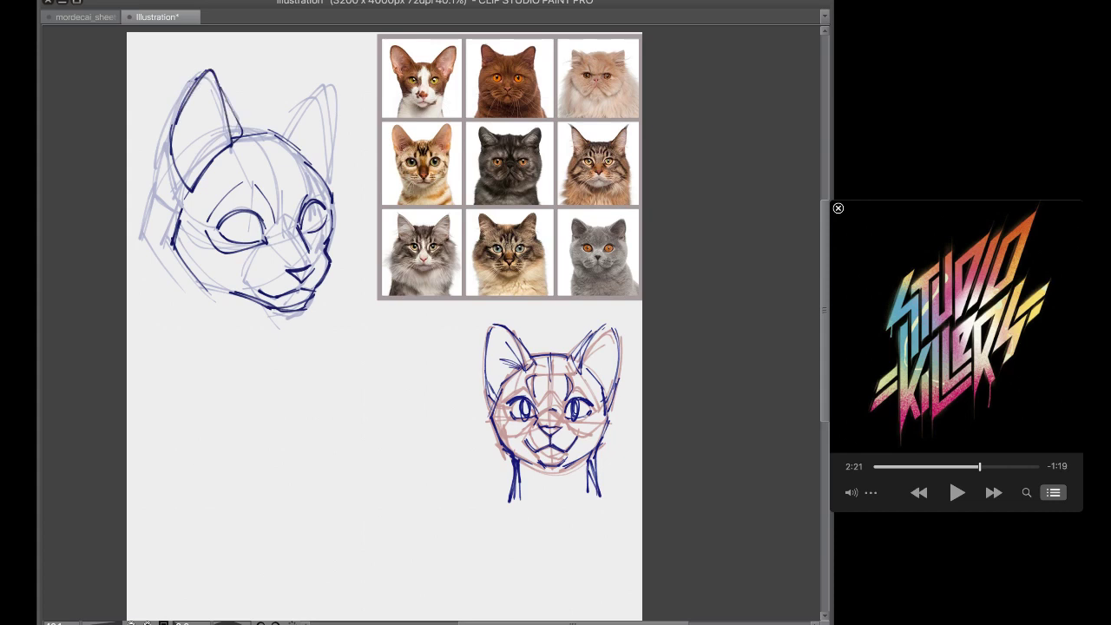
# Add the near ear's outer edge, the side fur and back of the neck, and the far ear
pyautogui.moveTo(196, 80); pyautogui.dragTo(143, 178)
pyautogui.moveTo(180, 106); pyautogui.dragTo(156, 212)
pyautogui.moveTo(158, 189)
pyautogui.mouseDown()
pyautogui.moveTo(176, 278)
pyautogui.moveTo(176, 360)
pyautogui.mouseUp()
pyautogui.moveTo(279, 130)
pyautogui.mouseDown()
pyautogui.moveTo(332, 112)
pyautogui.moveTo(333, 174)
pyautogui.mouseUp()
# Add brows and slit pupils above and inside both eyes, and refine the far cheek contour
pyautogui.moveTo(244, 212)
pyautogui.mouseDown()
pyautogui.moveTo(249, 236)
pyautogui.moveTo(329, 178)
pyautogui.moveTo(233, 183)
pyautogui.moveTo(222, 199)
pyautogui.mouseUp()
pyautogui.moveTo(295, 192)
pyautogui.mouseDown()
pyautogui.moveTo(327, 177)
pyautogui.moveTo(310, 222)
pyautogui.moveTo(323, 222)
pyautogui.moveTo(328, 259)
pyautogui.mouseUp()
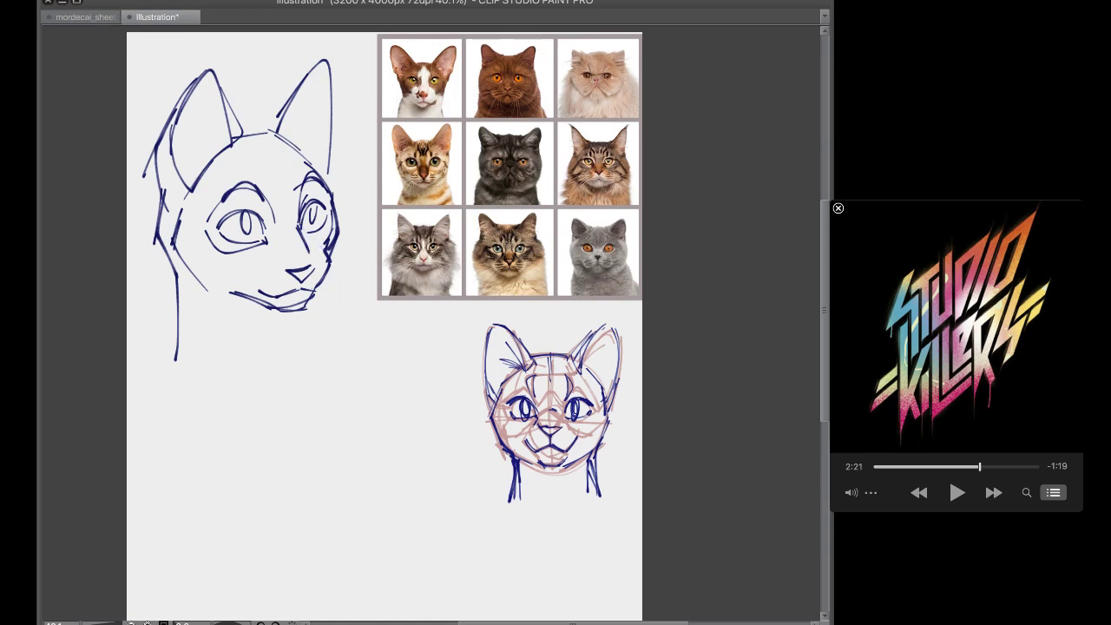
pyautogui.moveTo(306, 236); pyautogui.dragTo(334, 266)
pyautogui.moveTo(302, 228); pyautogui.dragTo(329, 261)
pyautogui.hotkey('ctrl', 'y')
pyautogui.hotkey('ctrl', 'y')
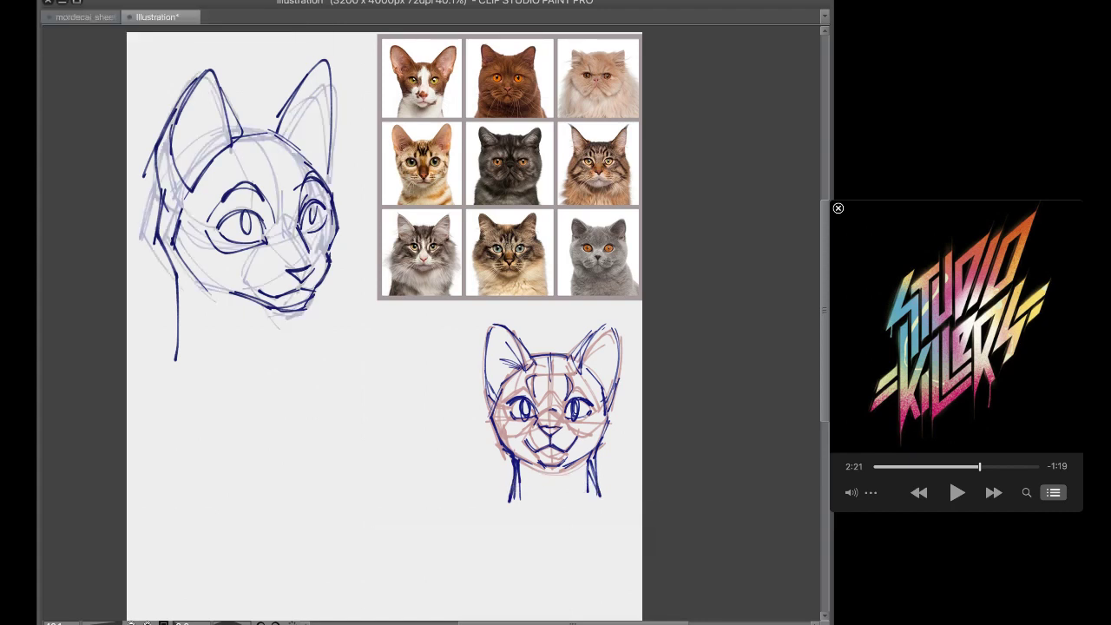
# Clear the three-quarter head drawing and its faded construction sketch from the canvas
pyautogui.hotkey('ctrl', 'z')
pyautogui.hotkey('ctrl', 'z')
pyautogui.hotkey('ctrl', 'z')
pyautogui.hotkey('ctrl', 'z')
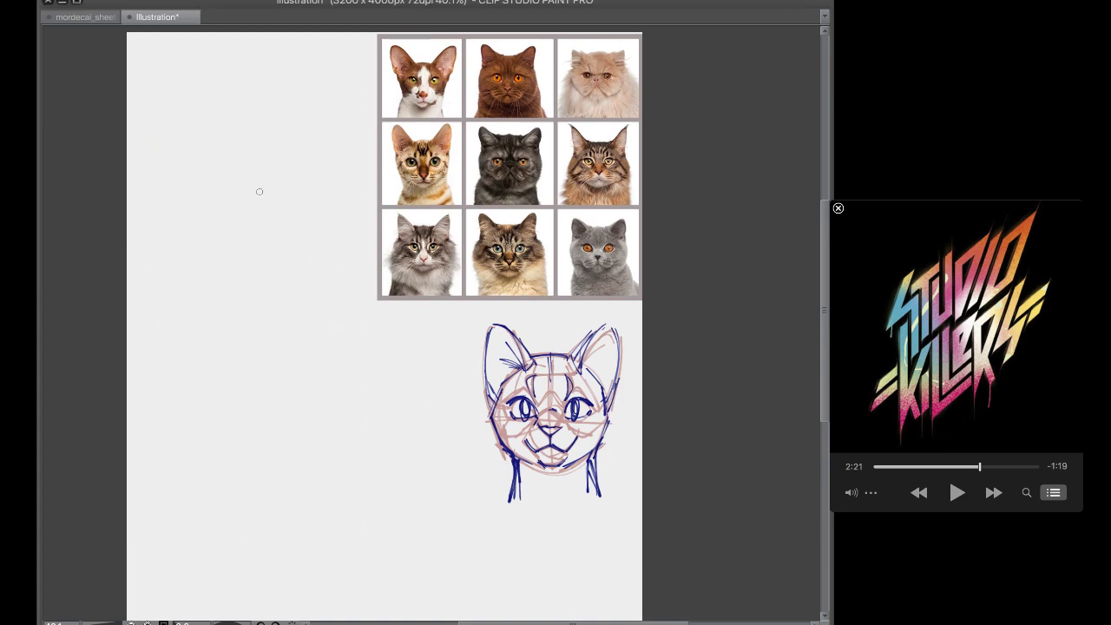
# Sketch the top contour of an angled foreleg and the first toes of its paw in the cleared area
pyautogui.moveTo(314, 162); pyautogui.dragTo(221, 246)
pyautogui.moveTo(316, 165)
pyautogui.mouseDown()
pyautogui.moveTo(253, 238)
pyautogui.moveTo(340, 218)
pyautogui.mouseUp()
pyautogui.hotkey('ctrl', 'z')
pyautogui.moveTo(313, 164); pyautogui.dragTo(302, 242)
pyautogui.moveTo(262, 207)
pyautogui.mouseDown()
pyautogui.moveTo(198, 264)
pyautogui.moveTo(214, 260)
pyautogui.moveTo(206, 304)
pyautogui.mouseUp()
pyautogui.moveTo(222, 250); pyautogui.dragTo(205, 306)
pyautogui.moveTo(322, 170)
pyautogui.mouseDown()
pyautogui.moveTo(236, 259)
pyautogui.moveTo(227, 320)
pyautogui.mouseUp()
pyautogui.moveTo(250, 236); pyautogui.dragTo(207, 304)
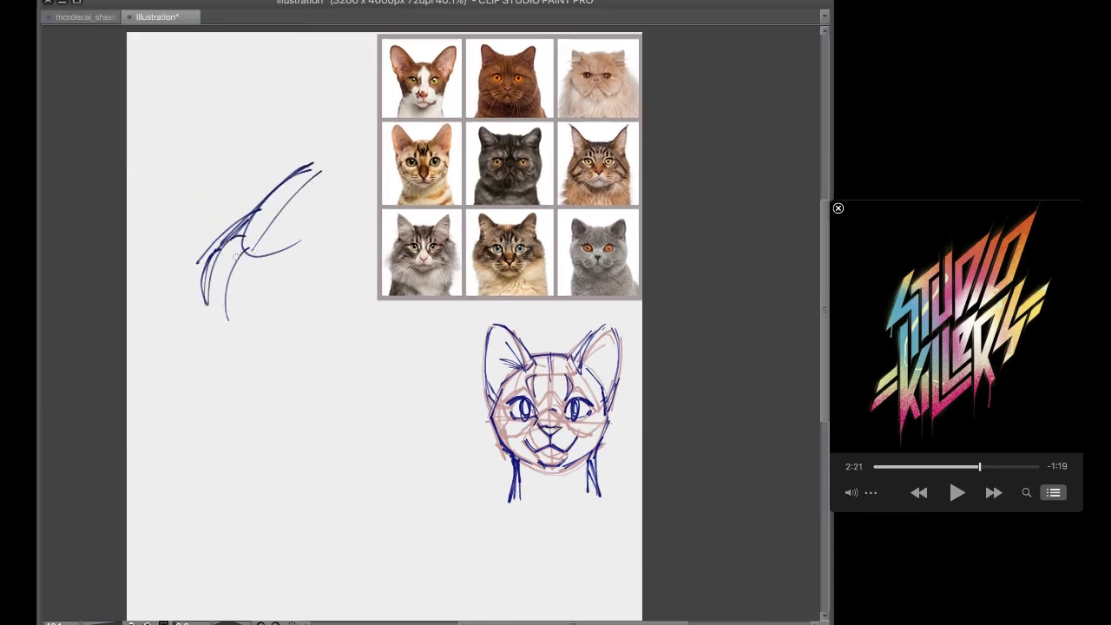
# Redraw the front toes of the angled paw, and add the near toe with the foreleg's underside
pyautogui.moveTo(236, 252)
pyautogui.mouseDown()
pyautogui.moveTo(215, 311)
pyautogui.moveTo(229, 319)
pyautogui.mouseUp()
pyautogui.press('super+z')
pyautogui.press('super+z')
pyautogui.moveTo(245, 249)
pyautogui.mouseDown()
pyautogui.moveTo(215, 313)
pyautogui.moveTo(210, 302)
pyautogui.moveTo(244, 320)
pyautogui.mouseUp()
pyautogui.moveTo(264, 305); pyautogui.dragTo(251, 320)
pyautogui.moveTo(242, 227); pyautogui.dragTo(205, 279)
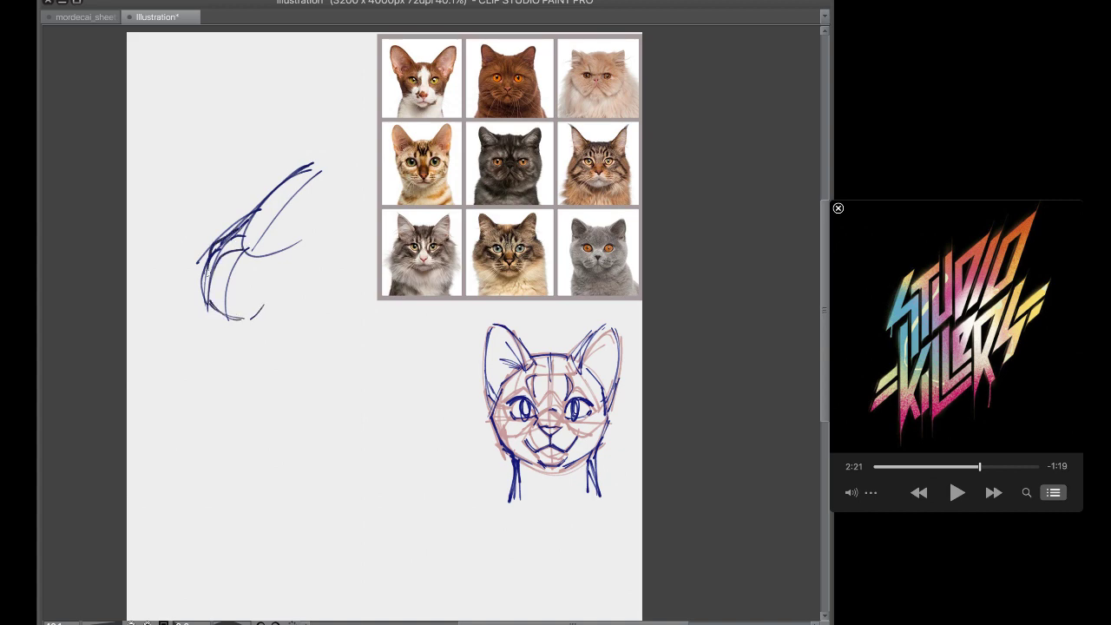
pyautogui.moveTo(278, 263); pyautogui.dragTo(261, 316)
pyautogui.moveTo(278, 262)
pyautogui.mouseDown()
pyautogui.moveTo(296, 302)
pyautogui.moveTo(369, 219)
pyautogui.mouseUp()
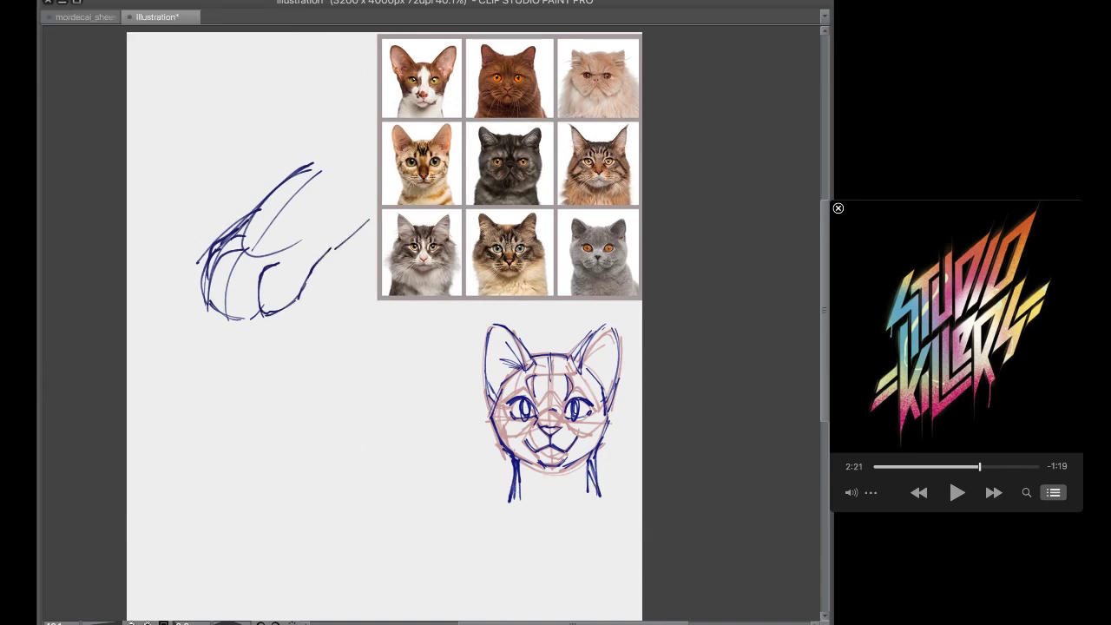
# Move the paw sketch down and toward the canvas's left edge, and reinforce its toe outlines
pyautogui.press('super+t')
pyautogui.moveTo(278, 260)
pyautogui.mouseDown()
pyautogui.moveTo(233, 361)
pyautogui.moveTo(186, 382)
pyautogui.mouseUp()
pyautogui.press('Return')
pyautogui.moveTo(214, 337)
pyautogui.mouseDown()
pyautogui.moveTo(185, 375)
pyautogui.moveTo(177, 365)
pyautogui.mouseUp()
pyautogui.moveTo(193, 377); pyautogui.dragTo(191, 414)
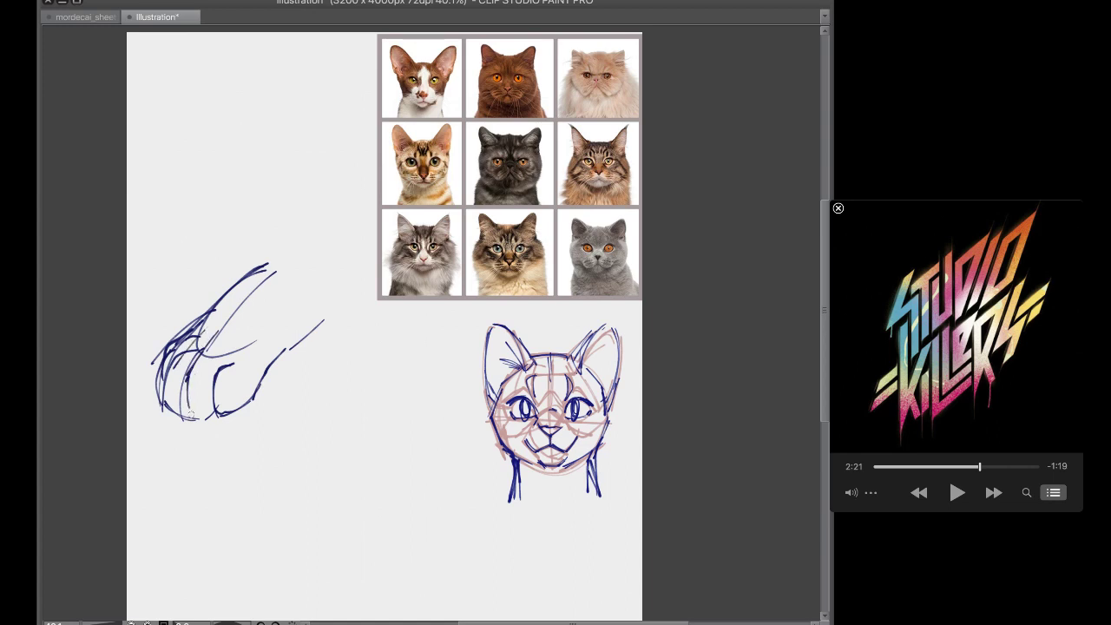
pyautogui.moveTo(180, 355); pyautogui.dragTo(165, 410)
# Extend the foreleg upward from the paw with an underside contour, a wrist and a rounded upper-arm outline
pyautogui.moveTo(281, 350)
pyautogui.mouseDown()
pyautogui.moveTo(353, 290)
pyautogui.moveTo(369, 245)
pyautogui.mouseUp()
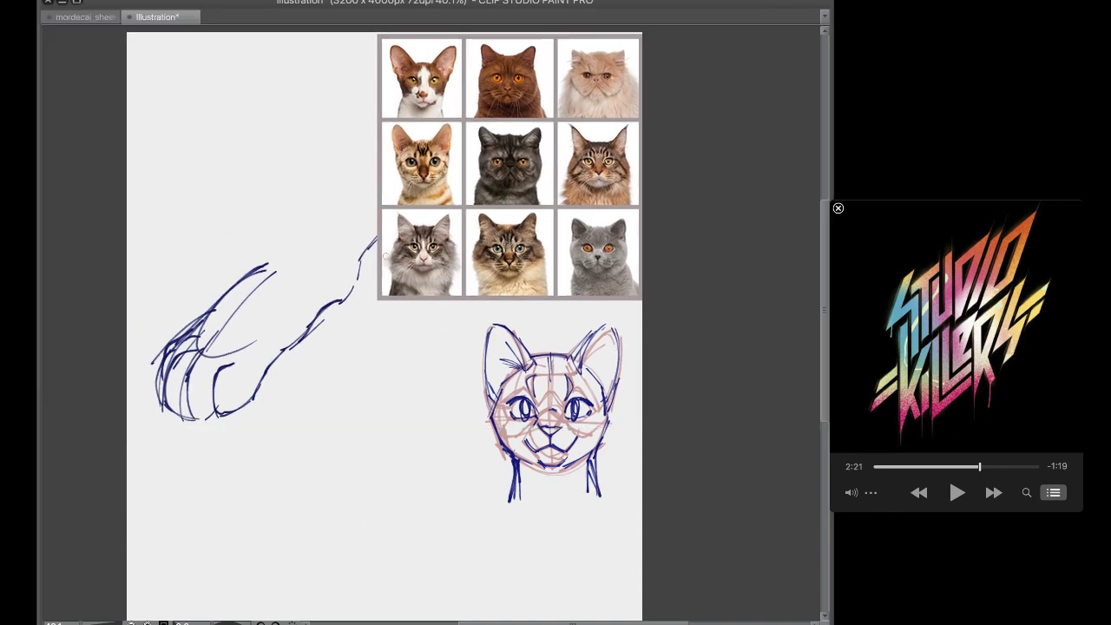
pyautogui.moveTo(318, 318); pyautogui.dragTo(377, 271)
pyautogui.moveTo(208, 315); pyautogui.dragTo(260, 259)
pyautogui.moveTo(206, 318); pyautogui.dragTo(282, 238)
pyautogui.moveTo(279, 244); pyautogui.dragTo(338, 185)
pyautogui.press('super+z')
pyautogui.moveTo(278, 252); pyautogui.dragTo(402, 226)
pyautogui.moveTo(274, 232); pyautogui.dragTo(375, 172)
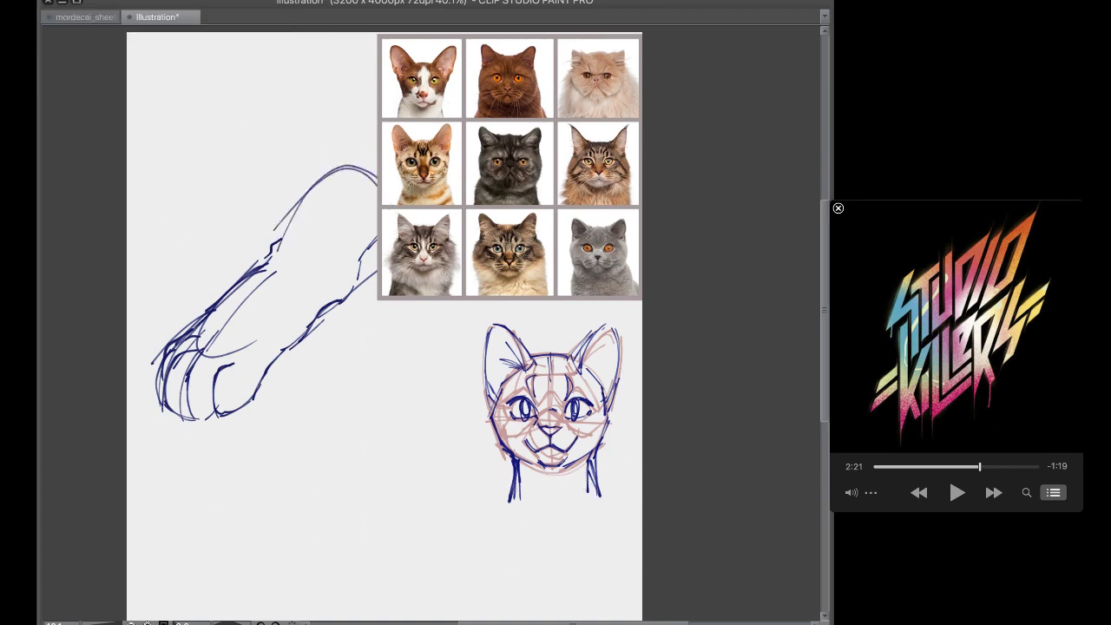
# Replace the foreleg sketch and cat photo grid with the pasted Kiki, GeeGee and Coo paw image, enlarged above the cat head
pyautogui.press('Delete')
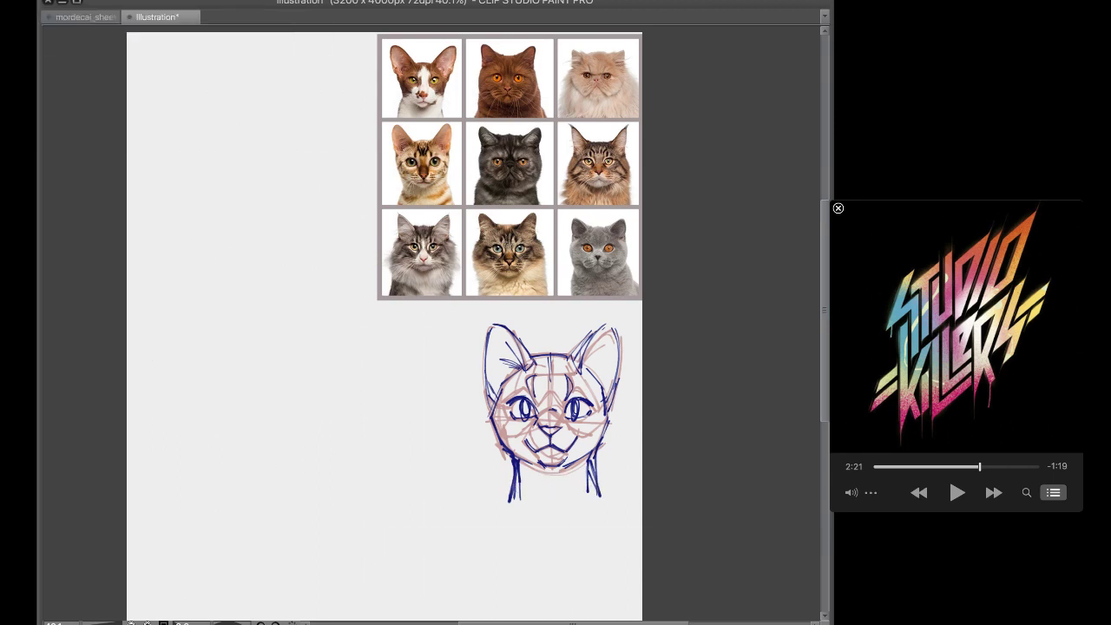
pyautogui.press('Delete')
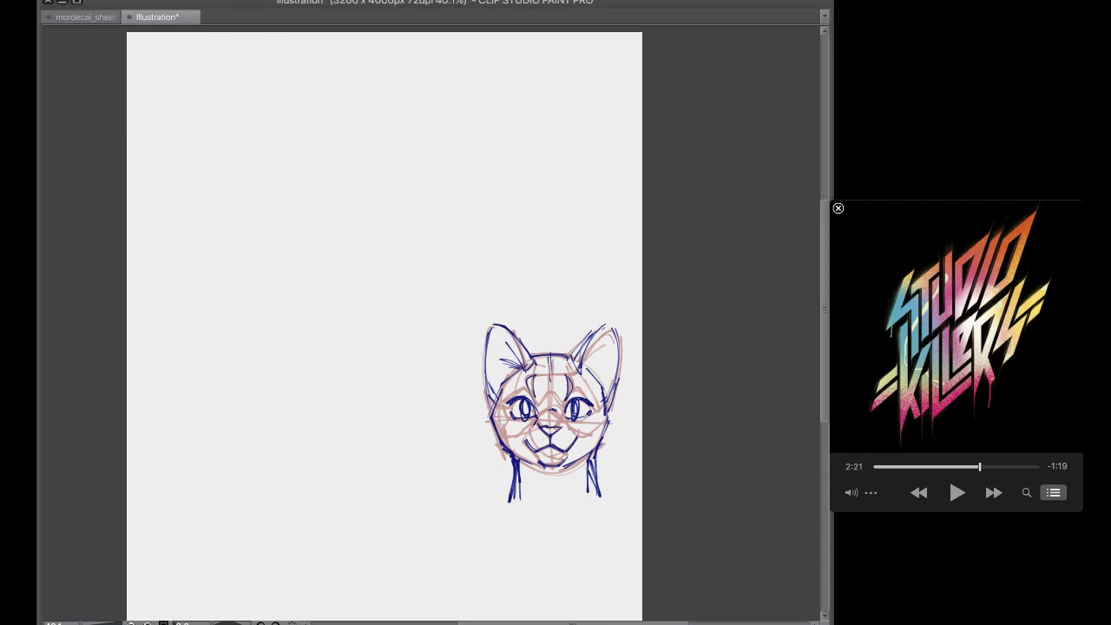
pyautogui.hotkey('ctrl', 'v')
pyautogui.hotkey('ctrl', 't')
pyautogui.moveTo(221, 86); pyautogui.dragTo(507, 126)
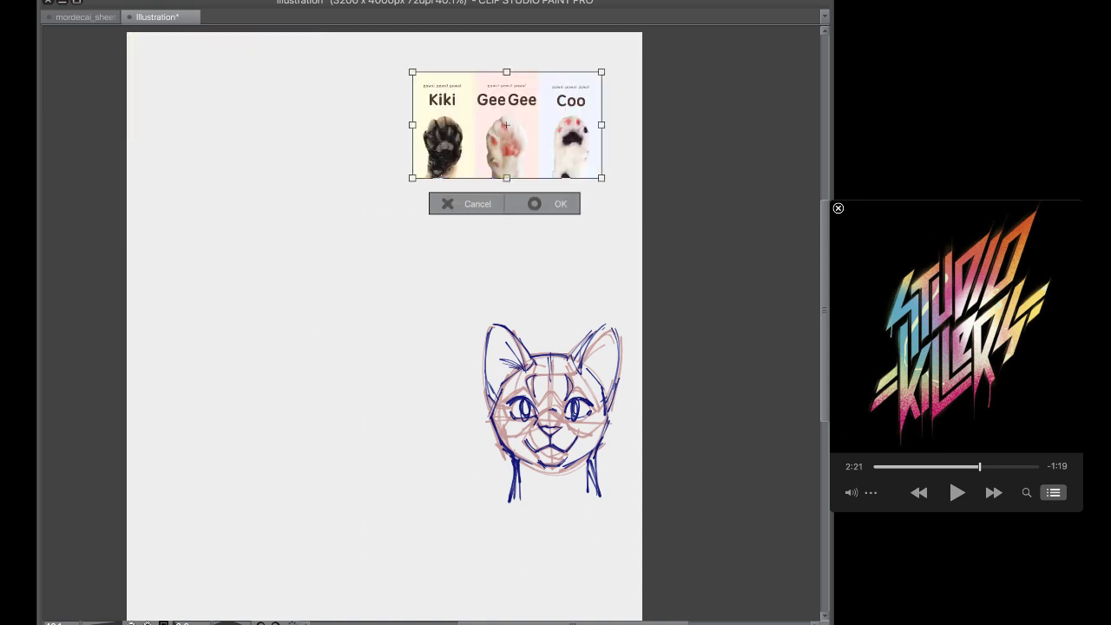
pyautogui.moveTo(412, 178); pyautogui.dragTo(307, 237)
pyautogui.moveTo(434, 164); pyautogui.dragTo(501, 150)
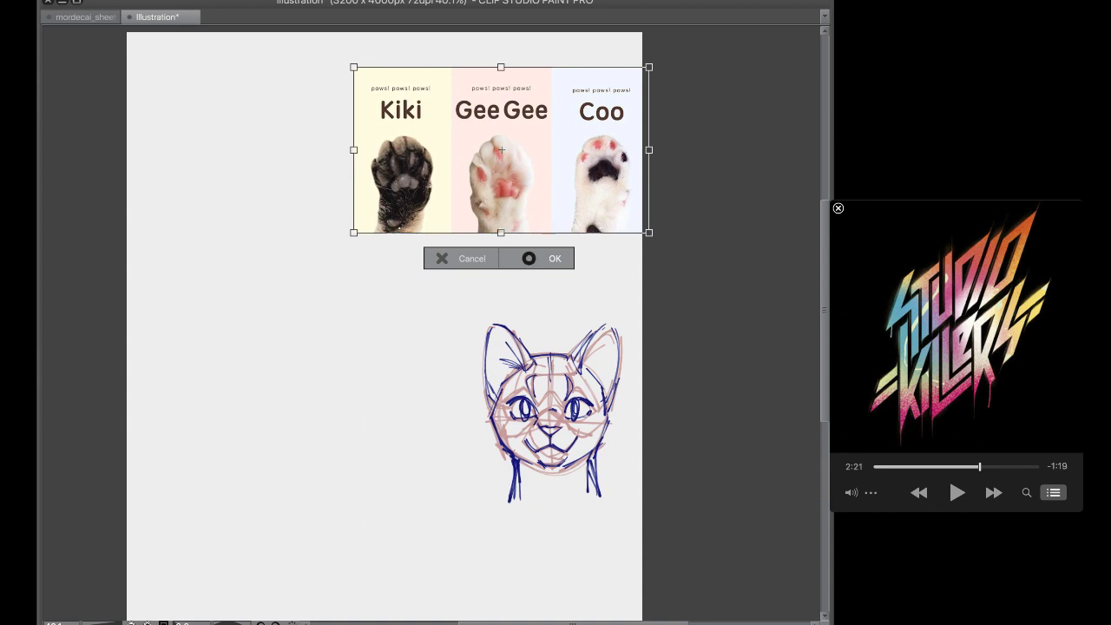
pyautogui.press('Return')
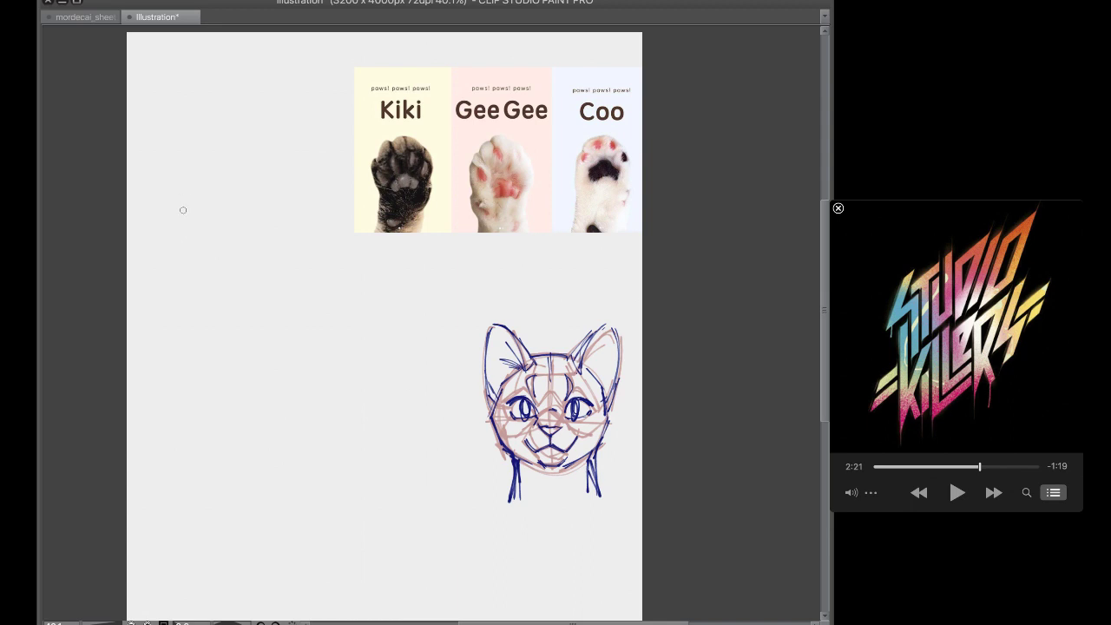
# Sketch the rounded toe mass of an upright paw beside the reference photos, closed by a curved lower edge
pyautogui.moveTo(178, 215)
pyautogui.mouseDown()
pyautogui.moveTo(287, 227)
pyautogui.moveTo(182, 227)
pyautogui.moveTo(213, 164)
pyautogui.moveTo(298, 231)
pyautogui.mouseUp()
pyautogui.hotkey('ctrl', 'z')
pyautogui.moveTo(298, 231); pyautogui.dragTo(180, 229)
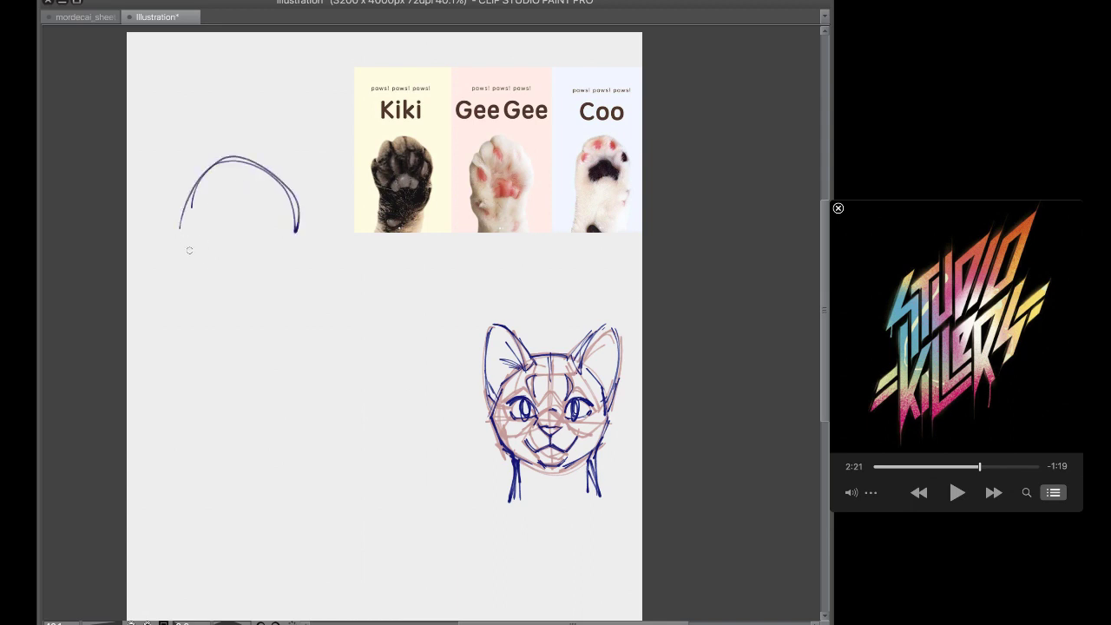
pyautogui.moveTo(181, 229)
pyautogui.mouseDown()
pyautogui.moveTo(208, 263)
pyautogui.moveTo(220, 237)
pyautogui.moveTo(286, 227)
pyautogui.moveTo(259, 227)
pyautogui.moveTo(298, 243)
pyautogui.mouseUp()
# Draw the paw's arched palm below the toe mass, with an oval side digit and a small wrist pad
pyautogui.moveTo(205, 269); pyautogui.dragTo(209, 322)
pyautogui.hotkey('ctrl', 'z')
pyautogui.moveTo(206, 278)
pyautogui.mouseDown()
pyautogui.moveTo(231, 235)
pyautogui.moveTo(276, 240)
pyautogui.moveTo(285, 265)
pyautogui.mouseUp()
pyautogui.moveTo(203, 274)
pyautogui.mouseDown()
pyautogui.moveTo(224, 332)
pyautogui.moveTo(271, 337)
pyautogui.moveTo(292, 257)
pyautogui.moveTo(303, 303)
pyautogui.mouseUp()
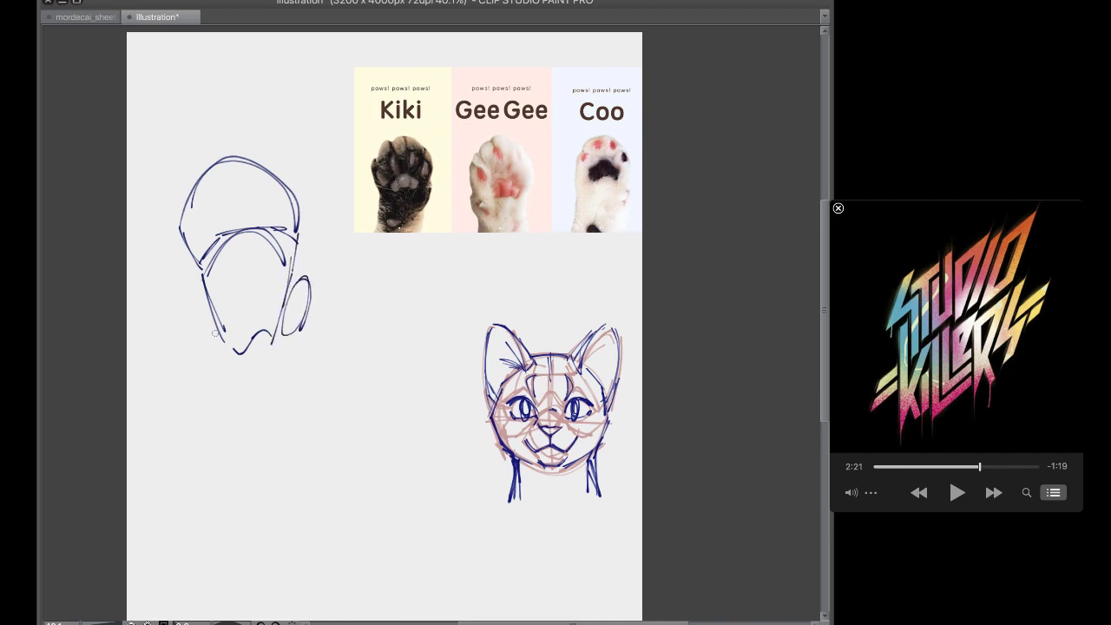
pyautogui.moveTo(195, 269)
pyautogui.mouseDown()
pyautogui.moveTo(218, 352)
pyautogui.moveTo(254, 361)
pyautogui.mouseUp()
pyautogui.moveTo(221, 353)
pyautogui.mouseDown()
pyautogui.moveTo(247, 372)
pyautogui.moveTo(253, 363)
pyautogui.moveTo(234, 365)
pyautogui.mouseUp()
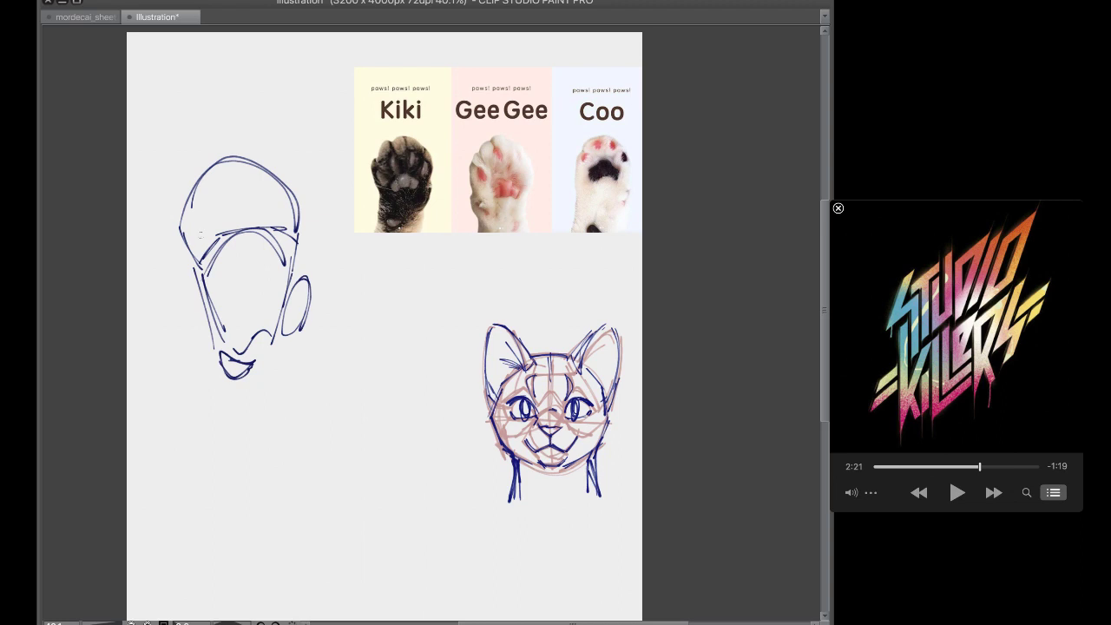
# Taper the palm's sides to a point around the wrist pad, and connect the side digit to the wrist
pyautogui.click(201, 287)
pyautogui.press('super+z')
pyautogui.moveTo(202, 274)
pyautogui.mouseDown()
pyautogui.moveTo(205, 375)
pyautogui.moveTo(208, 300)
pyautogui.moveTo(209, 362)
pyautogui.mouseUp()
pyautogui.press('super+z')
pyautogui.moveTo(187, 252)
pyautogui.mouseDown()
pyautogui.moveTo(208, 356)
pyautogui.moveTo(241, 389)
pyautogui.moveTo(270, 361)
pyautogui.mouseUp()
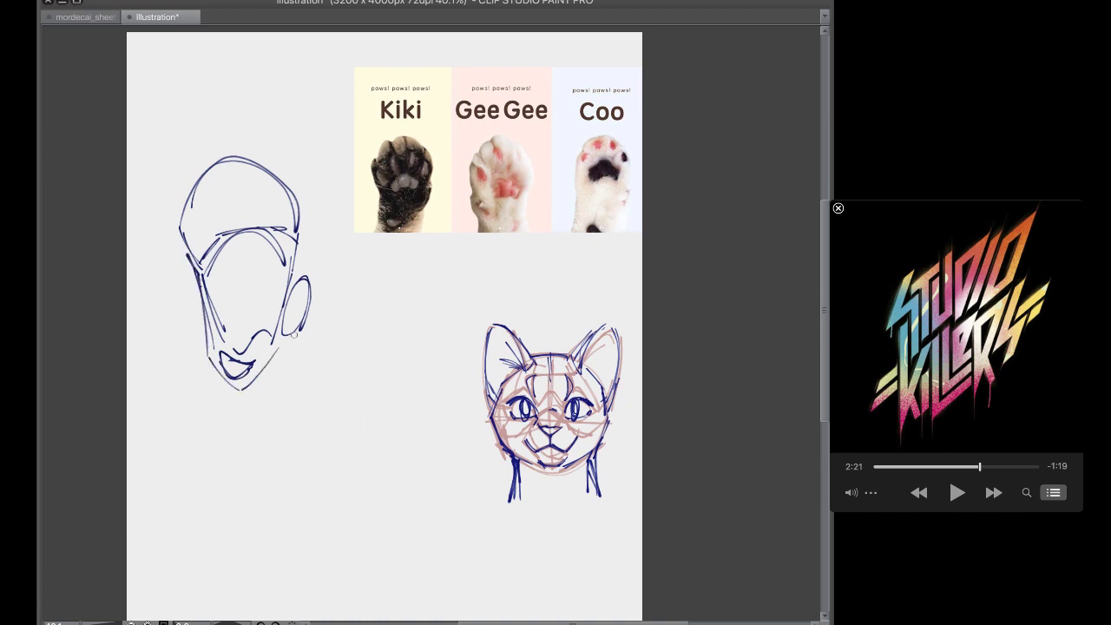
pyautogui.moveTo(295, 324); pyautogui.dragTo(294, 375)
pyautogui.moveTo(299, 268); pyautogui.dragTo(304, 279)
# Divide the paw's toe mass with a curved line off its centre, undoing and redrawing the misplaced strokes
pyautogui.moveTo(230, 159); pyautogui.dragTo(234, 232)
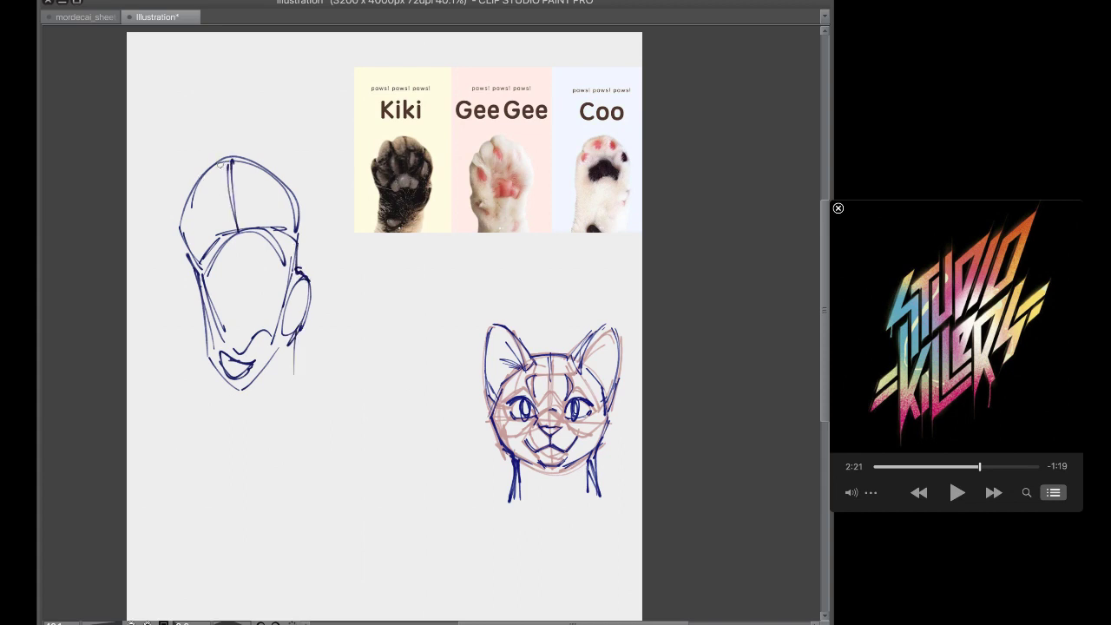
pyautogui.moveTo(226, 158)
pyautogui.mouseDown()
pyautogui.moveTo(198, 193)
pyautogui.moveTo(207, 170)
pyautogui.mouseUp()
pyautogui.hotkey('ctrl', 'z')
pyautogui.hotkey('ctrl', 'z')
pyautogui.hotkey('ctrl', 'z')
pyautogui.hotkey('ctrl', 'z')
pyautogui.moveTo(217, 163); pyautogui.dragTo(234, 231)
pyautogui.moveTo(222, 167)
pyautogui.mouseDown()
pyautogui.moveTo(193, 170)
pyautogui.moveTo(190, 205)
pyautogui.moveTo(210, 238)
pyautogui.mouseUp()
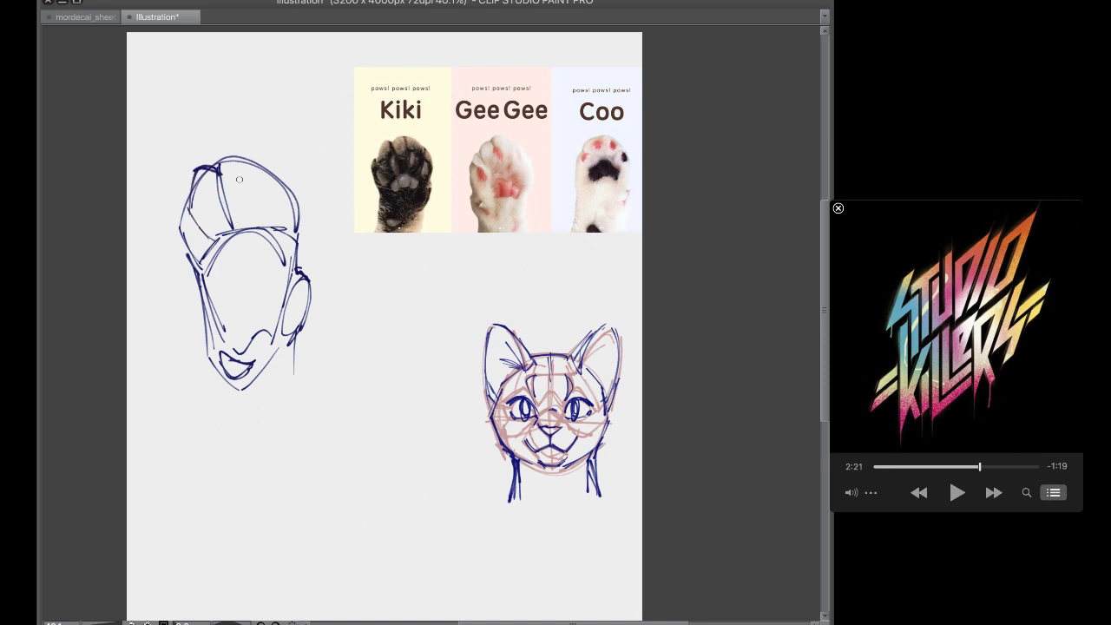
# Outline the paw's middle toes with rounded tips, and reinforce the two outer toes
pyautogui.moveTo(224, 172); pyautogui.dragTo(237, 231)
pyautogui.moveTo(228, 168)
pyautogui.mouseDown()
pyautogui.moveTo(263, 162)
pyautogui.moveTo(266, 224)
pyautogui.mouseUp()
pyautogui.moveTo(264, 172)
pyautogui.mouseDown()
pyautogui.moveTo(254, 224)
pyautogui.moveTo(208, 229)
pyautogui.moveTo(259, 235)
pyautogui.mouseUp()
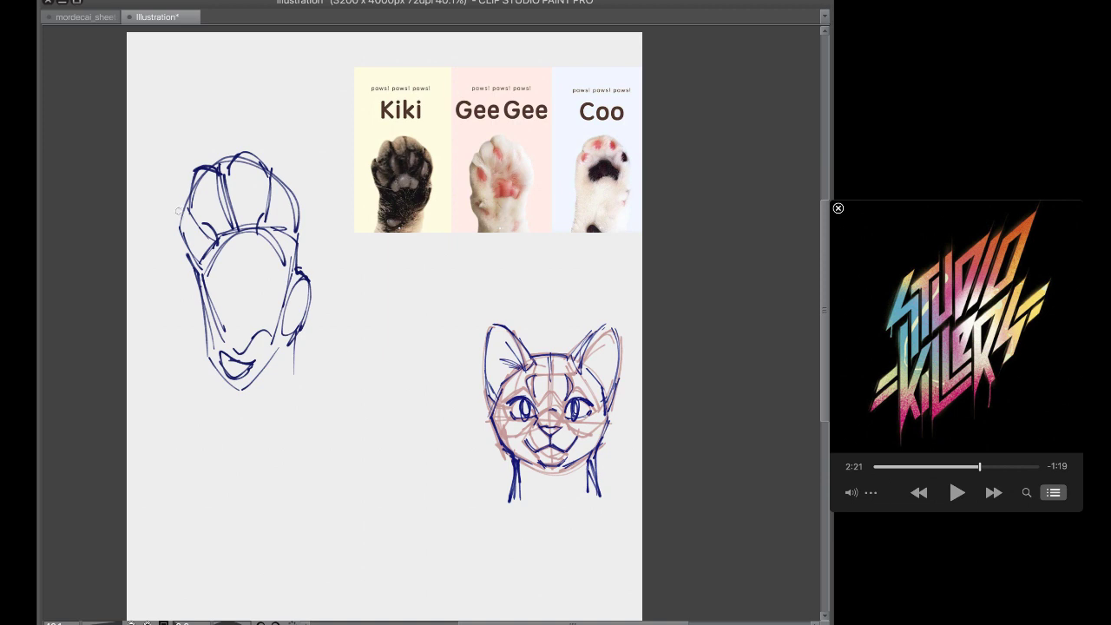
pyautogui.moveTo(179, 207)
pyautogui.mouseDown()
pyautogui.moveTo(193, 271)
pyautogui.moveTo(186, 254)
pyautogui.moveTo(234, 233)
pyautogui.mouseUp()
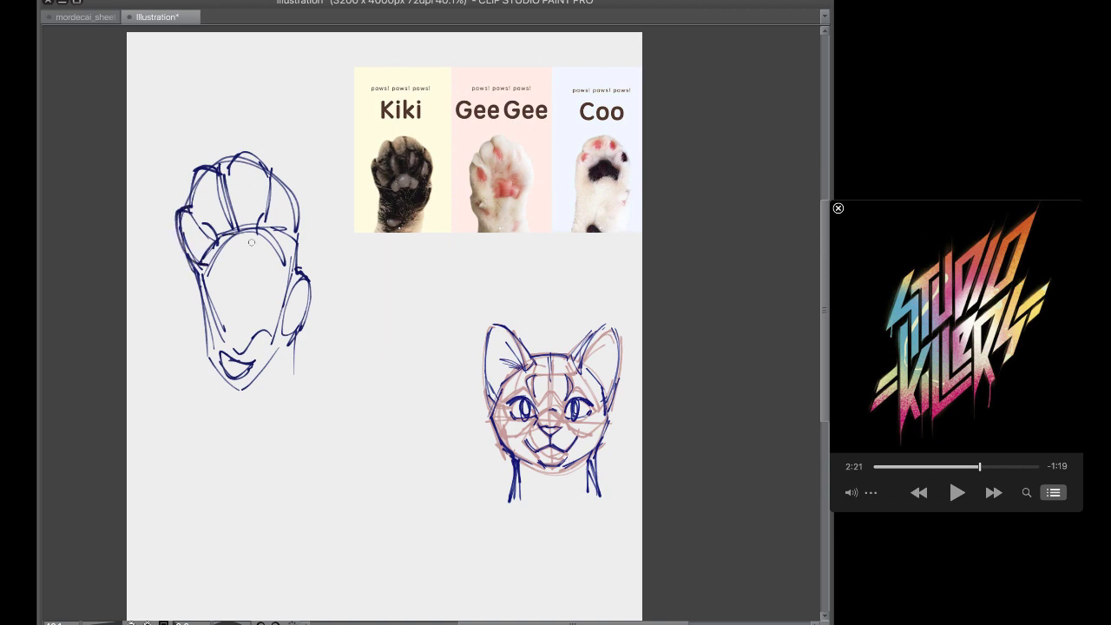
pyautogui.moveTo(280, 177); pyautogui.dragTo(301, 233)
# Draw oval pads inside the paw's toes
pyautogui.moveTo(192, 190)
pyautogui.mouseDown()
pyautogui.moveTo(261, 170)
pyautogui.moveTo(187, 194)
pyautogui.moveTo(231, 206)
pyautogui.moveTo(217, 191)
pyautogui.moveTo(210, 186)
pyautogui.moveTo(235, 230)
pyautogui.mouseUp()
pyautogui.hotkey('ctrl', 'z')
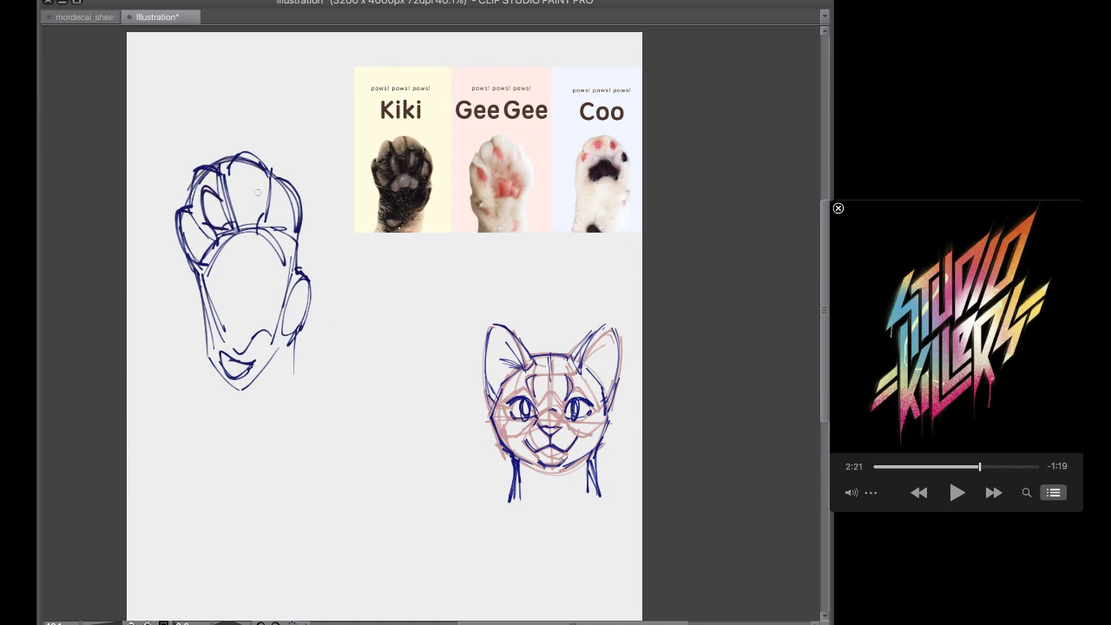
pyautogui.moveTo(257, 177)
pyautogui.mouseDown()
pyautogui.moveTo(243, 224)
pyautogui.moveTo(196, 237)
pyautogui.moveTo(213, 256)
pyautogui.moveTo(289, 226)
pyautogui.mouseUp()
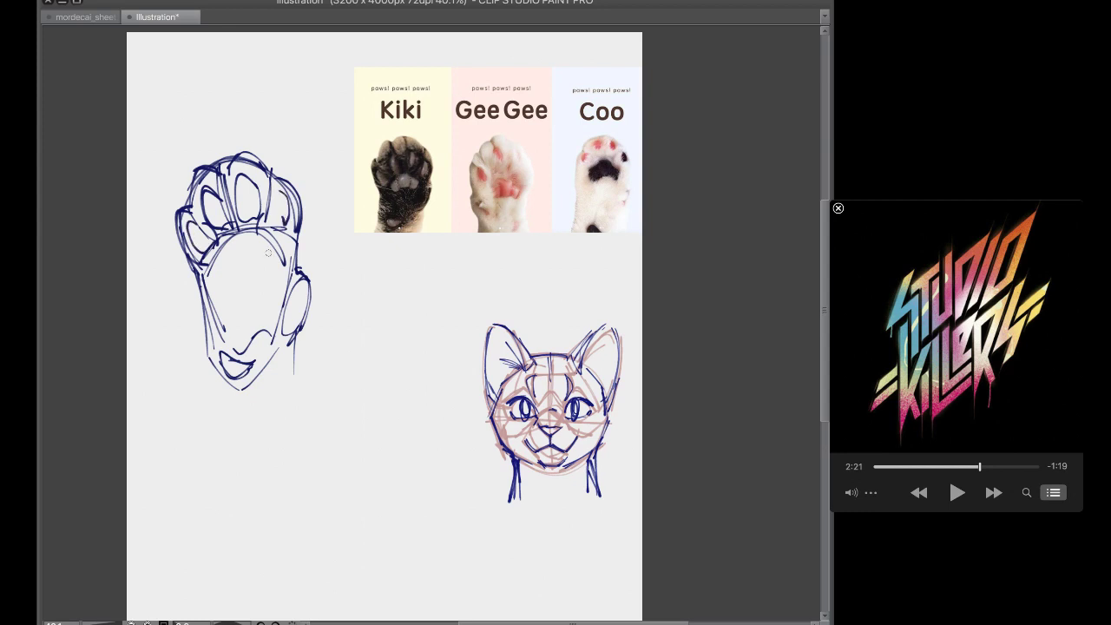
# Draw the lobed main pad inside the paw's arched palm
pyautogui.moveTo(186, 255); pyautogui.dragTo(199, 265)
pyautogui.moveTo(226, 229)
pyautogui.mouseDown()
pyautogui.moveTo(211, 244)
pyautogui.moveTo(249, 236)
pyautogui.moveTo(276, 248)
pyautogui.moveTo(232, 247)
pyautogui.moveTo(231, 258)
pyautogui.moveTo(244, 252)
pyautogui.mouseUp()
pyautogui.moveTo(223, 262)
pyautogui.mouseDown()
pyautogui.moveTo(272, 259)
pyautogui.moveTo(246, 249)
pyautogui.moveTo(235, 291)
pyautogui.moveTo(255, 288)
pyautogui.mouseUp()
pyautogui.moveTo(264, 249)
pyautogui.mouseDown()
pyautogui.moveTo(255, 284)
pyautogui.moveTo(215, 272)
pyautogui.moveTo(222, 304)
pyautogui.moveTo(288, 283)
pyautogui.moveTo(285, 260)
pyautogui.mouseUp()
# Strengthen both sides of the paw and extend them down into a forearm with a curved cross-contour
pyautogui.moveTo(200, 264)
pyautogui.mouseDown()
pyautogui.moveTo(210, 314)
pyautogui.moveTo(209, 304)
pyautogui.moveTo(202, 351)
pyautogui.mouseUp()
pyautogui.moveTo(296, 240)
pyautogui.mouseDown()
pyautogui.moveTo(309, 323)
pyautogui.moveTo(299, 375)
pyautogui.mouseUp()
pyautogui.moveTo(208, 352); pyautogui.dragTo(196, 448)
pyautogui.hotkey('ctrl', 'z')
pyautogui.moveTo(208, 339); pyautogui.dragTo(187, 451)
pyautogui.moveTo(194, 429)
pyautogui.mouseDown()
pyautogui.moveTo(236, 392)
pyautogui.moveTo(271, 403)
pyautogui.mouseUp()
pyautogui.moveTo(296, 349); pyautogui.dragTo(296, 434)
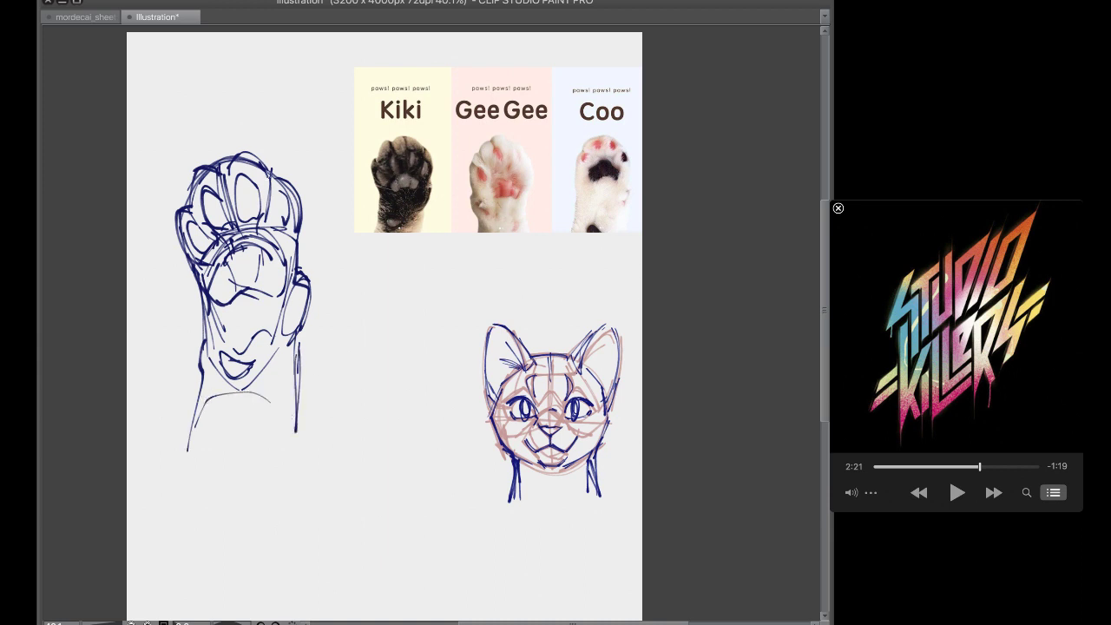
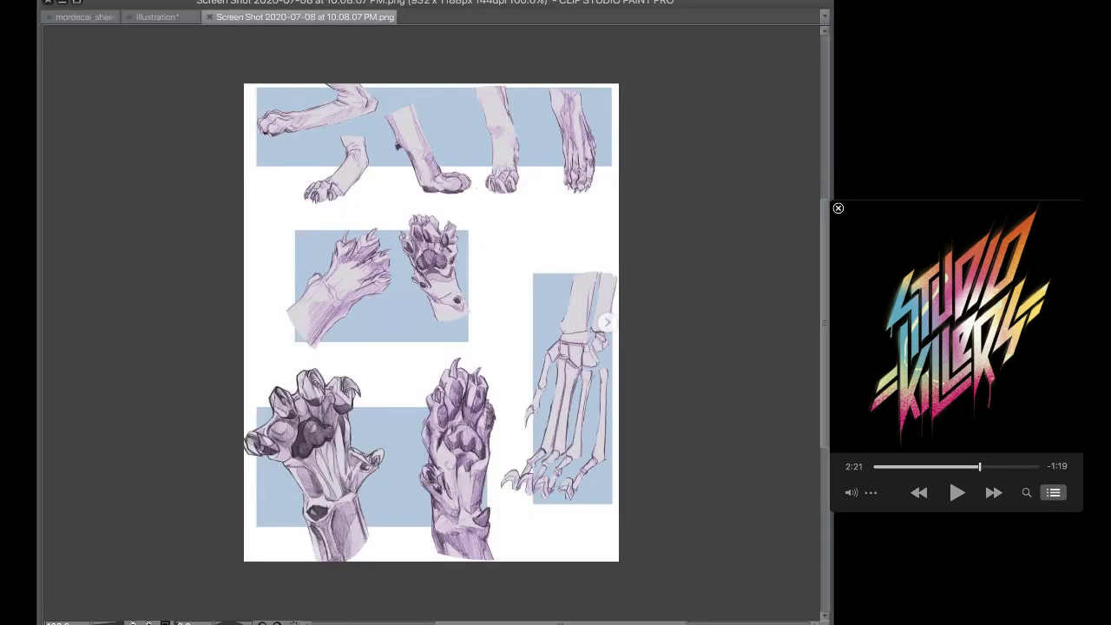
# Examine the paw drawings and forepaw skeleton on the anatomy reference sheet up close
pyautogui.scroll(10, 357, 273)
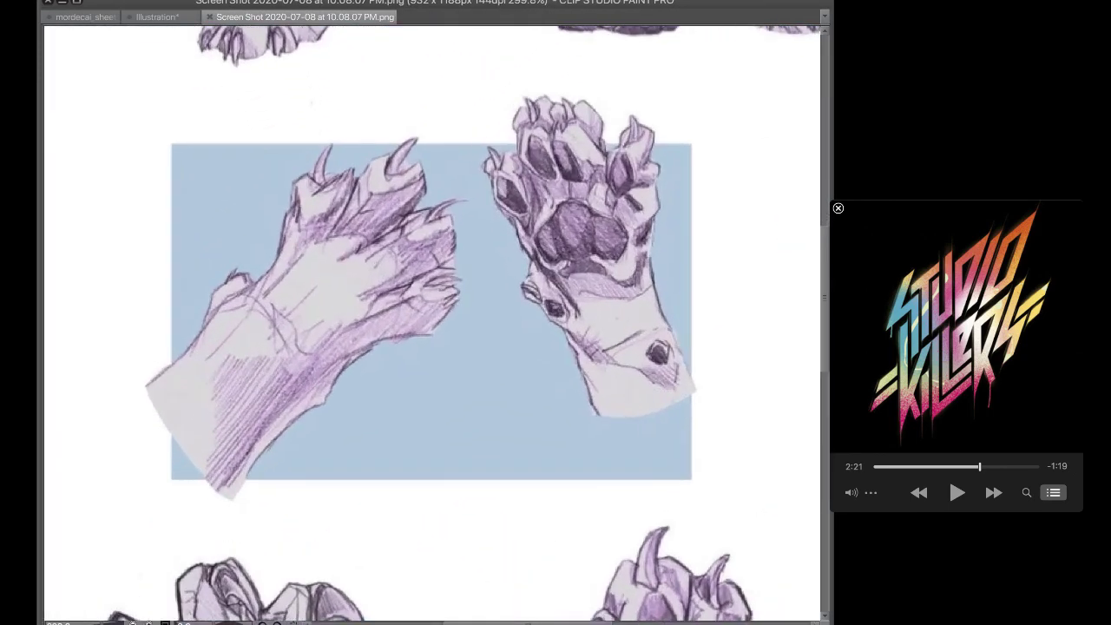
pyautogui.scroll(-5, 354, 272)
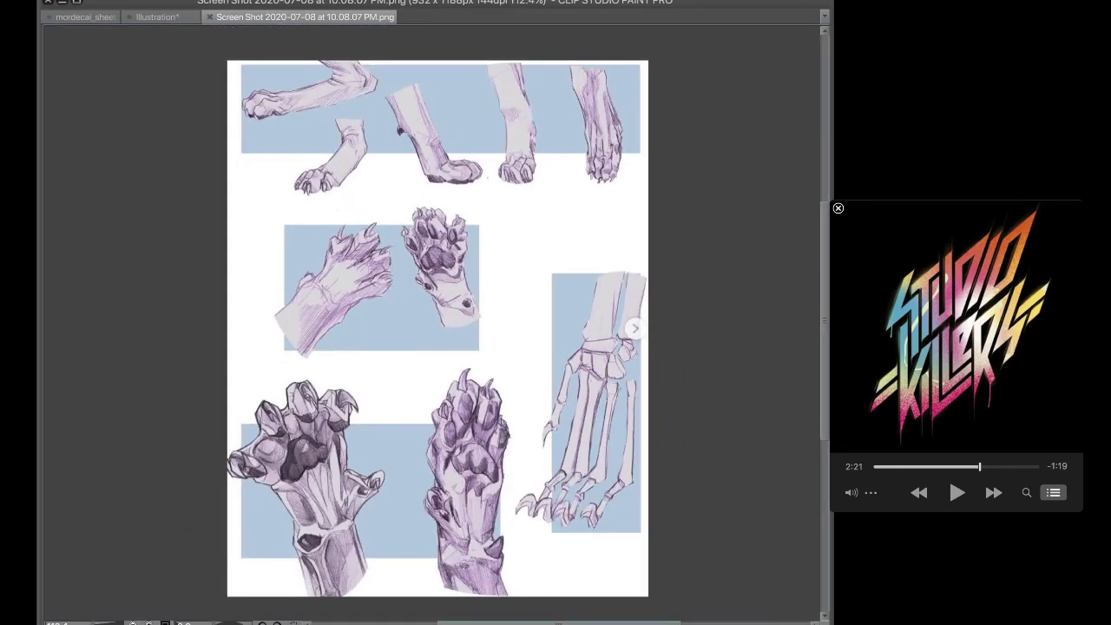
pyautogui.moveTo(559, 622); pyautogui.dragTo(599, 623)
pyautogui.scroll(3, 503, 534)
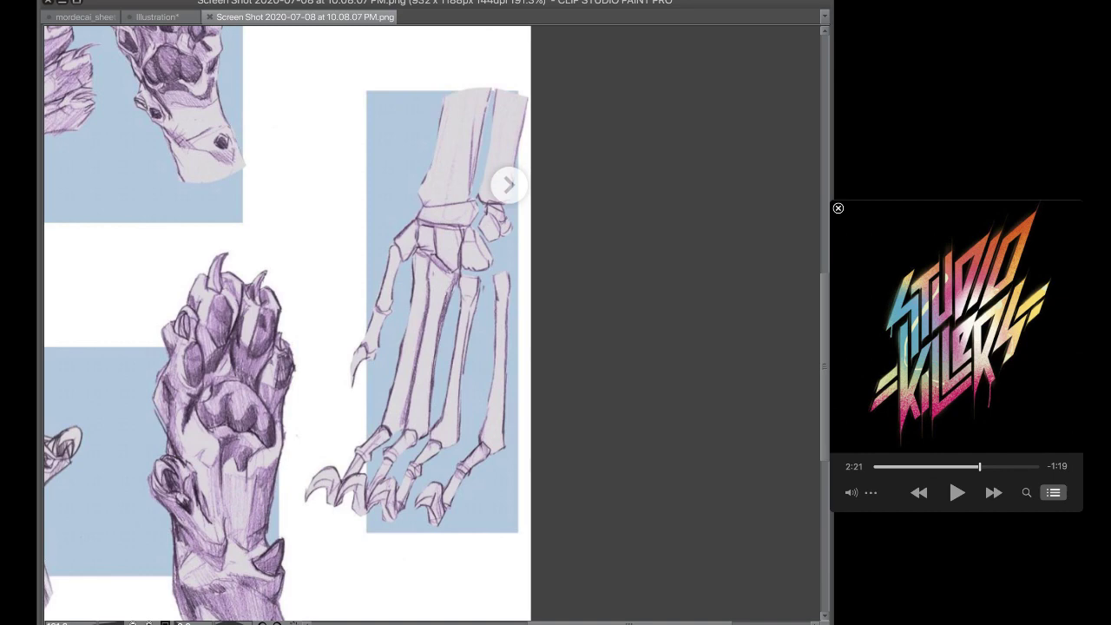
# On a new layer, outline the forearm, inner digit and paw silhouette around the foreleg skeleton
pyautogui.press('super+shift+n')
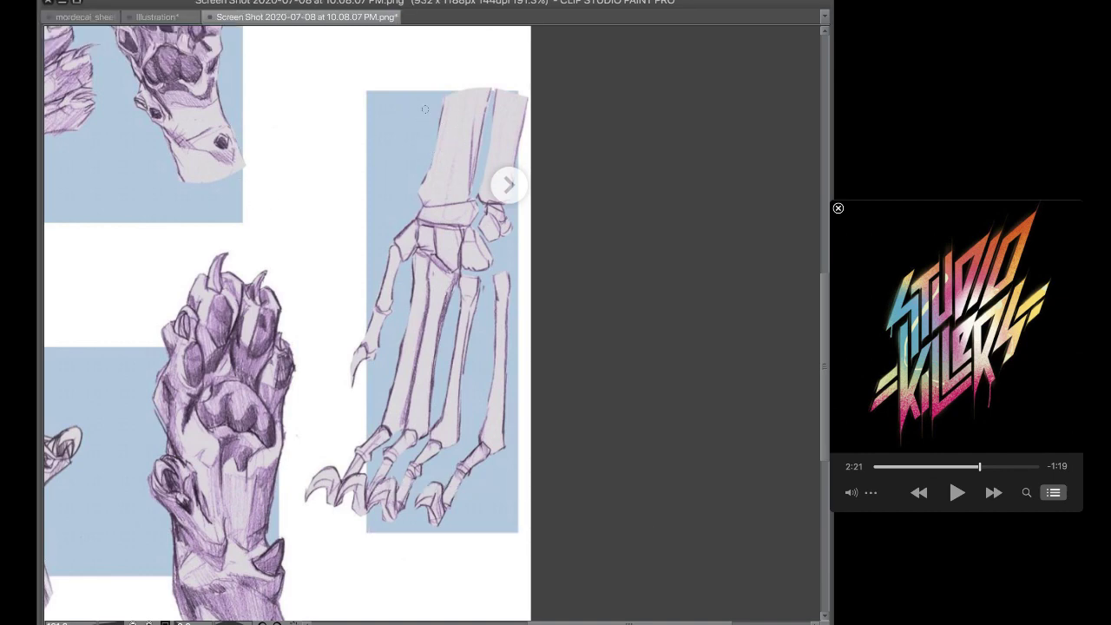
pyautogui.moveTo(429, 87)
pyautogui.mouseDown()
pyautogui.moveTo(388, 230)
pyautogui.moveTo(397, 301)
pyautogui.moveTo(379, 396)
pyautogui.mouseUp()
pyautogui.moveTo(387, 330)
pyautogui.mouseDown()
pyautogui.moveTo(372, 401)
pyautogui.moveTo(328, 420)
pyautogui.moveTo(304, 479)
pyautogui.mouseUp()
pyautogui.hotkey('ctrl', 'z')
pyautogui.moveTo(372, 400)
pyautogui.mouseDown()
pyautogui.moveTo(311, 439)
pyautogui.moveTo(306, 500)
pyautogui.moveTo(387, 524)
pyautogui.moveTo(456, 514)
pyautogui.moveTo(502, 455)
pyautogui.moveTo(504, 410)
pyautogui.mouseUp()
pyautogui.moveTo(393, 251); pyautogui.dragTo(371, 332)
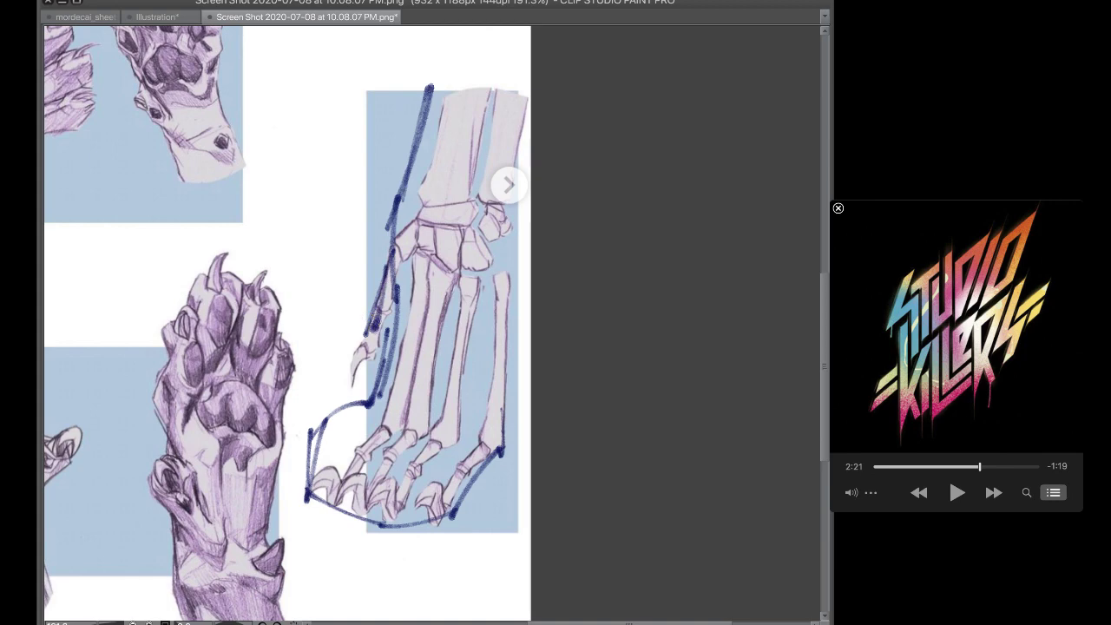
pyautogui.hotkey('ctrl', 'z')
pyautogui.hotkey('ctrl', 'z')
pyautogui.moveTo(388, 268)
pyautogui.mouseDown()
pyautogui.moveTo(369, 346)
pyautogui.moveTo(380, 382)
pyautogui.mouseUp()
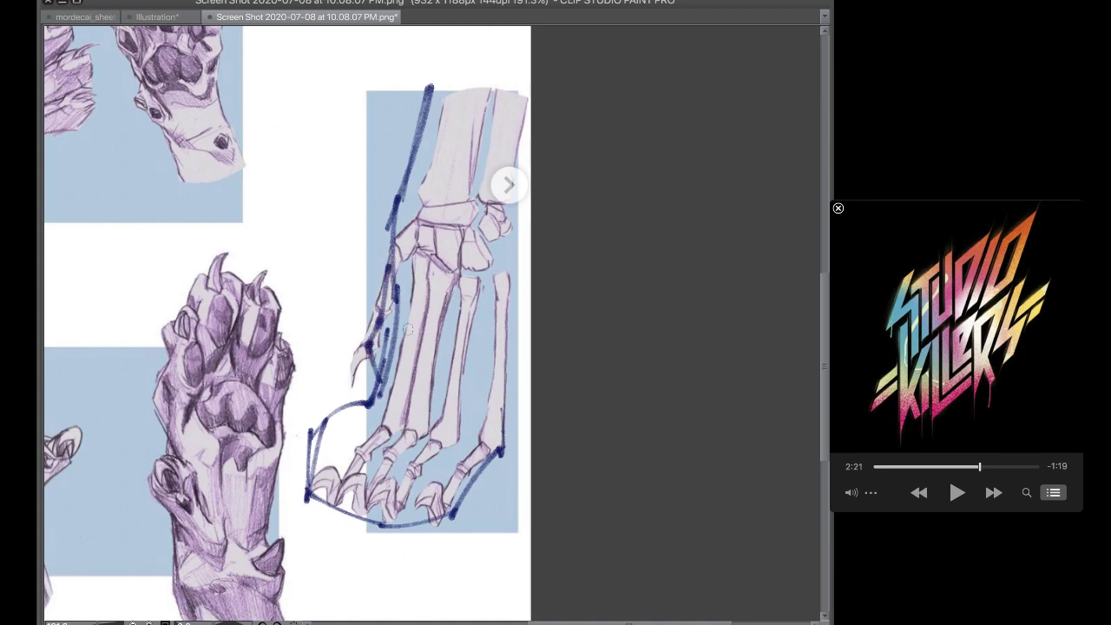
# Sketch the curved toe contours over the skeleton's toe bones and clear the overlay drawing
pyautogui.moveTo(397, 227)
pyautogui.mouseDown()
pyautogui.moveTo(393, 417)
pyautogui.moveTo(352, 446)
pyautogui.mouseUp()
pyautogui.hotkey('ctrl', 'z')
pyautogui.moveTo(378, 403)
pyautogui.mouseDown()
pyautogui.moveTo(337, 426)
pyautogui.moveTo(315, 482)
pyautogui.mouseUp()
pyautogui.moveTo(426, 422)
pyautogui.mouseDown()
pyautogui.moveTo(441, 431)
pyautogui.moveTo(425, 527)
pyautogui.moveTo(355, 526)
pyautogui.mouseUp()
pyautogui.moveTo(382, 432); pyautogui.dragTo(318, 512)
pyautogui.moveTo(356, 419); pyautogui.dragTo(318, 515)
pyautogui.moveTo(323, 491); pyautogui.dragTo(408, 519)
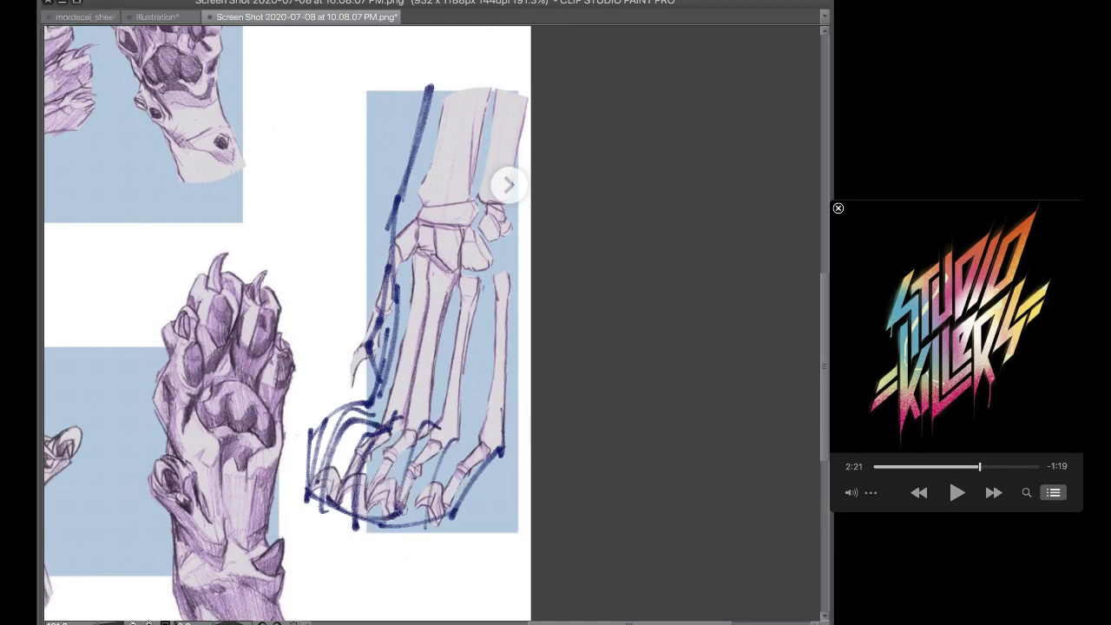
pyautogui.moveTo(432, 427); pyautogui.dragTo(397, 516)
pyautogui.moveTo(353, 409); pyautogui.dragTo(311, 502)
pyautogui.moveTo(311, 493); pyautogui.dragTo(330, 511)
pyautogui.moveTo(403, 513); pyautogui.dragTo(479, 478)
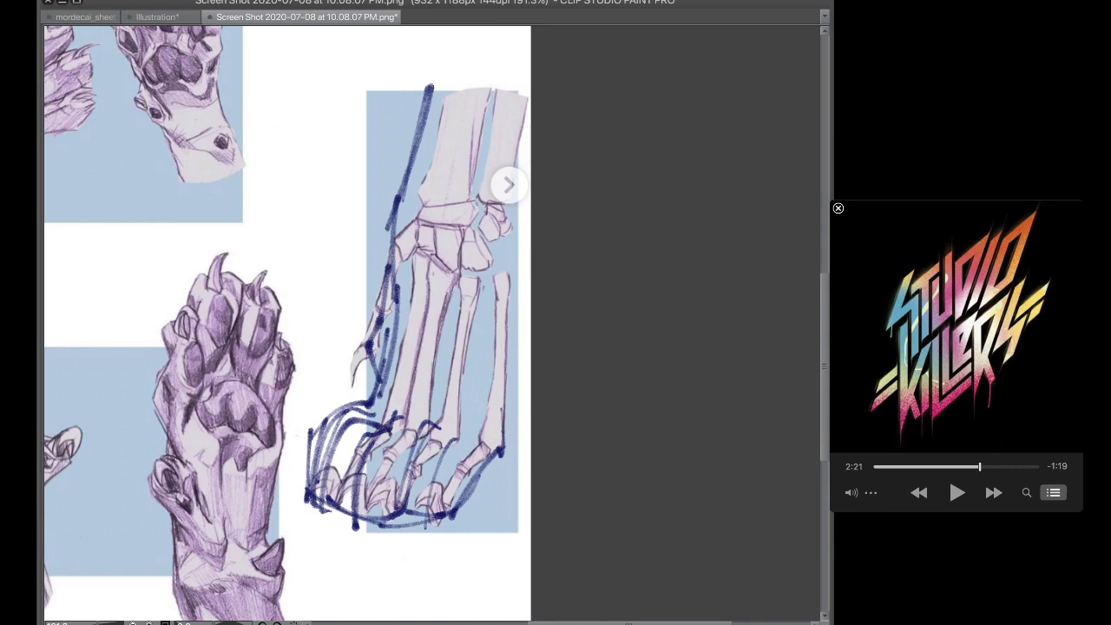
pyautogui.press('Delete')
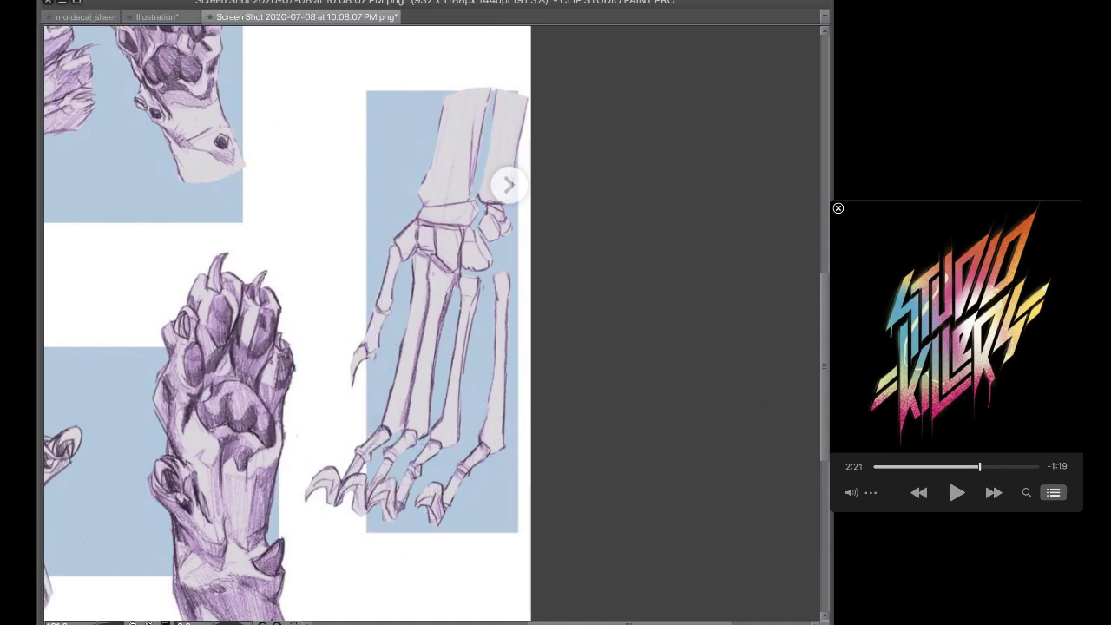
# Try marking the skeleton's metacarpal bones and a toe contour, removing the trial strokes
pyautogui.moveTo(432, 279)
pyautogui.mouseDown()
pyautogui.moveTo(408, 426)
pyautogui.moveTo(394, 403)
pyautogui.moveTo(417, 279)
pyautogui.mouseUp()
pyautogui.press('Delete')
pyautogui.moveTo(433, 280); pyautogui.dragTo(412, 408)
pyautogui.moveTo(460, 277)
pyautogui.mouseDown()
pyautogui.moveTo(452, 416)
pyautogui.moveTo(463, 315)
pyautogui.mouseUp()
pyautogui.press('super+z')
pyautogui.press('super+z')
pyautogui.press('super+z')
pyautogui.press('super+z')
pyautogui.press('super+z')
pyautogui.moveTo(427, 417)
pyautogui.mouseDown()
pyautogui.moveTo(347, 418)
pyautogui.moveTo(347, 454)
pyautogui.moveTo(380, 516)
pyautogui.moveTo(403, 518)
pyautogui.mouseUp()
pyautogui.press('super+z')
pyautogui.moveTo(310, 487)
pyautogui.mouseDown()
pyautogui.moveTo(321, 475)
pyautogui.moveTo(313, 492)
pyautogui.mouseUp()
pyautogui.press('super+z')
# Try sketching a small diagram of bent, angular toe joints in the white space beside the skeleton, and undo it
pyautogui.moveTo(294, 106)
pyautogui.mouseDown()
pyautogui.moveTo(303, 110)
pyautogui.moveTo(279, 149)
pyautogui.moveTo(306, 122)
pyautogui.moveTo(328, 128)
pyautogui.moveTo(329, 163)
pyautogui.moveTo(354, 159)
pyautogui.moveTo(362, 113)
pyautogui.mouseUp()
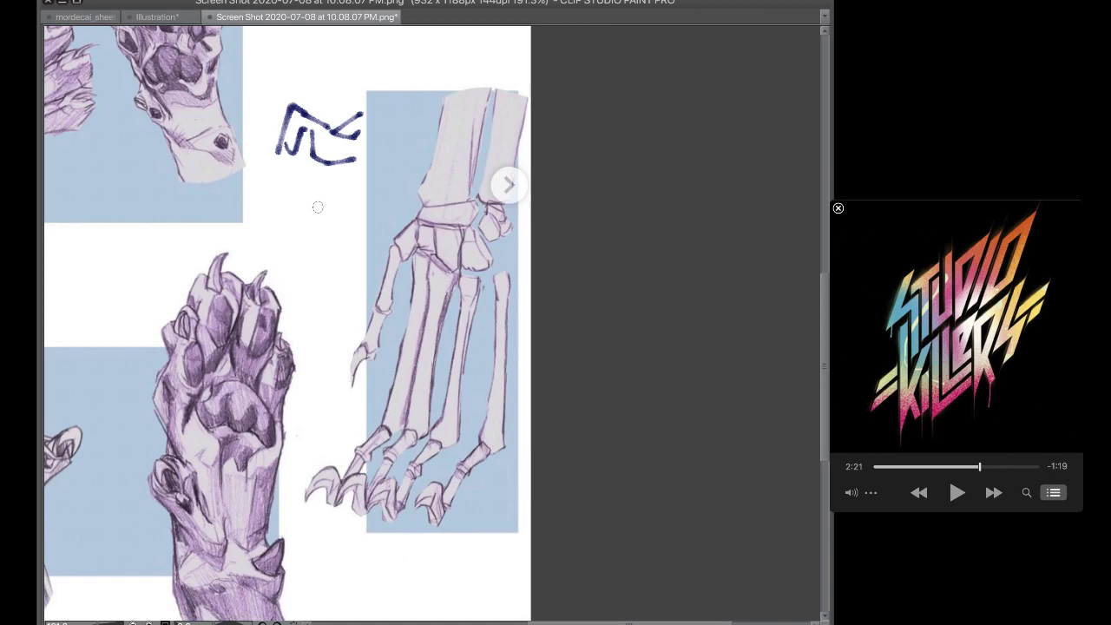
pyautogui.moveTo(341, 204)
pyautogui.mouseDown()
pyautogui.moveTo(225, 200)
pyautogui.moveTo(268, 232)
pyautogui.moveTo(324, 211)
pyautogui.mouseUp()
pyautogui.hotkey('ctrl', 'z')
pyautogui.hotkey('ctrl', 'z')
pyautogui.hotkey('ctrl', 'z')
pyautogui.hotkey('ctrl', 'z')
pyautogui.hotkey('ctrl', 'z')
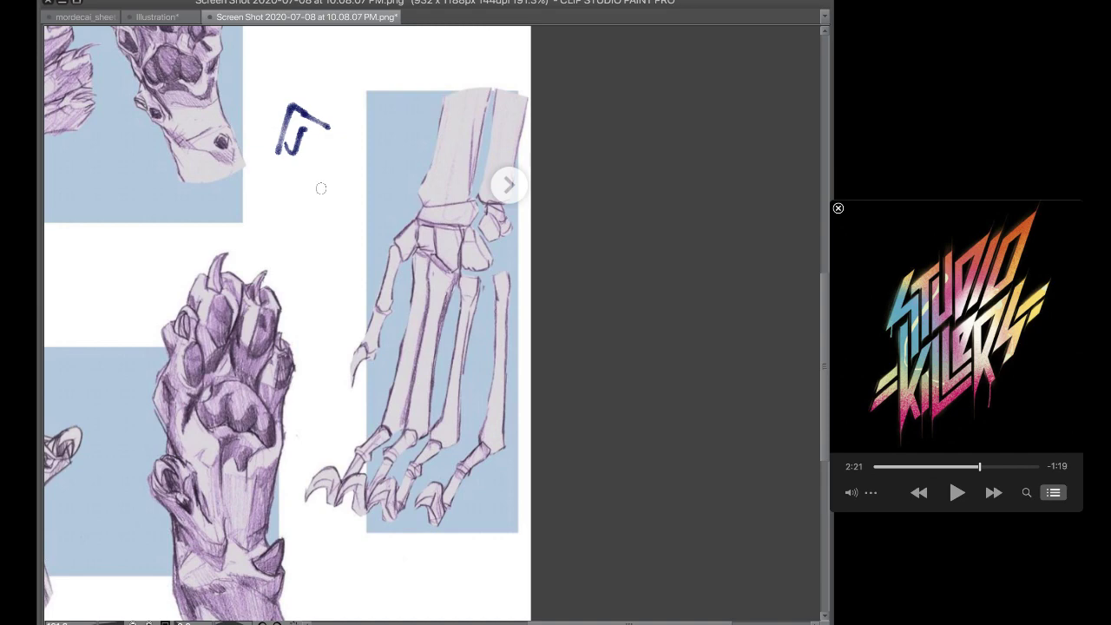
pyautogui.hotkey('ctrl', 'z')
pyautogui.hotkey('ctrl', 'z')
pyautogui.hotkey('ctrl', 'z')
# Try a second small diagram of a toe joint with a rounded knob beside the skeleton, and undo it
pyautogui.moveTo(368, 136)
pyautogui.mouseDown()
pyautogui.moveTo(331, 174)
pyautogui.moveTo(302, 174)
pyautogui.moveTo(313, 190)
pyautogui.moveTo(310, 180)
pyautogui.moveTo(368, 187)
pyautogui.mouseUp()
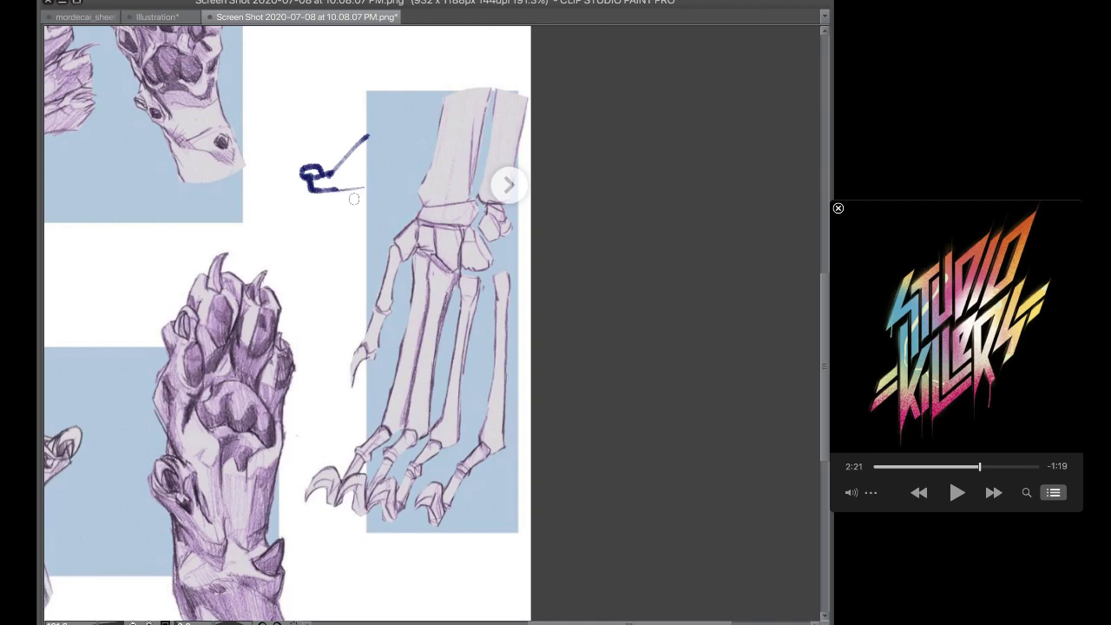
pyautogui.press('super+z')
pyautogui.press('super+z')
pyautogui.press('super+z')
pyautogui.moveTo(330, 173)
pyautogui.mouseDown()
pyautogui.moveTo(273, 180)
pyautogui.moveTo(300, 187)
pyautogui.mouseUp()
pyautogui.press('super+z')
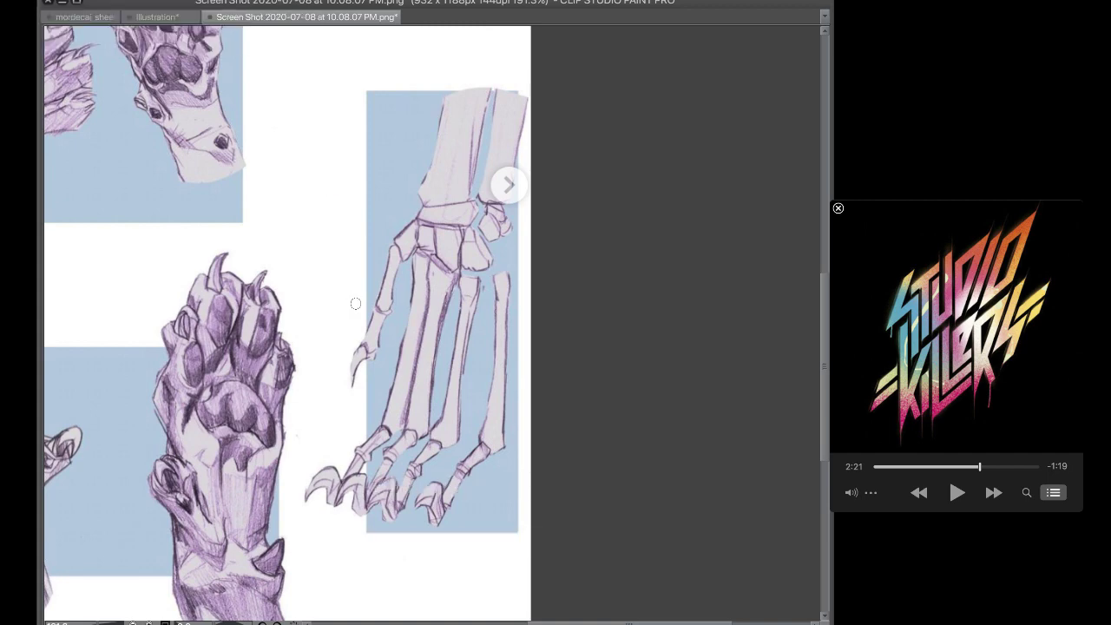
# Trace simplified arched outlines around the four toes of the spread, palm-up paw reference
pyautogui.hscroll(-5, 583, 598)
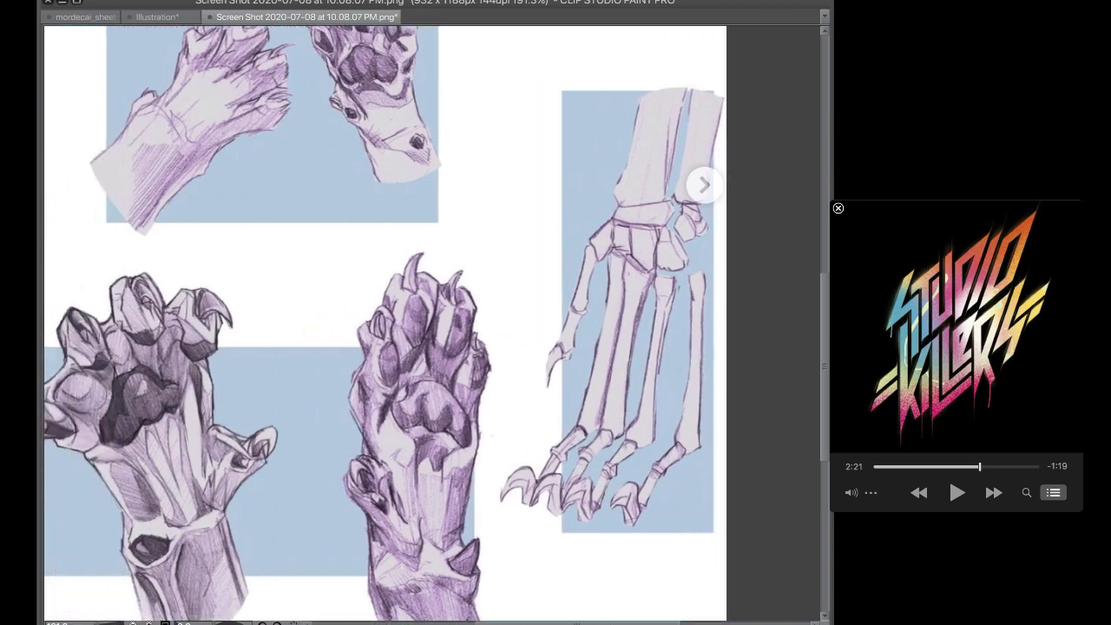
pyautogui.scroll(-2, 818, 365)
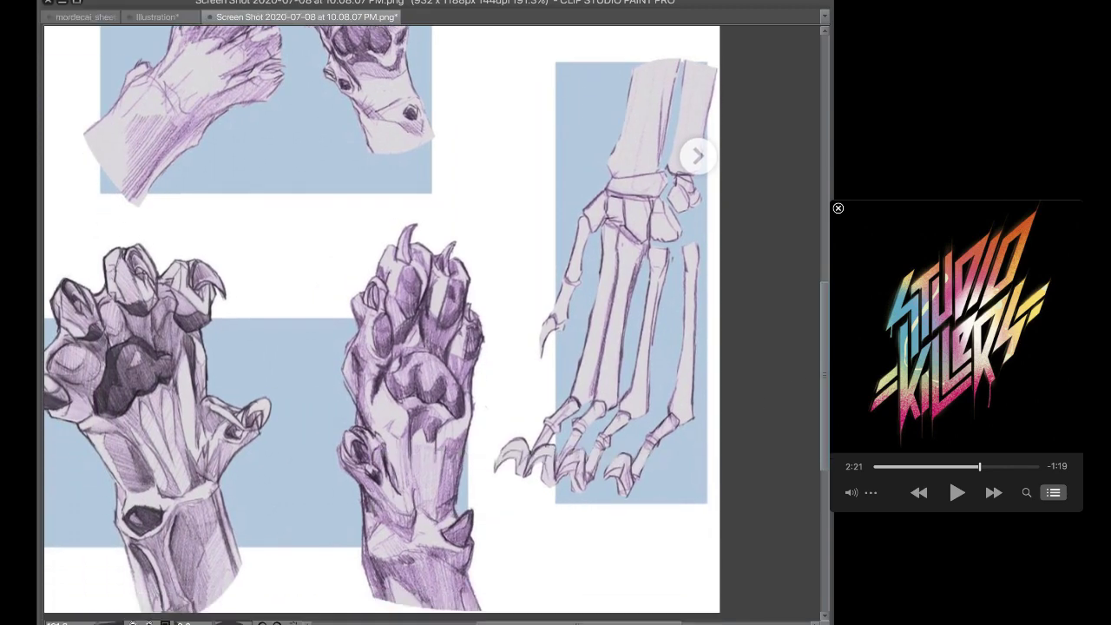
pyautogui.hscroll(-3, 521, 596)
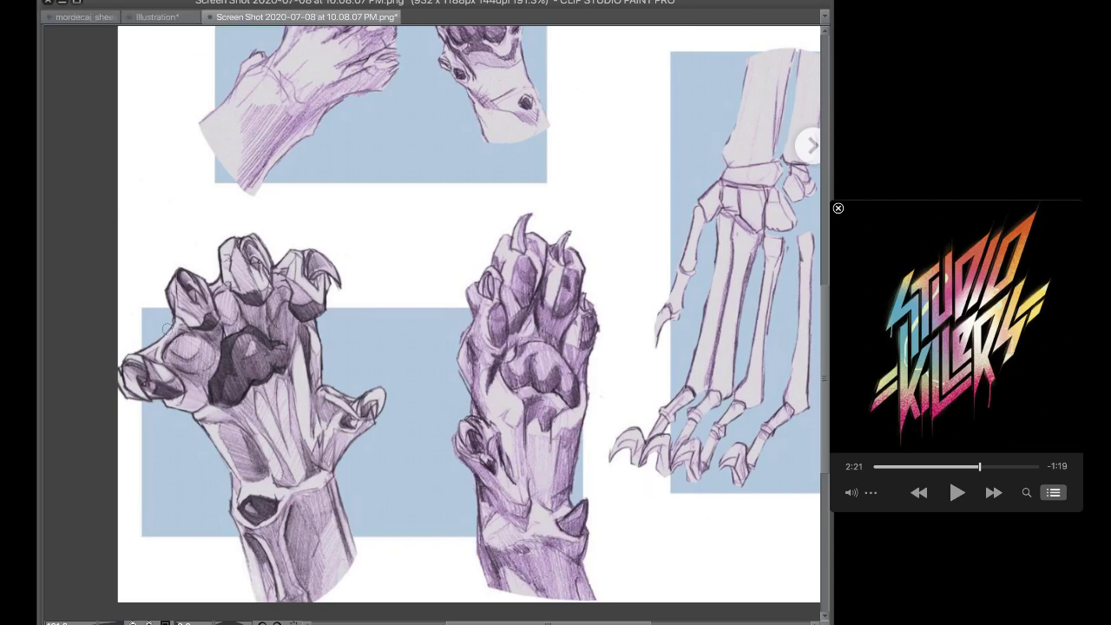
pyautogui.moveTo(179, 319); pyautogui.dragTo(135, 357)
pyautogui.hotkey('ctrl', 'z')
pyautogui.moveTo(171, 289)
pyautogui.mouseDown()
pyautogui.moveTo(199, 362)
pyautogui.moveTo(158, 360)
pyautogui.moveTo(139, 381)
pyautogui.moveTo(186, 411)
pyautogui.moveTo(180, 272)
pyautogui.moveTo(212, 278)
pyautogui.moveTo(234, 311)
pyautogui.mouseUp()
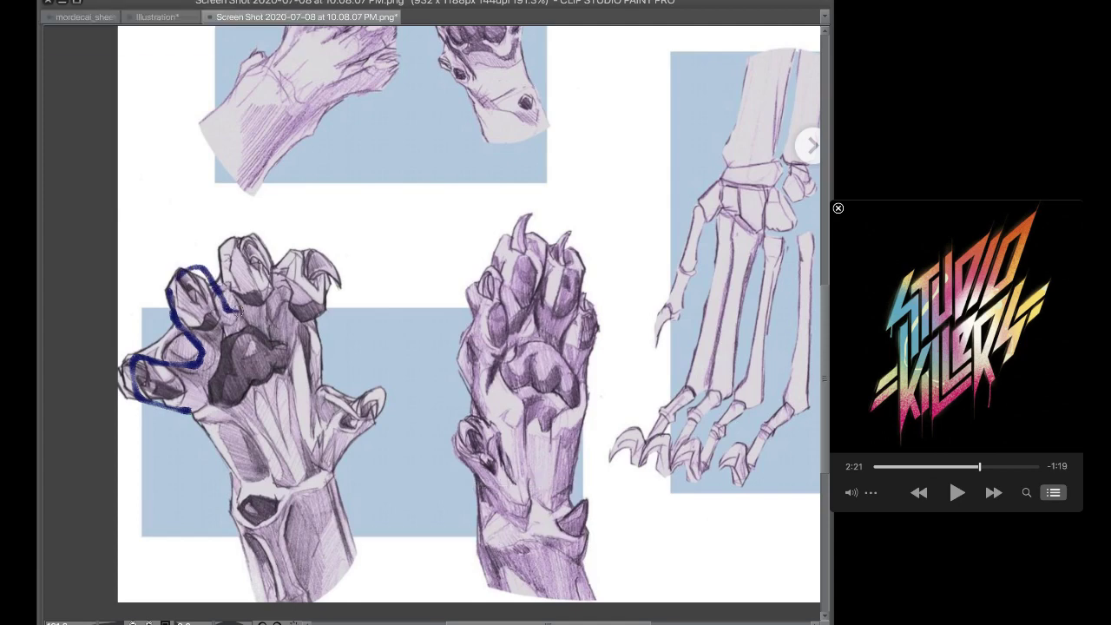
pyautogui.press('super+z')
pyautogui.moveTo(177, 278); pyautogui.dragTo(240, 321)
pyautogui.moveTo(224, 285)
pyautogui.mouseDown()
pyautogui.moveTo(251, 252)
pyautogui.moveTo(283, 321)
pyautogui.mouseUp()
pyautogui.moveTo(277, 264); pyautogui.dragTo(317, 314)
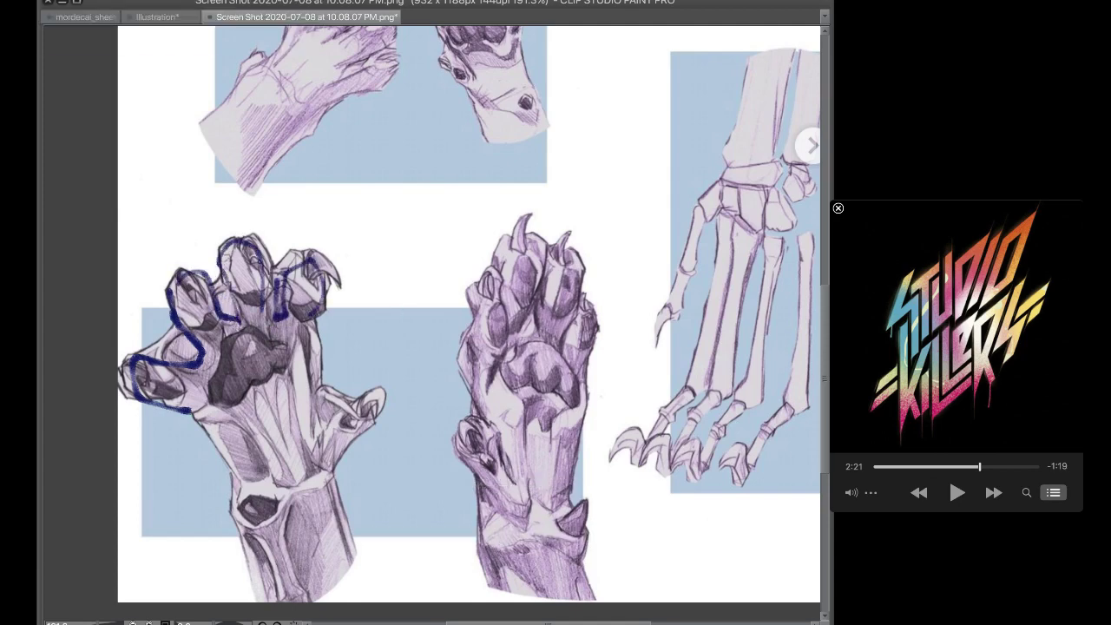
# Hide the reference, add claw strokes to two traced toes, and undo the entire toe tracing
pyautogui.hotkey('ctrl', 'h')
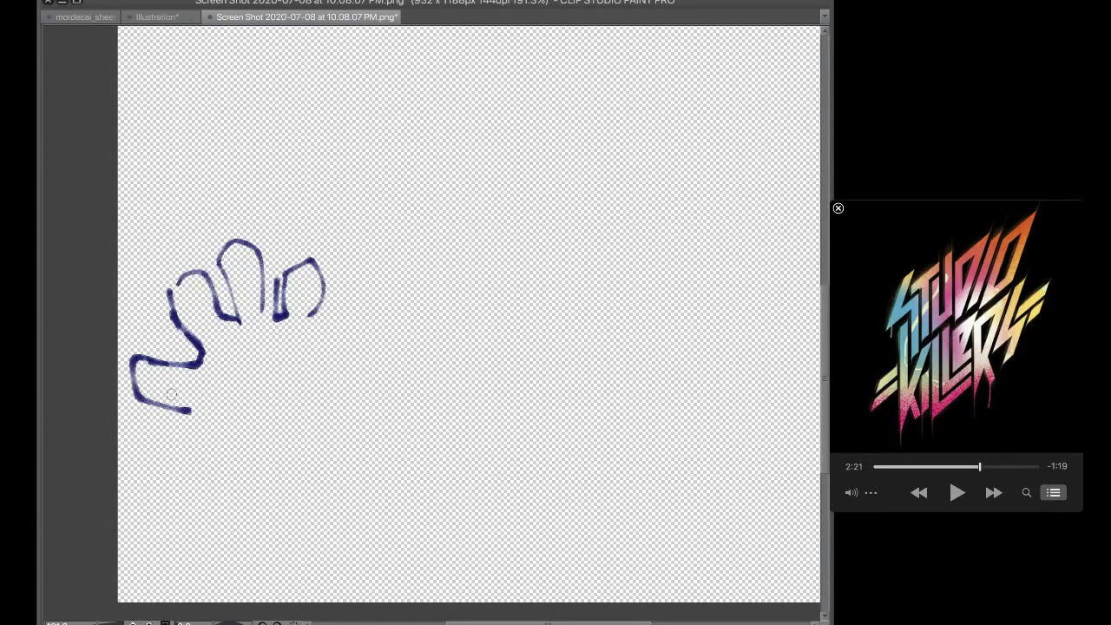
pyautogui.moveTo(178, 301)
pyautogui.mouseDown()
pyautogui.moveTo(192, 250)
pyautogui.moveTo(183, 296)
pyautogui.mouseUp()
pyautogui.moveTo(241, 254); pyautogui.dragTo(252, 232)
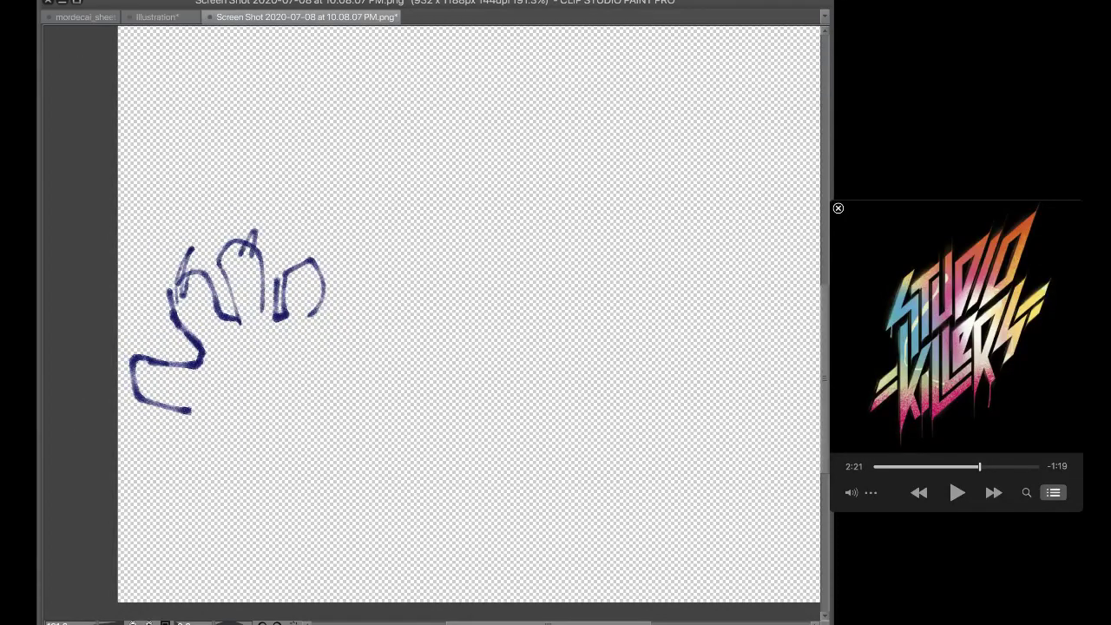
pyautogui.press('super+z')
pyautogui.press('super+z')
pyautogui.press('super+z')
pyautogui.press('super+z')
pyautogui.press('super+z')
pyautogui.press('super+z')
pyautogui.press('super+z')
pyautogui.press('super+z')
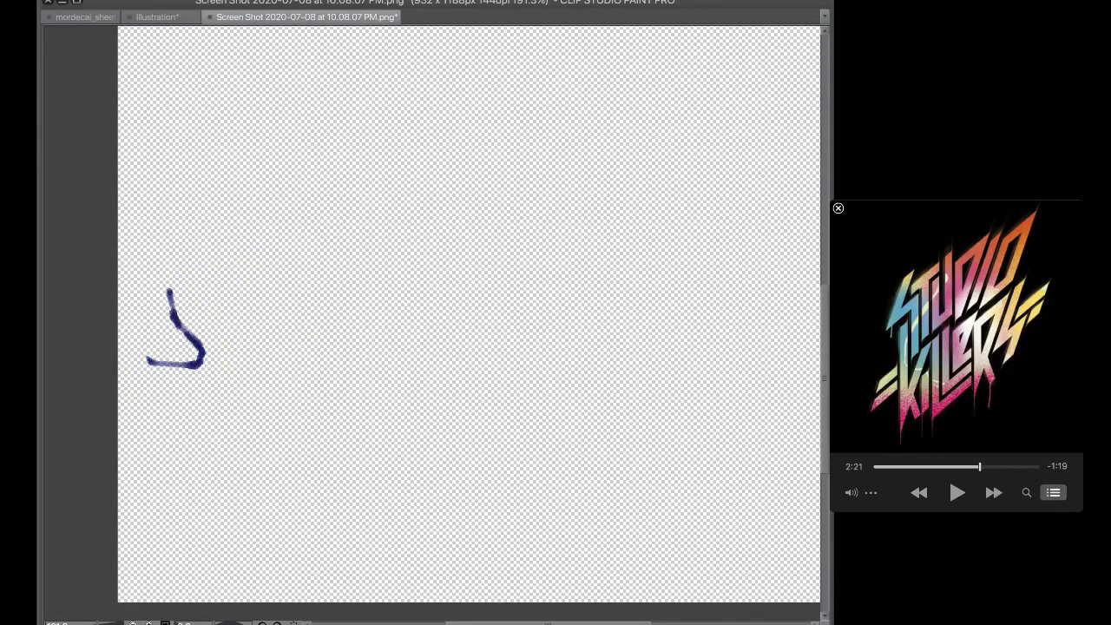
pyautogui.press('super+z')
pyautogui.press('super+z')
pyautogui.press('super+z')
pyautogui.press('super+z')
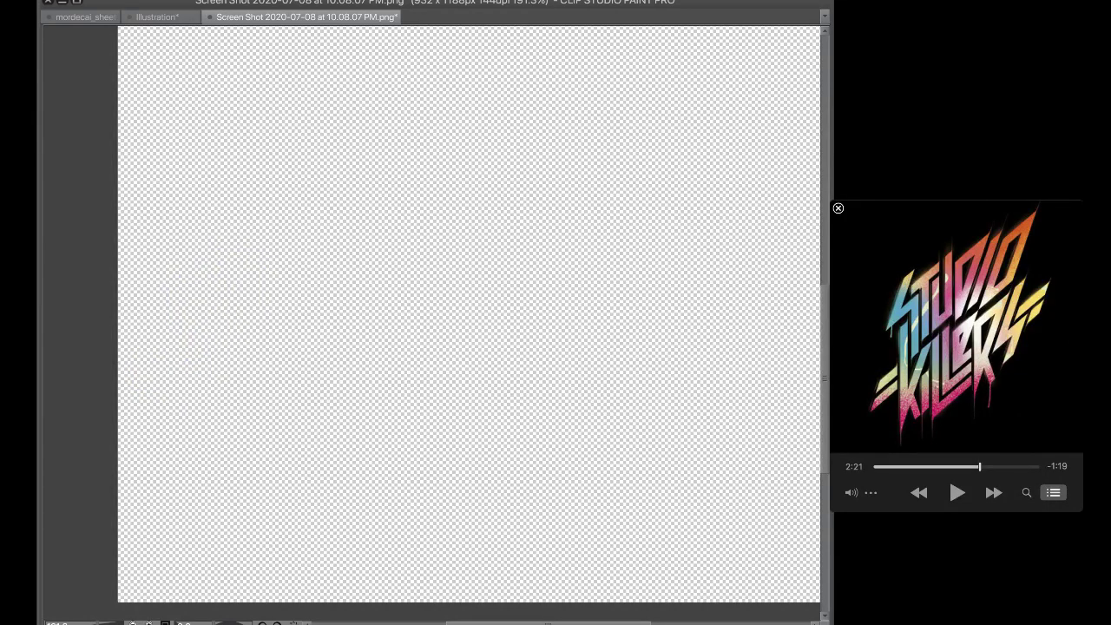
pyautogui.press('super+z')
# Retrace the spread paw's scalloped toe contour, adding rounded toe pads and inner claw shapes
pyautogui.moveTo(193, 274)
pyautogui.mouseDown()
pyautogui.moveTo(163, 312)
pyautogui.moveTo(163, 281)
pyautogui.moveTo(171, 325)
pyautogui.moveTo(123, 389)
pyautogui.mouseUp()
pyautogui.press('super+z')
pyautogui.press('super+z')
pyautogui.moveTo(189, 286)
pyautogui.mouseDown()
pyautogui.moveTo(216, 289)
pyautogui.moveTo(224, 252)
pyautogui.mouseUp()
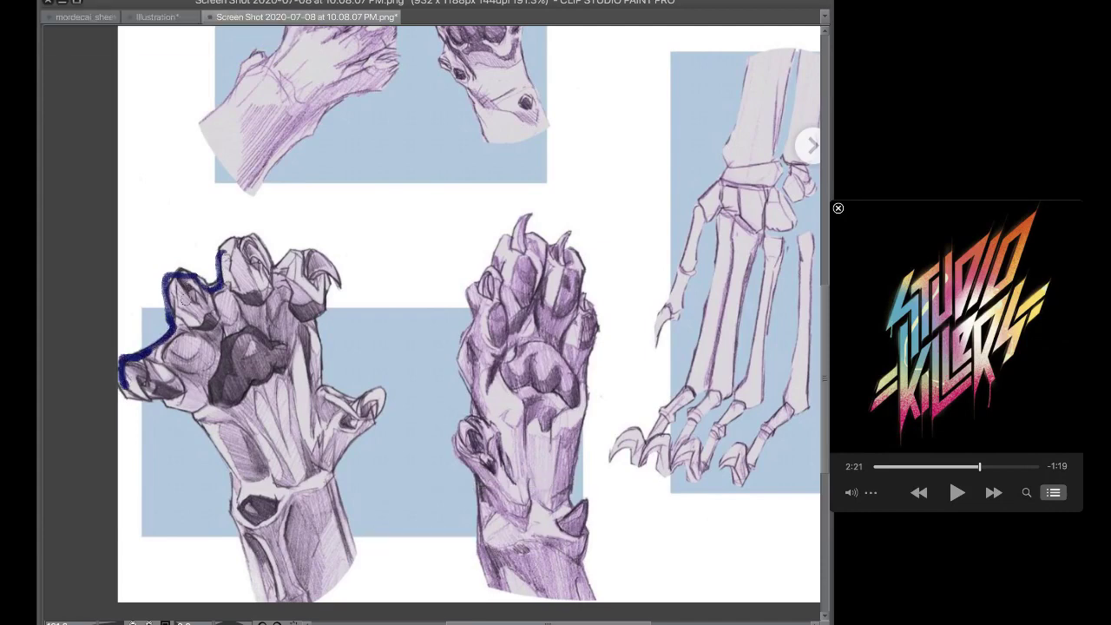
pyautogui.moveTo(221, 295); pyautogui.dragTo(178, 327)
pyautogui.moveTo(149, 361); pyautogui.dragTo(175, 393)
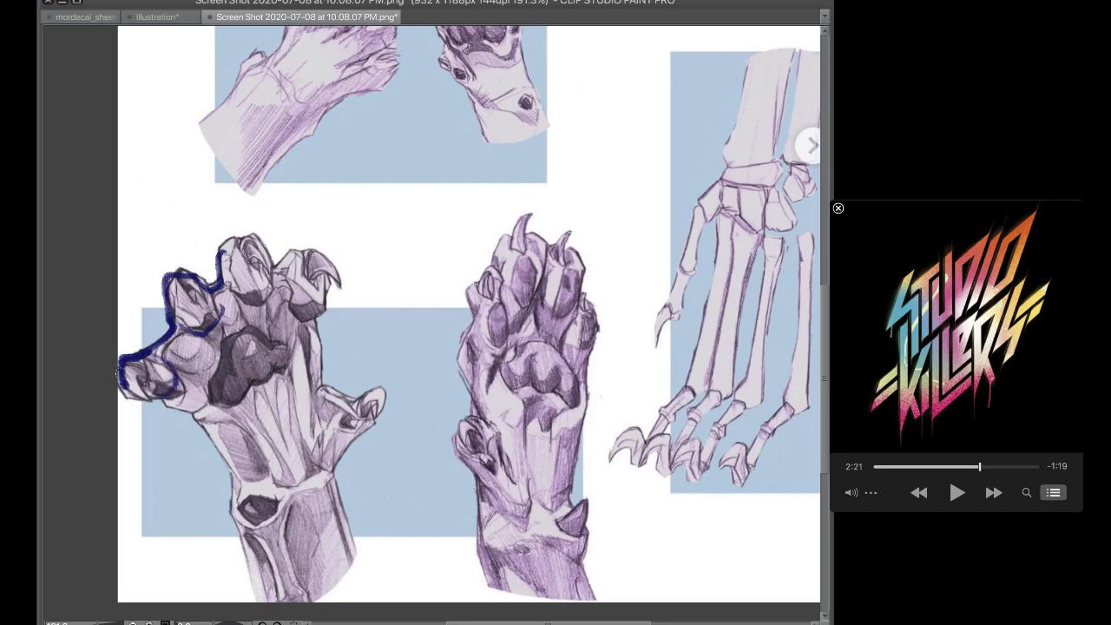
pyautogui.moveTo(120, 371); pyautogui.dragTo(139, 357)
pyautogui.moveTo(183, 278); pyautogui.dragTo(207, 307)
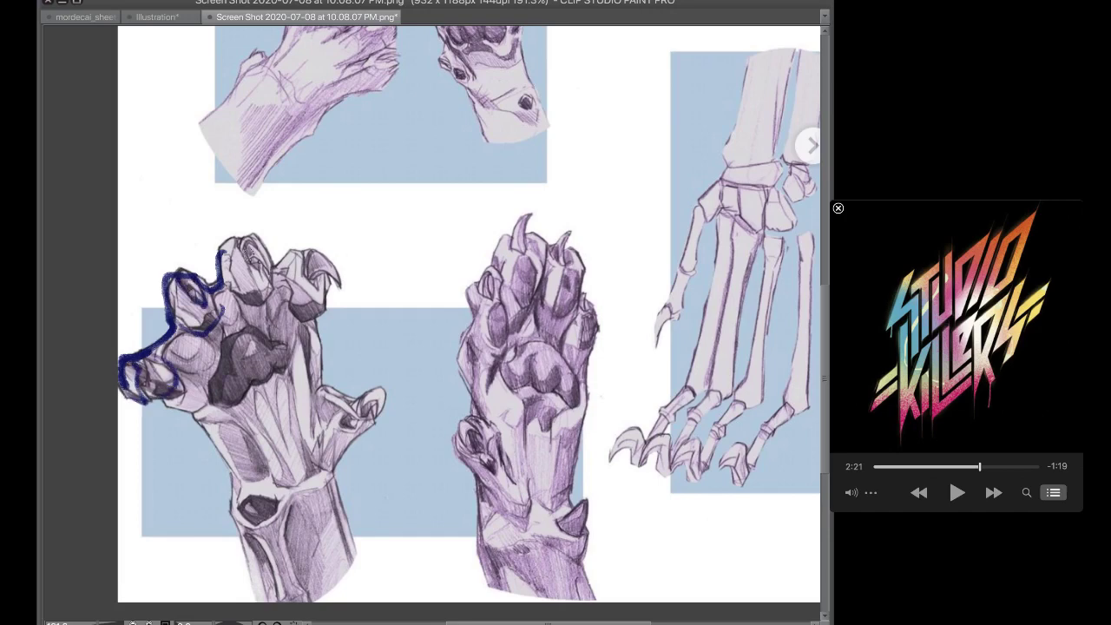
pyautogui.moveTo(243, 244)
pyautogui.mouseDown()
pyautogui.moveTo(274, 294)
pyautogui.moveTo(306, 267)
pyautogui.moveTo(280, 277)
pyautogui.moveTo(277, 261)
pyautogui.moveTo(300, 252)
pyautogui.moveTo(318, 252)
pyautogui.moveTo(283, 257)
pyautogui.moveTo(327, 260)
pyautogui.moveTo(311, 271)
pyautogui.moveTo(322, 300)
pyautogui.mouseUp()
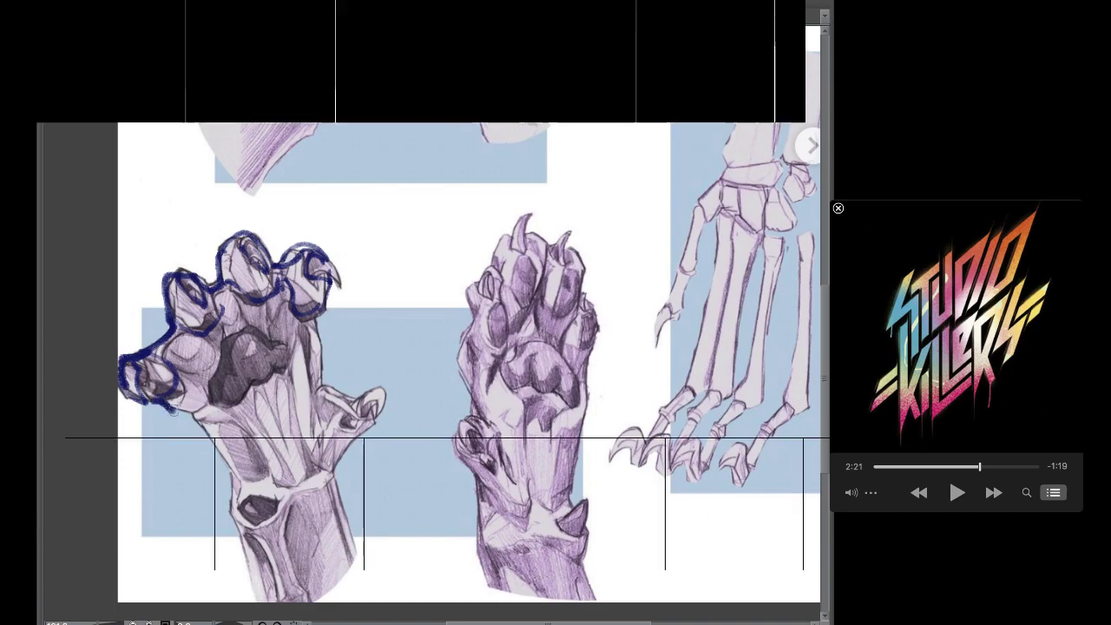
# Add palm-edge and between-toe strokes, compare the tracing with the reference hidden, and remove the tracing
pyautogui.moveTo(181, 403); pyautogui.dragTo(215, 416)
pyautogui.moveTo(228, 347); pyautogui.dragTo(214, 380)
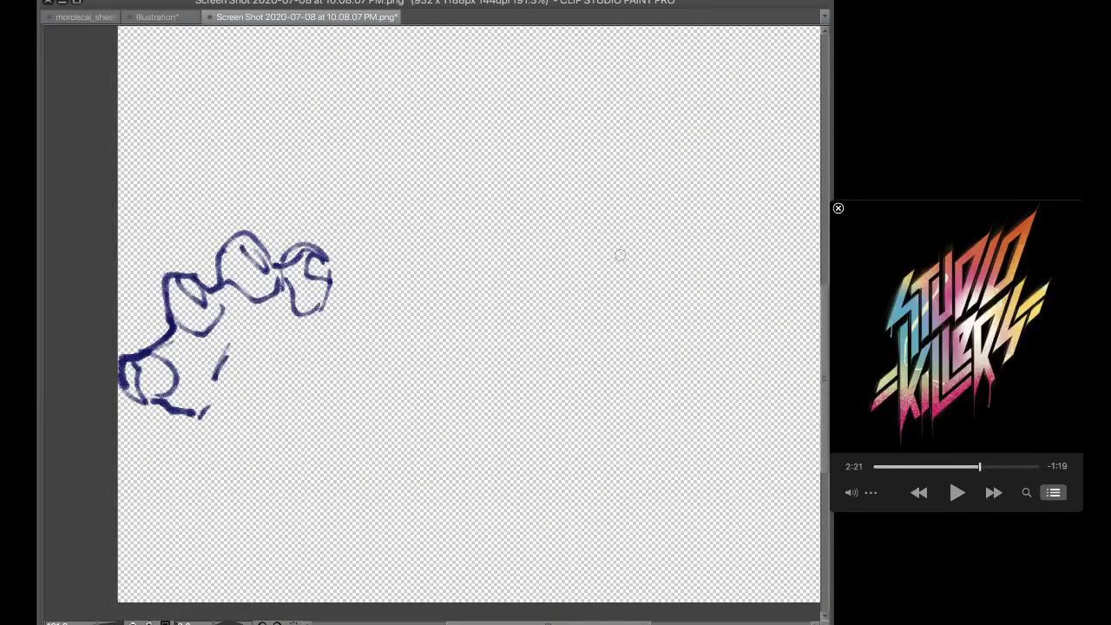
pyautogui.hotkey('ctrl', 'z')
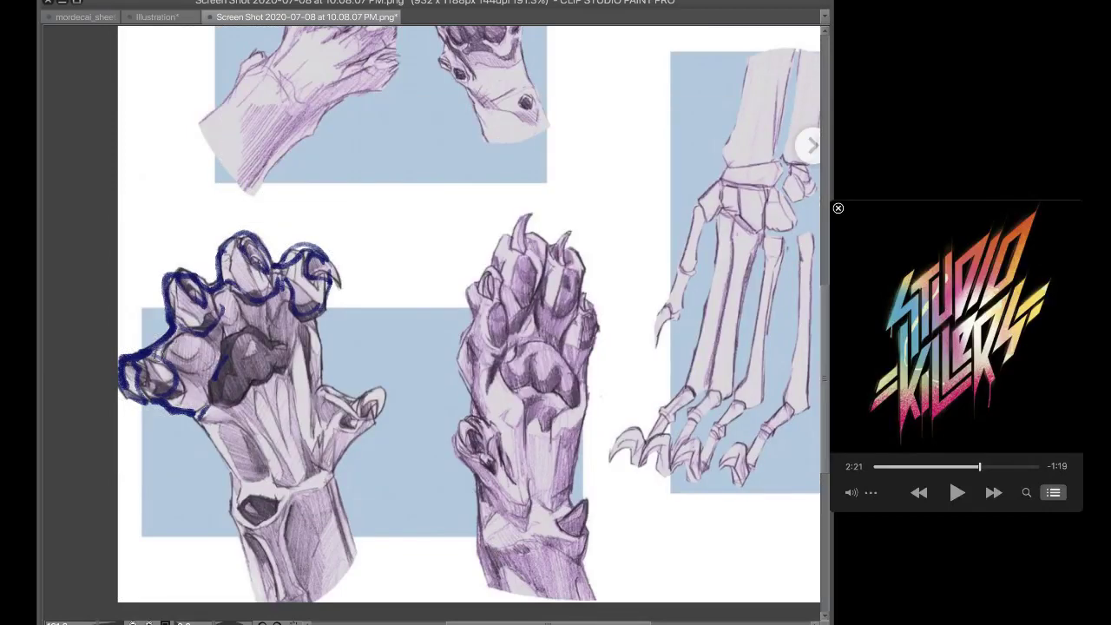
pyautogui.moveTo(172, 325); pyautogui.dragTo(189, 345)
pyautogui.moveTo(214, 299); pyautogui.dragTo(223, 318)
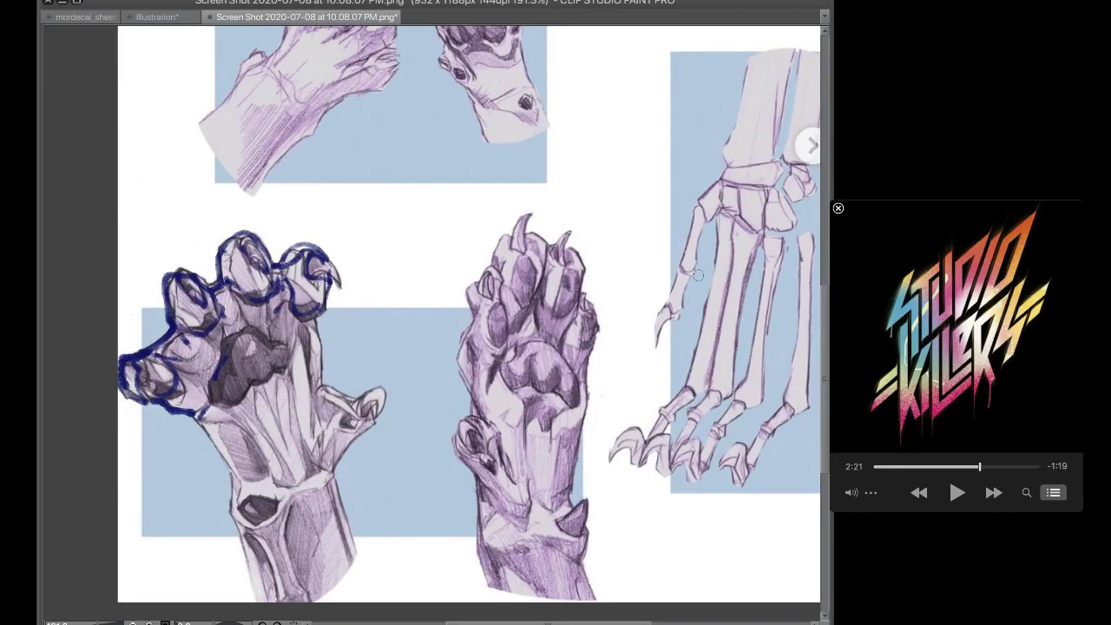
pyautogui.hotkey('ctrl', 'y')
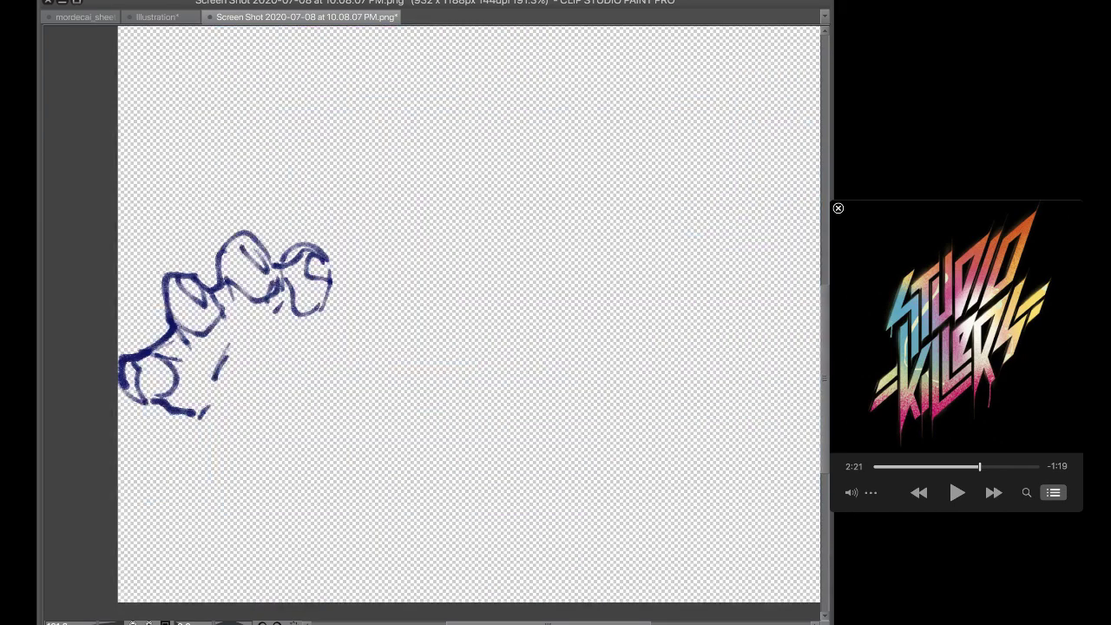
pyautogui.press('super+z')
pyautogui.hotkey('ctrl', 'z')
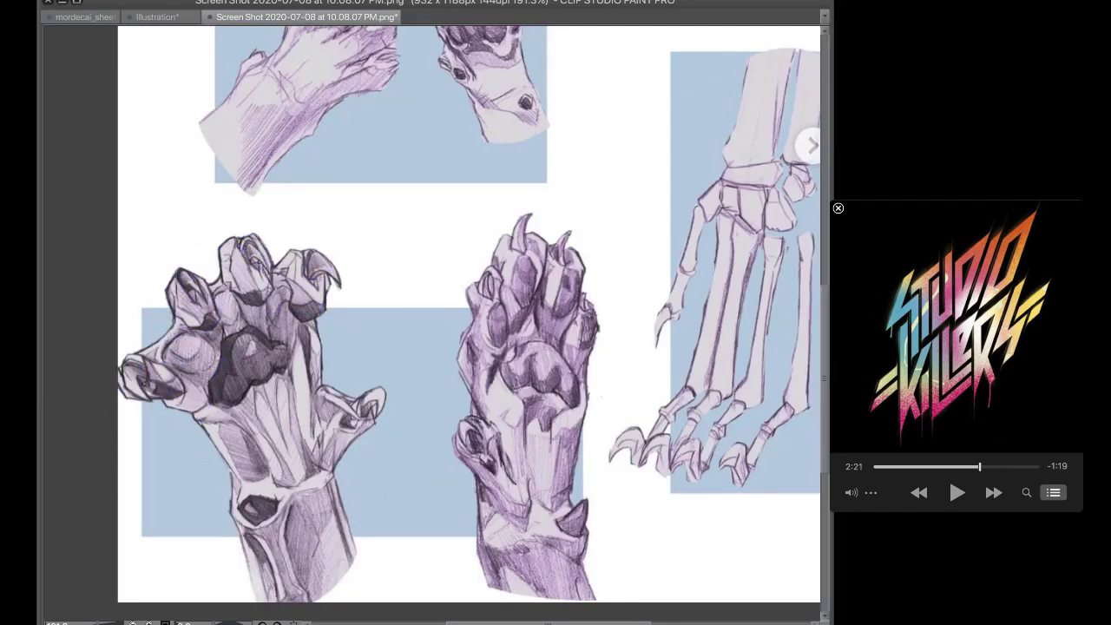
# Sketch a boxy toe in the white space between the paws and start a second toe block beside it
pyautogui.moveTo(382, 227)
pyautogui.mouseDown()
pyautogui.moveTo(498, 196)
pyautogui.moveTo(376, 242)
pyautogui.moveTo(399, 190)
pyautogui.moveTo(359, 218)
pyautogui.moveTo(385, 272)
pyautogui.moveTo(425, 254)
pyautogui.mouseUp()
pyautogui.press('super+z')
pyautogui.press('super+z')
pyautogui.moveTo(409, 193); pyautogui.dragTo(423, 249)
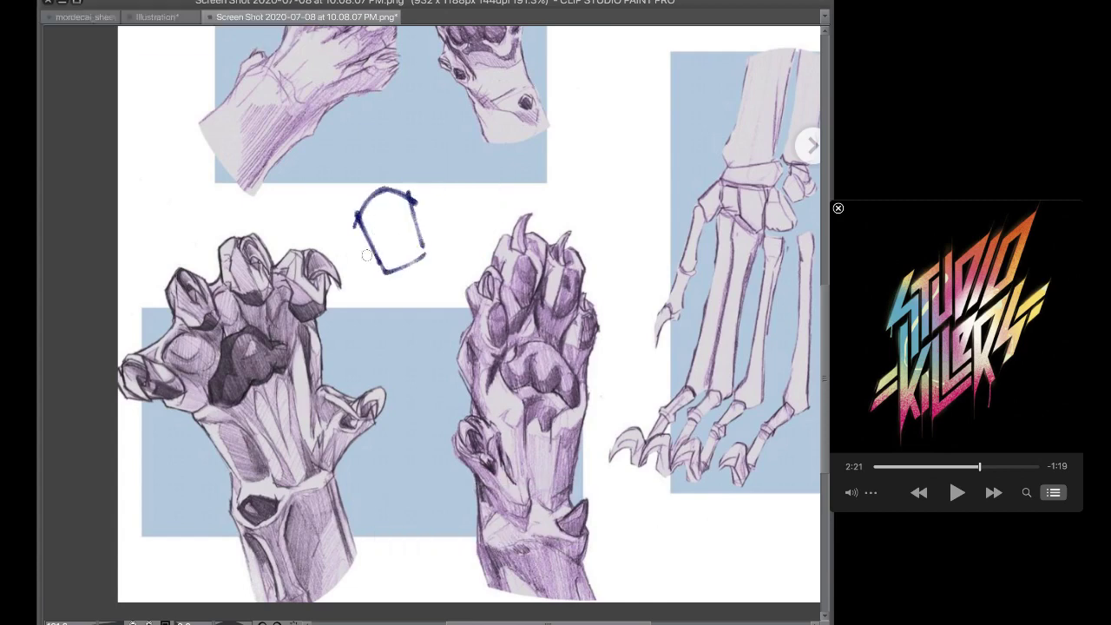
pyautogui.moveTo(354, 304)
pyautogui.mouseDown()
pyautogui.moveTo(316, 252)
pyautogui.moveTo(289, 296)
pyautogui.moveTo(331, 337)
pyautogui.mouseUp()
pyautogui.moveTo(335, 335); pyautogui.dragTo(355, 318)
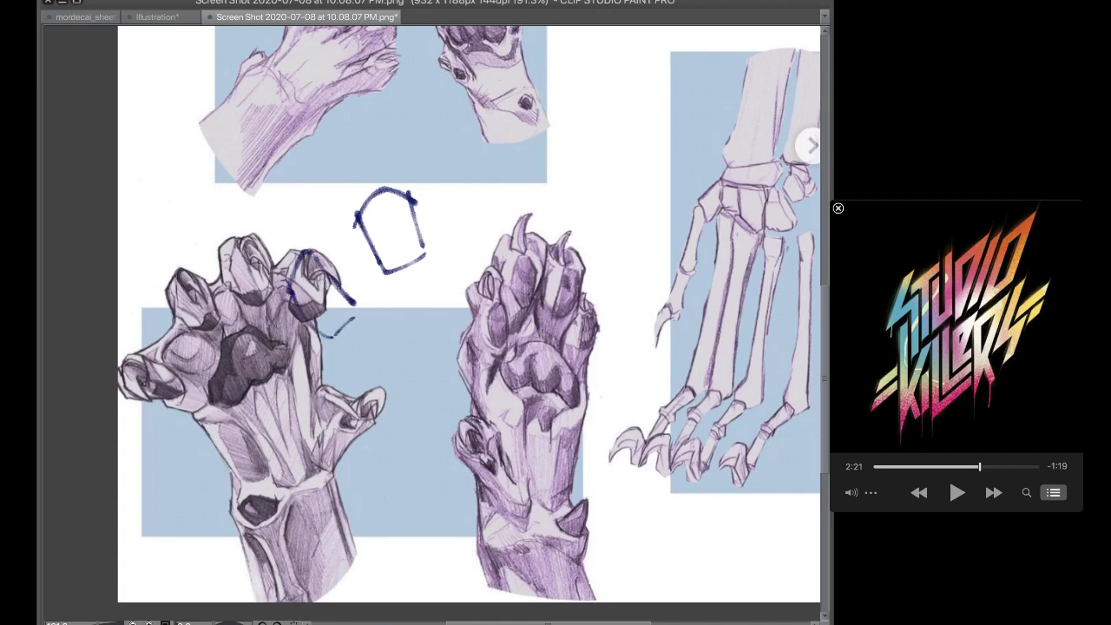
# Draw two arcs as toe guides and fit further toe blocks between them
pyautogui.moveTo(316, 264); pyautogui.dragTo(306, 290)
pyautogui.moveTo(323, 252); pyautogui.dragTo(420, 183)
pyautogui.moveTo(350, 230); pyautogui.dragTo(529, 213)
pyautogui.moveTo(341, 318)
pyautogui.mouseDown()
pyautogui.moveTo(442, 258)
pyautogui.moveTo(492, 262)
pyautogui.mouseUp()
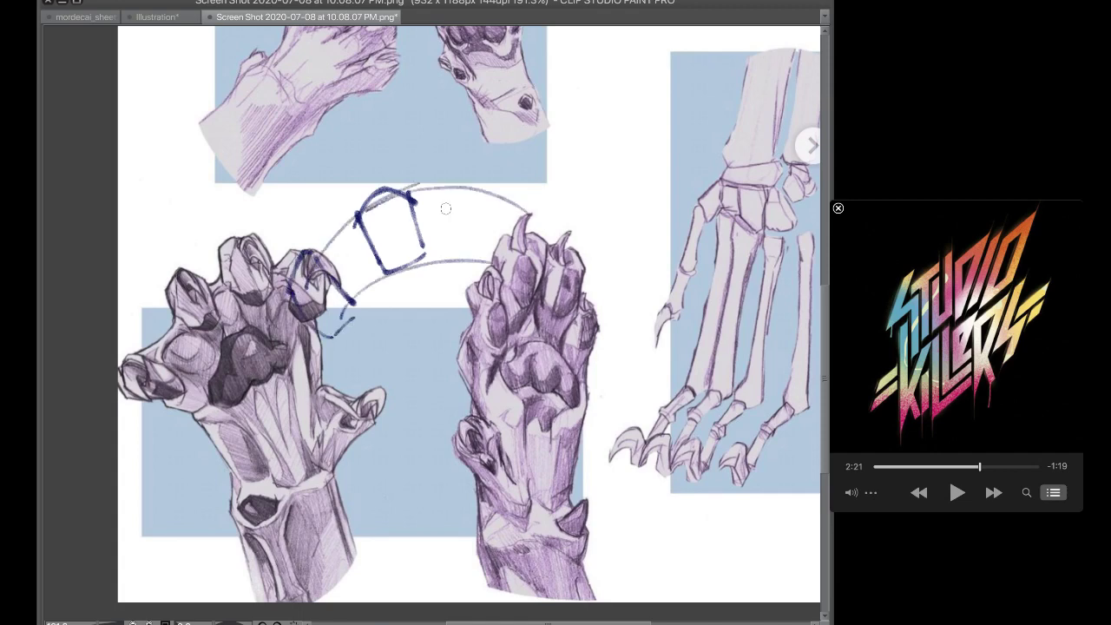
pyautogui.moveTo(441, 190); pyautogui.dragTo(445, 258)
pyautogui.moveTo(441, 188)
pyautogui.mouseDown()
pyautogui.moveTo(479, 189)
pyautogui.moveTo(448, 261)
pyautogui.mouseUp()
pyautogui.moveTo(519, 213); pyautogui.dragTo(547, 243)
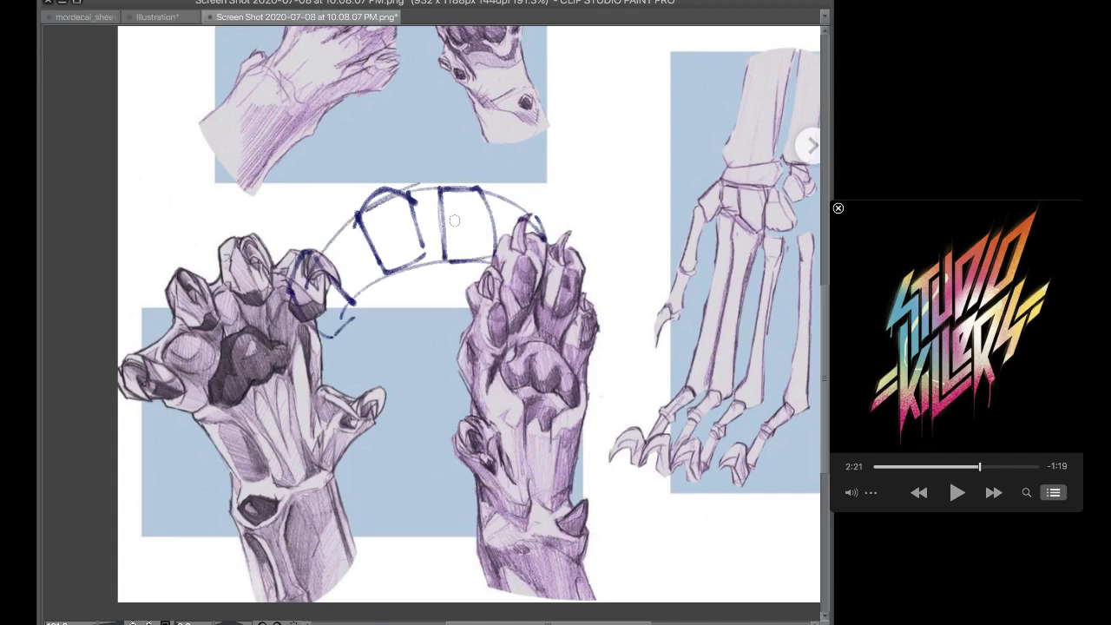
# Round and connect the tips of the toe blocks and draw elongated shapes inside them
pyautogui.moveTo(354, 219)
pyautogui.mouseDown()
pyautogui.moveTo(348, 257)
pyautogui.moveTo(356, 248)
pyautogui.moveTo(294, 307)
pyautogui.moveTo(356, 317)
pyautogui.mouseUp()
pyautogui.moveTo(358, 241)
pyautogui.mouseDown()
pyautogui.moveTo(352, 202)
pyautogui.moveTo(454, 183)
pyautogui.moveTo(490, 207)
pyautogui.mouseUp()
pyautogui.moveTo(397, 213); pyautogui.dragTo(413, 278)
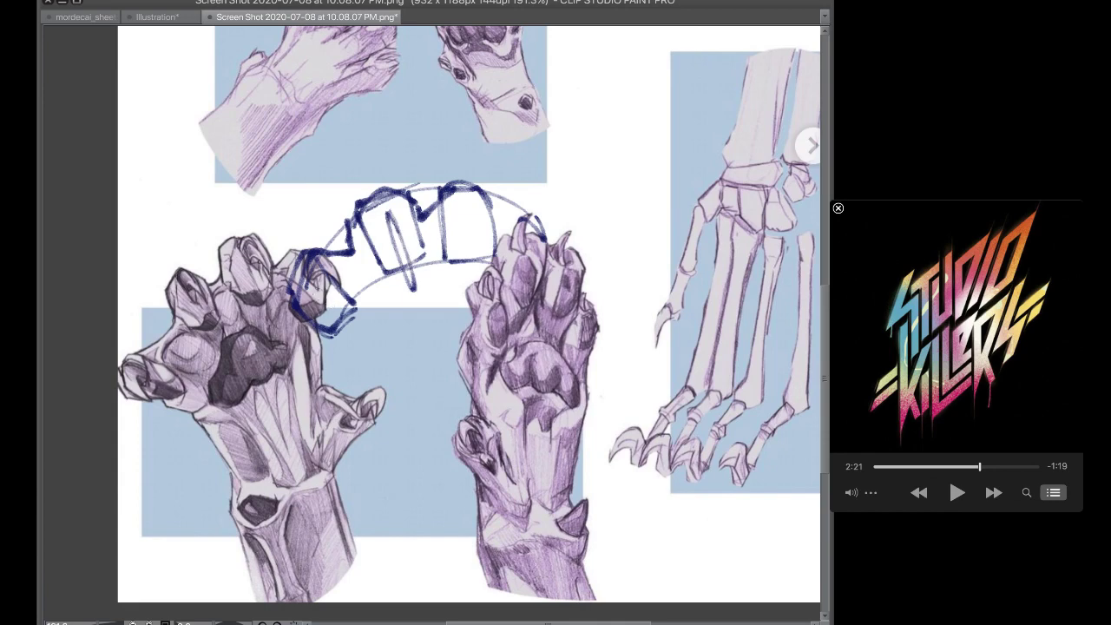
pyautogui.moveTo(334, 297); pyautogui.dragTo(358, 342)
pyautogui.moveTo(473, 217); pyautogui.dragTo(482, 270)
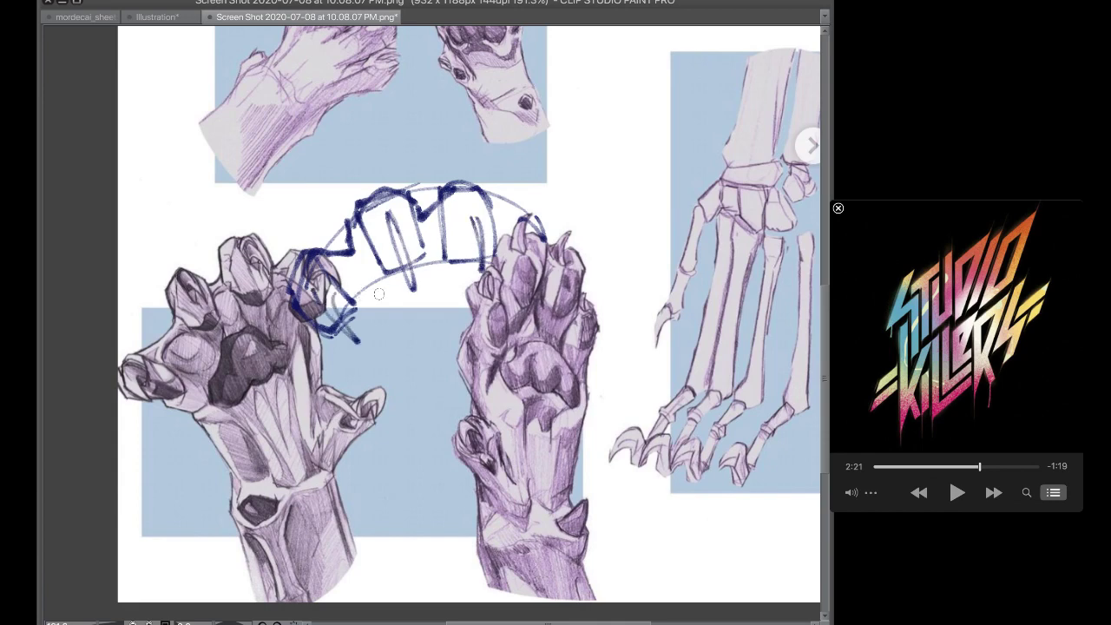
# Draw an arched main pad beneath the toes, complete the outermost toe, and outline the surrounding palm
pyautogui.moveTo(344, 337); pyautogui.dragTo(400, 329)
pyautogui.moveTo(396, 333)
pyautogui.mouseDown()
pyautogui.moveTo(437, 274)
pyautogui.moveTo(498, 305)
pyautogui.mouseUp()
pyautogui.moveTo(379, 326)
pyautogui.mouseDown()
pyautogui.moveTo(486, 276)
pyautogui.moveTo(499, 330)
pyautogui.mouseUp()
pyautogui.moveTo(563, 233)
pyautogui.mouseDown()
pyautogui.moveTo(526, 203)
pyautogui.moveTo(556, 278)
pyautogui.moveTo(503, 406)
pyautogui.mouseUp()
pyautogui.moveTo(367, 337)
pyautogui.mouseDown()
pyautogui.moveTo(397, 400)
pyautogui.moveTo(529, 364)
pyautogui.mouseUp()
pyautogui.moveTo(543, 306); pyautogui.dragTo(583, 337)
pyautogui.moveTo(580, 333); pyautogui.dragTo(537, 375)
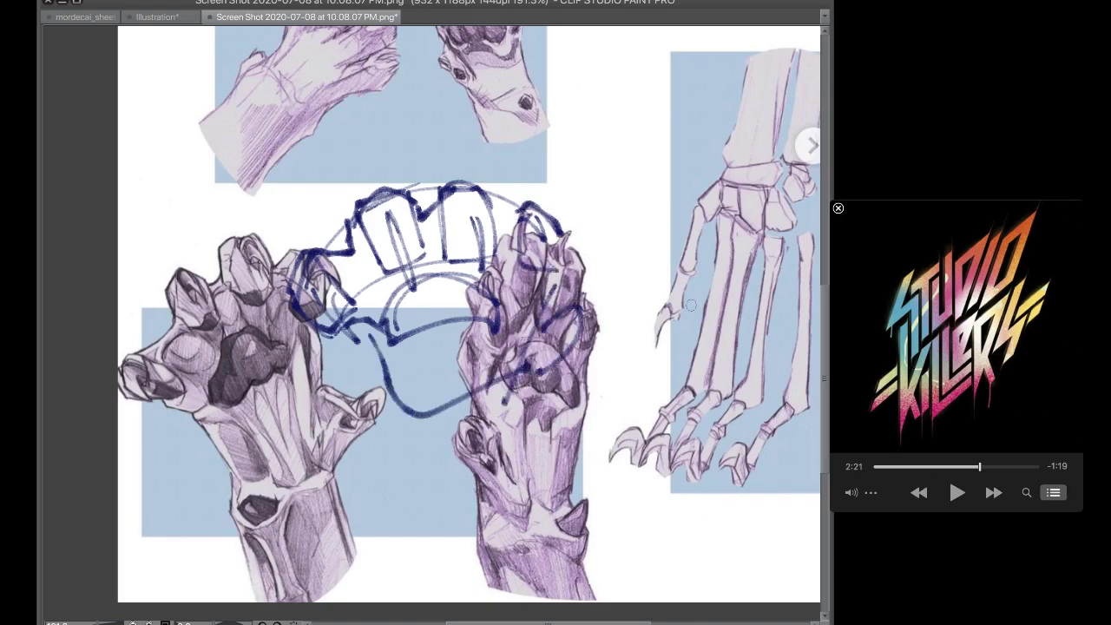
# Undo the whole simplified paw construction of toe blocks, guide arcs, main pad and palm between the reference paws
pyautogui.hotkey('ctrl', 'z')
pyautogui.hotkey('ctrl', 'z')
pyautogui.hotkey('ctrl', 'z')
pyautogui.hotkey('ctrl', 'z')
pyautogui.hotkey('ctrl', 'z')
pyautogui.hotkey('ctrl', 'z')
pyautogui.hotkey('ctrl', 'z')
pyautogui.hotkey('ctrl', 'z')
pyautogui.hotkey('ctrl', 'z')
pyautogui.hotkey('ctrl', 'z')
pyautogui.hotkey('ctrl', 'z')
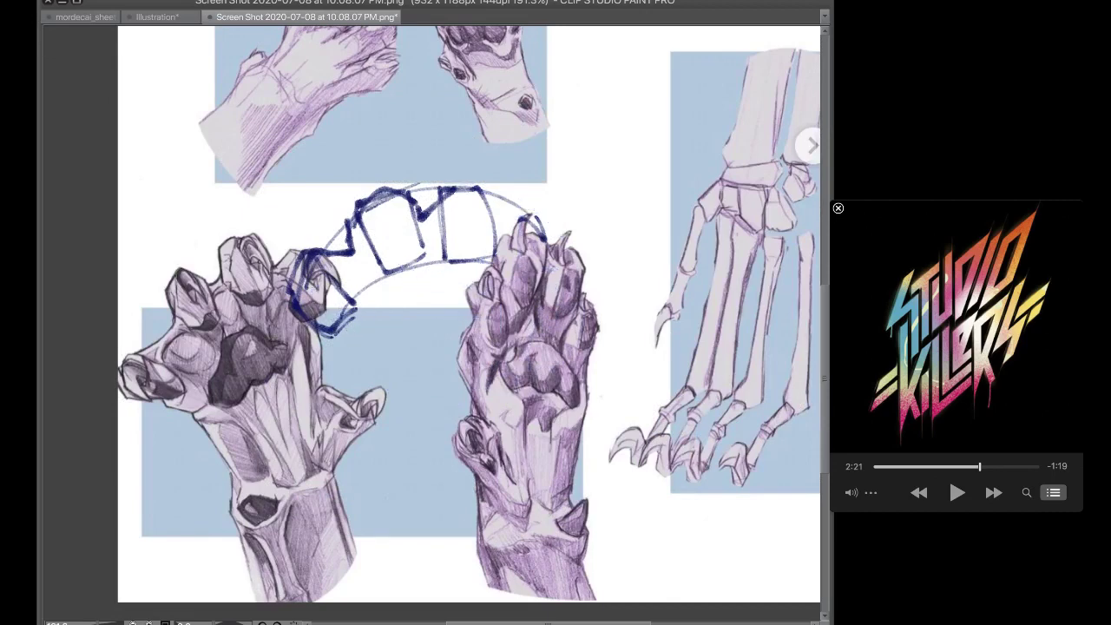
pyautogui.hotkey('ctrl', 'z')
pyautogui.hotkey('ctrl', 'z')
pyautogui.hotkey('ctrl', 'z')
pyautogui.hotkey('ctrl', 'z')
pyautogui.hotkey('ctrl', 'z')
pyautogui.hotkey('ctrl', 'z')
pyautogui.hotkey('ctrl', 'z')
pyautogui.hotkey('ctrl', 'z')
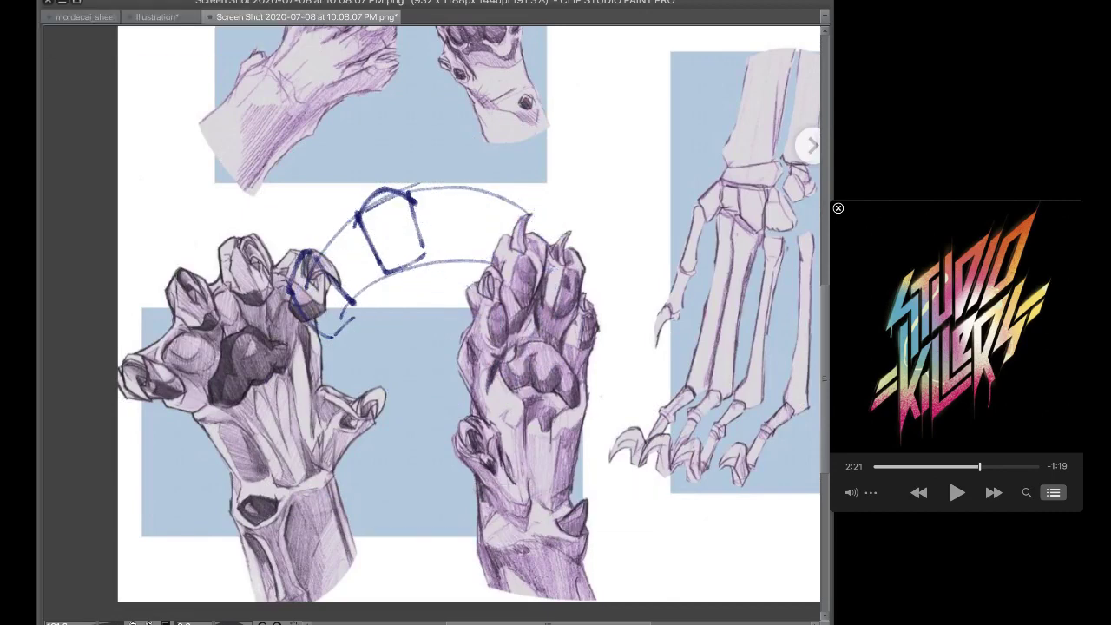
pyautogui.hotkey('ctrl', 'z')
pyautogui.hotkey('ctrl', 'z')
pyautogui.hotkey('ctrl', 'z')
pyautogui.hotkey('ctrl', 'z')
pyautogui.hotkey('ctrl', 'z')
pyautogui.hotkey('ctrl', 'z')
pyautogui.hotkey('ctrl', 'z')
pyautogui.hotkey('ctrl', 'z')
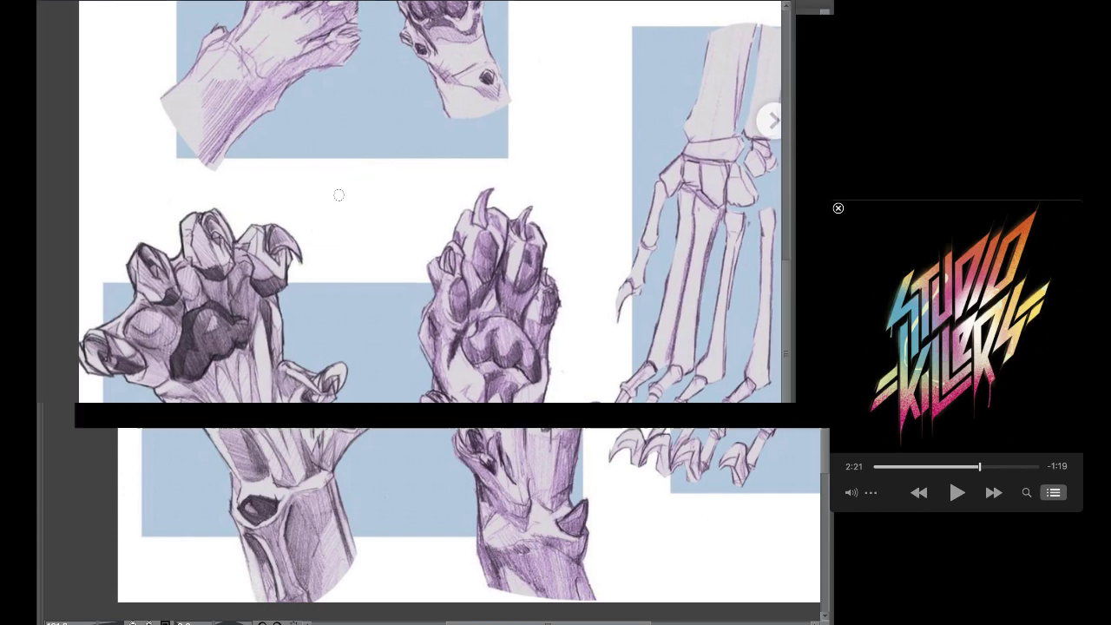
# Draw two arcs above the large paws, divide the band between them into toe sections, and add a rounded outer toe
pyautogui.moveTo(359, 244)
pyautogui.mouseDown()
pyautogui.moveTo(535, 202)
pyautogui.moveTo(344, 266)
pyautogui.mouseUp()
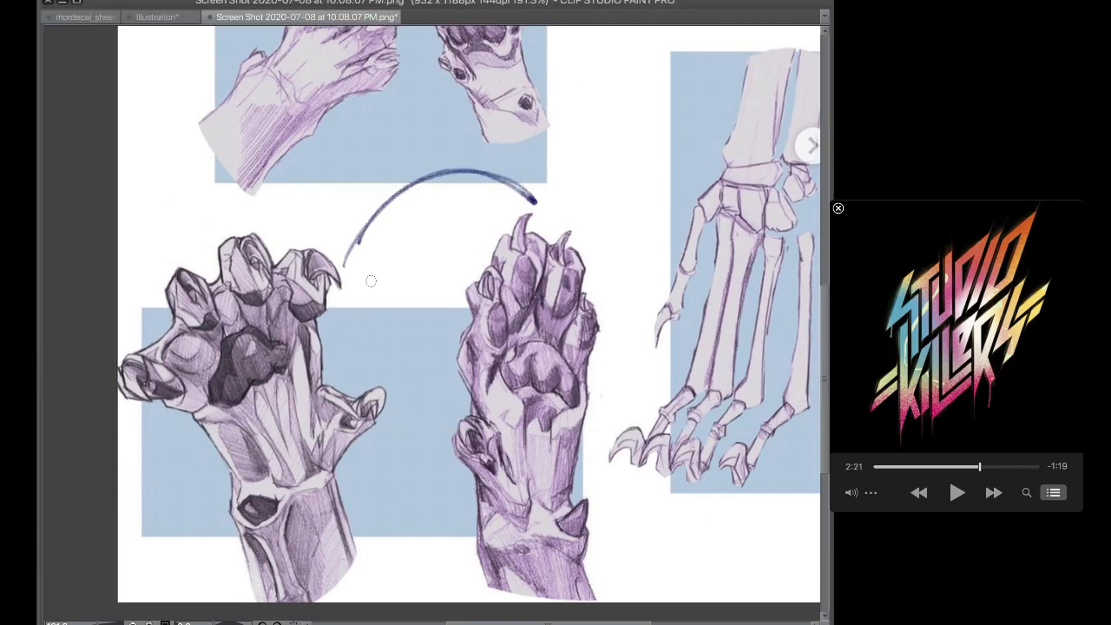
pyautogui.hotkey('ctrl', 'y')
pyautogui.hotkey('ctrl', 'y')
pyautogui.moveTo(387, 194); pyautogui.dragTo(407, 253)
pyautogui.moveTo(423, 172)
pyautogui.mouseDown()
pyautogui.moveTo(445, 238)
pyautogui.moveTo(377, 217)
pyautogui.moveTo(450, 226)
pyautogui.mouseUp()
pyautogui.moveTo(473, 172); pyautogui.dragTo(476, 217)
pyautogui.moveTo(512, 198); pyautogui.dragTo(518, 227)
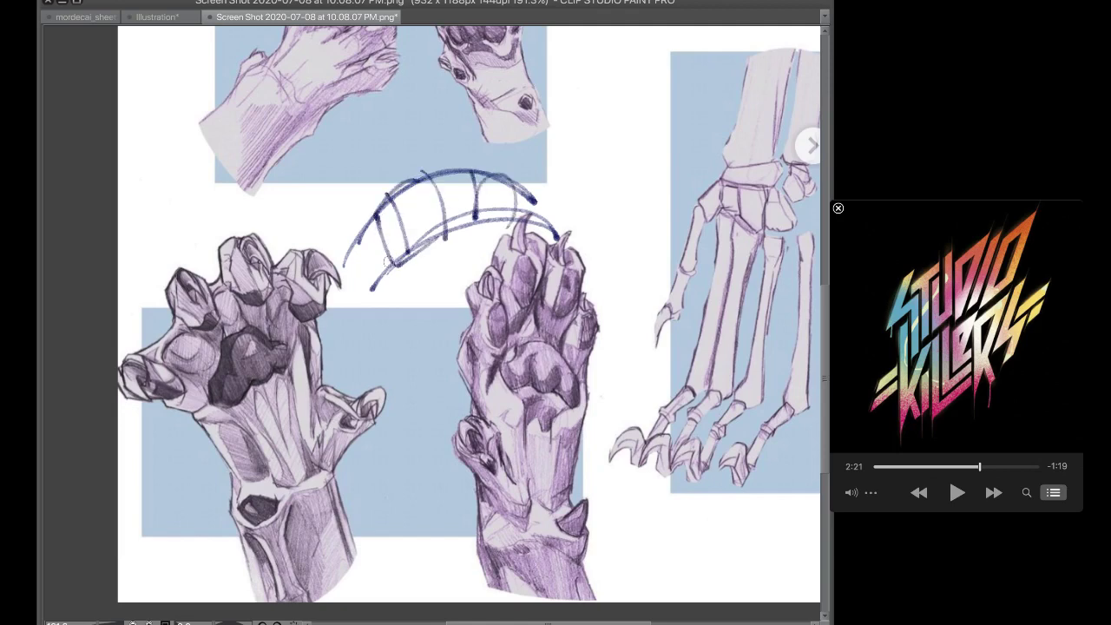
pyautogui.moveTo(390, 247); pyautogui.dragTo(363, 282)
pyautogui.moveTo(358, 243); pyautogui.dragTo(371, 319)
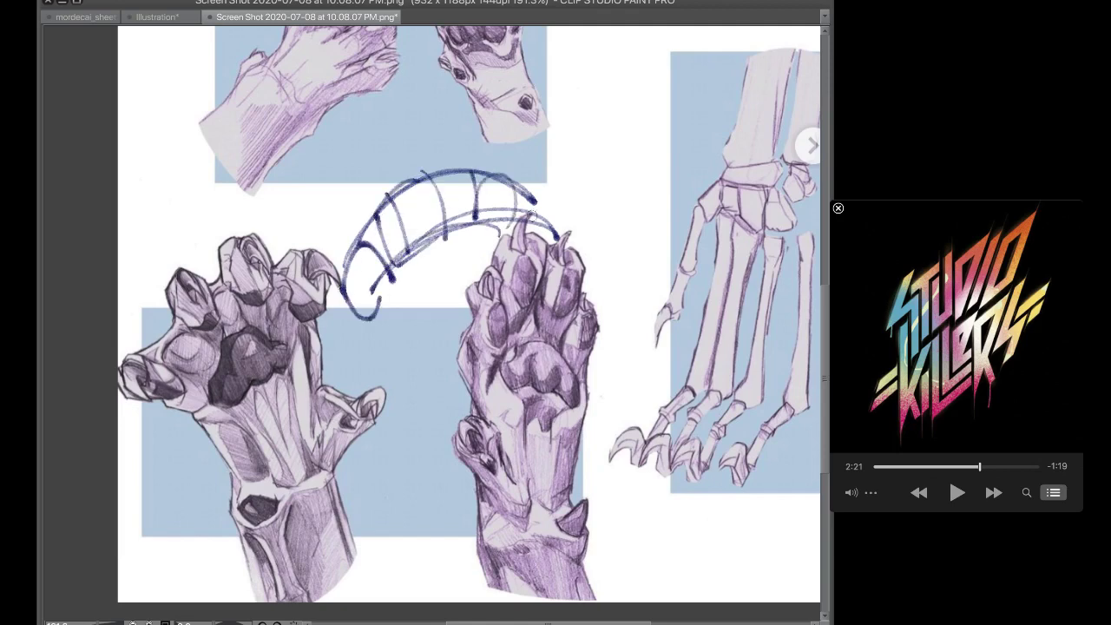
# Undo the arched toe band with its dividers and outer toe
pyautogui.hotkey('ctrl', 'z')
pyautogui.hotkey('ctrl', 'z')
pyautogui.hotkey('ctrl', 'z')
pyautogui.hotkey('ctrl', 'z')
pyautogui.hotkey('ctrl', 'z')
pyautogui.hotkey('ctrl', 'z')
pyautogui.hotkey('ctrl', 'z')
pyautogui.hotkey('ctrl', 'z')
pyautogui.hotkey('ctrl', 'z')
pyautogui.hotkey('ctrl', 'z')
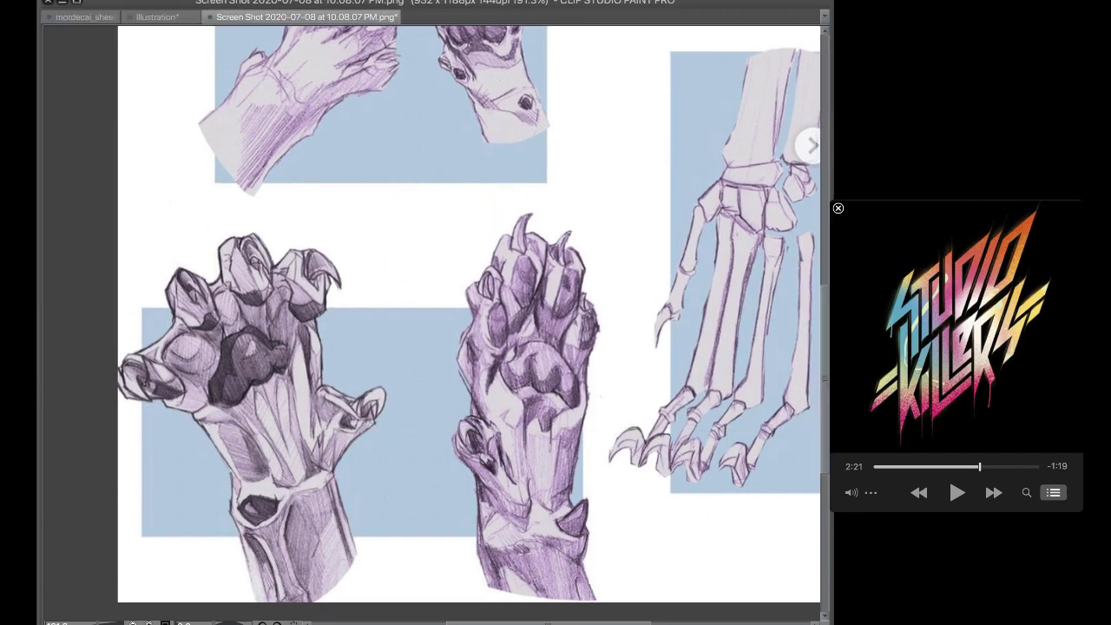
# Mark the folded toe bones with thick joint dots over the four toes of the smaller palm-view paw
pyautogui.moveTo(825, 313); pyautogui.dragTo(825, 251)
pyautogui.scroll(1, 469, 324)
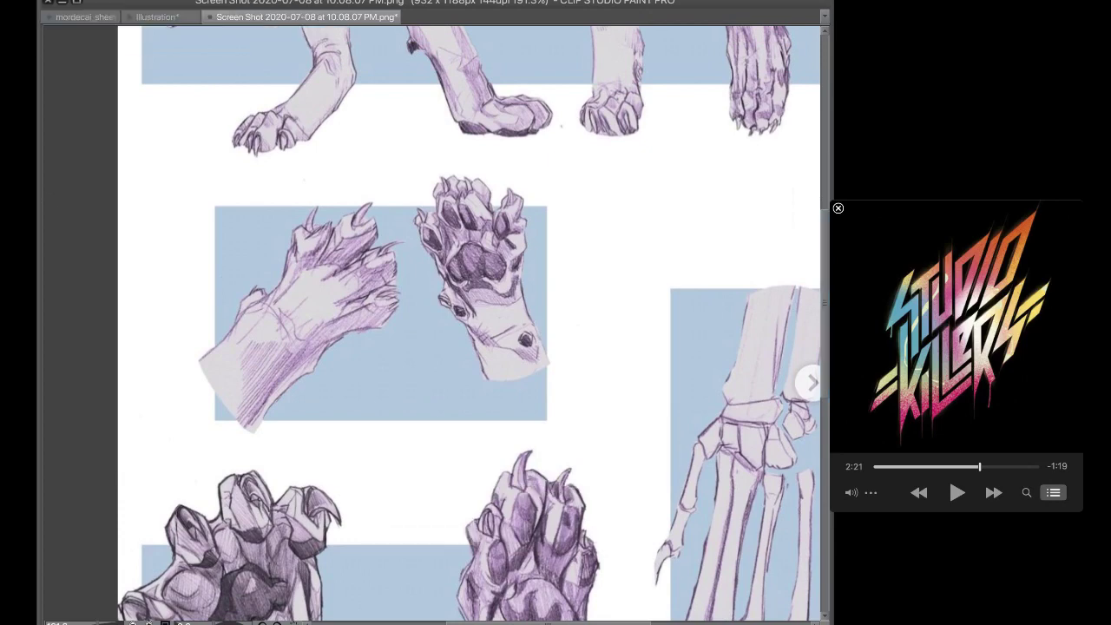
pyautogui.scroll(8, 493, 263)
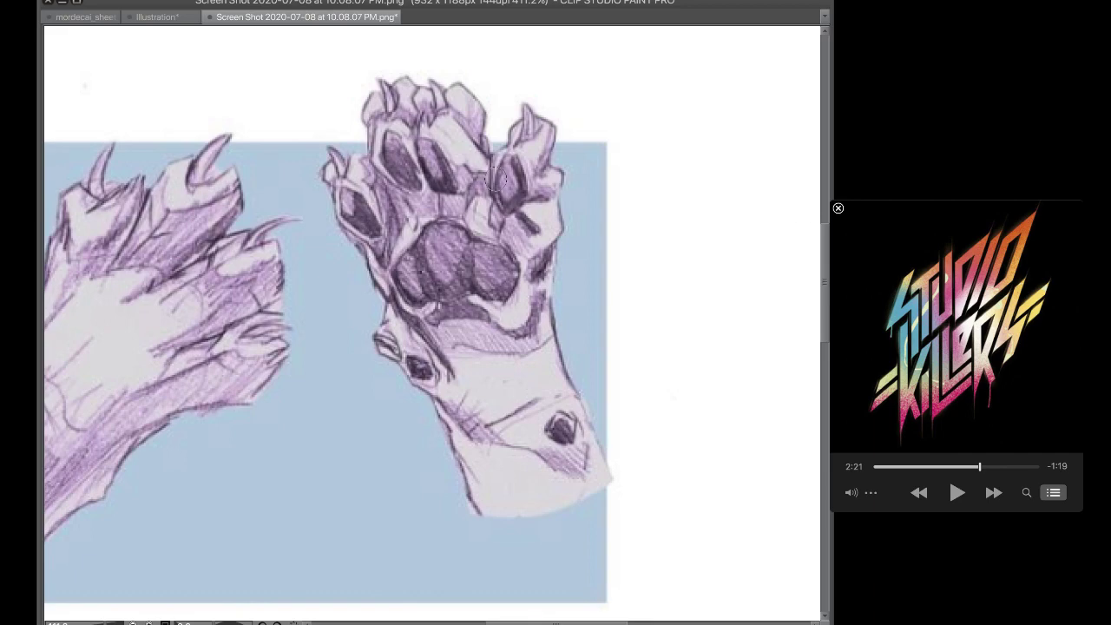
pyautogui.moveTo(496, 144)
pyautogui.mouseDown()
pyautogui.moveTo(485, 204)
pyautogui.moveTo(547, 236)
pyautogui.moveTo(544, 256)
pyautogui.moveTo(532, 235)
pyautogui.moveTo(553, 193)
pyautogui.moveTo(511, 170)
pyautogui.moveTo(556, 186)
pyautogui.mouseUp()
pyautogui.hotkey('ctrl', 'z')
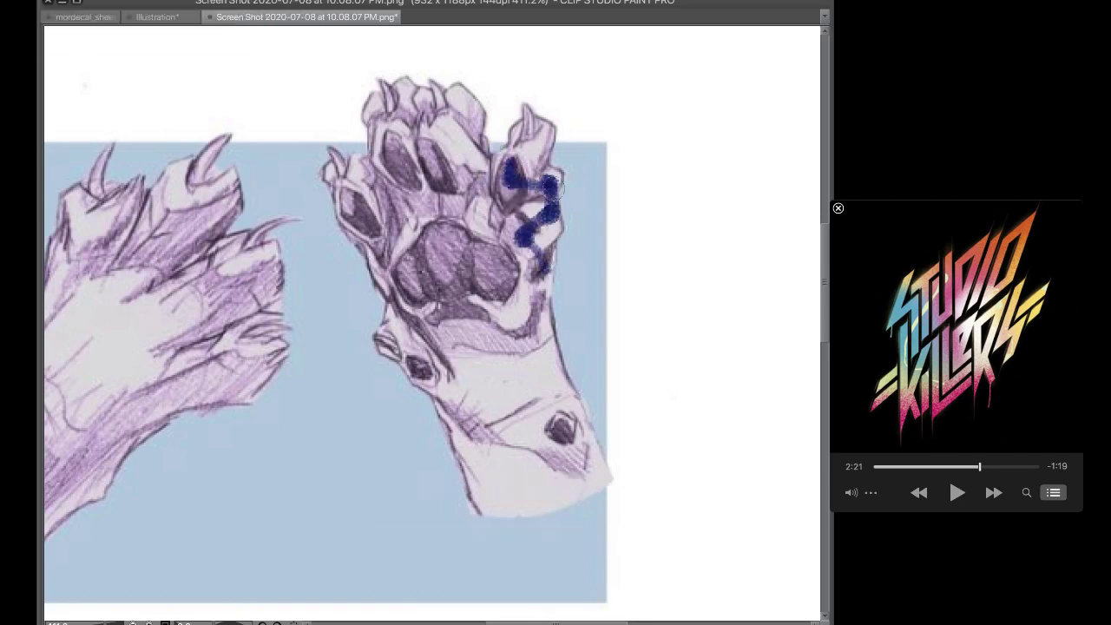
pyautogui.hotkey('ctrl', 'z')
pyautogui.hotkey('ctrl', 'z')
pyautogui.moveTo(536, 130)
pyautogui.mouseDown()
pyautogui.moveTo(512, 184)
pyautogui.moveTo(539, 256)
pyautogui.mouseUp()
pyautogui.moveTo(510, 177)
pyautogui.mouseDown()
pyautogui.moveTo(441, 148)
pyautogui.moveTo(454, 100)
pyautogui.moveTo(434, 183)
pyautogui.mouseUp()
pyautogui.click(355, 164)
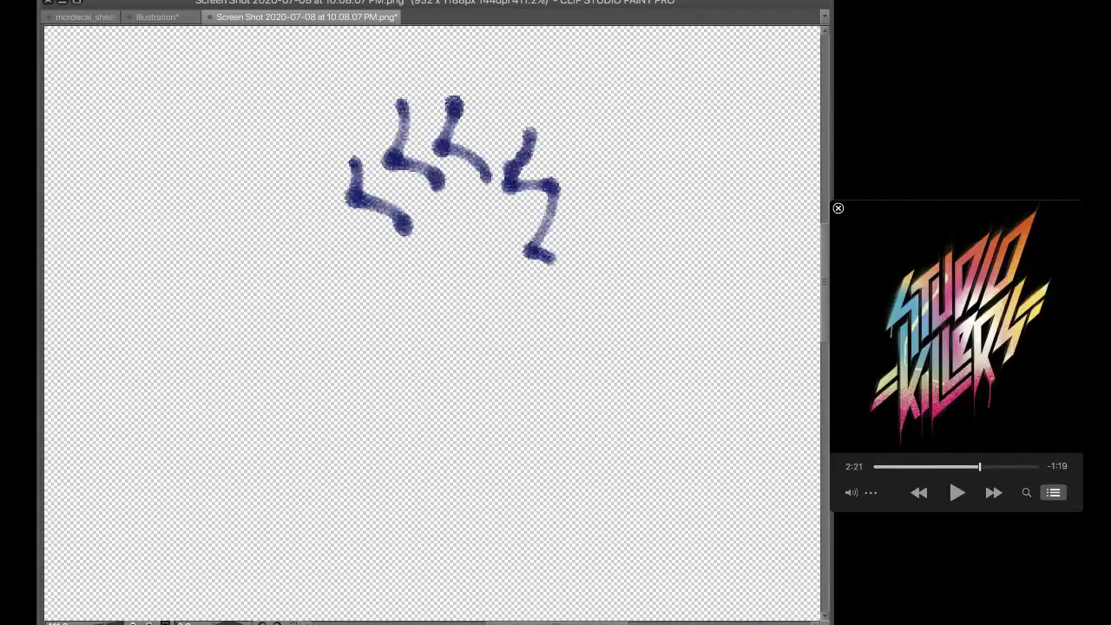
# Sketch a separate bent toe-bone line with joint dots beside the marked toes and try another one next to it
pyautogui.moveTo(209, 186)
pyautogui.mouseDown()
pyautogui.moveTo(237, 216)
pyautogui.moveTo(323, 261)
pyautogui.mouseUp()
pyautogui.hotkey('ctrl', 'z')
pyautogui.moveTo(212, 206); pyautogui.dragTo(349, 266)
pyautogui.hotkey('ctrl', 'z')
pyautogui.moveTo(276, 182)
pyautogui.mouseDown()
pyautogui.moveTo(269, 196)
pyautogui.moveTo(323, 261)
pyautogui.mouseUp()
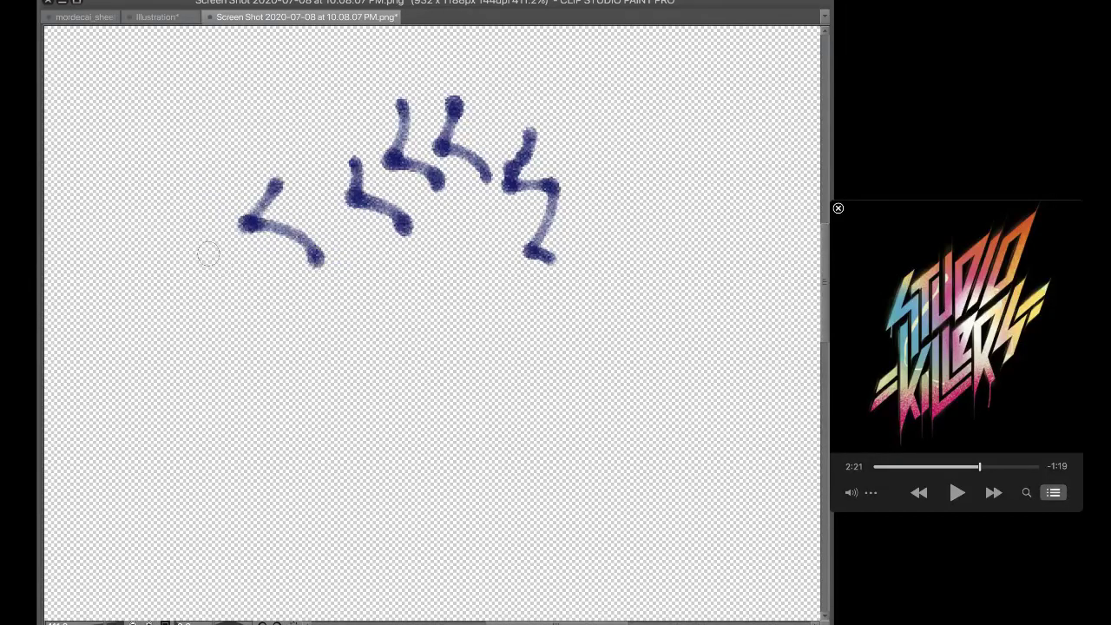
pyautogui.moveTo(198, 250); pyautogui.dragTo(294, 295)
# Undo all the folded toe-bone marks for the smaller palm-view paw
pyautogui.hotkey('ctrl', 'z')
pyautogui.hotkey('ctrl', 'z')
pyautogui.hotkey('ctrl', 'z')
pyautogui.hotkey('ctrl', 'z')
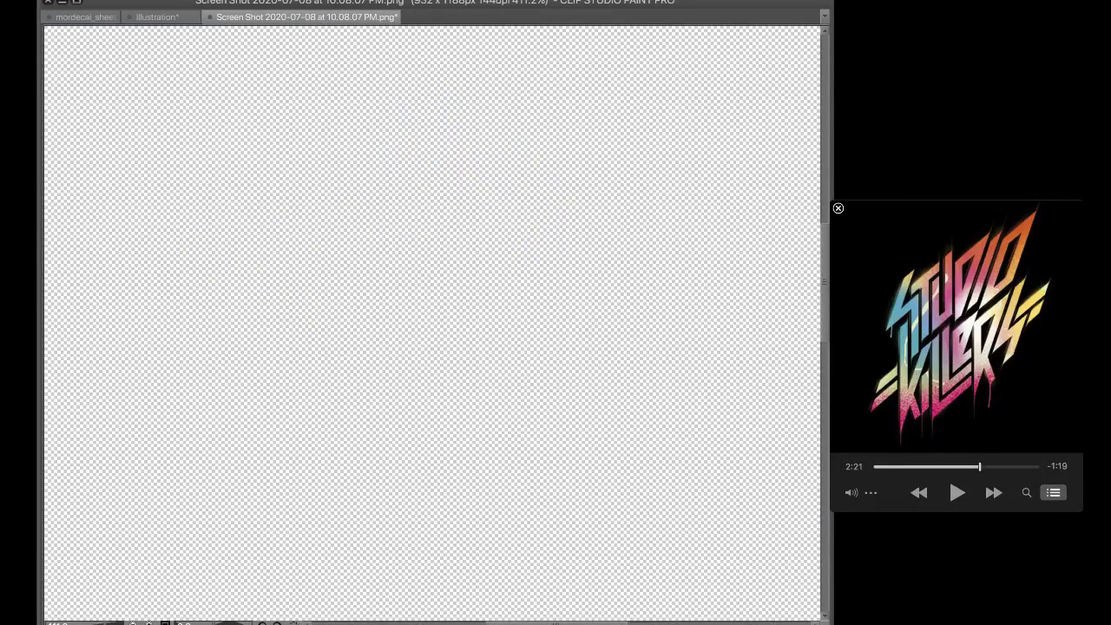
pyautogui.hotkey('ctrl', 'z')
# Mark extended toe bones reaching past the four toes of the palm-view paw and add branching joint lines at the dewclaw
pyautogui.moveTo(503, 76); pyautogui.dragTo(525, 198)
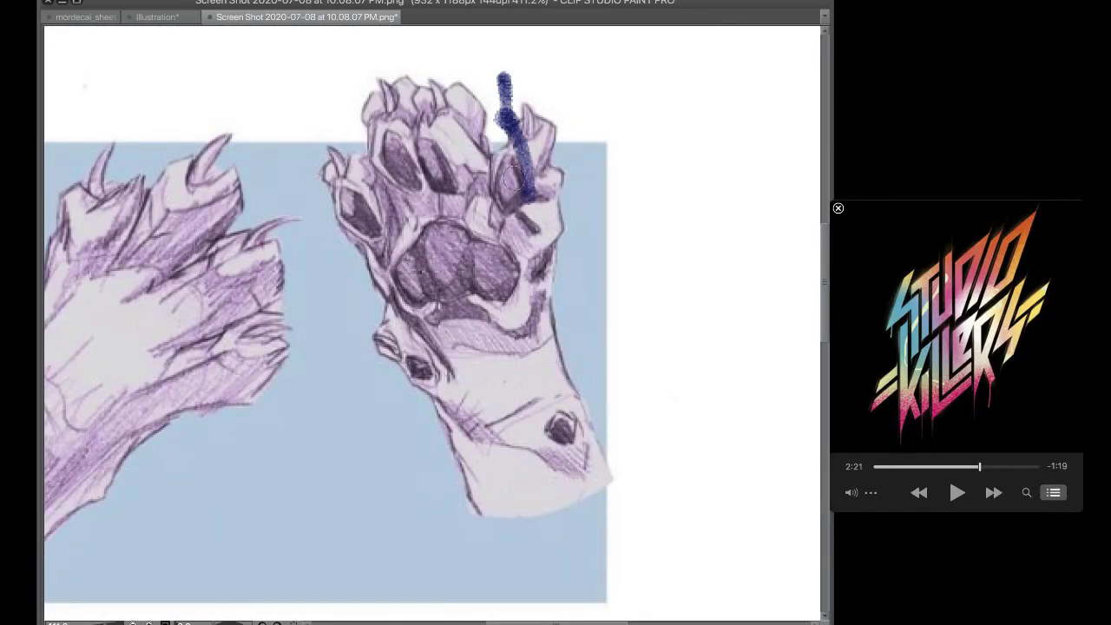
pyautogui.click(436, 69)
pyautogui.moveTo(432, 58); pyautogui.dragTo(468, 172)
pyautogui.moveTo(348, 68); pyautogui.dragTo(419, 172)
pyautogui.moveTo(296, 149); pyautogui.dragTo(371, 228)
pyautogui.moveTo(382, 299)
pyautogui.mouseDown()
pyautogui.moveTo(393, 319)
pyautogui.moveTo(372, 343)
pyautogui.moveTo(410, 396)
pyautogui.mouseUp()
pyautogui.moveTo(335, 327); pyautogui.dragTo(373, 366)
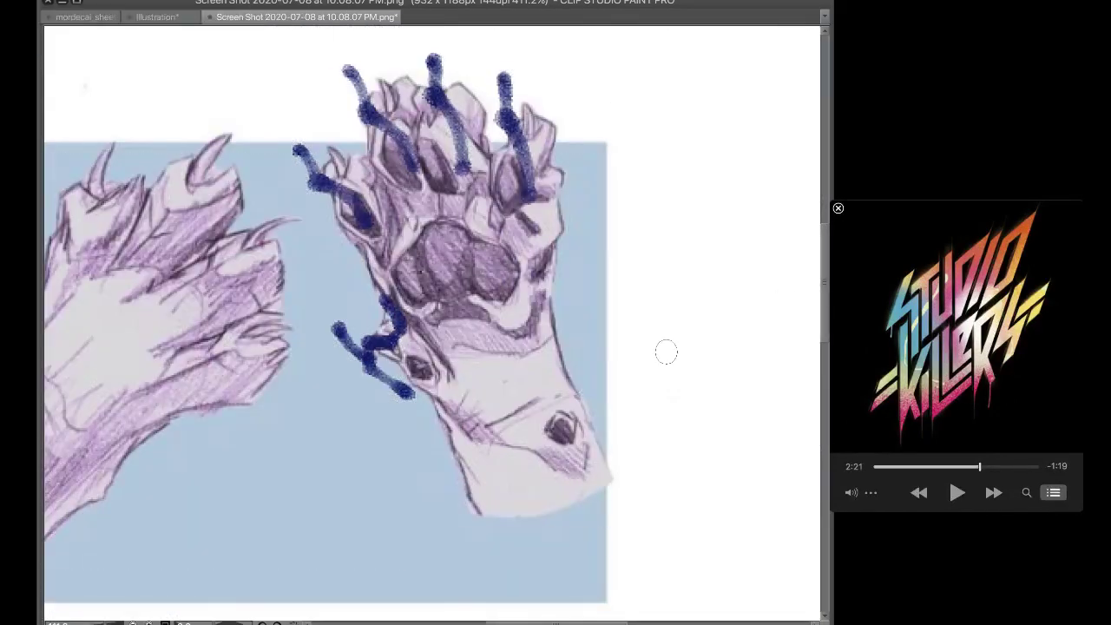
# Undo the extended toe and dewclaw bone marks on the palm-view paw
pyautogui.hotkey('ctrl', 'z')
pyautogui.hotkey('ctrl', 'z')
pyautogui.hotkey('ctrl', 'z')
pyautogui.hotkey('ctrl', 'z')
pyautogui.hotkey('ctrl', 'z')
pyautogui.hotkey('ctrl', 'z')
pyautogui.hotkey('ctrl', 'z')
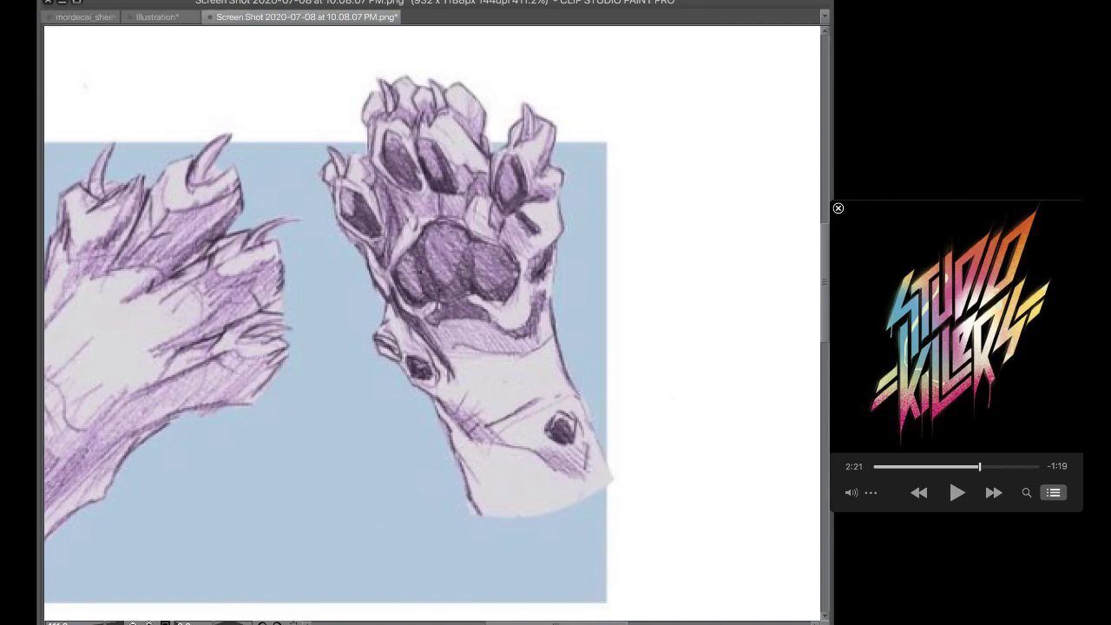
# Trace the bent toe shapes on the paw of the outstretched foreleg in the upper row of references
pyautogui.scroll(-10, 309, 198)
pyautogui.scroll(5, 249, 114)
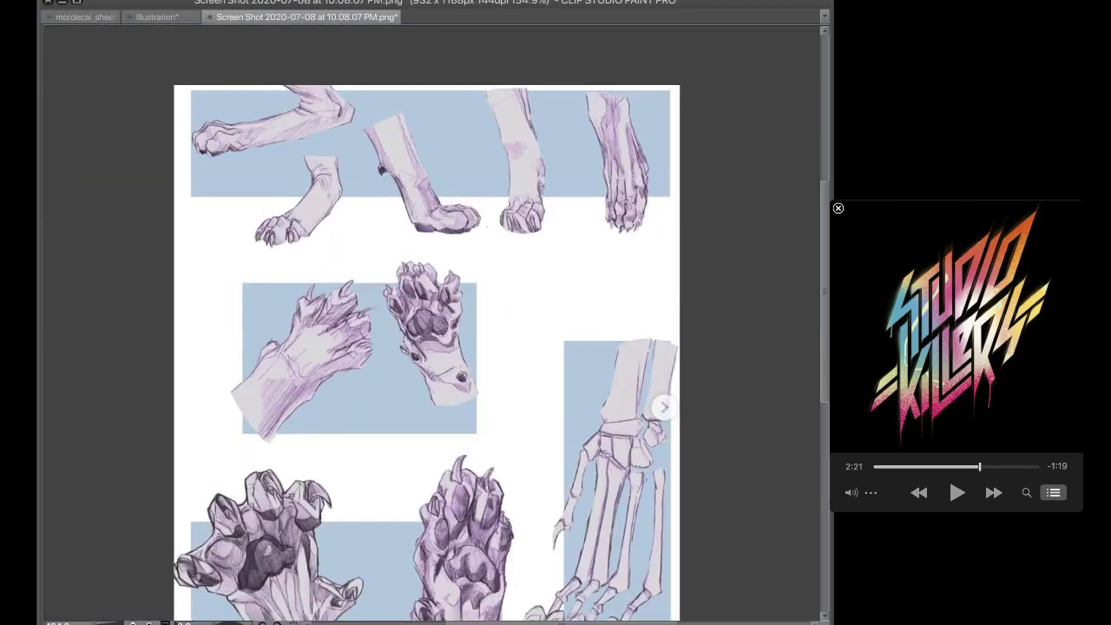
pyautogui.scroll(4, 276, 111)
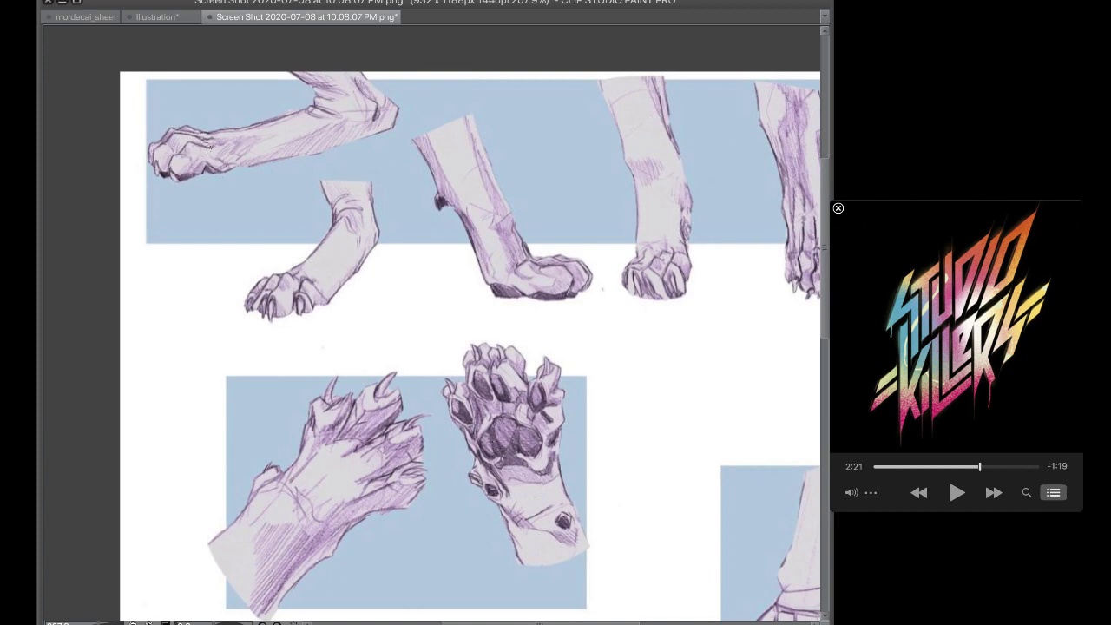
pyautogui.moveTo(221, 146)
pyautogui.mouseDown()
pyautogui.moveTo(177, 149)
pyautogui.moveTo(168, 182)
pyautogui.moveTo(181, 184)
pyautogui.moveTo(214, 165)
pyautogui.moveTo(160, 153)
pyautogui.moveTo(146, 173)
pyautogui.moveTo(174, 137)
pyautogui.moveTo(153, 148)
pyautogui.mouseUp()
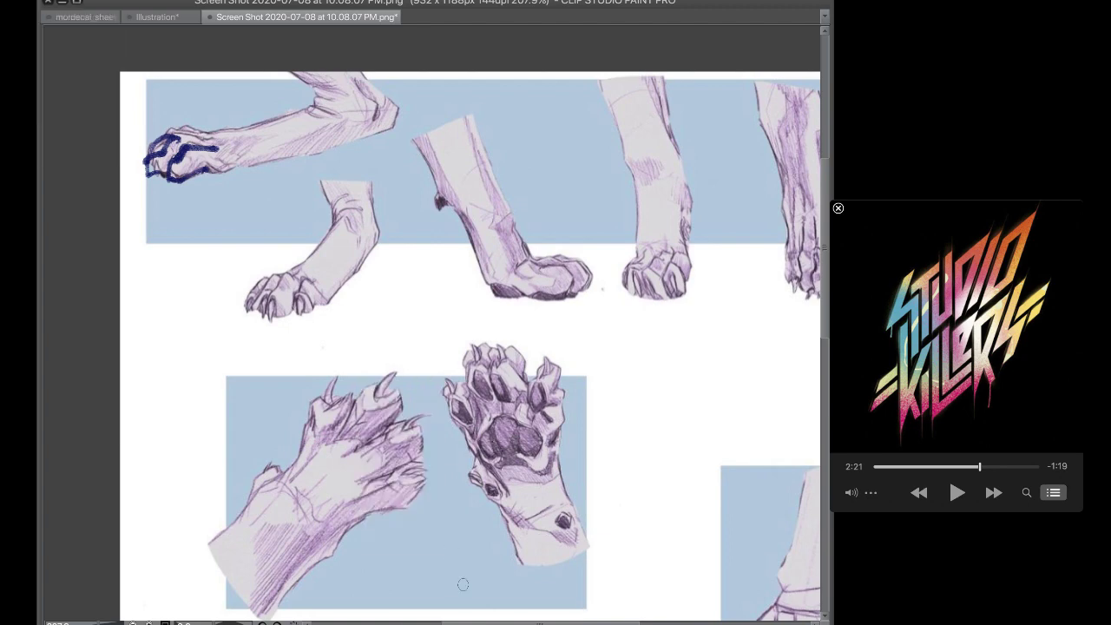
# Outline the upper sides of the rightmost foreleg in the upper row and draw an arc across it
pyautogui.hscroll(5, 362, 386)
pyautogui.hscroll(1, 399, 347)
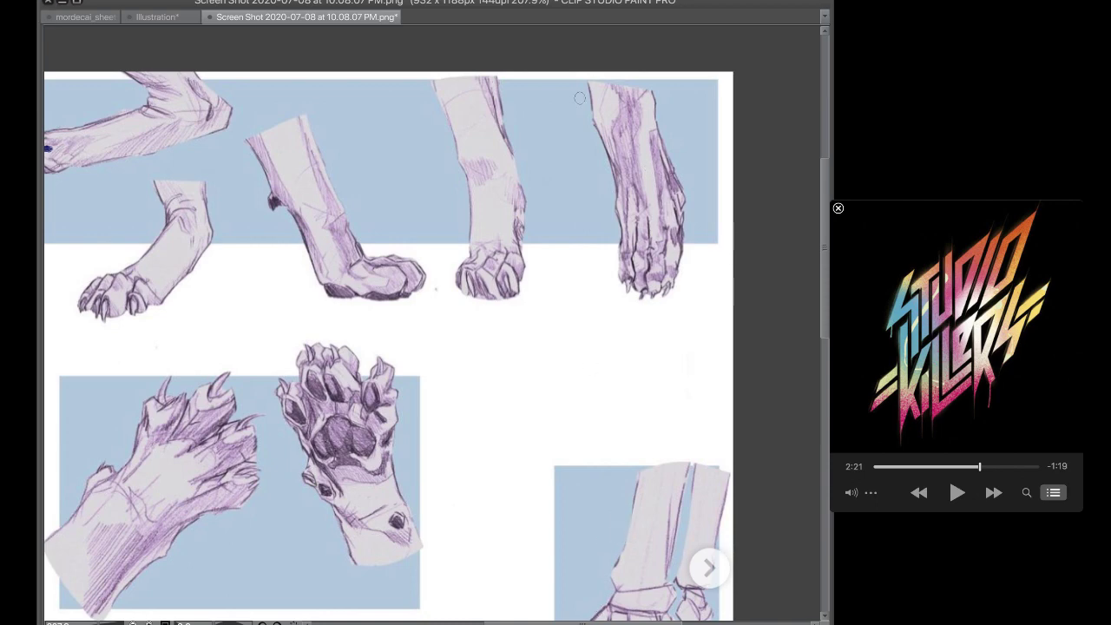
pyautogui.moveTo(591, 80)
pyautogui.mouseDown()
pyautogui.moveTo(596, 129)
pyautogui.moveTo(652, 132)
pyautogui.moveTo(650, 87)
pyautogui.mouseUp()
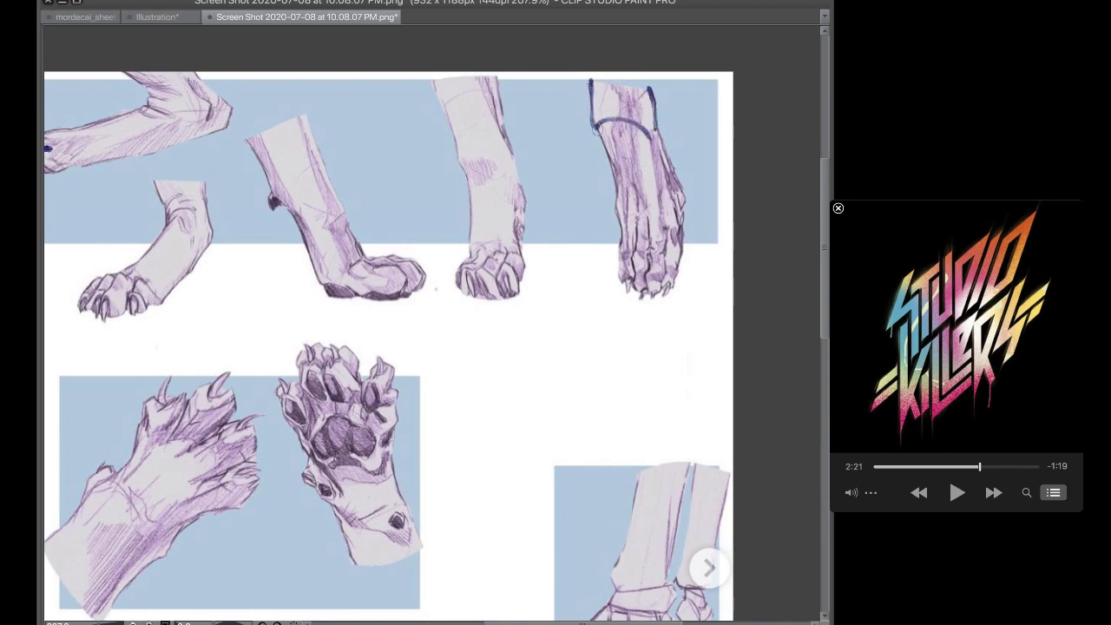
# Trace construction lines over the far-right leg reference: the tapered block below the wrist, its long bones and the toes
pyautogui.moveTo(597, 129)
pyautogui.mouseDown()
pyautogui.moveTo(622, 188)
pyautogui.moveTo(653, 216)
pyautogui.mouseUp()
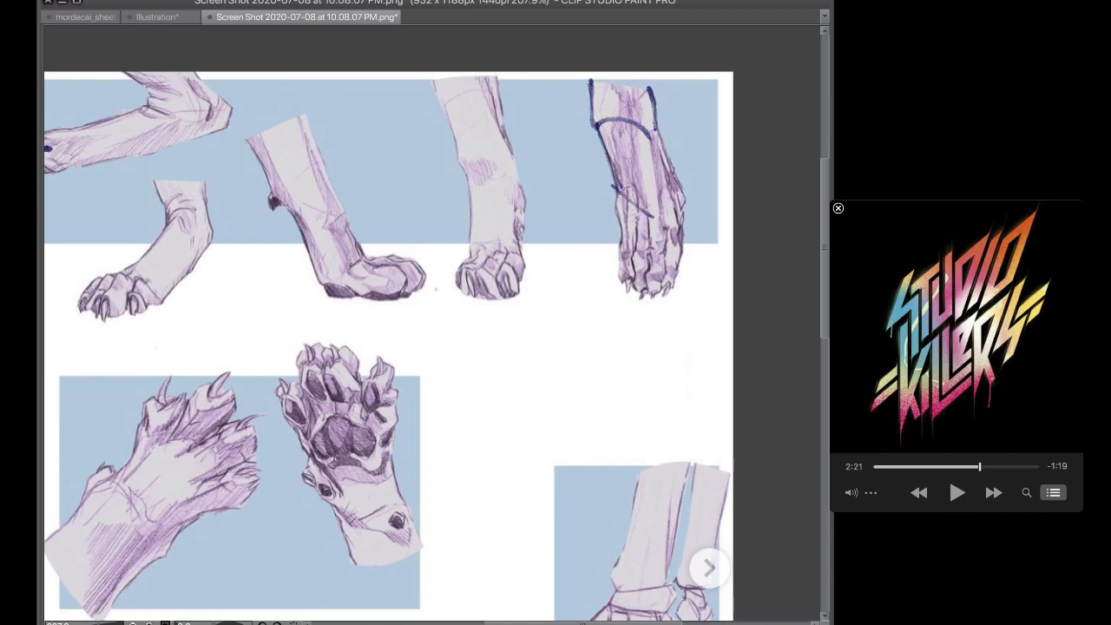
pyautogui.moveTo(618, 184); pyautogui.dragTo(675, 190)
pyautogui.moveTo(649, 120); pyautogui.dragTo(659, 211)
pyautogui.moveTo(635, 132); pyautogui.dragTo(643, 219)
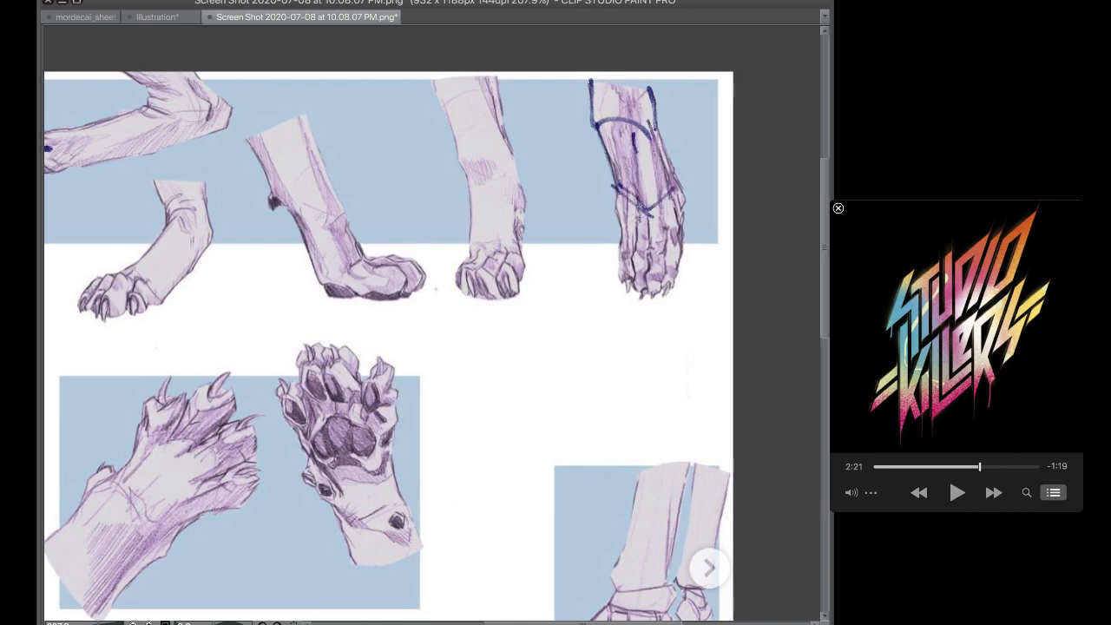
pyautogui.press('super+z')
pyautogui.moveTo(635, 133)
pyautogui.mouseDown()
pyautogui.moveTo(629, 160)
pyautogui.moveTo(628, 147)
pyautogui.moveTo(631, 209)
pyautogui.moveTo(618, 147)
pyautogui.moveTo(651, 233)
pyautogui.moveTo(648, 259)
pyautogui.moveTo(635, 254)
pyautogui.moveTo(667, 261)
pyautogui.mouseUp()
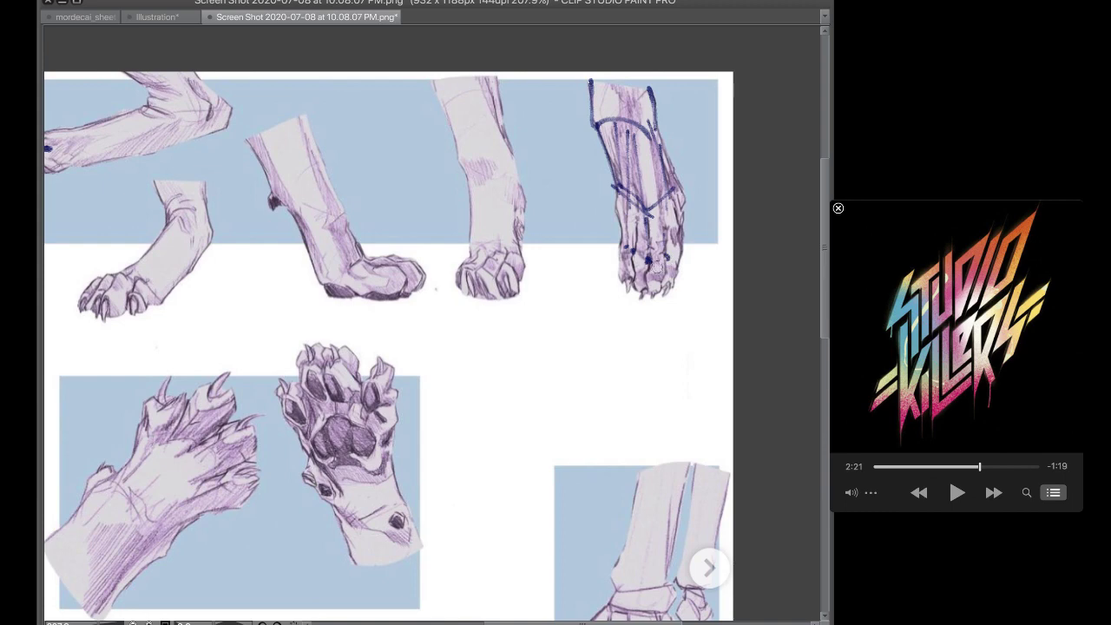
pyautogui.moveTo(652, 209); pyautogui.dragTo(653, 291)
pyautogui.moveTo(655, 219)
pyautogui.mouseDown()
pyautogui.moveTo(643, 248)
pyautogui.moveTo(631, 222)
pyautogui.moveTo(629, 280)
pyautogui.mouseUp()
pyautogui.moveTo(623, 208); pyautogui.dragTo(625, 259)
pyautogui.moveTo(672, 227); pyautogui.dragTo(671, 267)
# Undo all the blue construction lines drawn on the far-right leg reference
pyautogui.press('super+z')
pyautogui.press('super+z')
pyautogui.press('super+z')
pyautogui.press('super+z')
pyautogui.press('super+z')
pyautogui.press('super+z')
pyautogui.press('super+z')
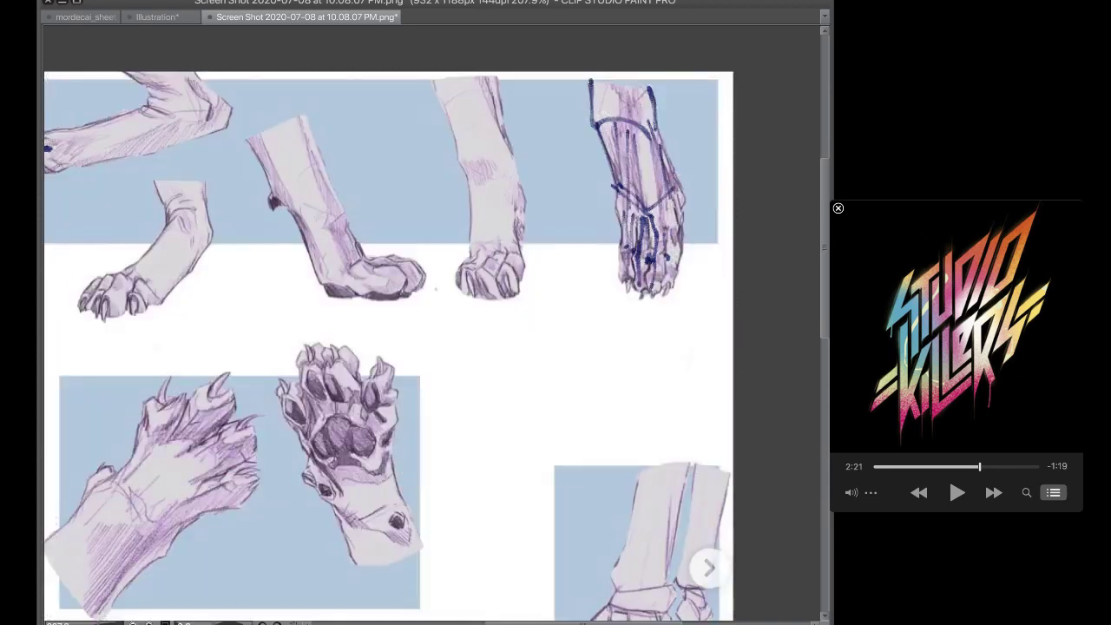
pyautogui.hotkey('ctrl', 'z')
pyautogui.hotkey('ctrl', 'z')
pyautogui.hotkey('ctrl', 'z')
pyautogui.hotkey('ctrl', 'z')
pyautogui.hotkey('ctrl', 'z')
pyautogui.hotkey('ctrl', 'z')
pyautogui.hotkey('ctrl', 'z')
pyautogui.hotkey('ctrl', 'z')
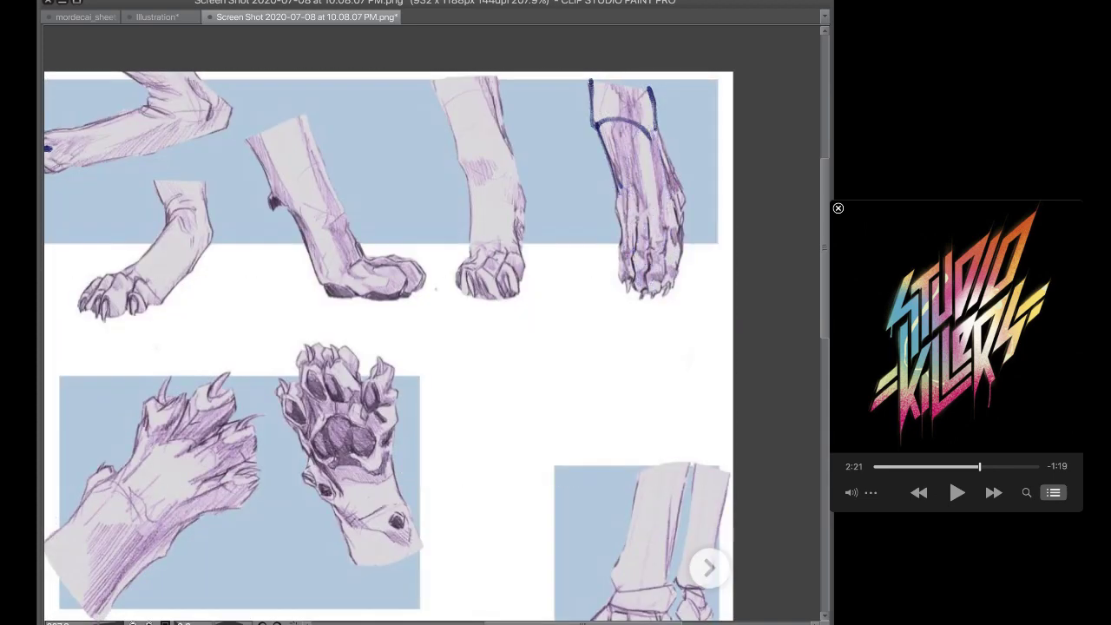
pyautogui.hotkey('ctrl', 'z')
pyautogui.hotkey('ctrl', 'z')
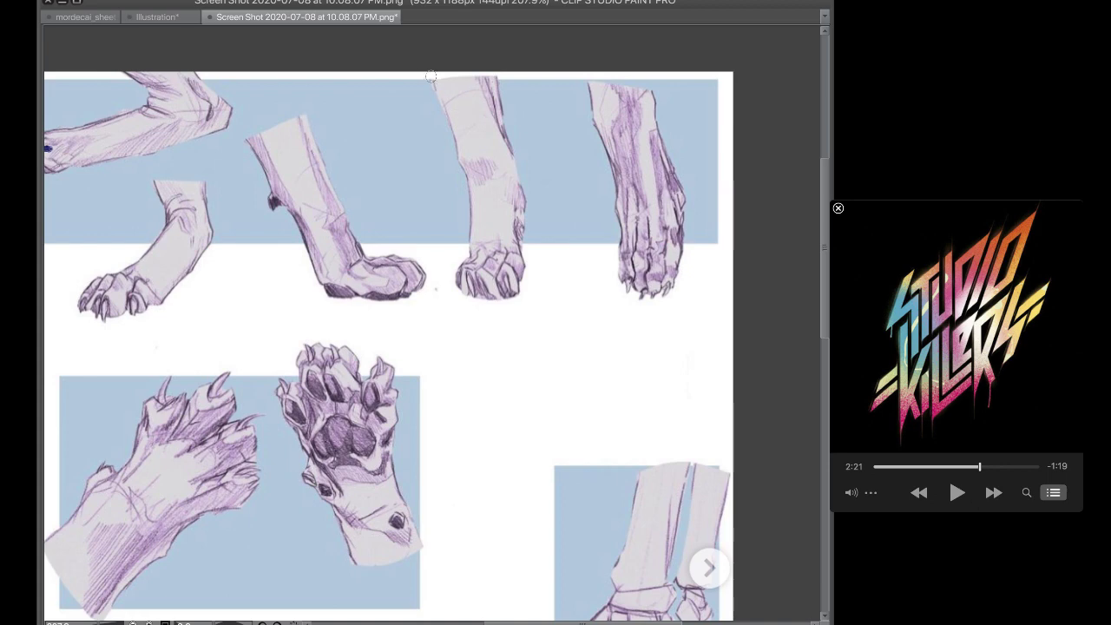
# Try to outline the third foreleg's upper section with a notched wrist edge, and undo the strokes
pyautogui.moveTo(432, 76); pyautogui.dragTo(451, 164)
pyautogui.moveTo(444, 115); pyautogui.dragTo(469, 163)
pyautogui.hotkey('ctrl', 'z')
pyautogui.hotkey('ctrl', 'z')
pyautogui.moveTo(439, 84)
pyautogui.mouseDown()
pyautogui.moveTo(458, 160)
pyautogui.moveTo(486, 151)
pyautogui.moveTo(500, 126)
pyautogui.moveTo(480, 76)
pyautogui.mouseUp()
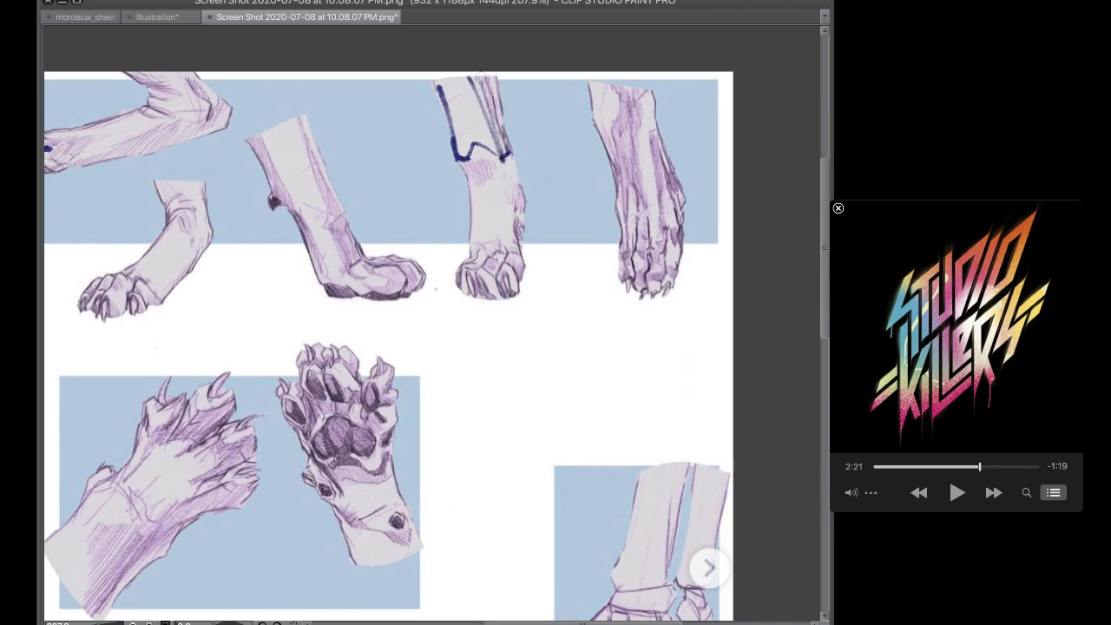
pyautogui.hotkey('ctrl', 'z')
pyautogui.hotkey('ctrl', 'z')
pyautogui.hotkey('ctrl', 'z')
pyautogui.hotkey('ctrl', 'z')
pyautogui.hotkey('ctrl', 'z')
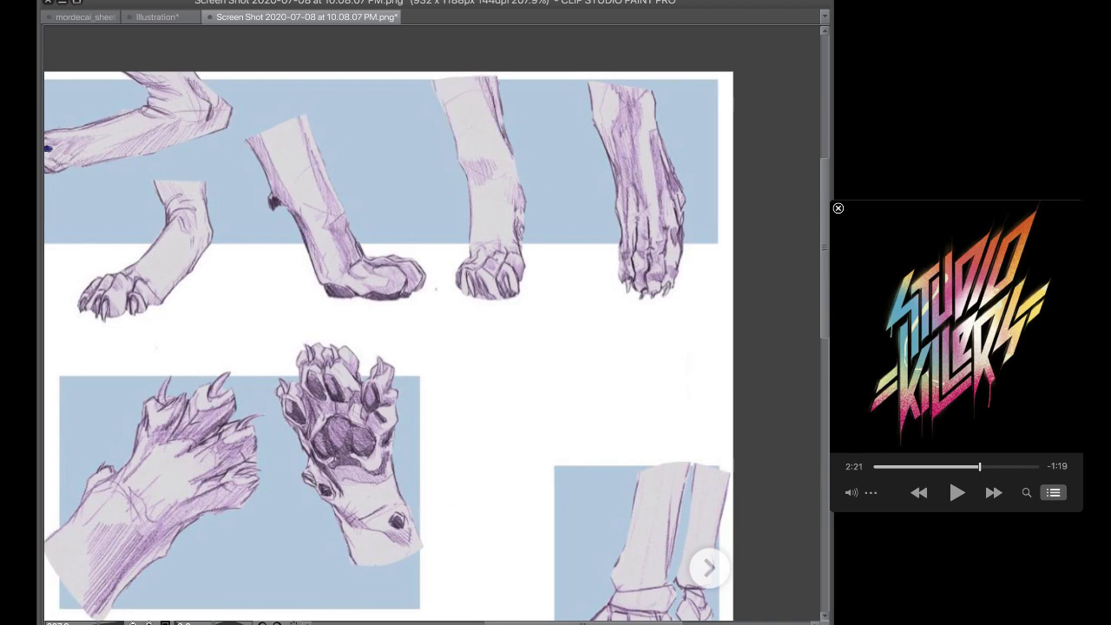
# Try to block in the third foreleg's upper section with a straight wrist line and extra edge lines, and undo the strokes
pyautogui.moveTo(438, 79)
pyautogui.mouseDown()
pyautogui.moveTo(459, 158)
pyautogui.moveTo(508, 165)
pyautogui.mouseUp()
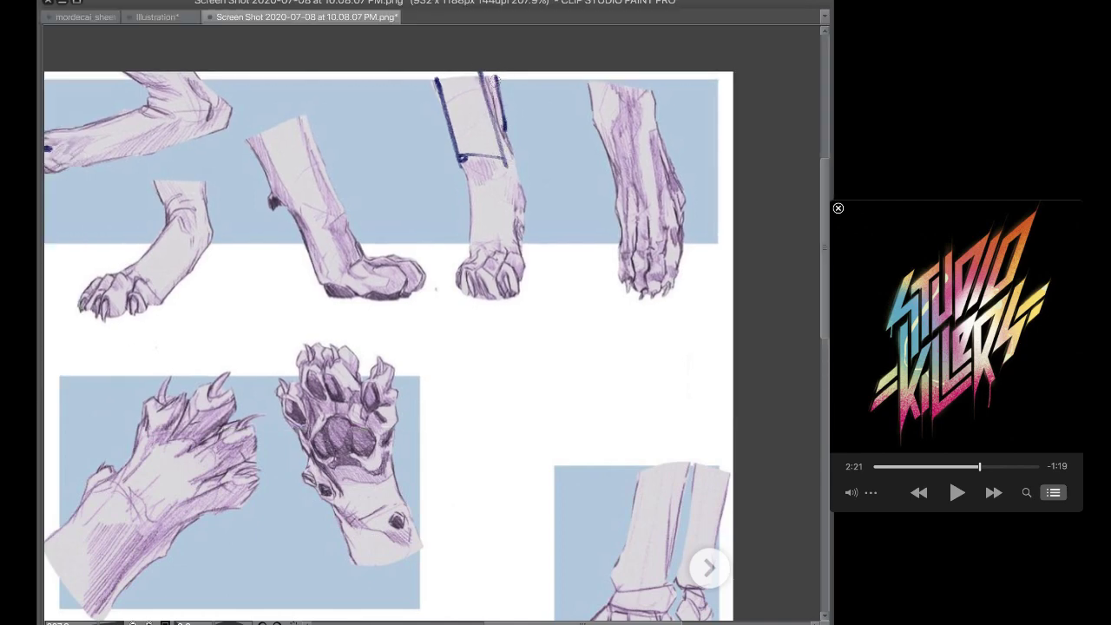
pyautogui.moveTo(494, 73); pyautogui.dragTo(506, 152)
pyautogui.moveTo(490, 105); pyautogui.dragTo(519, 179)
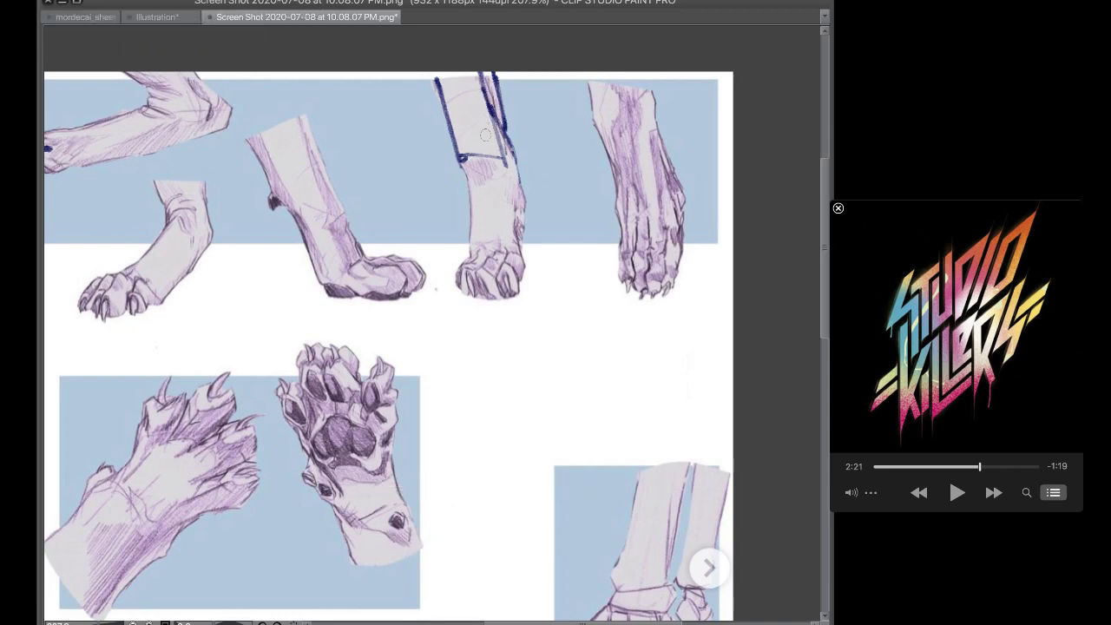
pyautogui.press('super+z')
pyautogui.press('super+z')
pyautogui.moveTo(504, 122); pyautogui.dragTo(520, 172)
pyautogui.press('super+z')
pyautogui.moveTo(494, 110); pyautogui.dragTo(510, 149)
pyautogui.press('super+z')
pyautogui.press('super+z')
pyautogui.press('super+z')
pyautogui.hotkey('ctrl', 'z')
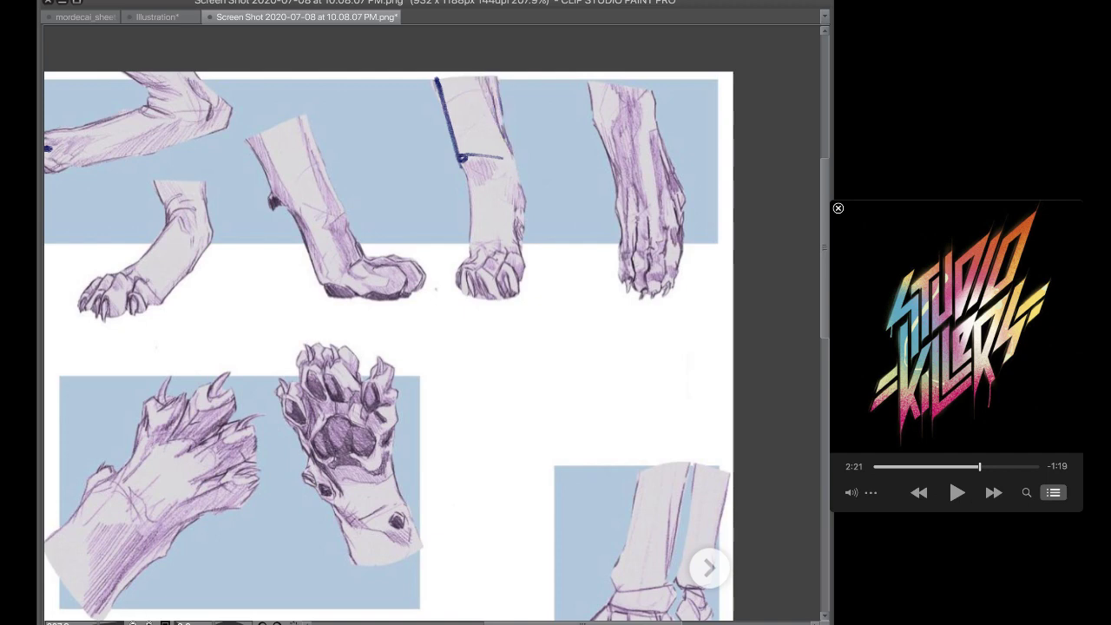
pyautogui.hotkey('ctrl', 'z')
pyautogui.hotkey('ctrl', 'z')
pyautogui.press('super+z')
# Trace the front edge of the third foreleg's upper section and the back edge down past the wrist
pyautogui.moveTo(438, 81); pyautogui.dragTo(459, 158)
pyautogui.press('super+z')
pyautogui.moveTo(470, 192); pyautogui.dragTo(473, 218)
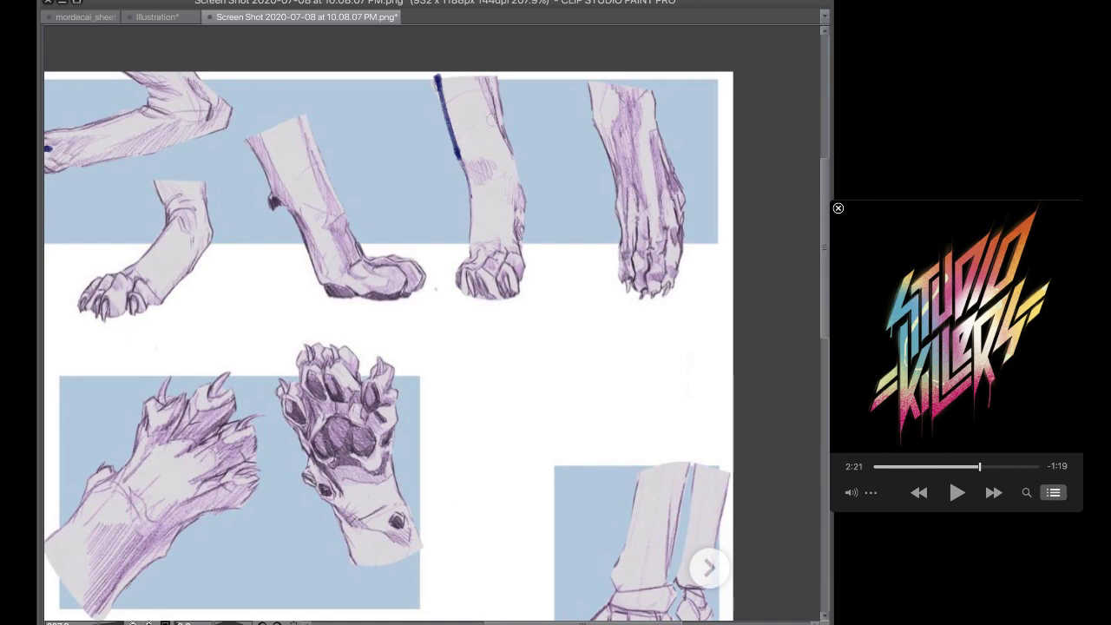
pyautogui.moveTo(496, 120); pyautogui.dragTo(527, 201)
pyautogui.press('super+z')
pyautogui.moveTo(513, 156); pyautogui.dragTo(525, 221)
pyautogui.press('super+z')
pyautogui.moveTo(508, 152); pyautogui.dragTo(521, 227)
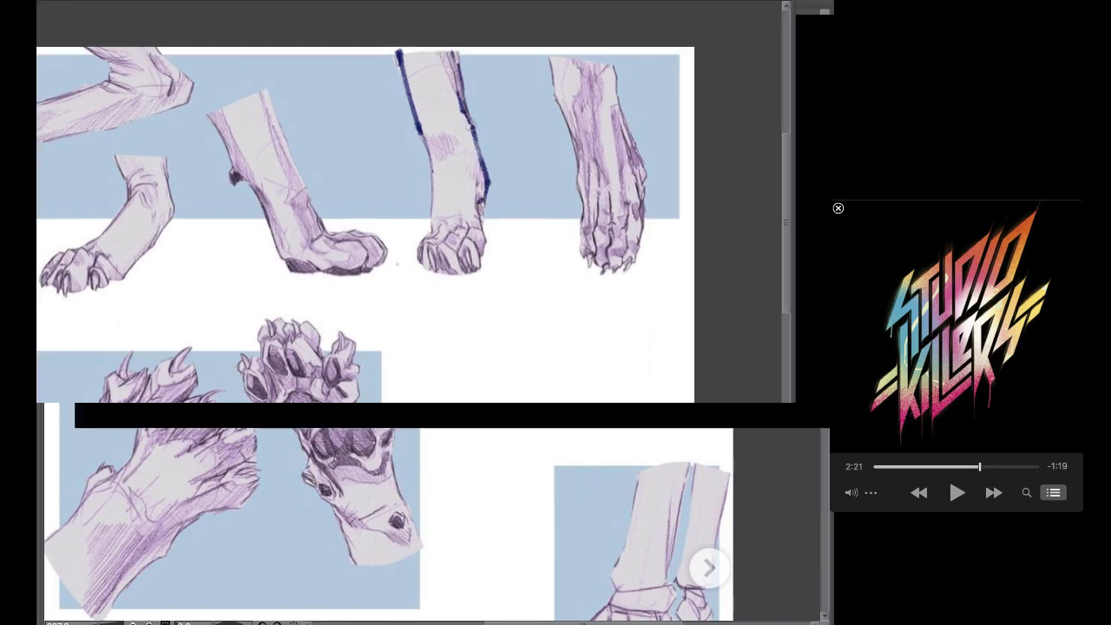
# Complete both side contours of the third foreleg down to the top of its paw
pyautogui.moveTo(499, 75)
pyautogui.mouseDown()
pyautogui.moveTo(511, 154)
pyautogui.moveTo(469, 195)
pyautogui.moveTo(459, 160)
pyautogui.moveTo(467, 243)
pyautogui.mouseUp()
pyautogui.moveTo(477, 184); pyautogui.dragTo(478, 244)
pyautogui.moveTo(487, 185)
pyautogui.mouseDown()
pyautogui.moveTo(508, 234)
pyautogui.moveTo(467, 234)
pyautogui.moveTo(469, 213)
pyautogui.moveTo(471, 250)
pyautogui.moveTo(454, 286)
pyautogui.mouseUp()
pyautogui.press('super+z')
pyautogui.press('super+z')
pyautogui.press('super+z')
pyautogui.press('super+z')
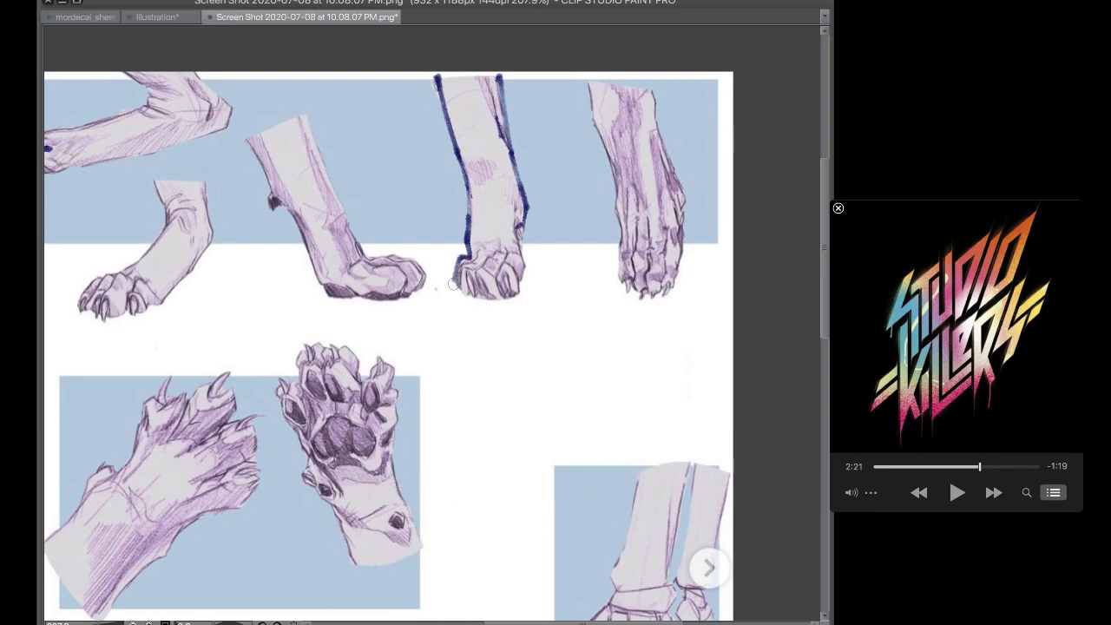
pyautogui.hotkey('ctrl', 'z')
# Trace the rounded toes and outer contour of the third foreleg's paw
pyautogui.moveTo(469, 257)
pyautogui.mouseDown()
pyautogui.moveTo(466, 293)
pyautogui.moveTo(504, 290)
pyautogui.mouseUp()
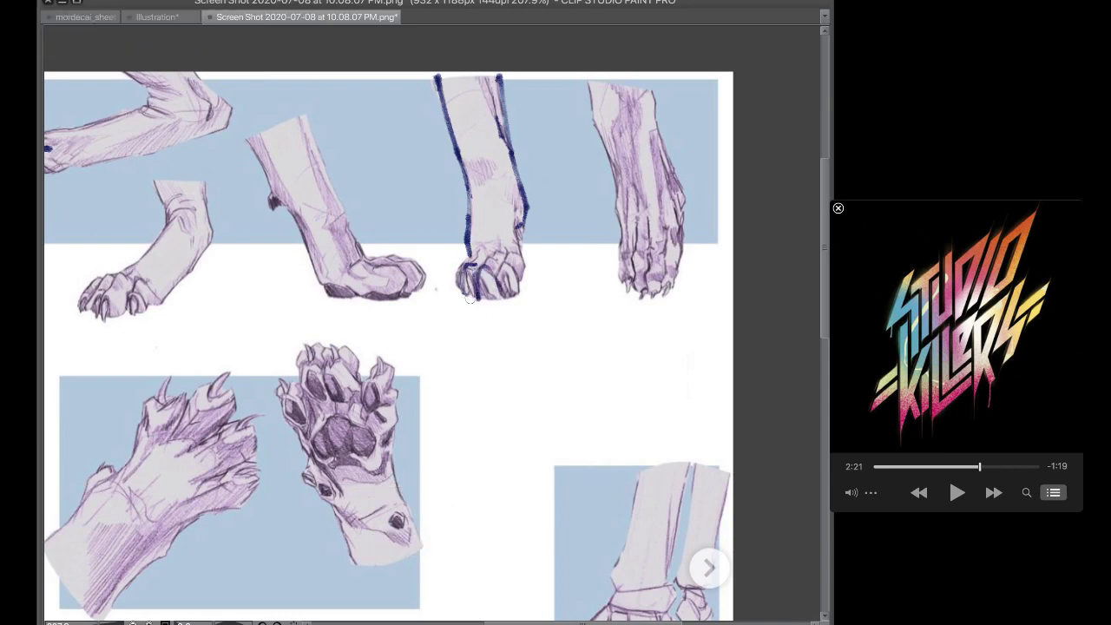
pyautogui.moveTo(470, 257)
pyautogui.mouseDown()
pyautogui.moveTo(514, 272)
pyautogui.moveTo(523, 301)
pyautogui.mouseUp()
pyautogui.moveTo(524, 223); pyautogui.dragTo(521, 271)
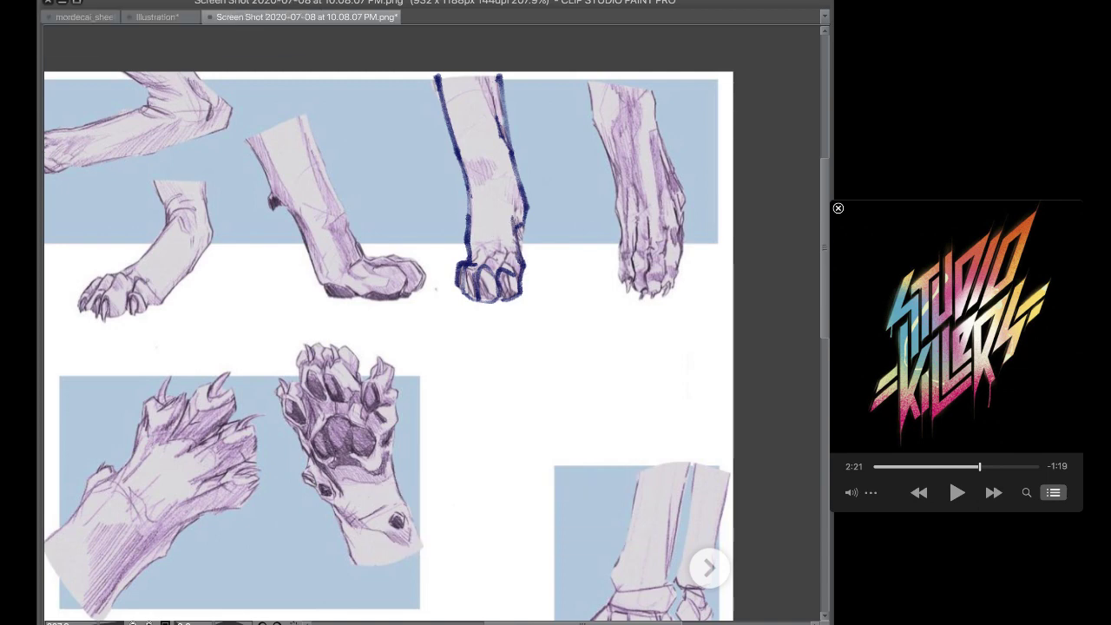
# Hide the reference picture and reinforce the traced foreleg's contours, adding a line across the top of its toes
pyautogui.click(851, 539)
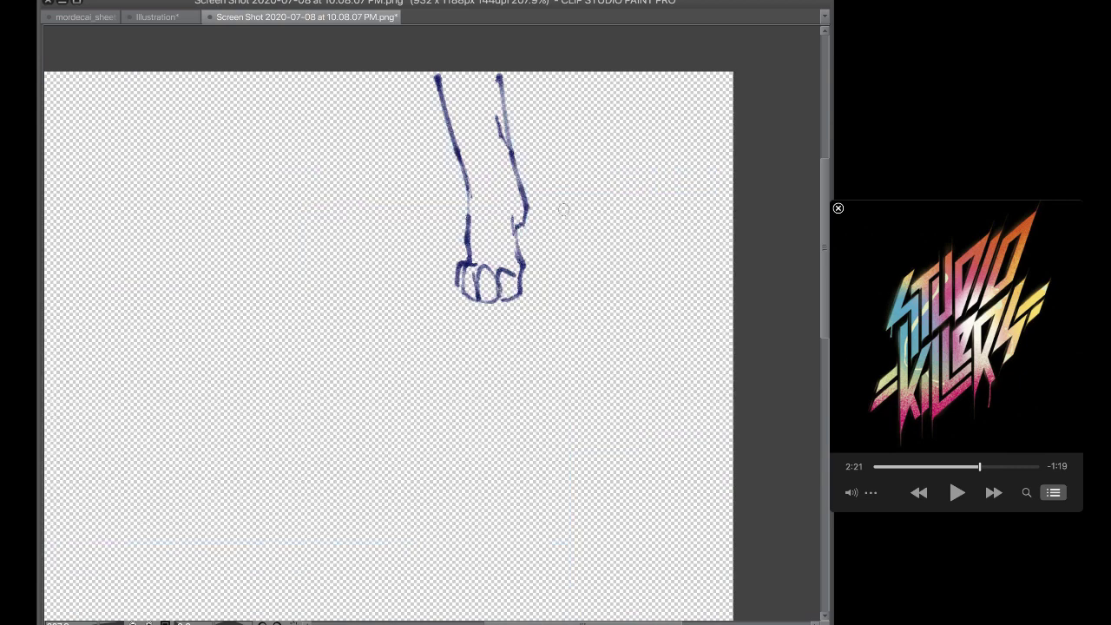
pyautogui.moveTo(462, 164)
pyautogui.mouseDown()
pyautogui.moveTo(460, 267)
pyautogui.moveTo(531, 272)
pyautogui.mouseUp()
pyautogui.moveTo(457, 283); pyautogui.dragTo(514, 285)
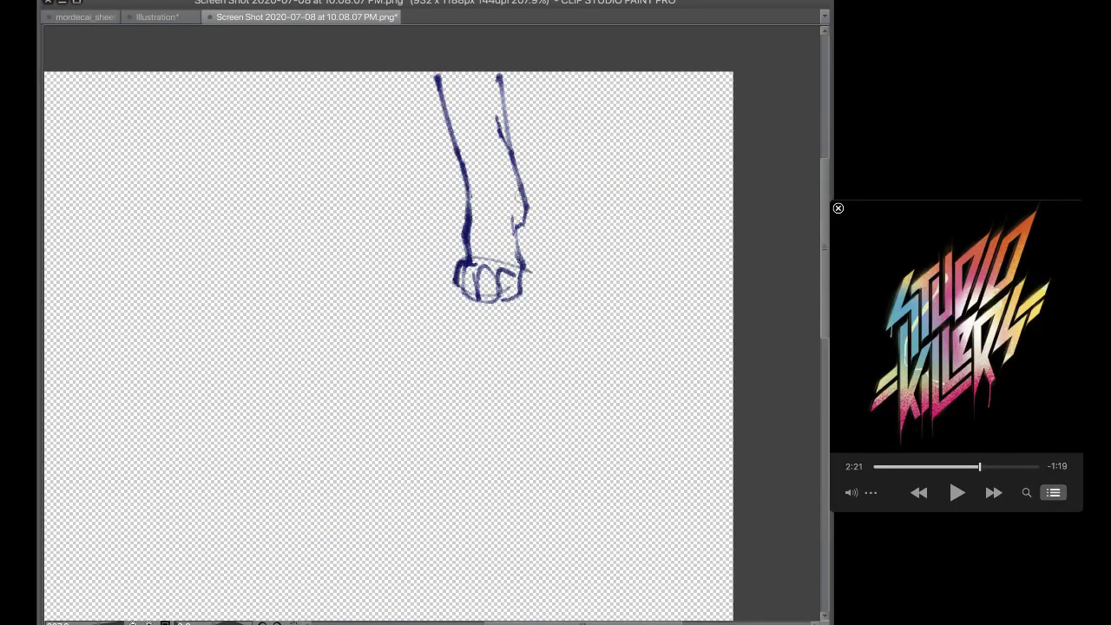
pyautogui.moveTo(505, 146); pyautogui.dragTo(533, 219)
pyautogui.hotkey('ctrl', 'z')
pyautogui.moveTo(328, 83); pyautogui.dragTo(382, 149)
pyautogui.moveTo(387, 80); pyautogui.dragTo(388, 143)
pyautogui.moveTo(329, 90)
pyautogui.mouseDown()
pyautogui.moveTo(348, 204)
pyautogui.moveTo(318, 262)
pyautogui.mouseUp()
pyautogui.hotkey('ctrl', 'z')
pyautogui.hotkey('ctrl', 'z')
pyautogui.hotkey('ctrl', 'z')
pyautogui.hotkey('ctrl', 'z')
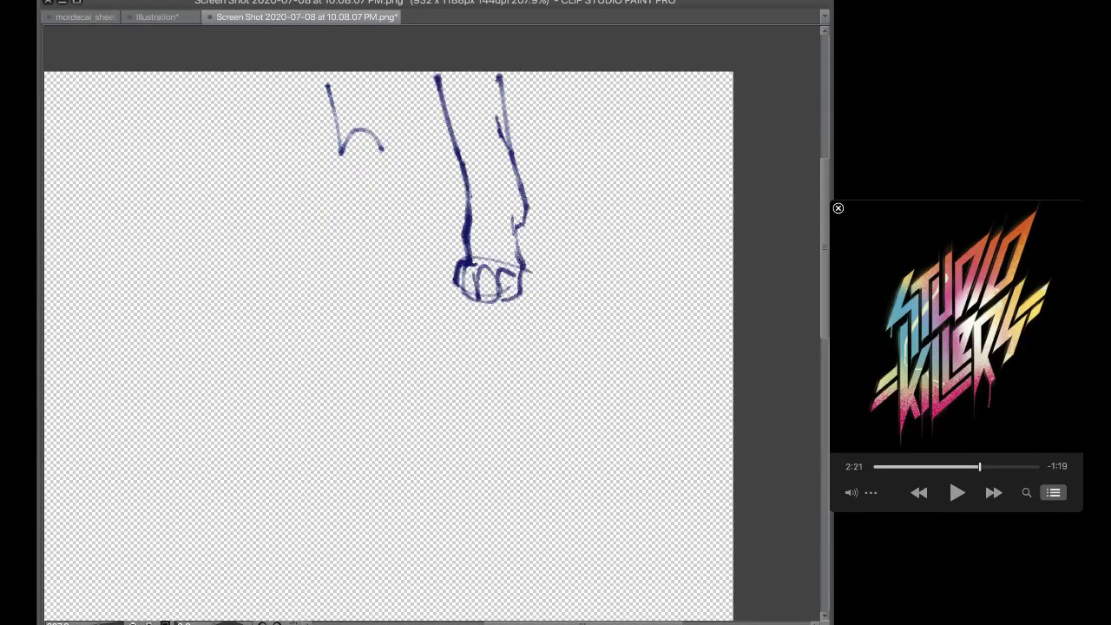
# Sketch a second foreleg beside the traced one, with a curved wrist break, lower leg and blocky paw with toes
pyautogui.moveTo(320, 106); pyautogui.dragTo(380, 162)
pyautogui.moveTo(369, 91); pyautogui.dragTo(376, 144)
pyautogui.moveTo(320, 111); pyautogui.dragTo(348, 205)
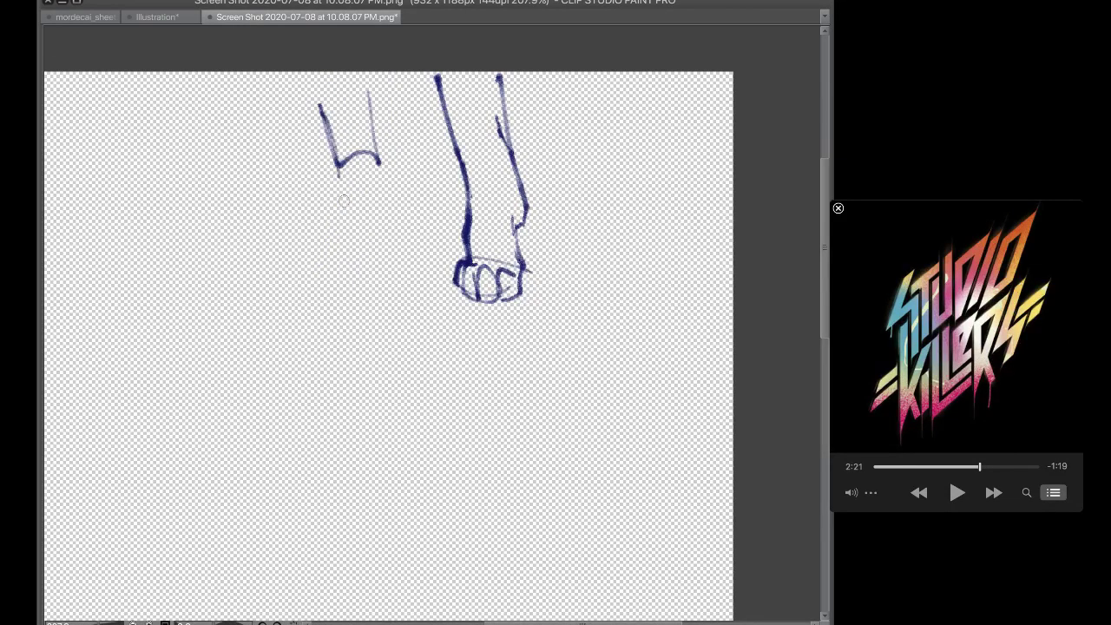
pyautogui.moveTo(335, 167)
pyautogui.mouseDown()
pyautogui.moveTo(348, 205)
pyautogui.moveTo(323, 285)
pyautogui.moveTo(385, 283)
pyautogui.moveTo(389, 300)
pyautogui.mouseUp()
pyautogui.moveTo(354, 267)
pyautogui.mouseDown()
pyautogui.moveTo(353, 304)
pyautogui.moveTo(379, 302)
pyautogui.mouseUp()
pyautogui.moveTo(383, 302)
pyautogui.mouseDown()
pyautogui.moveTo(400, 248)
pyautogui.moveTo(388, 187)
pyautogui.mouseUp()
pyautogui.moveTo(389, 106); pyautogui.dragTo(399, 231)
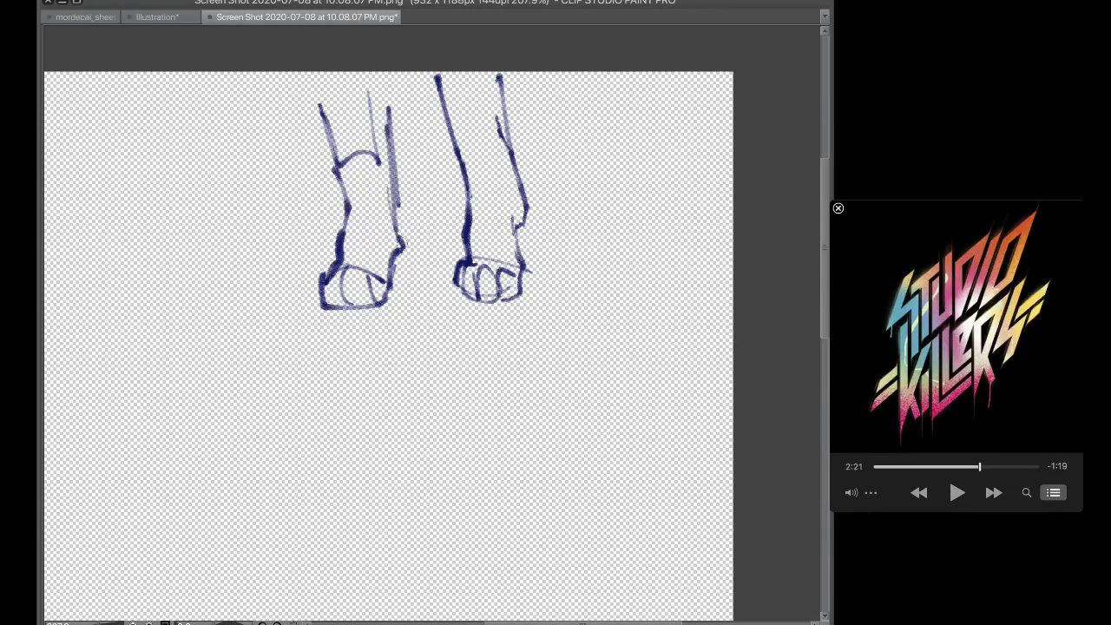
# Redraw the second foreleg's outer back edge as two lines converging above the paw, and touch up its contours
pyautogui.press('super+z')
pyautogui.press('super+z')
pyautogui.moveTo(392, 112); pyautogui.dragTo(401, 229)
pyautogui.moveTo(382, 179); pyautogui.dragTo(401, 239)
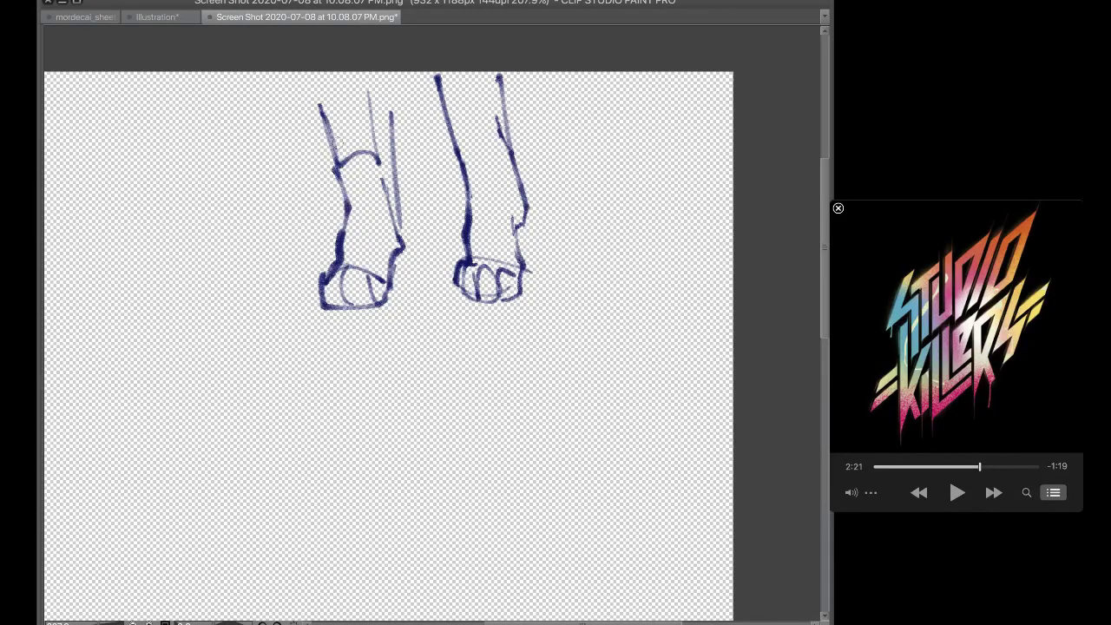
pyautogui.moveTo(330, 130); pyautogui.dragTo(349, 215)
pyautogui.moveTo(389, 247); pyautogui.dragTo(390, 280)
pyautogui.moveTo(343, 93)
pyautogui.mouseDown()
pyautogui.moveTo(384, 226)
pyautogui.moveTo(394, 220)
pyautogui.mouseUp()
pyautogui.press('super+z')
pyautogui.press('super+z')
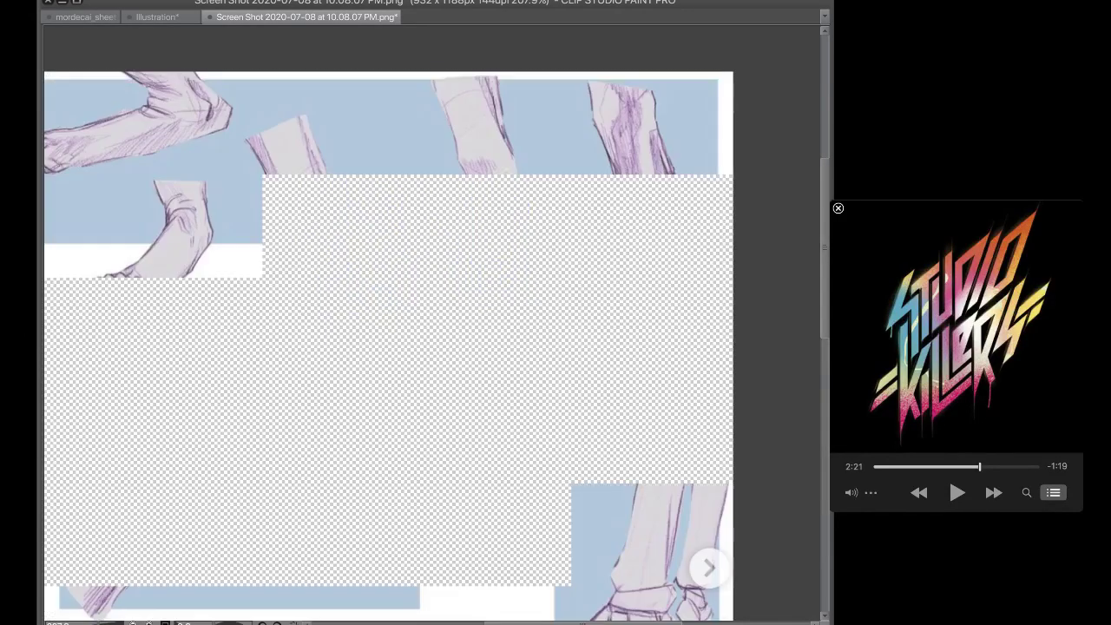
# Show the reference picture again without the foreleg sketches and view the whole sheet of paw studies
pyautogui.click(48, 149)
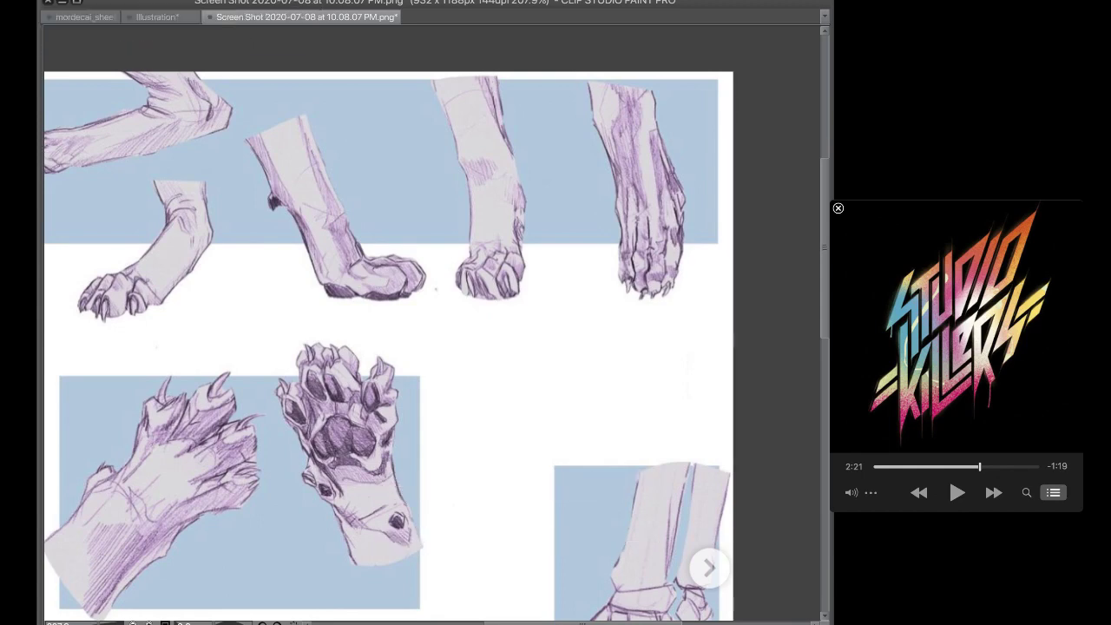
pyautogui.scroll(-10, 167, 263)
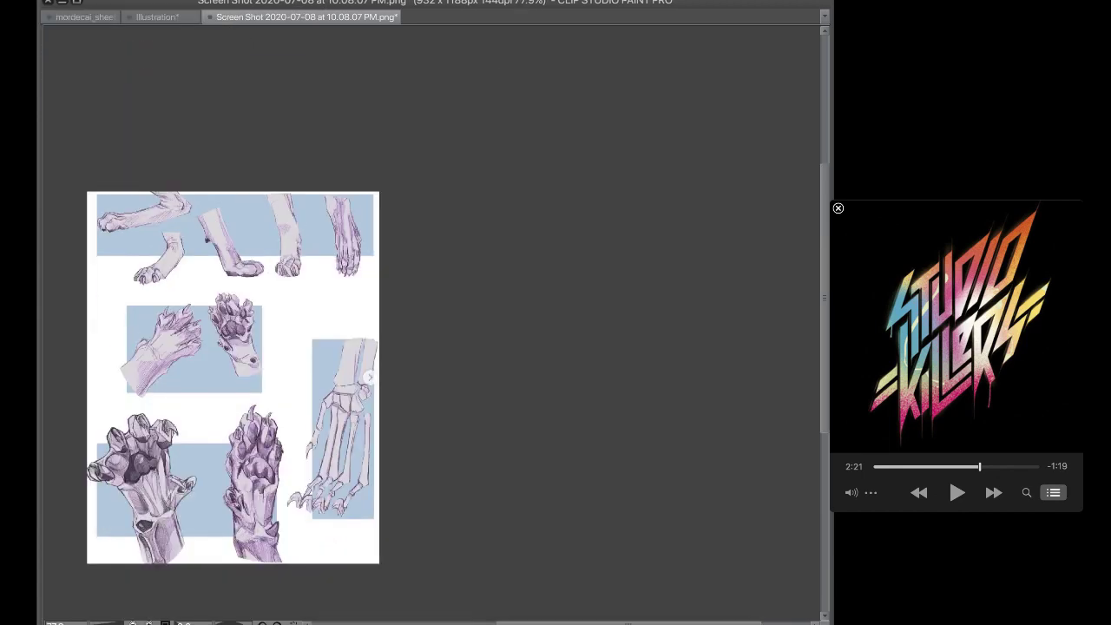
pyautogui.scroll(-2, 228, 368)
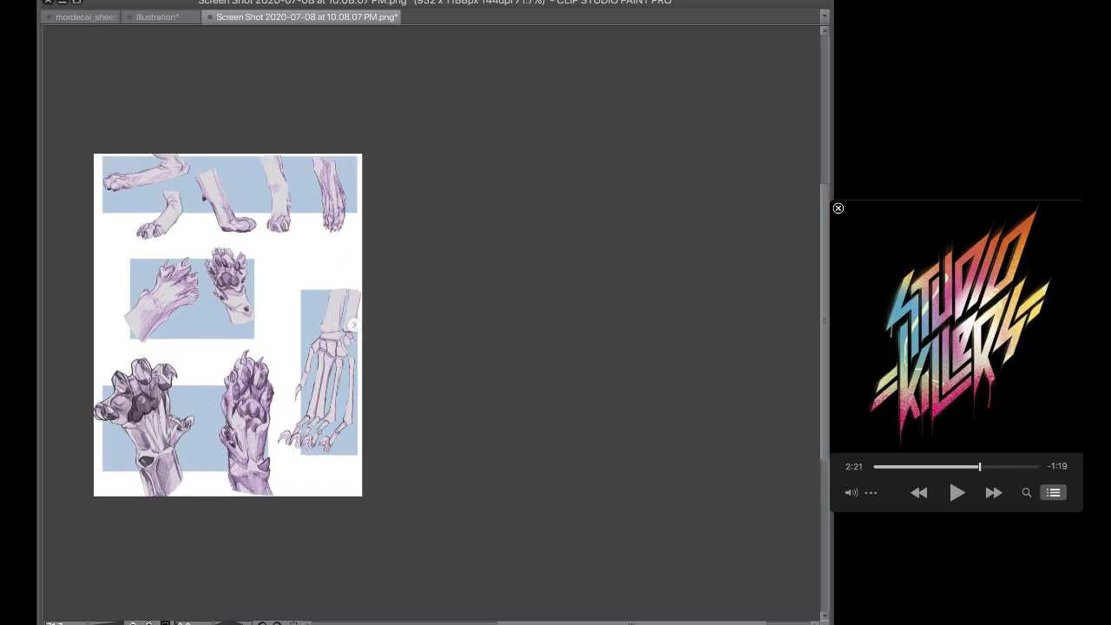
pyautogui.scroll(2, 126, 388)
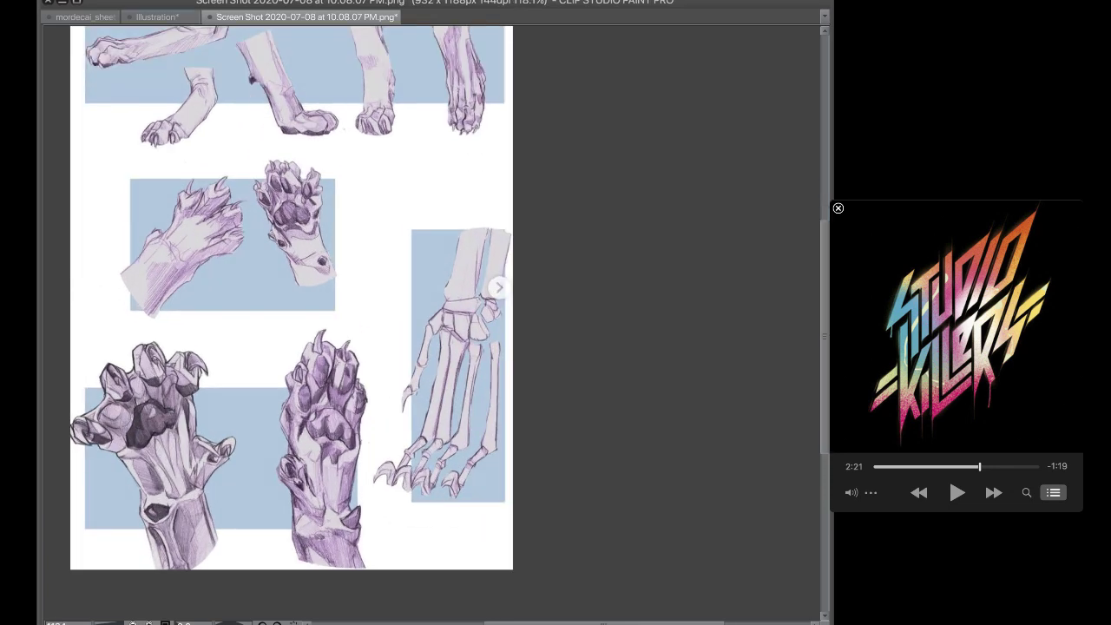
# Switch to the Illustration canvas and remove the large paw sketch beside the paw photos
pyautogui.click(158, 17)
pyautogui.press('Tab')
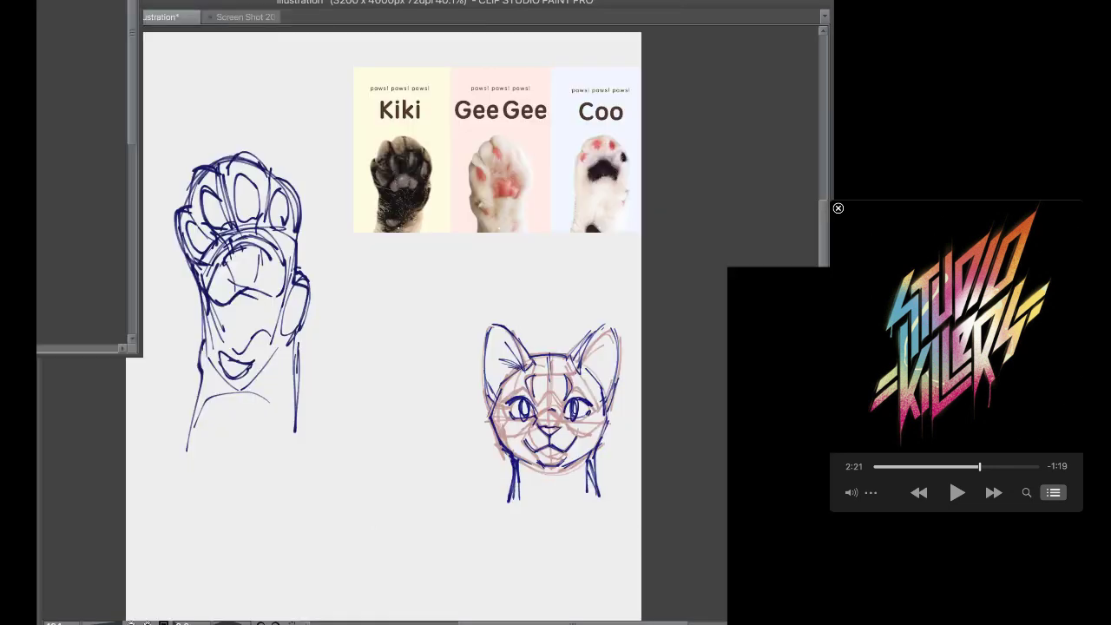
pyautogui.press('Tab')
pyautogui.moveTo(213, 165)
pyautogui.mouseDown()
pyautogui.moveTo(193, 226)
pyautogui.moveTo(243, 426)
pyautogui.mouseUp()
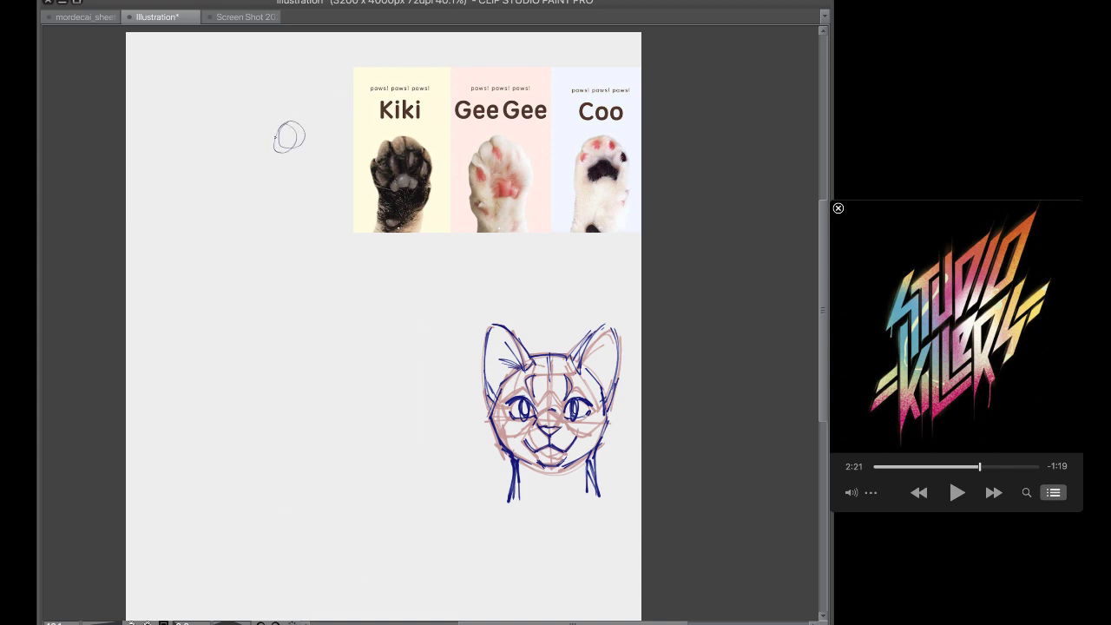
# Sketch a simplified hind-leg skeleton in the cleared area, from a round hip joint through knee and hock to the foot
pyautogui.moveTo(276, 126); pyautogui.dragTo(245, 219)
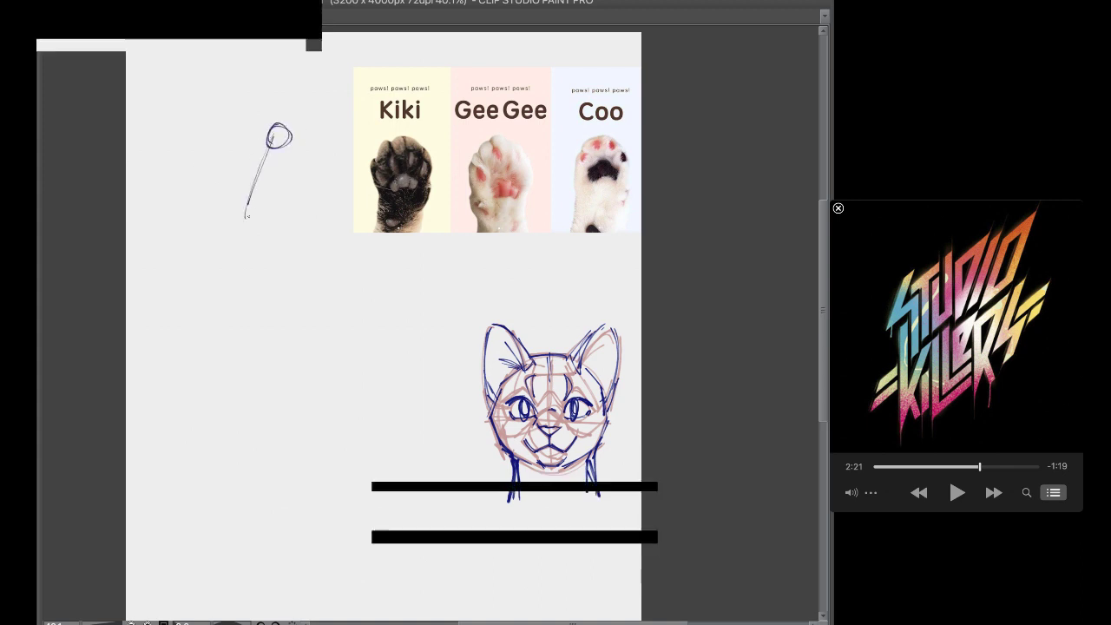
pyautogui.moveTo(275, 139); pyautogui.dragTo(248, 219)
pyautogui.moveTo(290, 144)
pyautogui.mouseDown()
pyautogui.moveTo(249, 243)
pyautogui.moveTo(319, 256)
pyautogui.mouseUp()
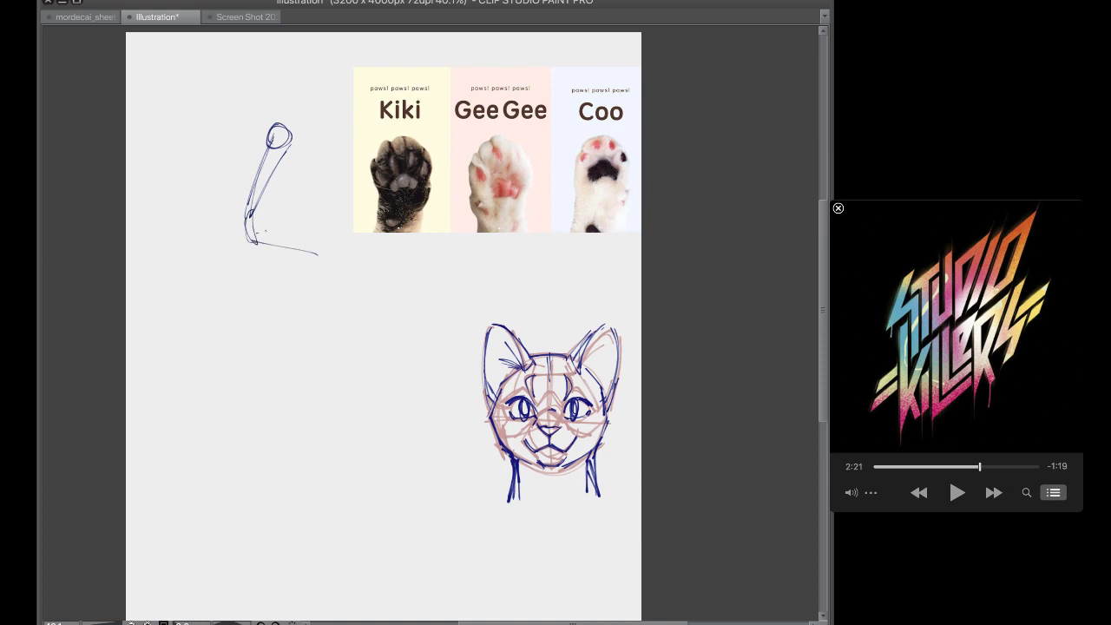
pyautogui.moveTo(254, 234); pyautogui.dragTo(320, 252)
pyautogui.moveTo(250, 237)
pyautogui.mouseDown()
pyautogui.moveTo(320, 256)
pyautogui.moveTo(332, 250)
pyautogui.moveTo(300, 316)
pyautogui.mouseUp()
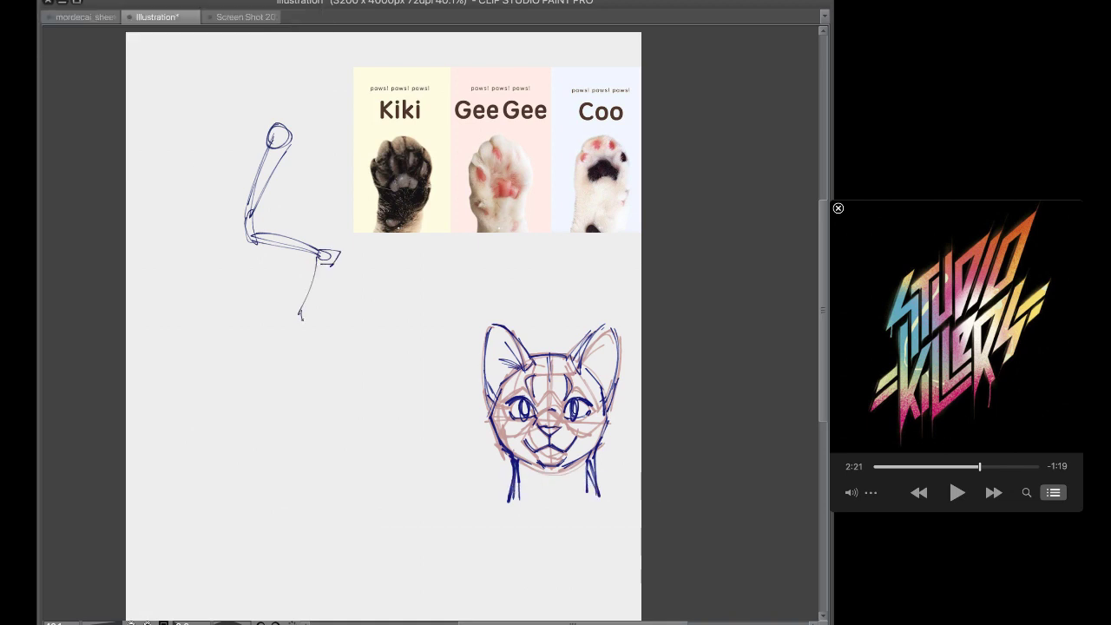
pyautogui.moveTo(332, 260)
pyautogui.mouseDown()
pyautogui.moveTo(304, 320)
pyautogui.moveTo(261, 336)
pyautogui.moveTo(300, 323)
pyautogui.moveTo(289, 328)
pyautogui.mouseUp()
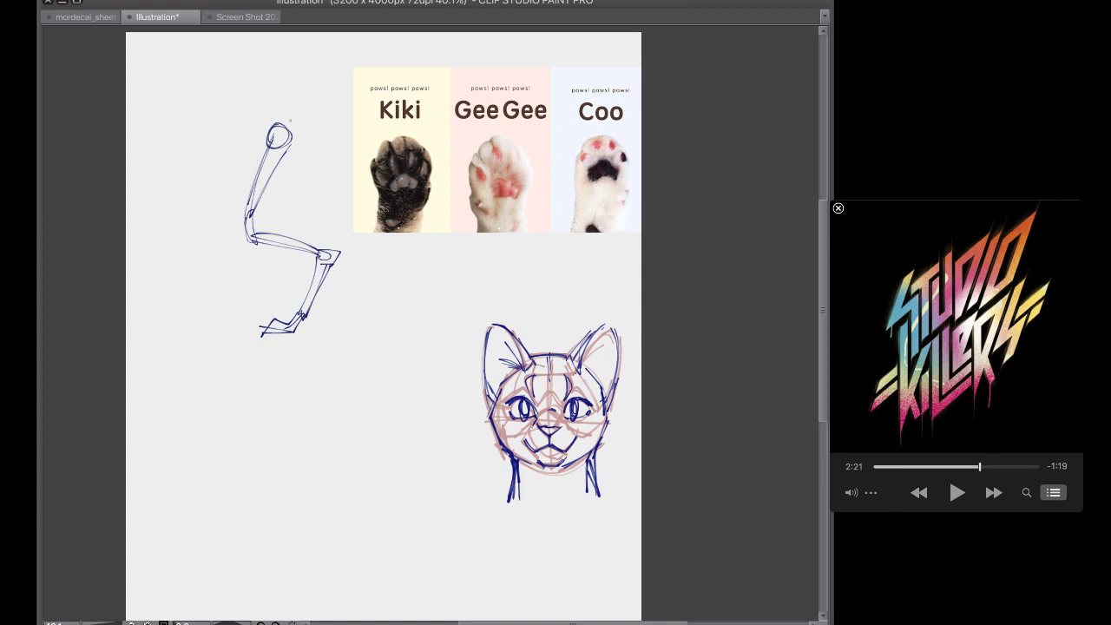
# Draw an angular pelvis shape around the hip joint and a heavy block at the knee
pyautogui.moveTo(268, 119)
pyautogui.mouseDown()
pyautogui.moveTo(318, 143)
pyautogui.moveTo(310, 136)
pyautogui.moveTo(298, 155)
pyautogui.moveTo(313, 136)
pyautogui.moveTo(290, 106)
pyautogui.moveTo(246, 120)
pyautogui.moveTo(257, 155)
pyautogui.moveTo(259, 238)
pyautogui.mouseUp()
pyautogui.press('super+z')
pyautogui.press('super+z')
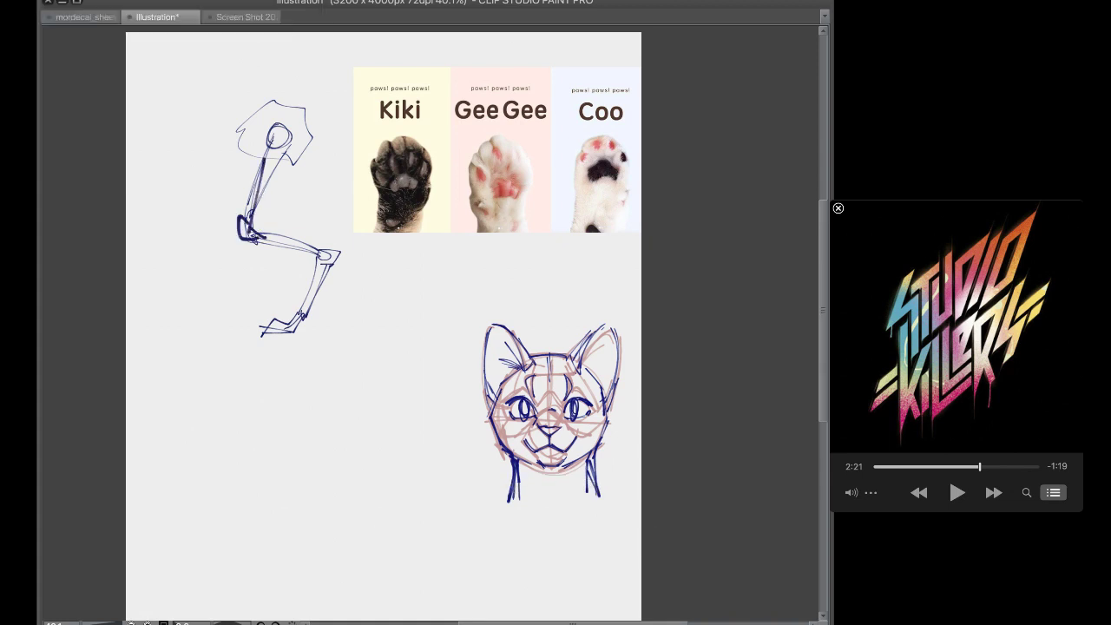
# Outline the thigh's muscle mass around the bones, with a front line to the knee and a bulging rear contour
pyautogui.moveTo(239, 132); pyautogui.dragTo(234, 235)
pyautogui.moveTo(243, 151)
pyautogui.mouseDown()
pyautogui.moveTo(235, 236)
pyautogui.moveTo(269, 247)
pyautogui.mouseUp()
pyautogui.moveTo(265, 244)
pyautogui.mouseDown()
pyautogui.moveTo(333, 158)
pyautogui.moveTo(318, 170)
pyautogui.mouseUp()
pyautogui.moveTo(310, 118); pyautogui.dragTo(302, 200)
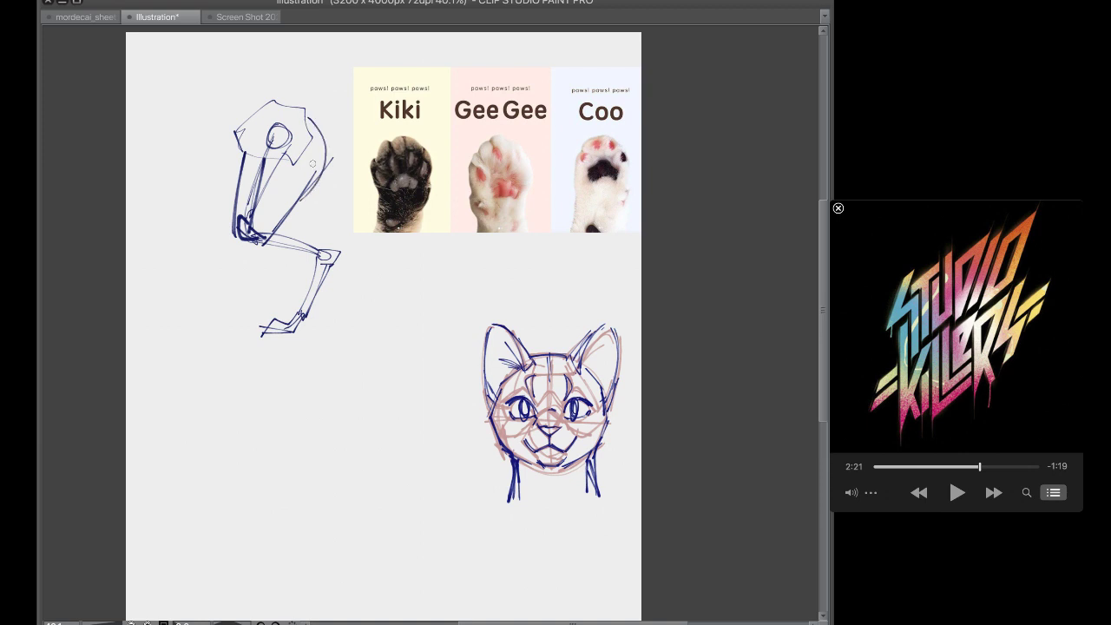
# Rework the thigh's rear contour on the hind-leg sketch, trying out a bulging calf curve behind the knee
pyautogui.moveTo(323, 148)
pyautogui.mouseDown()
pyautogui.moveTo(258, 219)
pyautogui.moveTo(259, 235)
pyautogui.mouseUp()
pyautogui.moveTo(316, 139)
pyautogui.mouseDown()
pyautogui.moveTo(280, 151)
pyautogui.moveTo(258, 220)
pyautogui.mouseUp()
pyautogui.hotkey('ctrl', 'z')
pyautogui.hotkey('ctrl', 'z')
pyautogui.hotkey('ctrl', 'z')
pyautogui.moveTo(324, 127)
pyautogui.mouseDown()
pyautogui.moveTo(291, 202)
pyautogui.moveTo(315, 249)
pyautogui.mouseUp()
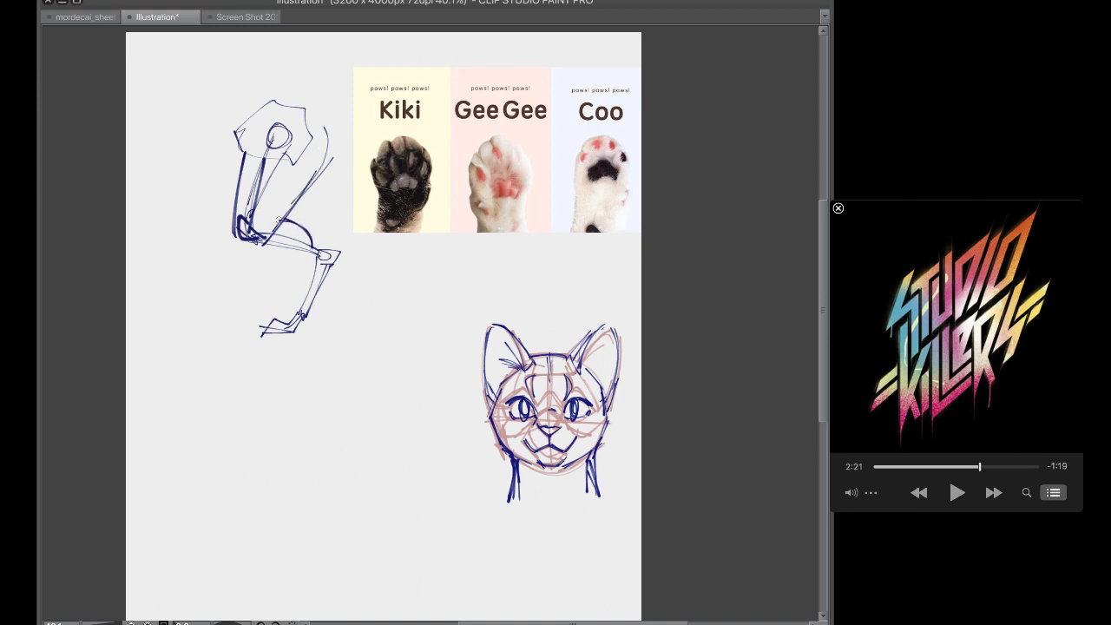
pyautogui.hotkey('ctrl', 'z')
# Outline the flesh of the lower leg around the bones, from the knee and calf past the hock to the foot
pyautogui.moveTo(292, 210); pyautogui.dragTo(322, 251)
pyautogui.moveTo(247, 239)
pyautogui.mouseDown()
pyautogui.moveTo(342, 259)
pyautogui.moveTo(310, 321)
pyautogui.mouseUp()
pyautogui.moveTo(314, 268)
pyautogui.mouseDown()
pyautogui.moveTo(299, 304)
pyautogui.moveTo(276, 314)
pyautogui.moveTo(304, 327)
pyautogui.mouseUp()
pyautogui.moveTo(314, 306); pyautogui.dragTo(297, 332)
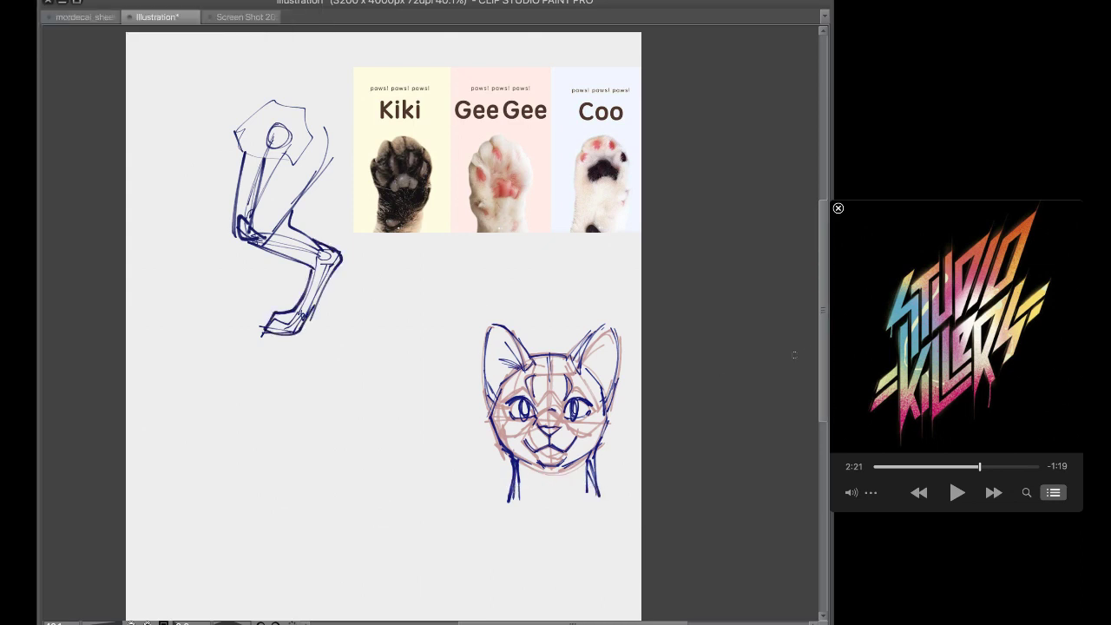
# Extend the leg into hindquarters with a pointed skin fold before the thigh, belly line, back, rump, tail base and torso edge
pyautogui.moveTo(233, 212)
pyautogui.mouseDown()
pyautogui.moveTo(199, 158)
pyautogui.moveTo(252, 140)
pyautogui.mouseUp()
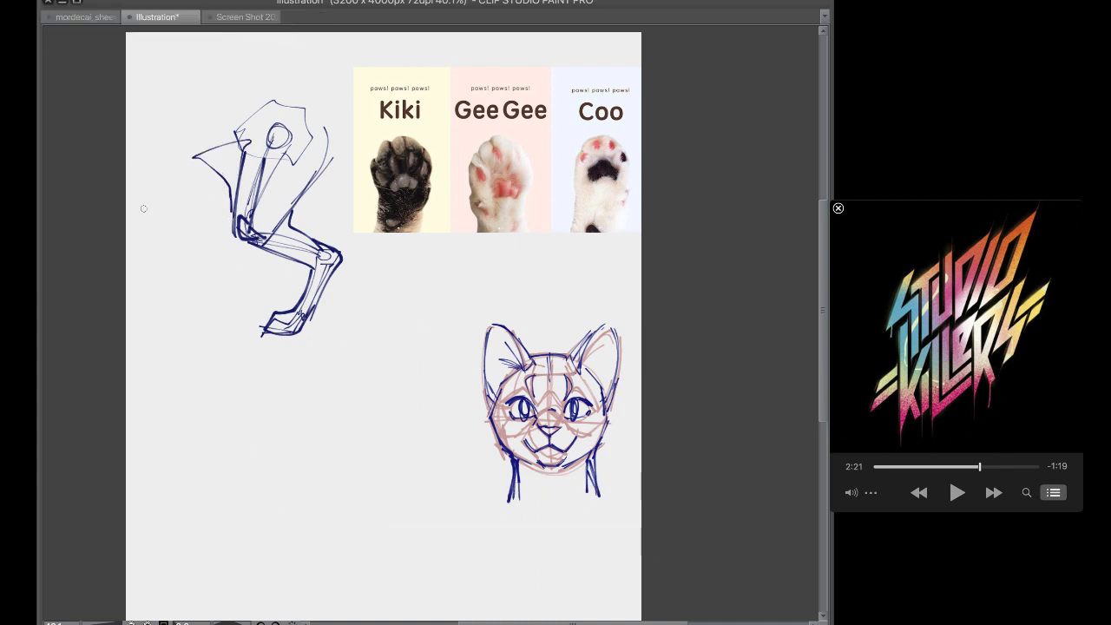
pyautogui.moveTo(141, 206)
pyautogui.mouseDown()
pyautogui.moveTo(265, 188)
pyautogui.moveTo(325, 144)
pyautogui.mouseUp()
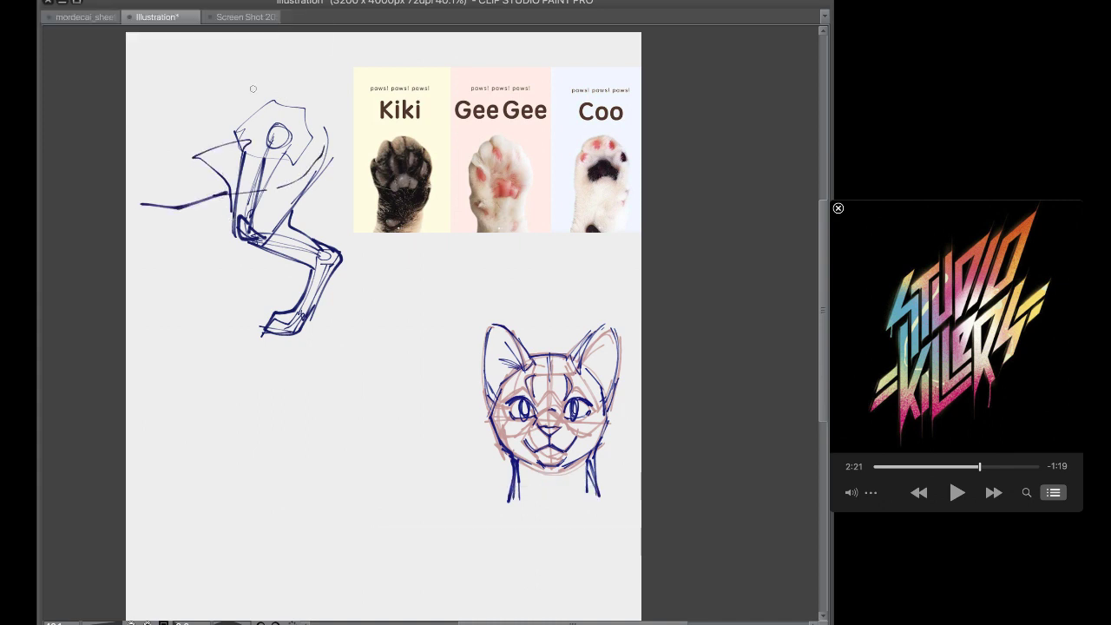
pyautogui.moveTo(253, 89)
pyautogui.mouseDown()
pyautogui.moveTo(325, 97)
pyautogui.moveTo(321, 180)
pyautogui.mouseUp()
pyautogui.moveTo(239, 88)
pyautogui.mouseDown()
pyautogui.moveTo(168, 87)
pyautogui.moveTo(308, 87)
pyautogui.mouseUp()
pyautogui.press('super+z')
pyautogui.press('super+z')
pyautogui.moveTo(139, 79)
pyautogui.mouseDown()
pyautogui.moveTo(170, 86)
pyautogui.moveTo(130, 170)
pyautogui.moveTo(129, 199)
pyautogui.mouseUp()
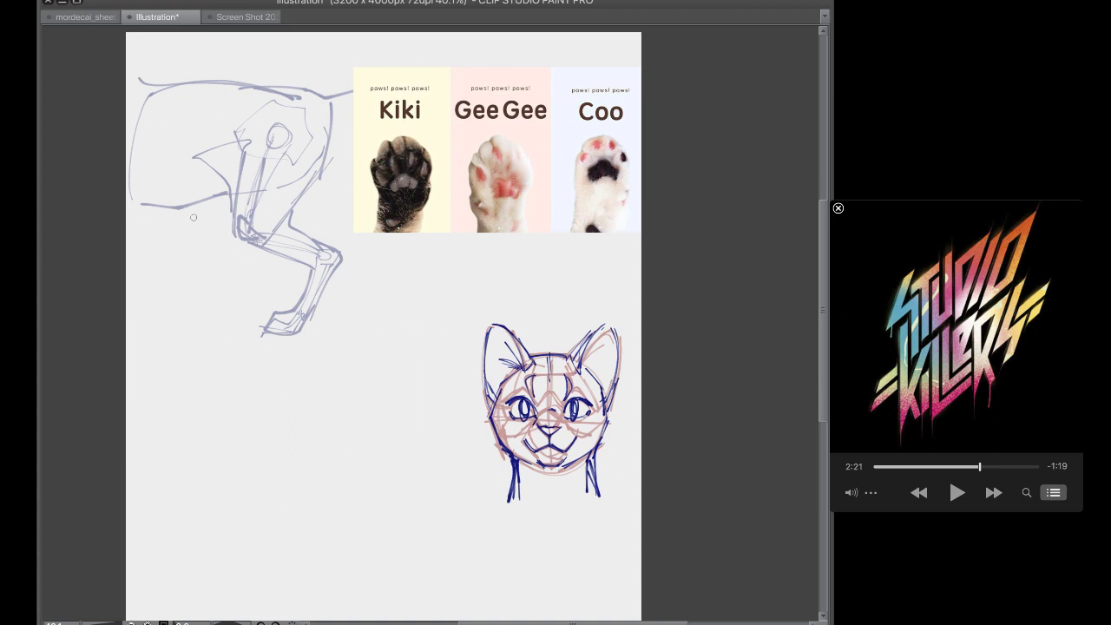
# Trace a clean dark outline of the hind leg, rump and back over the faded rough sketch
pyautogui.moveTo(219, 165)
pyautogui.mouseDown()
pyautogui.moveTo(236, 234)
pyautogui.moveTo(305, 278)
pyautogui.moveTo(301, 271)
pyautogui.moveTo(296, 301)
pyautogui.moveTo(263, 326)
pyautogui.moveTo(314, 309)
pyautogui.moveTo(328, 276)
pyautogui.moveTo(312, 213)
pyautogui.moveTo(304, 228)
pyautogui.moveTo(329, 100)
pyautogui.mouseUp()
pyautogui.moveTo(149, 80)
pyautogui.mouseDown()
pyautogui.moveTo(305, 93)
pyautogui.moveTo(325, 131)
pyautogui.mouseUp()
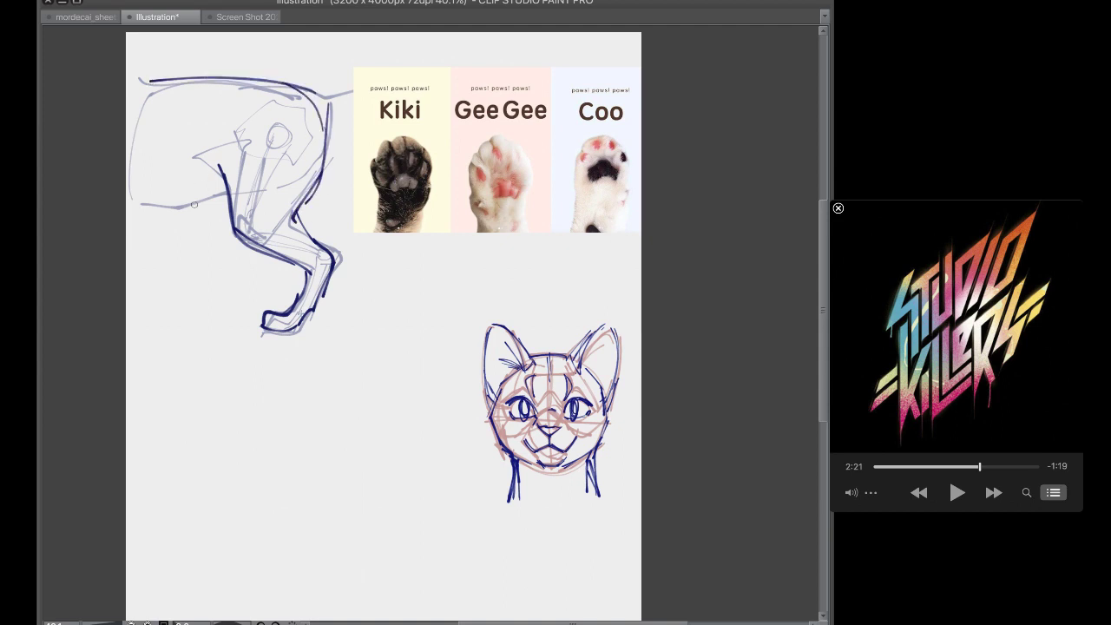
pyautogui.moveTo(223, 194); pyautogui.dragTo(206, 191)
pyautogui.moveTo(126, 197); pyautogui.dragTo(171, 206)
pyautogui.moveTo(131, 193); pyautogui.dragTo(240, 207)
pyautogui.press('super+z')
pyautogui.hotkey('ctrl', 'z')
pyautogui.moveTo(127, 199)
pyautogui.mouseDown()
pyautogui.moveTo(168, 206)
pyautogui.moveTo(222, 193)
pyautogui.mouseUp()
pyautogui.press('super+z')
pyautogui.press('super+z')
pyautogui.moveTo(132, 202); pyautogui.dragTo(223, 196)
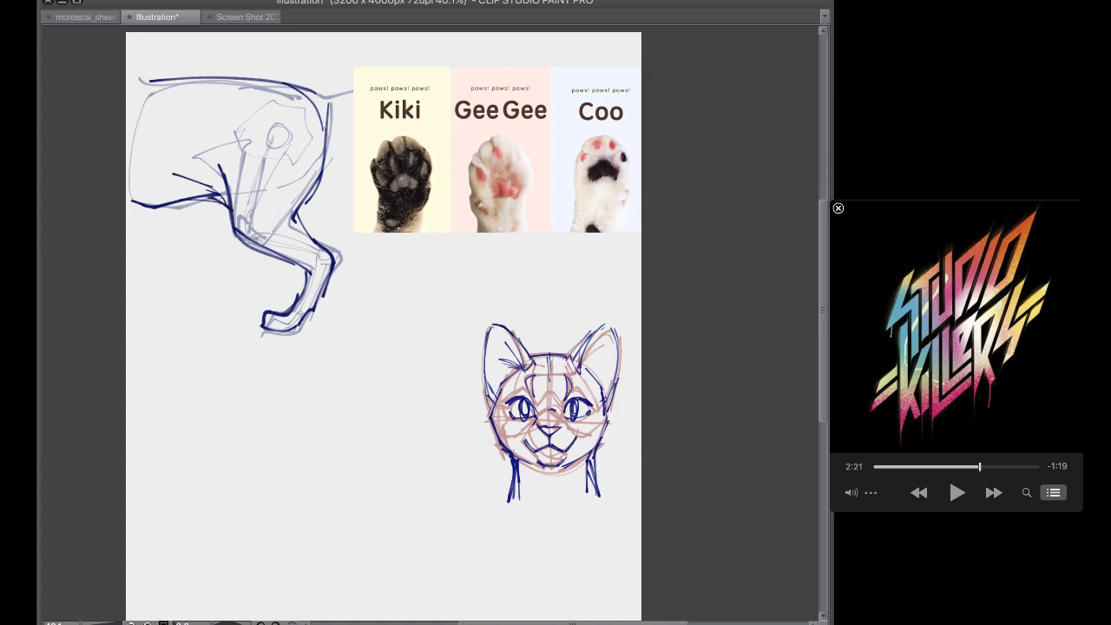
pyautogui.hotkey('ctrl', 'z')
pyautogui.hotkey('ctrl', 'z')
pyautogui.moveTo(133, 200); pyautogui.dragTo(227, 214)
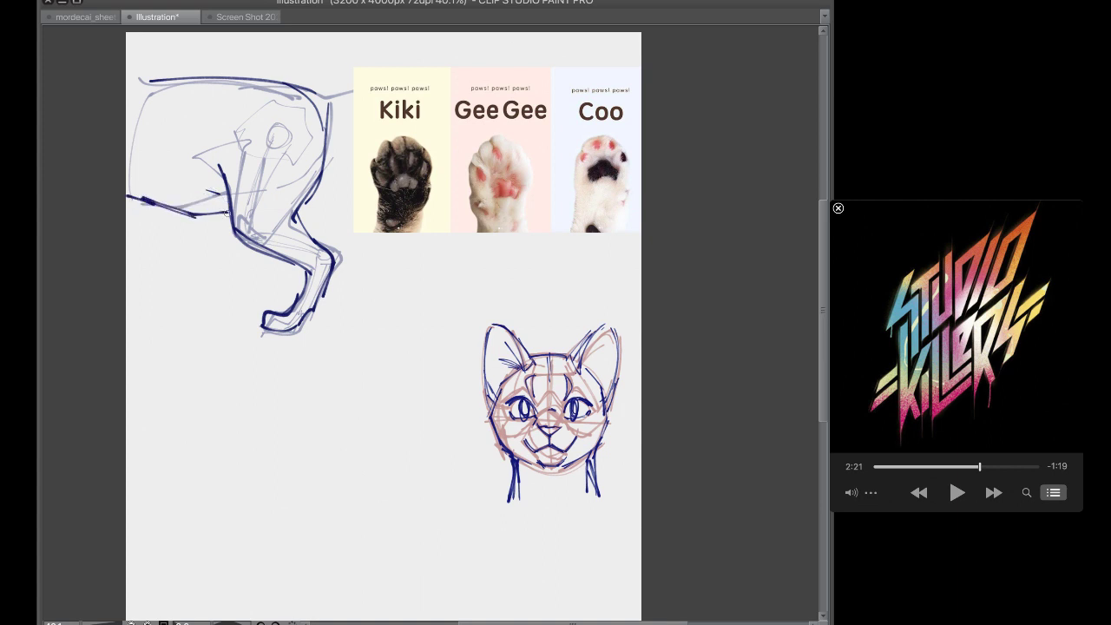
pyautogui.press('super+z')
pyautogui.press('super+z')
# Draw the clean belly line from the torso's front edge to the front of the thigh
pyautogui.moveTo(128, 195)
pyautogui.mouseDown()
pyautogui.moveTo(188, 206)
pyautogui.moveTo(173, 205)
pyautogui.mouseUp()
pyautogui.moveTo(164, 205); pyautogui.dragTo(227, 200)
pyautogui.press('super+z')
pyautogui.hotkey('ctrl', 'z')
pyautogui.moveTo(130, 195); pyautogui.dragTo(254, 204)
# Check the clean outline with the rough sketch hidden, and add a second contour line behind the calf down to the hock
pyautogui.moveTo(144, 96)
pyautogui.mouseDown()
pyautogui.moveTo(335, 104)
pyautogui.moveTo(291, 326)
pyautogui.mouseUp()
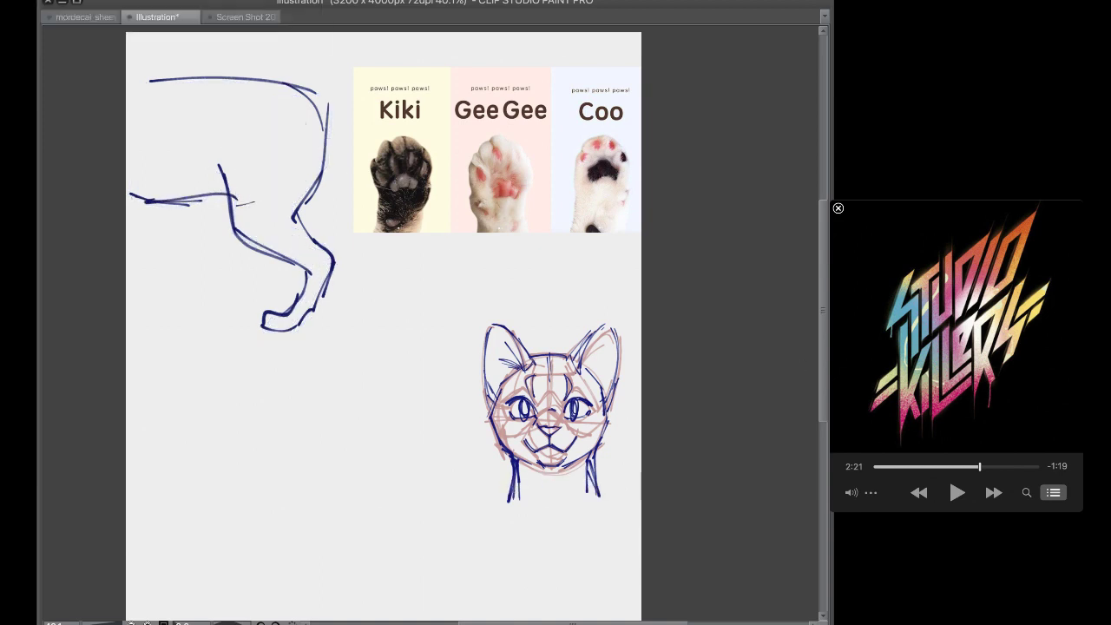
pyautogui.hotkey('ctrl', 'z')
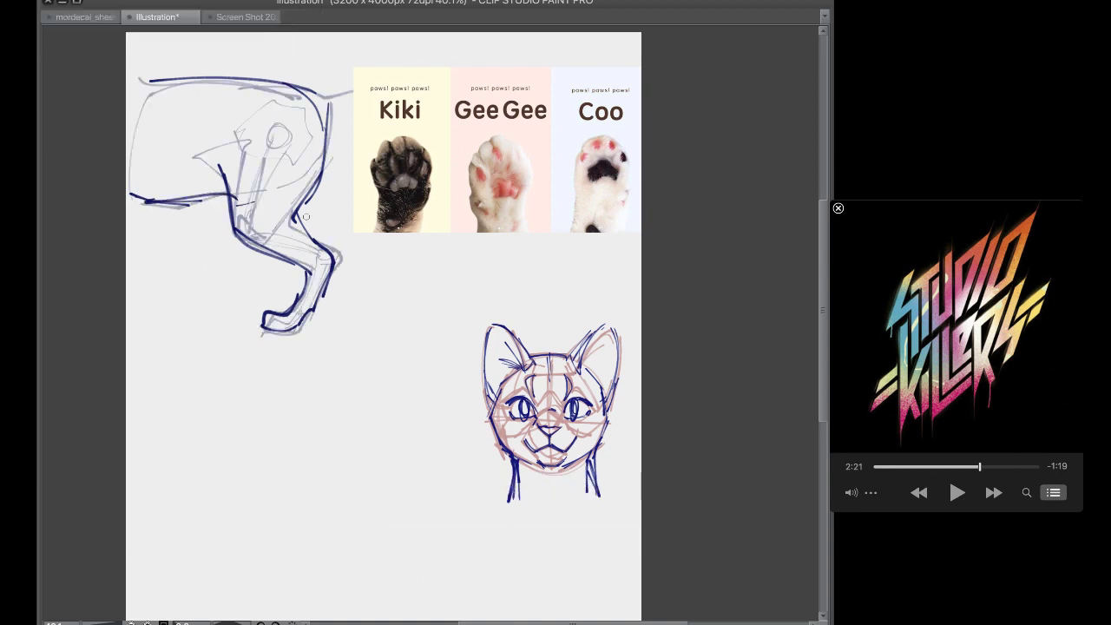
pyautogui.moveTo(304, 203); pyautogui.dragTo(340, 257)
pyautogui.click(851, 343)
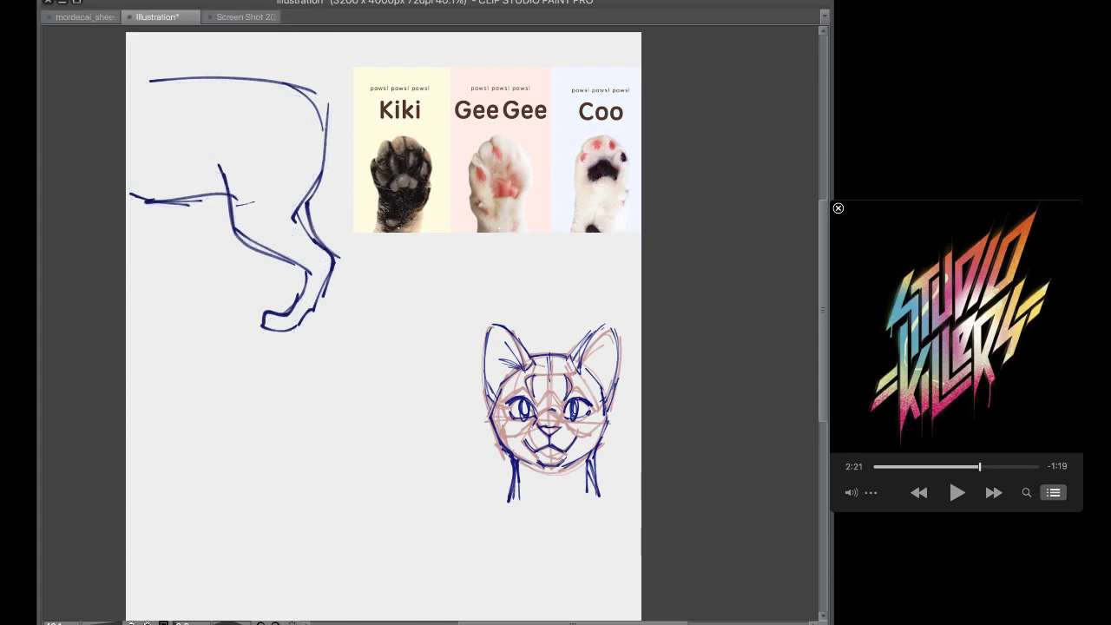
pyautogui.click(851, 343)
# Delete the hindquarters drawing and rough in a new thigh as a tapering U shape beside the paw photos
pyautogui.moveTo(152, 81)
pyautogui.mouseDown()
pyautogui.moveTo(325, 126)
pyautogui.moveTo(273, 329)
pyautogui.mouseUp()
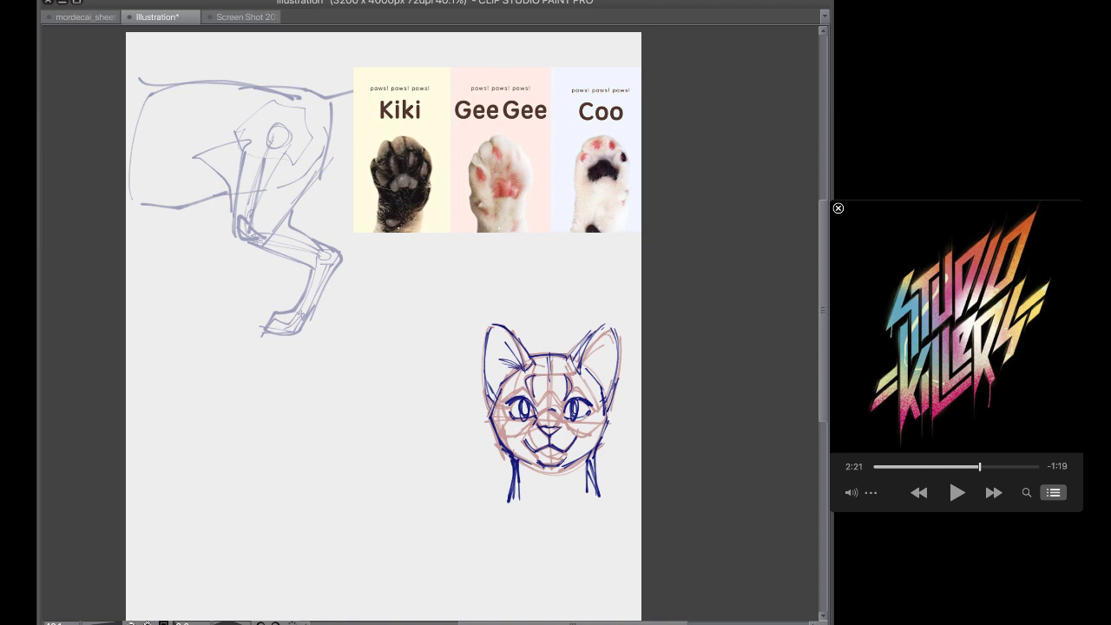
pyautogui.press('Delete')
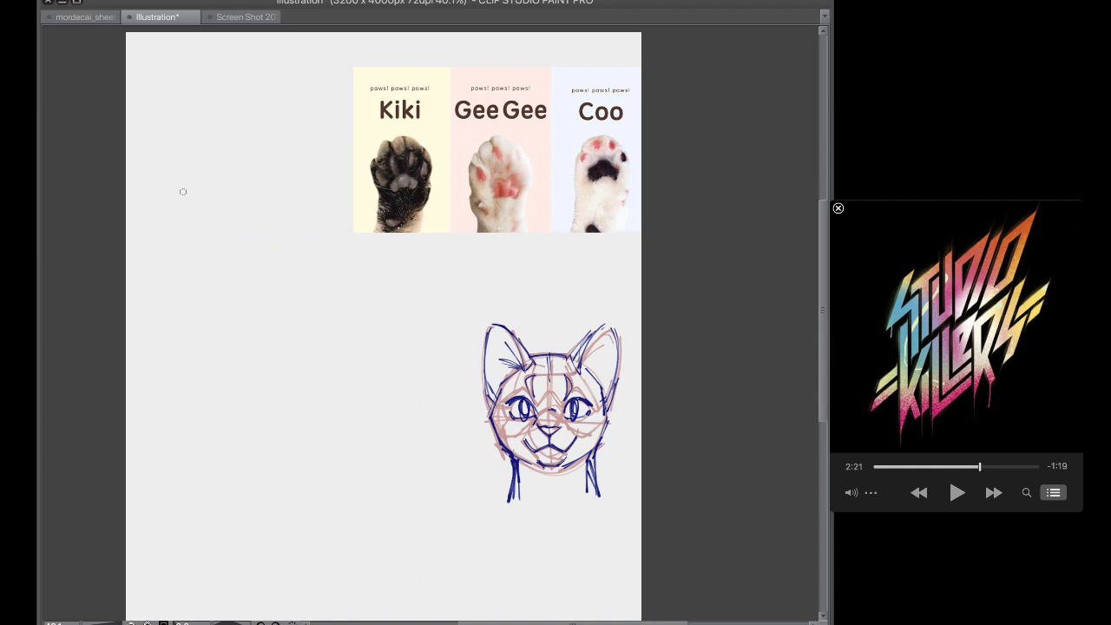
pyautogui.moveTo(217, 141)
pyautogui.mouseDown()
pyautogui.moveTo(229, 212)
pyautogui.moveTo(288, 272)
pyautogui.moveTo(322, 168)
pyautogui.mouseUp()
pyautogui.moveTo(329, 114); pyautogui.dragTo(308, 261)
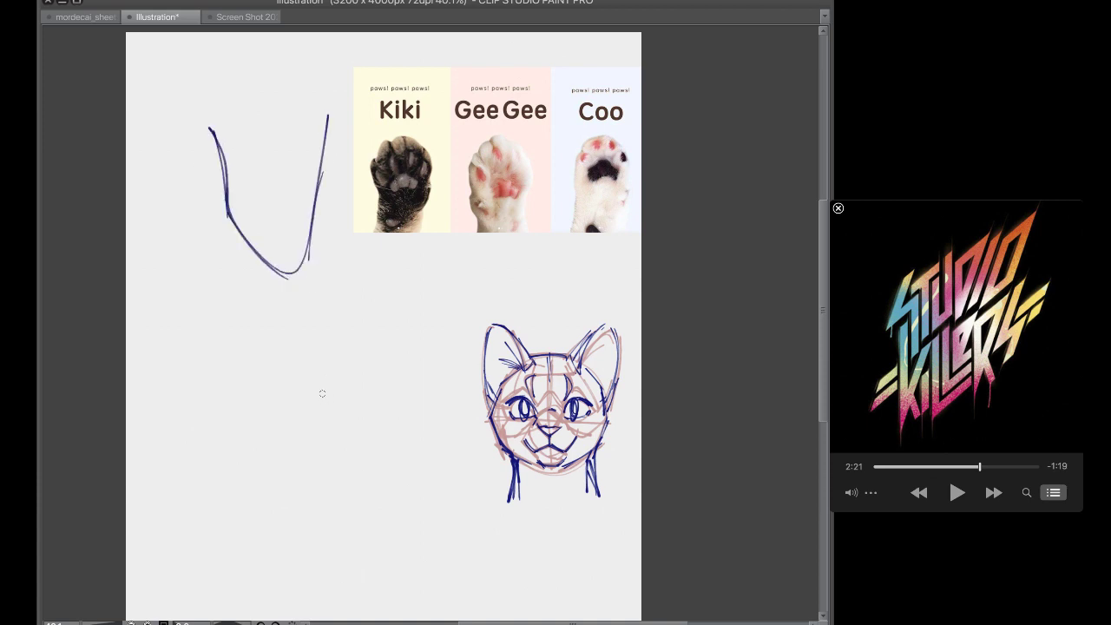
pyautogui.moveTo(216, 141); pyautogui.dragTo(323, 118)
pyautogui.hotkey('ctrl', 'z')
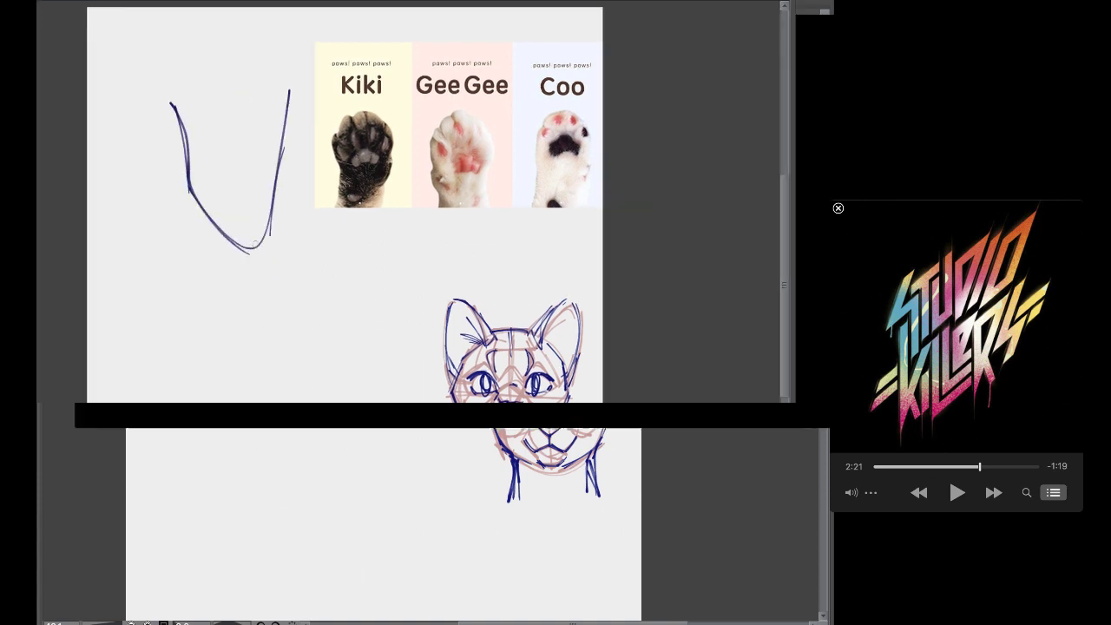
# Add the calf wedge, angular hock, narrow lower leg and a rounded block paw below the new thigh
pyautogui.moveTo(254, 247); pyautogui.dragTo(337, 286)
pyautogui.moveTo(314, 218); pyautogui.dragTo(346, 293)
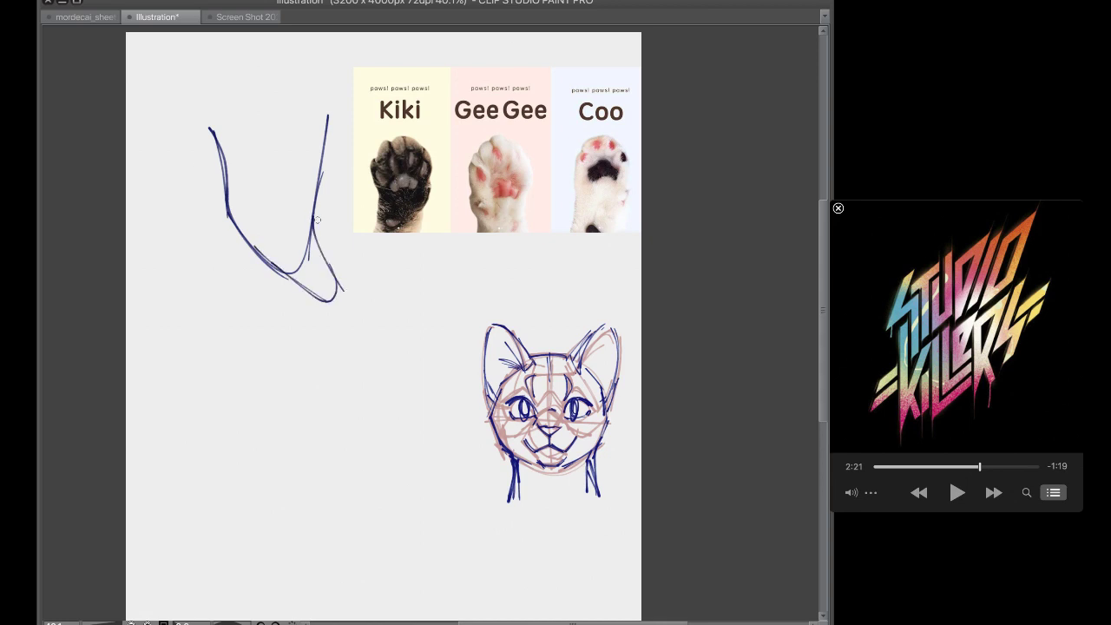
pyautogui.moveTo(315, 198)
pyautogui.mouseDown()
pyautogui.moveTo(360, 308)
pyautogui.moveTo(320, 315)
pyautogui.moveTo(291, 366)
pyautogui.moveTo(294, 398)
pyautogui.moveTo(271, 395)
pyautogui.mouseUp()
pyautogui.moveTo(300, 370); pyautogui.dragTo(332, 389)
pyautogui.moveTo(285, 370)
pyautogui.mouseDown()
pyautogui.moveTo(271, 400)
pyautogui.moveTo(330, 397)
pyautogui.moveTo(368, 304)
pyautogui.mouseUp()
pyautogui.moveTo(359, 289); pyautogui.dragTo(359, 308)
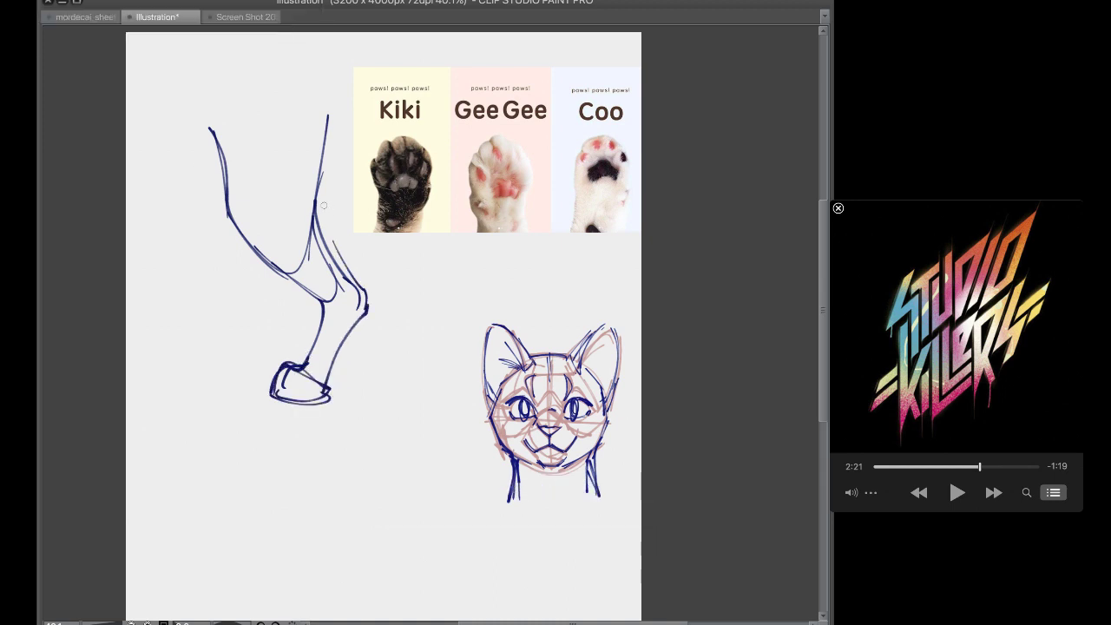
# Draw a rounded muscle loop over the thigh and reinforce the front and rear contours down to the paw
pyautogui.moveTo(332, 154); pyautogui.dragTo(321, 254)
pyautogui.moveTo(243, 172)
pyautogui.mouseDown()
pyautogui.moveTo(217, 211)
pyautogui.moveTo(331, 190)
pyautogui.mouseUp()
pyautogui.moveTo(233, 221)
pyautogui.mouseDown()
pyautogui.moveTo(293, 148)
pyautogui.moveTo(267, 142)
pyautogui.moveTo(329, 187)
pyautogui.mouseUp()
pyautogui.press('super+z')
pyautogui.press('super+z')
pyautogui.moveTo(228, 201); pyautogui.dragTo(330, 191)
pyautogui.moveTo(232, 232)
pyautogui.mouseDown()
pyautogui.moveTo(318, 310)
pyautogui.moveTo(295, 368)
pyautogui.mouseUp()
pyautogui.moveTo(335, 228)
pyautogui.mouseDown()
pyautogui.moveTo(363, 304)
pyautogui.moveTo(334, 394)
pyautogui.mouseUp()
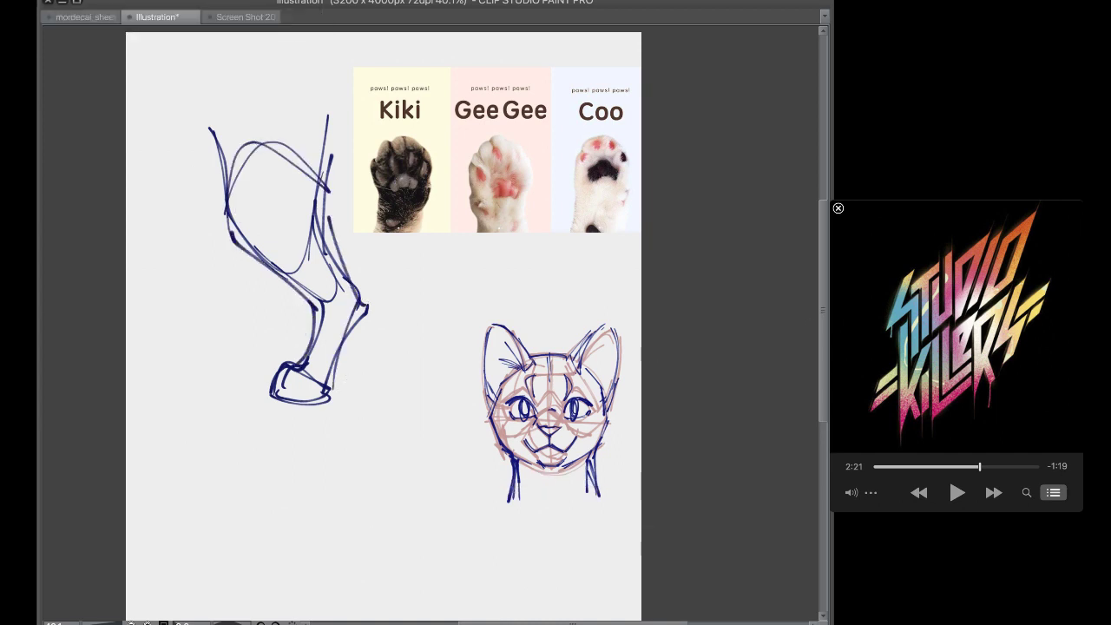
# Trace the leg's front contour over the faded sketch, with fur tufts at the knee and separate toes on the paw
pyautogui.hotkey('ctrl', 'shift', 'o')
pyautogui.moveTo(205, 189)
pyautogui.mouseDown()
pyautogui.moveTo(239, 251)
pyautogui.moveTo(316, 317)
pyautogui.mouseUp()
pyautogui.hotkey('ctrl', 'z')
pyautogui.hotkey('ctrl', 'z')
pyautogui.moveTo(216, 212); pyautogui.dragTo(244, 266)
pyautogui.moveTo(229, 233)
pyautogui.mouseDown()
pyautogui.moveTo(255, 271)
pyautogui.moveTo(315, 316)
pyautogui.mouseUp()
pyautogui.moveTo(264, 266)
pyautogui.mouseDown()
pyautogui.moveTo(315, 322)
pyautogui.moveTo(304, 360)
pyautogui.moveTo(272, 372)
pyautogui.moveTo(270, 397)
pyautogui.moveTo(311, 401)
pyautogui.moveTo(333, 382)
pyautogui.mouseUp()
pyautogui.hotkey('ctrl', 'z')
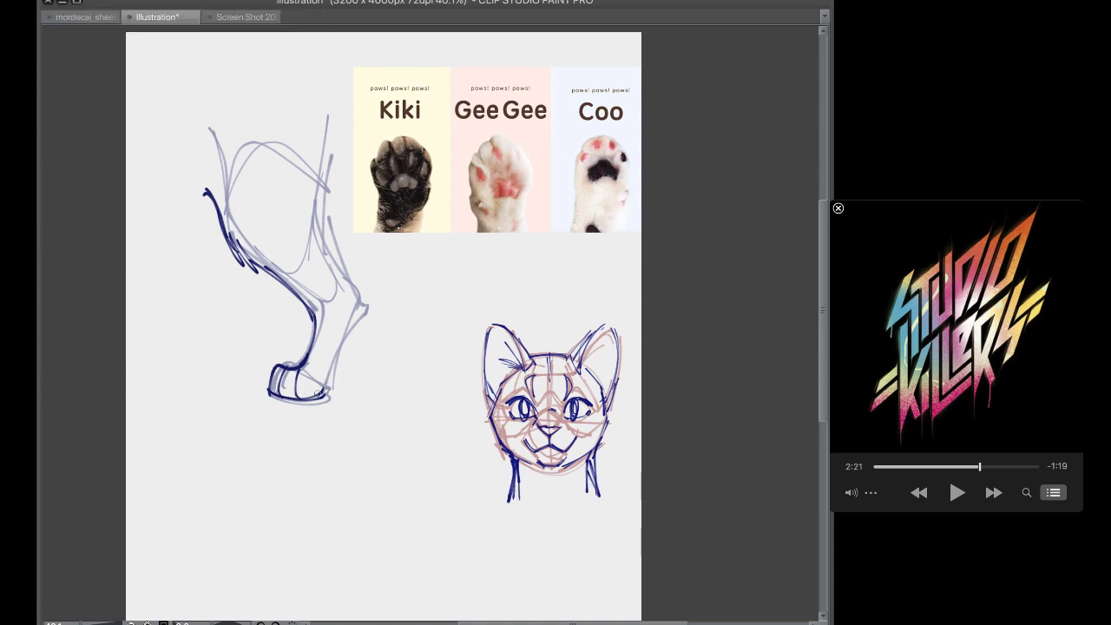
# Trace the leg's rear contour from the paw over the hock up to the thigh, and remove the rough sketch
pyautogui.moveTo(314, 395); pyautogui.dragTo(358, 323)
pyautogui.moveTo(326, 130)
pyautogui.mouseDown()
pyautogui.moveTo(315, 218)
pyautogui.moveTo(341, 285)
pyautogui.mouseUp()
pyautogui.moveTo(315, 224); pyautogui.dragTo(351, 298)
pyautogui.press('super+z')
pyautogui.moveTo(317, 227); pyautogui.dragTo(341, 276)
pyautogui.moveTo(319, 227)
pyautogui.mouseDown()
pyautogui.moveTo(359, 313)
pyautogui.moveTo(344, 353)
pyautogui.mouseUp()
pyautogui.press('Delete')
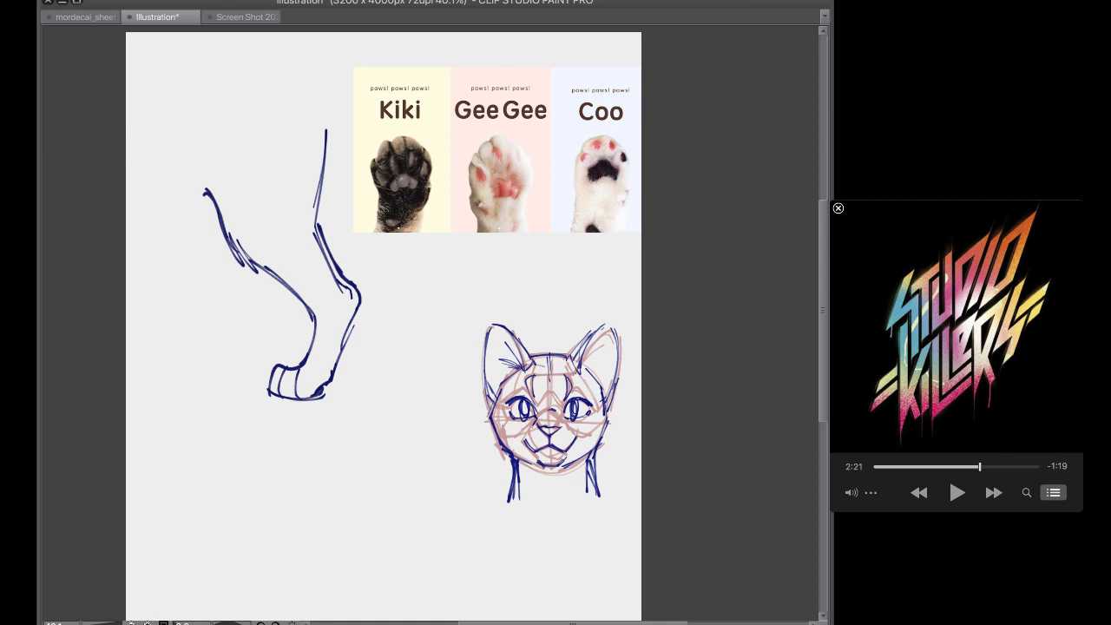
# Refine the thigh and calf's rear contour with added strokes, and thicken the front line below the knee
pyautogui.moveTo(314, 221); pyautogui.dragTo(318, 251)
pyautogui.moveTo(319, 222); pyautogui.dragTo(338, 250)
pyautogui.moveTo(315, 209); pyautogui.dragTo(321, 246)
pyautogui.press('super+z')
pyautogui.moveTo(329, 121)
pyautogui.mouseDown()
pyautogui.moveTo(318, 229)
pyautogui.moveTo(352, 299)
pyautogui.mouseUp()
pyautogui.press('super+z')
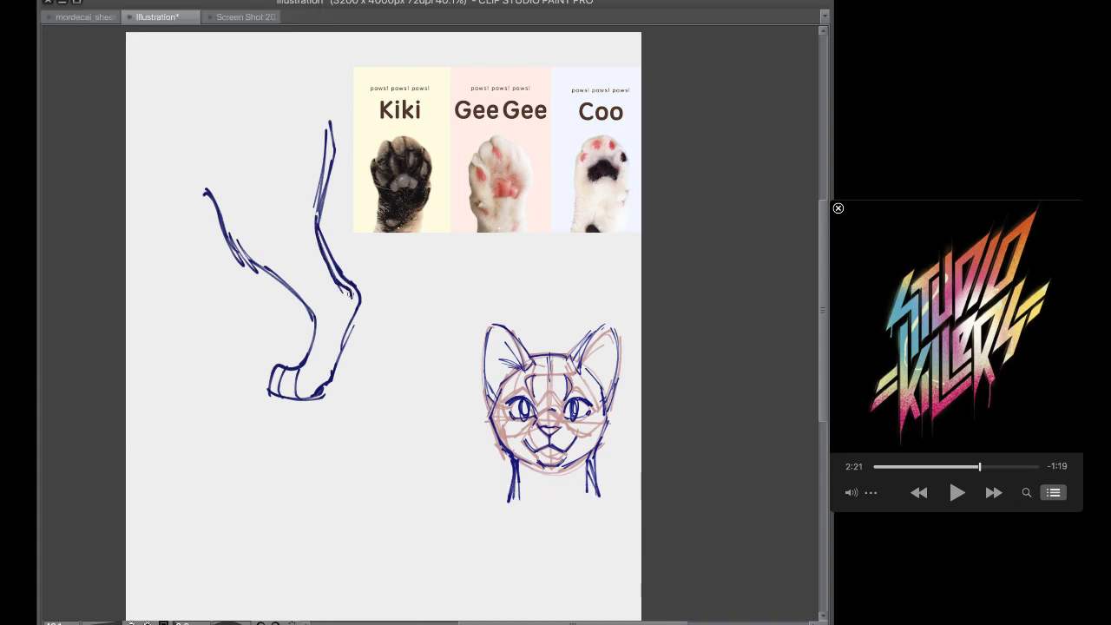
pyautogui.moveTo(316, 228); pyautogui.dragTo(344, 288)
pyautogui.moveTo(245, 257); pyautogui.dragTo(302, 301)
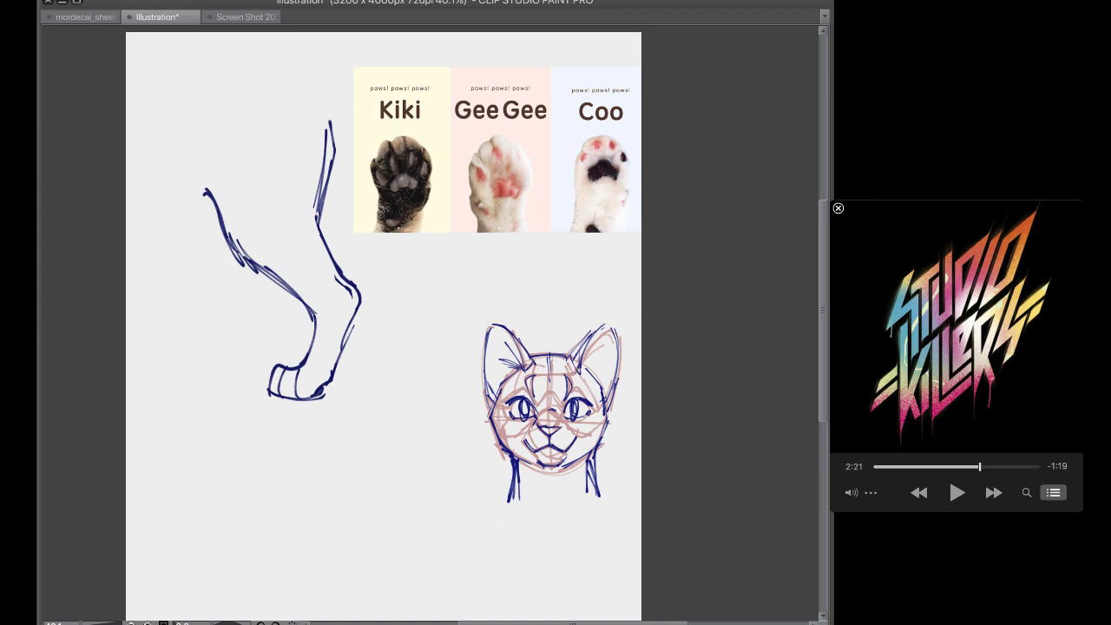
# Undo the clean leg tracing and clear the rough leg, paw photos and cat head from the canvas
pyautogui.press('super+z')
pyautogui.press('super+z')
pyautogui.press('super+z')
pyautogui.press('super+z')
pyautogui.press('super+z')
pyautogui.press('super+z')
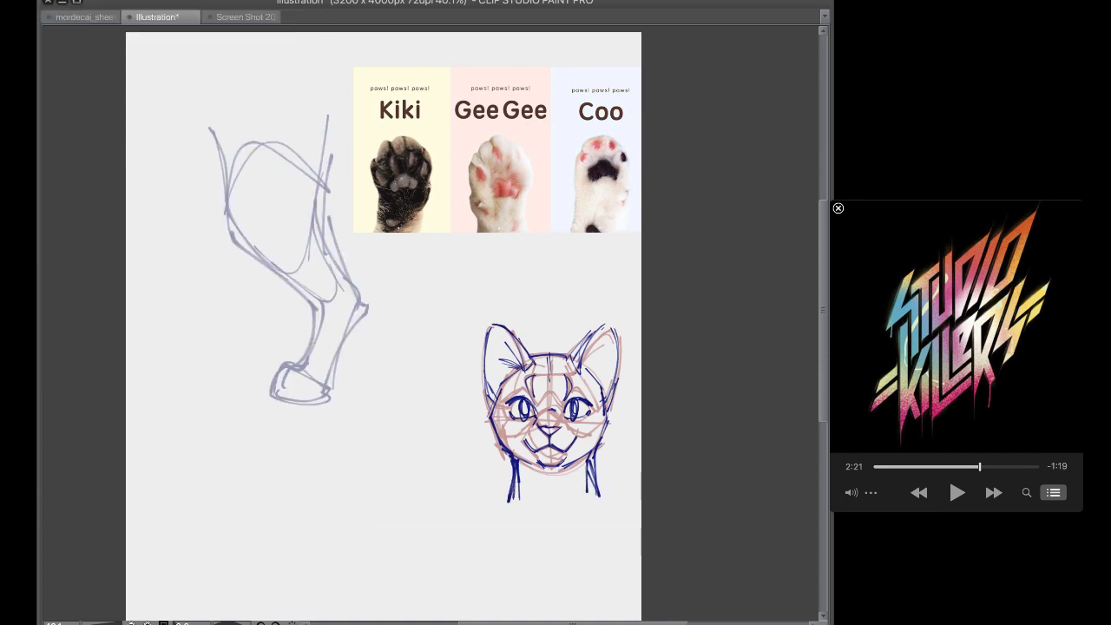
pyautogui.press('super+z')
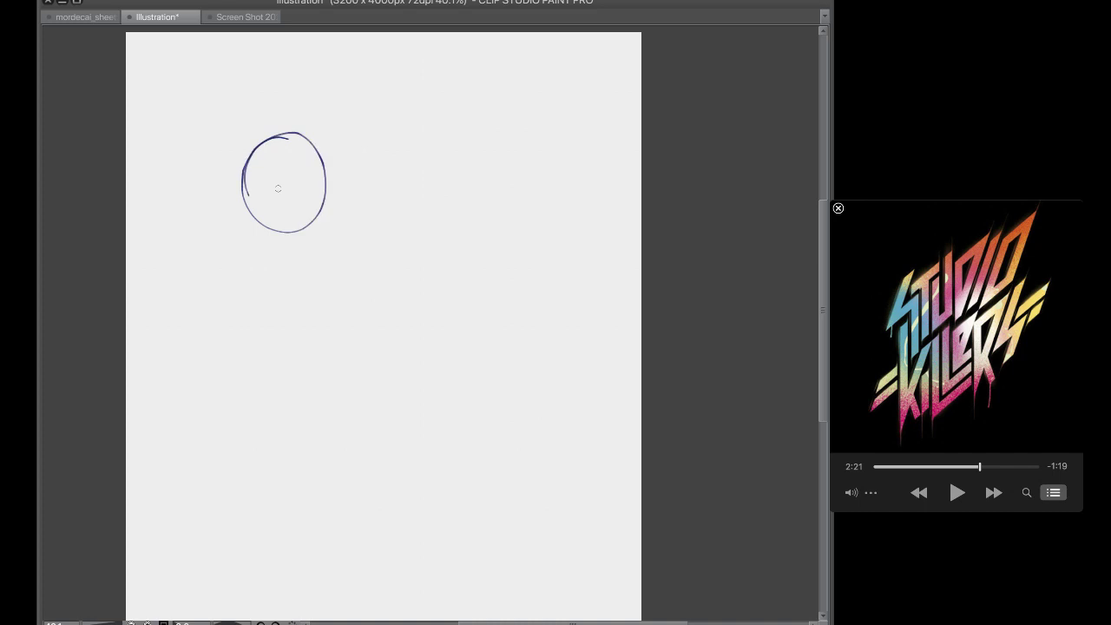
# Draw a round head circle near the upper part of the canvas with a short curved line across its rear side
pyautogui.moveTo(289, 133)
pyautogui.mouseDown()
pyautogui.moveTo(313, 185)
pyautogui.moveTo(308, 145)
pyautogui.moveTo(297, 185)
pyautogui.mouseUp()
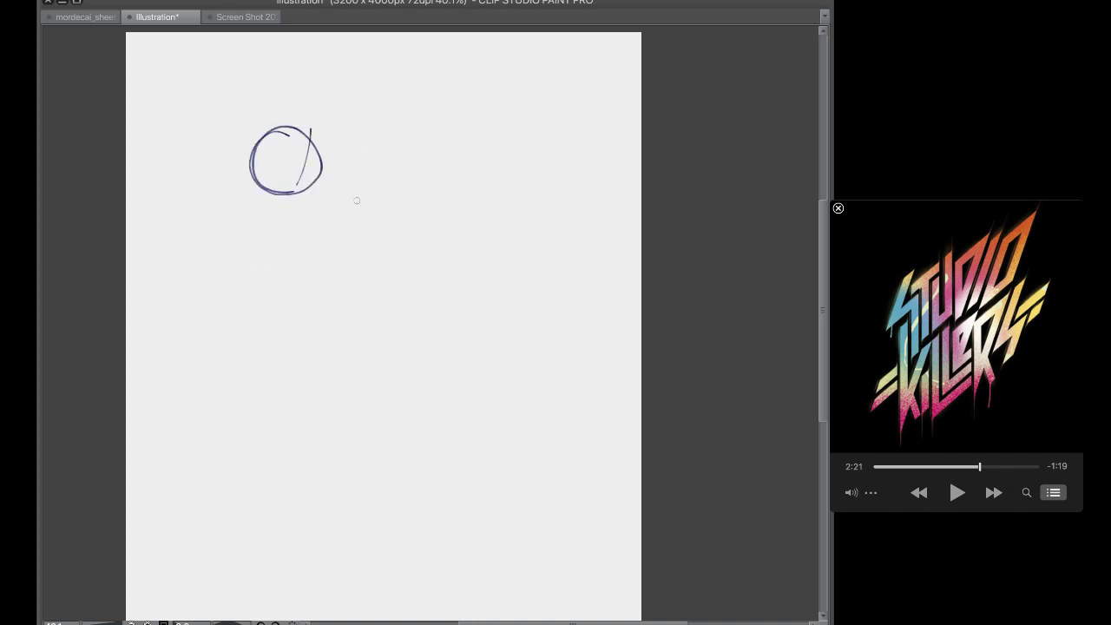
pyautogui.moveTo(310, 132)
pyautogui.mouseDown()
pyautogui.moveTo(335, 168)
pyautogui.moveTo(323, 178)
pyautogui.mouseUp()
pyautogui.hotkey('ctrl', 'z')
pyautogui.hotkey('ctrl', 'z')
# Draw the nape and a long, gently curved back line running from behind the head circle
pyautogui.moveTo(311, 130)
pyautogui.mouseDown()
pyautogui.moveTo(337, 178)
pyautogui.moveTo(522, 207)
pyautogui.mouseUp()
pyautogui.hotkey('ctrl', 'z')
pyautogui.hotkey('ctrl', 'z')
pyautogui.moveTo(323, 146)
pyautogui.mouseDown()
pyautogui.moveTo(346, 179)
pyautogui.moveTo(474, 195)
pyautogui.mouseUp()
pyautogui.hotkey('ctrl', 'z')
pyautogui.moveTo(338, 166); pyautogui.dragTo(518, 204)
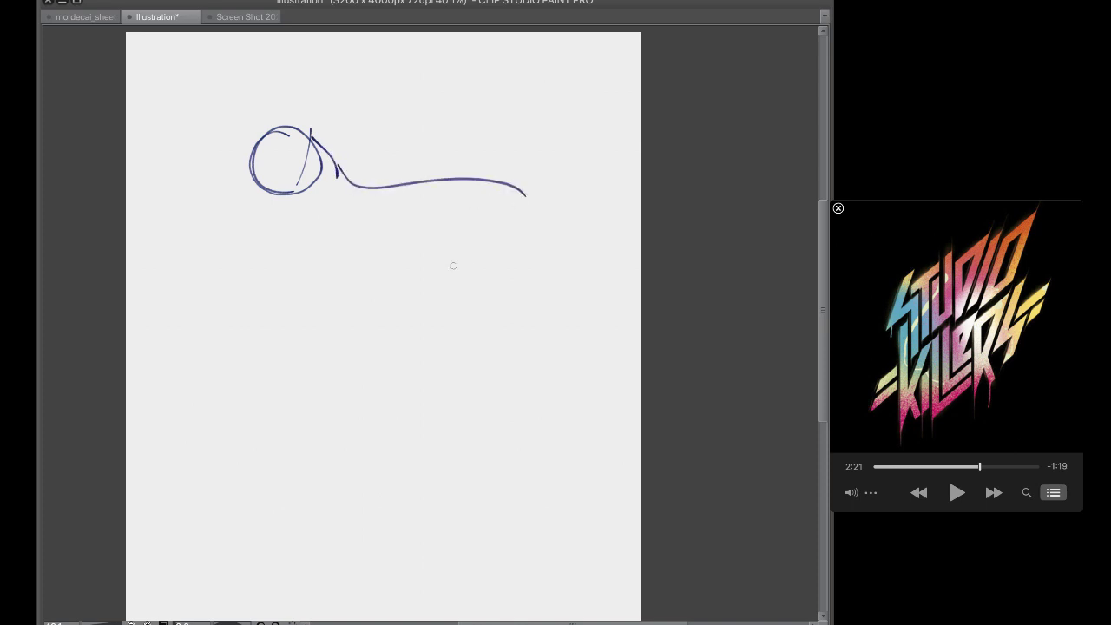
pyautogui.hotkey('ctrl', 'z')
pyautogui.moveTo(326, 150); pyautogui.dragTo(527, 188)
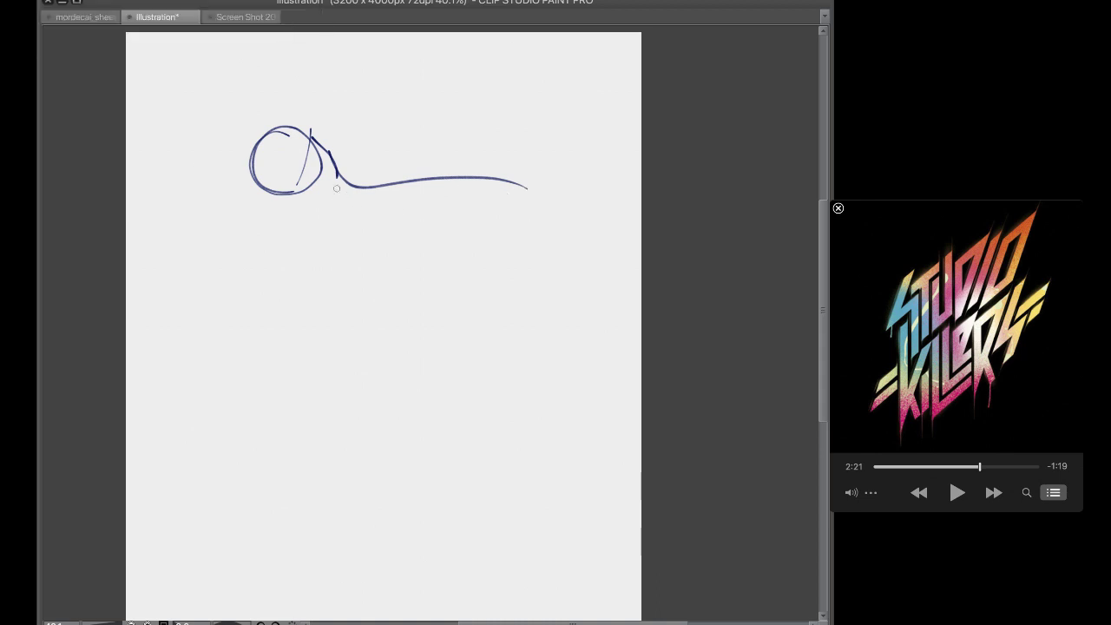
# Thicken the nape and add the throat line, a narrow chest oval and the underside of the rib cage
pyautogui.moveTo(308, 127)
pyautogui.mouseDown()
pyautogui.moveTo(333, 173)
pyautogui.moveTo(312, 210)
pyautogui.mouseUp()
pyautogui.moveTo(295, 193)
pyautogui.mouseDown()
pyautogui.moveTo(321, 220)
pyautogui.moveTo(340, 204)
pyautogui.moveTo(337, 247)
pyautogui.mouseUp()
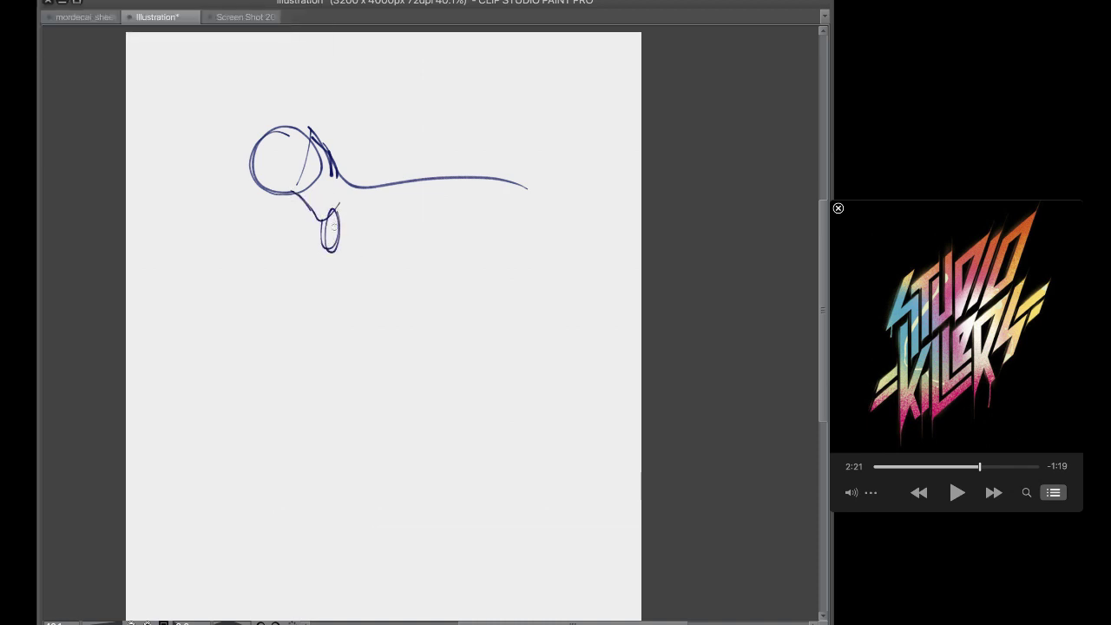
pyautogui.hotkey('ctrl', 'z')
pyautogui.moveTo(211, 321)
pyautogui.mouseDown()
pyautogui.moveTo(264, 328)
pyautogui.moveTo(292, 359)
pyautogui.mouseUp()
pyautogui.hotkey('ctrl', 'z')
pyautogui.moveTo(336, 207)
pyautogui.mouseDown()
pyautogui.moveTo(403, 273)
pyautogui.moveTo(453, 261)
pyautogui.mouseUp()
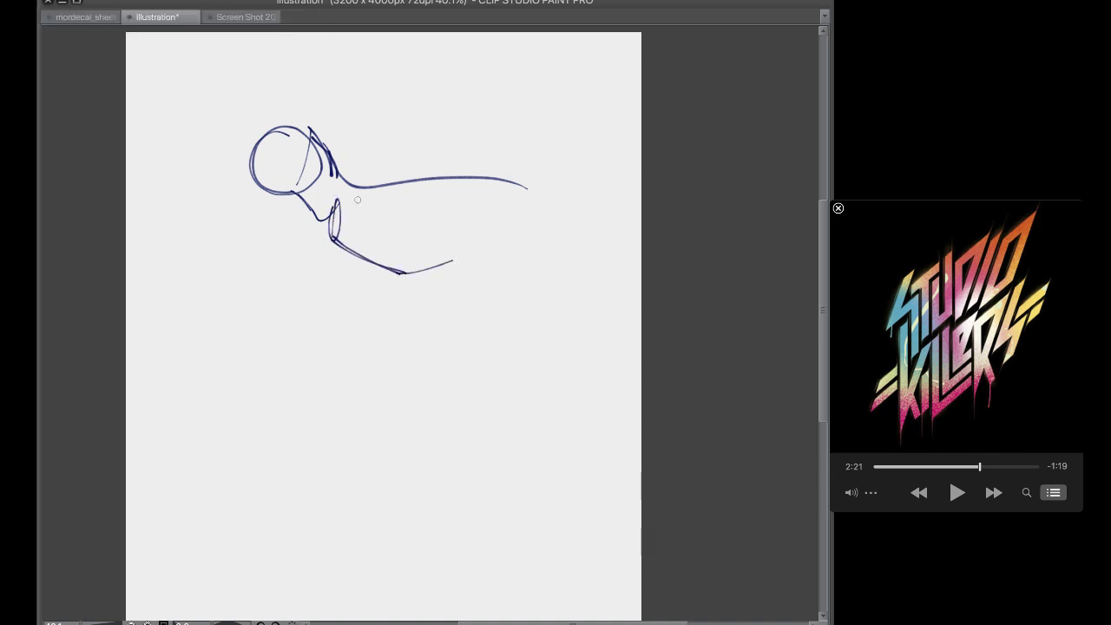
# Draw curved rib-cage contours between the back line and the underside, ending in a pointed rear edge
pyautogui.moveTo(347, 198)
pyautogui.mouseDown()
pyautogui.moveTo(434, 188)
pyautogui.moveTo(434, 252)
pyautogui.moveTo(416, 276)
pyautogui.moveTo(378, 274)
pyautogui.mouseUp()
pyautogui.press('super+z')
pyautogui.moveTo(434, 180)
pyautogui.mouseDown()
pyautogui.moveTo(469, 218)
pyautogui.moveTo(434, 264)
pyautogui.mouseUp()
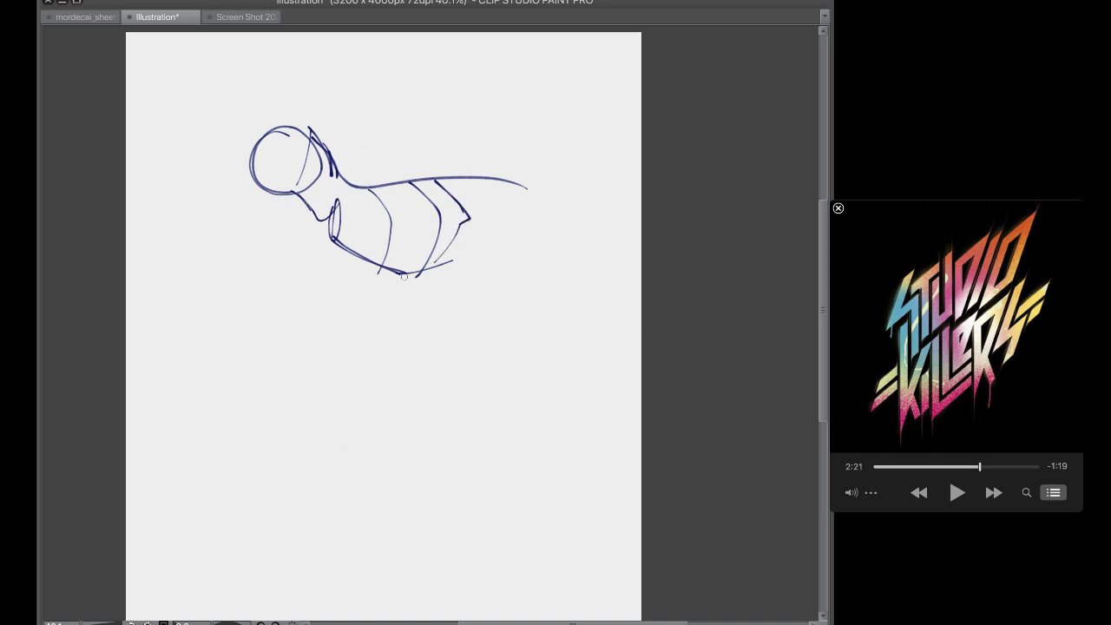
# Try to outline an egg-shaped haunch at the end of the back line
pyautogui.moveTo(271, 306)
pyautogui.mouseDown()
pyautogui.moveTo(282, 363)
pyautogui.moveTo(233, 328)
pyautogui.moveTo(231, 359)
pyautogui.moveTo(276, 318)
pyautogui.mouseUp()
pyautogui.hotkey('ctrl', 'z')
pyautogui.hotkey('ctrl', 'z')
pyautogui.moveTo(514, 187)
pyautogui.mouseDown()
pyautogui.moveTo(538, 262)
pyautogui.moveTo(533, 191)
pyautogui.mouseUp()
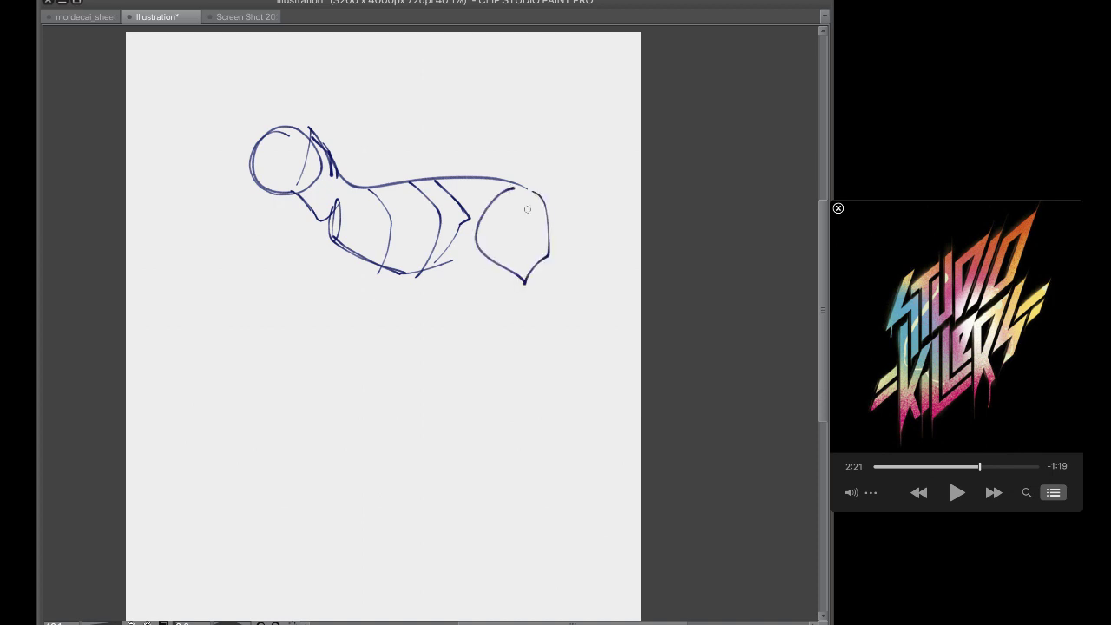
pyautogui.hotkey('ctrl', 'z')
pyautogui.moveTo(296, 330); pyautogui.dragTo(286, 379)
pyautogui.hotkey('ctrl', 'z')
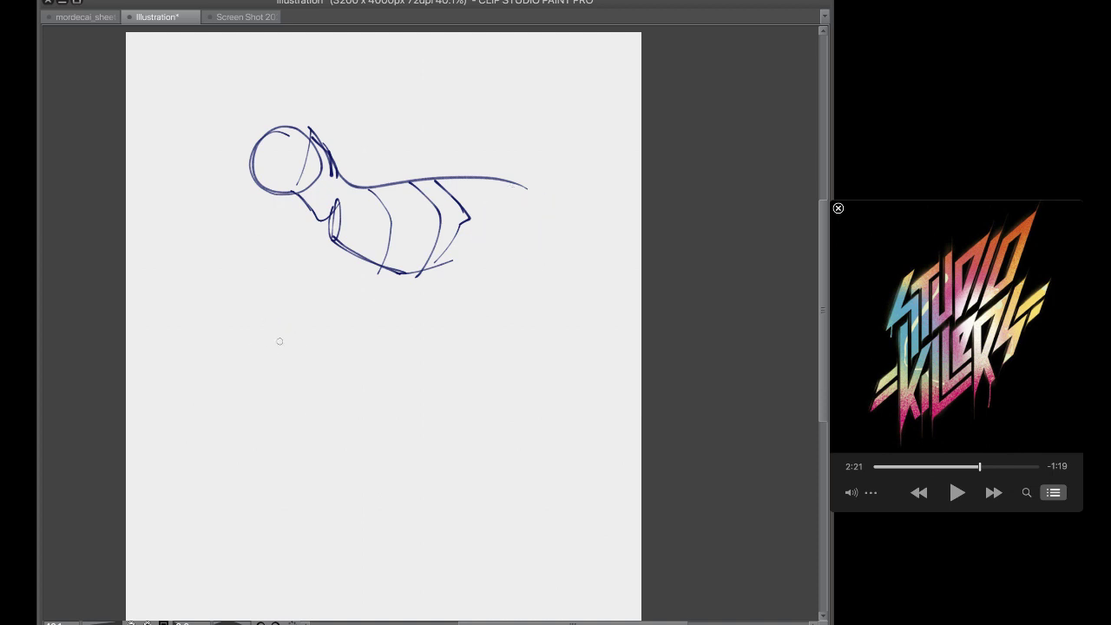
# Draw a second head circle below the first figure and try out neck lines behind it
pyautogui.moveTo(274, 327)
pyautogui.mouseDown()
pyautogui.moveTo(297, 349)
pyautogui.moveTo(229, 357)
pyautogui.moveTo(241, 303)
pyautogui.moveTo(312, 365)
pyautogui.moveTo(302, 351)
pyautogui.moveTo(321, 392)
pyautogui.mouseUp()
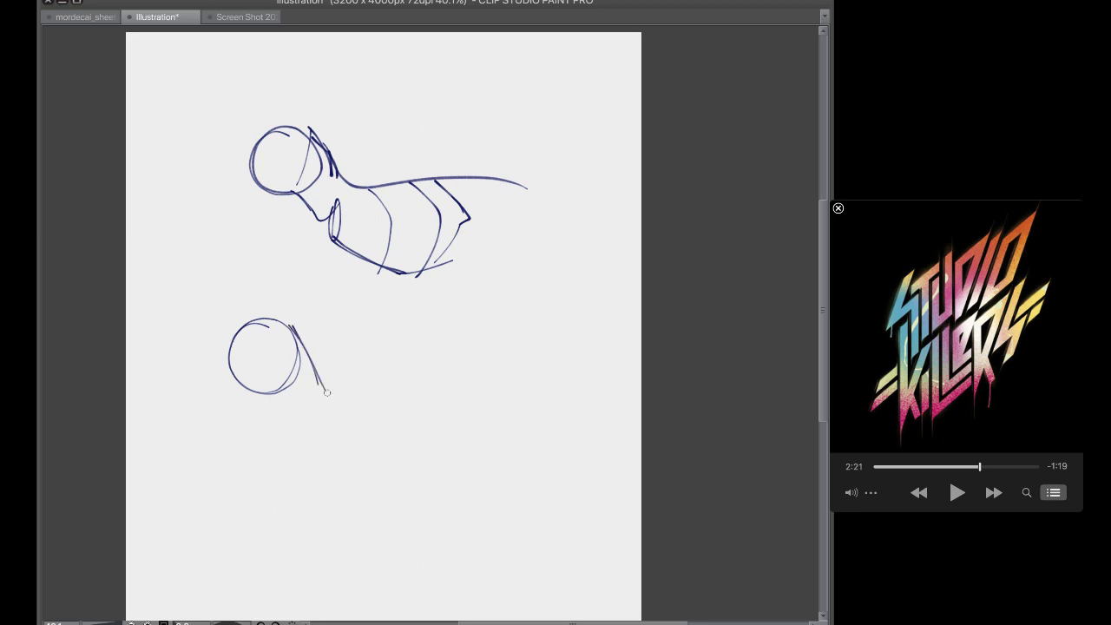
pyautogui.hotkey('ctrl', 'z')
pyautogui.moveTo(293, 333); pyautogui.dragTo(336, 410)
pyautogui.hotkey('ctrl', 'z')
pyautogui.hotkey('ctrl', 'z')
pyautogui.hotkey('ctrl', 'z')
pyautogui.hotkey('ctrl', 'z')
# Select the first figure's head and neck with a freehand selection, move them slightly lower and deselect
pyautogui.moveTo(323, 111)
pyautogui.mouseDown()
pyautogui.moveTo(249, 130)
pyautogui.moveTo(349, 173)
pyautogui.mouseUp()
pyautogui.hotkey('ctrl', 't')
pyautogui.moveTo(287, 196); pyautogui.dragTo(287, 195)
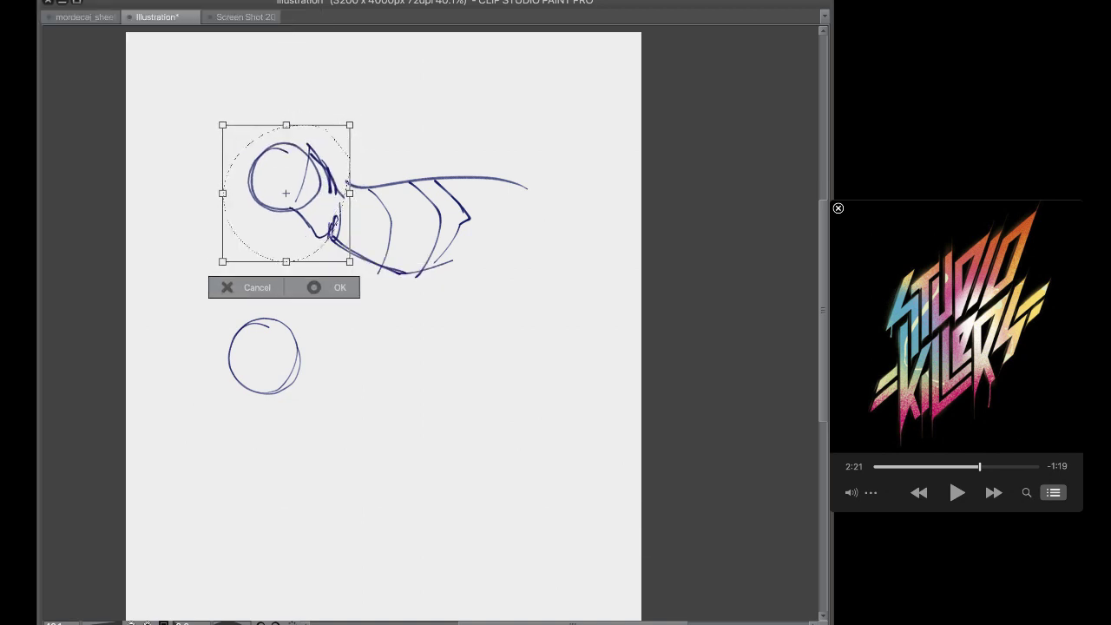
pyautogui.click(329, 289)
pyautogui.hotkey('ctrl', 'd')
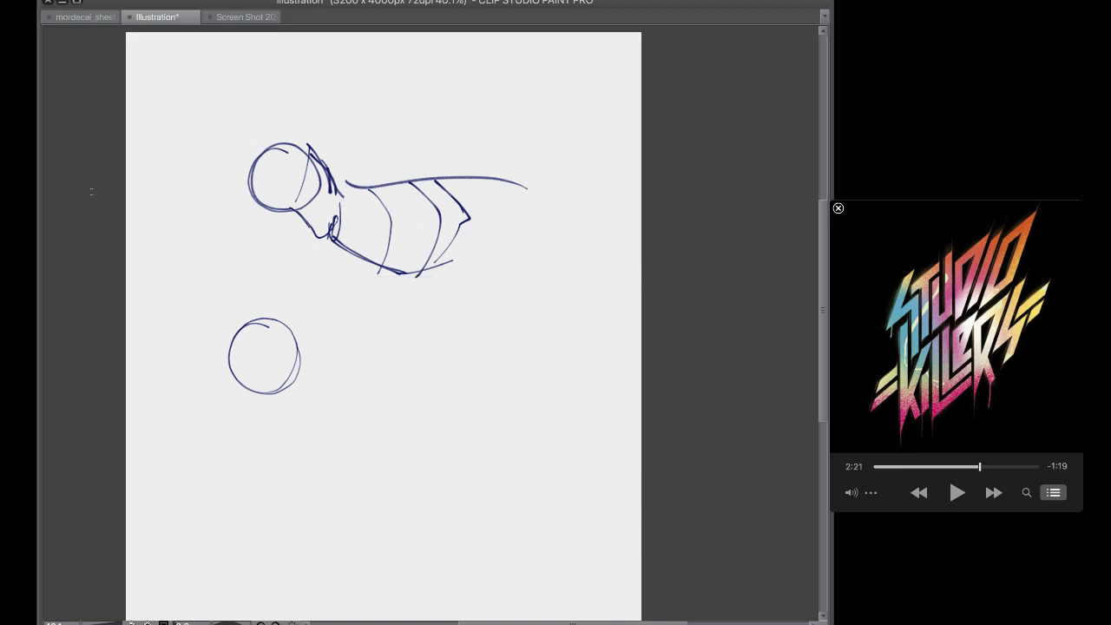
# Add a shoulder hump to the first figure and block in the second figure's neck, back line, chest and underside
pyautogui.moveTo(325, 186)
pyautogui.mouseDown()
pyautogui.moveTo(365, 165)
pyautogui.moveTo(382, 184)
pyautogui.moveTo(377, 171)
pyautogui.mouseUp()
pyautogui.moveTo(293, 339); pyautogui.dragTo(326, 411)
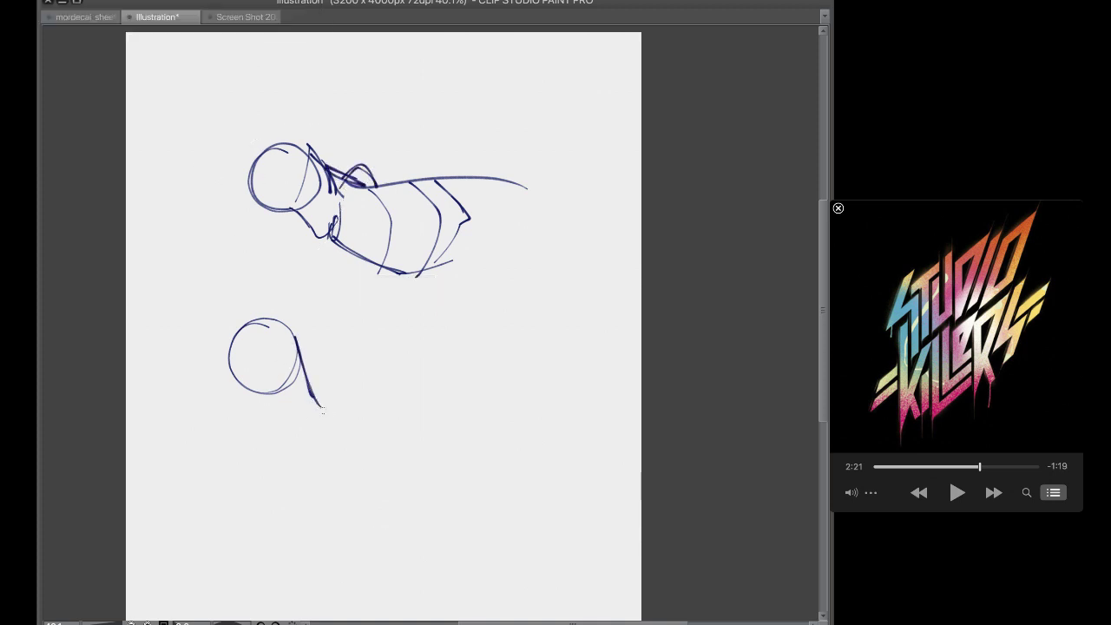
pyautogui.hotkey('ctrl', 'z')
pyautogui.moveTo(296, 343)
pyautogui.mouseDown()
pyautogui.moveTo(330, 418)
pyautogui.moveTo(299, 514)
pyautogui.moveTo(308, 424)
pyautogui.mouseUp()
pyautogui.moveTo(302, 503)
pyautogui.mouseDown()
pyautogui.moveTo(333, 448)
pyautogui.moveTo(360, 525)
pyautogui.moveTo(449, 460)
pyautogui.mouseUp()
pyautogui.moveTo(332, 415); pyautogui.dragTo(435, 418)
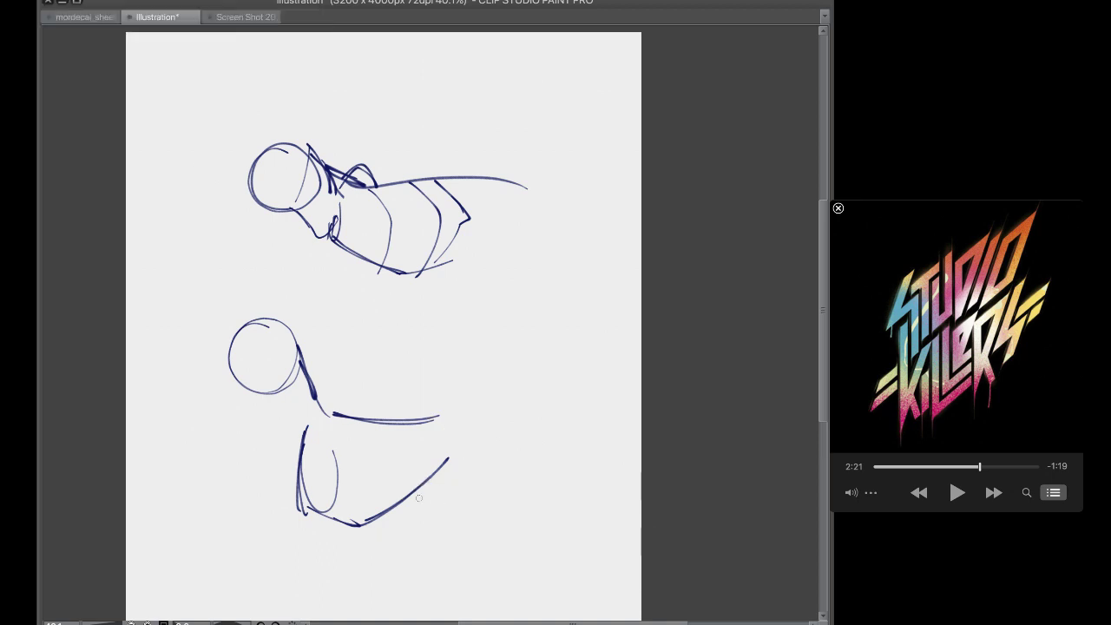
# Draw curved rib contours and an arched flank line on the second figure, closing the rear edge of its rib cage
pyautogui.moveTo(497, 496); pyautogui.dragTo(424, 494)
pyautogui.moveTo(417, 276); pyautogui.dragTo(491, 270)
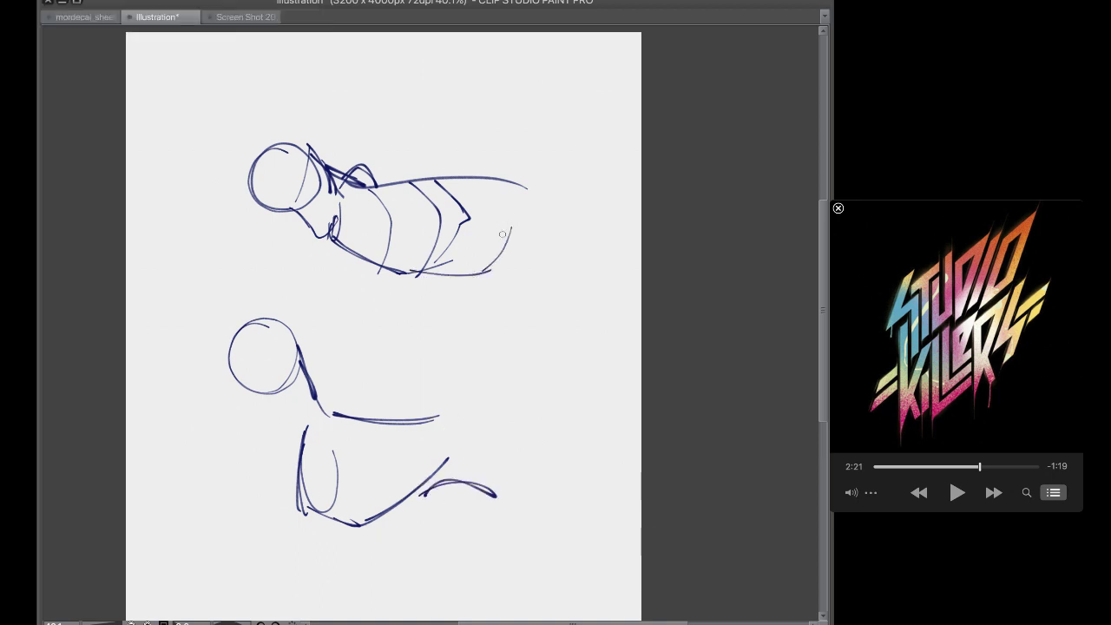
pyautogui.hotkey('ctrl', 'z')
pyautogui.moveTo(354, 424); pyautogui.dragTo(347, 517)
pyautogui.moveTo(408, 424); pyautogui.dragTo(420, 469)
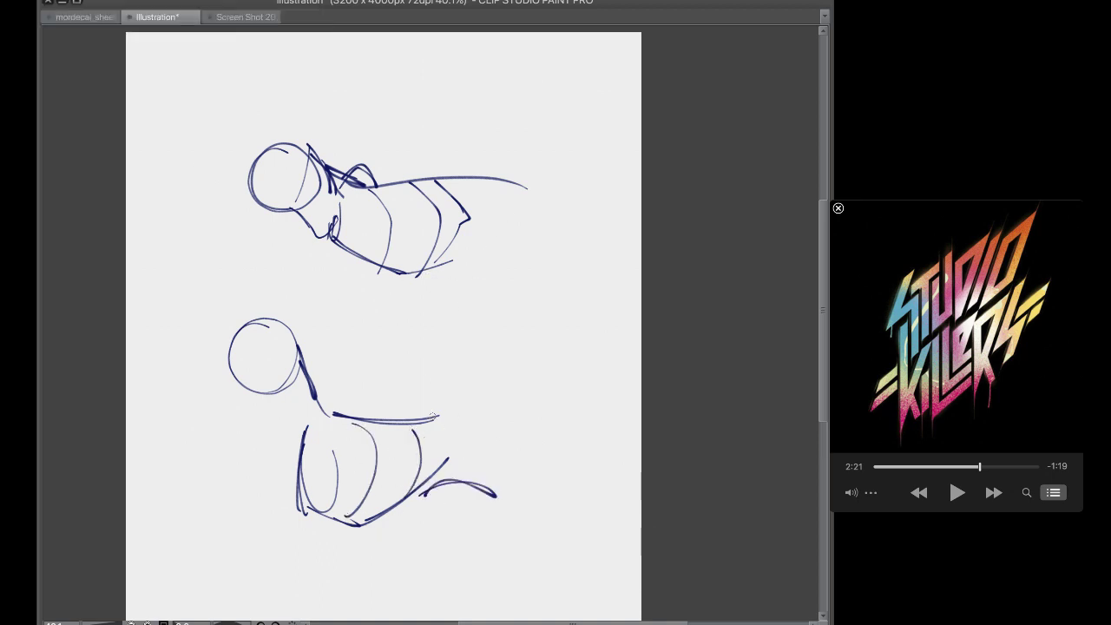
pyautogui.moveTo(438, 415); pyautogui.dragTo(423, 462)
pyautogui.moveTo(387, 420); pyautogui.dragTo(409, 476)
pyautogui.moveTo(438, 420); pyautogui.dragTo(432, 483)
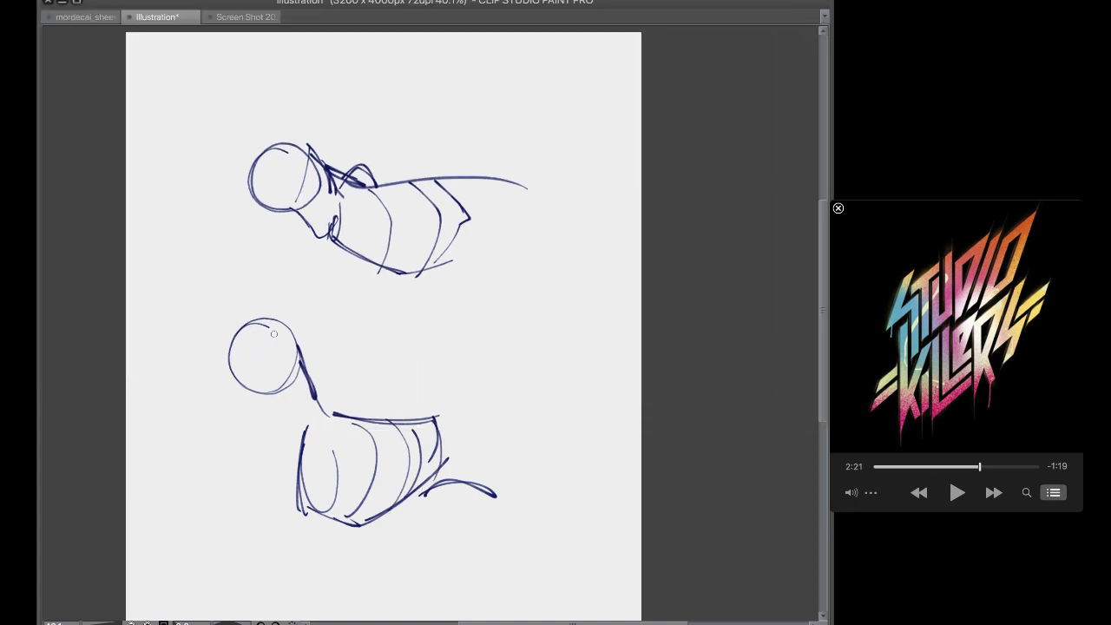
# Draw the second figure's pointed muzzle, throat and V-shaped chest, plus a short sloping rump line behind the ribs
pyautogui.moveTo(286, 327)
pyautogui.mouseDown()
pyautogui.moveTo(234, 340)
pyautogui.moveTo(209, 374)
pyautogui.moveTo(264, 398)
pyautogui.moveTo(279, 431)
pyautogui.moveTo(278, 492)
pyautogui.moveTo(337, 474)
pyautogui.mouseUp()
pyautogui.moveTo(325, 404); pyautogui.dragTo(428, 401)
pyautogui.moveTo(445, 411); pyautogui.dragTo(518, 471)
pyautogui.hotkey('ctrl', 'z')
pyautogui.hotkey('ctrl', 'z')
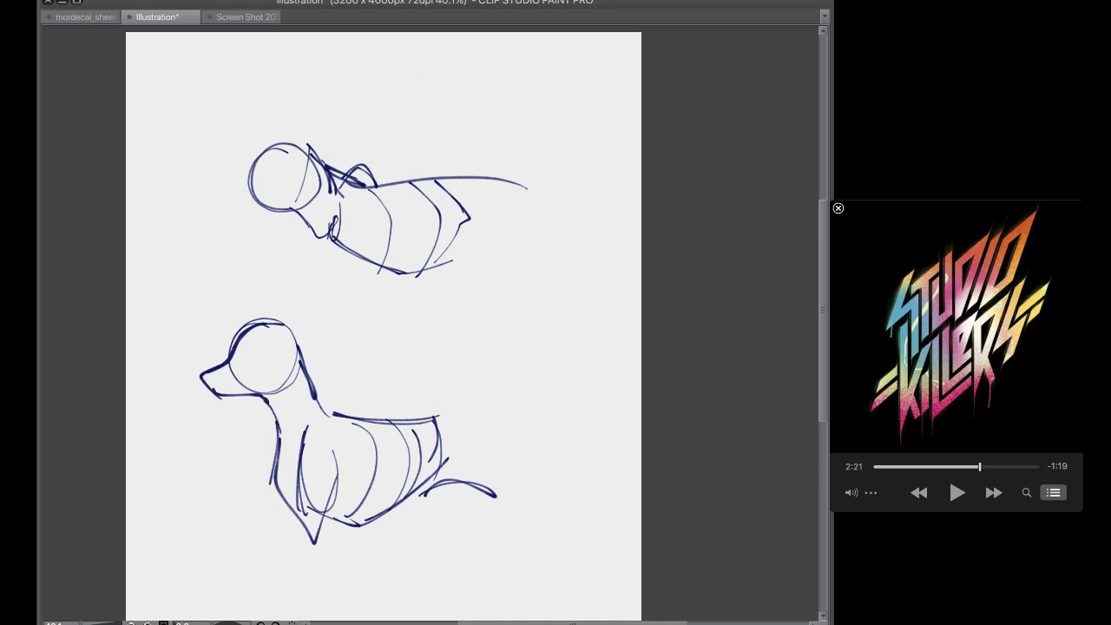
pyautogui.moveTo(452, 413); pyautogui.dragTo(490, 452)
pyautogui.moveTo(274, 495)
pyautogui.mouseDown()
pyautogui.moveTo(413, 511)
pyautogui.moveTo(493, 461)
pyautogui.mouseUp()
pyautogui.hotkey('ctrl', 'z')
pyautogui.moveTo(293, 463)
pyautogui.mouseDown()
pyautogui.moveTo(352, 510)
pyautogui.moveTo(321, 490)
pyautogui.mouseUp()
pyautogui.hotkey('ctrl', 'z')
# Draw a tapered shoulder shape on the first figure, running from the hump down to a point at the chest
pyautogui.moveTo(379, 188); pyautogui.dragTo(341, 234)
pyautogui.hotkey('ctrl', 'z')
pyautogui.moveTo(377, 200)
pyautogui.mouseDown()
pyautogui.moveTo(336, 230)
pyautogui.moveTo(363, 277)
pyautogui.moveTo(365, 198)
pyautogui.mouseUp()
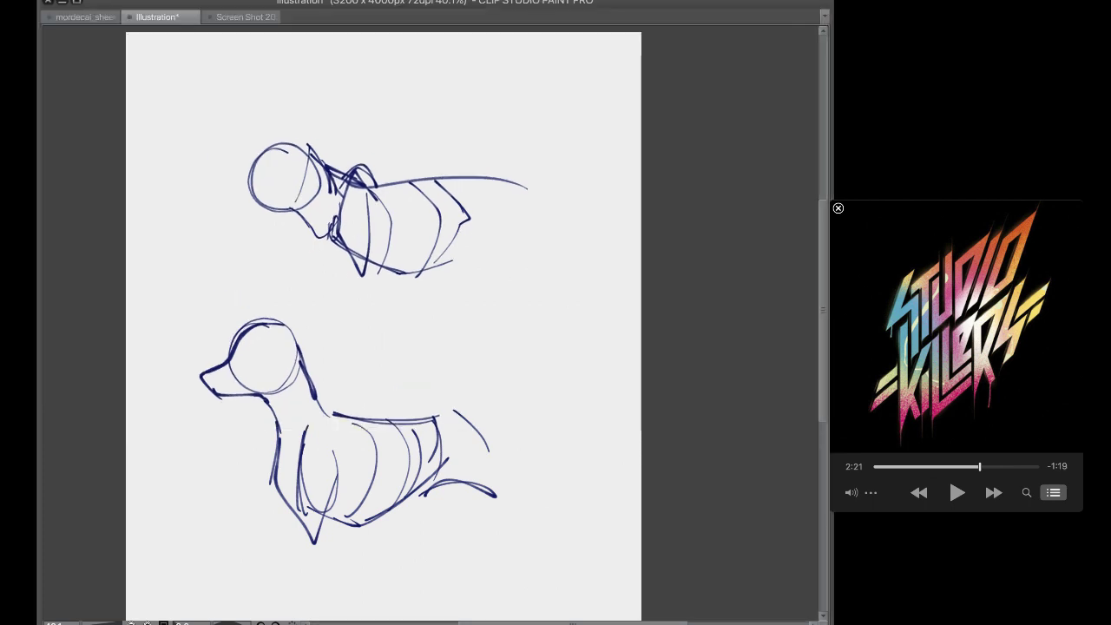
pyautogui.press('super+z')
pyautogui.moveTo(375, 195)
pyautogui.mouseDown()
pyautogui.moveTo(349, 183)
pyautogui.moveTo(377, 206)
pyautogui.mouseUp()
pyautogui.moveTo(525, 45)
pyautogui.mouseDown()
pyautogui.moveTo(483, 80)
pyautogui.moveTo(496, 130)
pyautogui.moveTo(532, 56)
pyautogui.moveTo(523, 102)
pyautogui.mouseUp()
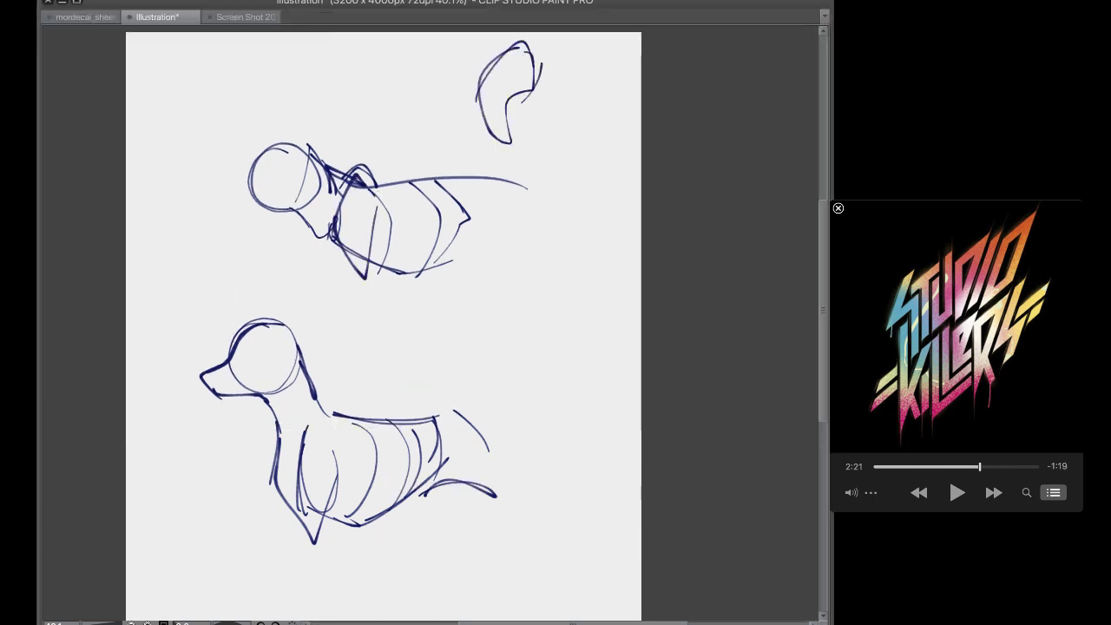
pyautogui.hotkey('ctrl', 'z')
pyautogui.hotkey('ctrl', 'z')
pyautogui.hotkey('ctrl', 'z')
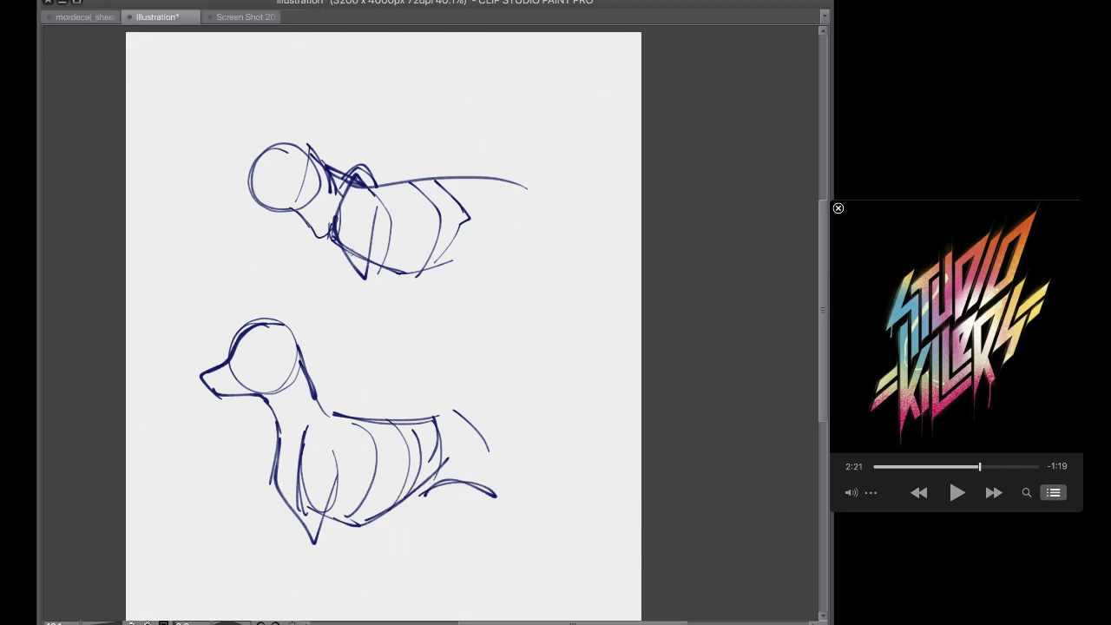
# Draw the first figure's near front leg as a slanted forearm ending in a flat paw
pyautogui.moveTo(344, 244)
pyautogui.mouseDown()
pyautogui.moveTo(390, 288)
pyautogui.moveTo(369, 345)
pyautogui.mouseUp()
pyautogui.moveTo(390, 272); pyautogui.dragTo(384, 294)
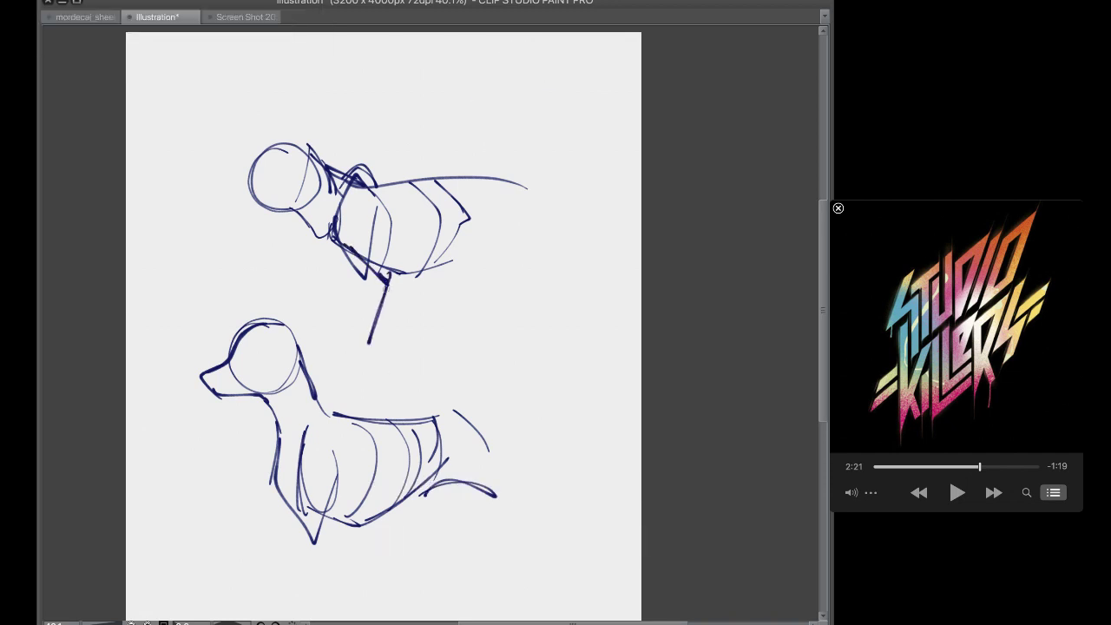
pyautogui.hotkey('ctrl', 'z')
pyautogui.hotkey('ctrl', 'z')
pyautogui.hotkey('ctrl', 'z')
pyautogui.moveTo(349, 248)
pyautogui.mouseDown()
pyautogui.moveTo(385, 283)
pyautogui.moveTo(370, 271)
pyautogui.moveTo(381, 280)
pyautogui.moveTo(368, 345)
pyautogui.mouseUp()
pyautogui.hotkey('ctrl', 'z')
pyautogui.hotkey('ctrl', 'z')
pyautogui.moveTo(384, 284)
pyautogui.mouseDown()
pyautogui.moveTo(369, 347)
pyautogui.moveTo(335, 371)
pyautogui.moveTo(380, 351)
pyautogui.moveTo(380, 370)
pyautogui.moveTo(361, 372)
pyautogui.mouseUp()
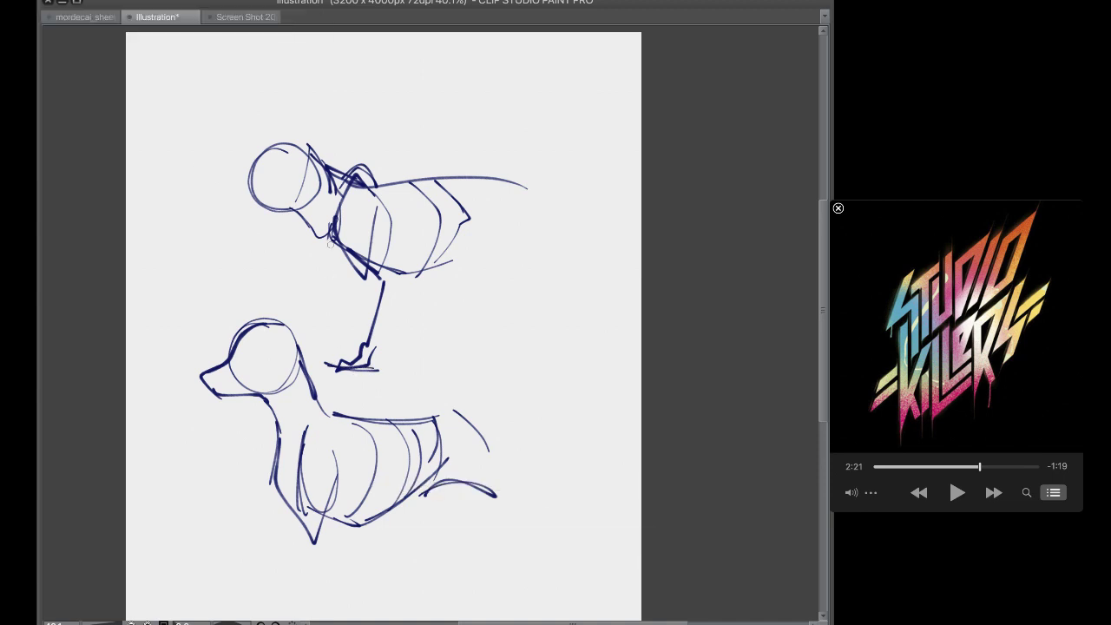
# Draw the first figure's lower chest curve and add the far front leg with its paw
pyautogui.moveTo(320, 234)
pyautogui.mouseDown()
pyautogui.moveTo(329, 256)
pyautogui.moveTo(364, 272)
pyautogui.mouseUp()
pyautogui.press('super+z')
pyautogui.press('super+z')
pyautogui.moveTo(321, 236); pyautogui.dragTo(365, 275)
pyautogui.press('super+z')
pyautogui.moveTo(354, 274); pyautogui.dragTo(344, 331)
pyautogui.moveTo(356, 286)
pyautogui.mouseDown()
pyautogui.moveTo(334, 342)
pyautogui.moveTo(363, 349)
pyautogui.mouseUp()
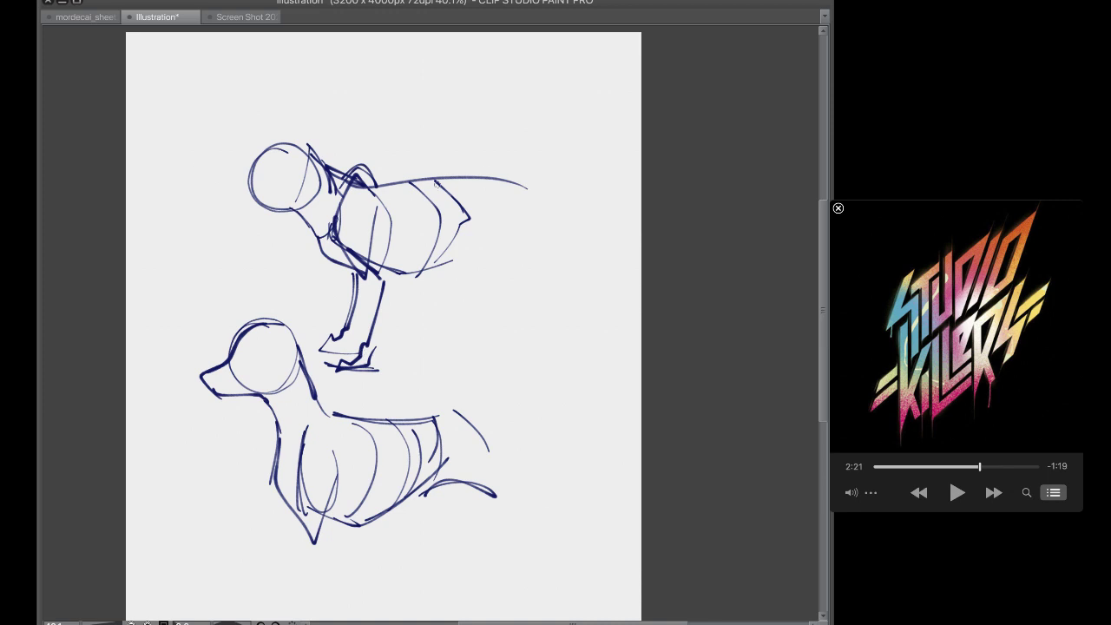
# Reinforce the first figure's back line and extend its belly line up toward the hindquarters
pyautogui.moveTo(377, 193); pyautogui.dragTo(509, 195)
pyautogui.press('super+z')
pyautogui.moveTo(393, 192); pyautogui.dragTo(520, 182)
pyautogui.moveTo(415, 274); pyautogui.dragTo(479, 246)
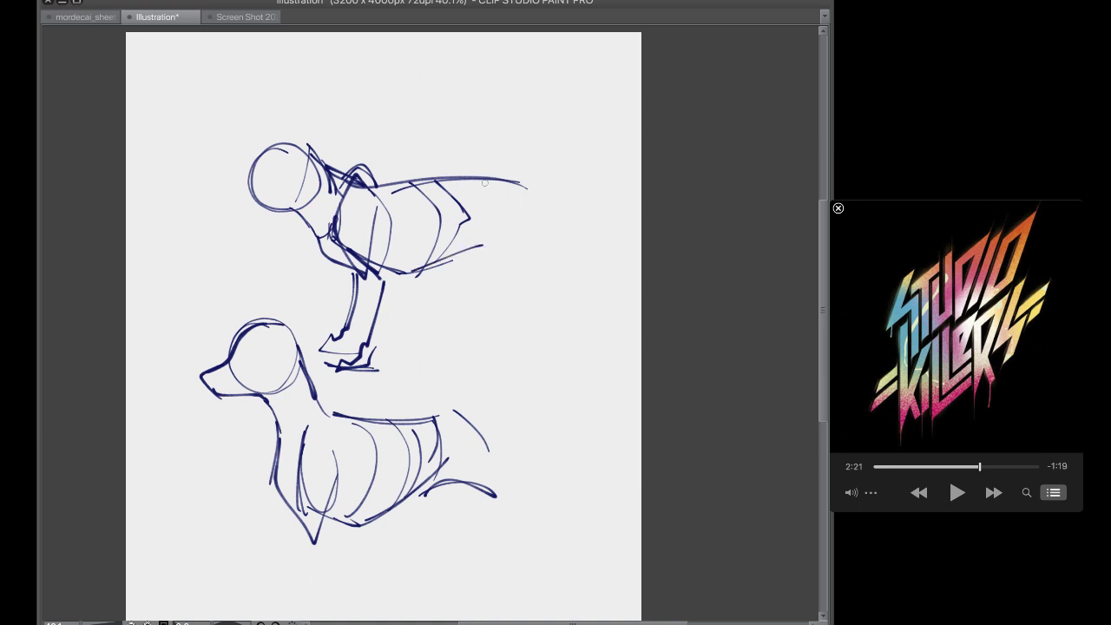
pyautogui.moveTo(536, 142)
pyautogui.mouseDown()
pyautogui.moveTo(579, 187)
pyautogui.moveTo(540, 165)
pyautogui.moveTo(533, 130)
pyautogui.moveTo(507, 130)
pyautogui.moveTo(534, 209)
pyautogui.moveTo(552, 209)
pyautogui.moveTo(542, 201)
pyautogui.mouseUp()
pyautogui.hotkey('ctrl', 'z')
pyautogui.hotkey('ctrl', 'z')
pyautogui.hotkey('ctrl', 'z')
# Give both front legs thickness by adding the rear contours from the paws up to the belly
pyautogui.moveTo(356, 278); pyautogui.dragTo(344, 349)
pyautogui.moveTo(346, 354); pyautogui.dragTo(379, 284)
pyautogui.moveTo(369, 352)
pyautogui.mouseDown()
pyautogui.moveTo(418, 269)
pyautogui.moveTo(407, 276)
pyautogui.mouseUp()
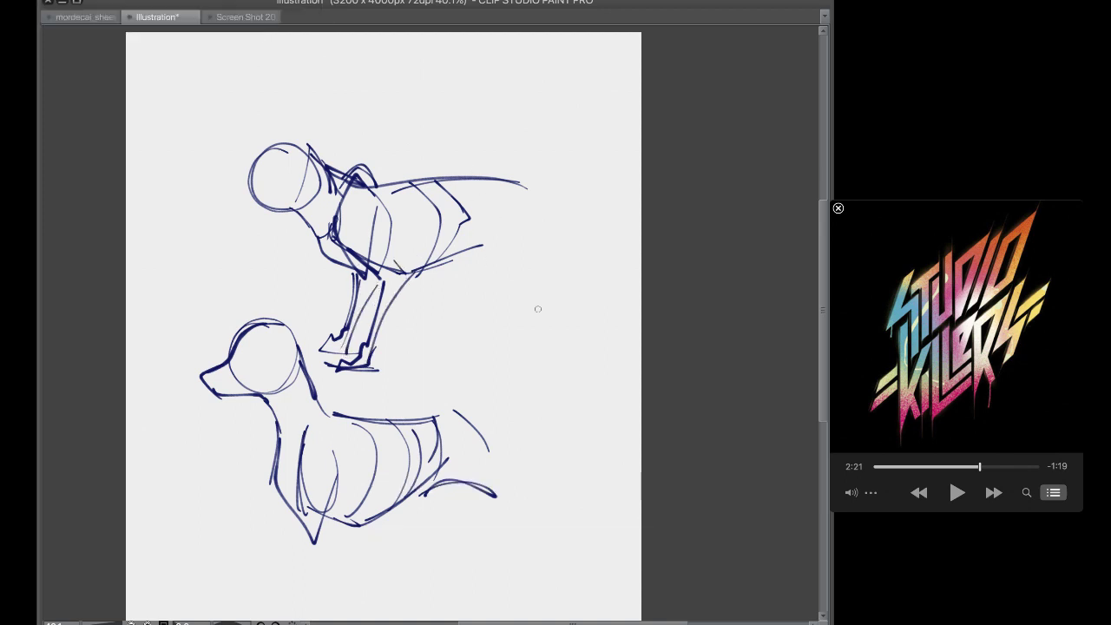
# Draw the first figure's near hind leg with a straight rump edge, bent hock, knee line and paw
pyautogui.moveTo(507, 212); pyautogui.dragTo(510, 279)
pyautogui.moveTo(509, 275)
pyautogui.mouseDown()
pyautogui.moveTo(541, 308)
pyautogui.moveTo(518, 356)
pyautogui.mouseUp()
pyautogui.moveTo(481, 246); pyautogui.dragTo(507, 290)
pyautogui.moveTo(479, 252)
pyautogui.mouseDown()
pyautogui.moveTo(517, 344)
pyautogui.moveTo(501, 355)
pyautogui.moveTo(529, 367)
pyautogui.mouseUp()
pyautogui.moveTo(532, 359)
pyautogui.mouseDown()
pyautogui.moveTo(543, 330)
pyautogui.moveTo(495, 363)
pyautogui.moveTo(524, 363)
pyautogui.moveTo(556, 306)
pyautogui.mouseUp()
pyautogui.press('super+z')
pyautogui.press('super+z')
pyautogui.press('super+z')
pyautogui.moveTo(556, 305); pyautogui.dragTo(547, 216)
pyautogui.moveTo(550, 287)
pyautogui.mouseDown()
pyautogui.moveTo(535, 201)
pyautogui.moveTo(540, 283)
pyautogui.mouseUp()
pyautogui.press('super+z')
pyautogui.moveTo(544, 206)
pyautogui.mouseDown()
pyautogui.moveTo(540, 233)
pyautogui.moveTo(462, 264)
pyautogui.moveTo(480, 245)
pyautogui.moveTo(507, 297)
pyautogui.mouseUp()
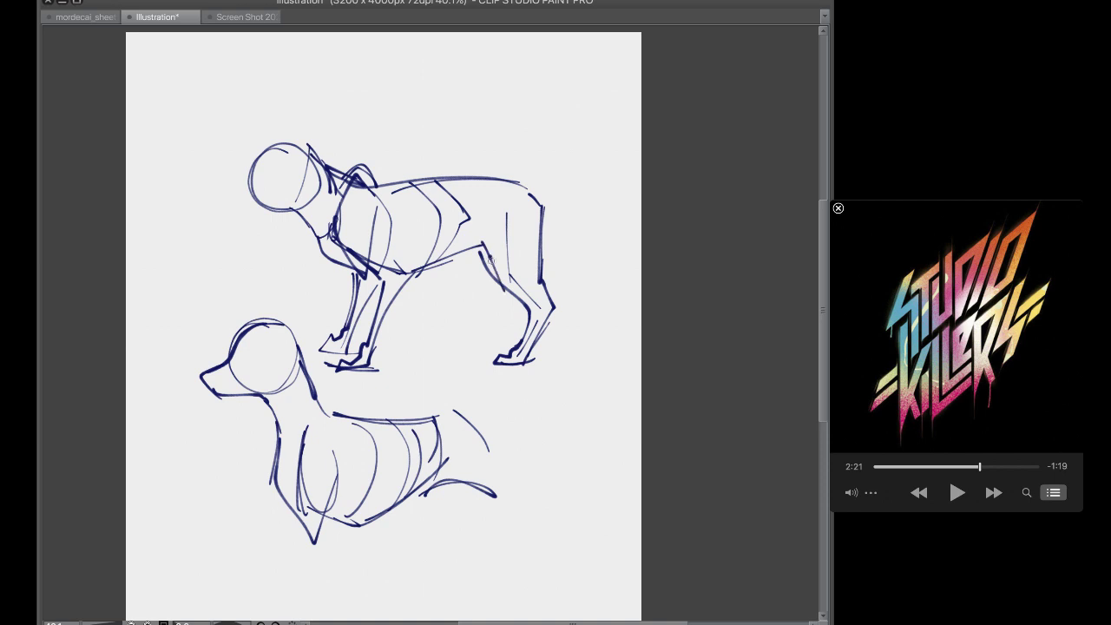
# Thicken the near thigh line, add the far hind leg with its paw, and start the tail from the rump
pyautogui.moveTo(490, 257)
pyautogui.mouseDown()
pyautogui.moveTo(507, 301)
pyautogui.moveTo(532, 313)
pyautogui.mouseUp()
pyautogui.moveTo(467, 258)
pyautogui.mouseDown()
pyautogui.moveTo(507, 332)
pyautogui.moveTo(501, 349)
pyautogui.moveTo(514, 332)
pyautogui.mouseUp()
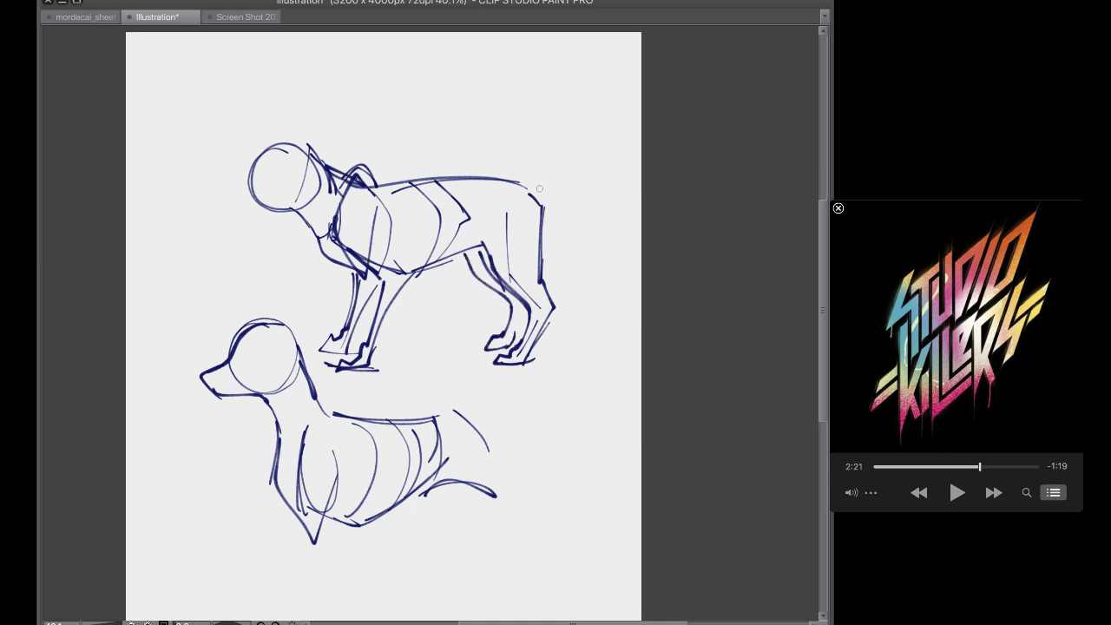
pyautogui.moveTo(512, 180); pyautogui.dragTo(567, 199)
# Move the whole sketch up and to the left on the canvas with a transform
pyautogui.press('super+t')
pyautogui.moveTo(390, 364); pyautogui.dragTo(339, 339)
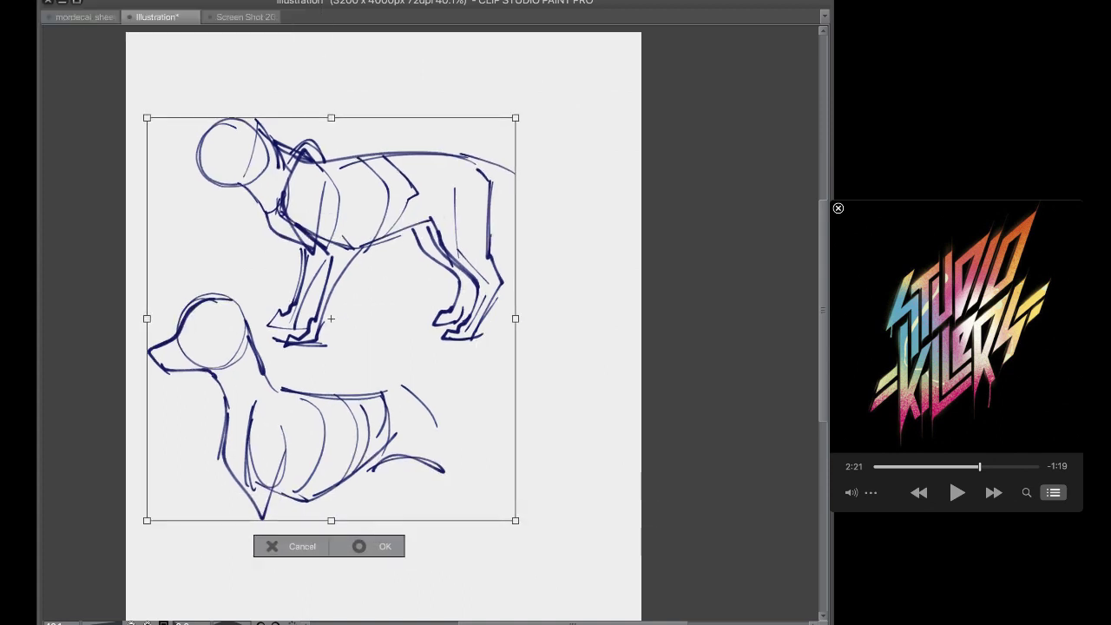
pyautogui.press('Return')
# Draw a long tail sweeping down from the first figure's rump to an upturned tip
pyautogui.moveTo(493, 165); pyautogui.dragTo(554, 229)
pyautogui.press('super+z')
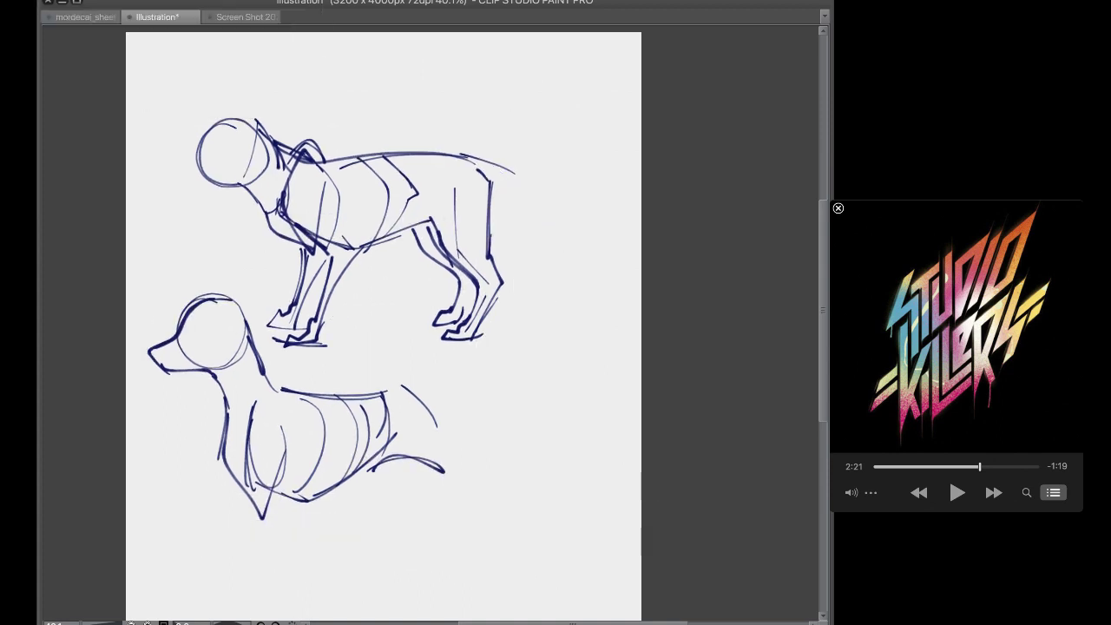
pyautogui.moveTo(499, 169); pyautogui.dragTo(580, 289)
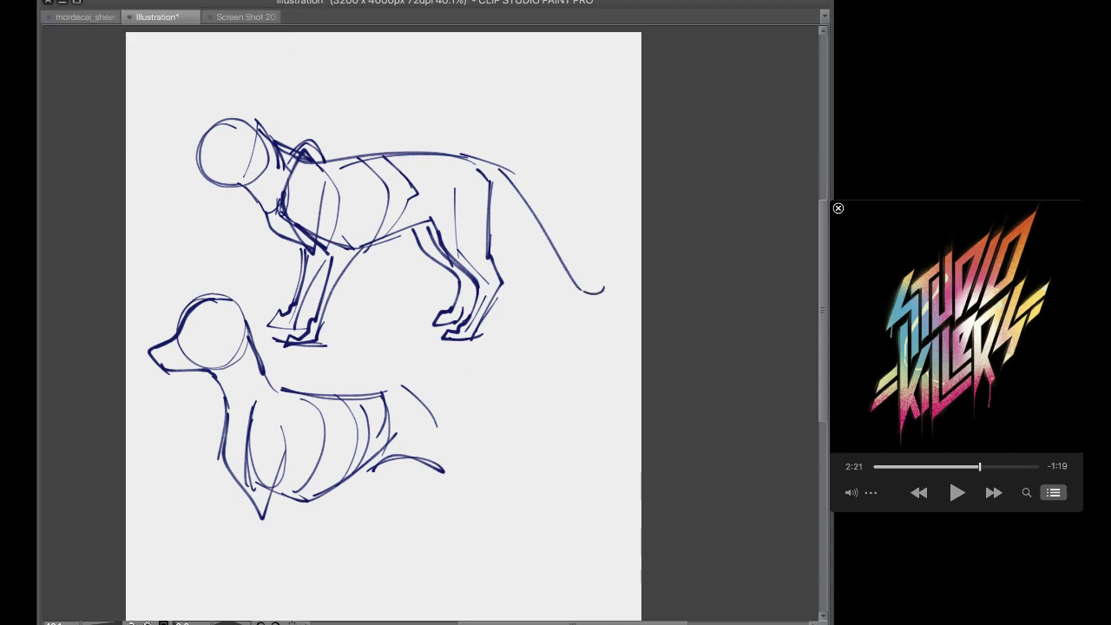
# Select the second figure with a freehand selection, move it lower on the canvas and deselect
pyautogui.moveTo(178, 278)
pyautogui.mouseDown()
pyautogui.moveTo(517, 443)
pyautogui.moveTo(295, 364)
pyautogui.moveTo(187, 271)
pyautogui.moveTo(178, 277)
pyautogui.mouseUp()
pyautogui.press('super+t')
pyautogui.moveTo(322, 439); pyautogui.dragTo(340, 512)
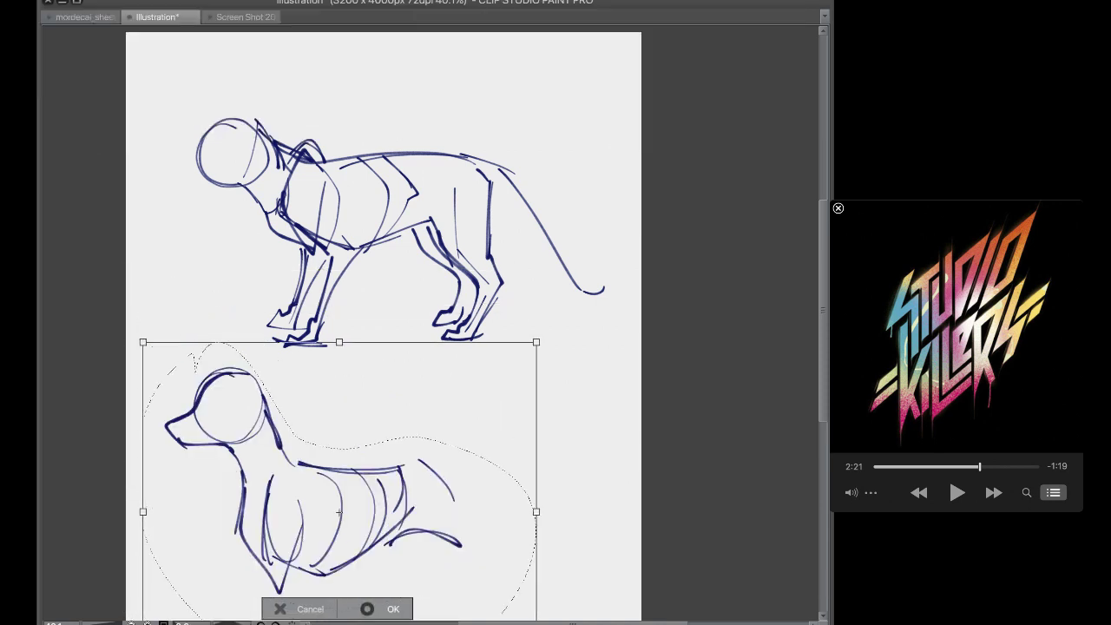
pyautogui.press('Return')
pyautogui.hotkey('ctrl', 'd')
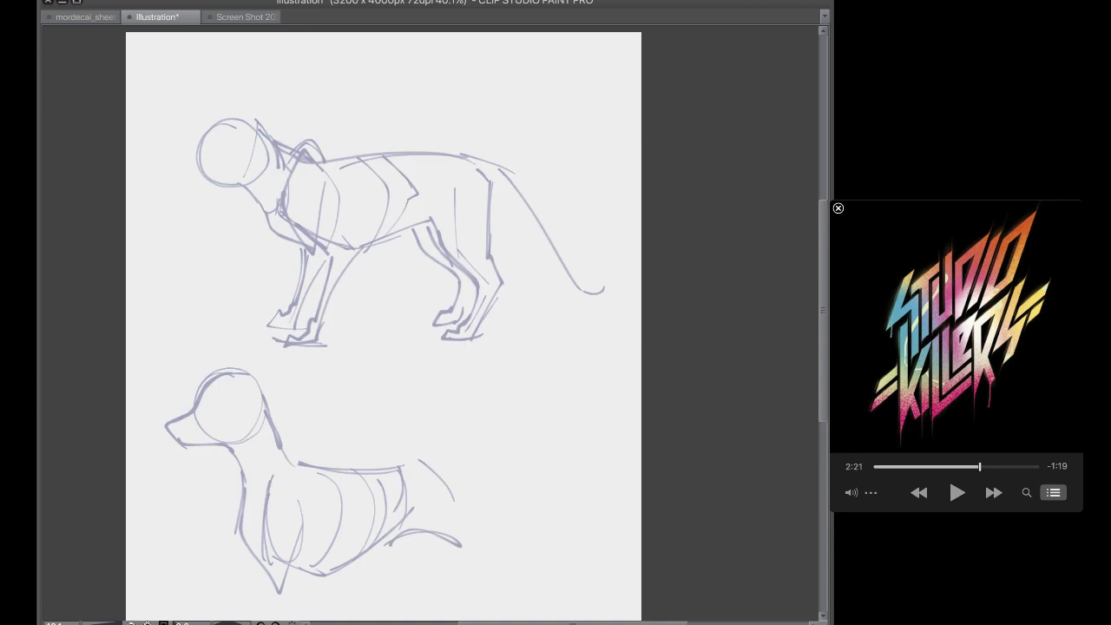
# Trace a dark, angular outline over the cat's back from the neck across the shoulder and rump to the rear thigh
pyautogui.scroll(2, 392, 116)
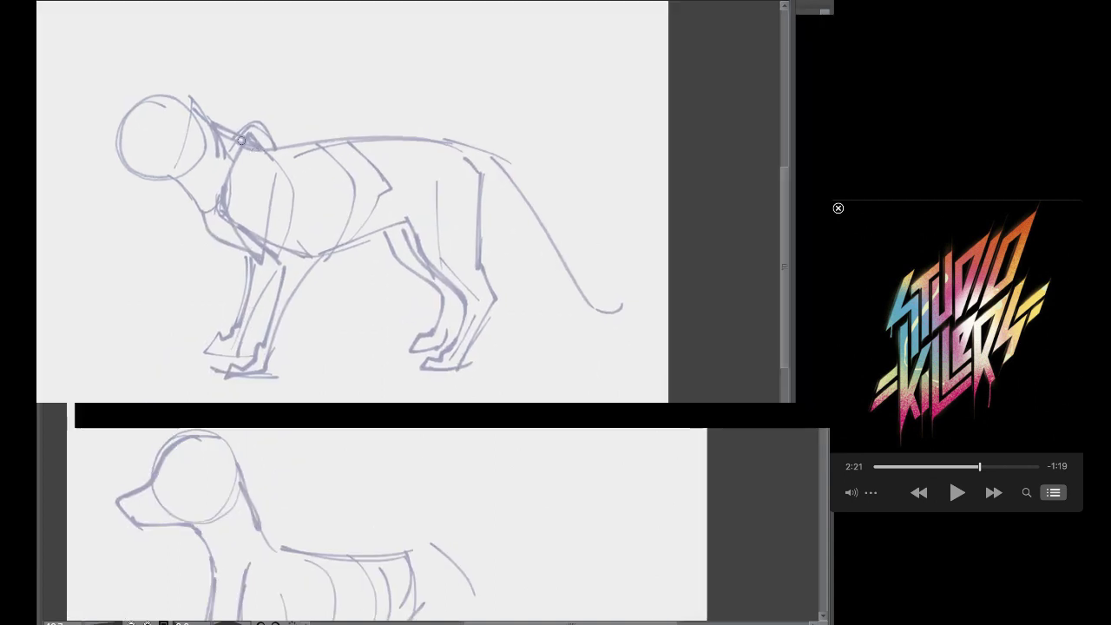
pyautogui.moveTo(249, 150)
pyautogui.mouseDown()
pyautogui.moveTo(277, 174)
pyautogui.moveTo(297, 157)
pyautogui.moveTo(327, 186)
pyautogui.moveTo(363, 164)
pyautogui.moveTo(502, 163)
pyautogui.moveTo(517, 189)
pyautogui.moveTo(514, 294)
pyautogui.mouseUp()
pyautogui.hotkey('ctrl', 'z')
pyautogui.hotkey('ctrl', 'z')
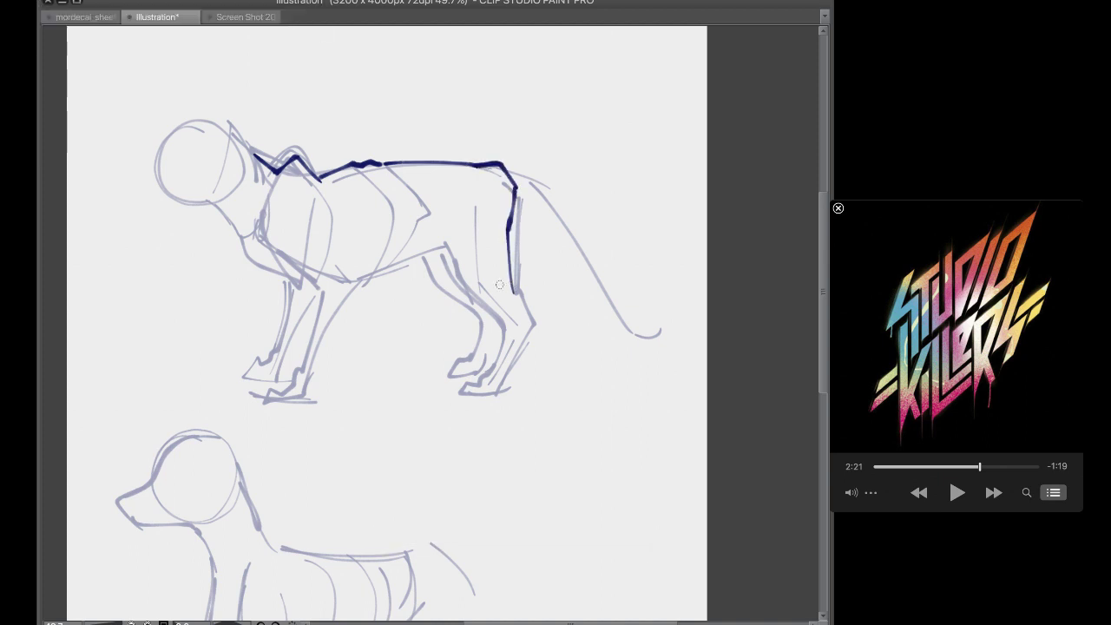
# Trace the near hind leg's front and back contours in dark lines, through knee and hock to the paw
pyautogui.moveTo(445, 252); pyautogui.dragTo(503, 326)
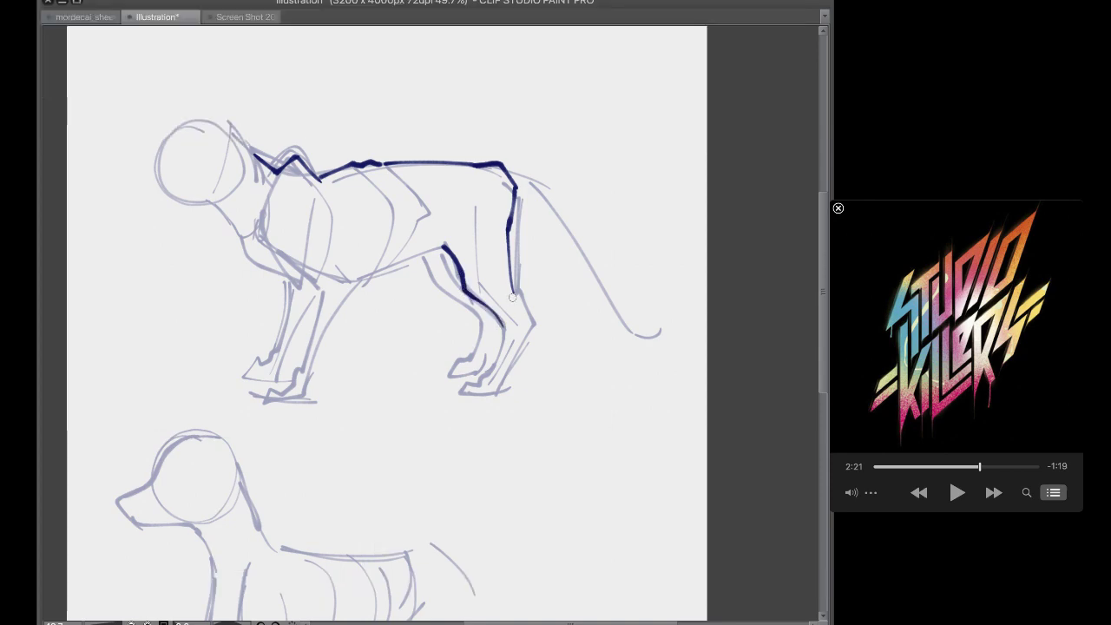
pyautogui.hotkey('ctrl', 'z')
pyautogui.hotkey('ctrl', 'z')
pyautogui.moveTo(445, 244)
pyautogui.mouseDown()
pyautogui.moveTo(464, 285)
pyautogui.moveTo(493, 306)
pyautogui.mouseUp()
pyautogui.moveTo(506, 232)
pyautogui.mouseDown()
pyautogui.moveTo(531, 327)
pyautogui.moveTo(500, 344)
pyautogui.moveTo(472, 389)
pyautogui.moveTo(525, 337)
pyautogui.moveTo(506, 374)
pyautogui.mouseUp()
pyautogui.hotkey('ctrl', 'z')
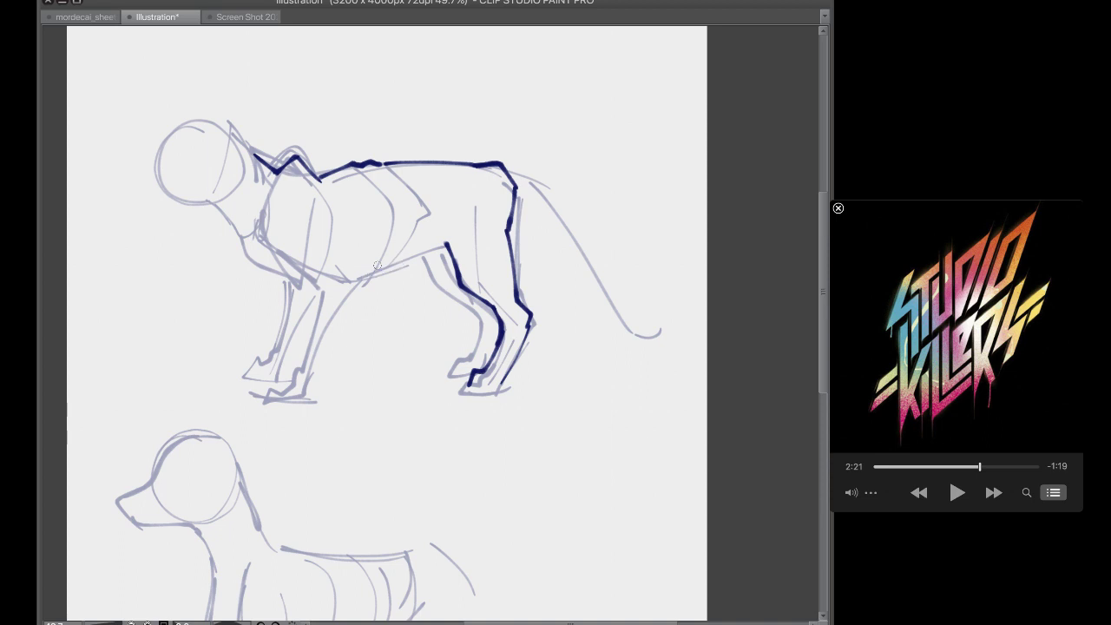
# Trace the cat's chest and belly lines in dark strokes and add an angular hip accent at the rump
pyautogui.moveTo(243, 237)
pyautogui.mouseDown()
pyautogui.moveTo(300, 272)
pyautogui.moveTo(389, 270)
pyautogui.moveTo(425, 251)
pyautogui.mouseUp()
pyautogui.hotkey('ctrl', 'z')
pyautogui.moveTo(363, 274); pyautogui.dragTo(454, 248)
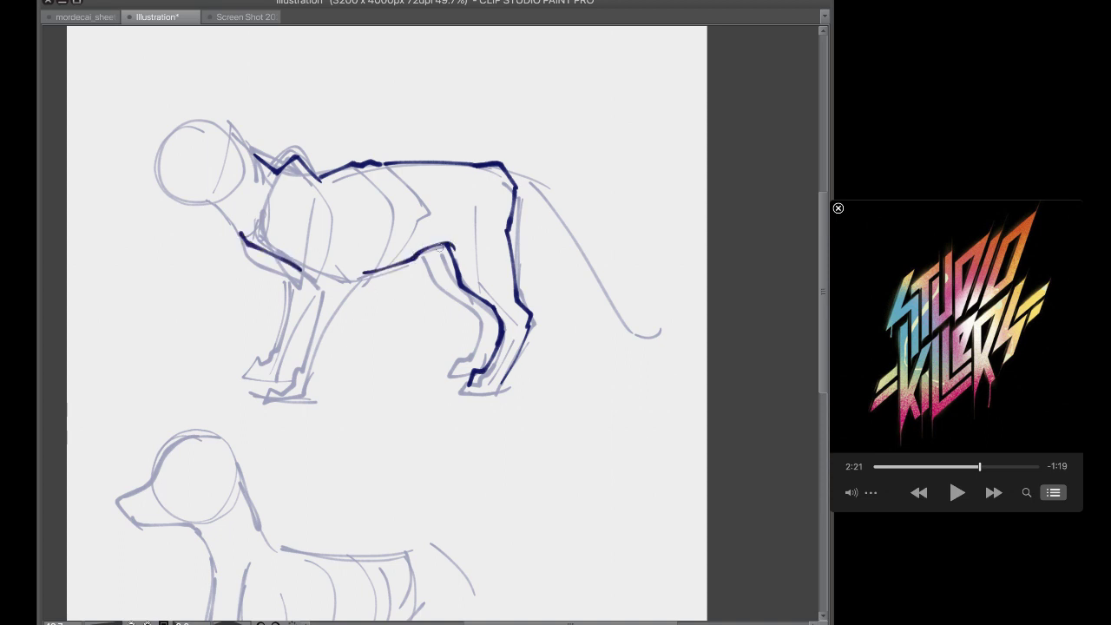
pyautogui.hotkey('ctrl', 'z')
pyautogui.moveTo(370, 274)
pyautogui.mouseDown()
pyautogui.moveTo(424, 250)
pyautogui.moveTo(450, 247)
pyautogui.mouseUp()
pyautogui.moveTo(448, 159); pyautogui.dragTo(513, 194)
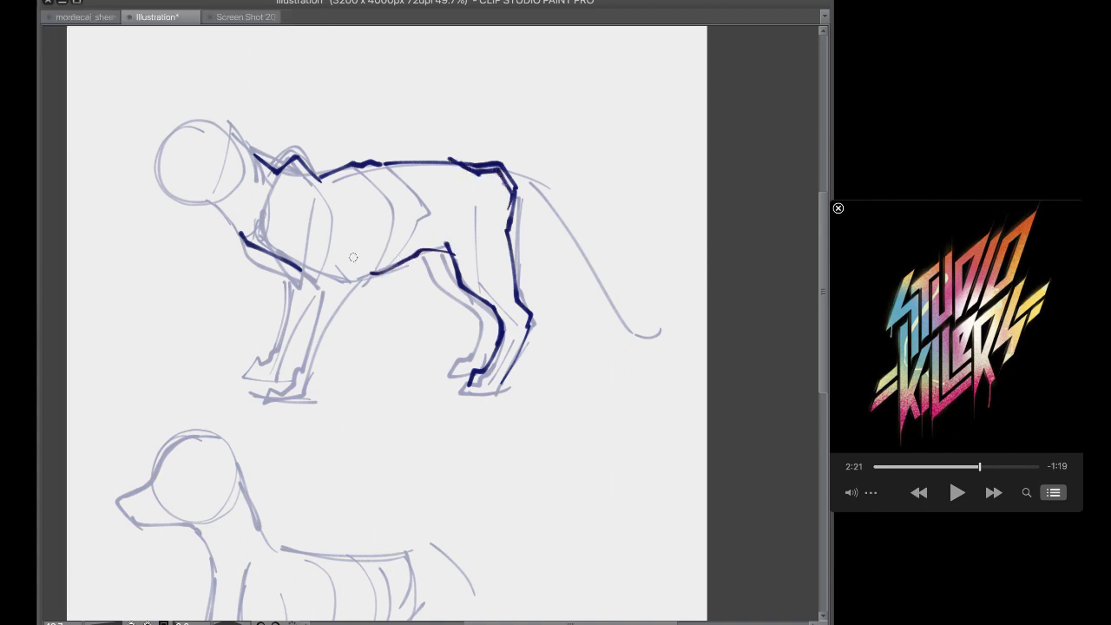
# Trace the near front leg in dark lines from elbow and chest down to the paw
pyautogui.moveTo(353, 256)
pyautogui.mouseDown()
pyautogui.moveTo(357, 283)
pyautogui.moveTo(317, 351)
pyautogui.mouseUp()
pyautogui.moveTo(300, 267)
pyautogui.mouseDown()
pyautogui.moveTo(309, 328)
pyautogui.moveTo(294, 378)
pyautogui.moveTo(272, 382)
pyautogui.moveTo(308, 392)
pyautogui.mouseUp()
pyautogui.moveTo(318, 351); pyautogui.dragTo(304, 391)
# Try a dark cat-head outline with a pointed ear, short muzzle and jaw over the head circle
pyautogui.moveTo(254, 153)
pyautogui.mouseDown()
pyautogui.moveTo(192, 81)
pyautogui.moveTo(190, 130)
pyautogui.moveTo(167, 143)
pyautogui.moveTo(156, 172)
pyautogui.moveTo(160, 193)
pyautogui.moveTo(197, 200)
pyautogui.mouseUp()
pyautogui.moveTo(190, 127)
pyautogui.mouseDown()
pyautogui.moveTo(205, 103)
pyautogui.moveTo(223, 136)
pyautogui.mouseUp()
pyautogui.moveTo(170, 197); pyautogui.dragTo(223, 210)
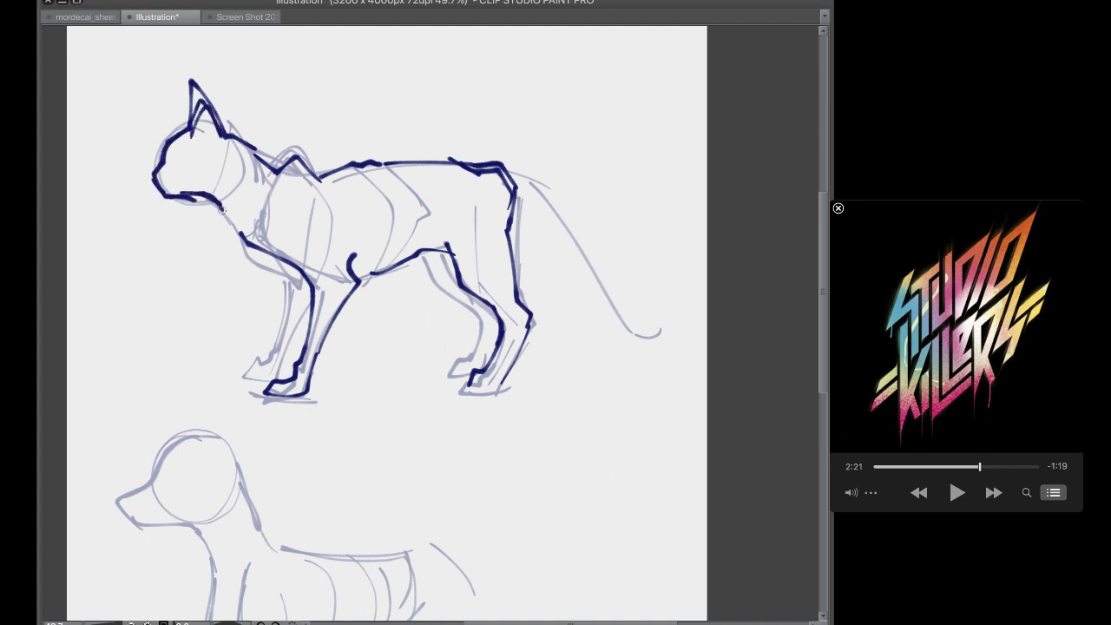
pyautogui.press('super+z')
pyautogui.press('super+z')
pyautogui.press('super+z')
pyautogui.press('super+z')
pyautogui.press('super+z')
pyautogui.hotkey('ctrl', 'z')
pyautogui.hotkey('ctrl', 'z')
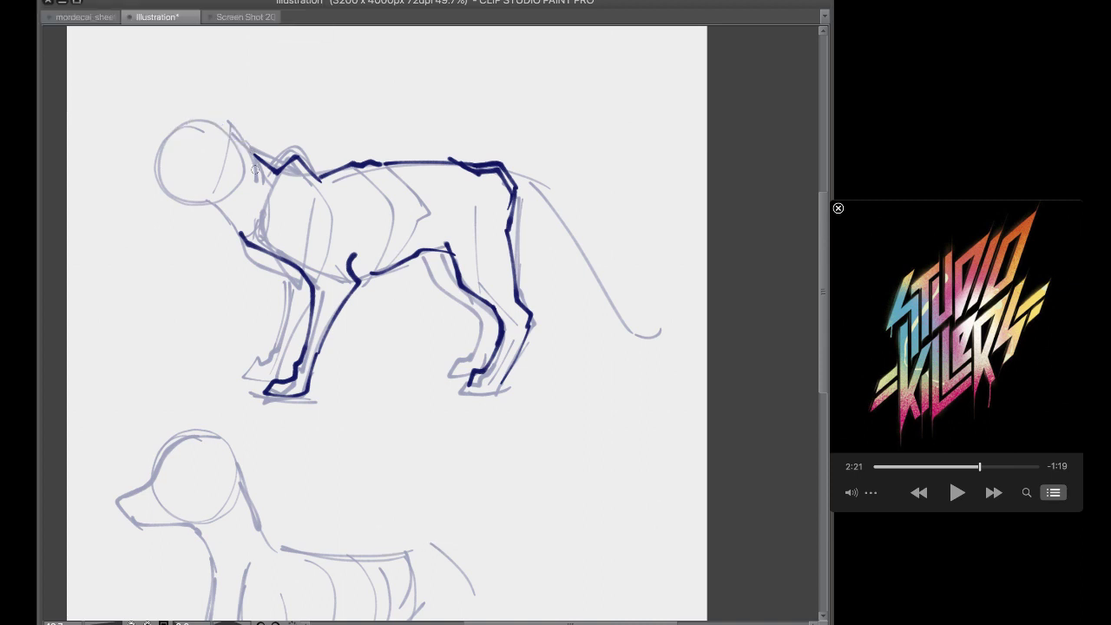
# Redraw the head circle slightly closer to the neck and continue the dark outline from the neck to the far front leg
pyautogui.moveTo(217, 131)
pyautogui.mouseDown()
pyautogui.moveTo(179, 193)
pyautogui.moveTo(175, 163)
pyautogui.mouseUp()
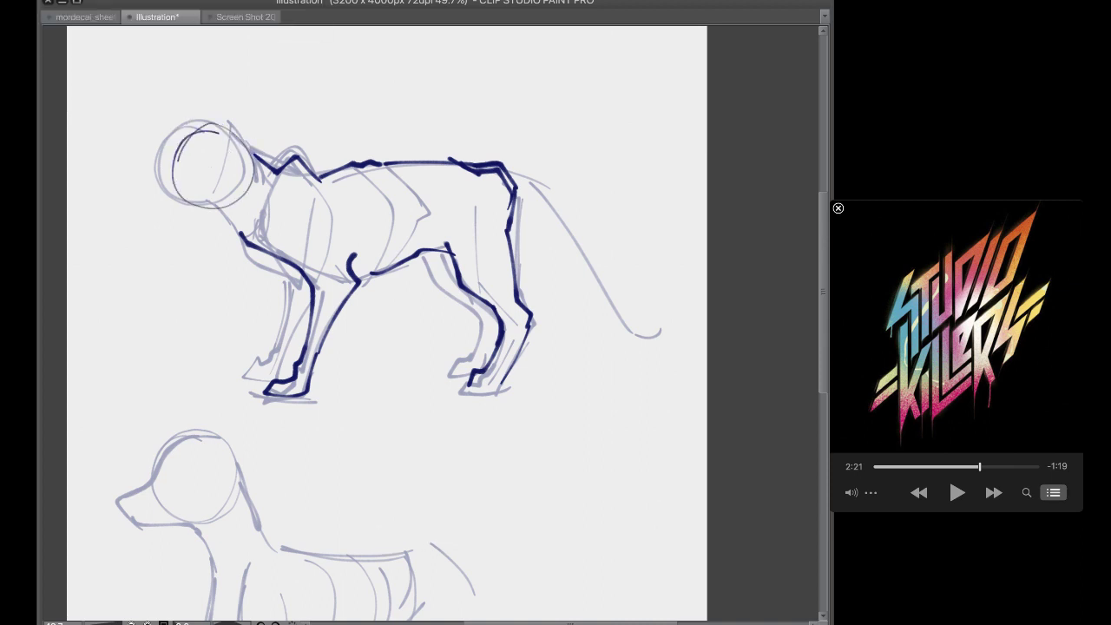
pyautogui.moveTo(259, 156)
pyautogui.mouseDown()
pyautogui.moveTo(206, 105)
pyautogui.moveTo(206, 137)
pyautogui.moveTo(178, 149)
pyautogui.moveTo(163, 187)
pyautogui.moveTo(177, 205)
pyautogui.moveTo(209, 204)
pyautogui.moveTo(282, 278)
pyautogui.moveTo(249, 375)
pyautogui.mouseUp()
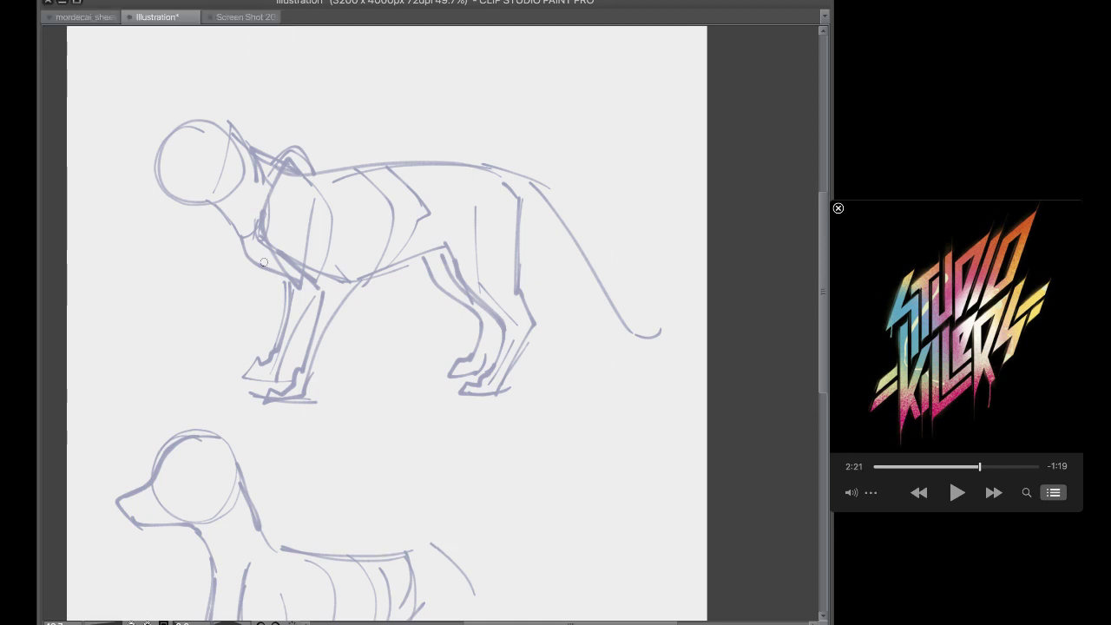
pyautogui.moveTo(426, 131); pyautogui.dragTo(549, 114)
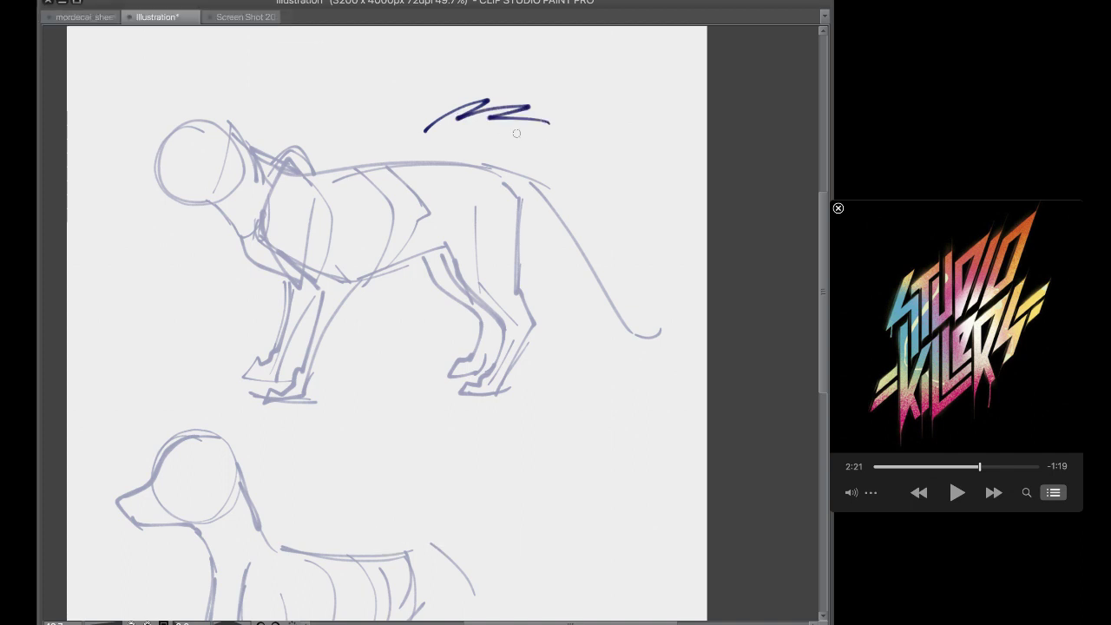
pyautogui.press('super+z')
pyautogui.moveTo(458, 141); pyautogui.dragTo(547, 181)
pyautogui.hotkey('ctrl', 'z')
pyautogui.hotkey('ctrl', 'z')
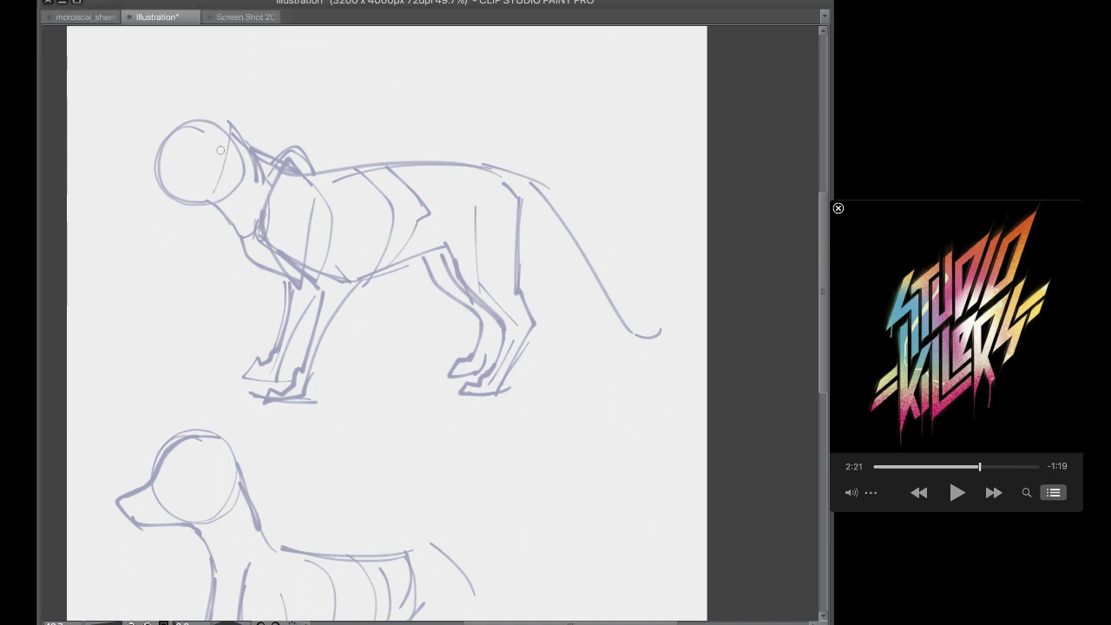
# Draw a dark head circle set slightly closer to the cat's neck and add a rounded ear on top
pyautogui.moveTo(207, 128); pyautogui.dragTo(201, 126)
pyautogui.hotkey('ctrl', 'z')
pyautogui.moveTo(239, 158)
pyautogui.mouseDown()
pyautogui.moveTo(178, 135)
pyautogui.moveTo(170, 155)
pyautogui.moveTo(240, 182)
pyautogui.mouseUp()
pyautogui.hotkey('ctrl', 'z')
pyautogui.moveTo(209, 132)
pyautogui.mouseDown()
pyautogui.moveTo(249, 151)
pyautogui.moveTo(245, 187)
pyautogui.mouseUp()
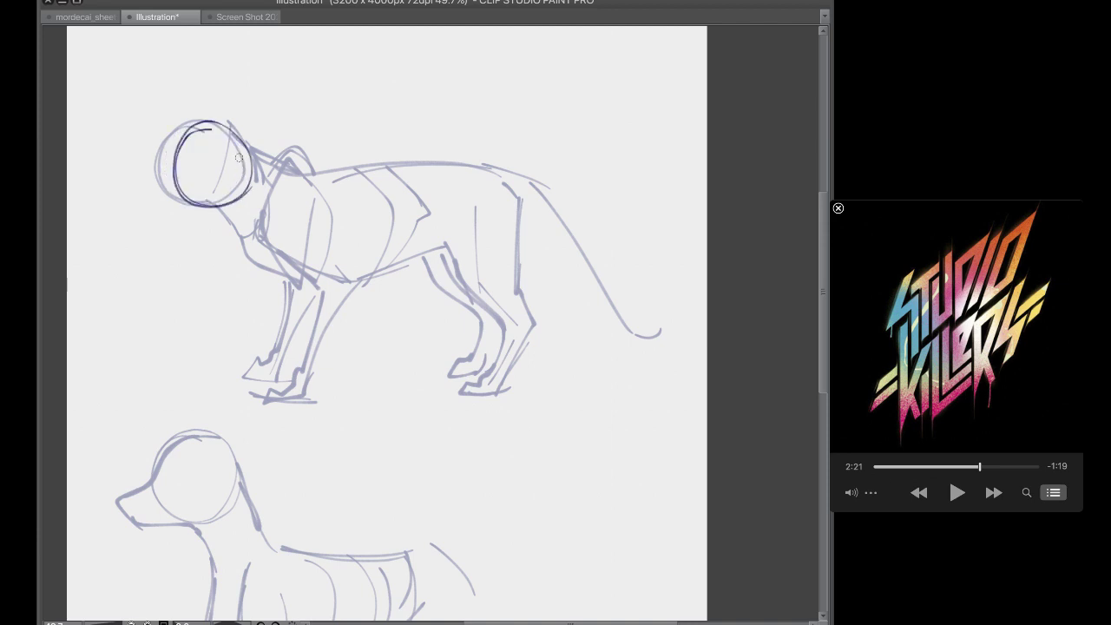
pyautogui.hotkey('ctrl', 'z')
pyautogui.moveTo(206, 125)
pyautogui.mouseDown()
pyautogui.moveTo(215, 196)
pyautogui.moveTo(185, 130)
pyautogui.moveTo(247, 163)
pyautogui.moveTo(211, 209)
pyautogui.moveTo(202, 126)
pyautogui.moveTo(242, 178)
pyautogui.mouseUp()
pyautogui.hotkey('ctrl', 'z')
pyautogui.moveTo(216, 134); pyautogui.dragTo(247, 156)
pyautogui.hotkey('ctrl', 'z')
pyautogui.moveTo(219, 111); pyautogui.dragTo(209, 136)
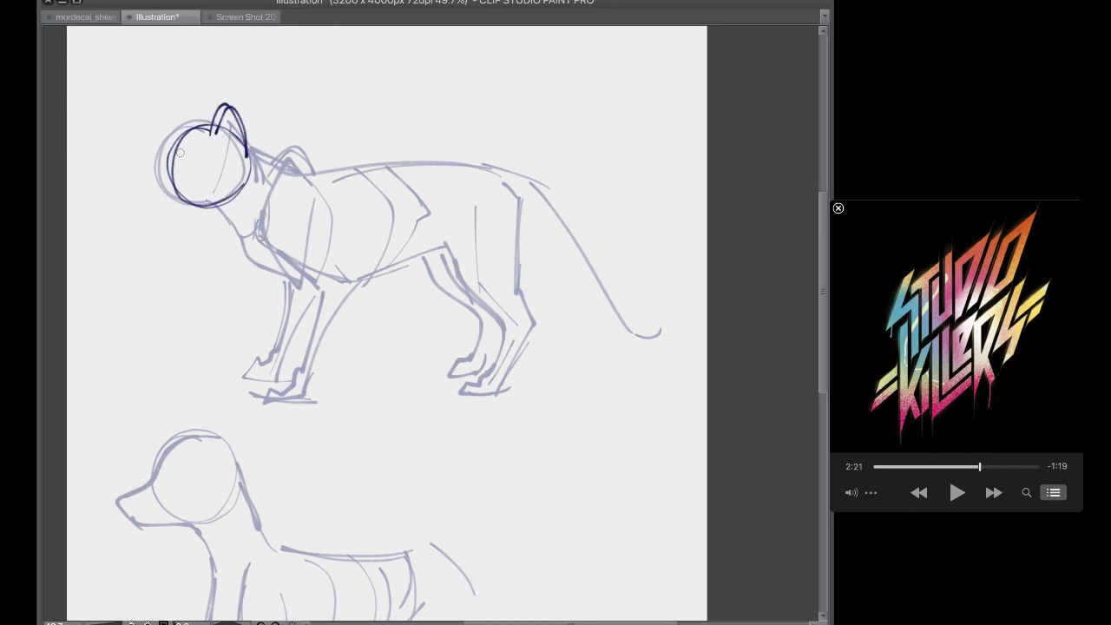
# Try a curved eye guideline across the dark head circle and a lower rounded ear, then undo the dark head sketch
pyautogui.hotkey('ctrl', 'z')
pyautogui.hotkey('ctrl', 'z')
pyautogui.moveTo(160, 172); pyautogui.dragTo(250, 164)
pyautogui.moveTo(212, 131); pyautogui.dragTo(246, 158)
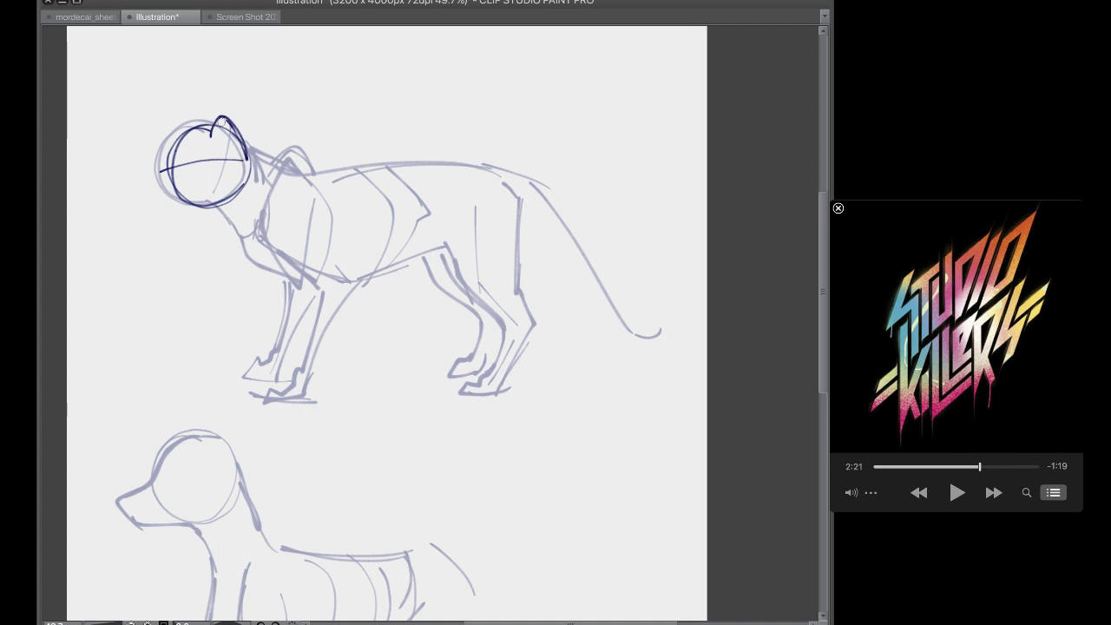
pyautogui.hotkey('ctrl', 'z')
pyautogui.hotkey('ctrl', 'z')
pyautogui.hotkey('ctrl', 'z')
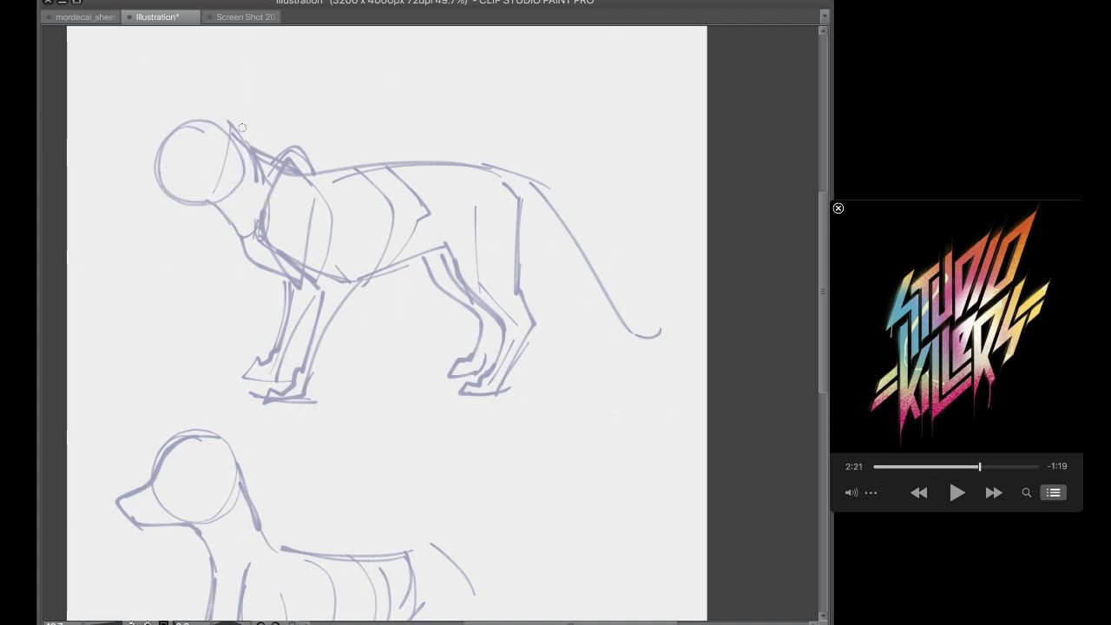
# Draw dark strokes along the cat's nape, throat and shoulder blade over the faded sketch
pyautogui.moveTo(227, 122)
pyautogui.mouseDown()
pyautogui.moveTo(278, 153)
pyautogui.moveTo(286, 148)
pyautogui.moveTo(256, 138)
pyautogui.moveTo(285, 145)
pyautogui.moveTo(270, 143)
pyautogui.moveTo(293, 165)
pyautogui.moveTo(259, 235)
pyautogui.moveTo(229, 244)
pyautogui.moveTo(235, 231)
pyautogui.moveTo(245, 257)
pyautogui.moveTo(289, 268)
pyautogui.mouseUp()
pyautogui.hotkey('ctrl', 'z')
pyautogui.hotkey('ctrl', 'z')
pyautogui.hotkey('ctrl', 'z')
pyautogui.hotkey('ctrl', 'z')
pyautogui.hotkey('ctrl', 'z')
pyautogui.hotkey('ctrl', 'z')
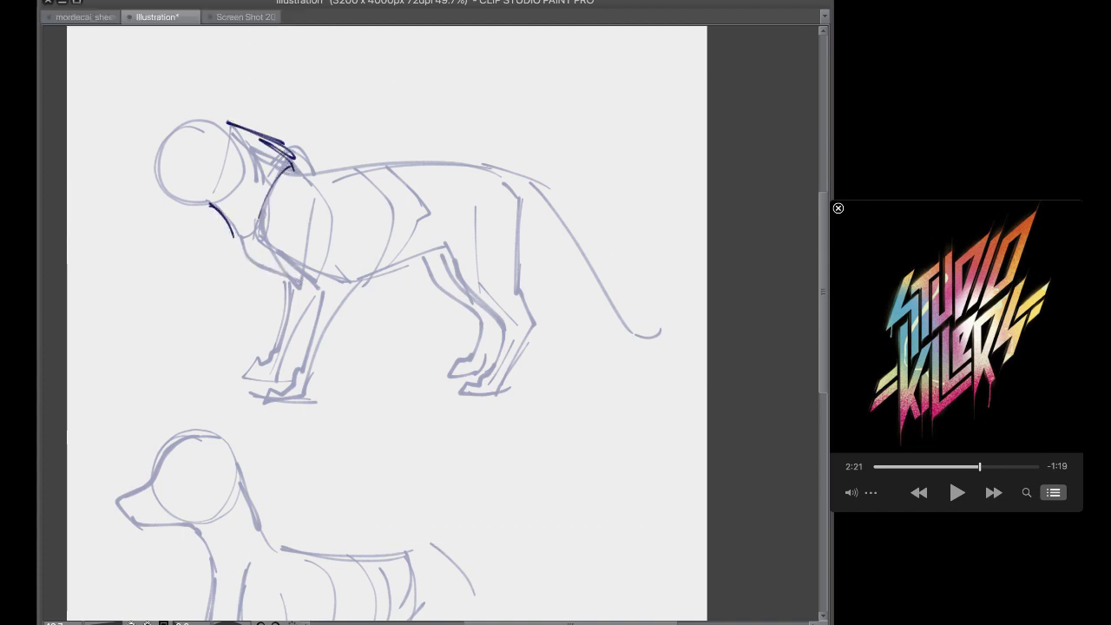
# Continue the dark outline down the chest to the top of the front leg, and add a short stroke behind the shoulder blade
pyautogui.moveTo(231, 231)
pyautogui.mouseDown()
pyautogui.moveTo(257, 265)
pyautogui.moveTo(301, 283)
pyautogui.mouseUp()
pyautogui.moveTo(291, 165); pyautogui.dragTo(332, 184)
pyautogui.moveTo(264, 241); pyautogui.dragTo(299, 291)
pyautogui.hotkey('ctrl', 'z')
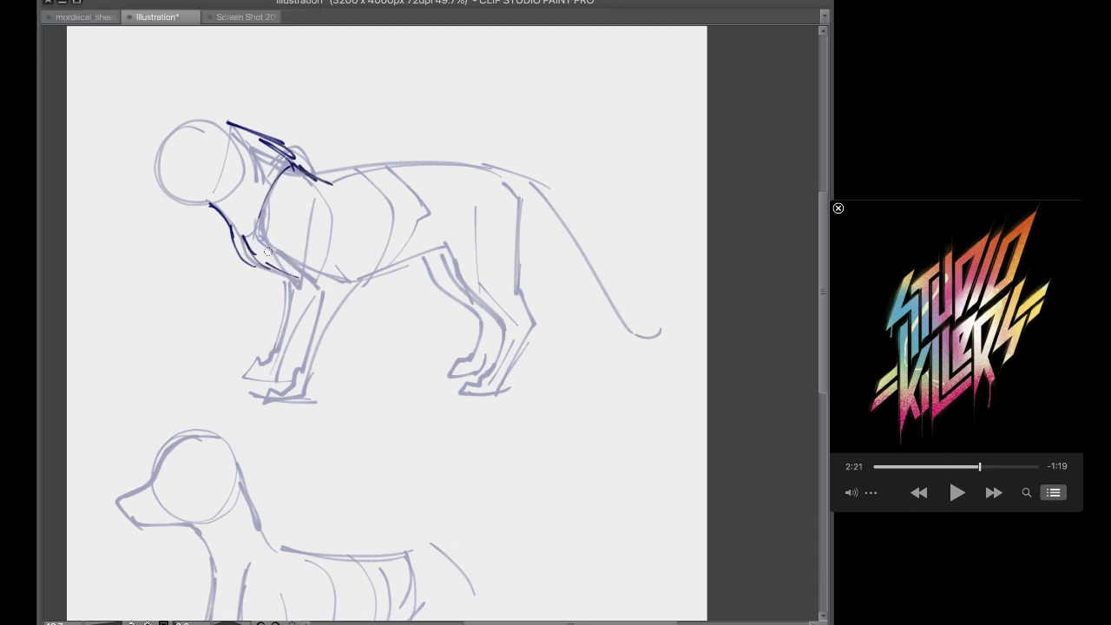
pyautogui.moveTo(268, 252); pyautogui.dragTo(303, 290)
pyautogui.hotkey('ctrl', 'z')
# Outline the cat's near front leg down to the paw and draw the belly line back to the hind leg
pyautogui.moveTo(266, 195)
pyautogui.mouseDown()
pyautogui.moveTo(272, 272)
pyautogui.moveTo(298, 278)
pyautogui.moveTo(298, 359)
pyautogui.mouseUp()
pyautogui.hotkey('ctrl', 'z')
pyautogui.hotkey('ctrl', 'z')
pyautogui.hotkey('ctrl', 'z')
pyautogui.moveTo(296, 290)
pyautogui.mouseDown()
pyautogui.moveTo(296, 352)
pyautogui.moveTo(277, 390)
pyautogui.mouseUp()
pyautogui.hotkey('ctrl', 'z')
pyautogui.moveTo(295, 307)
pyautogui.mouseDown()
pyautogui.moveTo(297, 382)
pyautogui.moveTo(276, 392)
pyautogui.moveTo(312, 395)
pyautogui.moveTo(356, 282)
pyautogui.moveTo(412, 275)
pyautogui.moveTo(401, 289)
pyautogui.moveTo(422, 289)
pyautogui.moveTo(468, 277)
pyautogui.mouseUp()
pyautogui.hotkey('ctrl', 'z')
pyautogui.hotkey('ctrl', 'z')
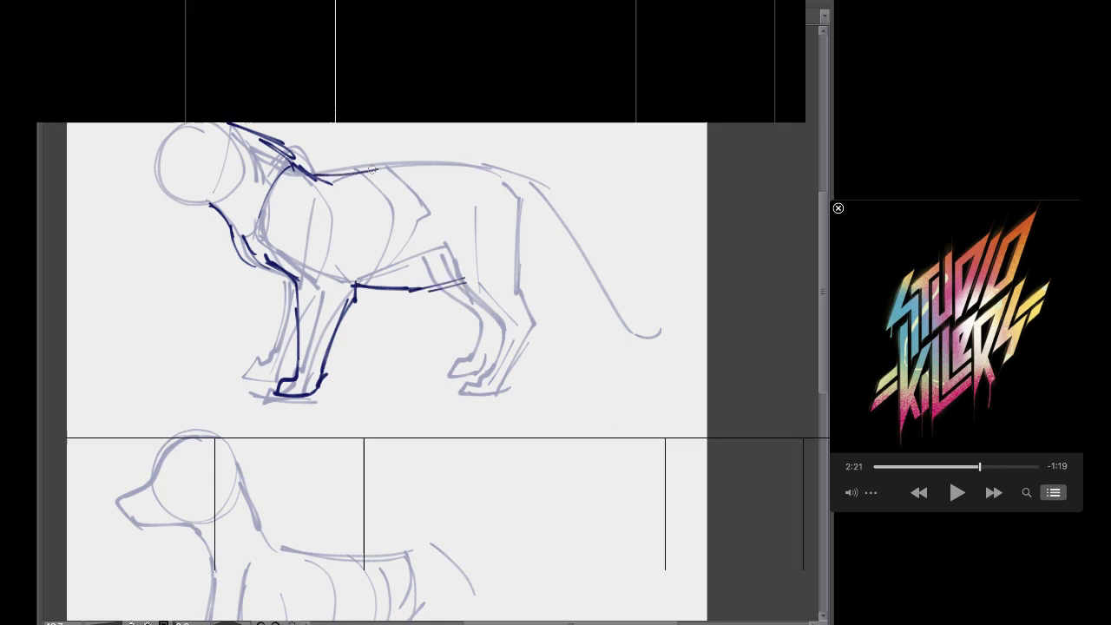
# Outline the cat's back from shoulder to rump and trace the near hind leg down to its paw
pyautogui.moveTo(315, 176)
pyautogui.mouseDown()
pyautogui.moveTo(464, 163)
pyautogui.moveTo(531, 192)
pyautogui.mouseUp()
pyautogui.moveTo(455, 270)
pyautogui.mouseDown()
pyautogui.moveTo(505, 330)
pyautogui.moveTo(499, 352)
pyautogui.moveTo(468, 374)
pyautogui.moveTo(500, 389)
pyautogui.moveTo(537, 326)
pyautogui.moveTo(542, 219)
pyautogui.moveTo(535, 290)
pyautogui.mouseUp()
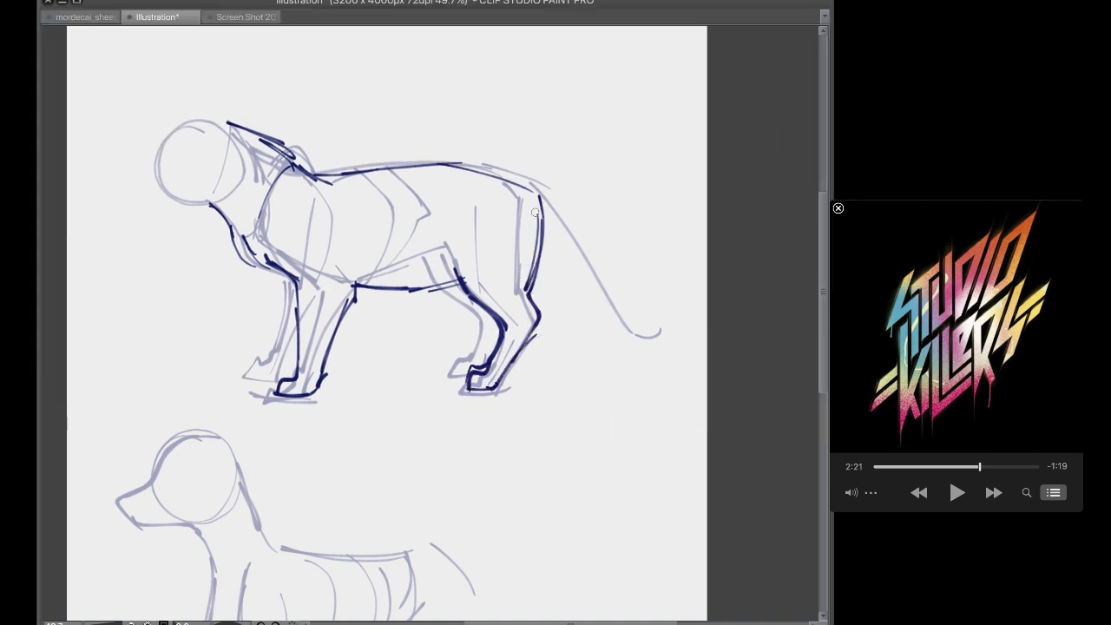
pyautogui.moveTo(537, 199); pyautogui.dragTo(540, 333)
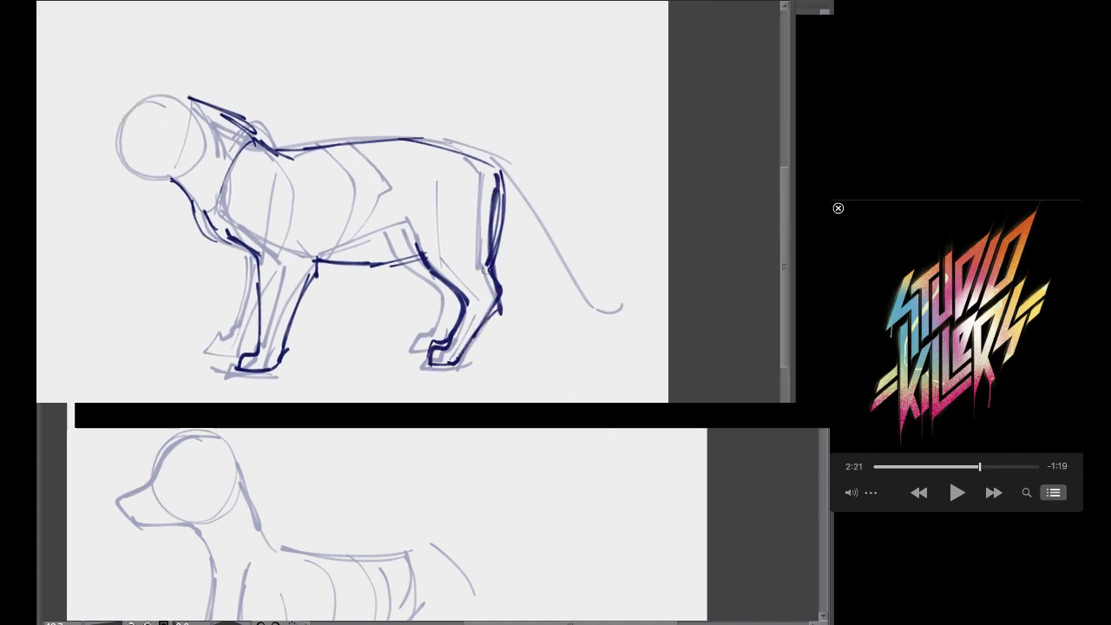
# Draw a thick bushy tail outline from the rump, sweeping down and curling up to a pointed tip
pyautogui.moveTo(547, 185); pyautogui.dragTo(631, 321)
pyautogui.moveTo(527, 254)
pyautogui.mouseDown()
pyautogui.moveTo(612, 394)
pyautogui.moveTo(656, 387)
pyautogui.mouseUp()
pyautogui.moveTo(633, 311)
pyautogui.mouseDown()
pyautogui.moveTo(691, 356)
pyautogui.moveTo(657, 385)
pyautogui.mouseUp()
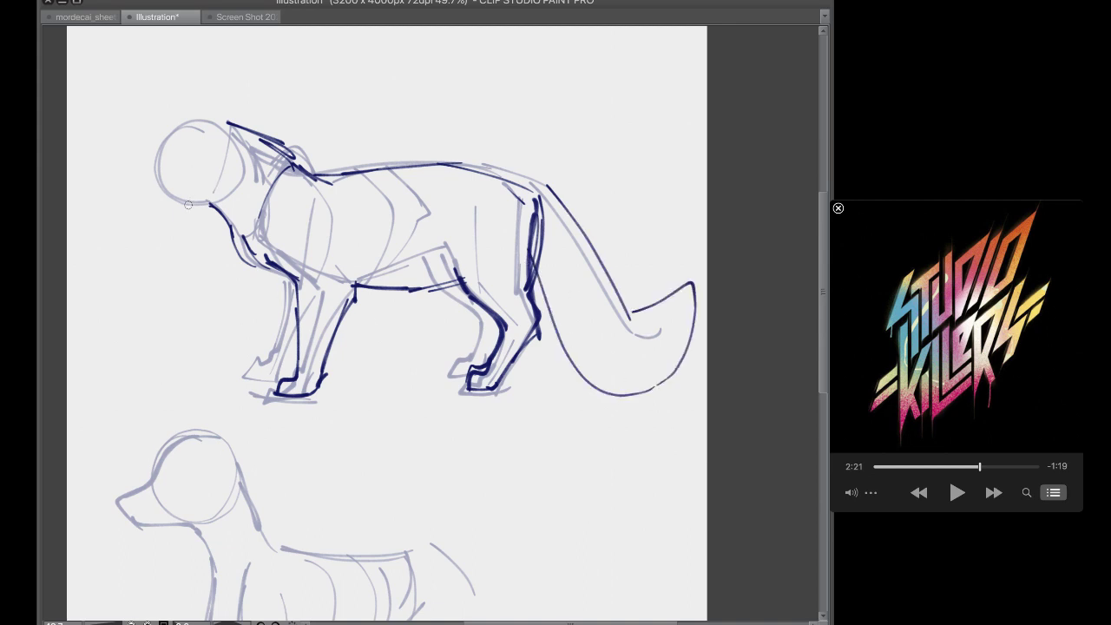
# Draw the cat's dark head outline with a rounded forehead, short muzzle, jaw and pointed ear
pyautogui.moveTo(230, 125)
pyautogui.mouseDown()
pyautogui.moveTo(287, 146)
pyautogui.moveTo(175, 195)
pyautogui.moveTo(228, 210)
pyautogui.mouseUp()
pyautogui.moveTo(170, 167)
pyautogui.mouseDown()
pyautogui.moveTo(166, 186)
pyautogui.moveTo(222, 210)
pyautogui.mouseUp()
pyautogui.moveTo(233, 132)
pyautogui.mouseDown()
pyautogui.moveTo(212, 102)
pyautogui.moveTo(212, 127)
pyautogui.mouseUp()
pyautogui.moveTo(222, 129)
pyautogui.mouseDown()
pyautogui.moveTo(244, 171)
pyautogui.moveTo(228, 141)
pyautogui.mouseUp()
pyautogui.moveTo(216, 122)
pyautogui.mouseDown()
pyautogui.moveTo(179, 139)
pyautogui.moveTo(169, 201)
pyautogui.moveTo(212, 208)
pyautogui.mouseUp()
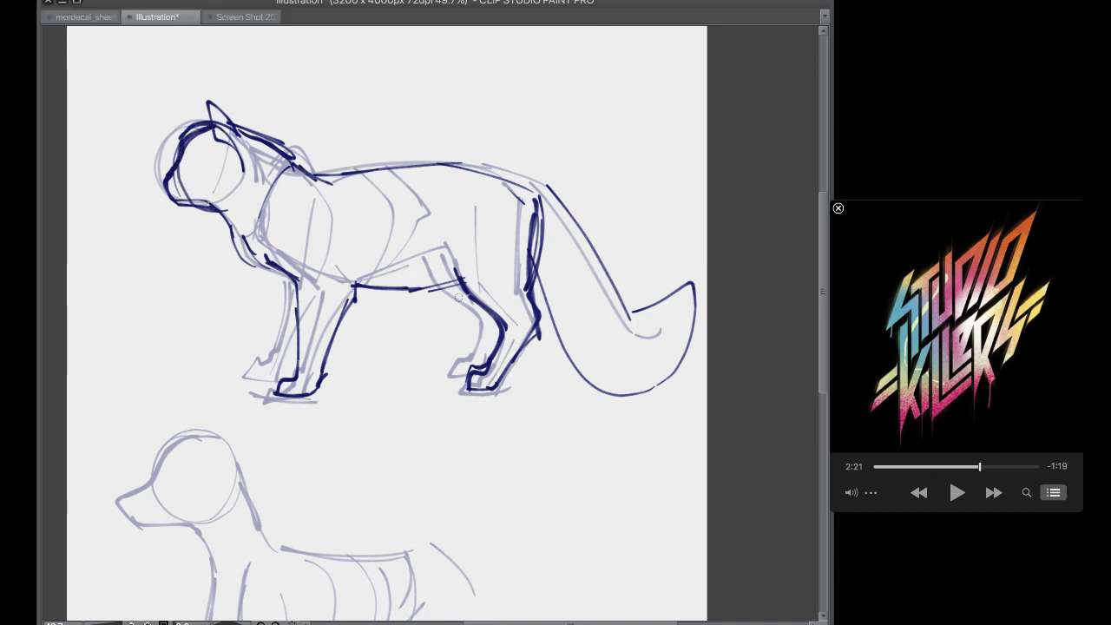
# Hide the faded sketch to check the cat outline, show it again, and clear the dark outline
pyautogui.hotkey('ctrl', 'h')
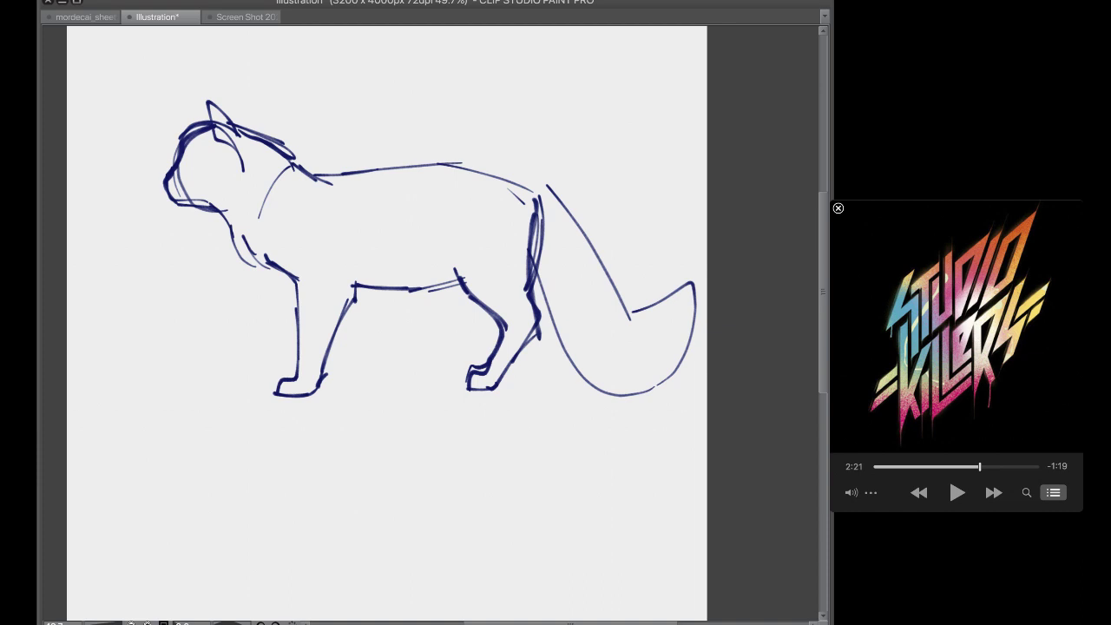
pyautogui.hotkey('ctrl', 'z')
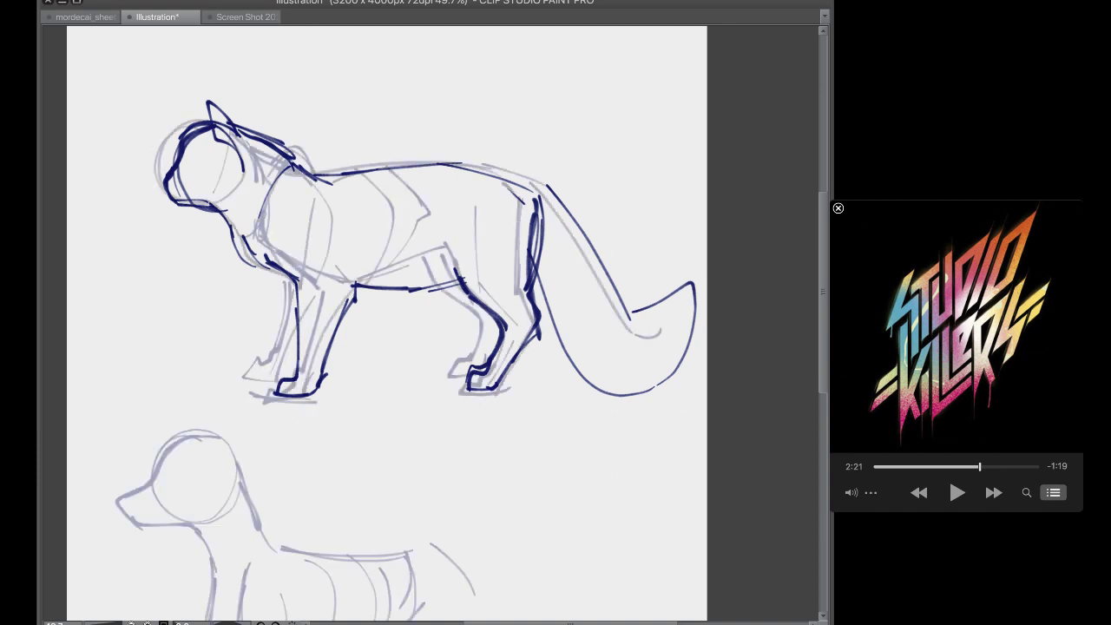
pyautogui.press('Delete')
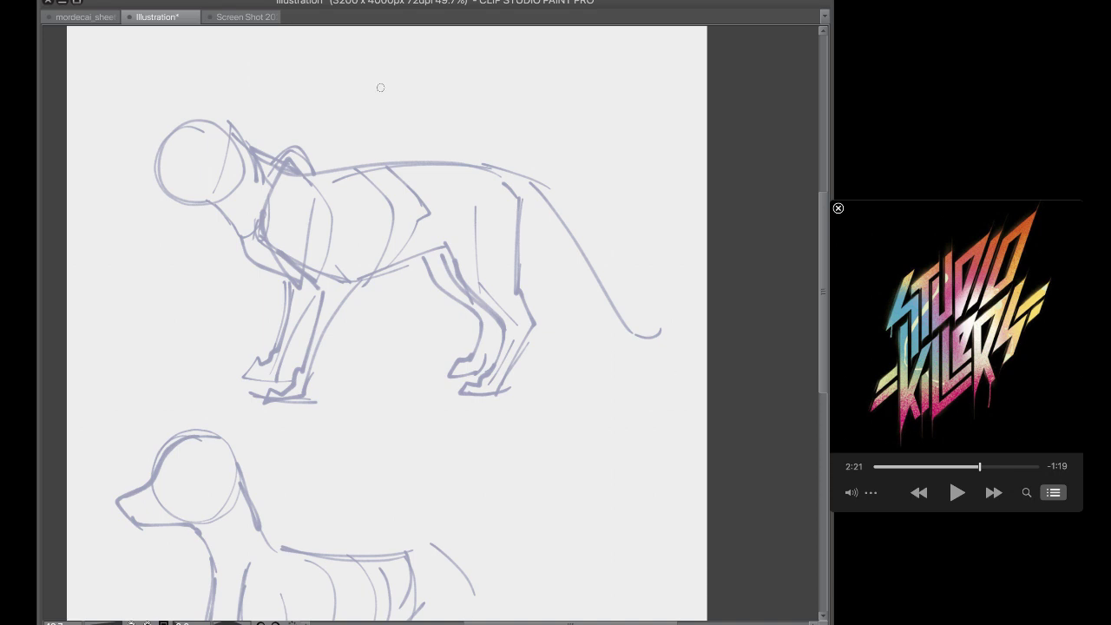
# Start a new upright pose above the cat's rump with an oval head, short neck and sloping spine line
pyautogui.moveTo(606, 75)
pyautogui.mouseDown()
pyautogui.moveTo(582, 73)
pyautogui.moveTo(613, 117)
pyautogui.moveTo(609, 144)
pyautogui.moveTo(556, 154)
pyautogui.moveTo(385, 266)
pyautogui.mouseUp()
pyautogui.hotkey('ctrl', 'z')
pyautogui.moveTo(611, 120); pyautogui.dragTo(474, 228)
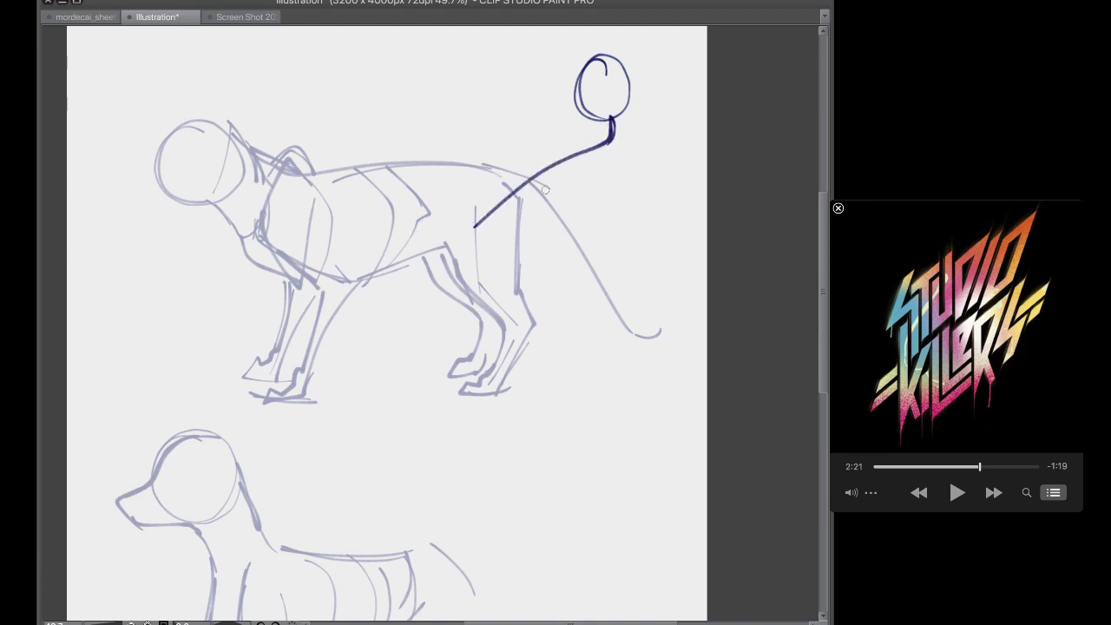
pyautogui.moveTo(611, 130)
pyautogui.mouseDown()
pyautogui.moveTo(532, 181)
pyautogui.moveTo(568, 241)
pyautogui.moveTo(613, 227)
pyautogui.moveTo(622, 148)
pyautogui.moveTo(620, 180)
pyautogui.moveTo(570, 244)
pyautogui.mouseUp()
pyautogui.hotkey('ctrl', 'z')
# Sketch the new figure's rib cage below the spine, with curved contour lines and a small oval at the chest
pyautogui.moveTo(537, 236); pyautogui.dragTo(620, 199)
pyautogui.moveTo(628, 156); pyautogui.dragTo(549, 235)
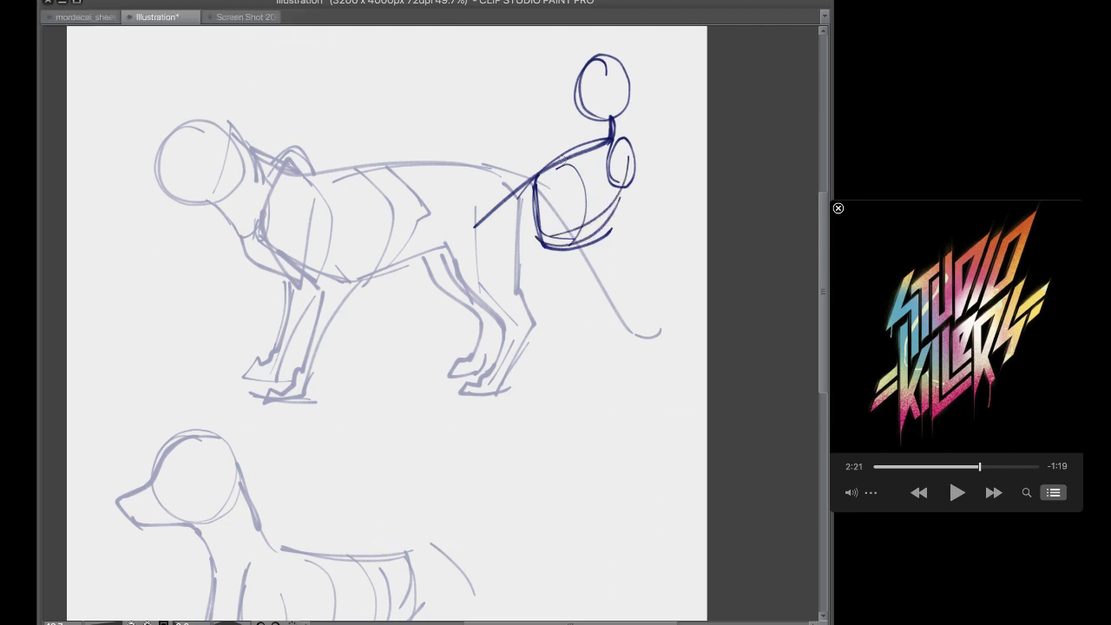
pyautogui.moveTo(573, 158)
pyautogui.mouseDown()
pyautogui.moveTo(595, 236)
pyautogui.moveTo(608, 224)
pyautogui.mouseUp()
# Extend the figure's spine down to the hips and sketch a bent hind leg with angular joints
pyautogui.moveTo(524, 188); pyautogui.dragTo(449, 268)
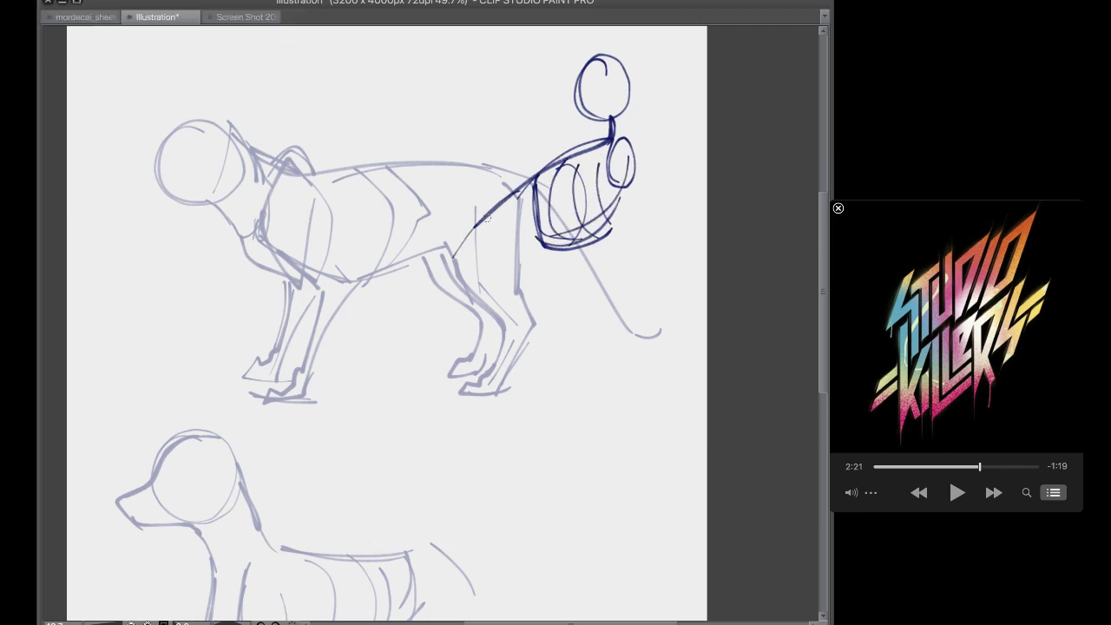
pyautogui.moveTo(488, 217); pyautogui.dragTo(453, 268)
pyautogui.moveTo(448, 262)
pyautogui.mouseDown()
pyautogui.moveTo(494, 241)
pyautogui.moveTo(478, 349)
pyautogui.moveTo(537, 328)
pyautogui.mouseUp()
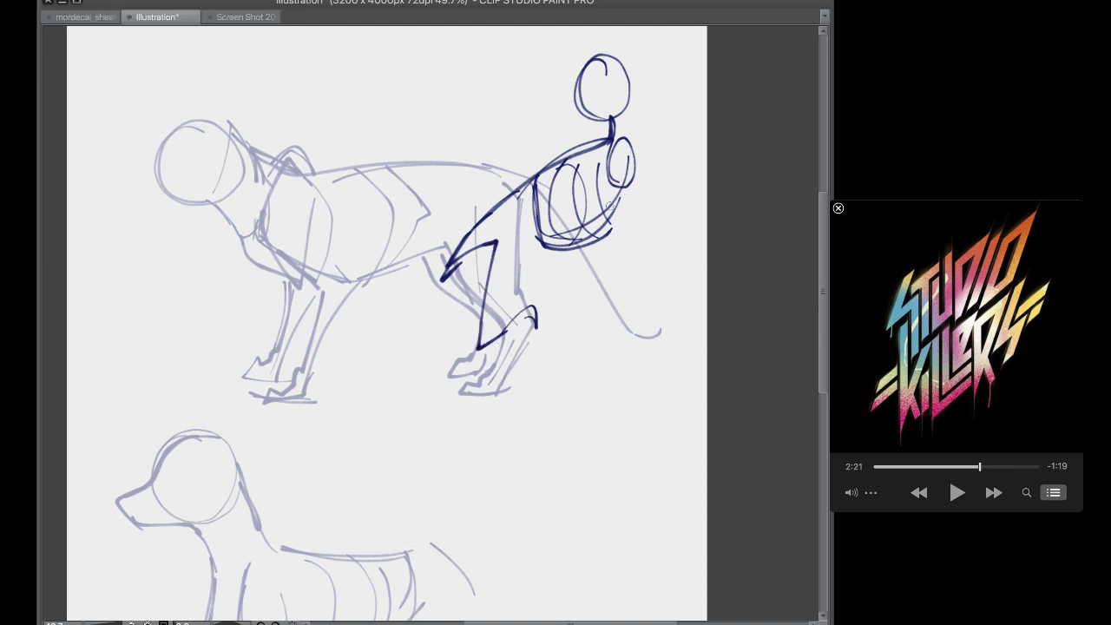
# Sketch the figure's two bent front limbs, second hind leg and long tapering tail
pyautogui.moveTo(610, 135)
pyautogui.mouseDown()
pyautogui.moveTo(587, 209)
pyautogui.moveTo(644, 203)
pyautogui.moveTo(629, 265)
pyautogui.mouseUp()
pyautogui.moveTo(599, 238)
pyautogui.mouseDown()
pyautogui.moveTo(596, 283)
pyautogui.moveTo(627, 330)
pyautogui.mouseUp()
pyautogui.hotkey('ctrl', 'z')
pyautogui.moveTo(598, 229)
pyautogui.mouseDown()
pyautogui.moveTo(599, 300)
pyautogui.moveTo(620, 329)
pyautogui.mouseUp()
pyautogui.moveTo(515, 260)
pyautogui.mouseDown()
pyautogui.moveTo(508, 353)
pyautogui.moveTo(577, 400)
pyautogui.mouseUp()
pyautogui.moveTo(453, 252)
pyautogui.mouseDown()
pyautogui.moveTo(364, 367)
pyautogui.moveTo(367, 427)
pyautogui.moveTo(448, 286)
pyautogui.mouseUp()
# Clear the old cat and dog sketches and move the new pose sketch down toward the middle of the canvas
pyautogui.press('Delete')
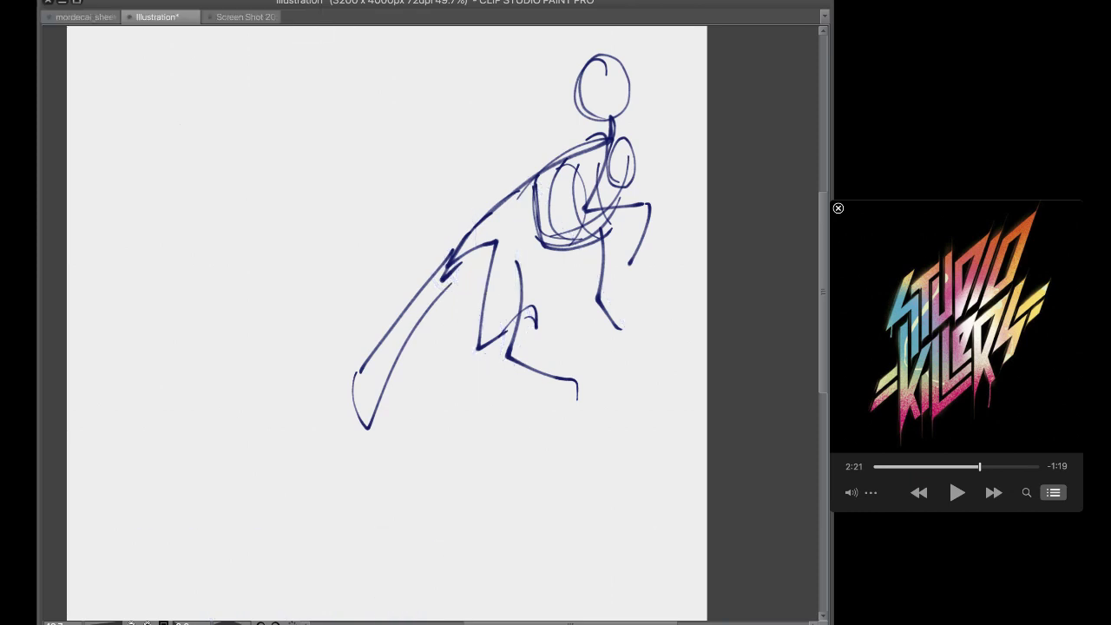
pyautogui.hotkey('ctrl', 't')
pyautogui.moveTo(501, 241); pyautogui.dragTo(309, 309)
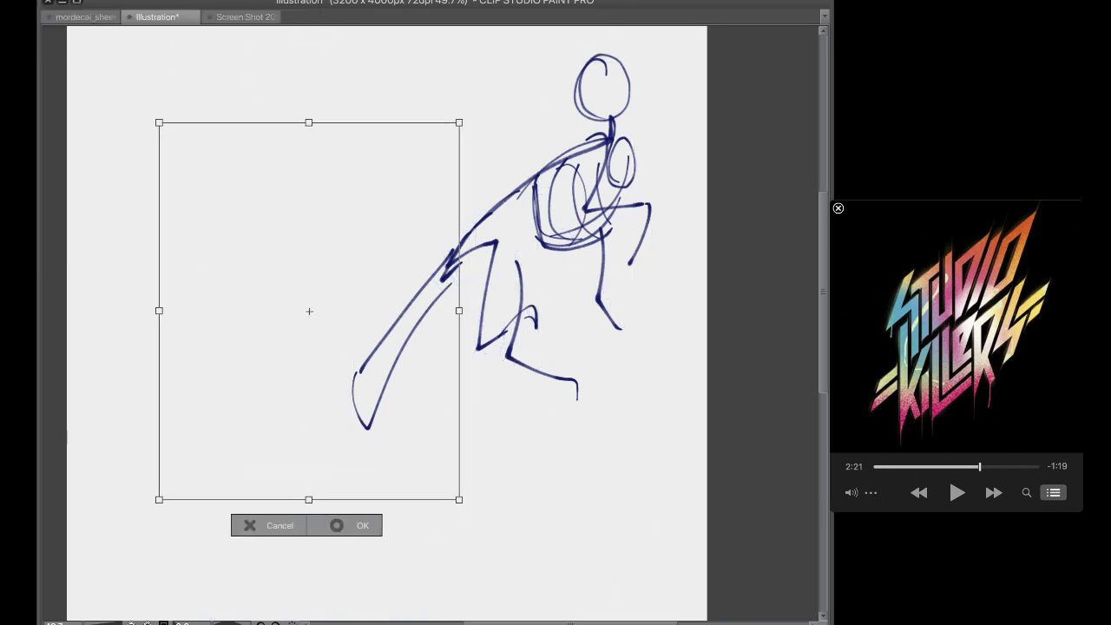
pyautogui.click(337, 525)
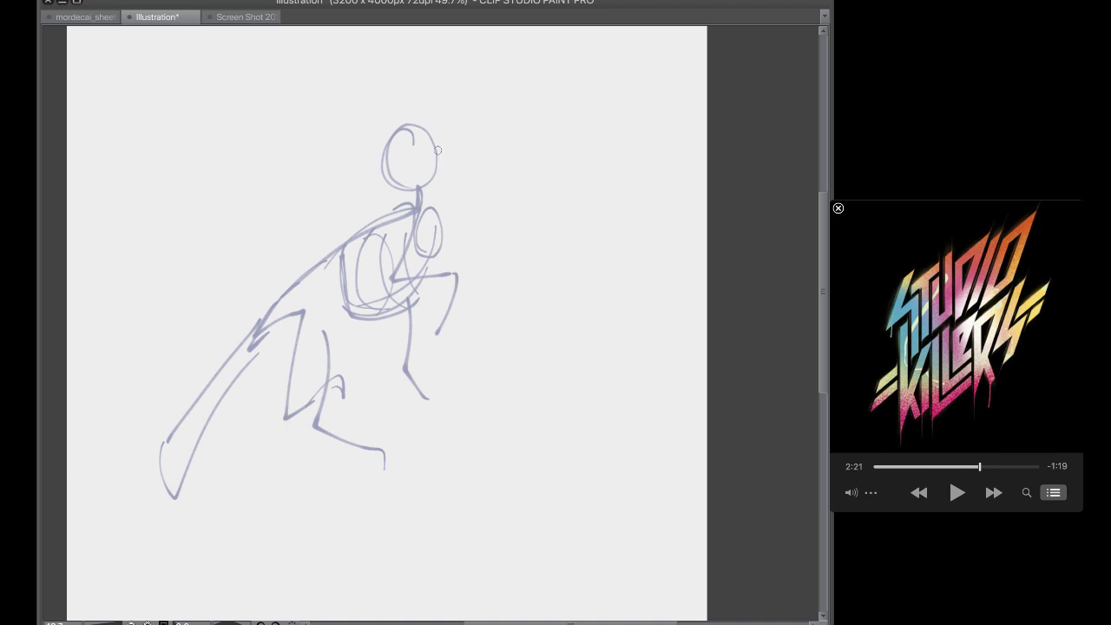
# Draw a dark head circle with a curved eye guideline over the faded head, plus a curved line down toward the chest
pyautogui.moveTo(424, 133)
pyautogui.mouseDown()
pyautogui.moveTo(393, 192)
pyautogui.moveTo(428, 134)
pyautogui.moveTo(376, 173)
pyautogui.moveTo(448, 161)
pyautogui.mouseUp()
pyautogui.press('super+z')
pyautogui.press('super+z')
pyautogui.moveTo(385, 180)
pyautogui.mouseDown()
pyautogui.moveTo(448, 165)
pyautogui.moveTo(408, 173)
pyautogui.moveTo(402, 210)
pyautogui.mouseUp()
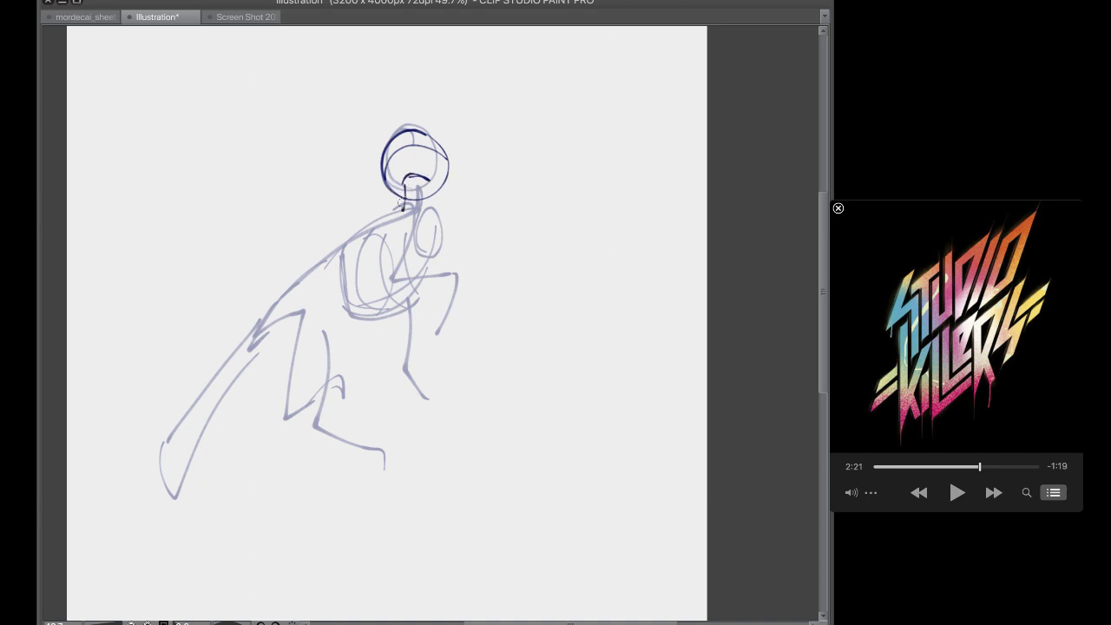
pyautogui.hotkey('ctrl', 'z')
pyautogui.hotkey('ctrl', 'z')
pyautogui.moveTo(408, 172); pyautogui.dragTo(418, 235)
pyautogui.hotkey('ctrl', 'z')
pyautogui.moveTo(412, 176); pyautogui.dragTo(424, 233)
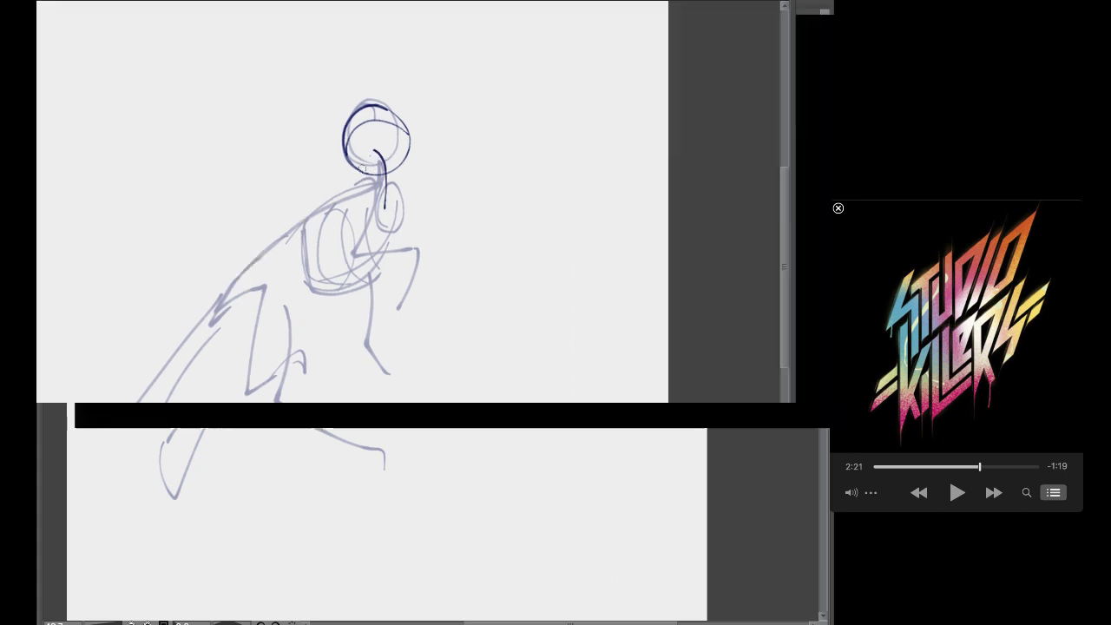
# Add dark neck strokes beneath the figure's head circle and brow marks inside it
pyautogui.moveTo(409, 177)
pyautogui.mouseDown()
pyautogui.moveTo(406, 203)
pyautogui.moveTo(441, 216)
pyautogui.moveTo(392, 214)
pyautogui.mouseUp()
pyautogui.hotkey('ctrl', 'z')
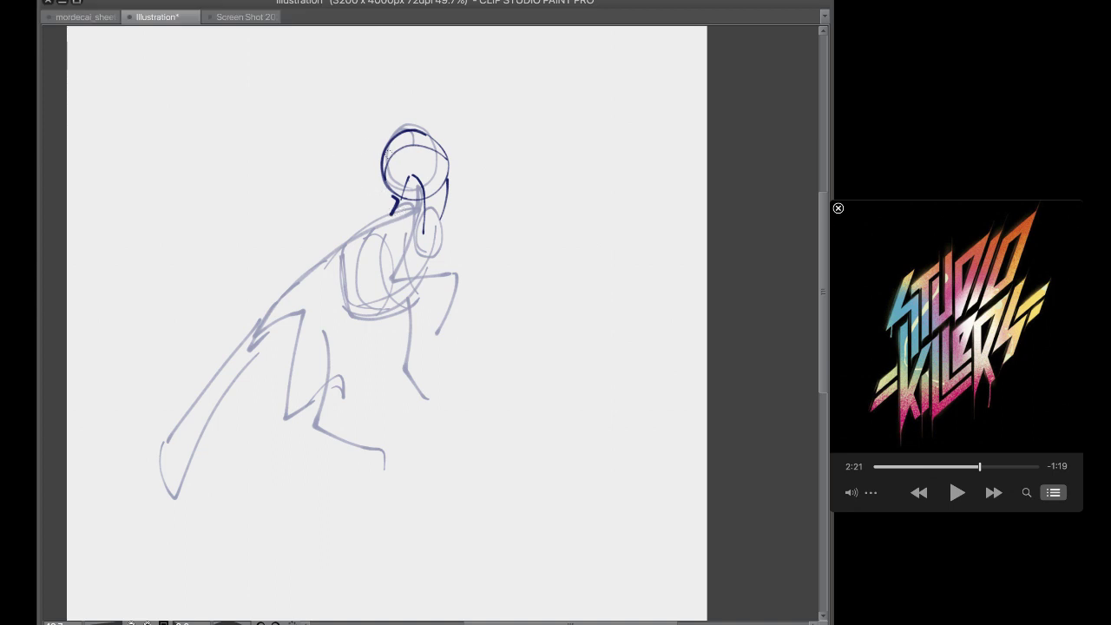
pyautogui.moveTo(388, 152)
pyautogui.mouseDown()
pyautogui.moveTo(410, 137)
pyautogui.moveTo(390, 152)
pyautogui.moveTo(418, 144)
pyautogui.moveTo(393, 160)
pyautogui.mouseUp()
pyautogui.hotkey('ctrl', 'z')
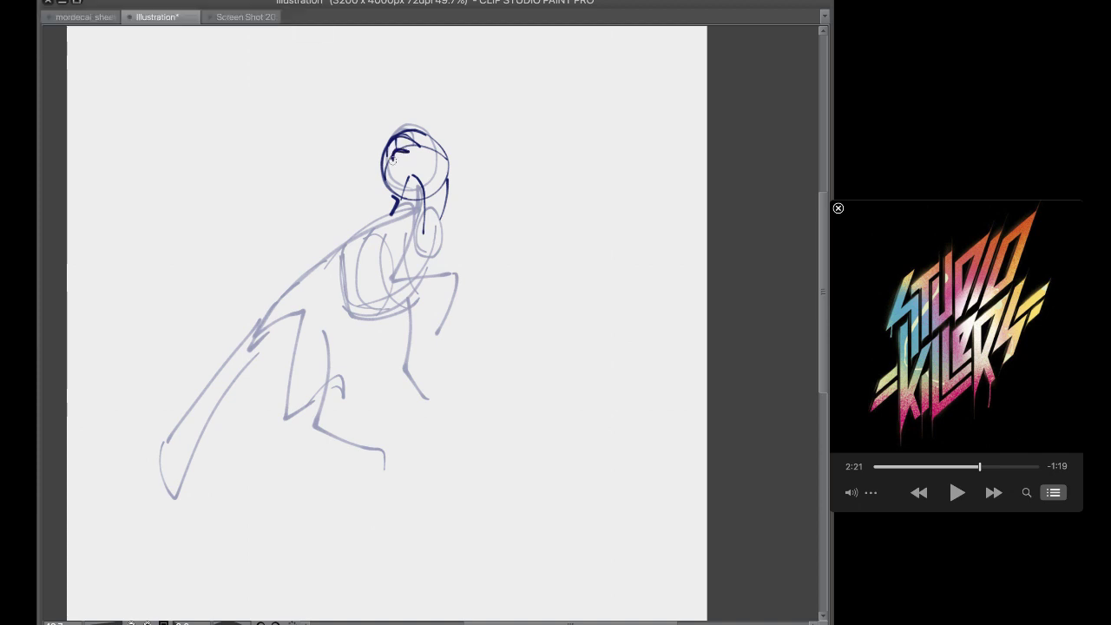
# Try an enlarged head circle on the empty canvas left of the figure, with a curved guideline and an eye arc
pyautogui.moveTo(307, 76)
pyautogui.mouseDown()
pyautogui.moveTo(197, 135)
pyautogui.moveTo(337, 124)
pyautogui.moveTo(195, 157)
pyautogui.moveTo(301, 139)
pyautogui.mouseUp()
pyautogui.moveTo(227, 116)
pyautogui.mouseDown()
pyautogui.moveTo(250, 104)
pyautogui.moveTo(273, 112)
pyautogui.moveTo(276, 127)
pyautogui.mouseUp()
pyautogui.moveTo(193, 130)
pyautogui.mouseDown()
pyautogui.moveTo(214, 115)
pyautogui.moveTo(204, 148)
pyautogui.moveTo(209, 124)
pyautogui.mouseUp()
pyautogui.hotkey('ctrl', 'z')
pyautogui.hotkey('ctrl', 'z')
pyautogui.moveTo(194, 132); pyautogui.dragTo(199, 146)
pyautogui.moveTo(219, 182); pyautogui.dragTo(247, 174)
pyautogui.hotkey('ctrl', 'z')
pyautogui.hotkey('ctrl', 'z')
pyautogui.hotkey('ctrl', 'z')
pyautogui.hotkey('ctrl', 'z')
pyautogui.hotkey('ctrl', 'z')
pyautogui.hotkey('ctrl', 'z')
pyautogui.hotkey('ctrl', 'z')
pyautogui.hotkey('ctrl', 'z')
pyautogui.hotkey('ctrl', 'z')
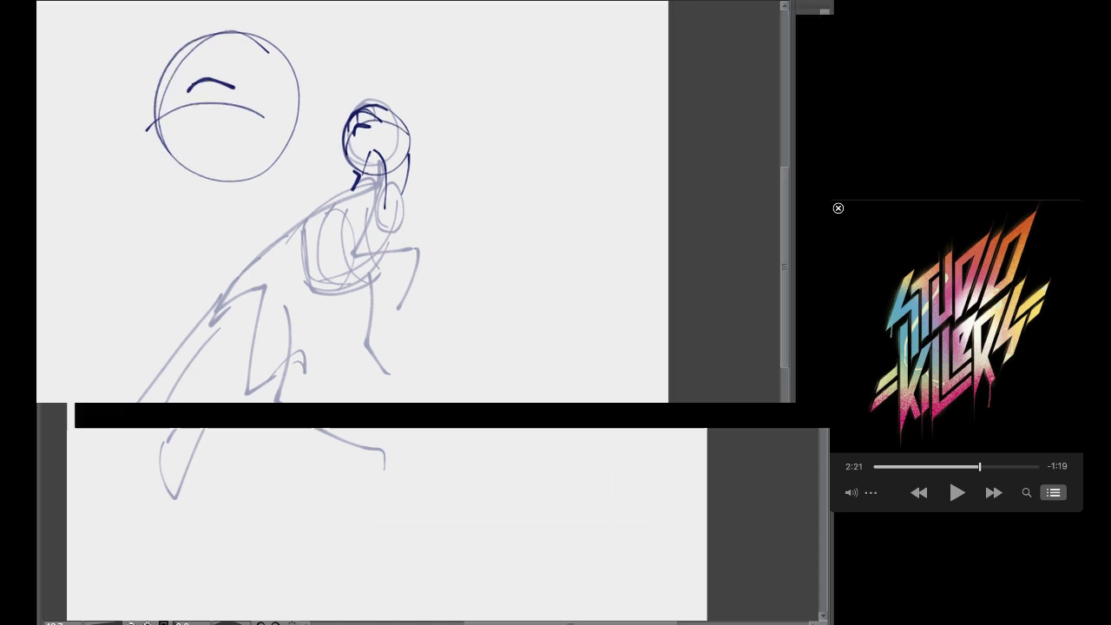
# Draw an enlarged head circle to the right of the figure with crossing face guidelines and an angular eye shape
pyautogui.moveTo(527, 94)
pyautogui.mouseDown()
pyautogui.moveTo(580, 74)
pyautogui.moveTo(587, 104)
pyautogui.mouseUp()
pyautogui.hotkey('ctrl', 'z')
pyautogui.hotkey('ctrl', 'z')
pyautogui.moveTo(548, 53)
pyautogui.mouseDown()
pyautogui.moveTo(630, 152)
pyautogui.moveTo(512, 94)
pyautogui.mouseUp()
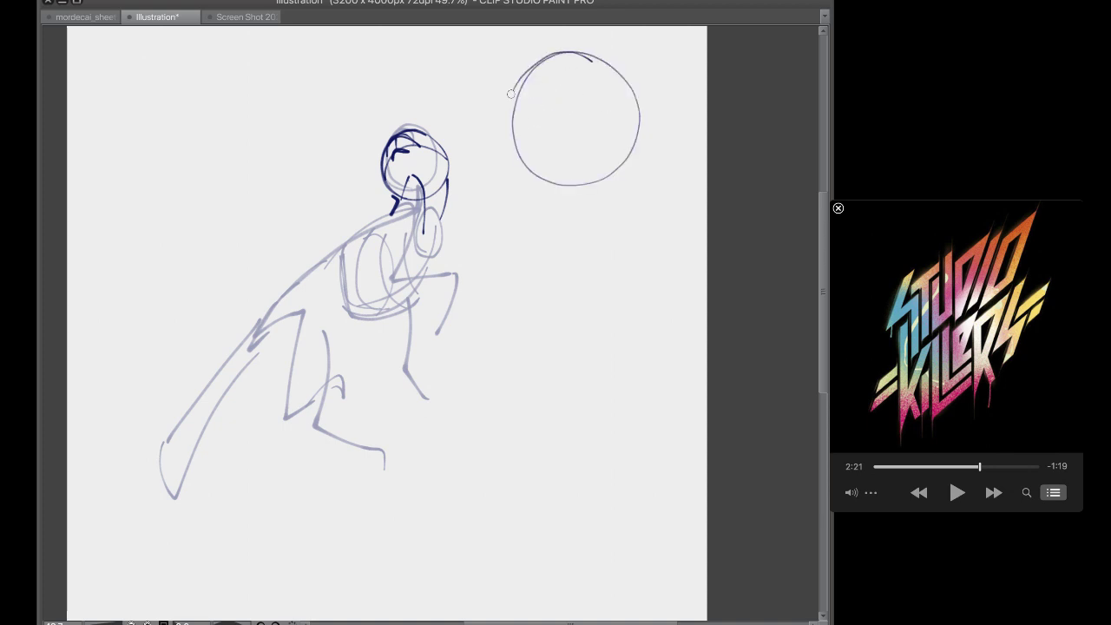
pyautogui.moveTo(513, 150); pyautogui.dragTo(592, 105)
pyautogui.moveTo(541, 59); pyautogui.dragTo(548, 156)
pyautogui.moveTo(558, 84); pyautogui.dragTo(587, 75)
pyautogui.moveTo(552, 85)
pyautogui.mouseDown()
pyautogui.moveTo(553, 106)
pyautogui.moveTo(592, 97)
pyautogui.mouseUp()
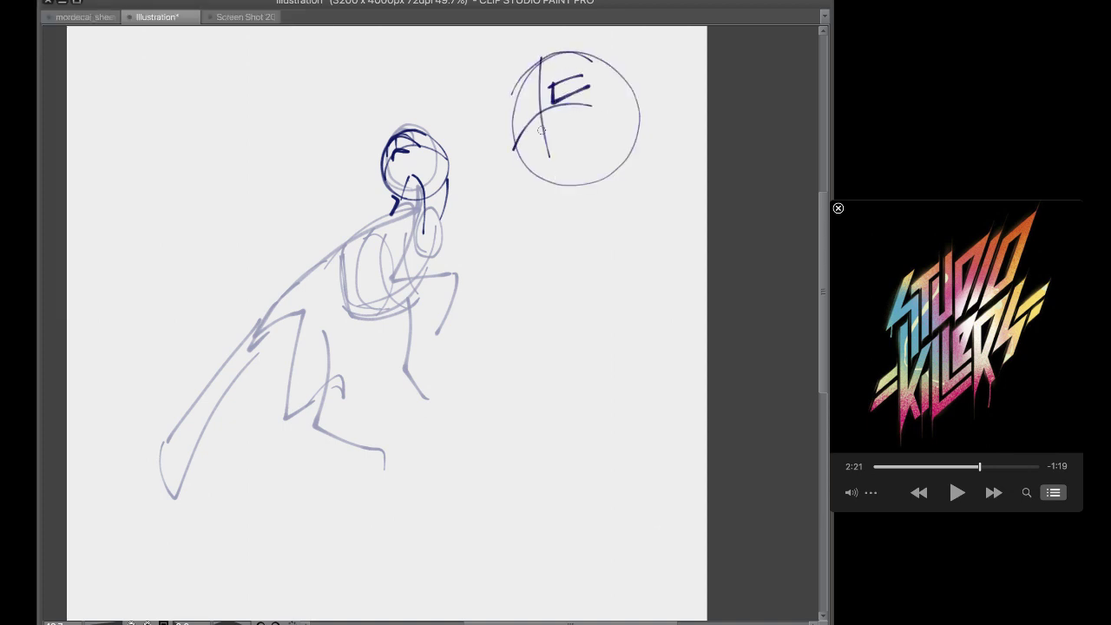
# Replace the angular eye on the enlarged head with curved arcs for both eyes and a small nose arc
pyautogui.moveTo(531, 132)
pyautogui.mouseDown()
pyautogui.moveTo(563, 125)
pyautogui.moveTo(533, 129)
pyautogui.moveTo(533, 99)
pyautogui.mouseUp()
pyautogui.hotkey('ctrl', 'z')
pyautogui.hotkey('ctrl', 'z')
pyautogui.moveTo(509, 106)
pyautogui.mouseDown()
pyautogui.moveTo(513, 122)
pyautogui.moveTo(589, 88)
pyautogui.mouseUp()
pyautogui.hotkey('ctrl', 'z')
pyautogui.hotkey('ctrl', 'z')
pyautogui.hotkey('ctrl', 'z')
pyautogui.hotkey('ctrl', 'z')
pyautogui.hotkey('ctrl', 'z')
pyautogui.hotkey('ctrl', 'z')
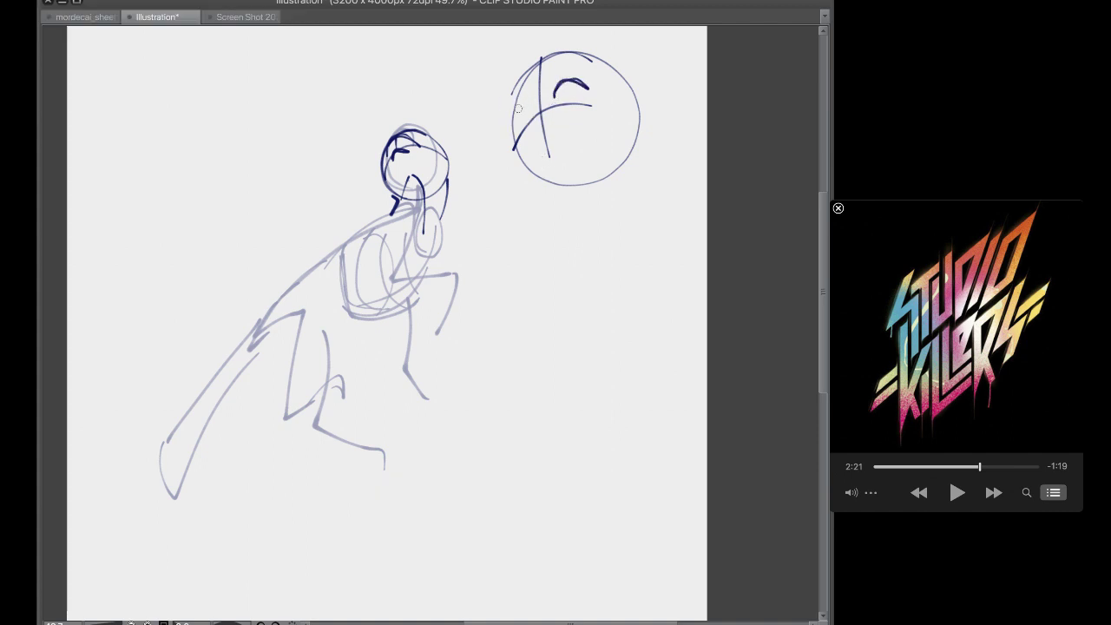
pyautogui.moveTo(513, 123); pyautogui.dragTo(536, 104)
pyautogui.moveTo(539, 144)
pyautogui.mouseDown()
pyautogui.moveTo(563, 136)
pyautogui.moveTo(549, 116)
pyautogui.mouseUp()
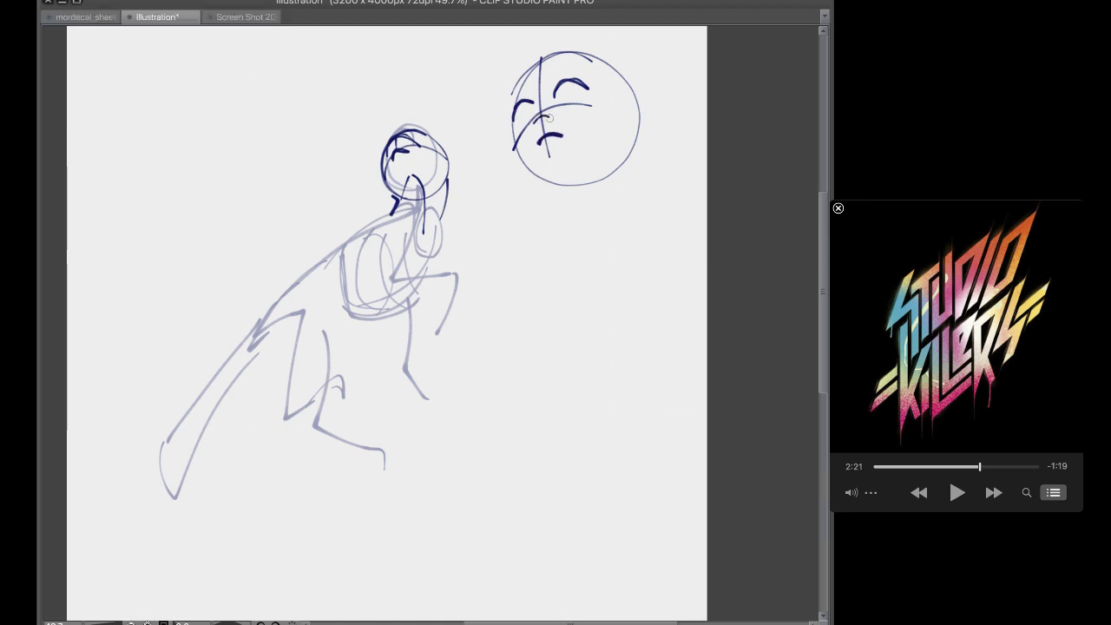
# Undo the enlarged head demonstration, removing its facial features, guidelines and circle
pyautogui.hotkey('ctrl', 'z')
pyautogui.hotkey('ctrl', 'z')
pyautogui.hotkey('ctrl', 'z')
pyautogui.hotkey('ctrl', 'z')
pyautogui.hotkey('ctrl', 'z')
pyautogui.hotkey('ctrl', 'z')
pyautogui.hotkey('ctrl', 'z')
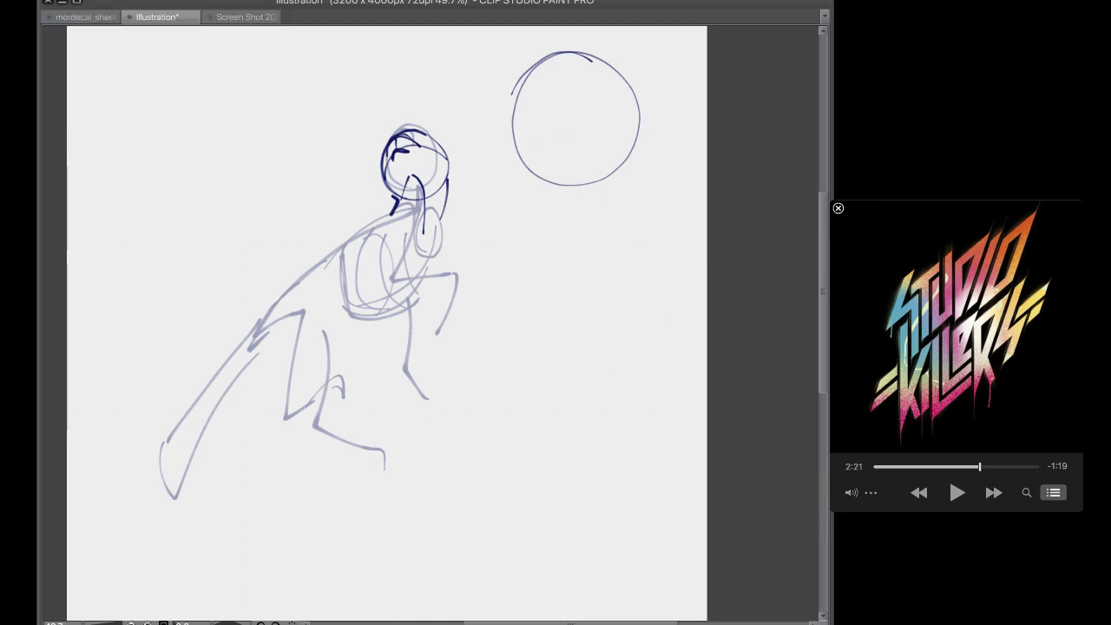
pyautogui.hotkey('ctrl', 'z')
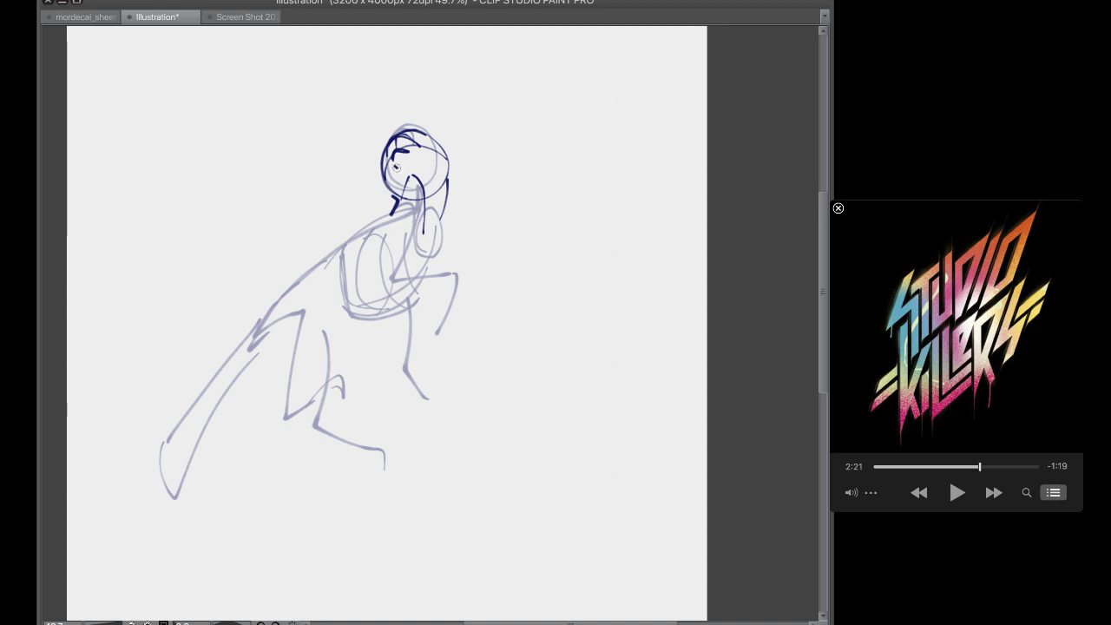
# Mark the second eye on the figure's head and rework the dark strokes along the brow and crown
pyautogui.moveTo(395, 166)
pyautogui.mouseDown()
pyautogui.moveTo(404, 184)
pyautogui.moveTo(398, 172)
pyautogui.mouseUp()
pyautogui.hotkey('ctrl', 'z')
pyautogui.hotkey('ctrl', 'z')
pyautogui.hotkey('ctrl', 'z')
pyautogui.hotkey('ctrl', 'z')
pyautogui.moveTo(391, 153)
pyautogui.mouseDown()
pyautogui.moveTo(386, 170)
pyautogui.moveTo(424, 133)
pyautogui.mouseUp()
pyautogui.hotkey('ctrl', 'z')
# Add a pointed ear, cheek and neck fur strokes, and dark contours at the chest and upper front limbs
pyautogui.moveTo(414, 136)
pyautogui.mouseDown()
pyautogui.moveTo(440, 116)
pyautogui.moveTo(454, 177)
pyautogui.moveTo(433, 195)
pyautogui.moveTo(450, 183)
pyautogui.moveTo(457, 218)
pyautogui.moveTo(439, 253)
pyautogui.mouseUp()
pyautogui.moveTo(382, 223)
pyautogui.mouseDown()
pyautogui.moveTo(416, 196)
pyautogui.moveTo(384, 222)
pyautogui.mouseUp()
pyautogui.moveTo(416, 202)
pyautogui.mouseDown()
pyautogui.moveTo(422, 231)
pyautogui.moveTo(378, 303)
pyautogui.moveTo(367, 278)
pyautogui.moveTo(459, 272)
pyautogui.mouseUp()
pyautogui.hotkey('ctrl', 'z')
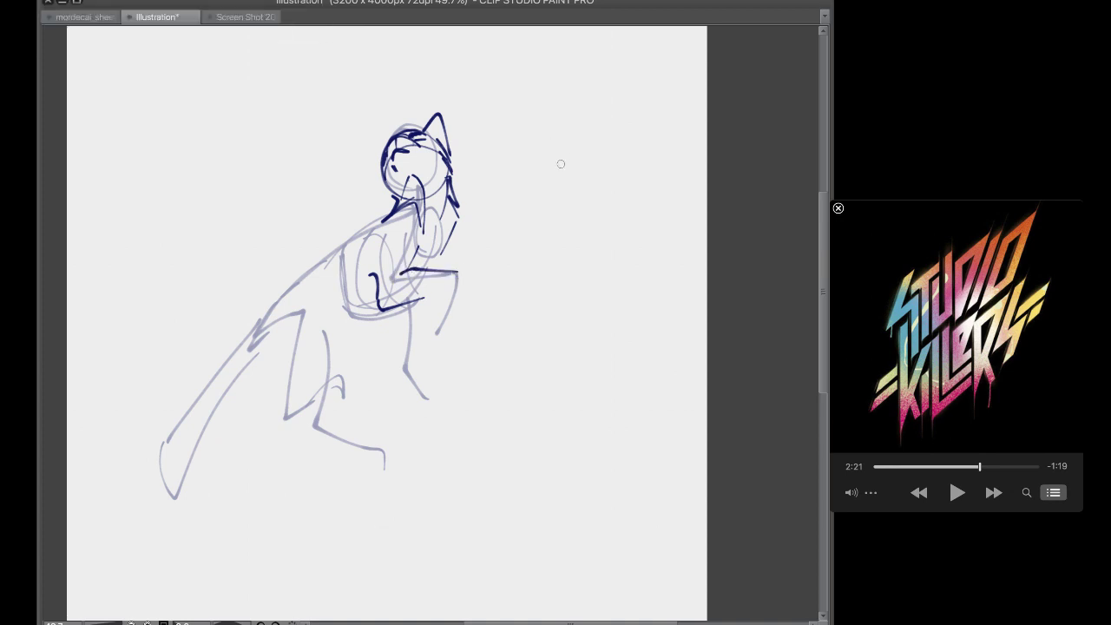
# Draw an enlarged limb diagram beside the figure with a domed top and a tapering upper segment
pyautogui.moveTo(556, 170)
pyautogui.mouseDown()
pyautogui.moveTo(603, 172)
pyautogui.moveTo(566, 248)
pyautogui.moveTo(597, 165)
pyautogui.moveTo(594, 263)
pyautogui.mouseUp()
pyautogui.hotkey('ctrl', 'z')
pyautogui.hotkey('ctrl', 'z')
pyautogui.hotkey('ctrl', 'z')
pyautogui.hotkey('ctrl', 'z')
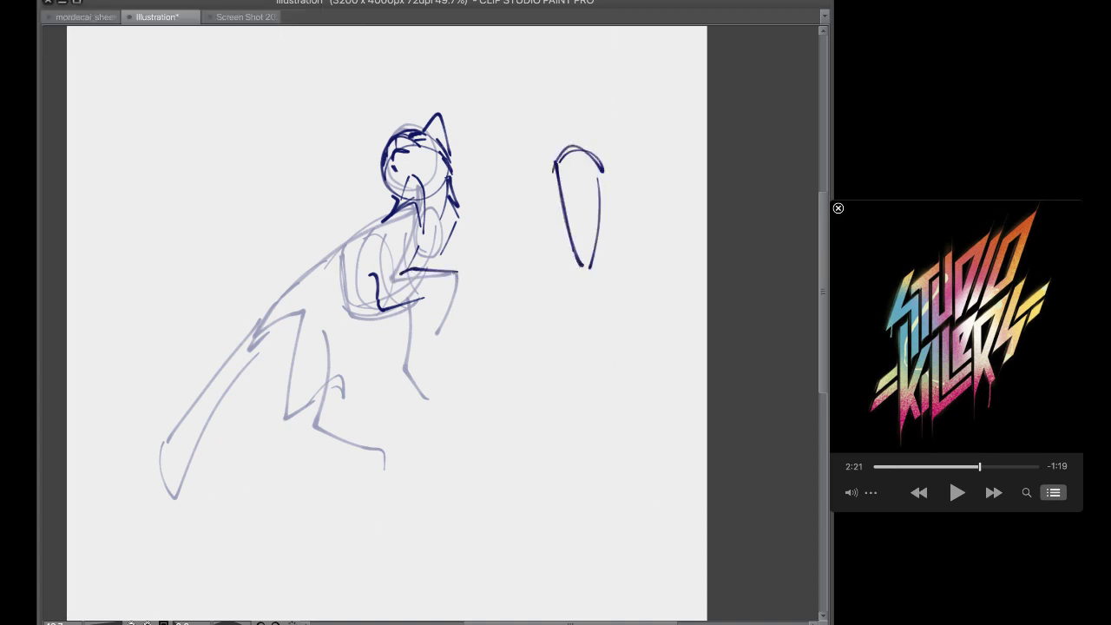
pyautogui.moveTo(558, 193)
pyautogui.mouseDown()
pyautogui.moveTo(567, 158)
pyautogui.moveTo(607, 185)
pyautogui.moveTo(572, 281)
pyautogui.mouseUp()
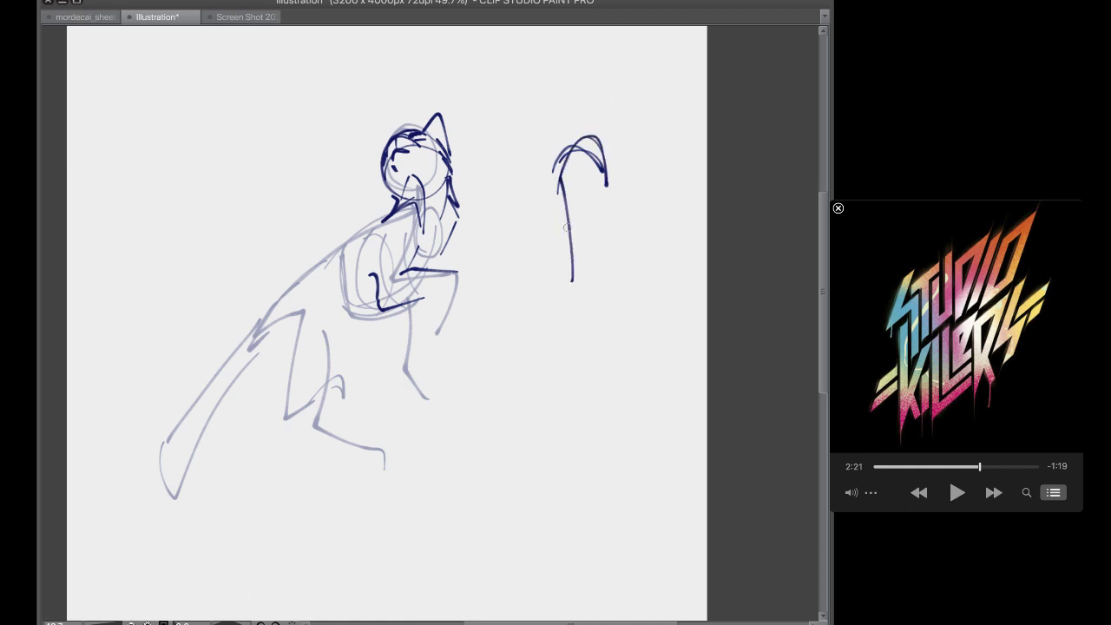
pyautogui.moveTo(558, 186)
pyautogui.mouseDown()
pyautogui.moveTo(569, 297)
pyautogui.moveTo(605, 204)
pyautogui.mouseUp()
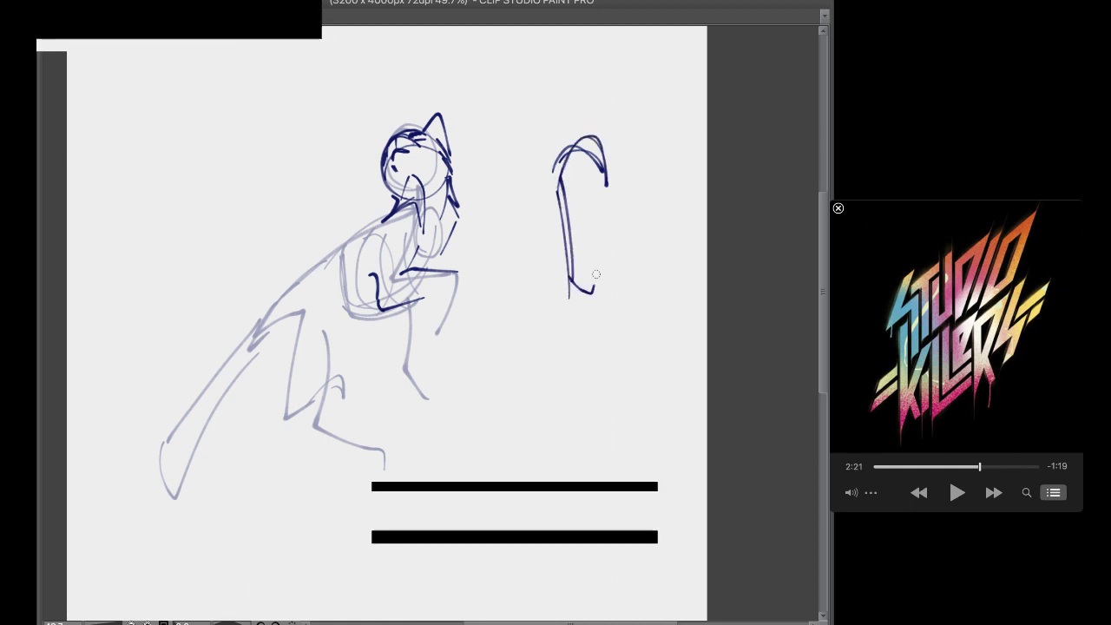
# Extend the limb diagram with a narrow lower segment ending in an oval
pyautogui.moveTo(569, 277); pyautogui.dragTo(563, 353)
pyautogui.moveTo(563, 353)
pyautogui.mouseDown()
pyautogui.moveTo(607, 345)
pyautogui.moveTo(578, 360)
pyautogui.mouseUp()
pyautogui.moveTo(603, 302); pyautogui.dragTo(601, 337)
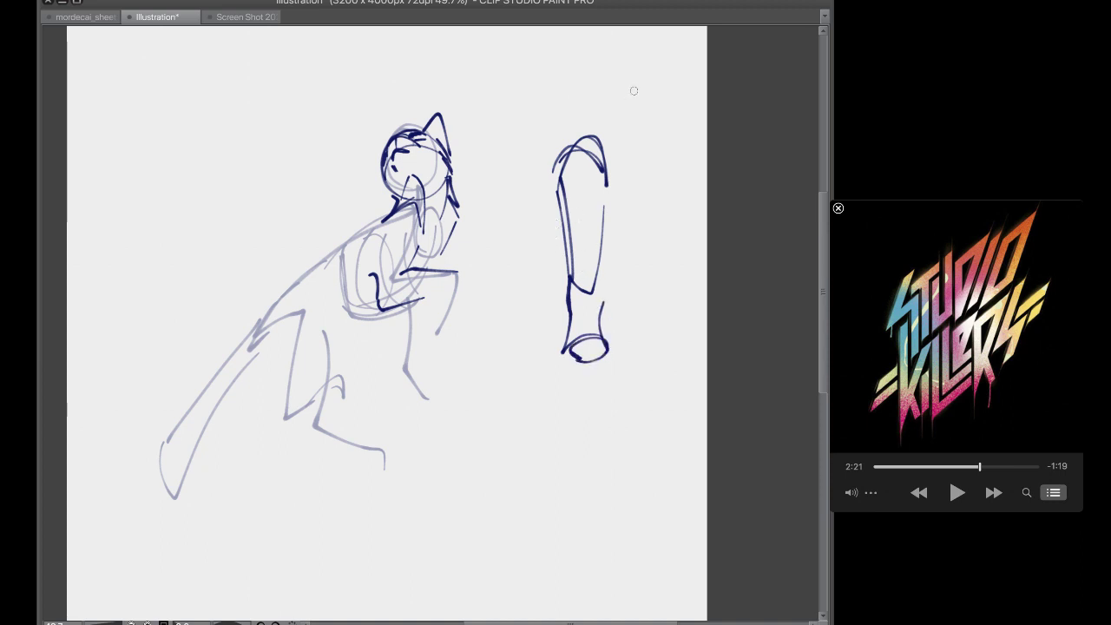
# Try adding a slanted upper segment above the domed joint of the limb diagram, with a line through its length
pyautogui.moveTo(635, 92)
pyautogui.mouseDown()
pyautogui.moveTo(625, 37)
pyautogui.moveTo(545, 172)
pyautogui.mouseUp()
pyautogui.moveTo(615, 41)
pyautogui.mouseDown()
pyautogui.moveTo(597, 102)
pyautogui.moveTo(581, 324)
pyautogui.mouseUp()
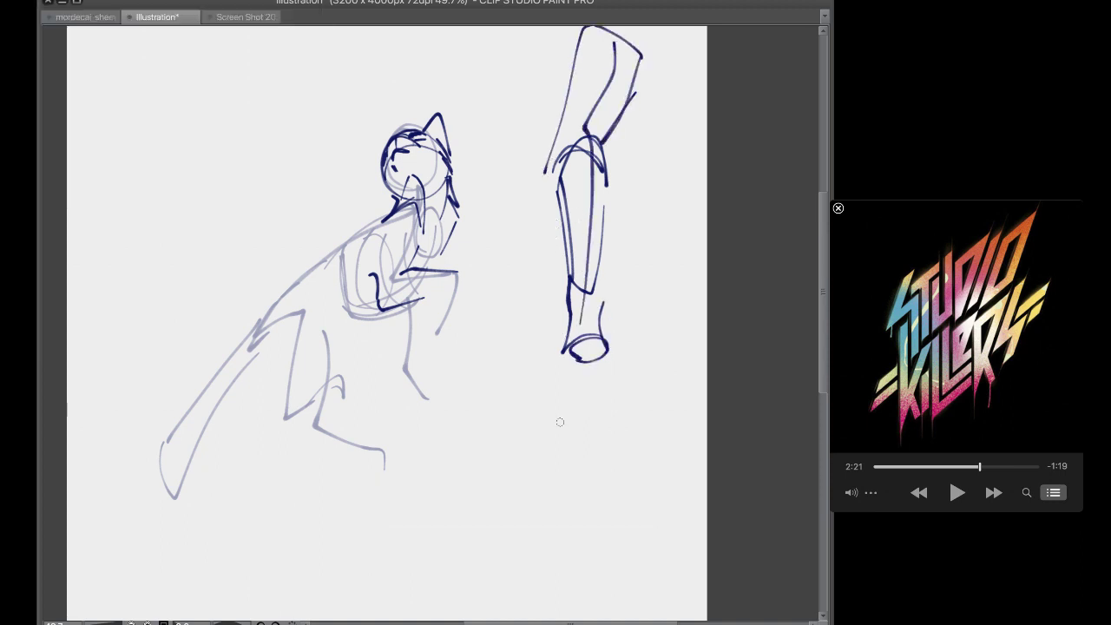
# Undo all strokes of the enlarged limb diagram beside the figure, leaving only the cat
pyautogui.hotkey('ctrl', 'z')
pyautogui.hotkey('ctrl', 'z')
pyautogui.hotkey('ctrl', 'z')
pyautogui.hotkey('ctrl', 'z')
pyautogui.hotkey('ctrl', 'z')
pyautogui.hotkey('ctrl', 'z')
pyautogui.hotkey('ctrl', 'z')
pyautogui.hotkey('ctrl', 'z')
pyautogui.hotkey('ctrl', 'z')
pyautogui.hotkey('ctrl', 'z')
pyautogui.hotkey('ctrl', 'z')
pyautogui.hotkey('ctrl', 'z')
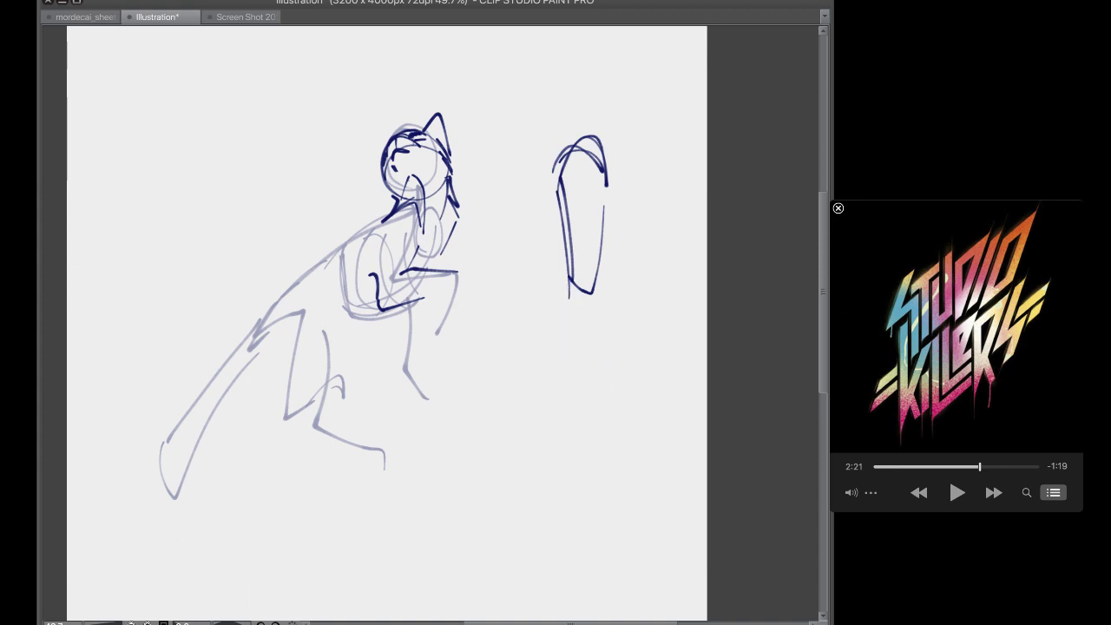
pyautogui.hotkey('ctrl', 'z')
pyautogui.hotkey('ctrl', 'z')
pyautogui.hotkey('ctrl', 'z')
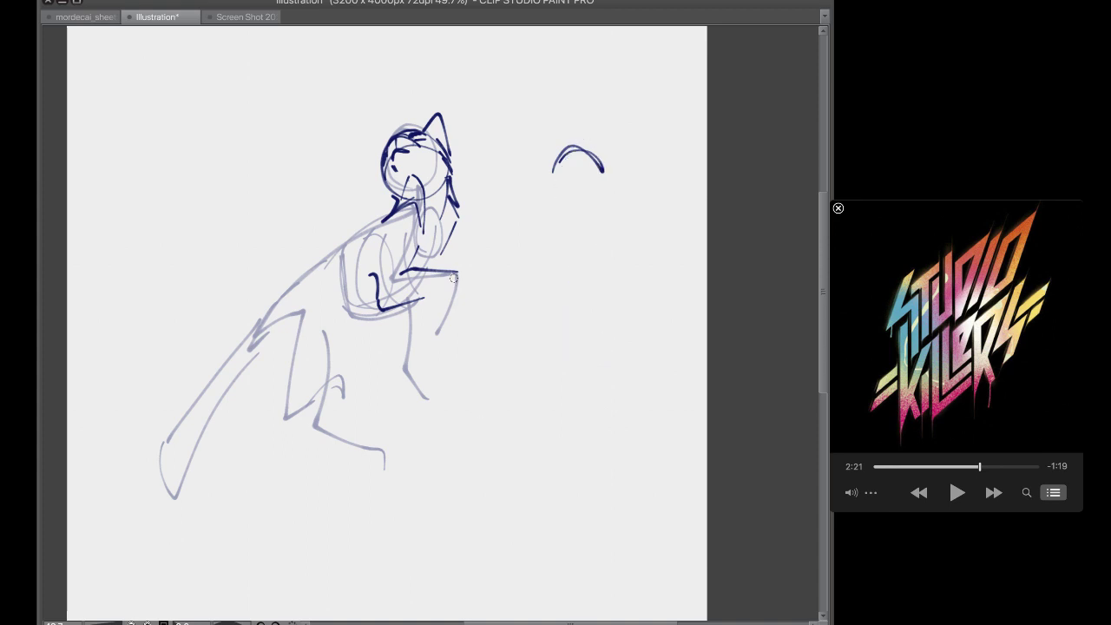
pyautogui.hotkey('ctrl', 'z')
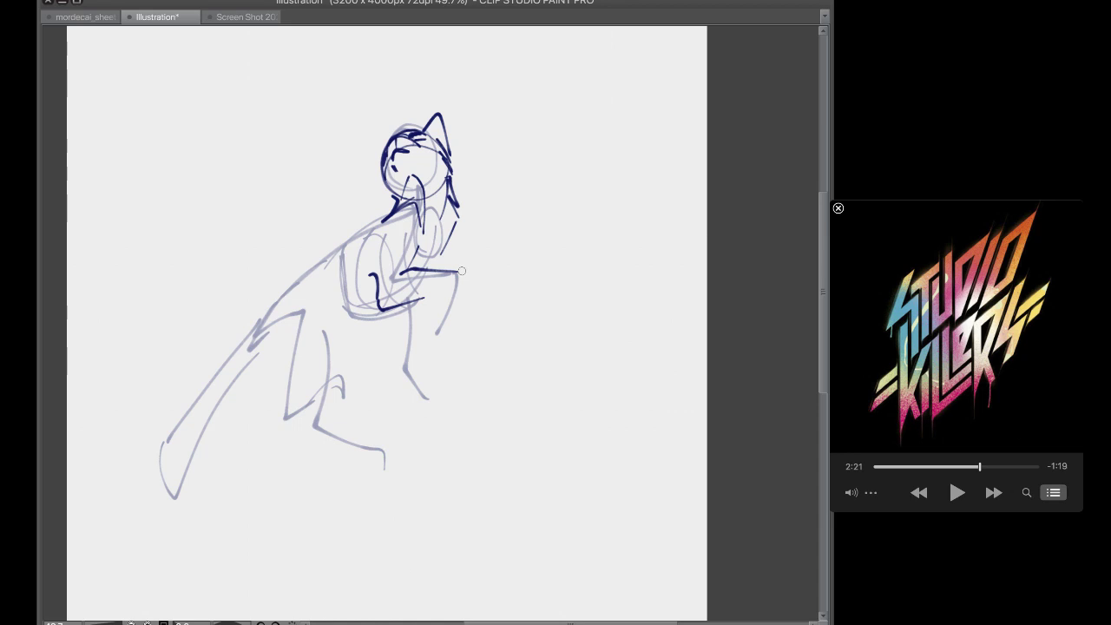
# Outline the pointed chest contour and the raised front limbs with their bent wrist and hanging paws
pyautogui.moveTo(457, 206)
pyautogui.mouseDown()
pyautogui.moveTo(467, 247)
pyautogui.moveTo(446, 260)
pyautogui.mouseUp()
pyautogui.press('super+z')
pyautogui.moveTo(382, 310)
pyautogui.mouseDown()
pyautogui.moveTo(459, 276)
pyautogui.moveTo(441, 293)
pyautogui.moveTo(457, 328)
pyautogui.moveTo(467, 274)
pyautogui.moveTo(455, 272)
pyautogui.moveTo(467, 328)
pyautogui.moveTo(431, 347)
pyautogui.mouseUp()
pyautogui.press('super+z')
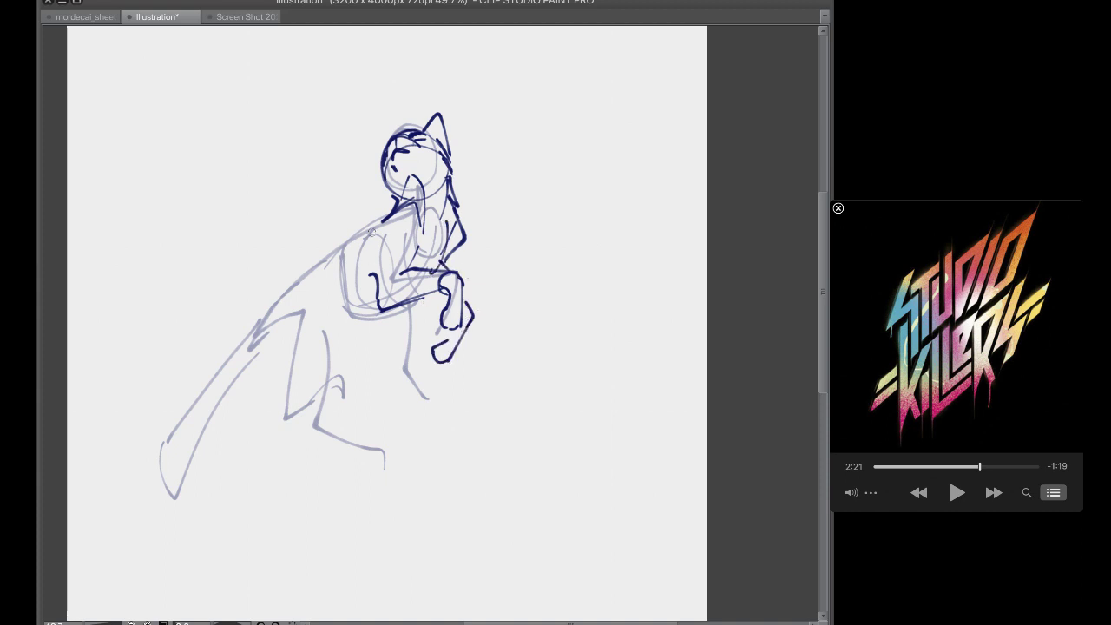
pyautogui.moveTo(383, 220); pyautogui.dragTo(289, 290)
pyautogui.press('super+z')
pyautogui.press('super+z')
# Sketch example back-line curves in the empty space beside the figure, and undo them
pyautogui.moveTo(645, 124)
pyautogui.mouseDown()
pyautogui.moveTo(526, 189)
pyautogui.moveTo(652, 143)
pyautogui.moveTo(531, 174)
pyautogui.mouseUp()
pyautogui.hotkey('ctrl', 'z')
pyautogui.moveTo(676, 211)
pyautogui.mouseDown()
pyautogui.moveTo(541, 226)
pyautogui.moveTo(508, 245)
pyautogui.mouseUp()
pyautogui.hotkey('ctrl', 'z')
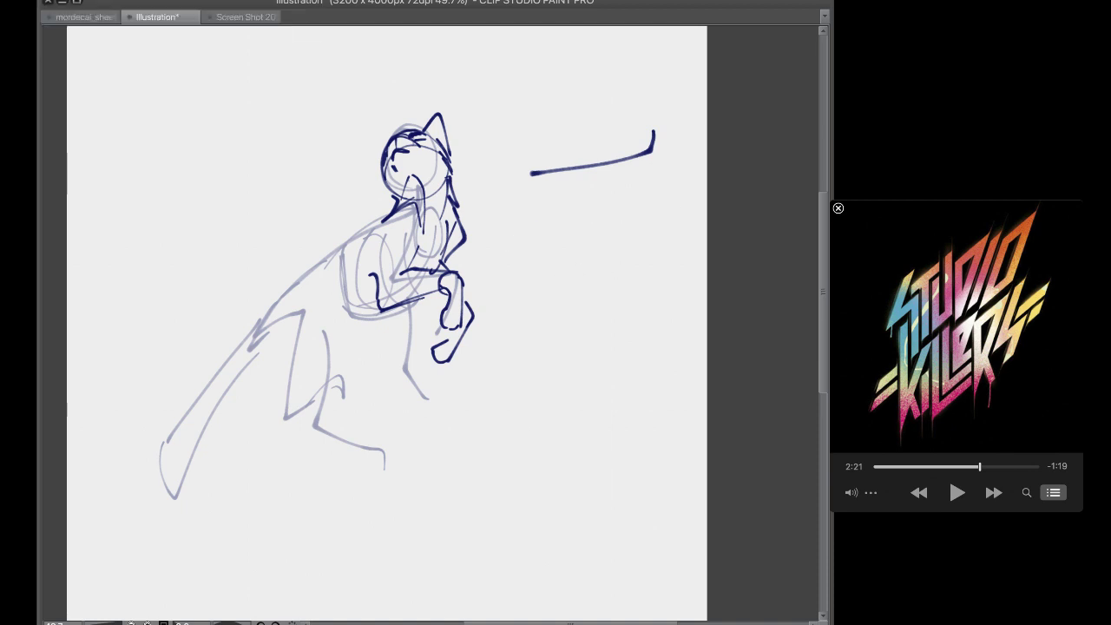
pyautogui.hotkey('ctrl', 'z')
pyautogui.moveTo(690, 114)
pyautogui.mouseDown()
pyautogui.moveTo(665, 154)
pyautogui.moveTo(487, 183)
pyautogui.mouseUp()
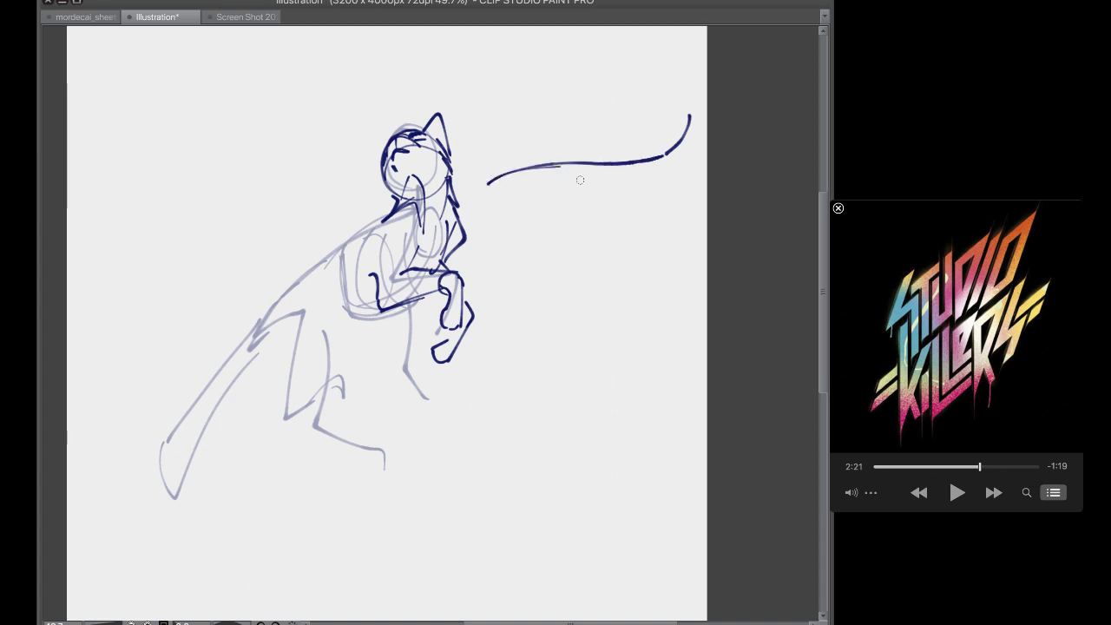
pyautogui.moveTo(689, 238); pyautogui.dragTo(513, 258)
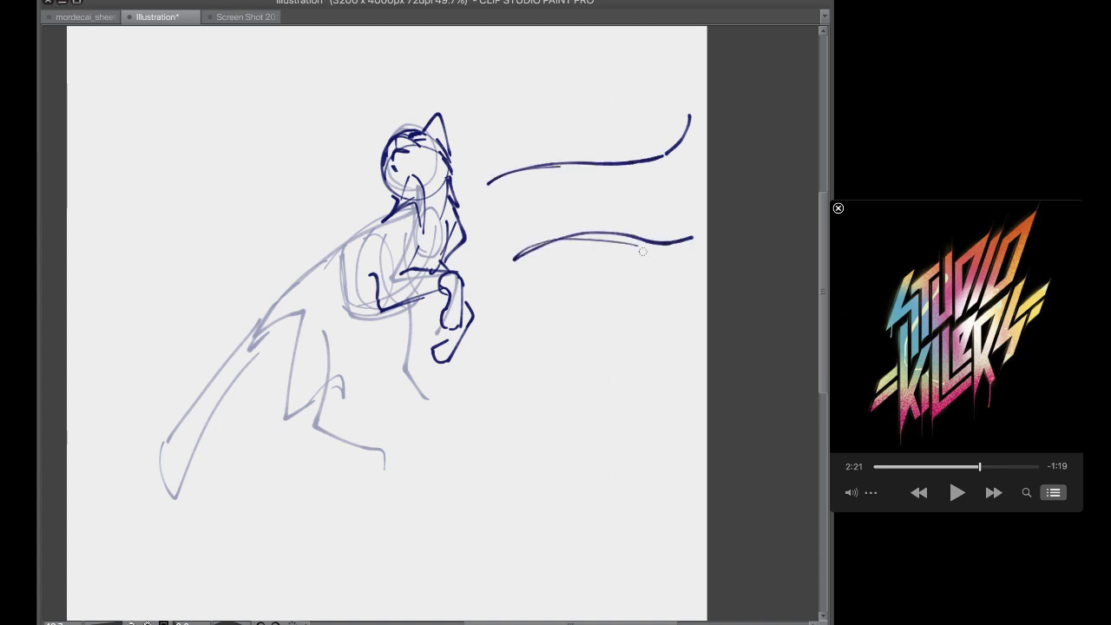
pyautogui.press('super+z')
pyautogui.press('super+z')
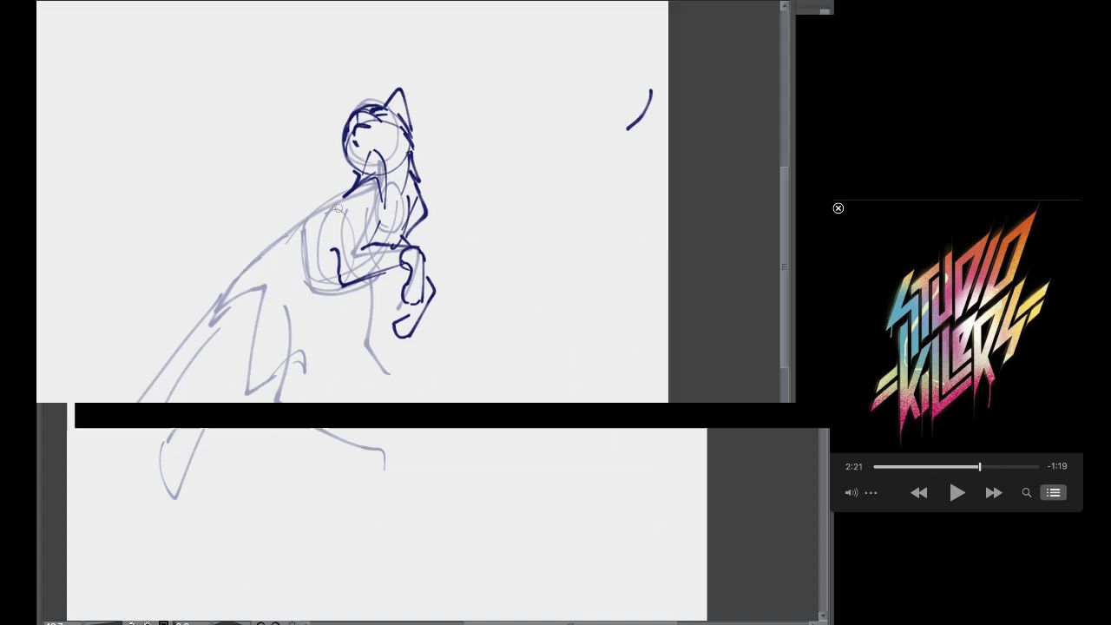
# Outline the figure's arched back, belly, rump and near thigh with dark strokes over the light guide
pyautogui.moveTo(379, 216); pyautogui.dragTo(269, 313)
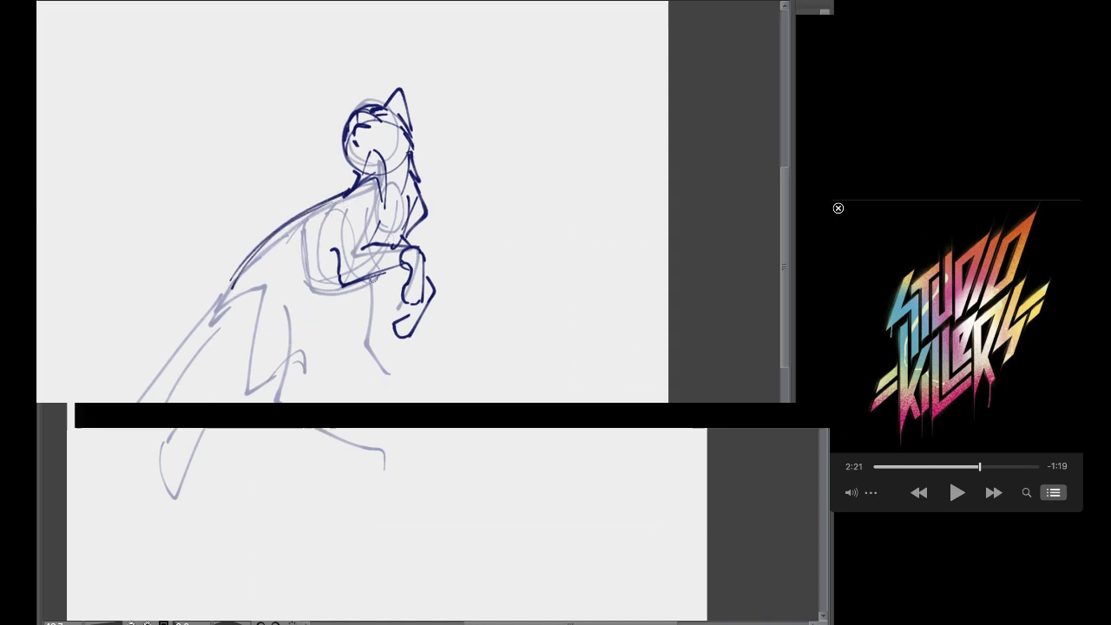
pyautogui.moveTo(425, 295)
pyautogui.mouseDown()
pyautogui.moveTo(379, 318)
pyautogui.moveTo(331, 368)
pyautogui.mouseUp()
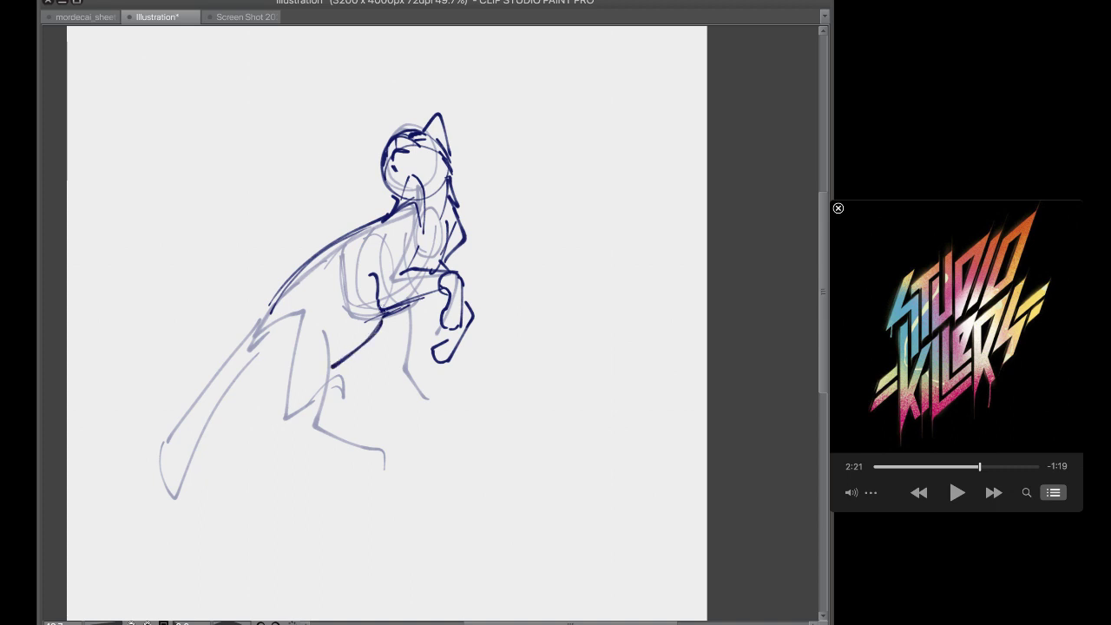
pyautogui.press('super+z')
pyautogui.moveTo(381, 315); pyautogui.dragTo(328, 357)
pyautogui.moveTo(349, 344); pyautogui.dragTo(382, 313)
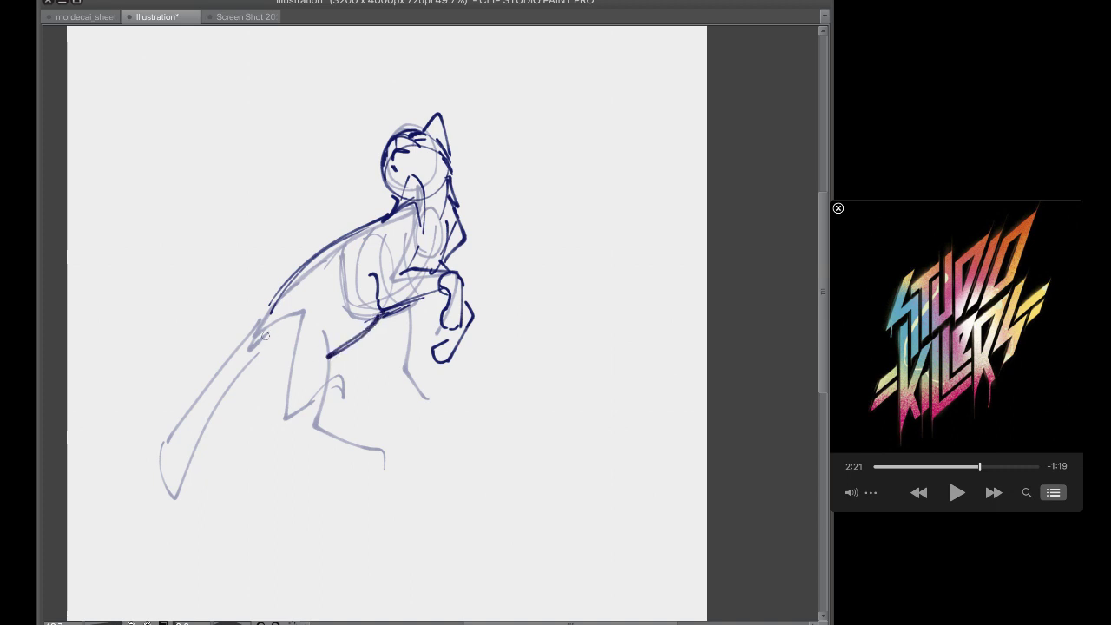
pyautogui.moveTo(266, 314)
pyautogui.mouseDown()
pyautogui.moveTo(267, 384)
pyautogui.moveTo(281, 388)
pyautogui.mouseUp()
pyautogui.moveTo(300, 310)
pyautogui.mouseDown()
pyautogui.moveTo(336, 347)
pyautogui.moveTo(326, 375)
pyautogui.mouseUp()
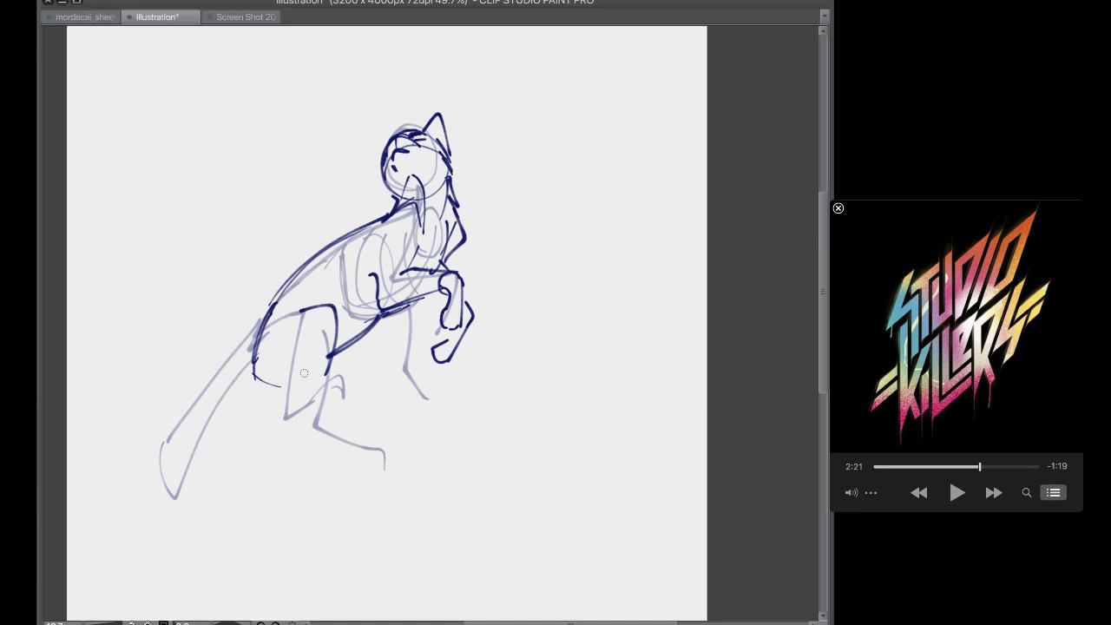
# Try several lower hind-leg lines below the thigh and test strokes beside the figure, and undo them
pyautogui.moveTo(273, 376)
pyautogui.mouseDown()
pyautogui.moveTo(278, 422)
pyautogui.moveTo(279, 388)
pyautogui.moveTo(291, 389)
pyautogui.moveTo(275, 417)
pyautogui.moveTo(302, 421)
pyautogui.mouseUp()
pyautogui.hotkey('ctrl', 'z')
pyautogui.hotkey('ctrl', 'z')
pyautogui.hotkey('ctrl', 'z')
pyautogui.moveTo(253, 372)
pyautogui.mouseDown()
pyautogui.moveTo(282, 430)
pyautogui.moveTo(293, 422)
pyautogui.mouseUp()
pyautogui.hotkey('ctrl', 'z')
pyautogui.moveTo(623, 82); pyautogui.dragTo(637, 176)
pyautogui.moveTo(632, 135); pyautogui.dragTo(638, 195)
pyautogui.hotkey('ctrl', 'z')
pyautogui.hotkey('ctrl', 'z')
pyautogui.moveTo(269, 376)
pyautogui.mouseDown()
pyautogui.moveTo(285, 380)
pyautogui.moveTo(281, 425)
pyautogui.moveTo(325, 380)
pyautogui.moveTo(335, 374)
pyautogui.moveTo(344, 393)
pyautogui.mouseUp()
pyautogui.press('super+z')
pyautogui.press('super+z')
pyautogui.press('super+z')
pyautogui.hotkey('ctrl', 'z')
# Reinforce the rump contour and draw the near hind leg's hock, lower leg and forward-pointing foot
pyautogui.moveTo(259, 323); pyautogui.dragTo(253, 381)
pyautogui.moveTo(281, 375); pyautogui.dragTo(273, 421)
pyautogui.moveTo(331, 355)
pyautogui.mouseDown()
pyautogui.moveTo(313, 389)
pyautogui.moveTo(344, 385)
pyautogui.mouseUp()
pyautogui.moveTo(273, 420); pyautogui.dragTo(337, 402)
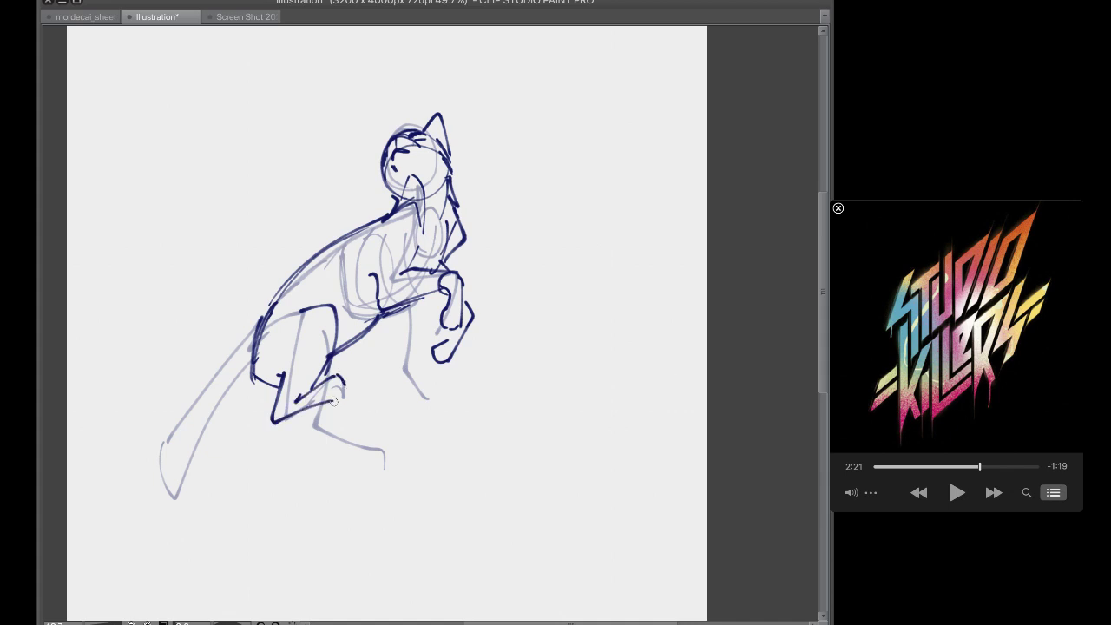
pyautogui.hotkey('ctrl', 'z')
pyautogui.moveTo(277, 421); pyautogui.dragTo(345, 403)
pyautogui.moveTo(348, 405)
pyautogui.mouseDown()
pyautogui.moveTo(348, 389)
pyautogui.moveTo(339, 405)
pyautogui.mouseUp()
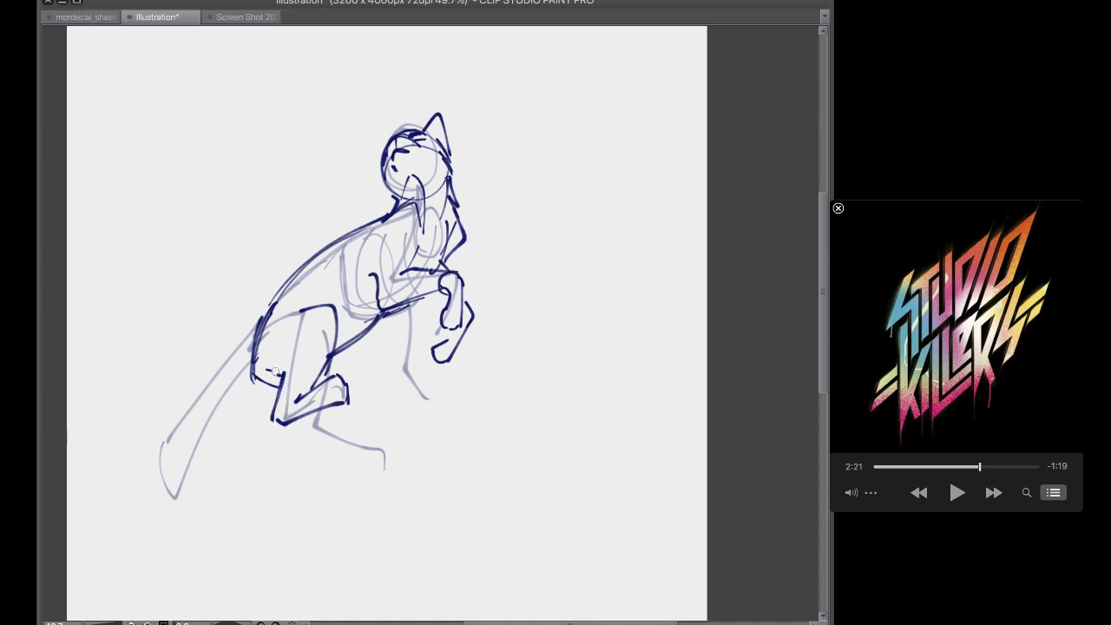
pyautogui.moveTo(279, 375); pyautogui.dragTo(280, 406)
# Sketch an enlarged hind-leg diagram with a rounded thigh and angled foot beside the figure, and undo it
pyautogui.moveTo(529, 305)
pyautogui.mouseDown()
pyautogui.moveTo(573, 374)
pyautogui.moveTo(497, 351)
pyautogui.moveTo(536, 393)
pyautogui.moveTo(526, 422)
pyautogui.moveTo(540, 437)
pyautogui.moveTo(567, 427)
pyautogui.mouseUp()
pyautogui.moveTo(510, 382)
pyautogui.mouseDown()
pyautogui.moveTo(621, 414)
pyautogui.moveTo(624, 426)
pyautogui.moveTo(558, 434)
pyautogui.mouseUp()
pyautogui.moveTo(532, 388); pyautogui.dragTo(547, 403)
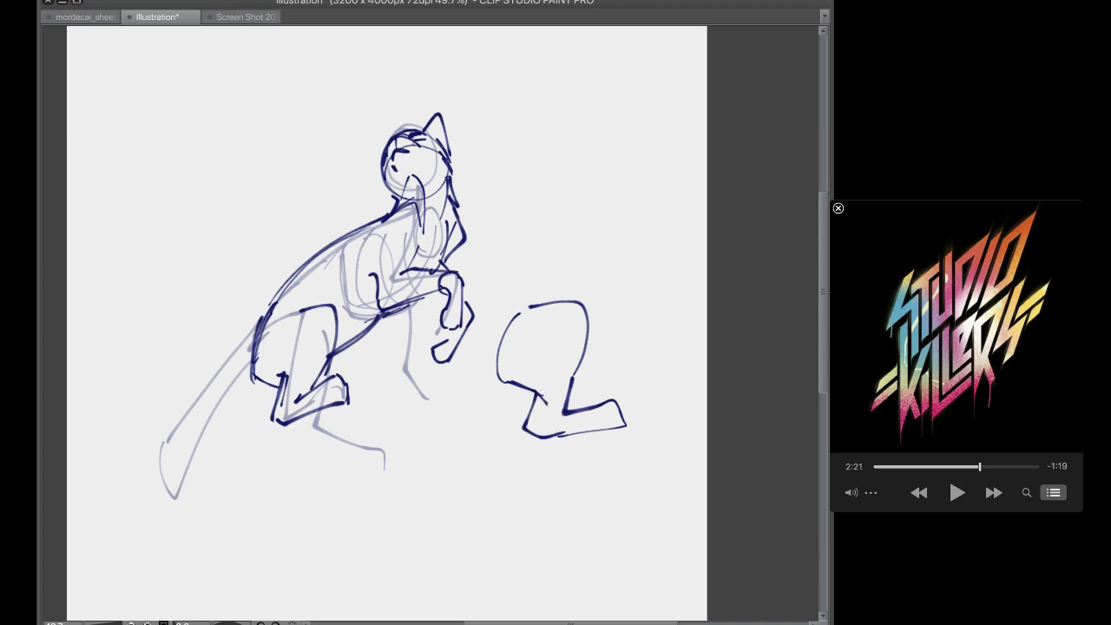
pyautogui.hotkey('ctrl', 'z')
pyautogui.hotkey('ctrl', 'z')
pyautogui.hotkey('ctrl', 'z')
pyautogui.hotkey('ctrl', 'z')
pyautogui.hotkey('ctrl', 'z')
pyautogui.hotkey('ctrl', 'z')
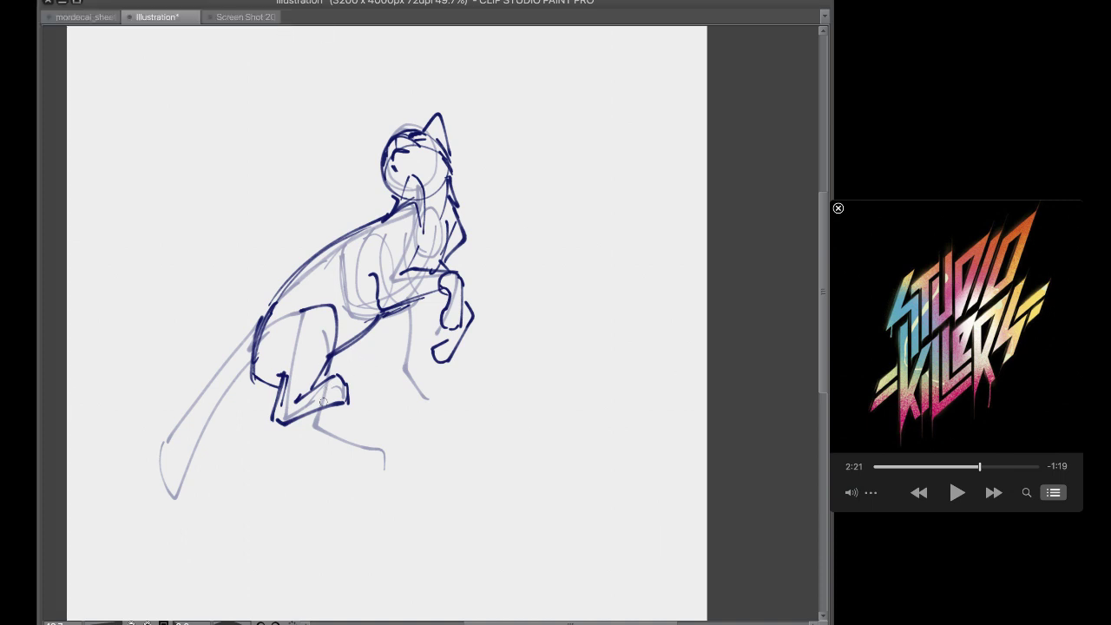
# Add an inner line along the near hind foot and outline the far hind leg with its rounded paw
pyautogui.moveTo(280, 421); pyautogui.dragTo(349, 397)
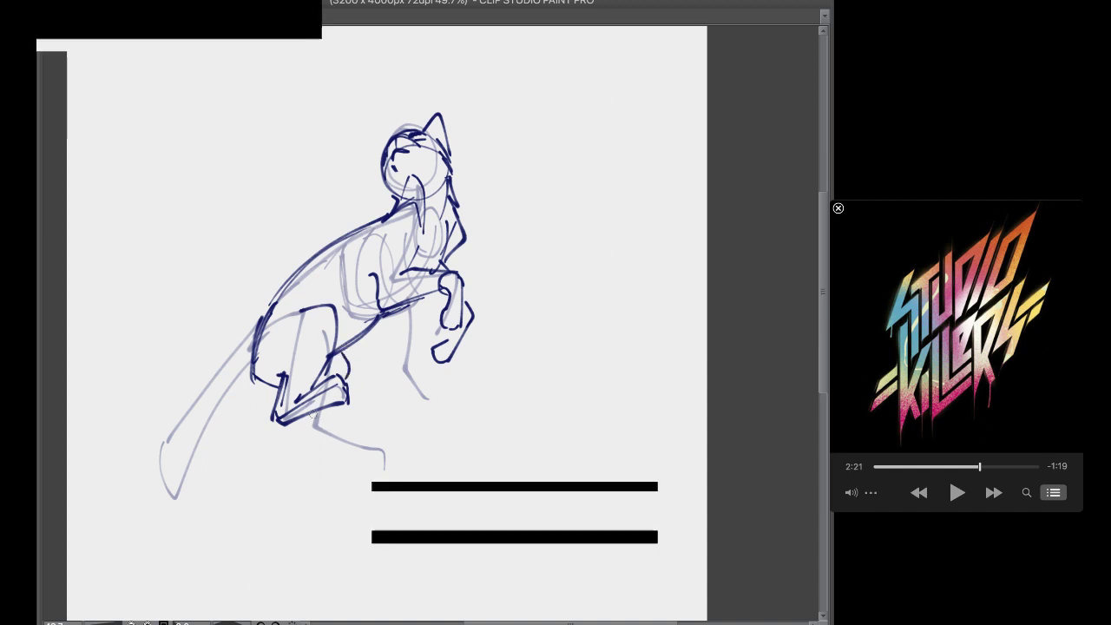
pyautogui.moveTo(303, 424); pyautogui.dragTo(361, 452)
pyautogui.moveTo(326, 410); pyautogui.dragTo(388, 453)
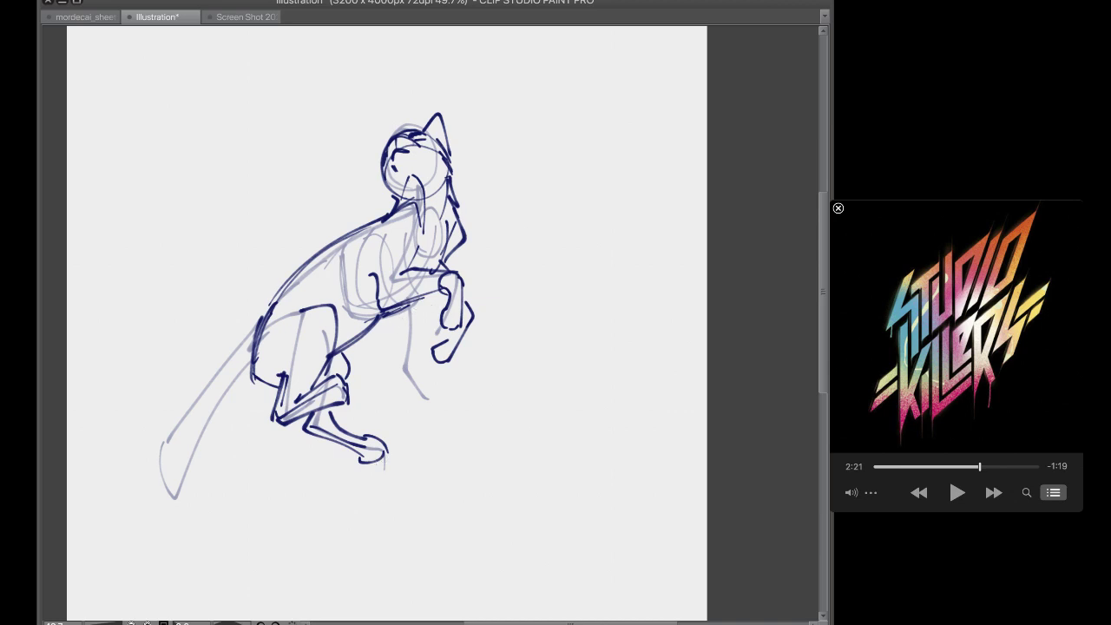
# Outline the long curved tail with a rounded, upturned tip, and hide the light guide sketch
pyautogui.moveTo(257, 327); pyautogui.dragTo(172, 498)
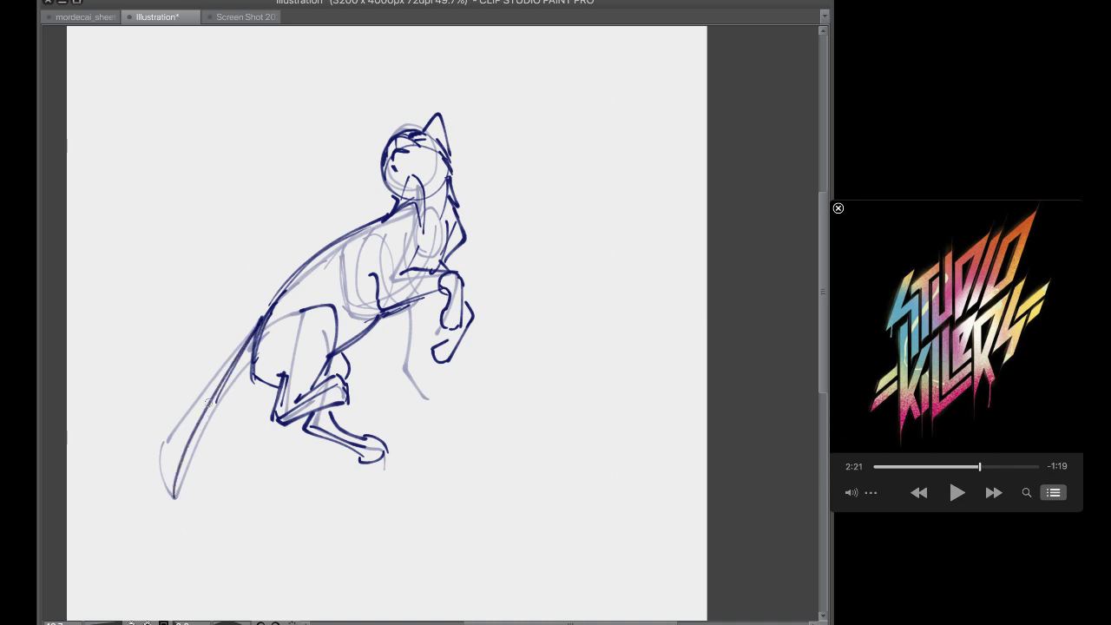
pyautogui.moveTo(233, 361)
pyautogui.mouseDown()
pyautogui.moveTo(181, 543)
pyautogui.moveTo(215, 518)
pyautogui.moveTo(208, 456)
pyautogui.mouseUp()
pyautogui.moveTo(201, 498)
pyautogui.mouseDown()
pyautogui.moveTo(229, 399)
pyautogui.moveTo(241, 370)
pyautogui.mouseUp()
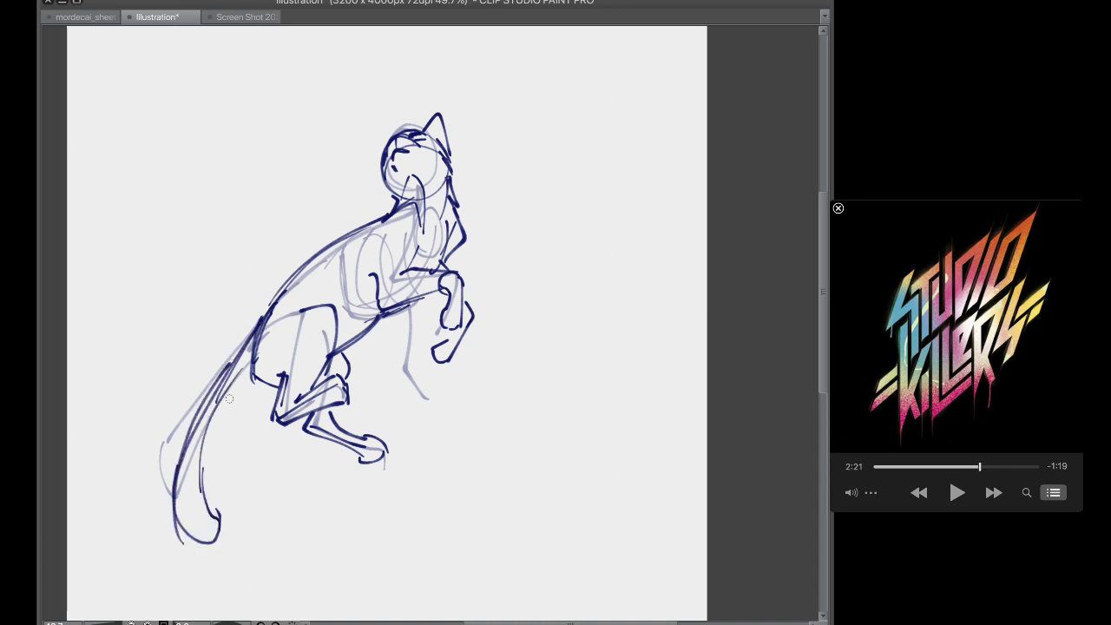
pyautogui.moveTo(206, 450); pyautogui.dragTo(258, 352)
pyautogui.click(1103, 374)
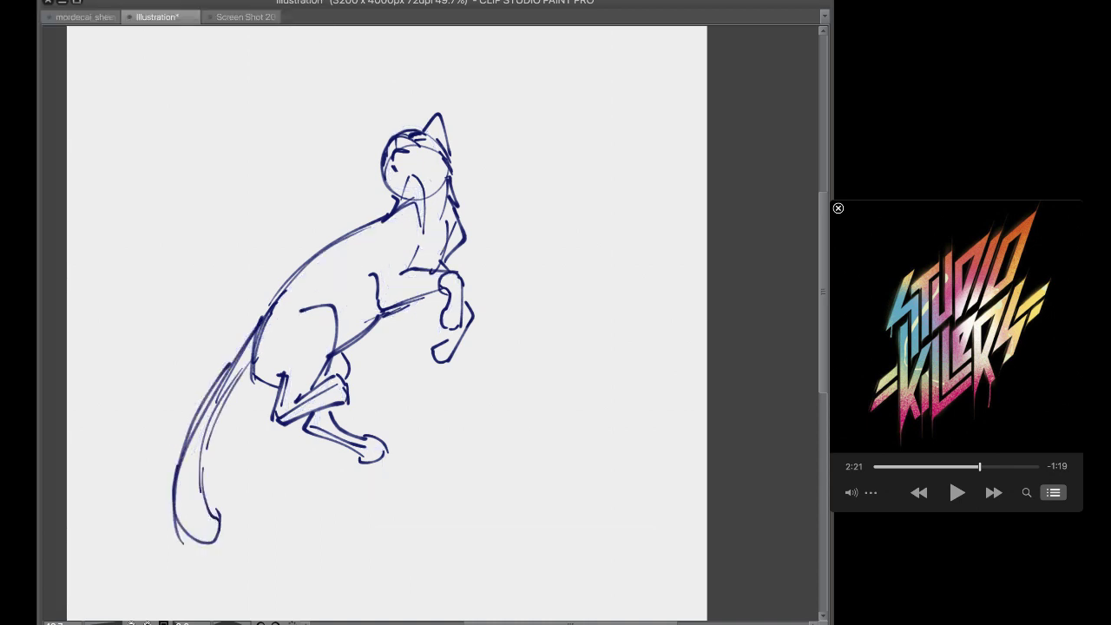
# Draw the second pointed ear on the head and strengthen the chest line above the front limb
pyautogui.moveTo(397, 138); pyautogui.dragTo(382, 160)
pyautogui.moveTo(424, 231); pyautogui.dragTo(418, 269)
pyautogui.press('super+z')
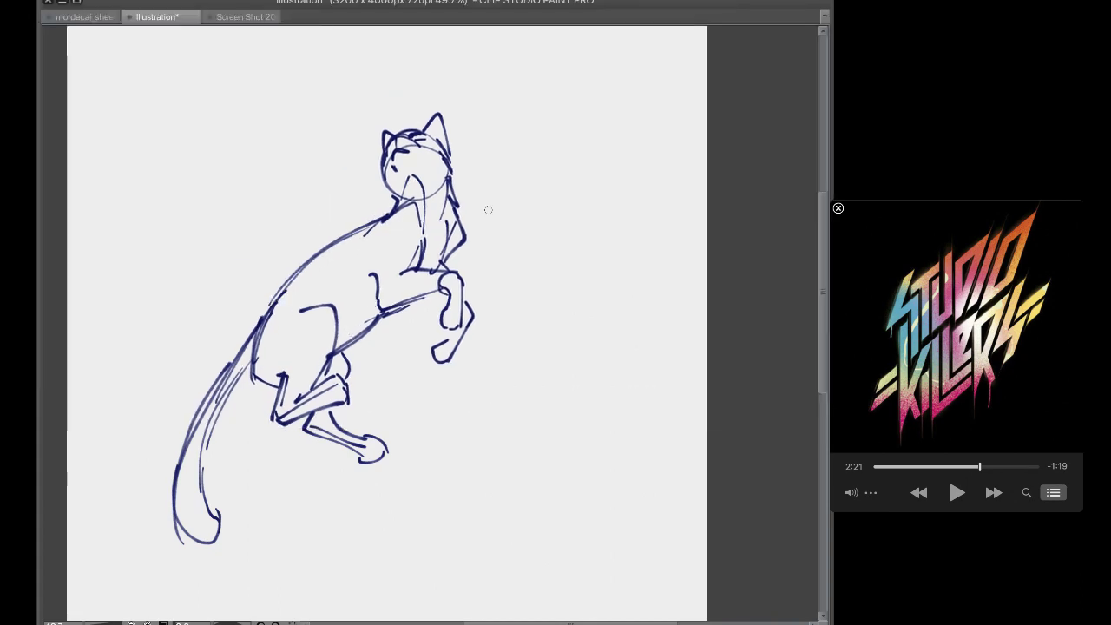
# Sketch loose limb shapes and overlapping curved stroke studies in the empty space beside the figure's head
pyautogui.moveTo(641, 132); pyautogui.dragTo(551, 198)
pyautogui.hotkey('ctrl', 'z')
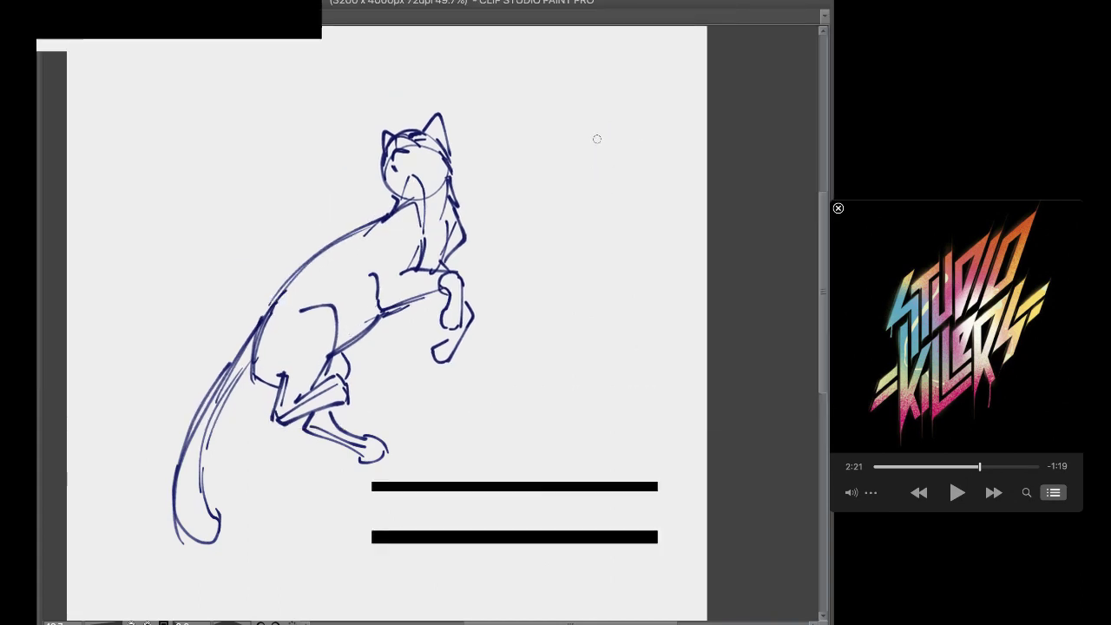
pyautogui.moveTo(607, 126); pyautogui.dragTo(558, 240)
pyautogui.moveTo(596, 132)
pyautogui.mouseDown()
pyautogui.moveTo(546, 201)
pyautogui.moveTo(603, 130)
pyautogui.moveTo(606, 204)
pyautogui.moveTo(644, 138)
pyautogui.moveTo(551, 208)
pyautogui.moveTo(544, 231)
pyautogui.mouseUp()
pyautogui.moveTo(593, 160)
pyautogui.mouseDown()
pyautogui.moveTo(614, 186)
pyautogui.moveTo(623, 246)
pyautogui.moveTo(521, 221)
pyautogui.mouseUp()
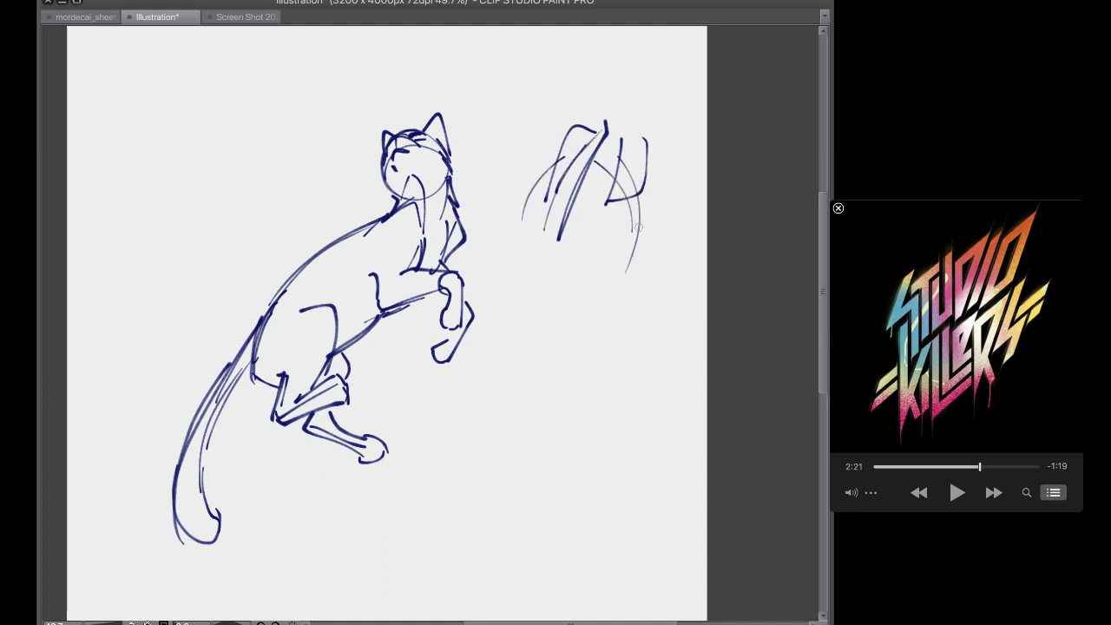
pyautogui.moveTo(623, 139)
pyautogui.mouseDown()
pyautogui.moveTo(671, 180)
pyautogui.moveTo(655, 247)
pyautogui.mouseUp()
pyautogui.hotkey('ctrl', 'z')
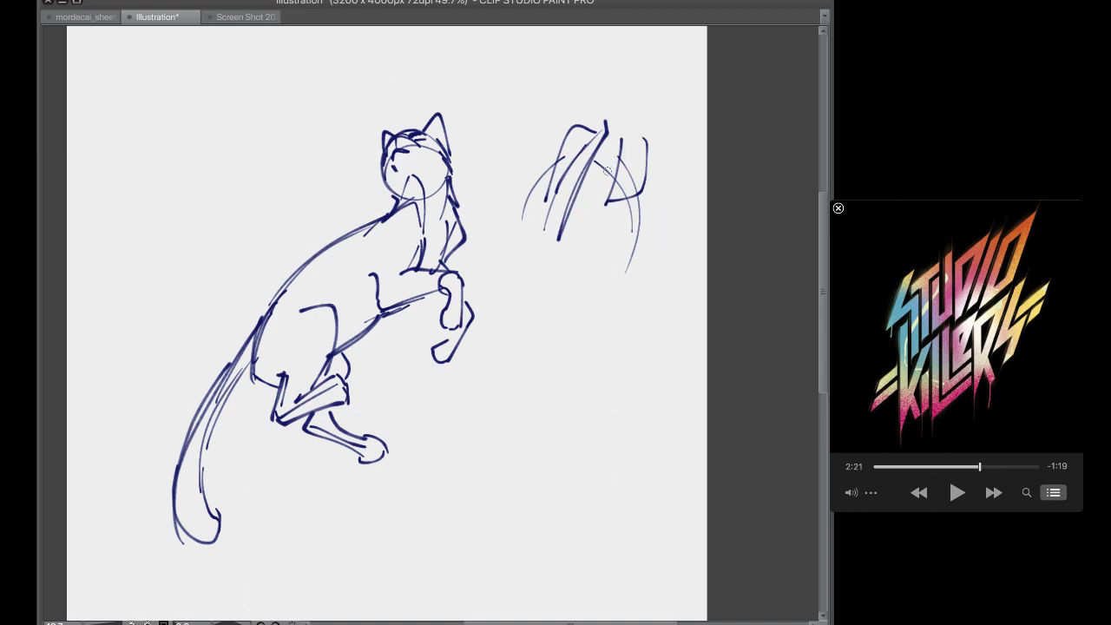
pyautogui.moveTo(625, 128)
pyautogui.mouseDown()
pyautogui.moveTo(608, 188)
pyautogui.moveTo(561, 249)
pyautogui.mouseUp()
pyautogui.moveTo(618, 165); pyautogui.dragTo(554, 275)
pyautogui.moveTo(550, 190); pyautogui.dragTo(545, 269)
pyautogui.moveTo(608, 205); pyautogui.dragTo(614, 248)
# Undo all the stroke studies beside the figure's head
pyautogui.hotkey('ctrl', 'z')
pyautogui.hotkey('ctrl', 'z')
pyautogui.hotkey('ctrl', 'z')
pyautogui.hotkey('ctrl', 'z')
pyautogui.hotkey('ctrl', 'z')
pyautogui.hotkey('ctrl', 'z')
pyautogui.hotkey('ctrl', 'z')
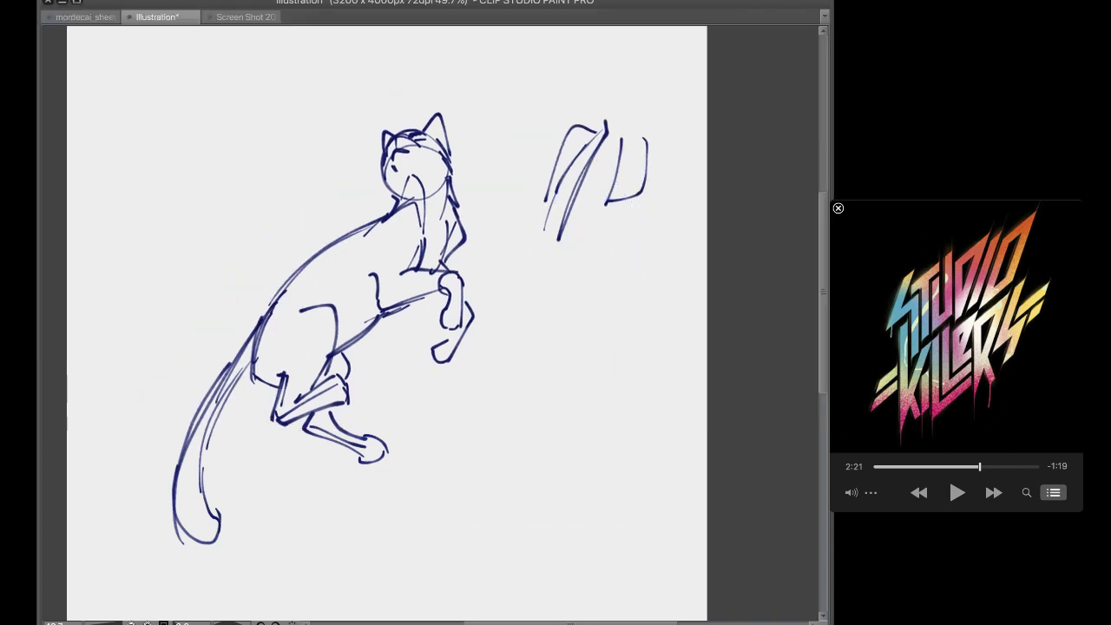
pyautogui.hotkey('ctrl', 'z')
pyautogui.hotkey('ctrl', 'z')
pyautogui.hotkey('ctrl', 'z')
pyautogui.hotkey('ctrl', 'z')
pyautogui.hotkey('ctrl', 'z')
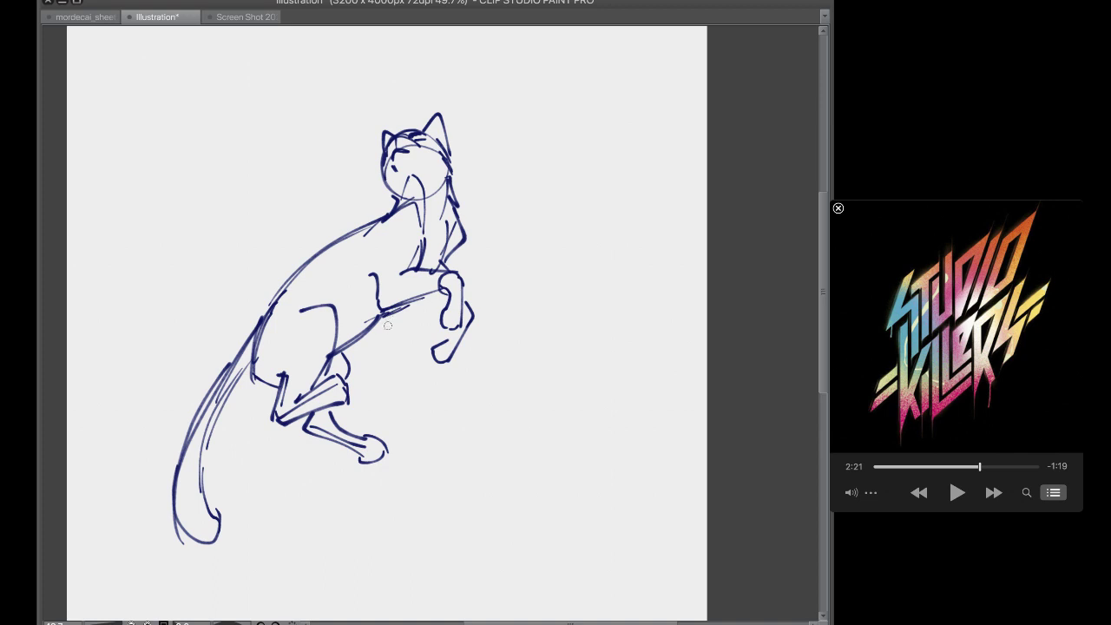
pyautogui.hotkey('ctrl', 'z')
# Refine the front paws with wrist and underside lines, and add toe lines to both hind paws
pyautogui.moveTo(423, 296)
pyautogui.mouseDown()
pyautogui.moveTo(451, 326)
pyautogui.moveTo(438, 348)
pyautogui.moveTo(454, 323)
pyautogui.mouseUp()
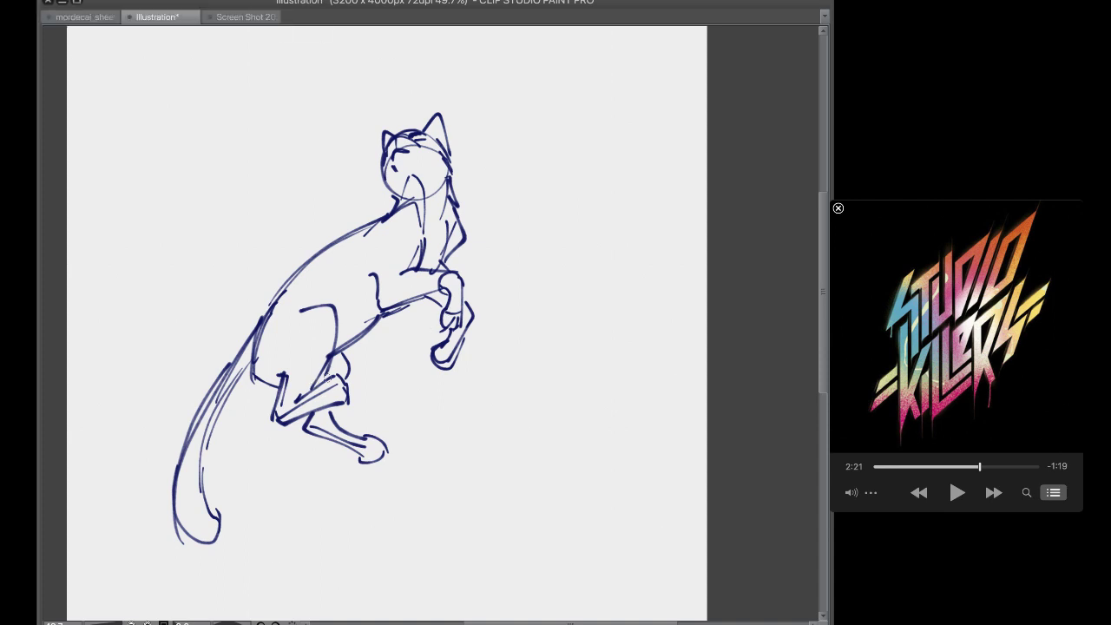
pyautogui.moveTo(328, 377); pyautogui.dragTo(340, 386)
pyautogui.moveTo(360, 440); pyautogui.dragTo(387, 455)
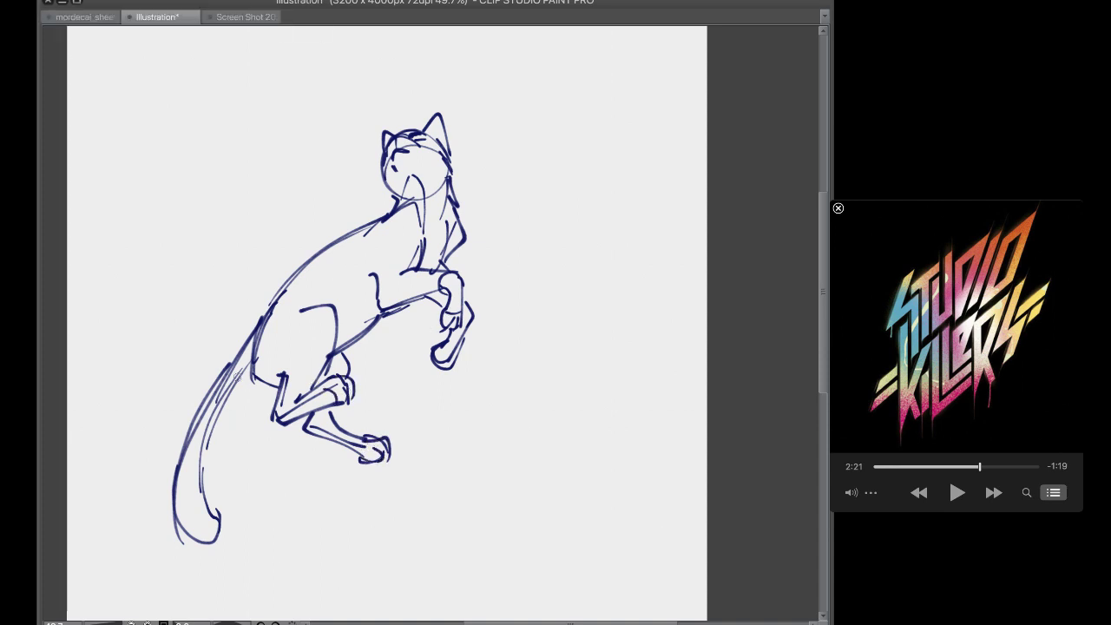
# Redraw the tail's inner edge with a darker stroke running into the curled tip
pyautogui.moveTo(252, 359); pyautogui.dragTo(217, 510)
pyautogui.hotkey('ctrl', 'z')
pyautogui.moveTo(229, 401)
pyautogui.mouseDown()
pyautogui.moveTo(232, 523)
pyautogui.moveTo(184, 511)
pyautogui.moveTo(201, 537)
pyautogui.moveTo(209, 516)
pyautogui.moveTo(195, 528)
pyautogui.moveTo(224, 526)
pyautogui.mouseUp()
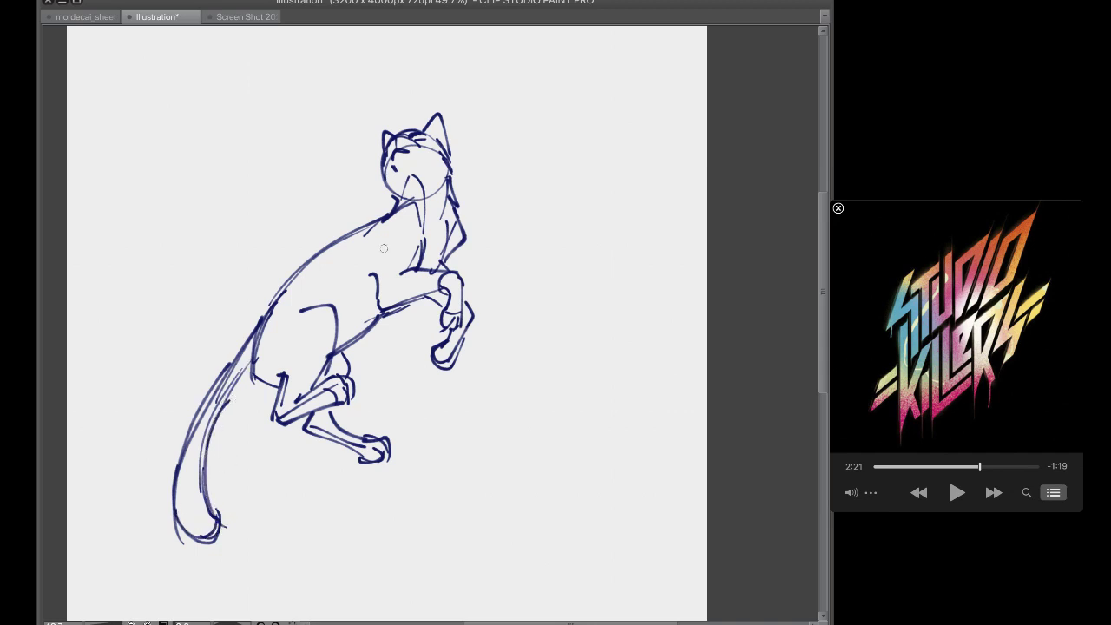
# Define the head with cheek and muzzle strokes, and add a line down the neck
pyautogui.moveTo(368, 240); pyautogui.dragTo(410, 207)
pyautogui.hotkey('ctrl', 'z')
pyautogui.moveTo(378, 167)
pyautogui.mouseDown()
pyautogui.moveTo(394, 196)
pyautogui.moveTo(427, 206)
pyautogui.mouseUp()
pyautogui.moveTo(421, 175); pyautogui.dragTo(439, 180)
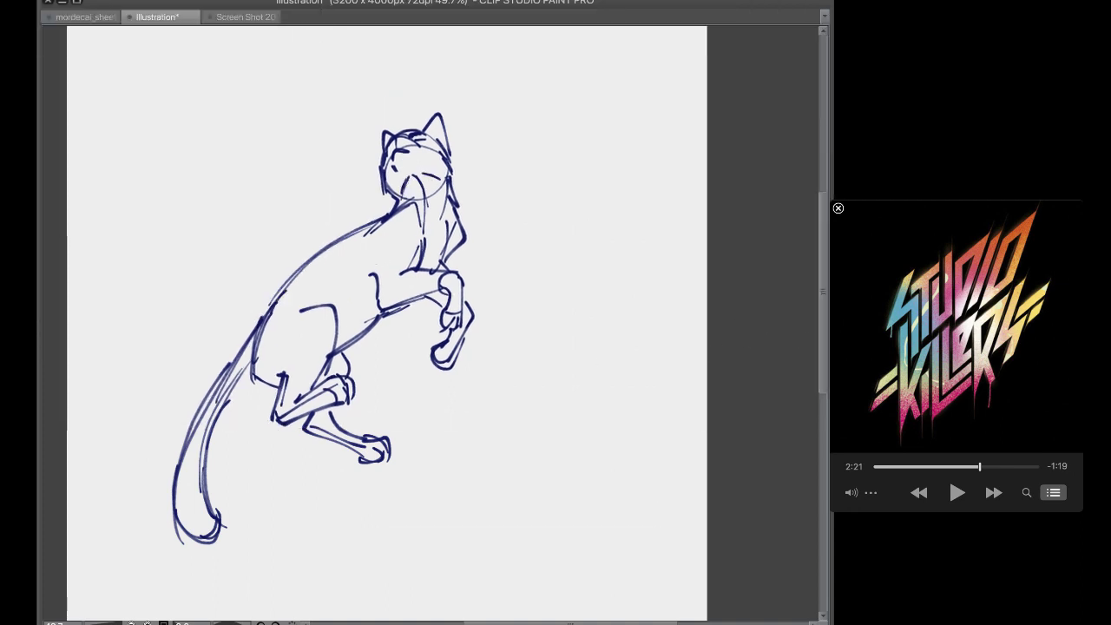
pyautogui.moveTo(422, 184); pyautogui.dragTo(427, 229)
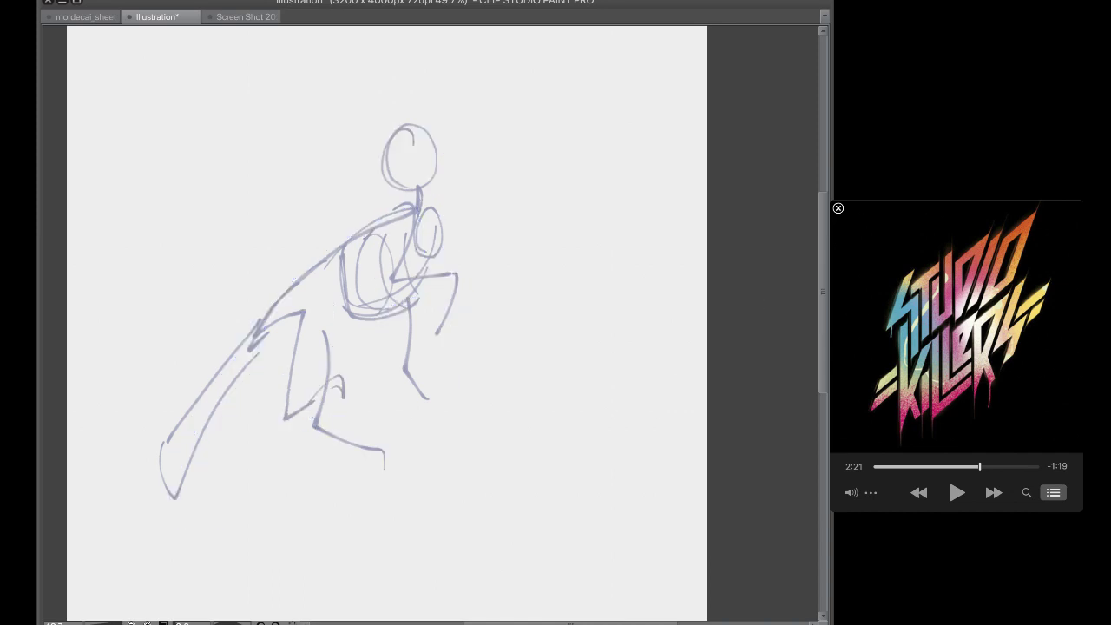
# Try a short light stroke across the head circle's edge on the guide sketch, and undo it
pyautogui.moveTo(443, 145); pyautogui.dragTo(428, 153)
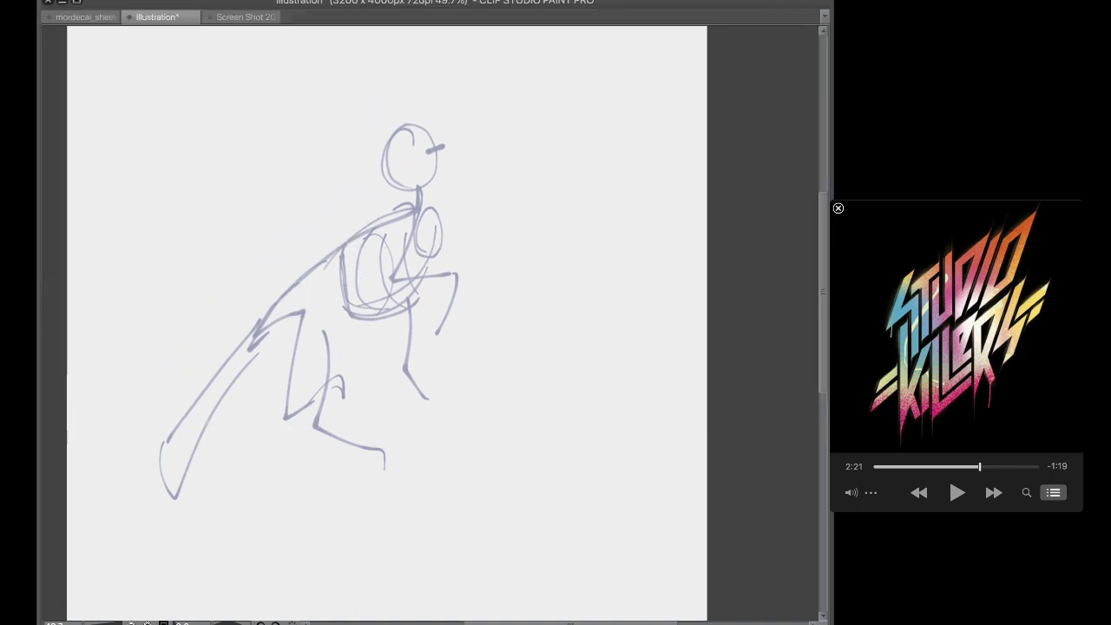
pyautogui.hotkey('ctrl', 'z')
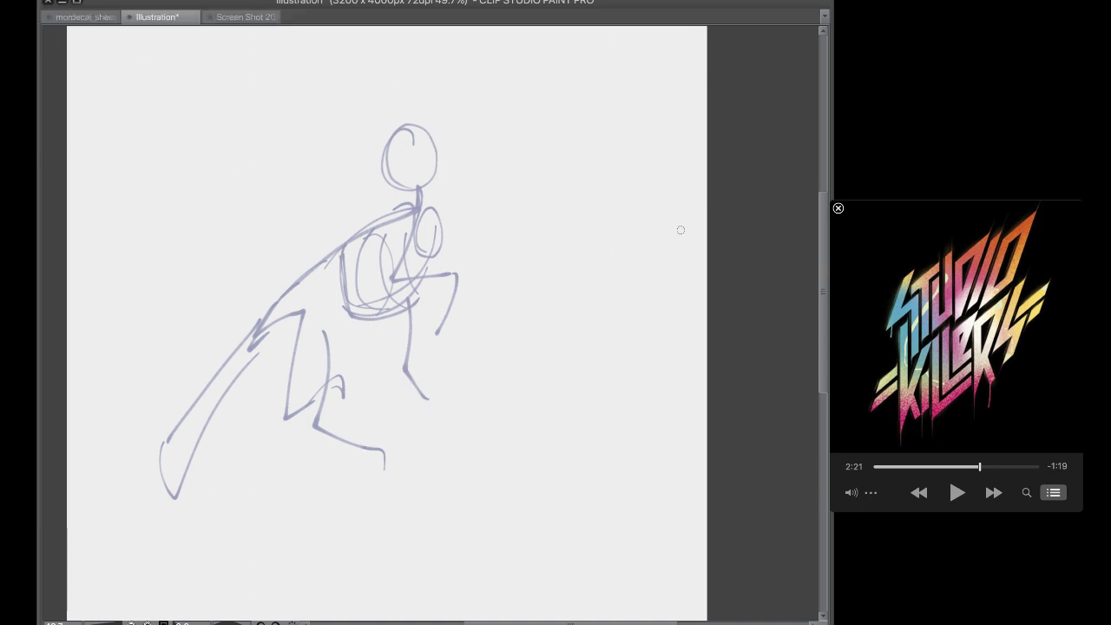
# Try a sharply bent dark blue joint line in the blank area beside the cat guide sketch, and undo it
pyautogui.moveTo(563, 95)
pyautogui.mouseDown()
pyautogui.moveTo(606, 121)
pyautogui.moveTo(560, 103)
pyautogui.moveTo(576, 180)
pyautogui.moveTo(554, 202)
pyautogui.moveTo(581, 180)
pyautogui.mouseUp()
pyautogui.hotkey('ctrl', 'z')
pyautogui.hotkey('ctrl', 'z')
pyautogui.hotkey('ctrl', 'z')
pyautogui.hotkey('ctrl', 'z')
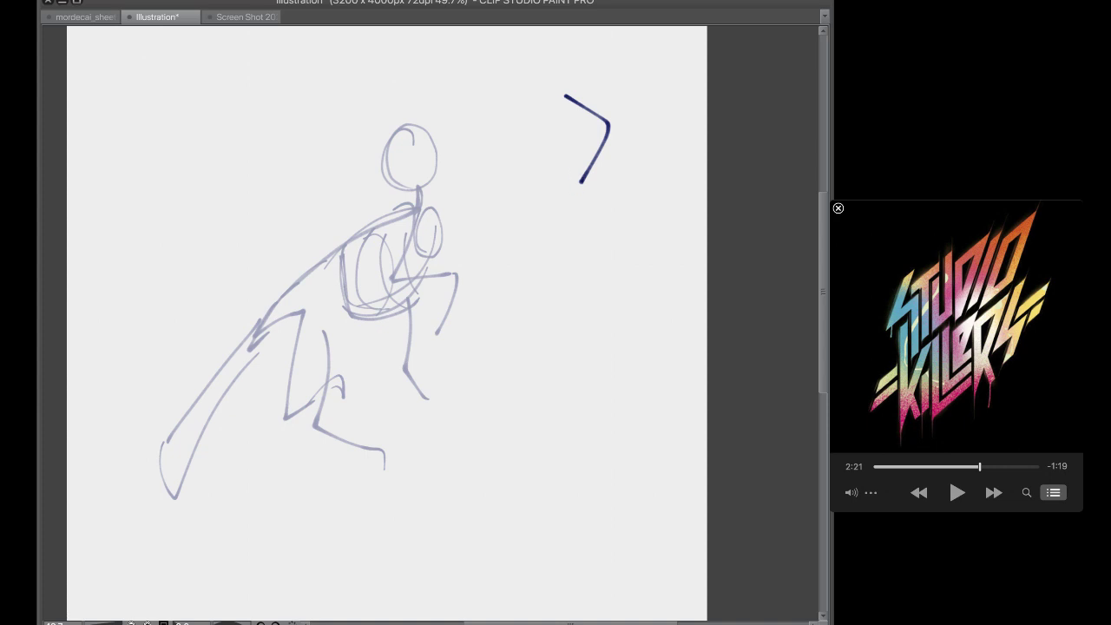
pyautogui.hotkey('ctrl', 'z')
pyautogui.moveTo(558, 119)
pyautogui.mouseDown()
pyautogui.moveTo(586, 116)
pyautogui.moveTo(598, 184)
pyautogui.mouseUp()
pyautogui.hotkey('ctrl', 'z')
pyautogui.hotkey('ctrl', 'z')
# Try a folded leg study with a wedge-shaped thigh, a long shin and a small foot, and undo the shin strokes
pyautogui.moveTo(554, 106)
pyautogui.mouseDown()
pyautogui.moveTo(605, 155)
pyautogui.moveTo(600, 178)
pyautogui.moveTo(555, 226)
pyautogui.mouseUp()
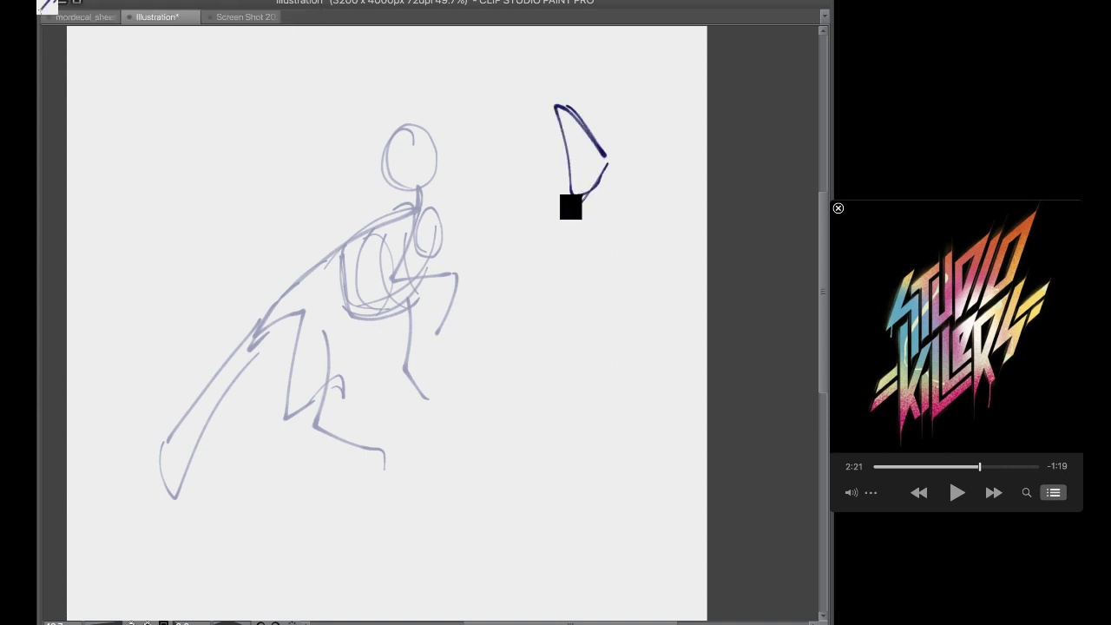
pyautogui.moveTo(547, 99)
pyautogui.mouseDown()
pyautogui.moveTo(542, 237)
pyautogui.moveTo(602, 326)
pyautogui.mouseUp()
pyautogui.hotkey('ctrl', 'z')
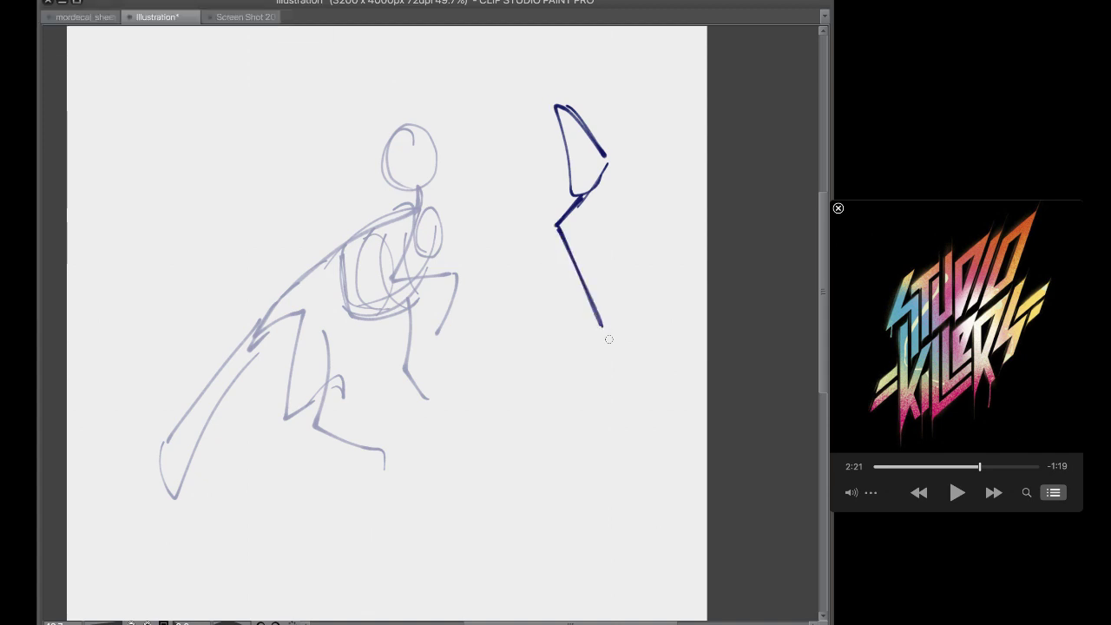
pyautogui.hotkey('ctrl', 'z')
pyautogui.moveTo(556, 226); pyautogui.dragTo(610, 349)
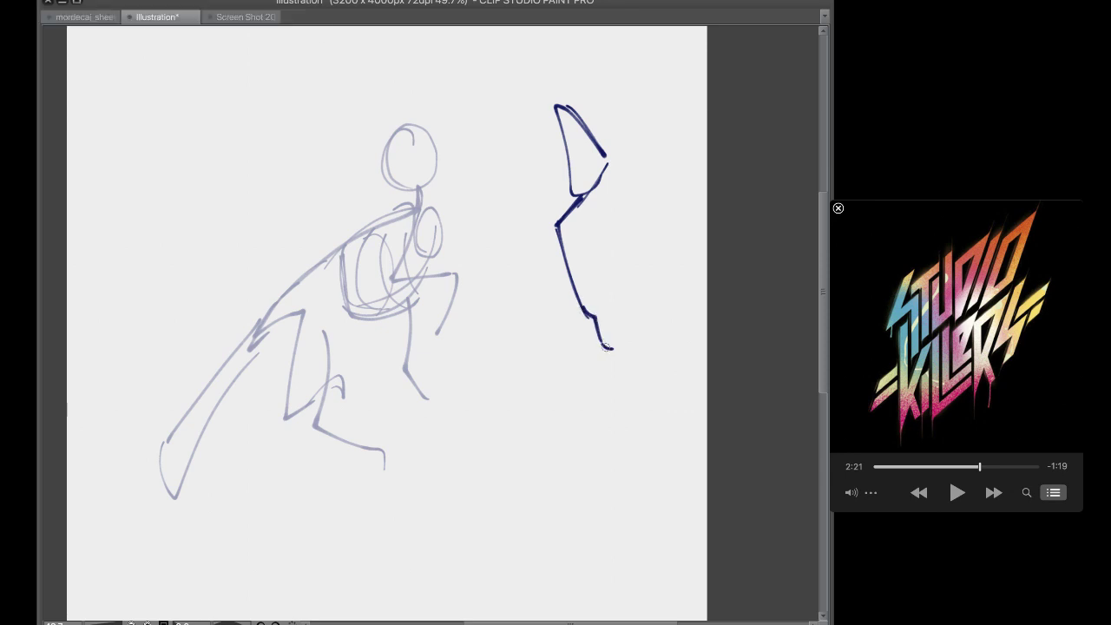
pyautogui.hotkey('ctrl', 'z')
pyautogui.hotkey('ctrl', 'z')
pyautogui.hotkey('ctrl', 'z')
# Try another curved shin and foot below the wedge-shaped thigh, and undo the entire leg study
pyautogui.moveTo(557, 228); pyautogui.dragTo(589, 318)
pyautogui.hotkey('ctrl', 'z')
pyautogui.moveTo(556, 232); pyautogui.dragTo(595, 321)
pyautogui.moveTo(588, 318)
pyautogui.mouseDown()
pyautogui.moveTo(609, 334)
pyautogui.moveTo(595, 338)
pyautogui.mouseUp()
pyautogui.moveTo(551, 118)
pyautogui.mouseDown()
pyautogui.moveTo(567, 354)
pyautogui.moveTo(600, 157)
pyautogui.mouseUp()
pyautogui.press('super+z')
pyautogui.press('super+z')
pyautogui.hotkey('ctrl', 'z')
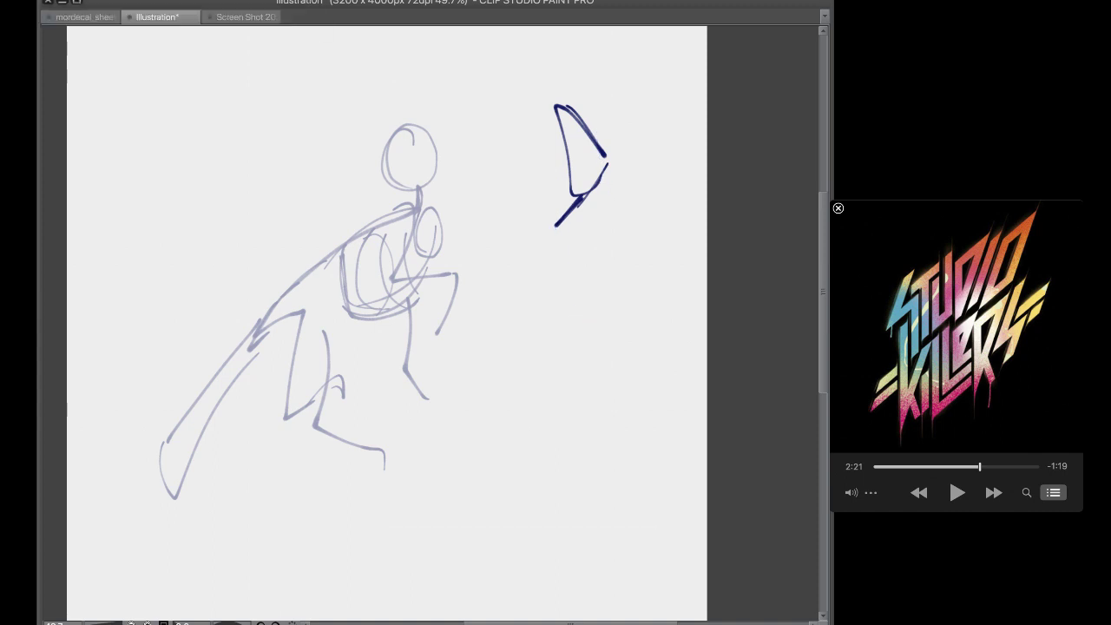
pyautogui.hotkey('ctrl', 'z')
pyautogui.hotkey('ctrl', 'z')
pyautogui.hotkey('ctrl', 'z')
# Draw a tall narrow rectangle beside the cat, try a zigzag leg line inside it, and undo the leg line
pyautogui.moveTo(541, 114)
pyautogui.mouseDown()
pyautogui.moveTo(610, 117)
pyautogui.moveTo(553, 349)
pyautogui.moveTo(611, 325)
pyautogui.mouseUp()
pyautogui.moveTo(611, 102); pyautogui.dragTo(610, 350)
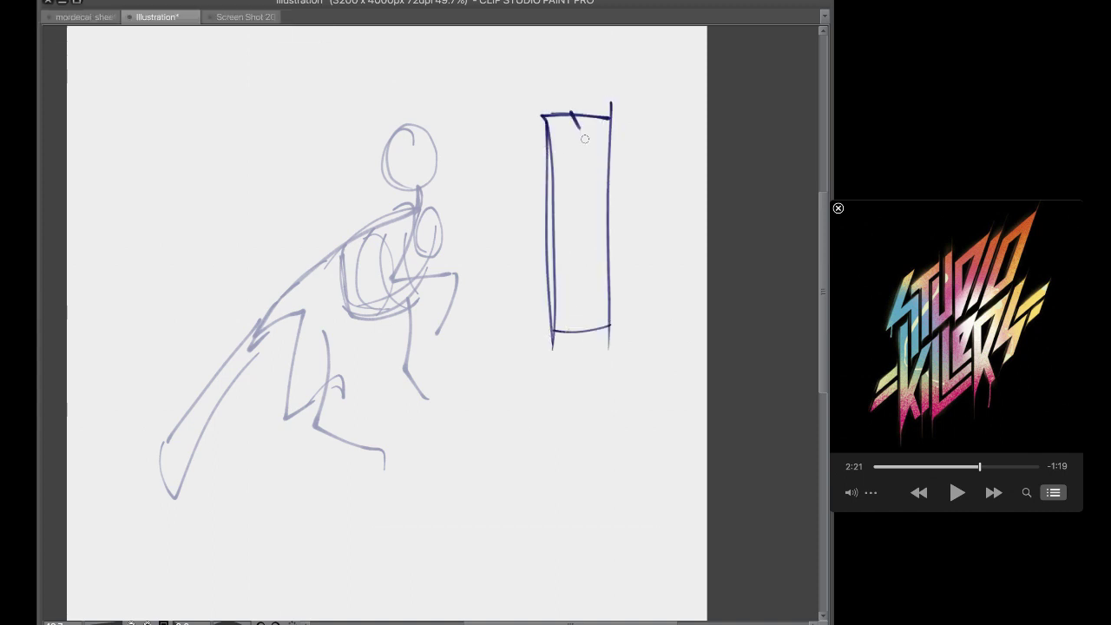
pyautogui.moveTo(571, 112)
pyautogui.mouseDown()
pyautogui.moveTo(563, 217)
pyautogui.moveTo(580, 304)
pyautogui.moveTo(599, 327)
pyautogui.mouseUp()
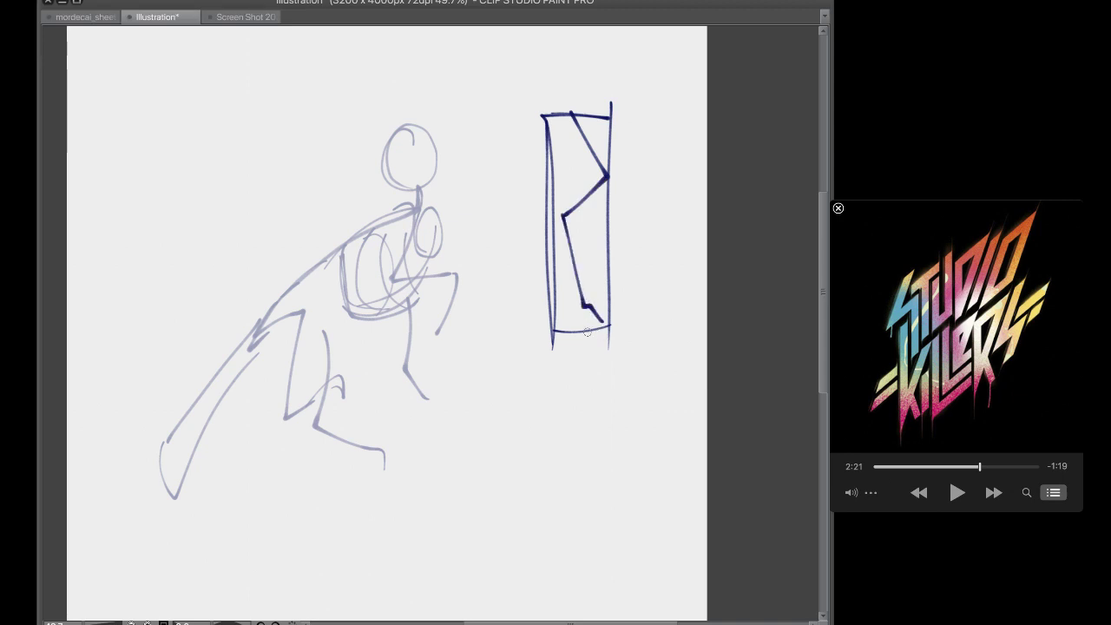
pyautogui.press('super+z')
# Try a shorter leg line inside the tall rectangle, and undo it together with the rectangle
pyautogui.moveTo(570, 113); pyautogui.dragTo(569, 208)
pyautogui.press('super+z')
pyautogui.hotkey('ctrl', 'z')
pyautogui.hotkey('ctrl', 'z')
pyautogui.hotkey('ctrl', 'z')
pyautogui.hotkey('ctrl', 'z')
pyautogui.hotkey('ctrl', 'z')
pyautogui.hotkey('ctrl', 'z')
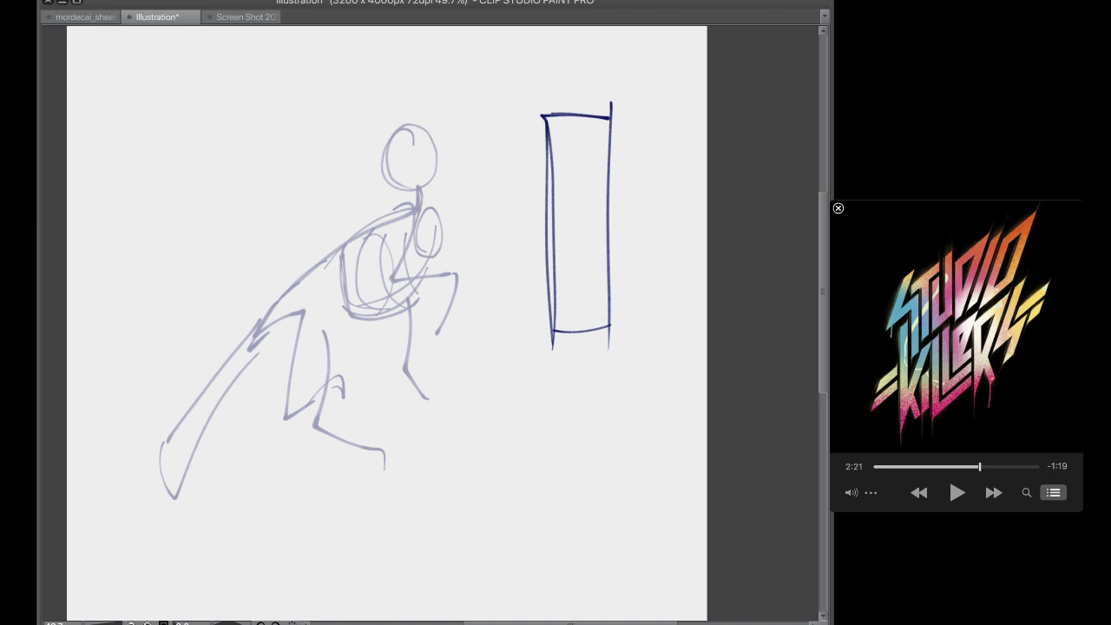
pyautogui.hotkey('ctrl', 'z')
# Try a leg study with a triangular thigh, an angled shin and a vertical line down to the foot, and undo it all
pyautogui.moveTo(586, 104); pyautogui.dragTo(620, 184)
pyautogui.moveTo(586, 104); pyautogui.dragTo(579, 217)
pyautogui.moveTo(617, 191)
pyautogui.mouseDown()
pyautogui.moveTo(560, 229)
pyautogui.moveTo(588, 330)
pyautogui.moveTo(616, 351)
pyautogui.moveTo(614, 375)
pyautogui.mouseUp()
pyautogui.hotkey('ctrl', 'z')
pyautogui.moveTo(616, 192); pyautogui.dragTo(613, 363)
pyautogui.hotkey('ctrl', 'z')
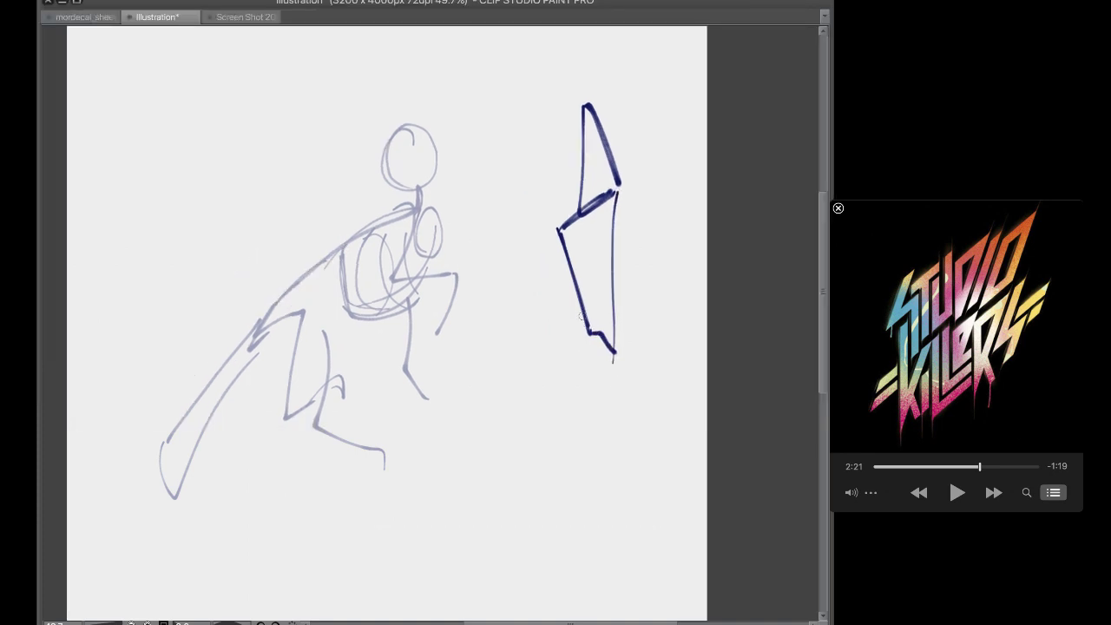
pyautogui.hotkey('ctrl', 'z')
pyautogui.hotkey('ctrl', 'z')
pyautogui.hotkey('ctrl', 'z')
pyautogui.hotkey('ctrl', 'z')
pyautogui.hotkey('ctrl', 'z')
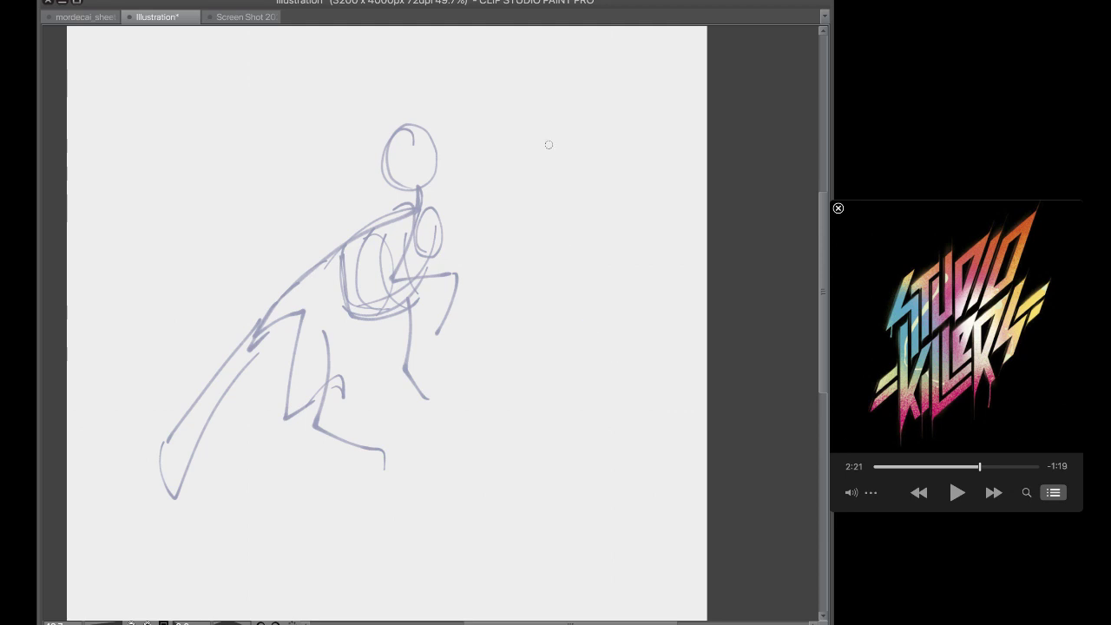
# Draw a wider box frame beside the cat with a crouched zigzag leg line and an inner vertical guide
pyautogui.moveTo(541, 129); pyautogui.dragTo(624, 129)
pyautogui.hotkey('ctrl', 'z')
pyautogui.moveTo(514, 116)
pyautogui.mouseDown()
pyautogui.moveTo(617, 120)
pyautogui.moveTo(524, 309)
pyautogui.moveTo(526, 335)
pyautogui.moveTo(582, 327)
pyautogui.mouseUp()
pyautogui.moveTo(626, 129); pyautogui.dragTo(633, 294)
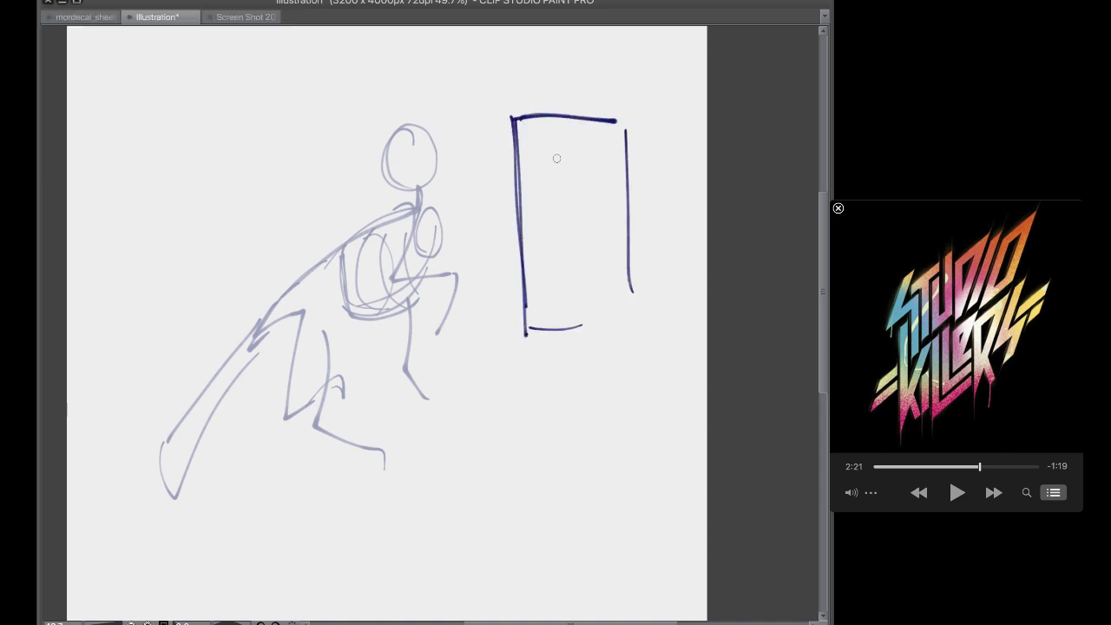
pyautogui.moveTo(563, 141)
pyautogui.mouseDown()
pyautogui.moveTo(587, 256)
pyautogui.moveTo(604, 271)
pyautogui.moveTo(568, 320)
pyautogui.mouseUp()
pyautogui.moveTo(526, 200); pyautogui.dragTo(542, 335)
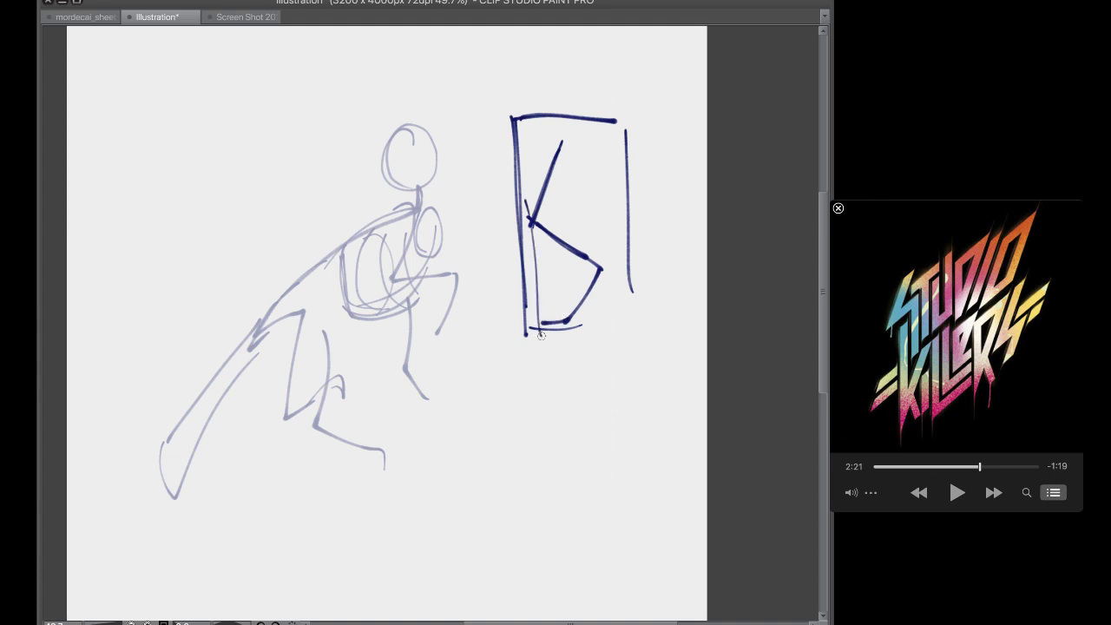
# Add an inner top edge, side guide and thickening contours to the boxed crouched leg, and clear the study
pyautogui.moveTo(535, 143); pyautogui.dragTo(584, 134)
pyautogui.moveTo(587, 130); pyautogui.dragTo(599, 343)
pyautogui.moveTo(526, 156)
pyautogui.mouseDown()
pyautogui.moveTo(577, 286)
pyautogui.moveTo(595, 208)
pyautogui.mouseUp()
pyautogui.moveTo(577, 289); pyautogui.dragTo(537, 323)
pyautogui.moveTo(536, 323); pyautogui.dragTo(570, 327)
pyautogui.moveTo(570, 326); pyautogui.dragTo(601, 271)
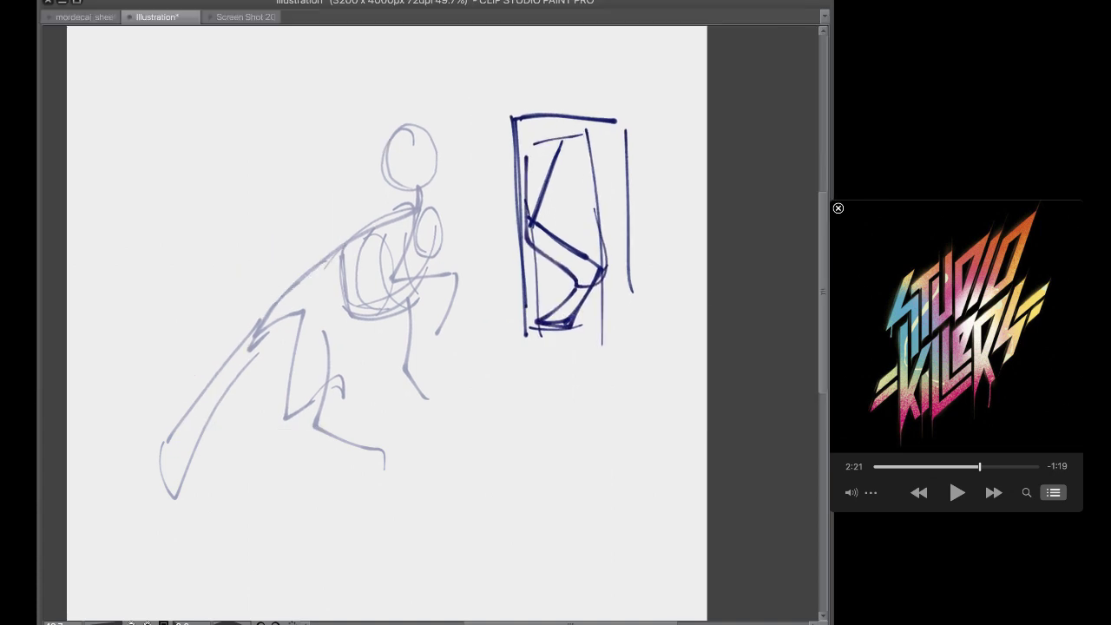
pyautogui.press('Delete')
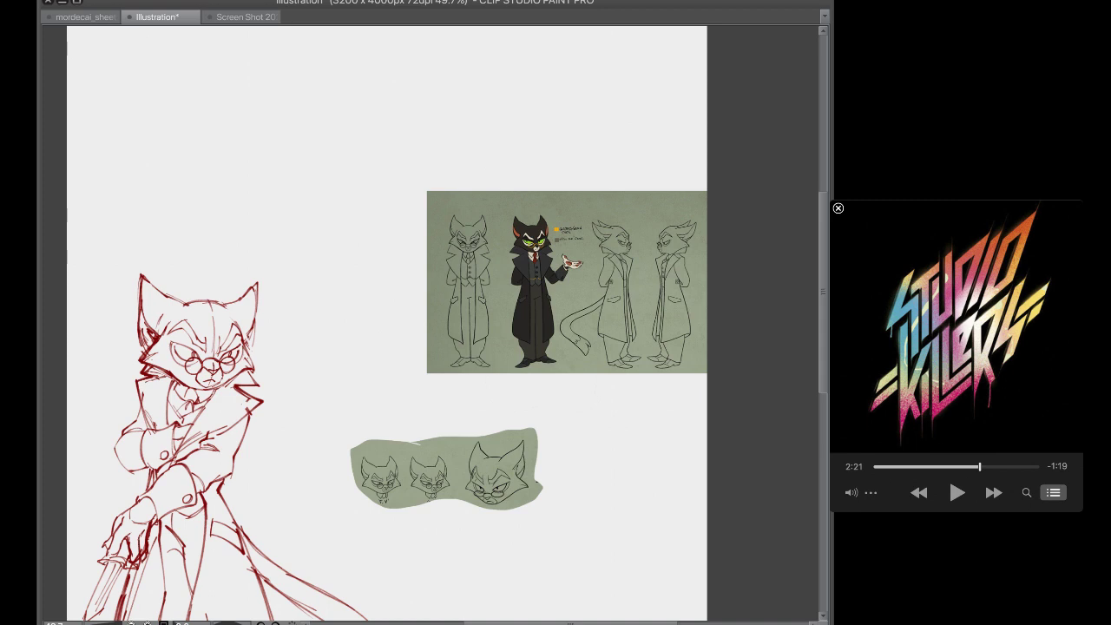
# Examine the red cat character sketch from ears to shoes alongside the turnaround sheet and head studies
pyautogui.scroll(-5, 387, 326)
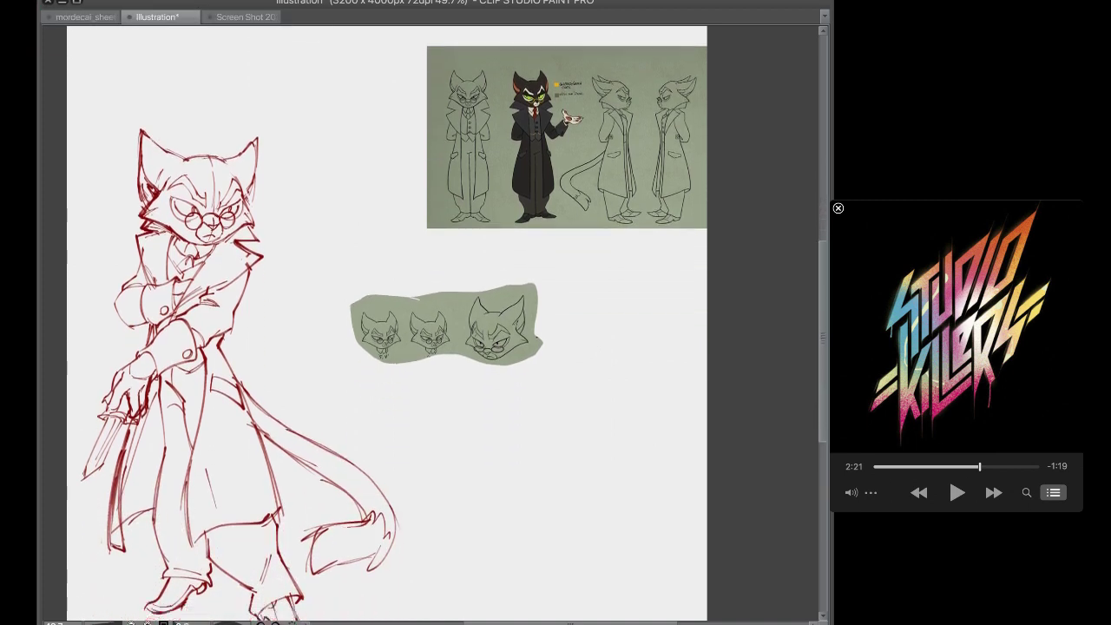
pyautogui.scroll(-1, 386, 325)
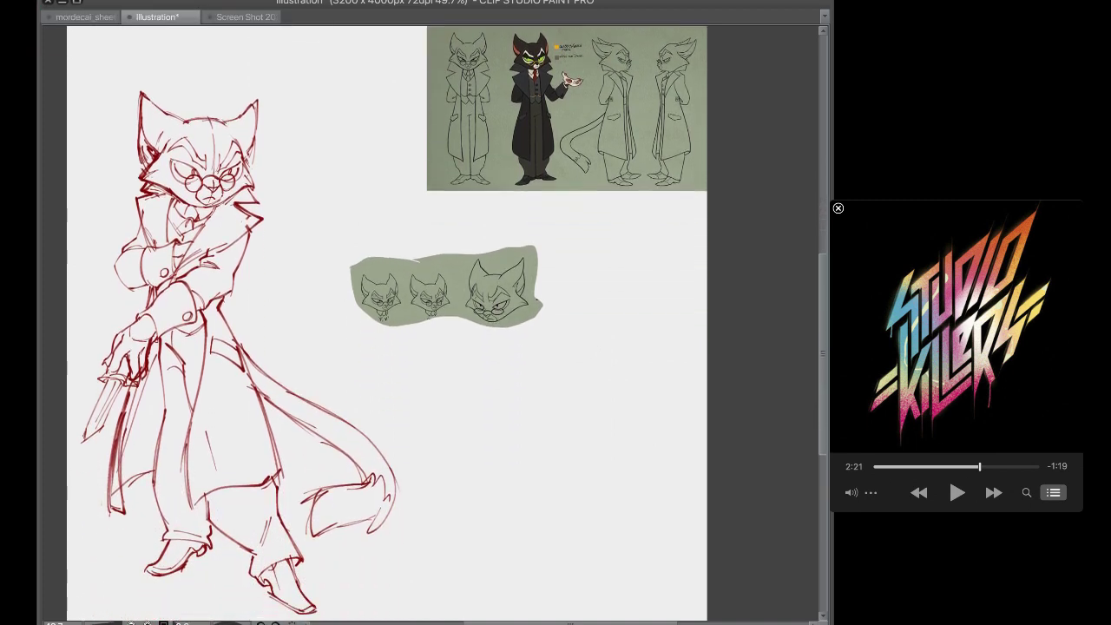
pyautogui.scroll(2, 387, 326)
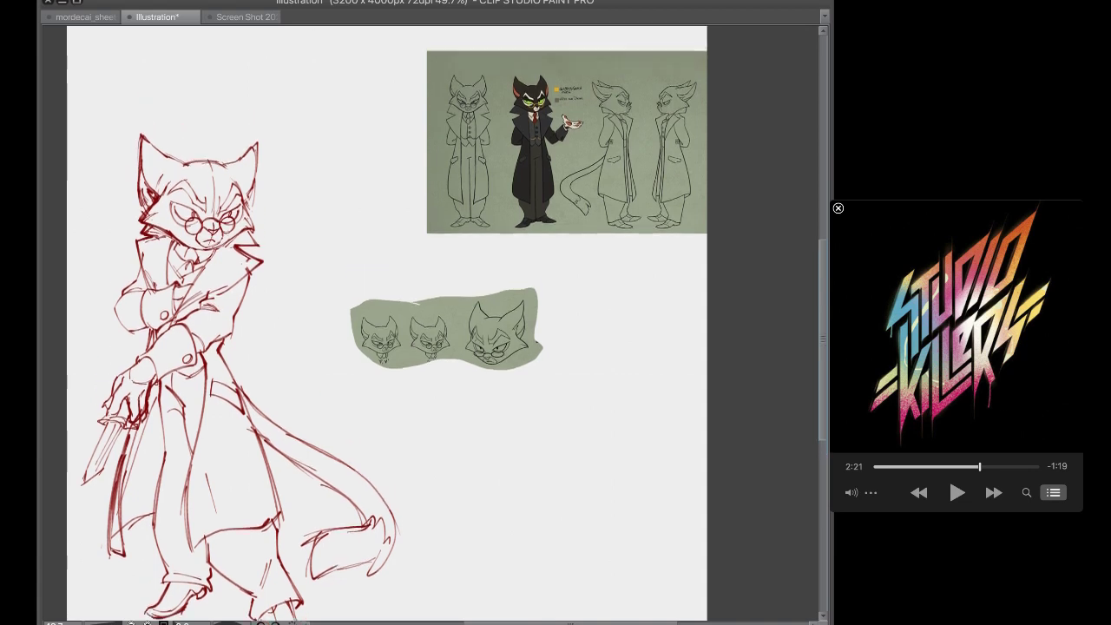
pyautogui.scroll(3, 386, 326)
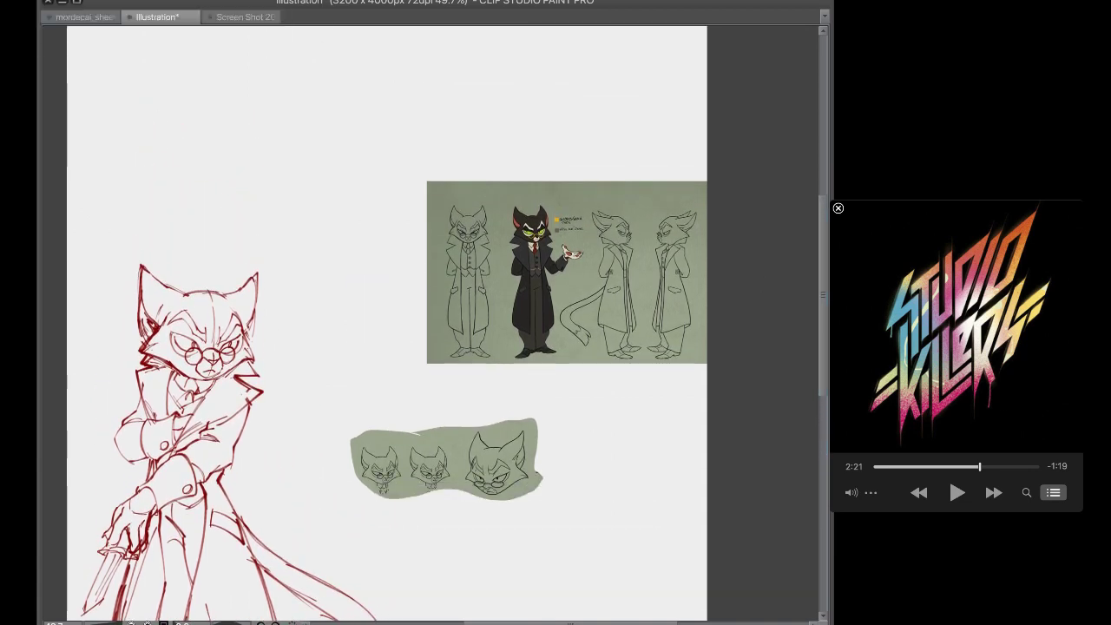
pyautogui.scroll(-3, 421, 315)
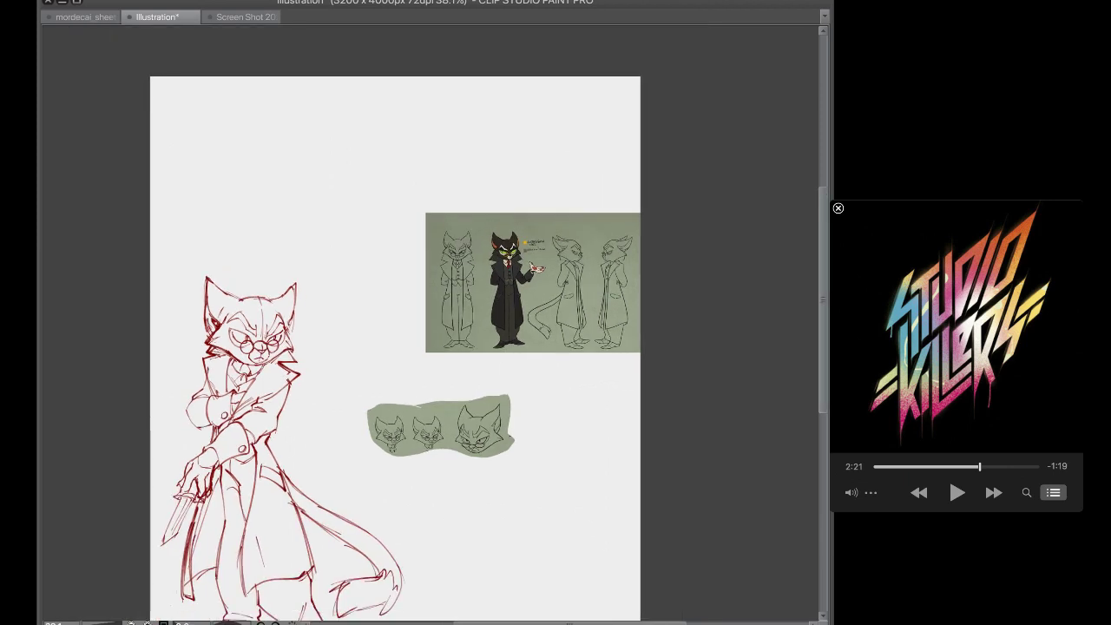
pyautogui.hotkey('ctrl', '-')
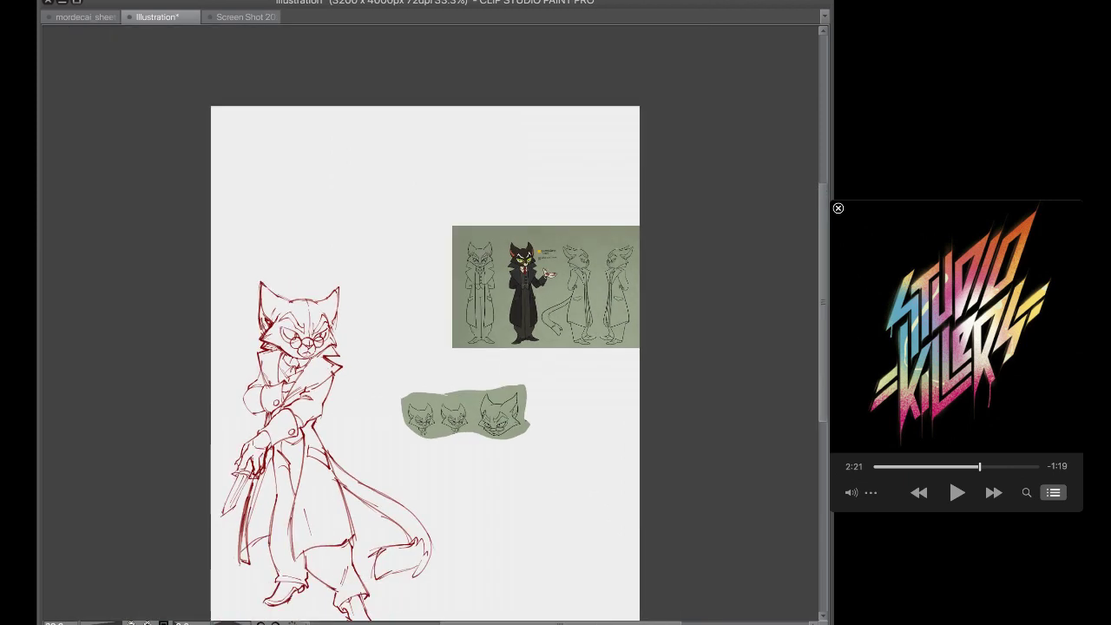
pyautogui.scroll(-2, 431, 347)
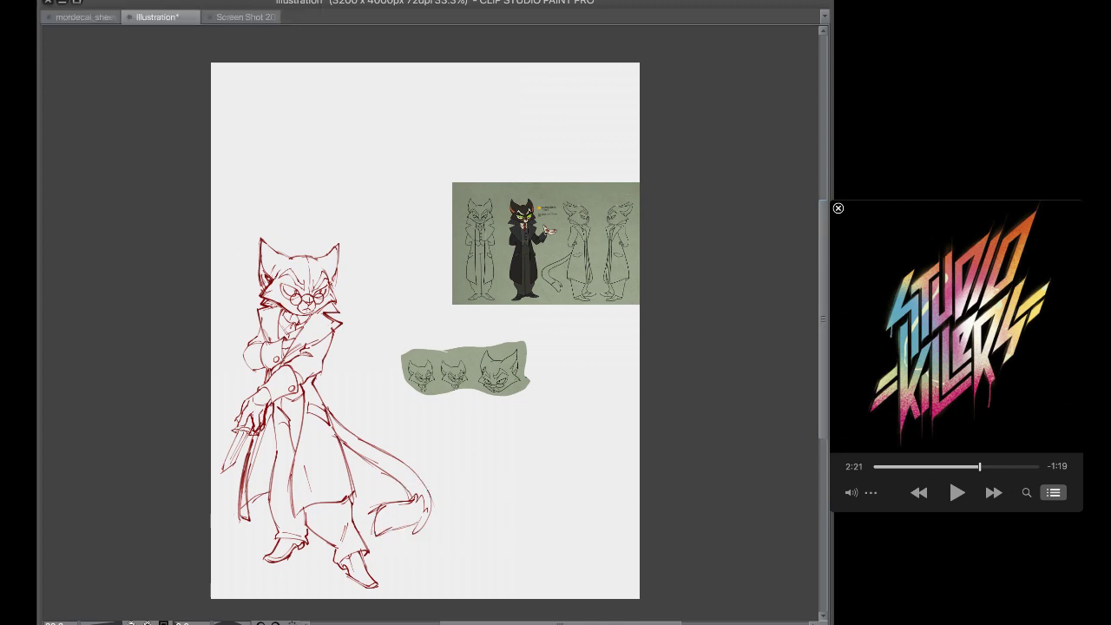
pyautogui.hotkey('ctrl', '+')
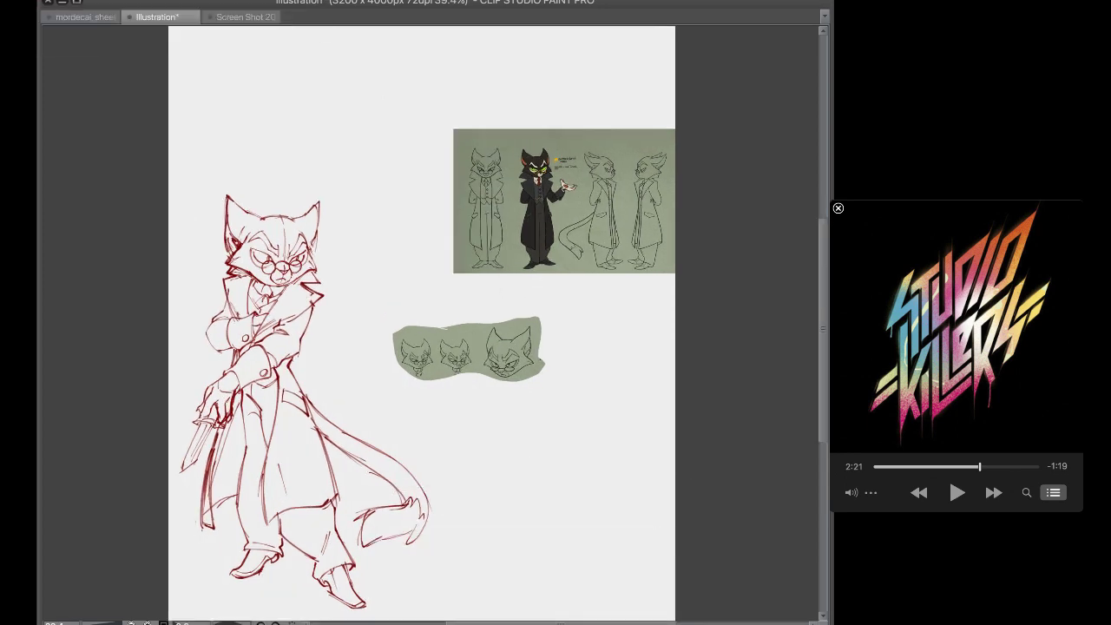
pyautogui.scroll(-1, 422, 321)
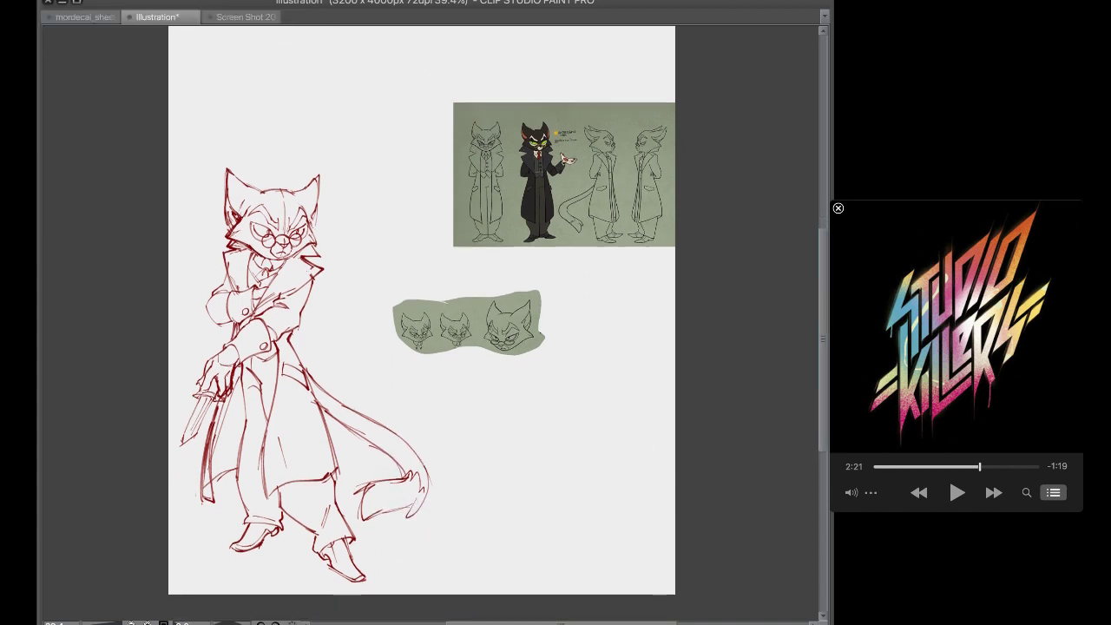
# Move the whole red character sketch with its reference images higher on the canvas and apply the transform
pyautogui.moveTo(339, 341)
pyautogui.mouseDown()
pyautogui.moveTo(296, 331)
pyautogui.moveTo(194, 461)
pyautogui.moveTo(291, 621)
pyautogui.moveTo(506, 537)
pyautogui.moveTo(398, 386)
pyautogui.moveTo(340, 344)
pyautogui.mouseUp()
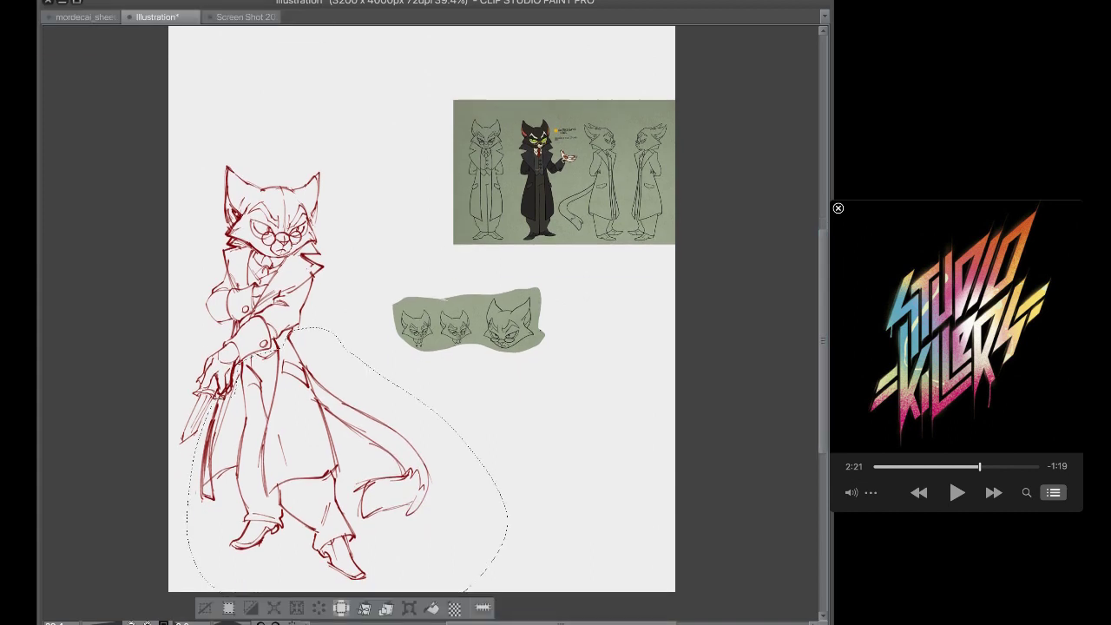
pyautogui.hotkey('ctrl', 'd')
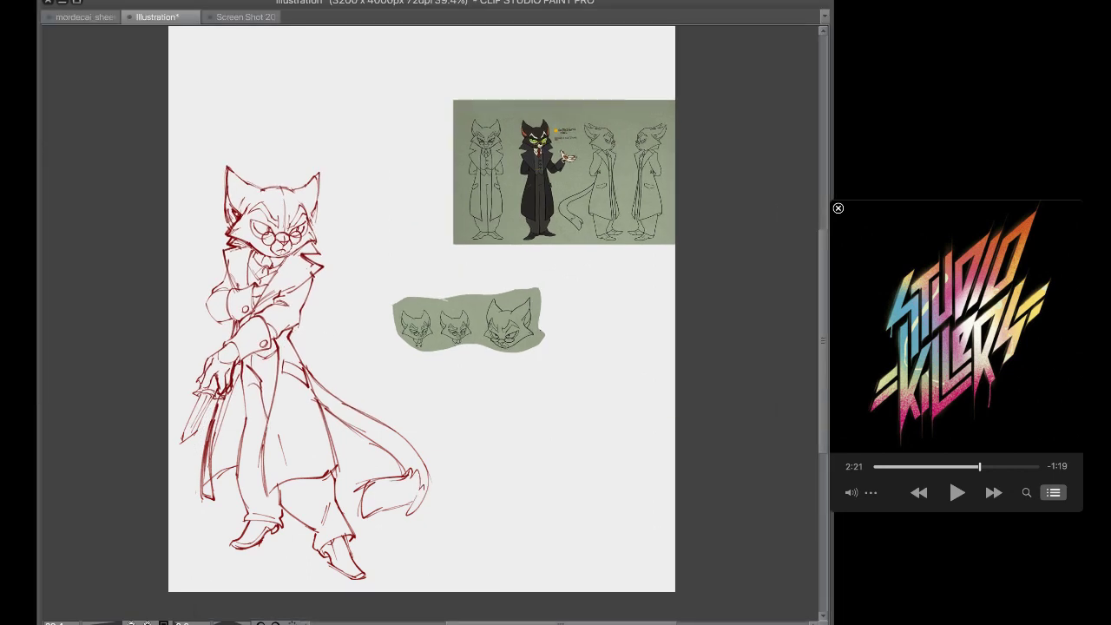
pyautogui.press('super+t')
pyautogui.moveTo(304, 391); pyautogui.dragTo(309, 323)
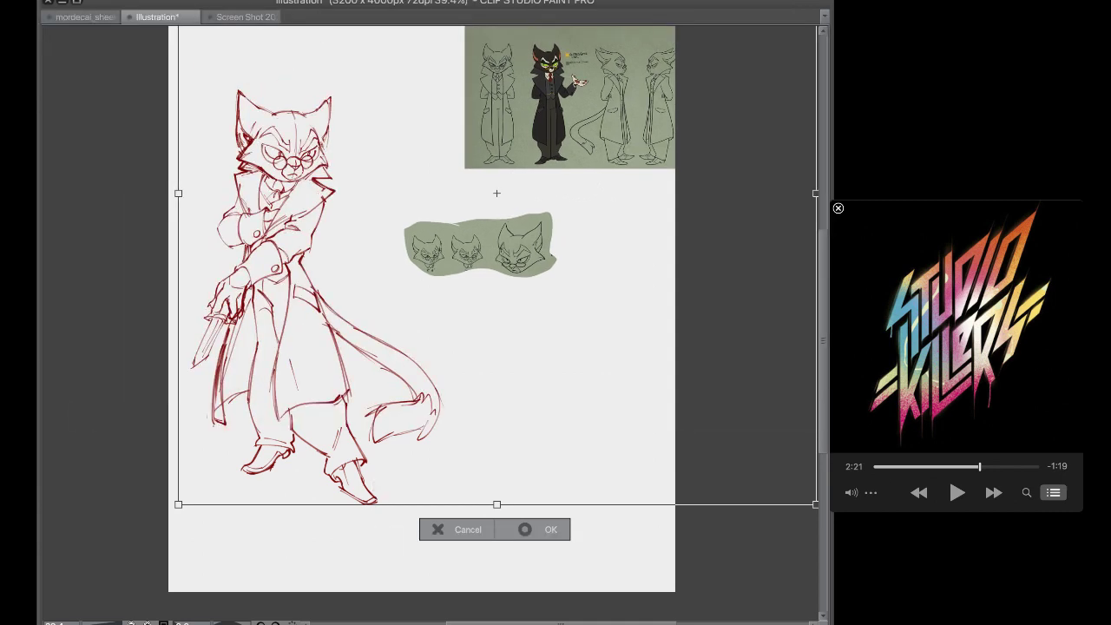
pyautogui.moveTo(308, 323); pyautogui.dragTo(298, 333)
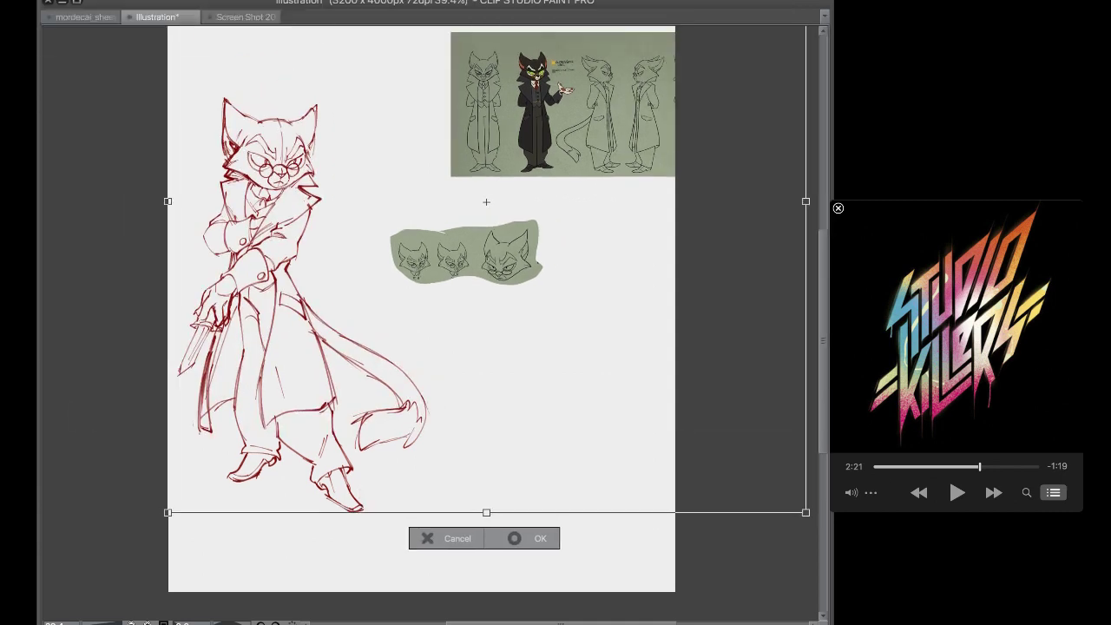
pyautogui.press('Return')
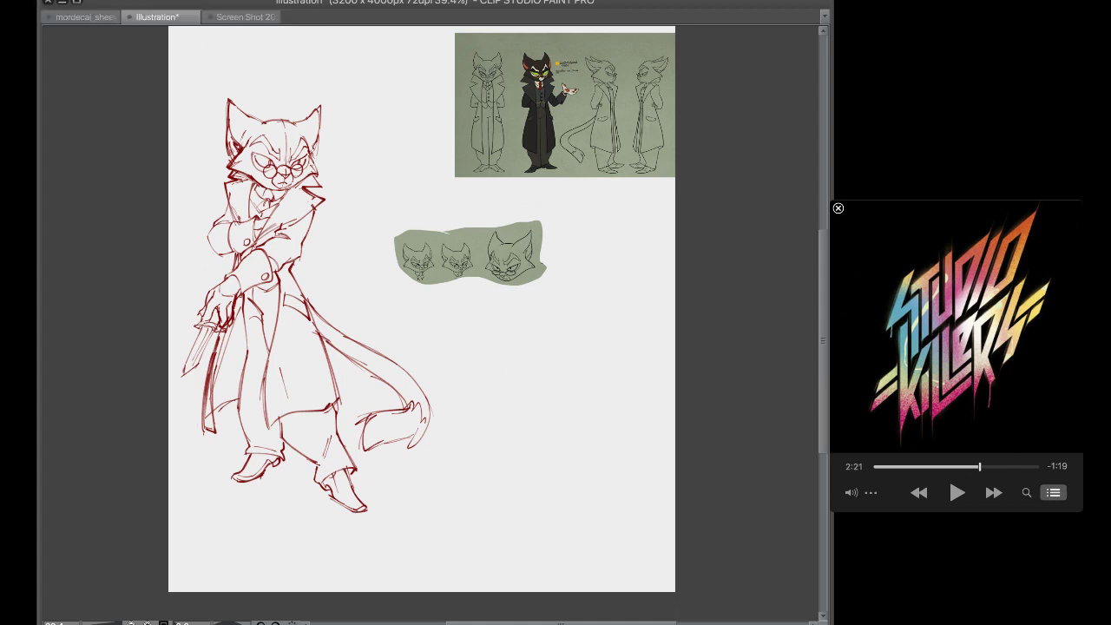
# Select the character's legs, coat skirt and tail below the waist, and stretch them slightly longer and wider
pyautogui.press('Delete')
pyautogui.hotkey('ctrl', 'z')
pyautogui.moveTo(300, 259)
pyautogui.mouseDown()
pyautogui.moveTo(196, 512)
pyautogui.moveTo(460, 369)
pyautogui.moveTo(330, 271)
pyautogui.mouseUp()
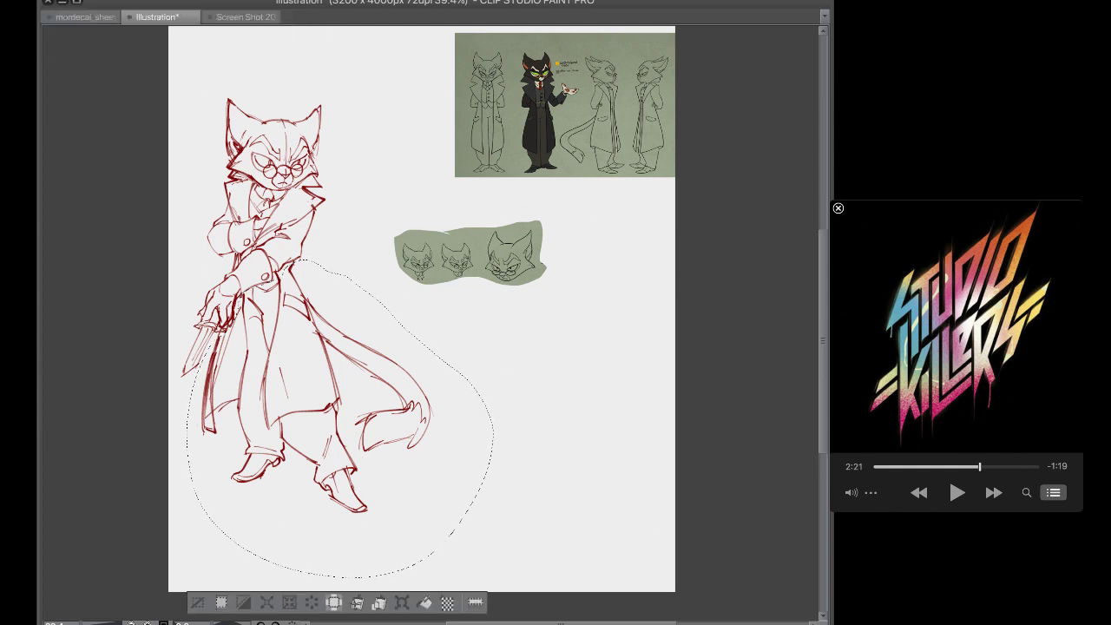
pyautogui.hotkey('ctrl', 't')
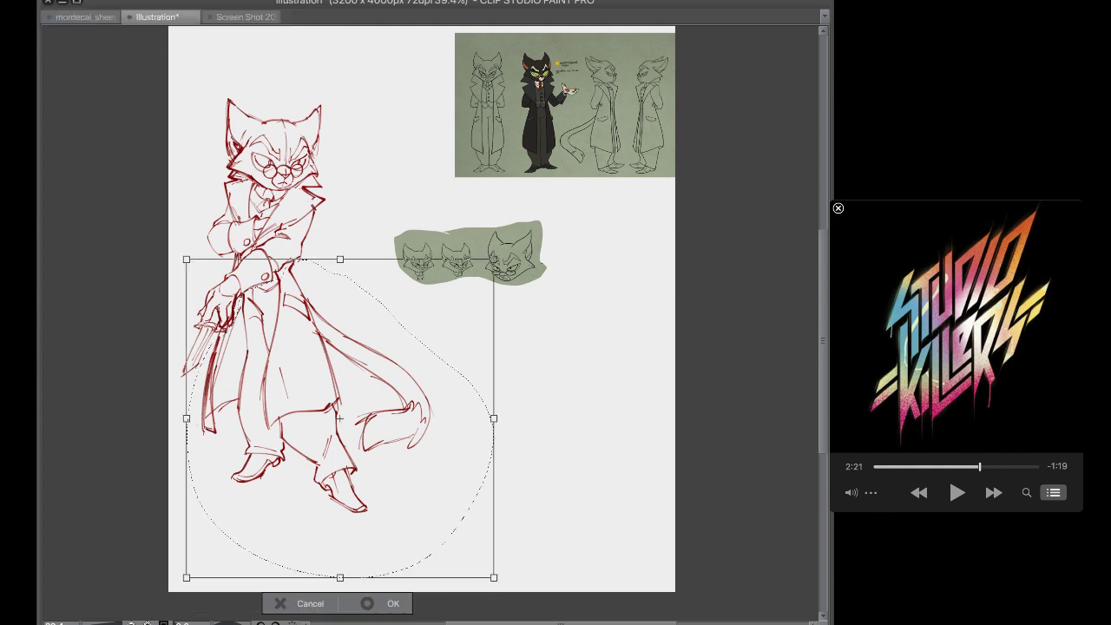
pyautogui.moveTo(341, 577); pyautogui.dragTo(340, 586)
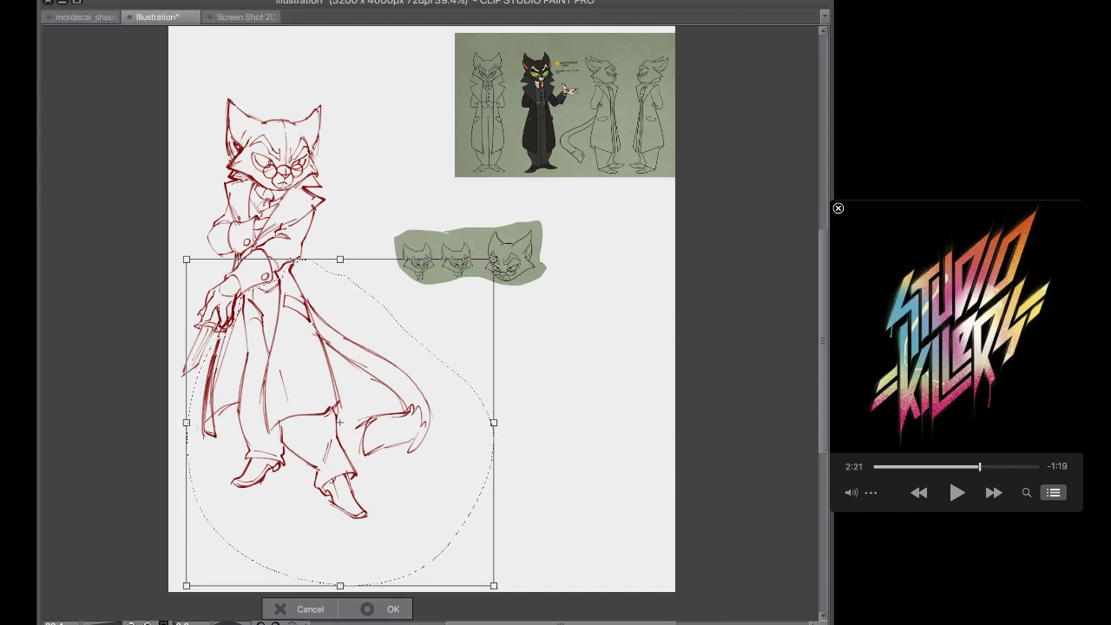
pyautogui.moveTo(495, 586); pyautogui.dragTo(496, 589)
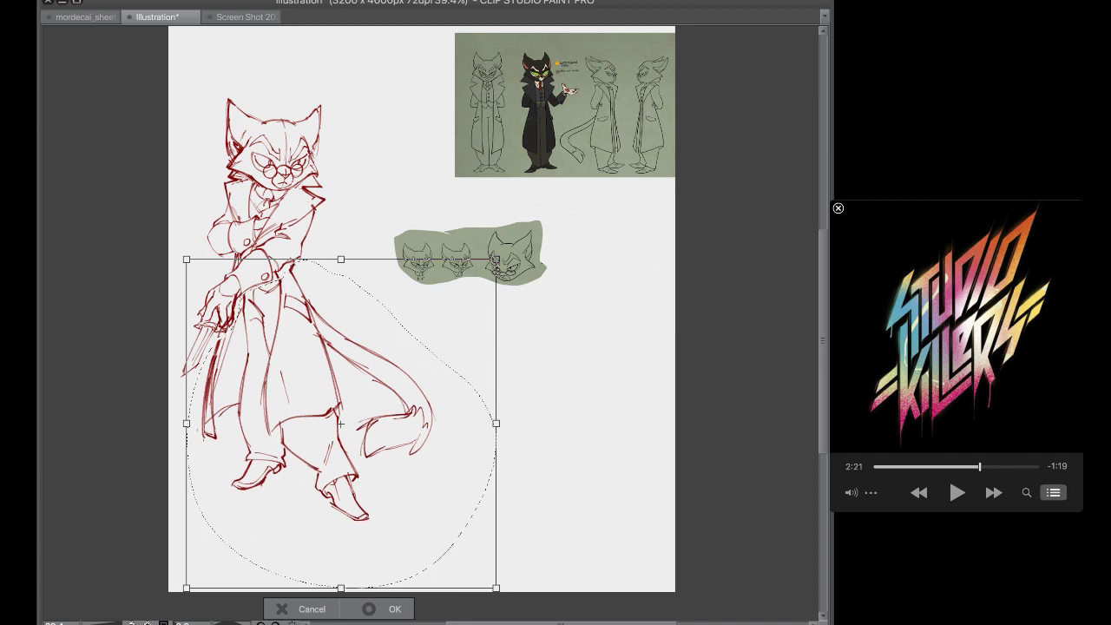
# Nudge the selected lower body slightly higher into alignment with the torso, apply the transform and clear the selection
pyautogui.moveTo(341, 424); pyautogui.dragTo(335, 424)
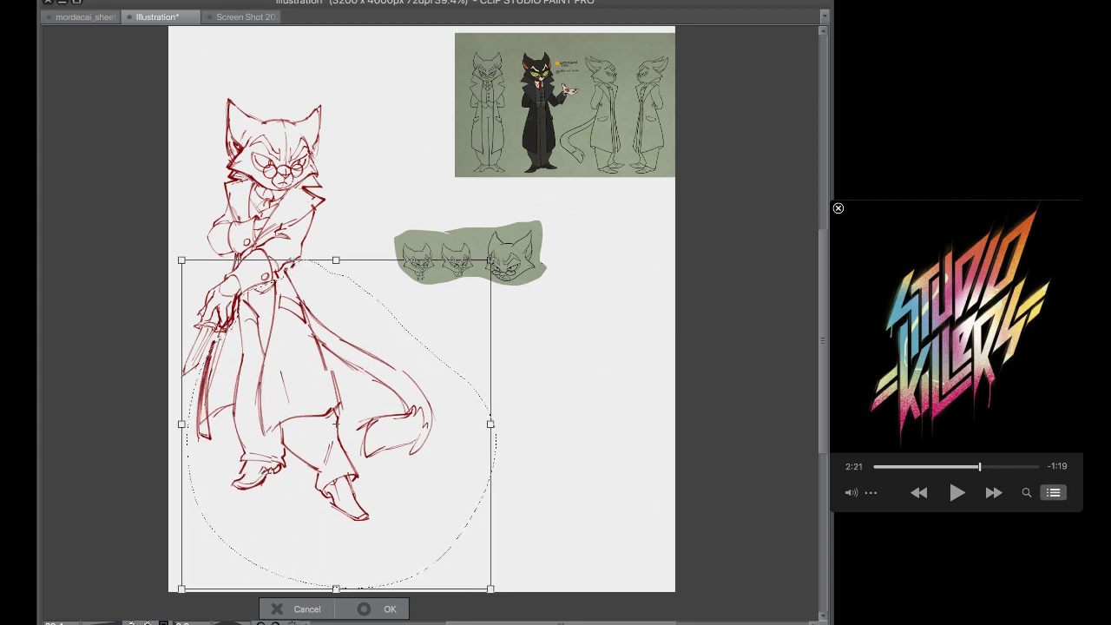
pyautogui.press('Right')
pyautogui.press('Right')
pyautogui.press('Right')
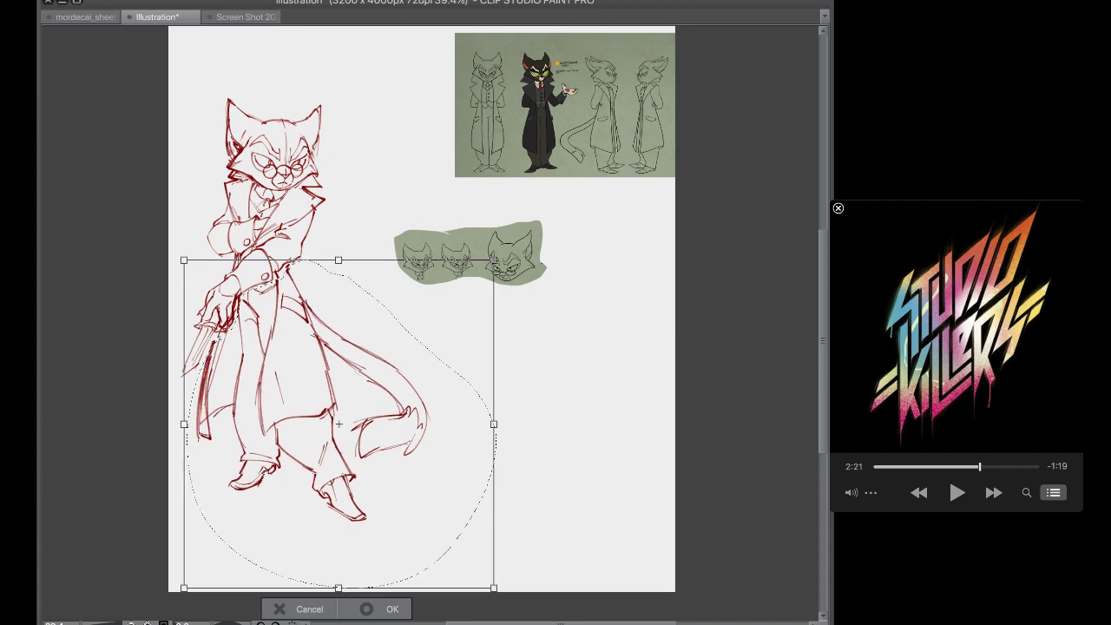
pyautogui.moveTo(338, 424); pyautogui.dragTo(338, 425)
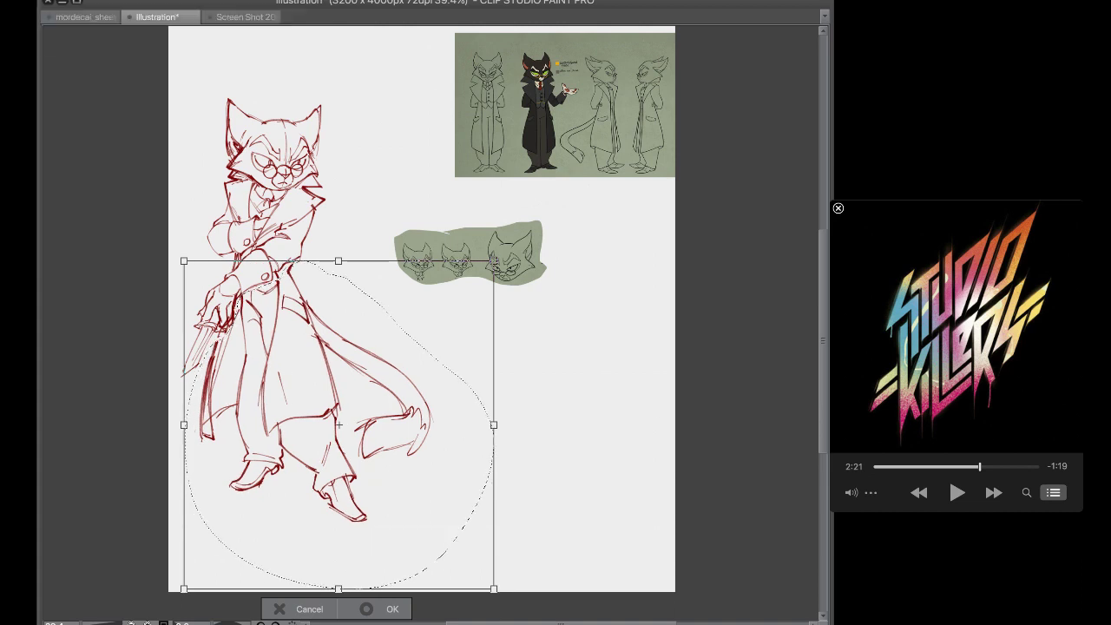
pyautogui.press('Right')
pyautogui.press('Up')
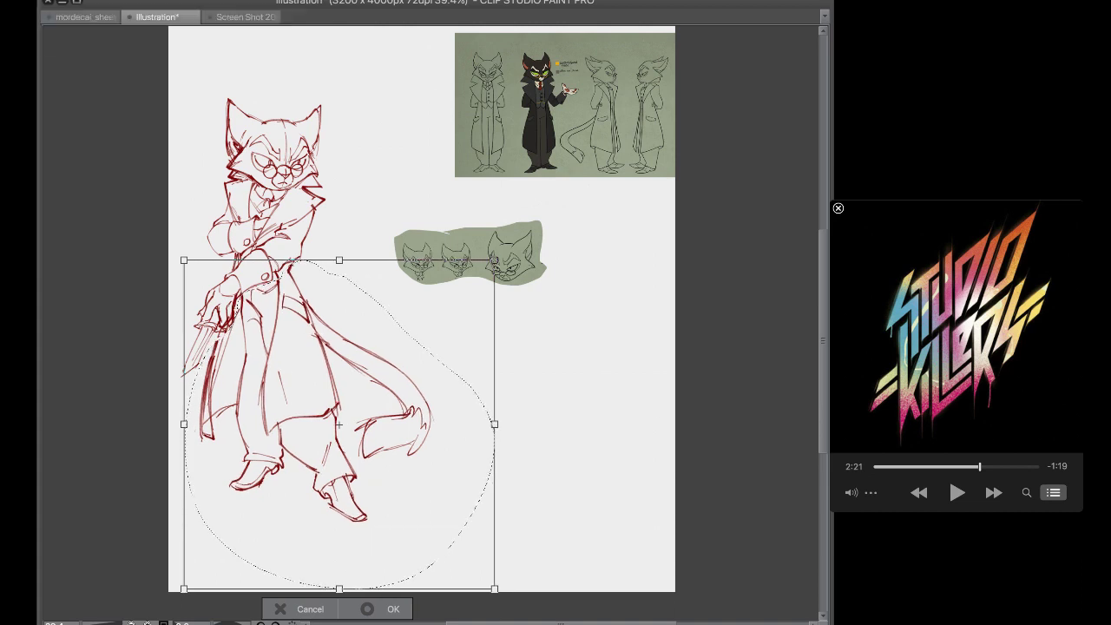
pyautogui.moveTo(340, 425); pyautogui.dragTo(342, 418)
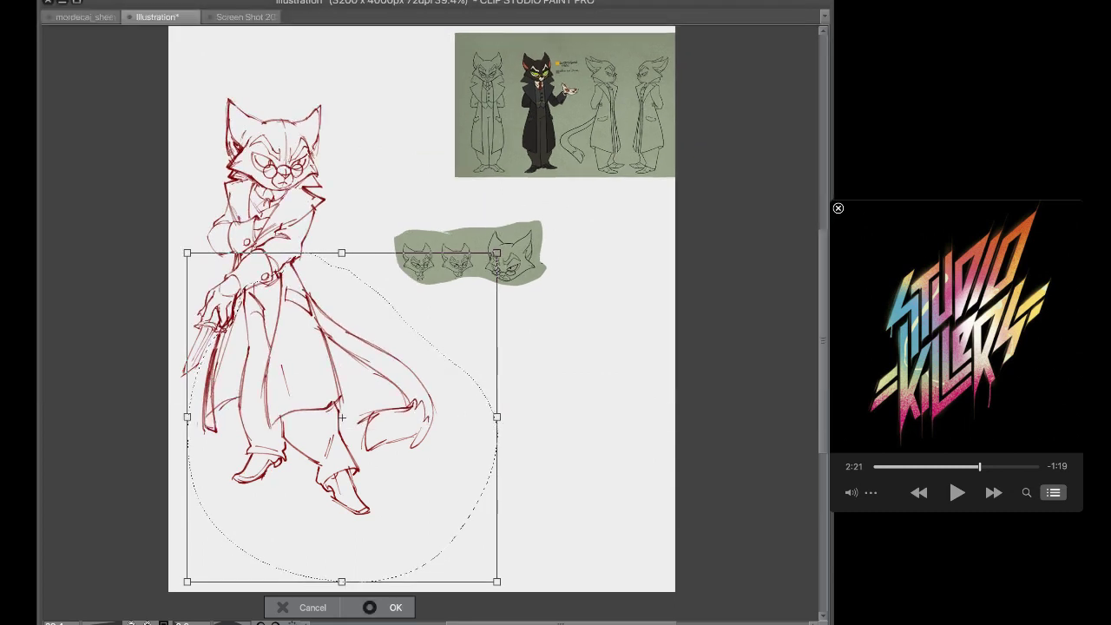
pyautogui.press('Return')
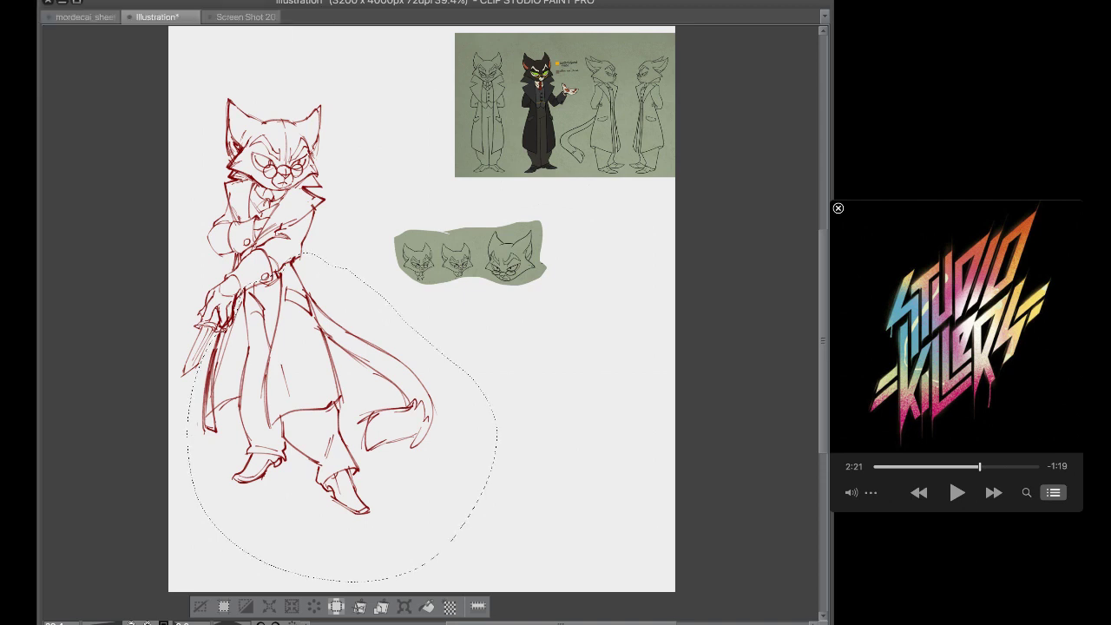
pyautogui.hotkey('ctrl', 'd')
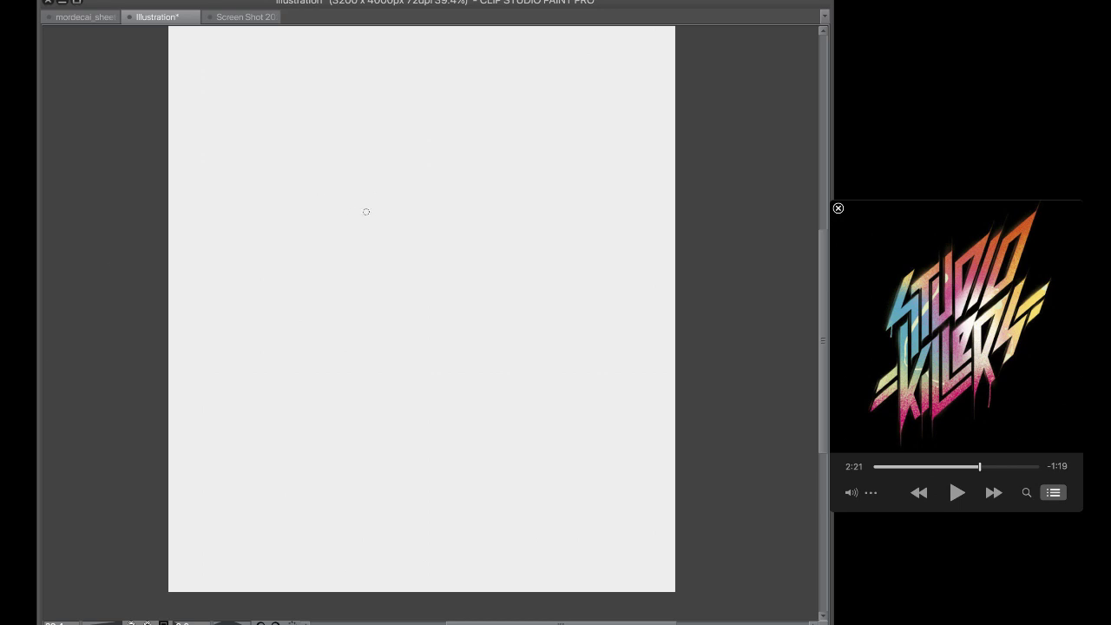
# Sketch a blue front-view leg study with a rounded top, tapering thigh, knee contour and lower segment on the blank canvas
pyautogui.moveTo(333, 223); pyautogui.dragTo(410, 230)
pyautogui.hotkey('ctrl', 'z')
pyautogui.moveTo(310, 230)
pyautogui.mouseDown()
pyautogui.moveTo(378, 236)
pyautogui.moveTo(310, 264)
pyautogui.moveTo(326, 365)
pyautogui.moveTo(307, 243)
pyautogui.moveTo(327, 342)
pyautogui.mouseUp()
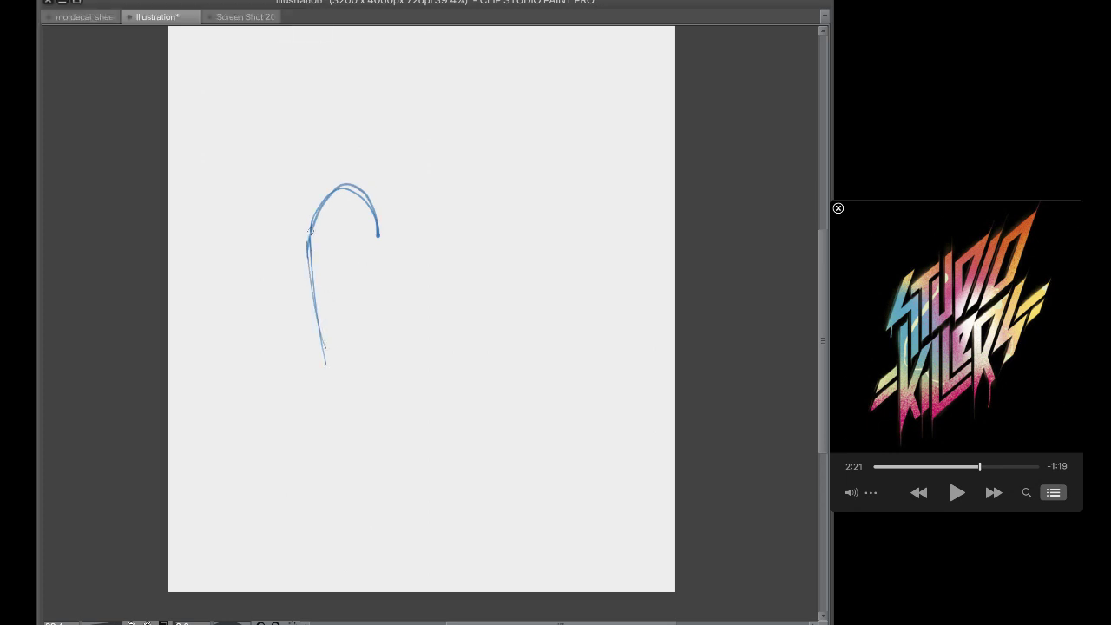
pyautogui.hotkey('ctrl', 'z')
pyautogui.moveTo(310, 235)
pyautogui.mouseDown()
pyautogui.moveTo(324, 369)
pyautogui.moveTo(358, 360)
pyautogui.mouseUp()
pyautogui.moveTo(378, 224); pyautogui.dragTo(378, 367)
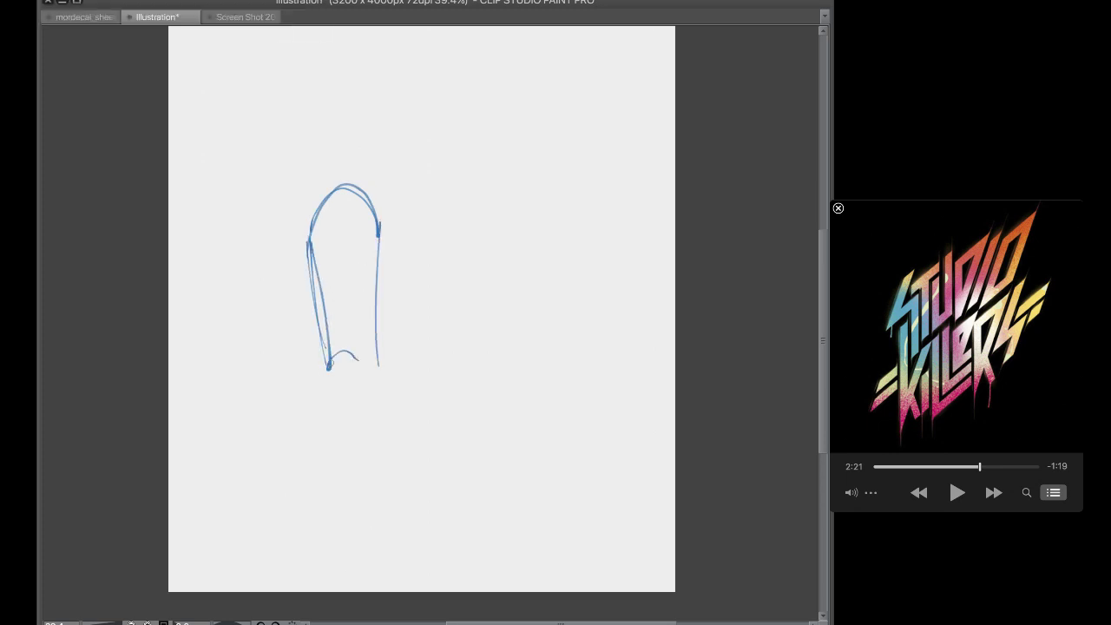
pyautogui.moveTo(323, 323); pyautogui.dragTo(321, 424)
pyautogui.moveTo(319, 375)
pyautogui.mouseDown()
pyautogui.moveTo(335, 483)
pyautogui.moveTo(390, 495)
pyautogui.moveTo(387, 401)
pyautogui.mouseUp()
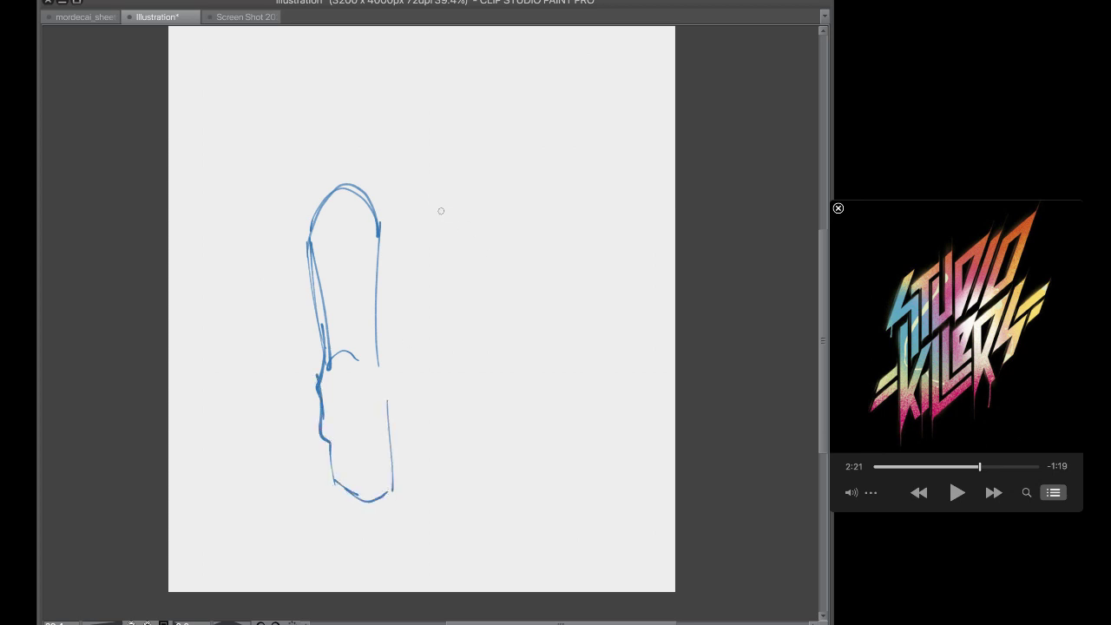
# Sketch a second, angled leg study beside the first with thickened thigh contours and a rounded lower end, and clear both studies
pyautogui.moveTo(439, 191); pyautogui.dragTo(459, 328)
pyautogui.moveTo(430, 184)
pyautogui.mouseDown()
pyautogui.moveTo(442, 286)
pyautogui.moveTo(484, 369)
pyautogui.moveTo(501, 333)
pyautogui.moveTo(523, 410)
pyautogui.mouseUp()
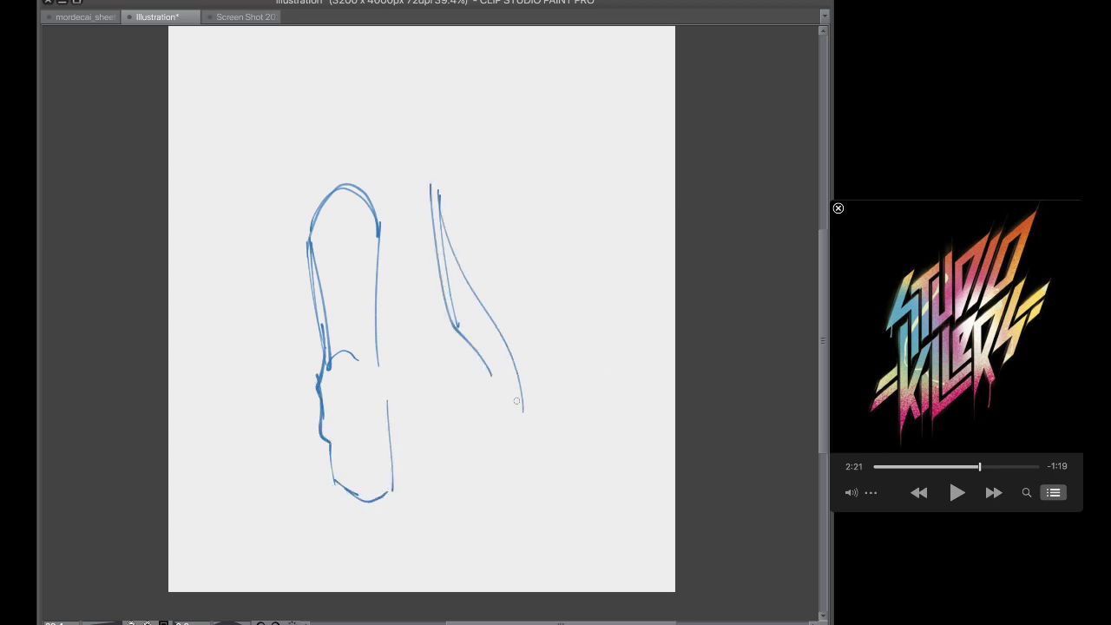
pyautogui.moveTo(511, 361)
pyautogui.mouseDown()
pyautogui.moveTo(516, 403)
pyautogui.moveTo(538, 407)
pyautogui.moveTo(496, 440)
pyautogui.moveTo(521, 469)
pyautogui.moveTo(538, 448)
pyautogui.mouseUp()
pyautogui.moveTo(510, 464); pyautogui.dragTo(547, 399)
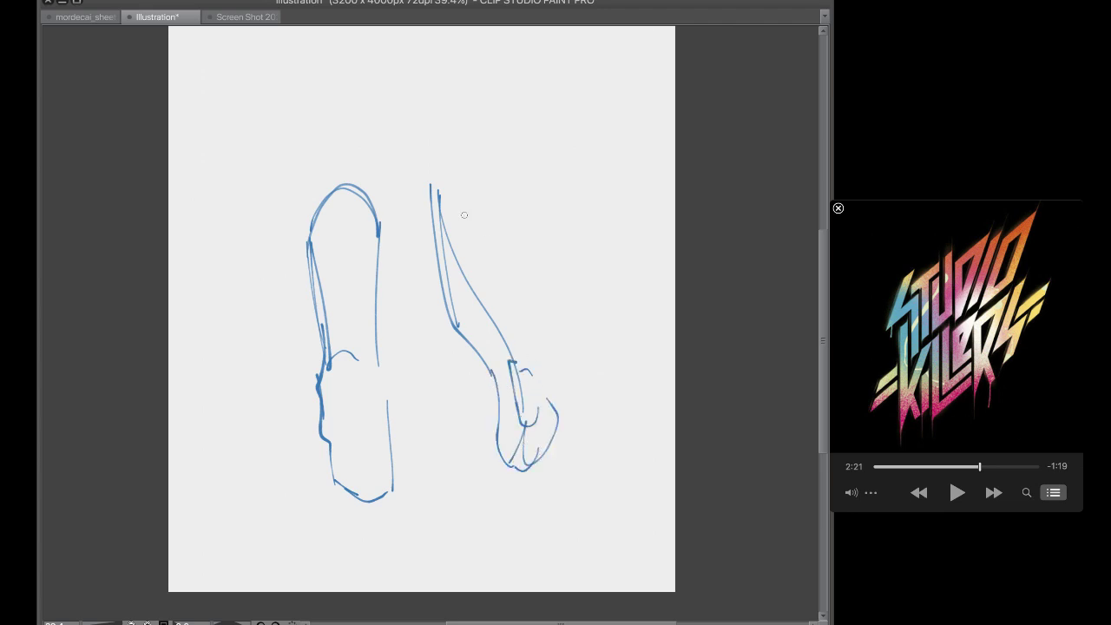
pyautogui.moveTo(435, 174)
pyautogui.mouseDown()
pyautogui.moveTo(510, 346)
pyautogui.moveTo(467, 282)
pyautogui.moveTo(492, 330)
pyautogui.mouseUp()
pyautogui.moveTo(437, 242); pyautogui.dragTo(479, 347)
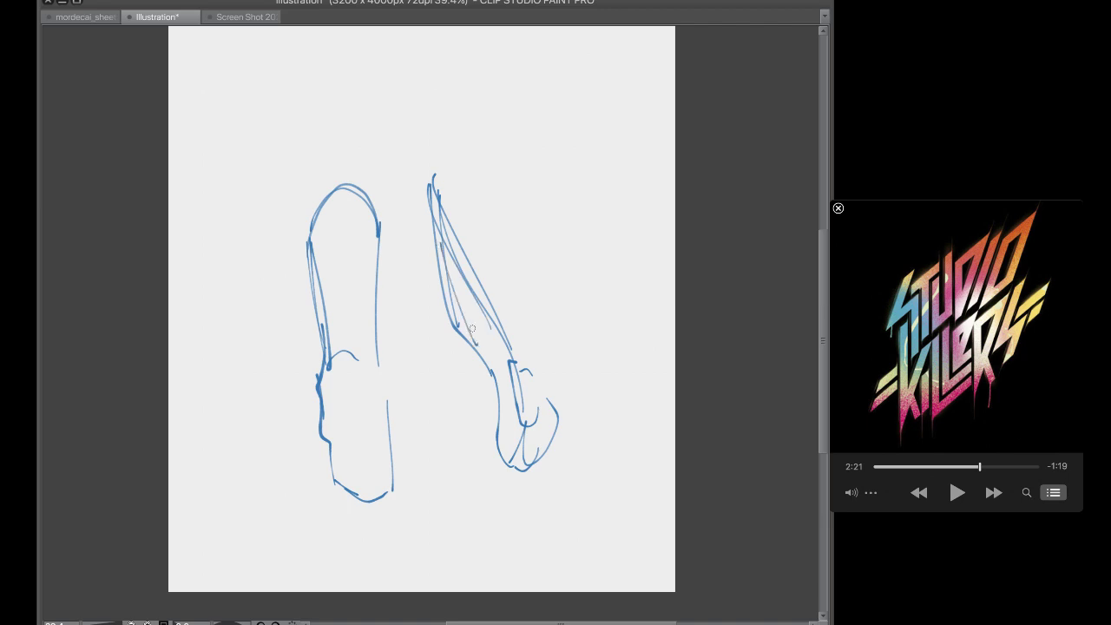
pyautogui.moveTo(434, 208)
pyautogui.mouseDown()
pyautogui.moveTo(491, 175)
pyautogui.moveTo(525, 325)
pyautogui.mouseUp()
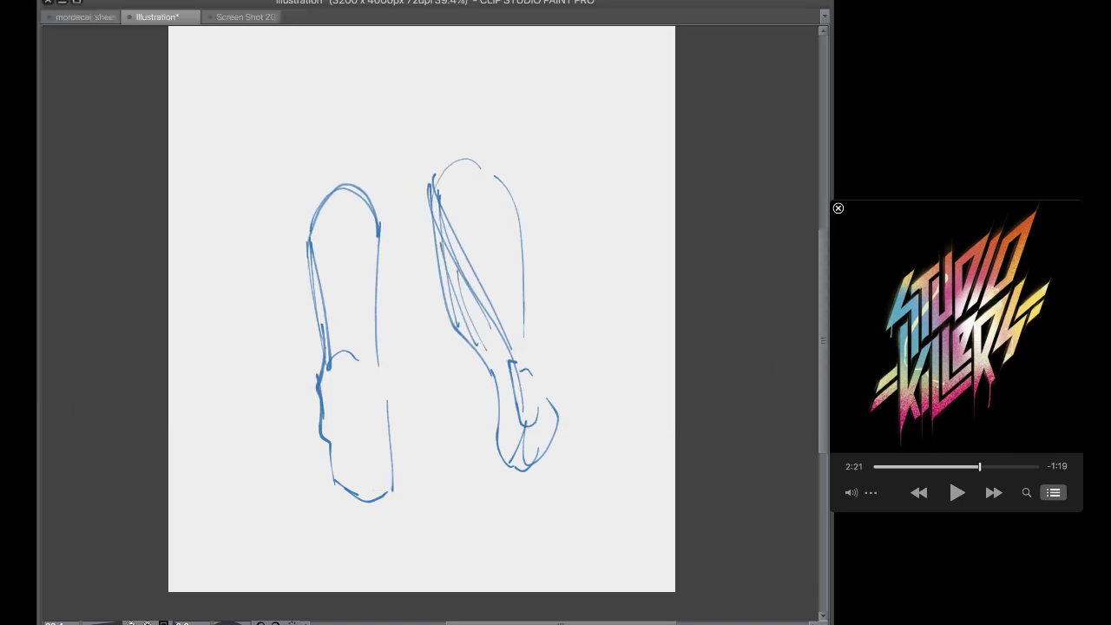
pyautogui.press('Delete')
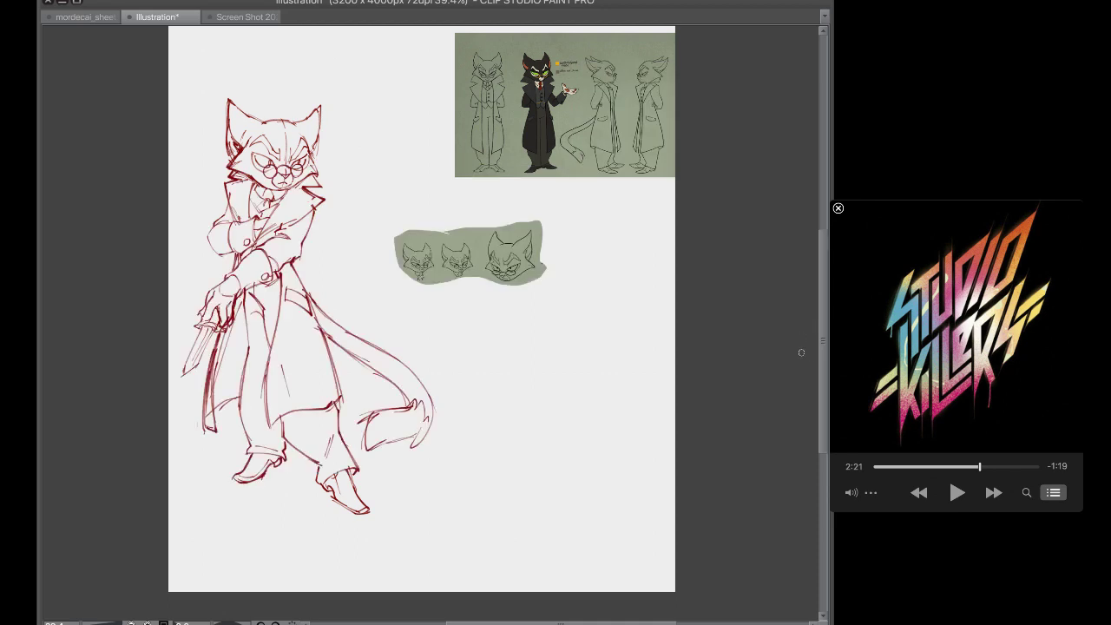
# Examine the full red character sketch against the turnaround sheet and the cat head studies
pyautogui.scroll(2, 802, 352)
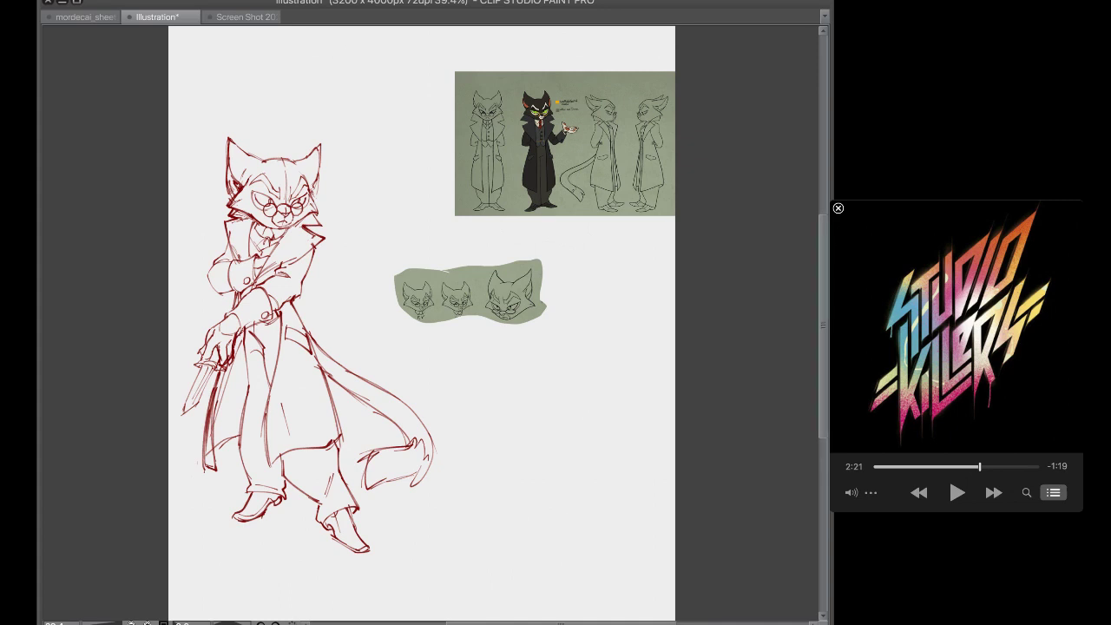
pyautogui.moveTo(823, 326); pyautogui.dragTo(823, 311)
pyautogui.scroll(-2, 422, 321)
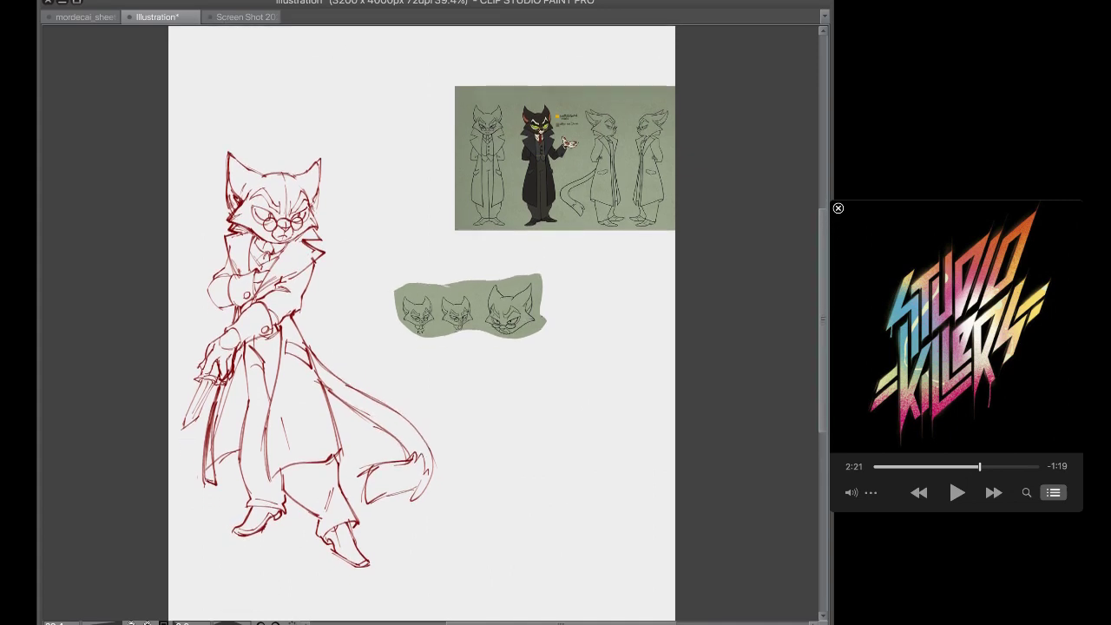
pyautogui.scroll(2, 422, 322)
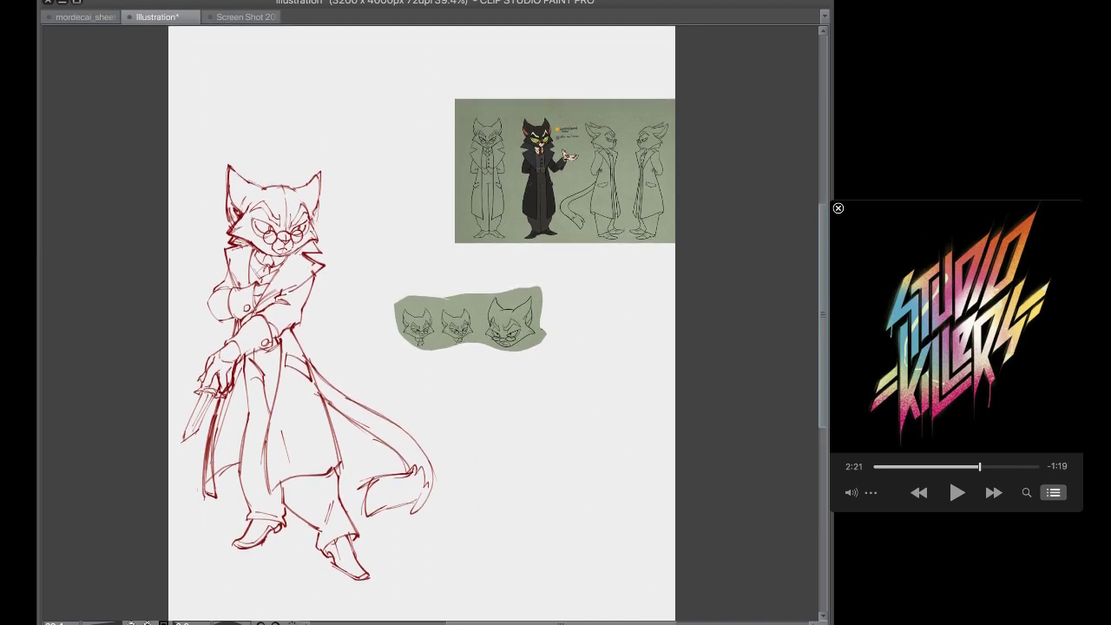
pyautogui.scroll(2, 422, 321)
pyautogui.scroll(-3, 422, 321)
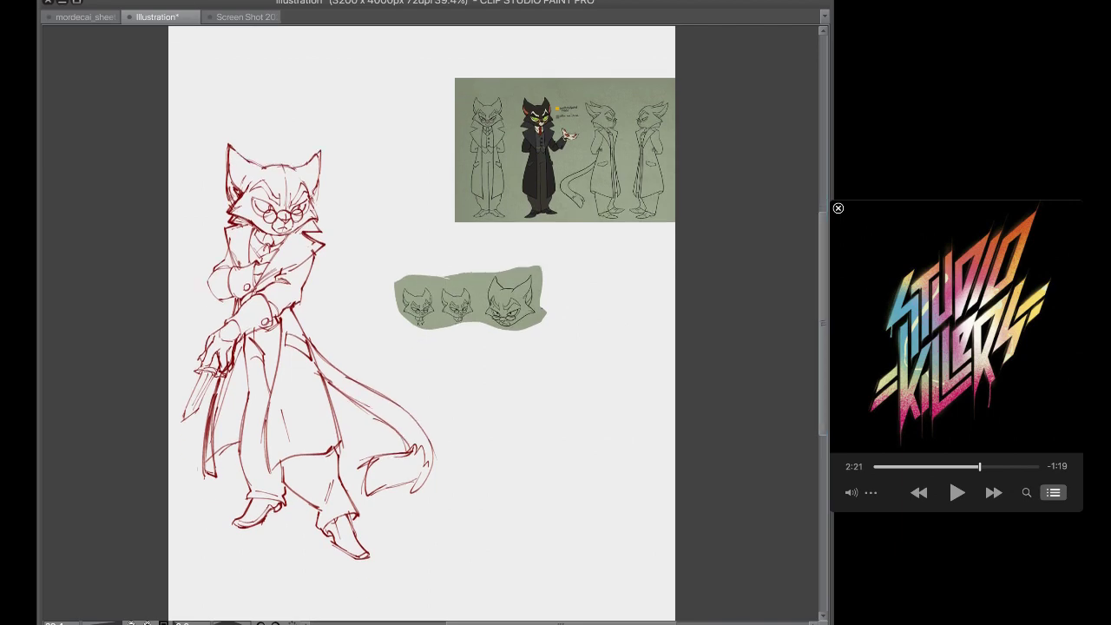
pyautogui.scroll(3, 344, 183)
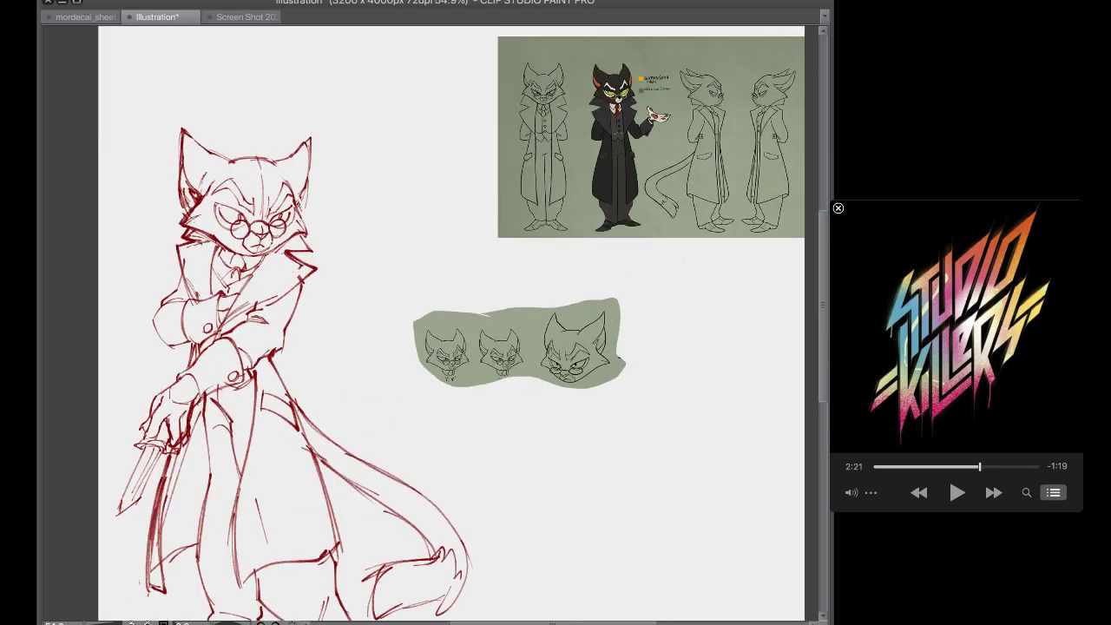
pyautogui.scroll(8, 641, 97)
pyautogui.scroll(-6, 526, 128)
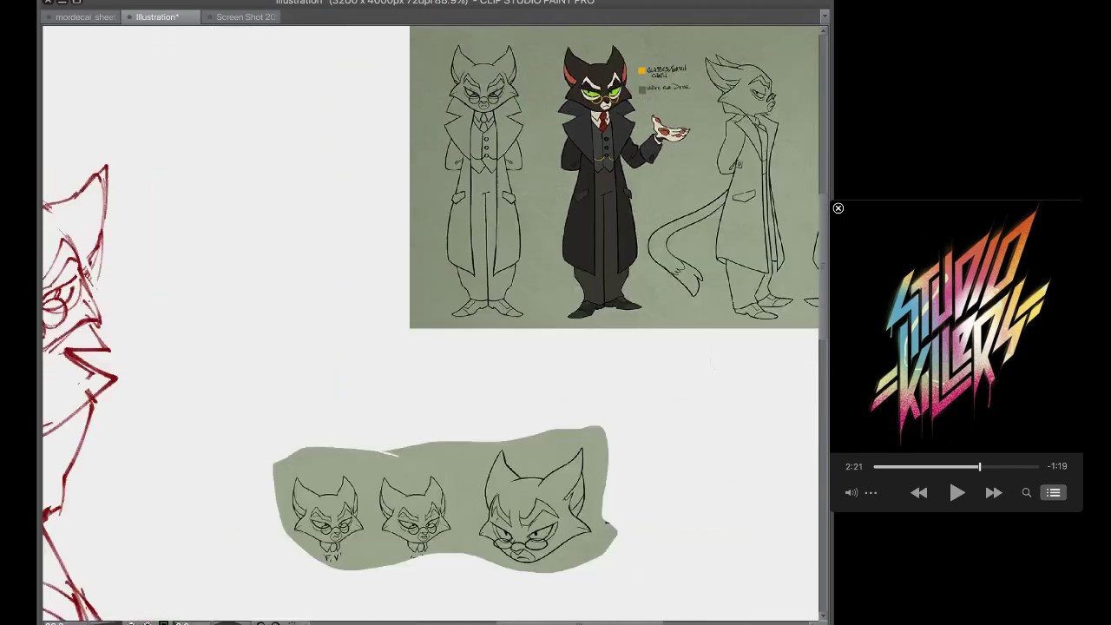
pyautogui.scroll(1, 645, 91)
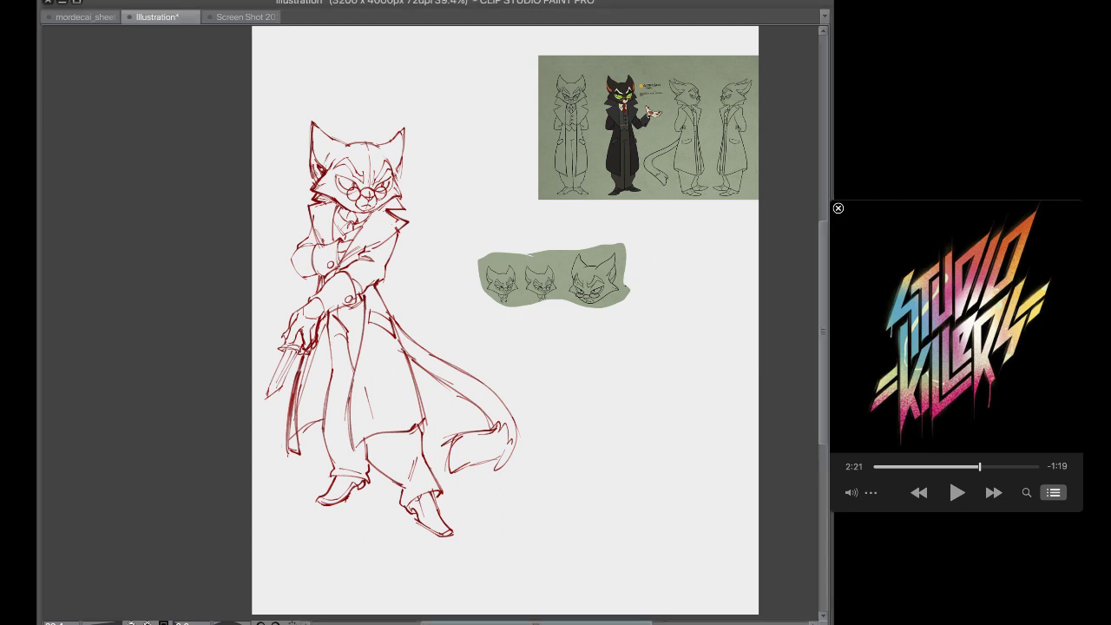
pyautogui.hscroll(4, 504, 321)
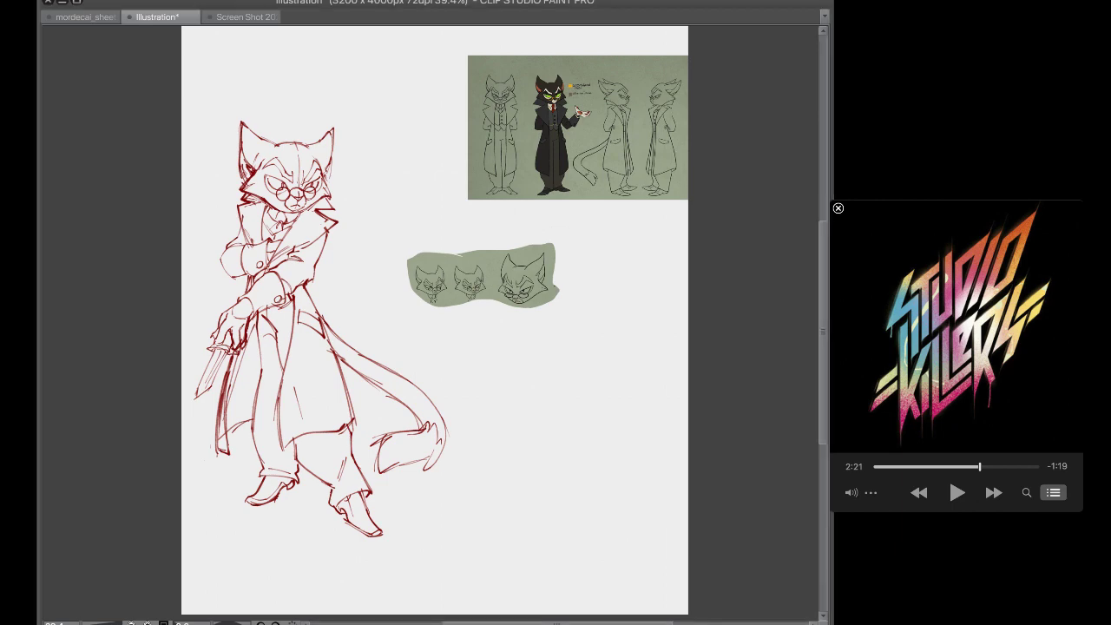
# Examine the turnaround sheet's coat, hands, tail and side views up close, and compare them with the whole sketch
pyautogui.scroll(8, 555, 83)
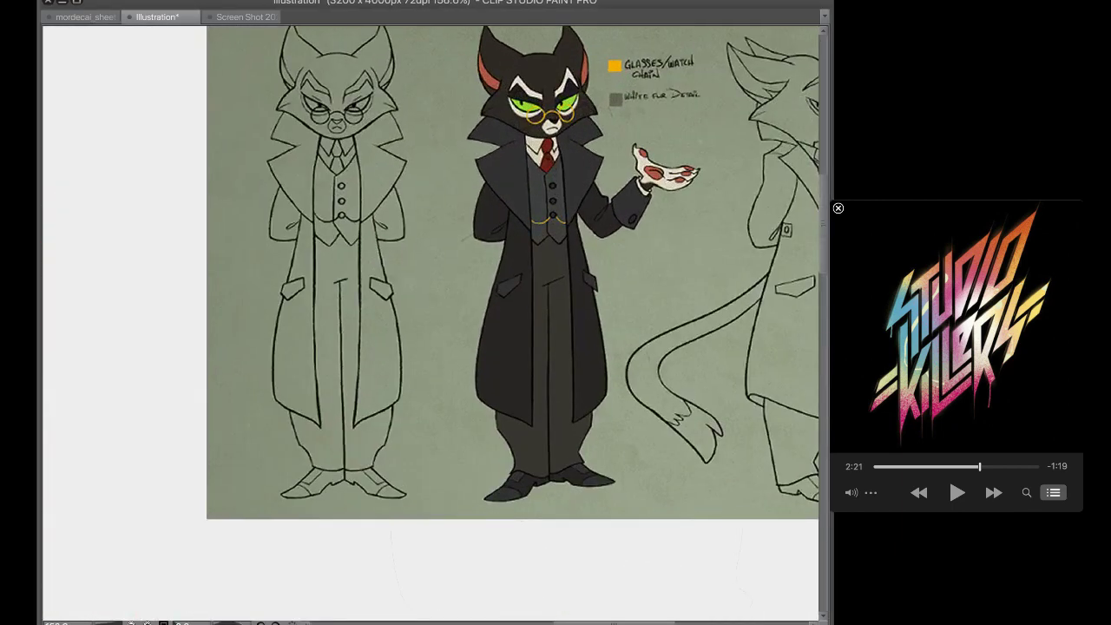
pyautogui.moveTo(823, 223); pyautogui.dragTo(823, 215)
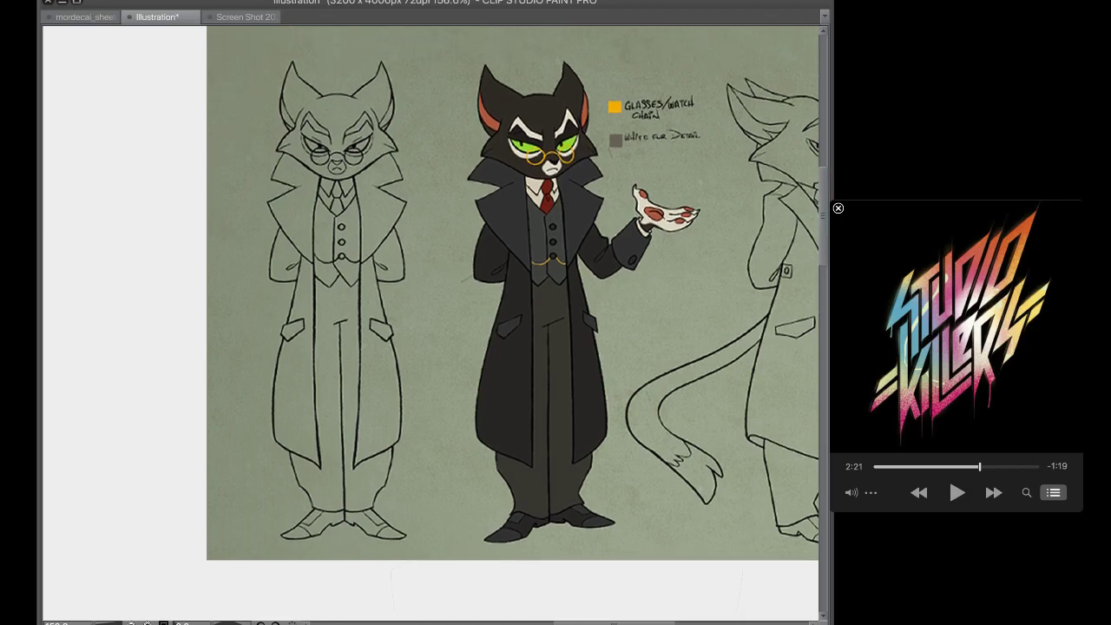
pyautogui.scroll(3, 431, 323)
pyautogui.scroll(-4, 431, 323)
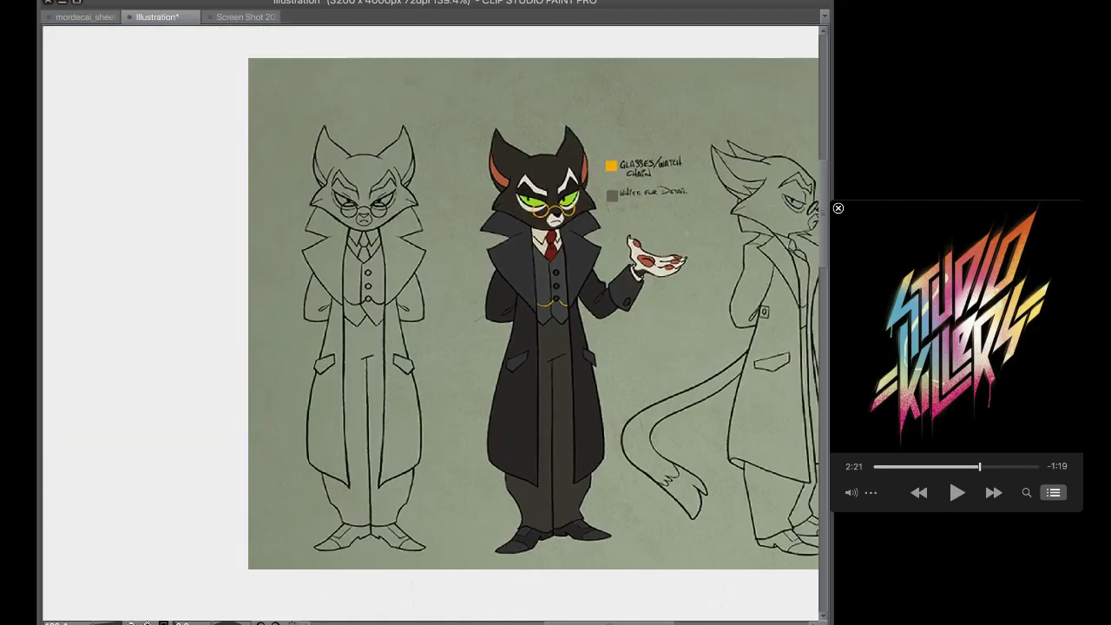
pyautogui.hscroll(3, 471, 314)
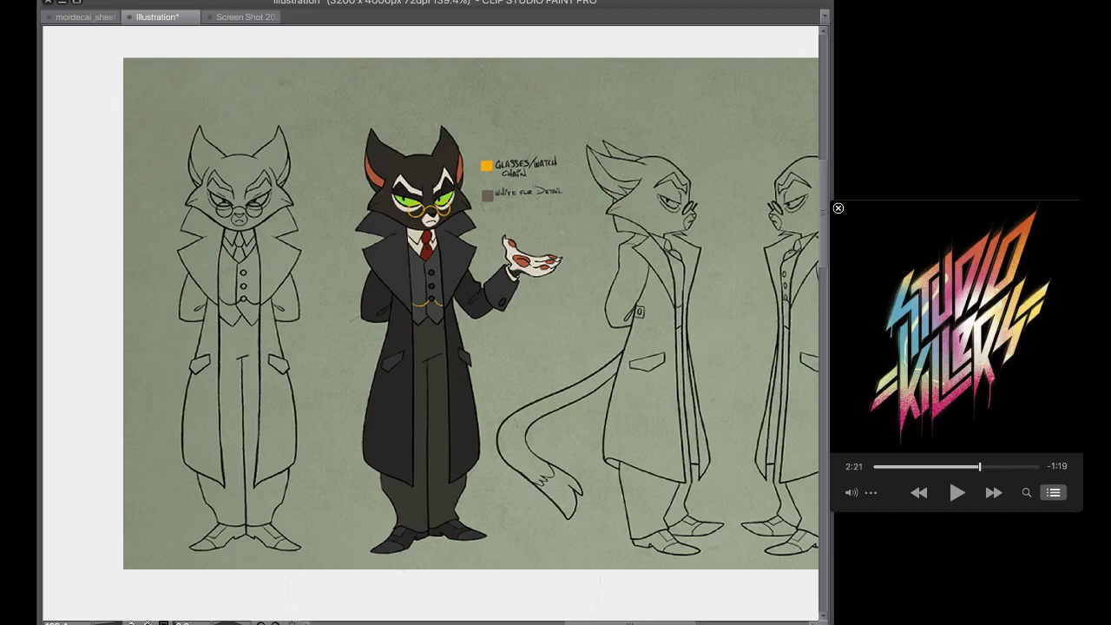
pyautogui.scroll(-10, 536, 517)
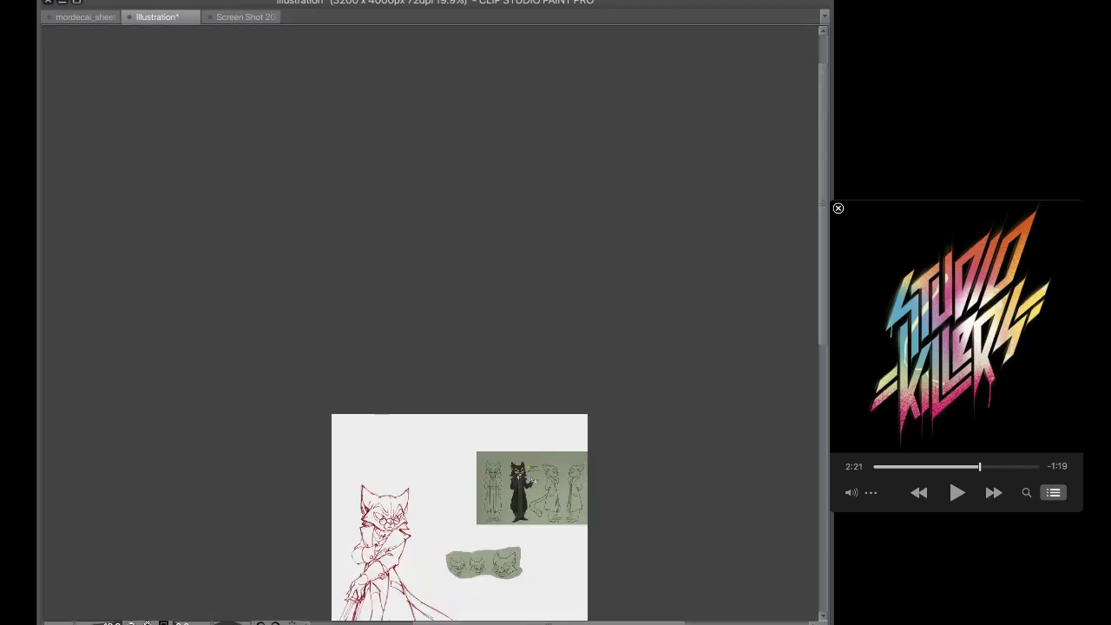
pyautogui.scroll(-3, 459, 461)
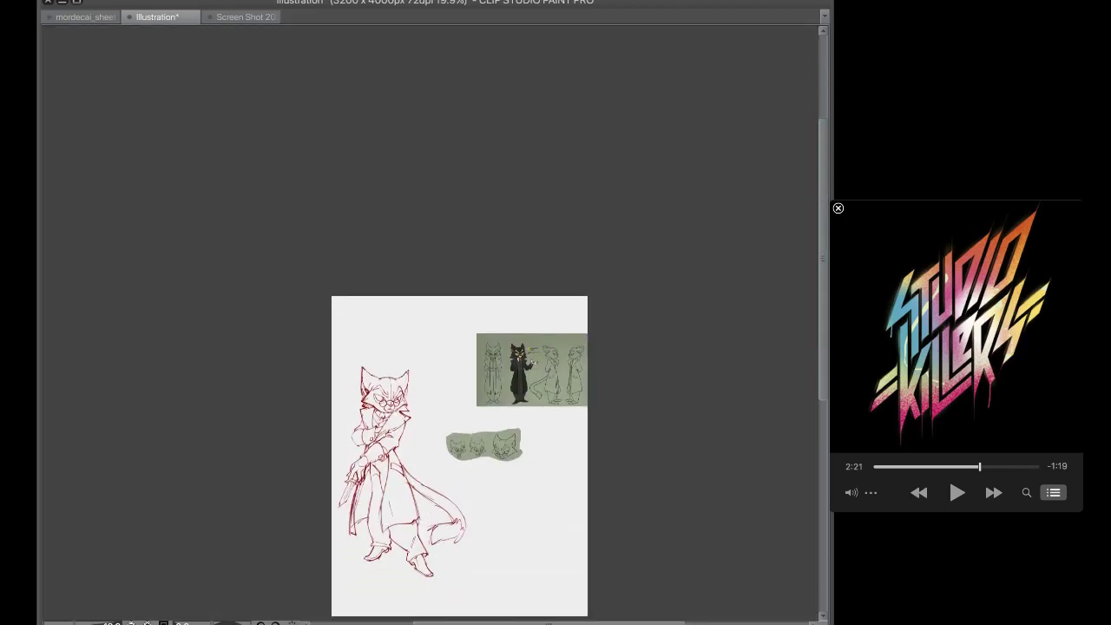
pyautogui.scroll(6, 397, 422)
pyautogui.scroll(-5, 453, 425)
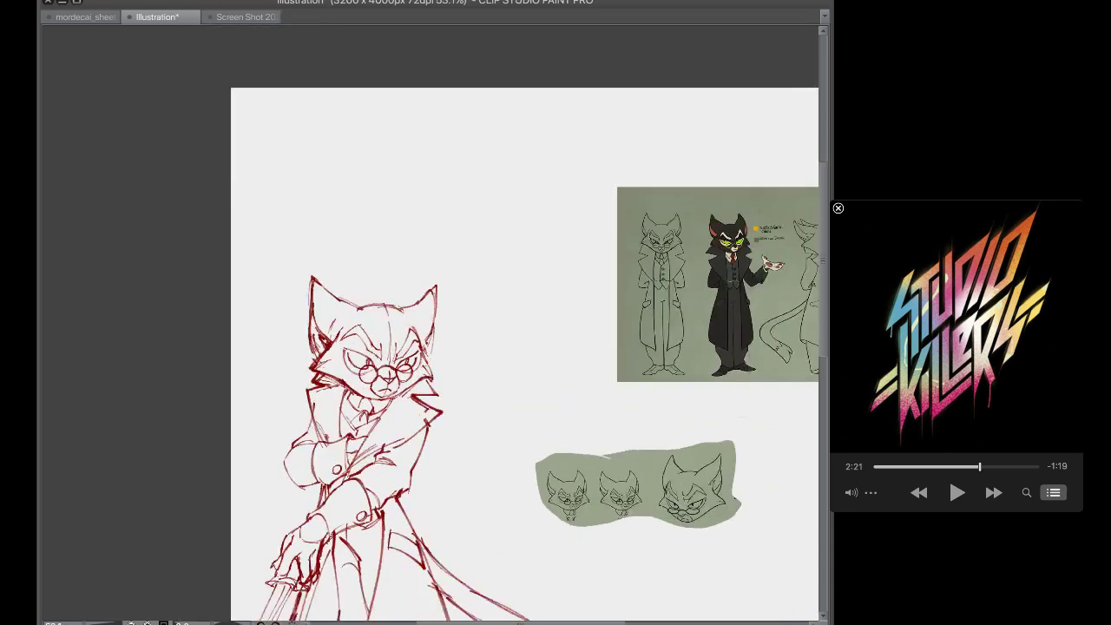
pyautogui.scroll(-2, 516, 402)
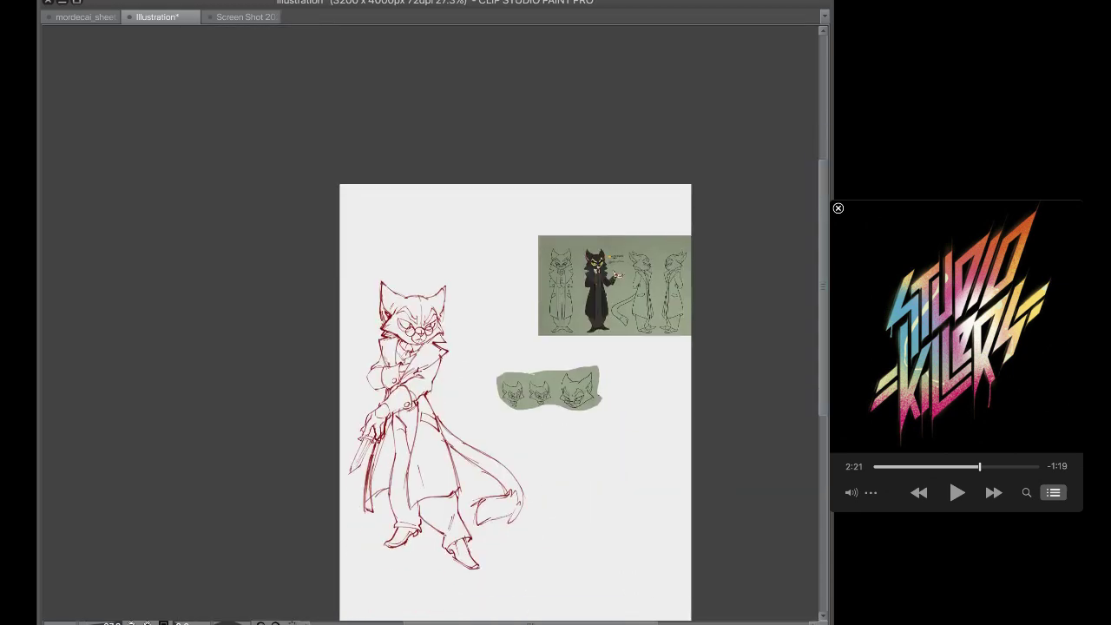
# Select the foreground arm with the knife in the red cat sketch and scale it down slightly toward the shoulder
pyautogui.scroll(1, 599, 381)
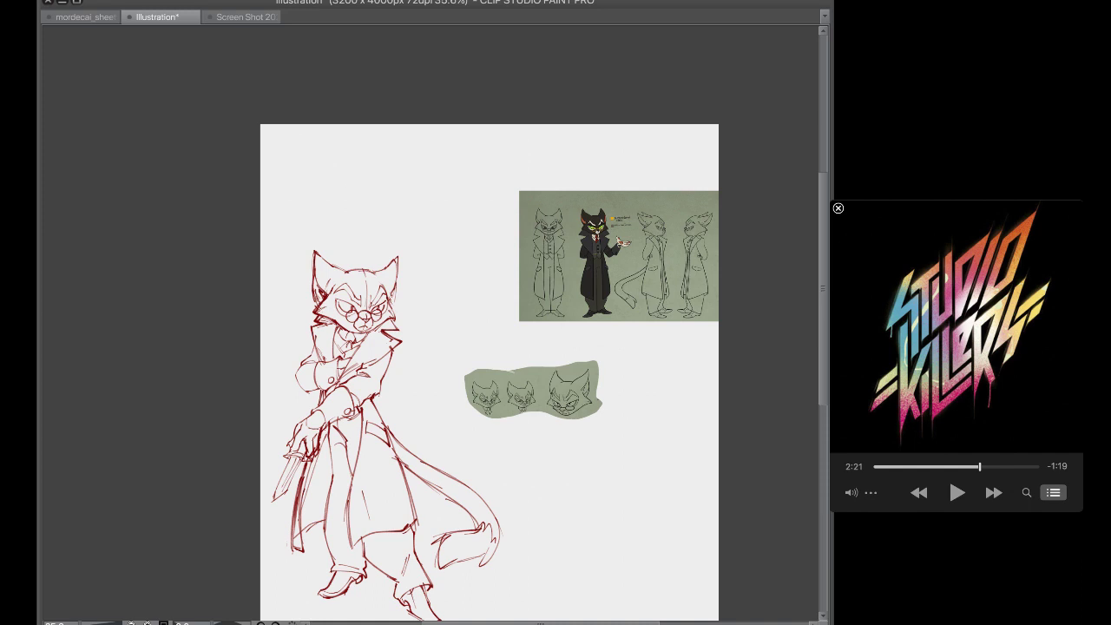
pyautogui.scroll(1, 380, 375)
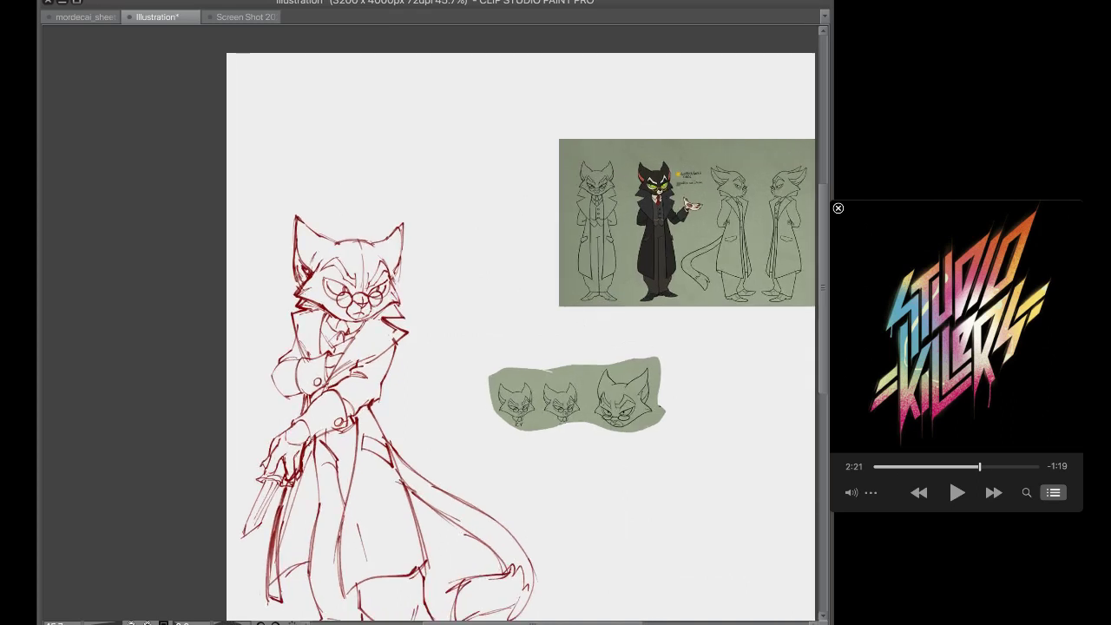
pyautogui.moveTo(238, 448)
pyautogui.mouseDown()
pyautogui.moveTo(228, 562)
pyautogui.moveTo(271, 526)
pyautogui.mouseUp()
pyautogui.moveTo(418, 359); pyautogui.dragTo(389, 394)
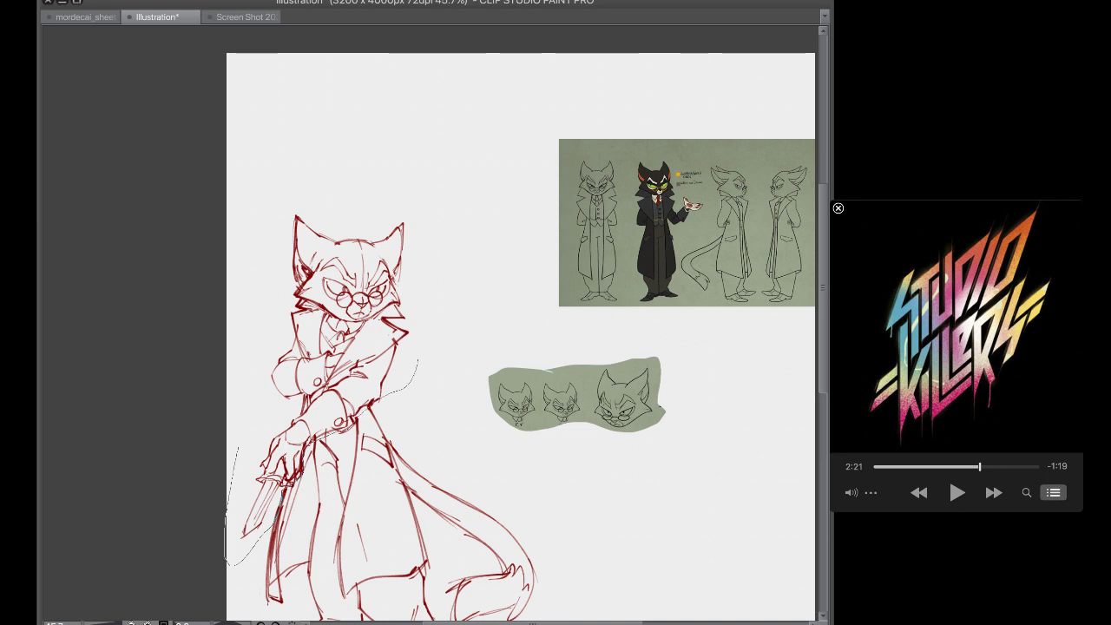
pyautogui.moveTo(387, 349); pyautogui.dragTo(364, 363)
pyautogui.moveTo(238, 447); pyautogui.dragTo(340, 379)
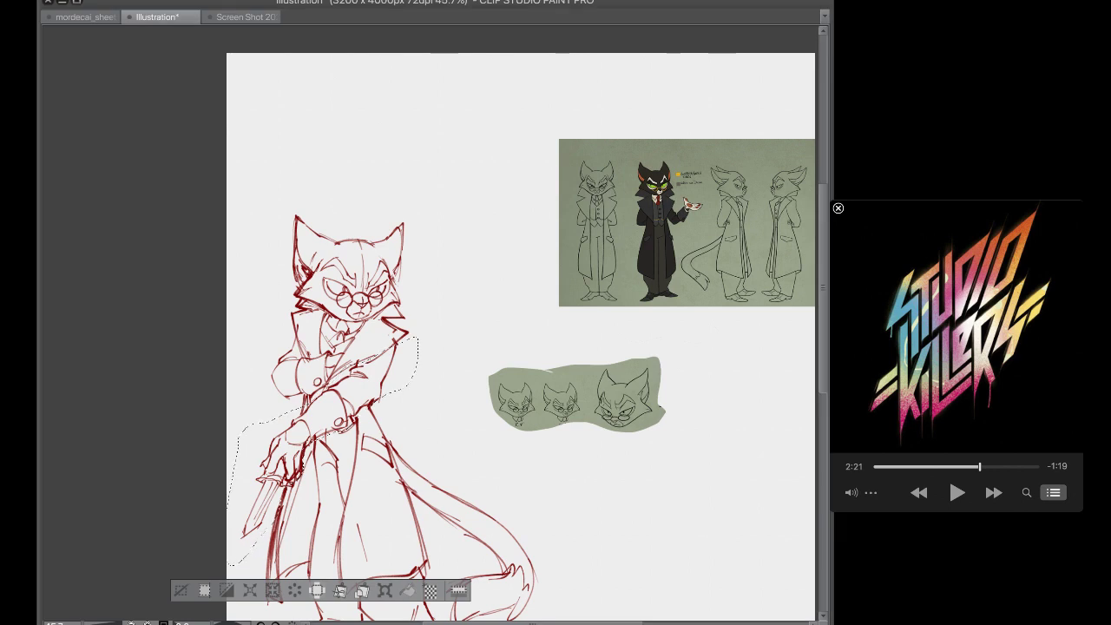
pyautogui.hotkey('ctrl', 't')
pyautogui.moveTo(227, 566); pyautogui.dragTo(241, 549)
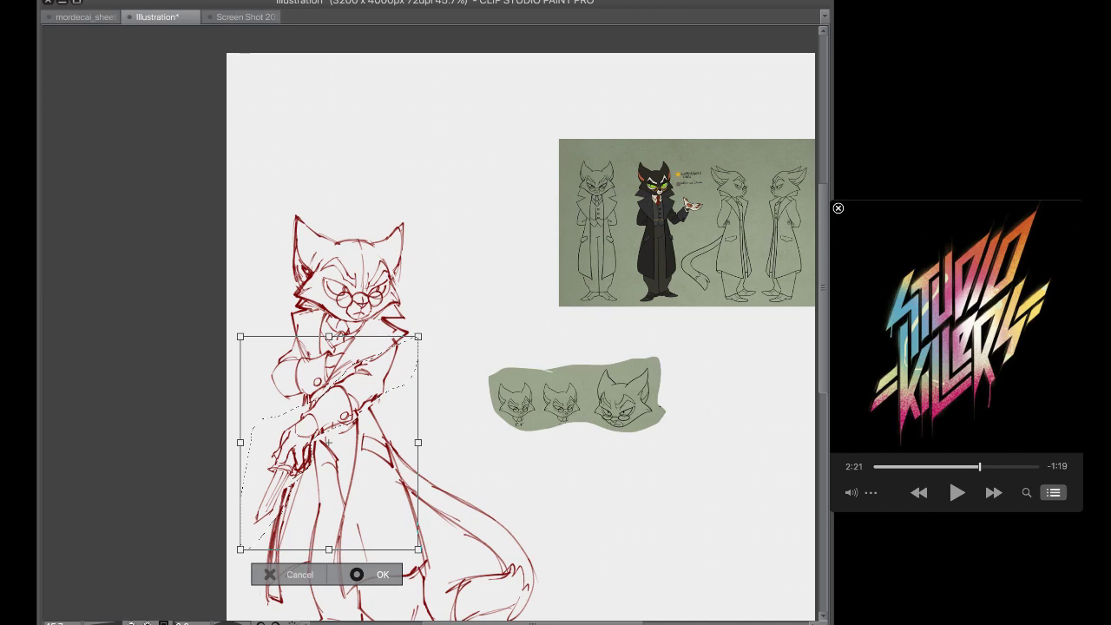
pyautogui.press('Return')
# Close the paw anatomy screenshot and the mordecai_sheet file
pyautogui.click(217, 17)
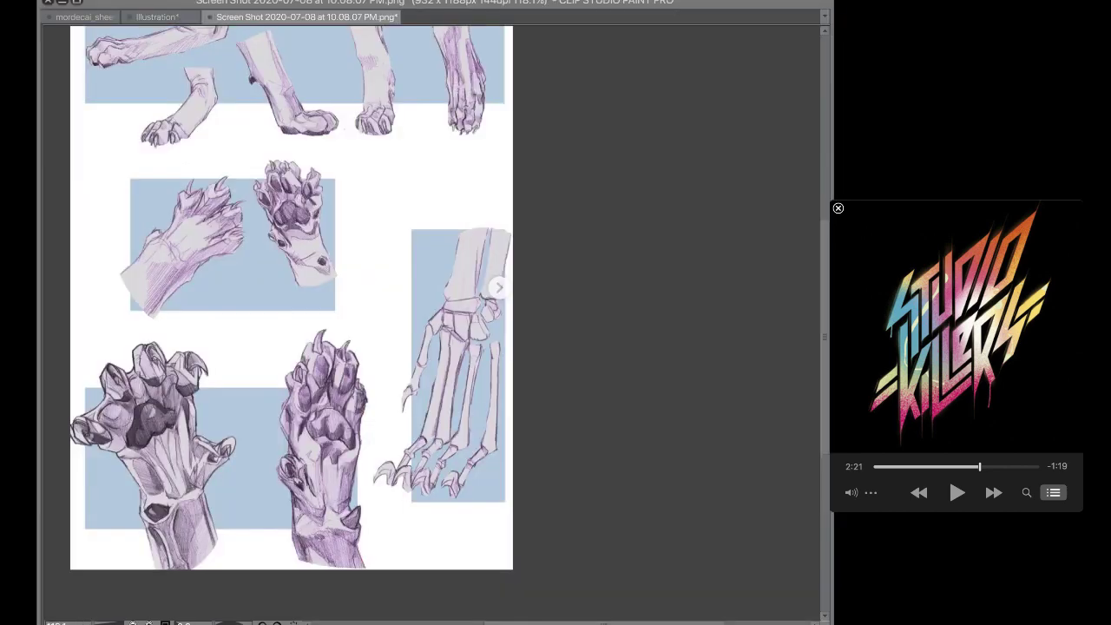
pyautogui.press('super+w')
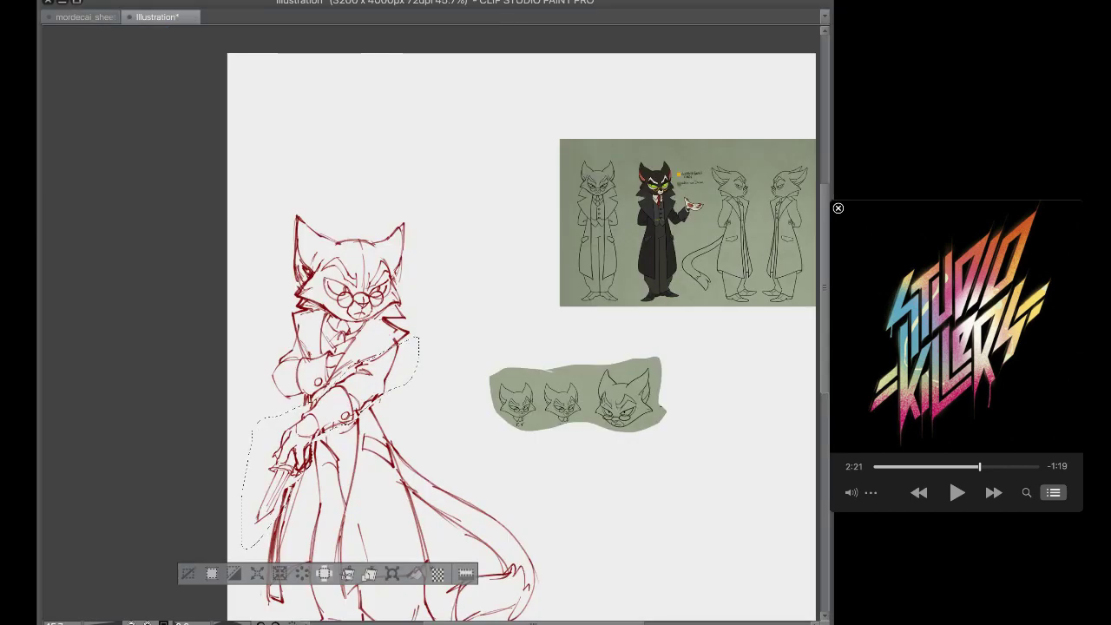
pyautogui.click(87, 16)
pyautogui.press('super+w')
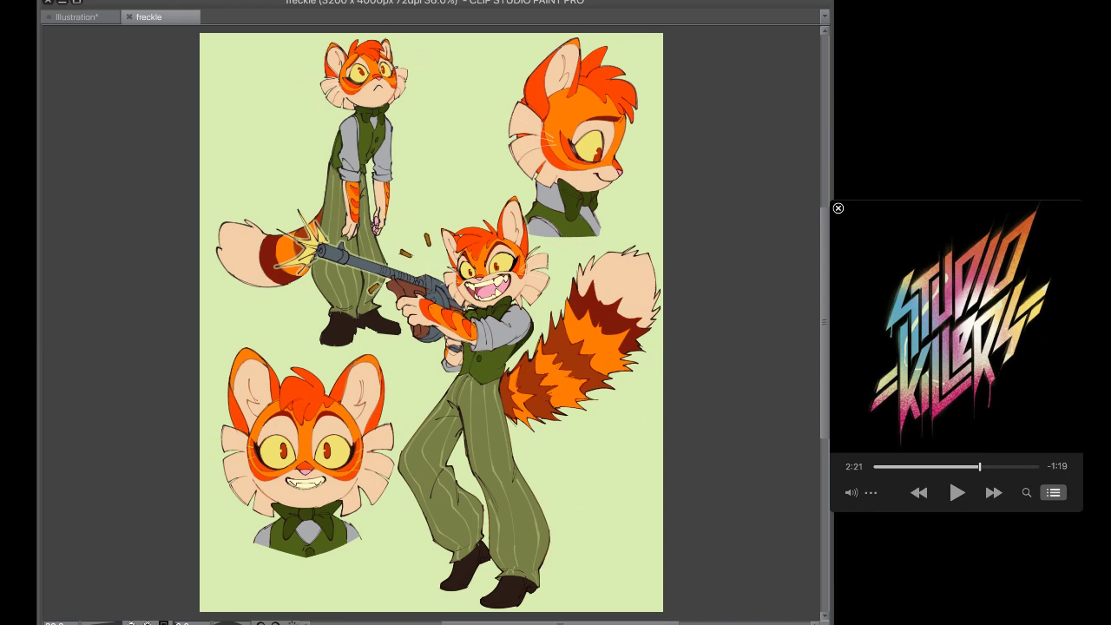
# Examine the freckle sheet's front face, slouching pose and profile head up close
pyautogui.scroll(5, 271, 475)
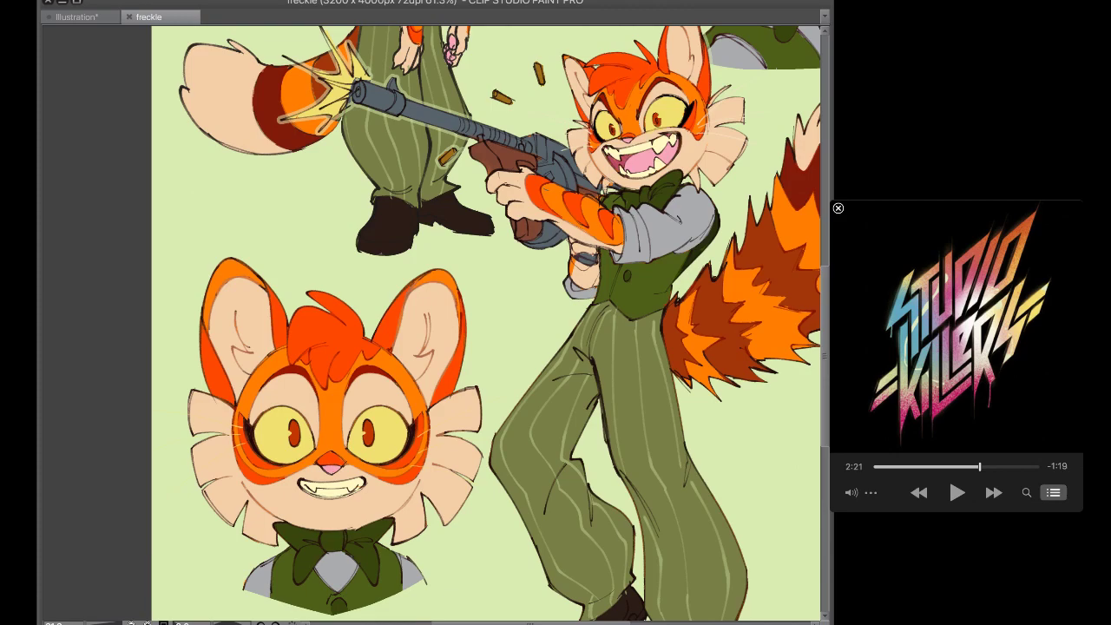
pyautogui.scroll(5, 277, 454)
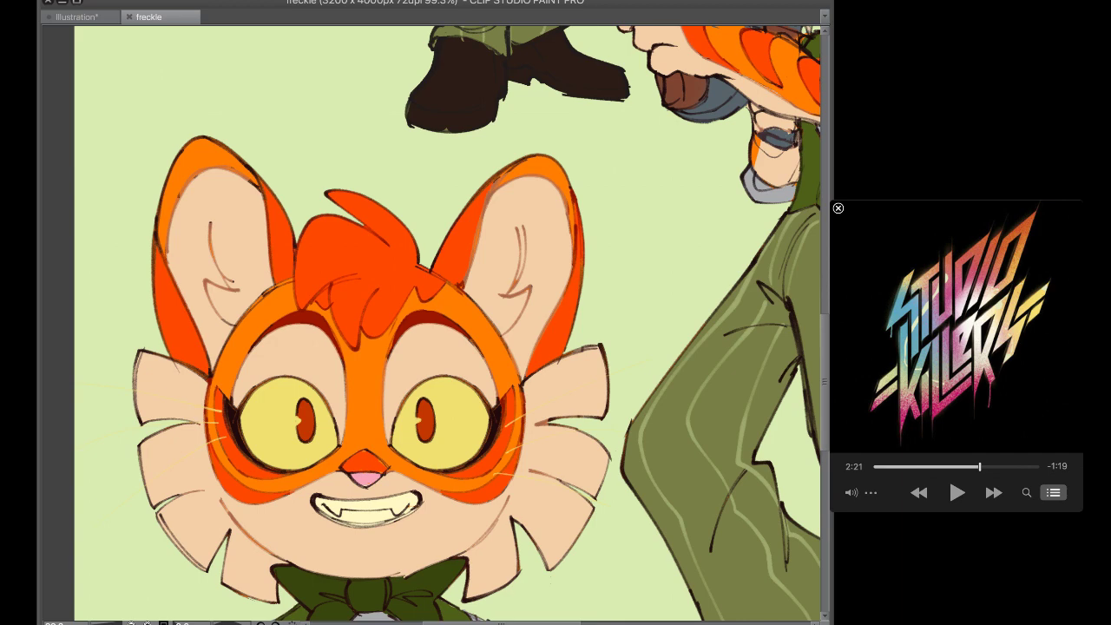
pyautogui.moveTo(501, 623); pyautogui.dragTo(512, 622)
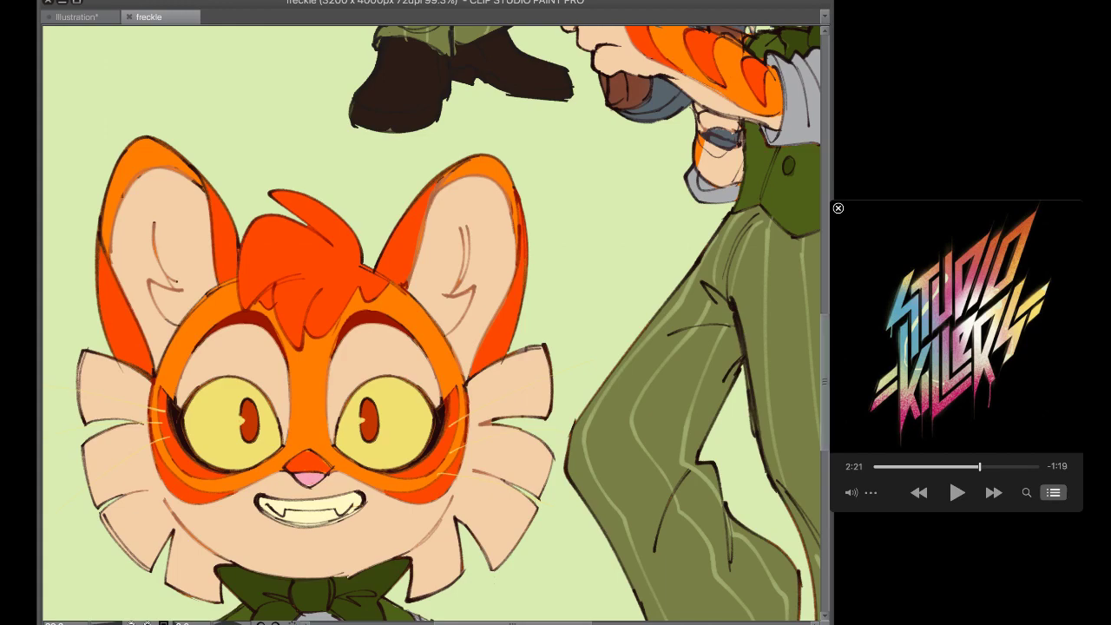
pyautogui.scroll(10, 431, 324)
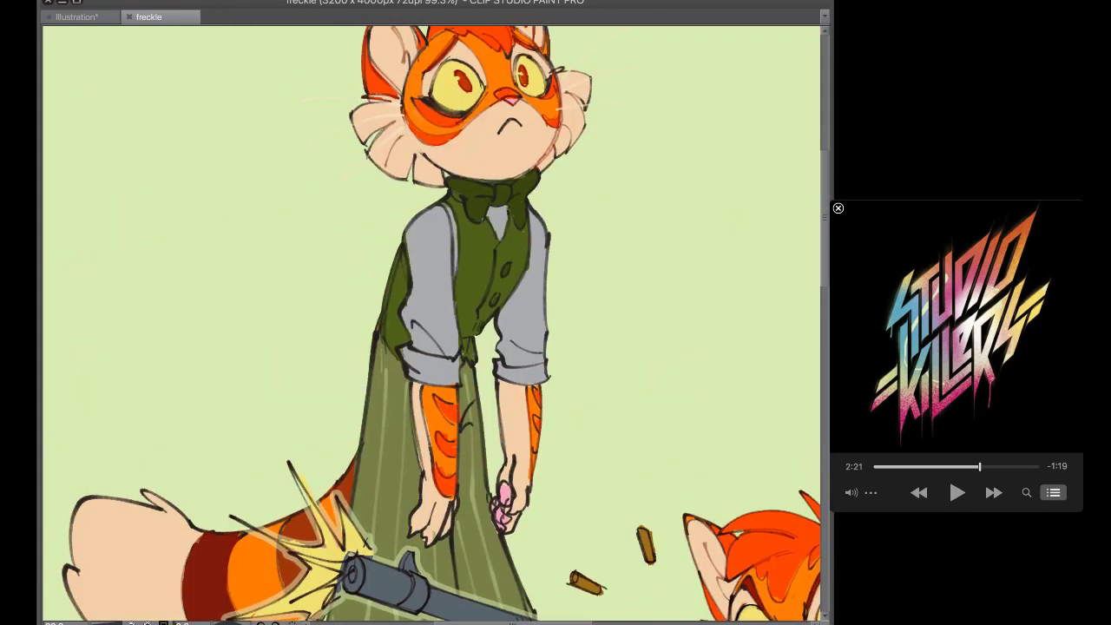
pyautogui.scroll(-6, 564, 392)
pyautogui.scroll(6, 619, 371)
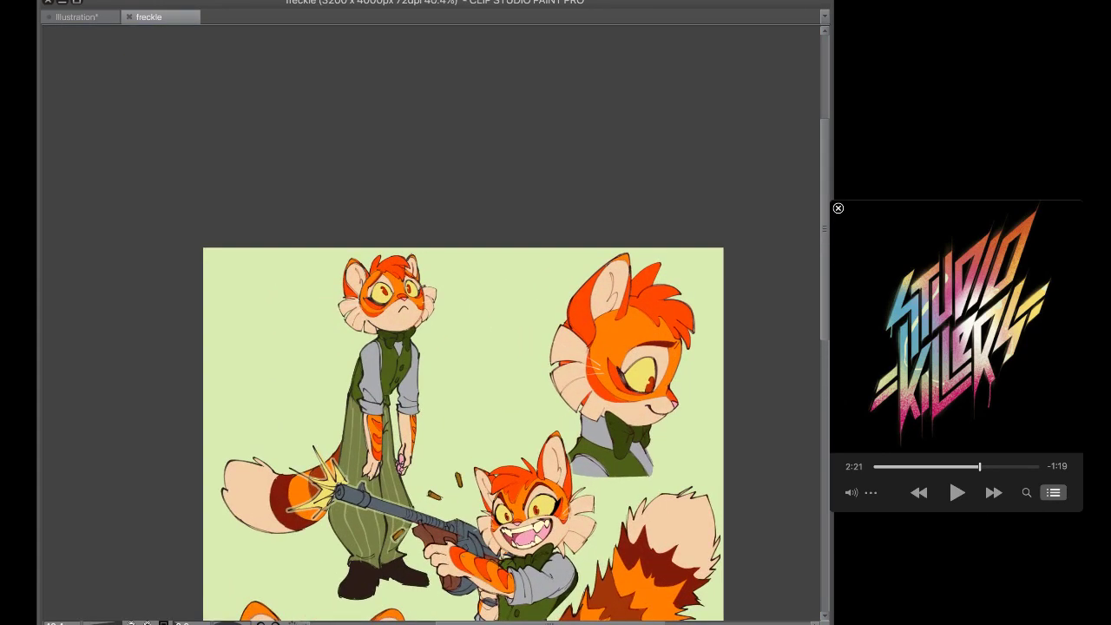
pyautogui.scroll(1, 619, 372)
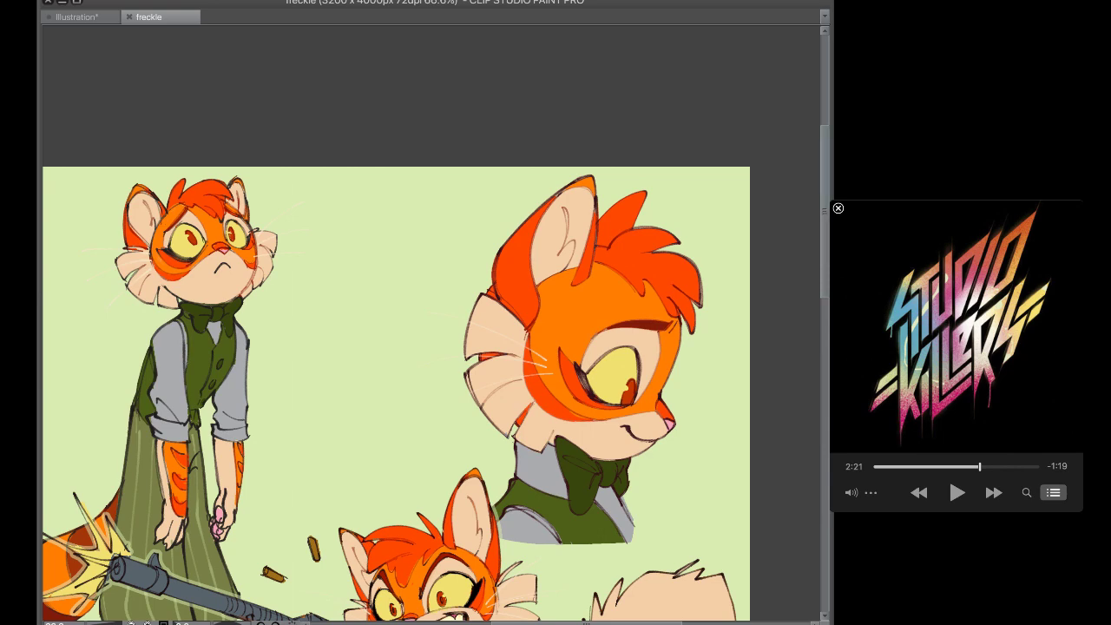
pyautogui.scroll(-2, 396, 374)
# Return to the Illustration file and examine the turnaround sheet's front, coloured and side views up close
pyautogui.click(77, 18)
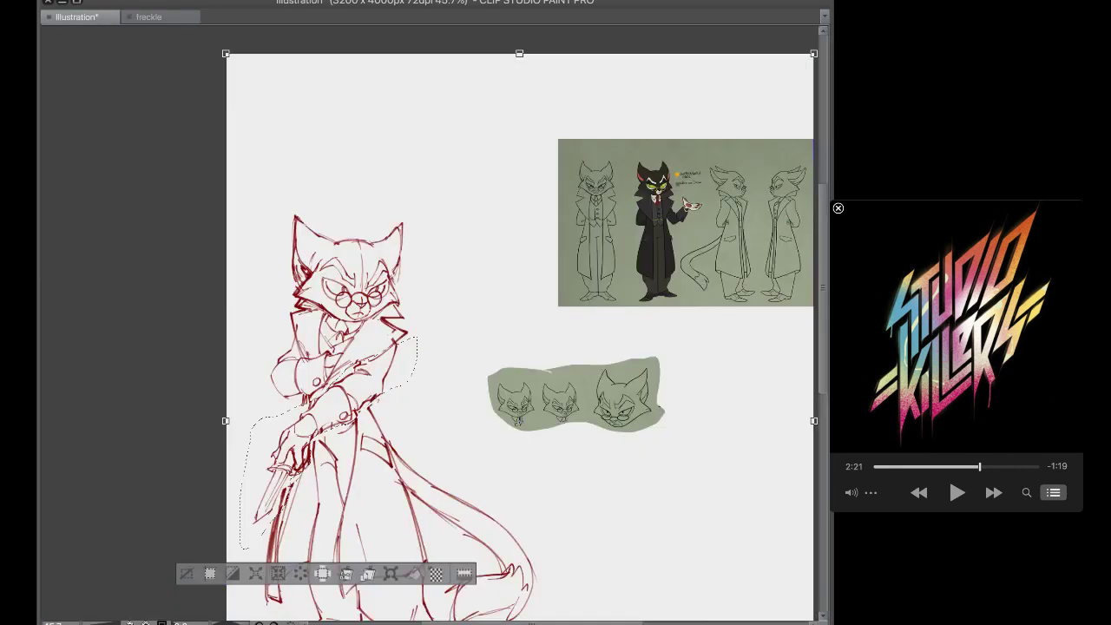
pyautogui.scroll(10, 653, 181)
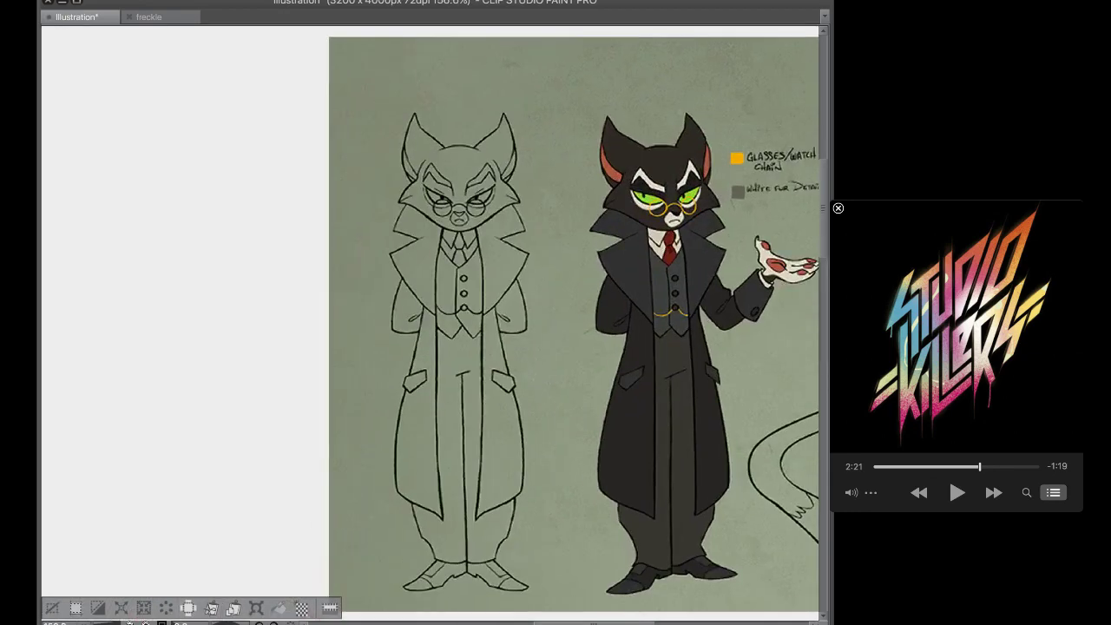
pyautogui.hscroll(6, 430, 348)
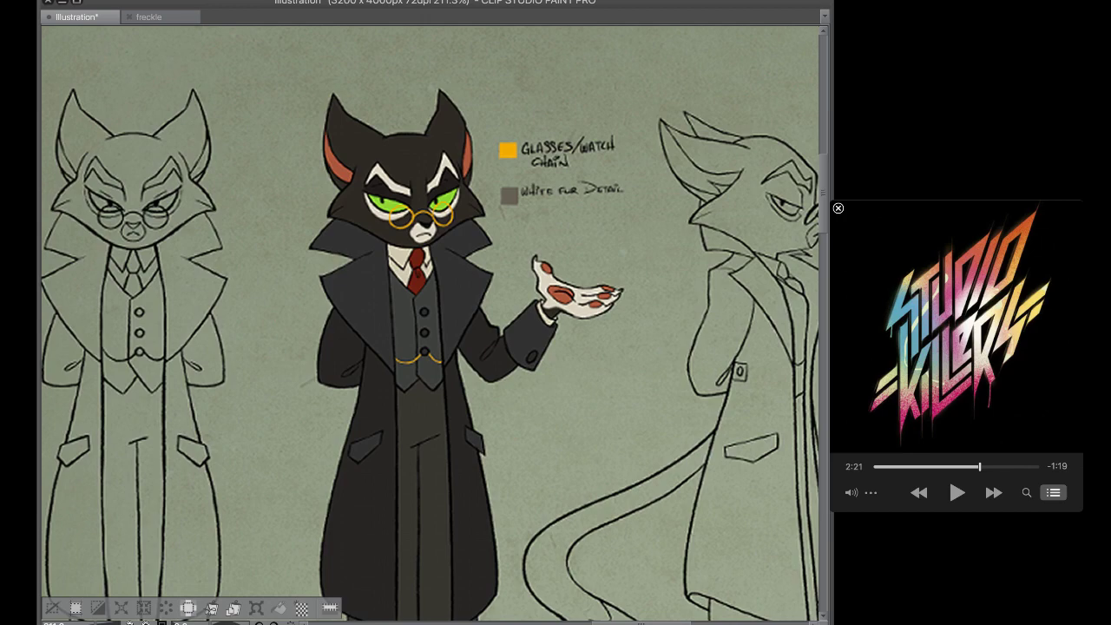
pyautogui.scroll(-2, 430, 348)
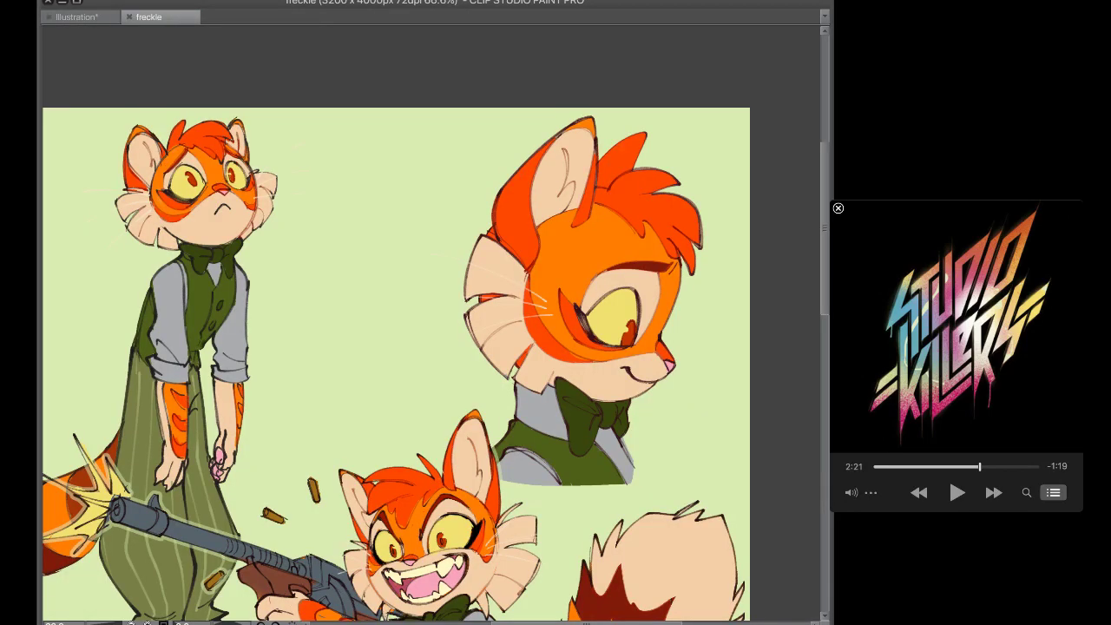
# Examine the freckle sheet's full-body poses, gun-holding arm and striped tail, both up close and as a whole page
pyautogui.scroll(-5, 616, 418)
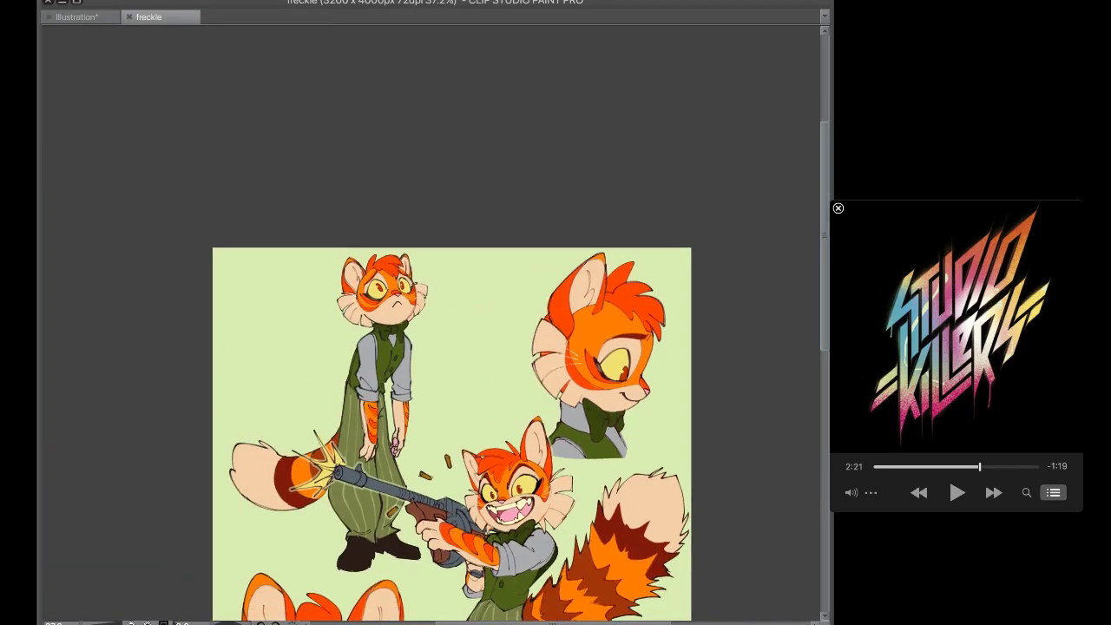
pyautogui.scroll(-4, 615, 417)
pyautogui.scroll(-2, 452, 356)
pyautogui.scroll(4, 443, 467)
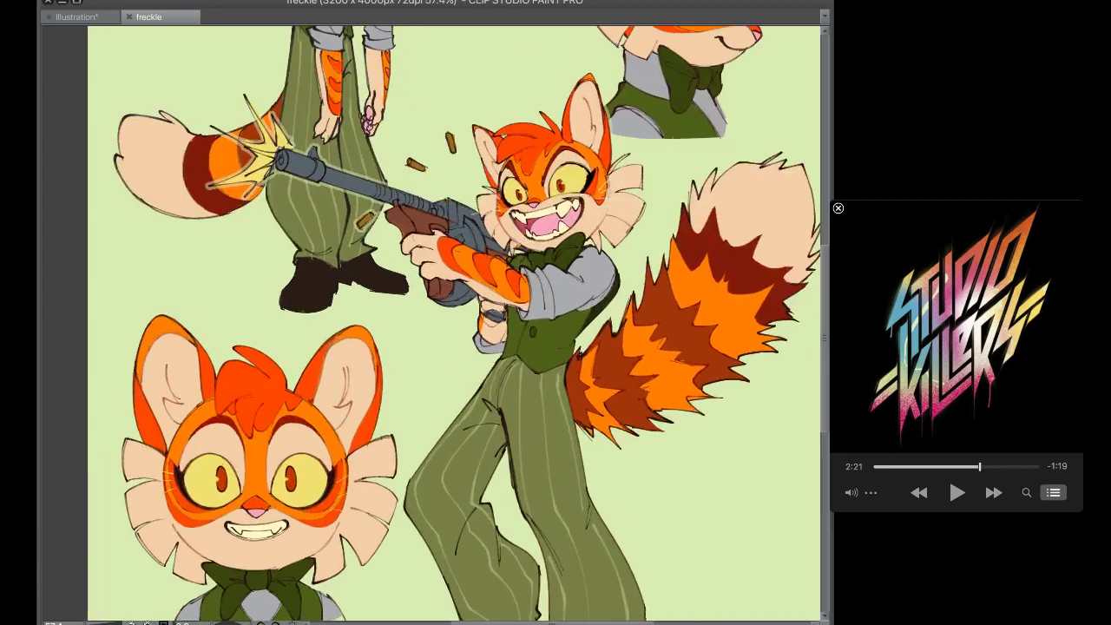
pyautogui.scroll(-6, 443, 467)
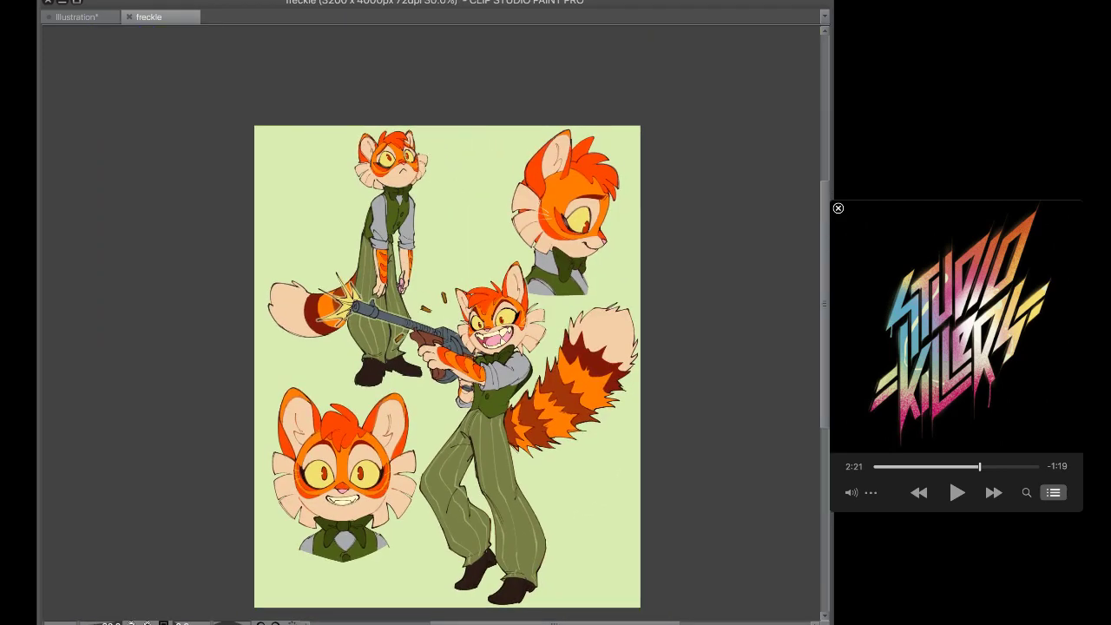
pyautogui.scroll(-2, 447, 347)
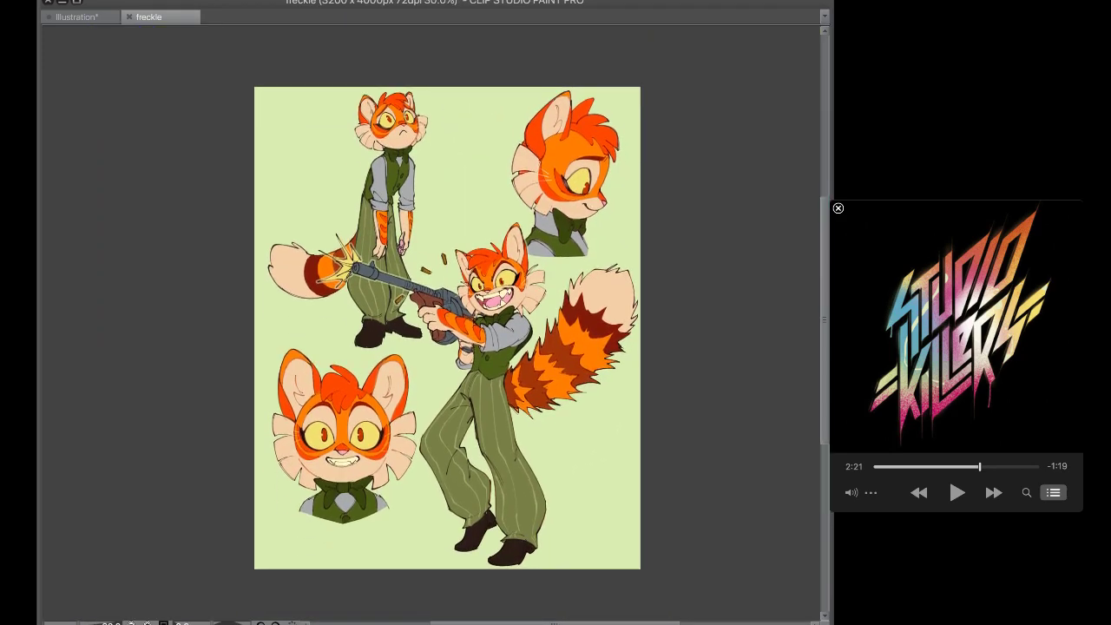
pyautogui.scroll(6, 384, 452)
pyautogui.scroll(-7, 384, 451)
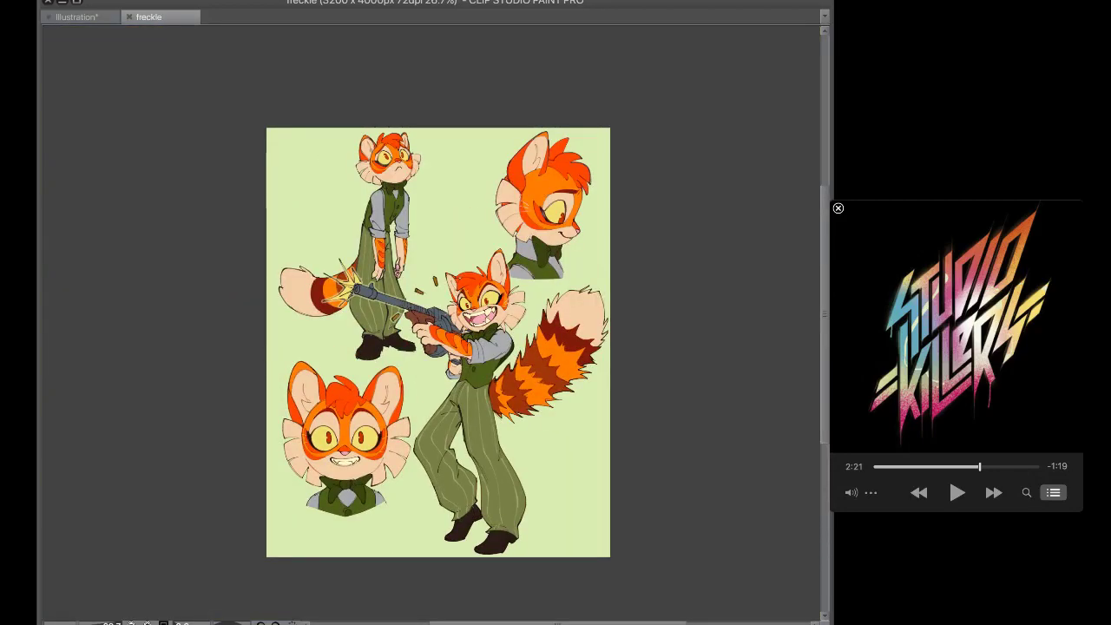
pyautogui.scroll(4, 501, 178)
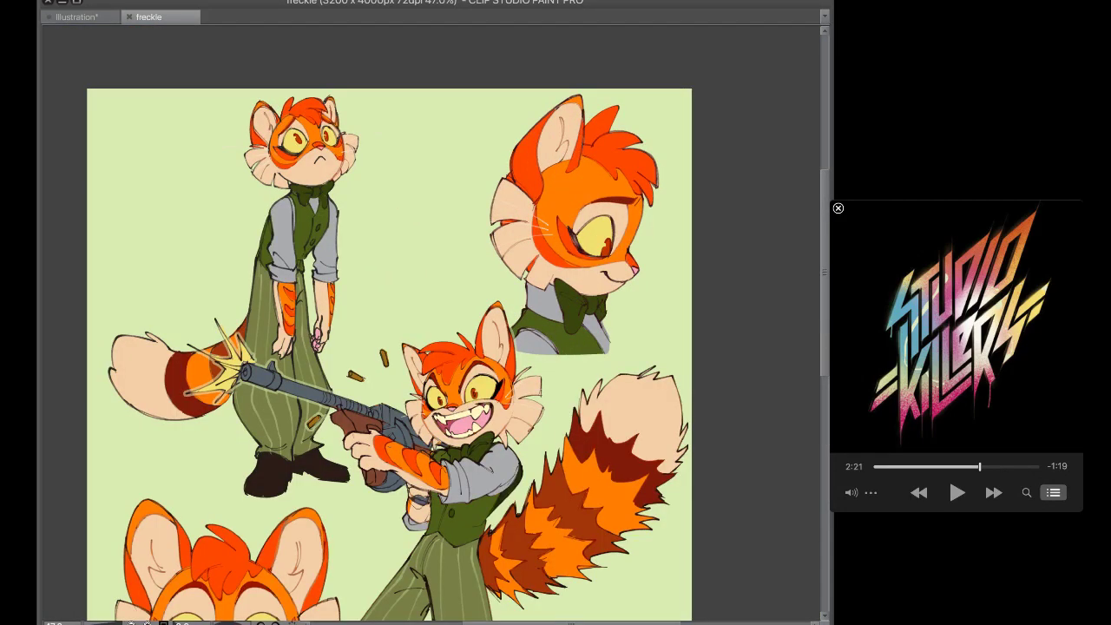
pyautogui.scroll(-2, 87, 89)
# Compare the full red cat sketch and its references with the finished freckle sheet
pyautogui.click(78, 17)
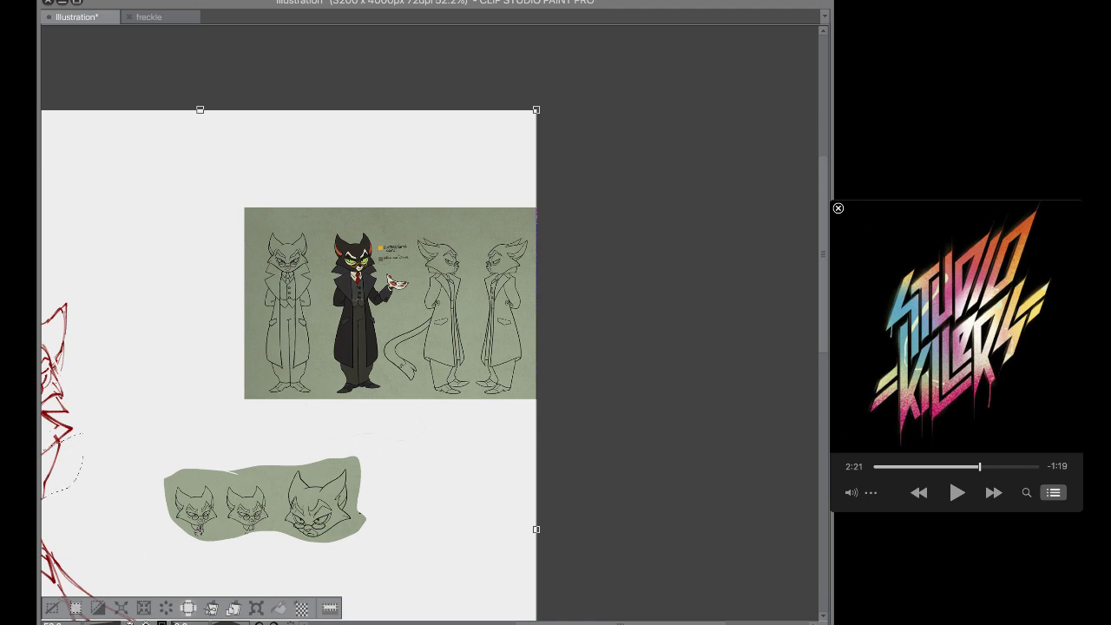
pyautogui.scroll(-5, 411, 444)
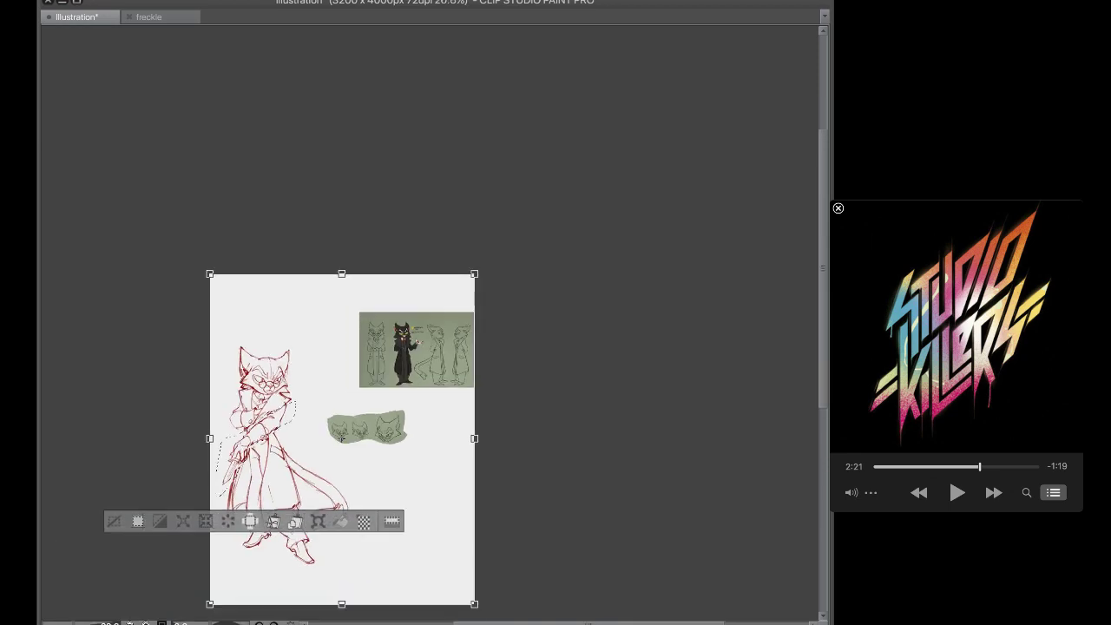
pyautogui.moveTo(588, 622); pyautogui.dragTo(563, 622)
pyautogui.scroll(3, 478, 574)
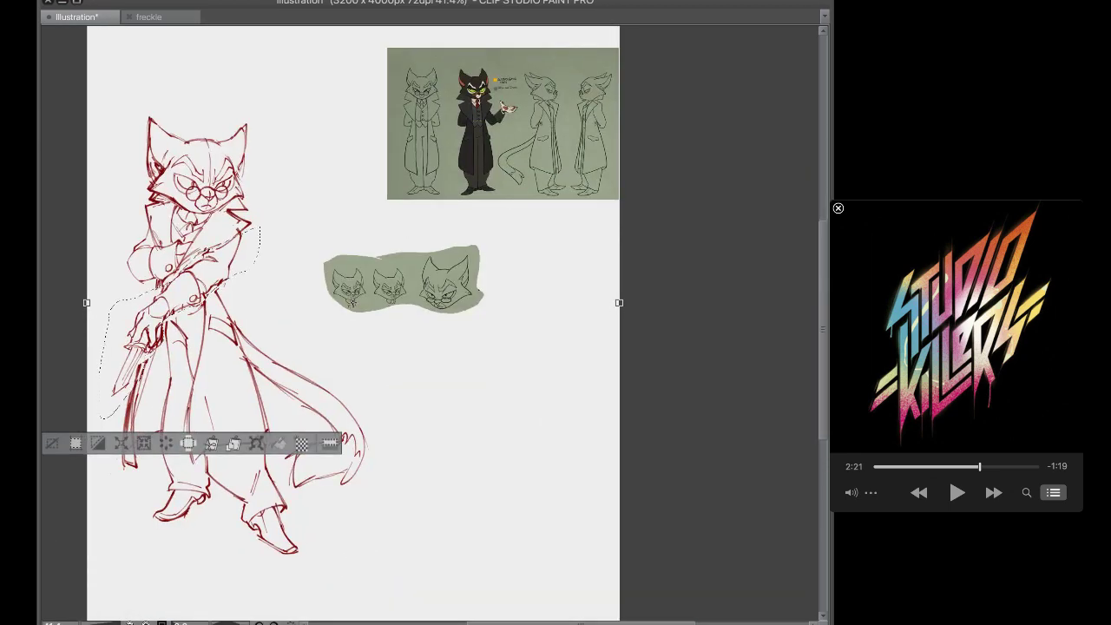
pyautogui.click(154, 16)
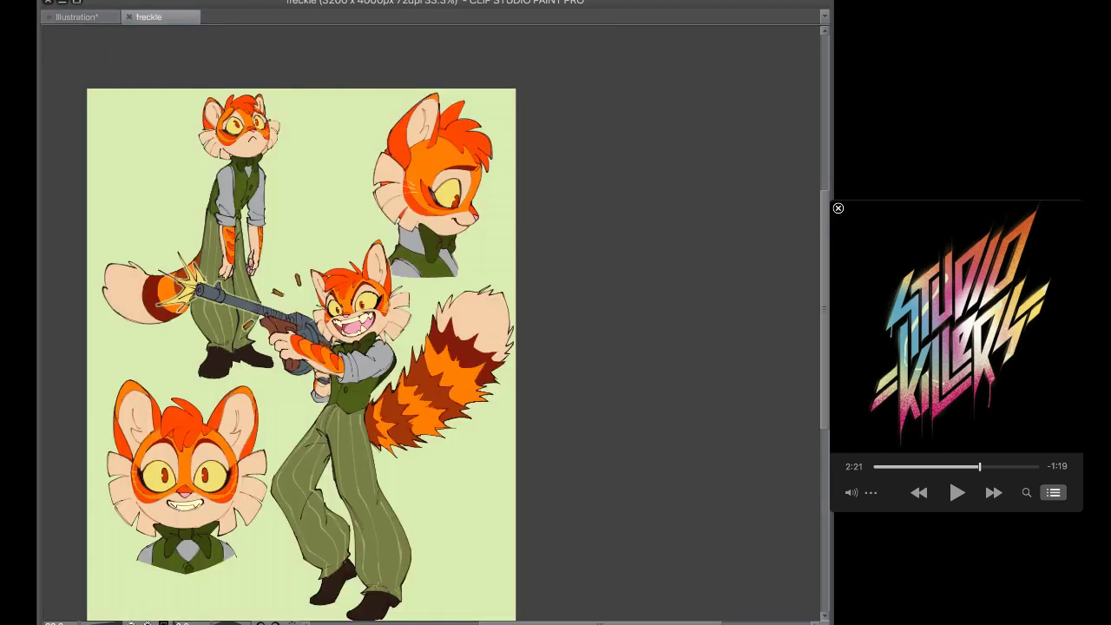
pyautogui.click(78, 17)
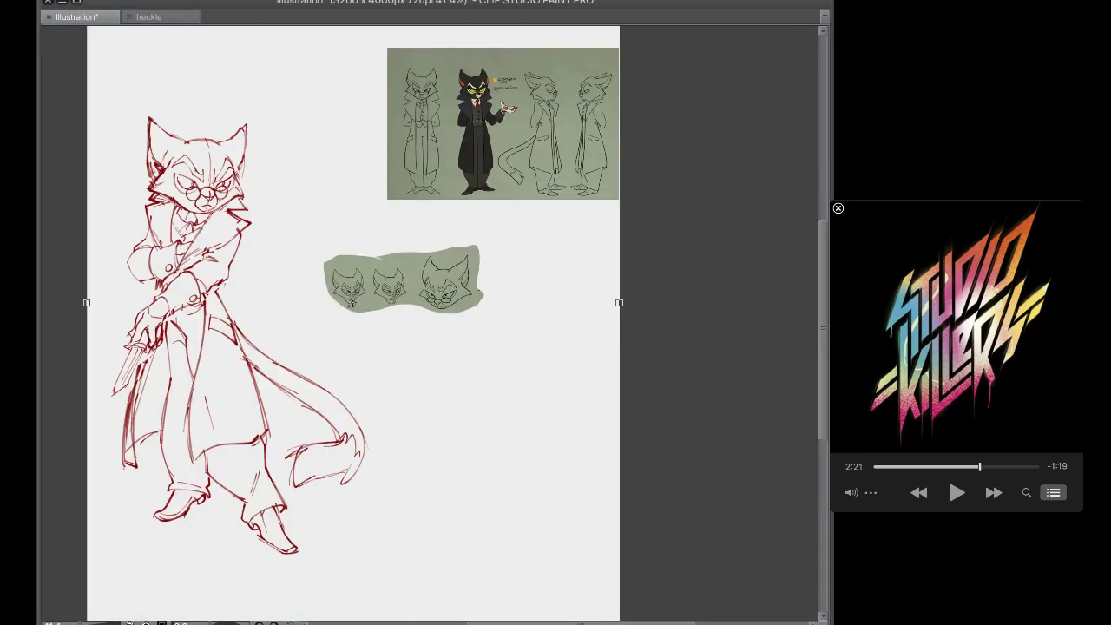
pyautogui.click(137, 17)
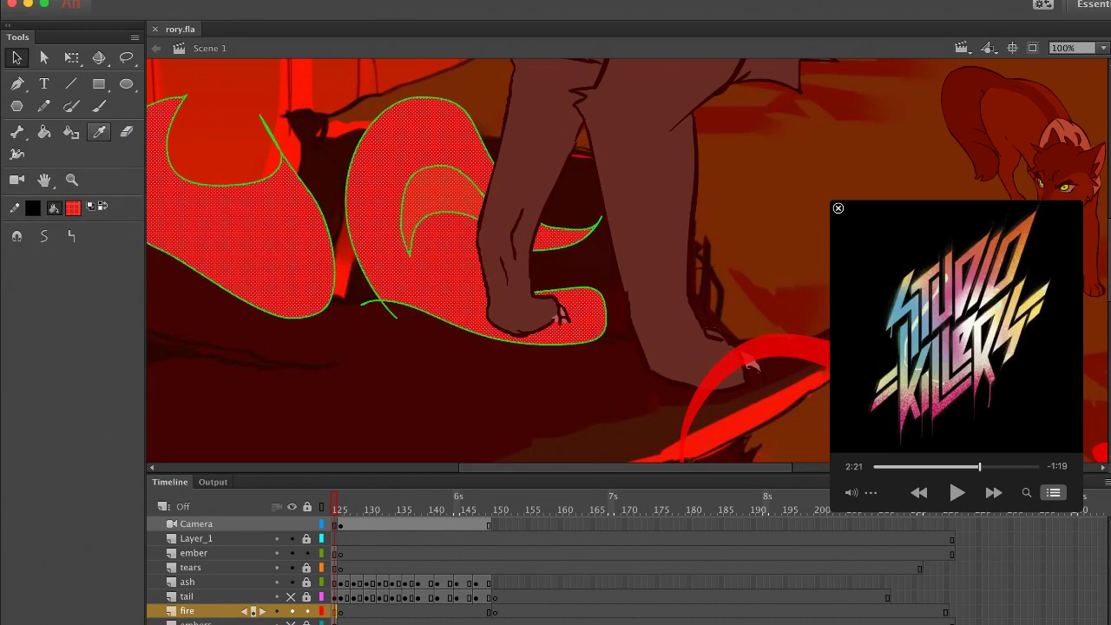
# In Adobe Animate's rory.fla, play the scene briefly from the current frame and make the hidden tail layer visible
pyautogui.press('z')
pyautogui.press('alt')
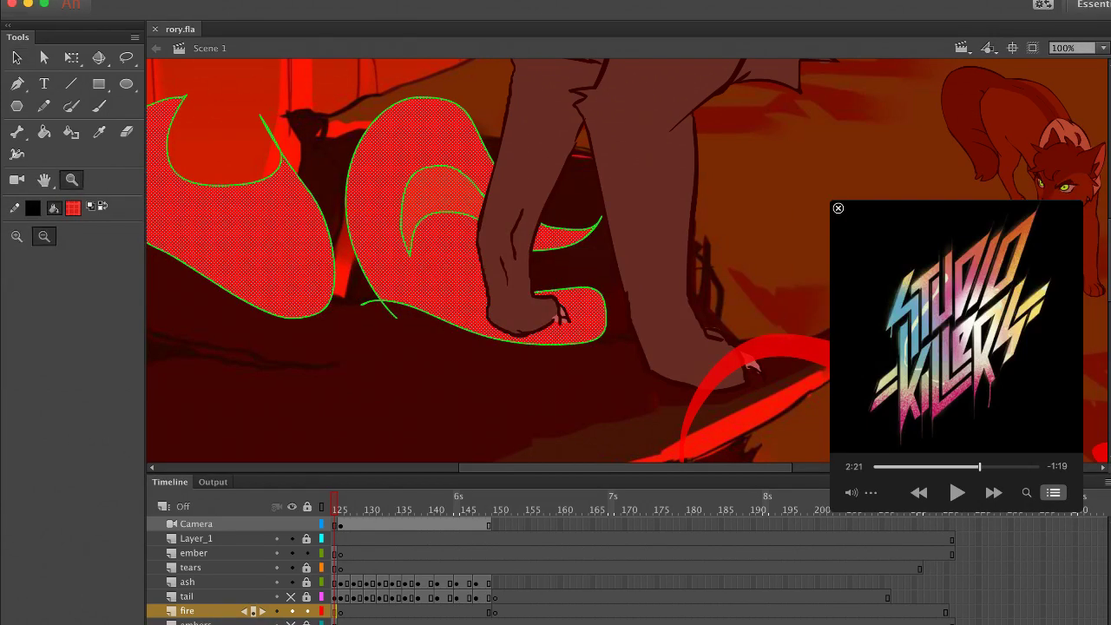
pyautogui.press('super+minus')
pyautogui.press('super+minus')
pyautogui.moveTo(383, 156); pyautogui.dragTo(839, 361)
pyautogui.press('Return')
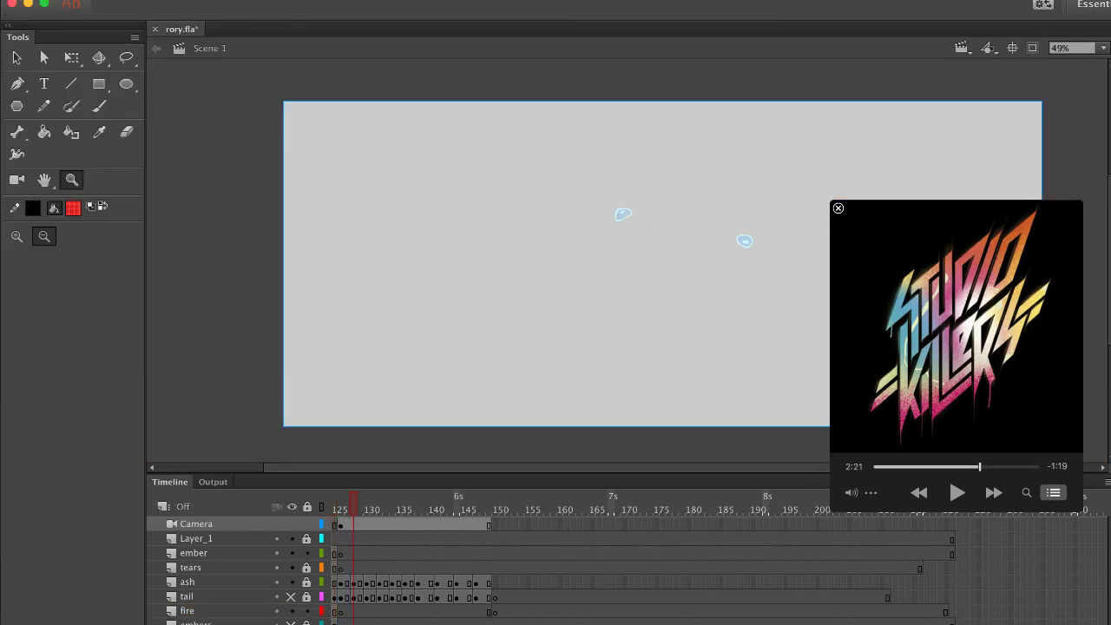
pyautogui.click(291, 596)
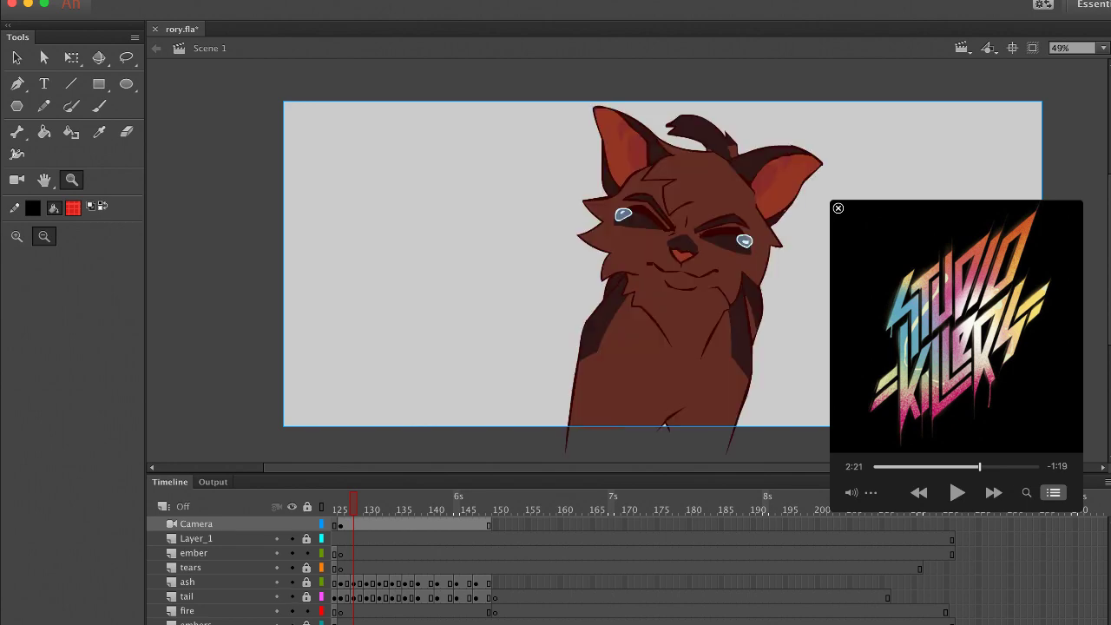
# Step back through the animation to about frame 100 and clip the content outside the stage
pyautogui.press(',')
pyautogui.press('.')
pyautogui.press('.')
pyautogui.press(',')
pyautogui.press(',')
pyautogui.press(',')
pyautogui.press(',')
pyautogui.press(',')
pyautogui.press(',')
pyautogui.press(',')
pyautogui.press(',')
pyautogui.press(',')
pyautogui.press(',')
pyautogui.press(',')
pyautogui.press(',')
pyautogui.press(',')
pyautogui.press(',')
pyautogui.press(',')
pyautogui.press(',')
pyautogui.press(',')
pyautogui.press(',')
pyautogui.press(',')
pyautogui.press(',')
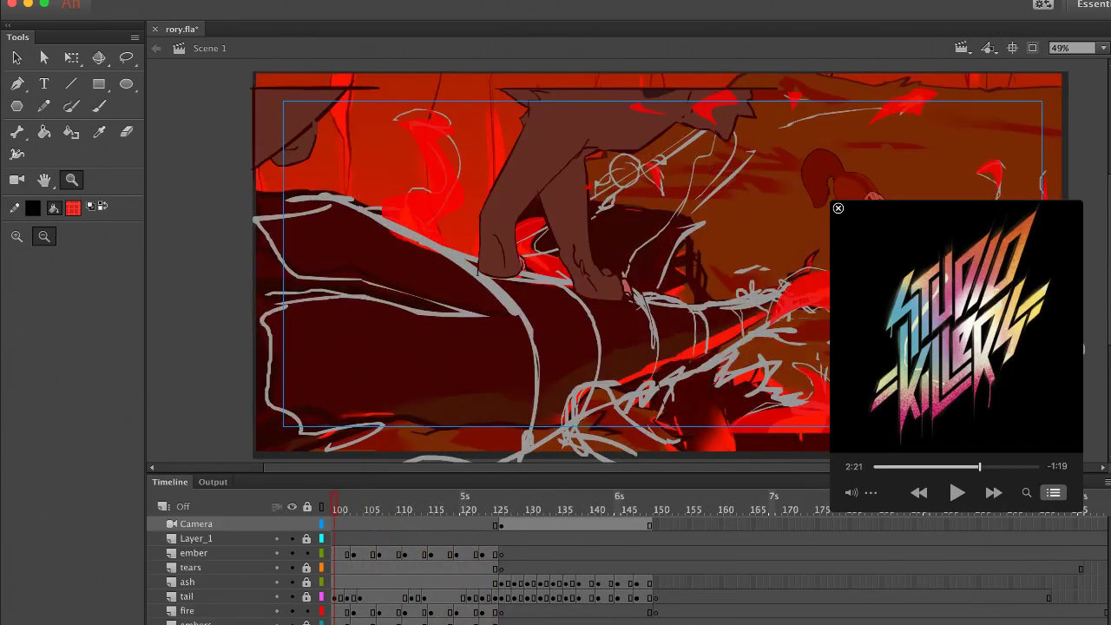
pyautogui.click(1033, 48)
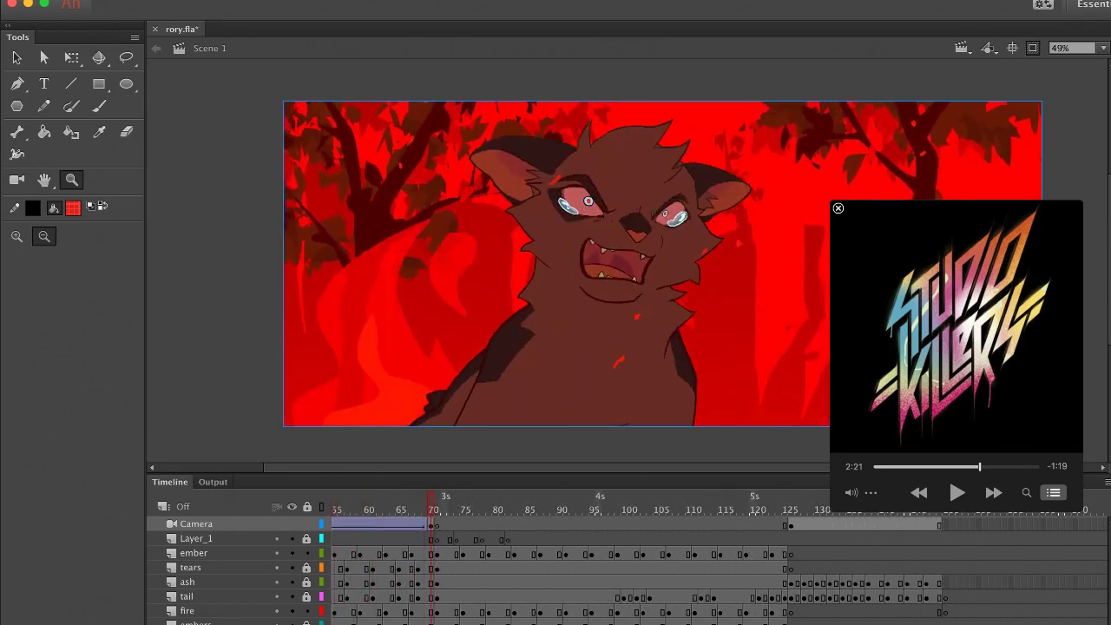
# Hide the fire and embers layers, unlock the tail layer and clear its keyframes from about frame 71 to 125
pyautogui.press('.')
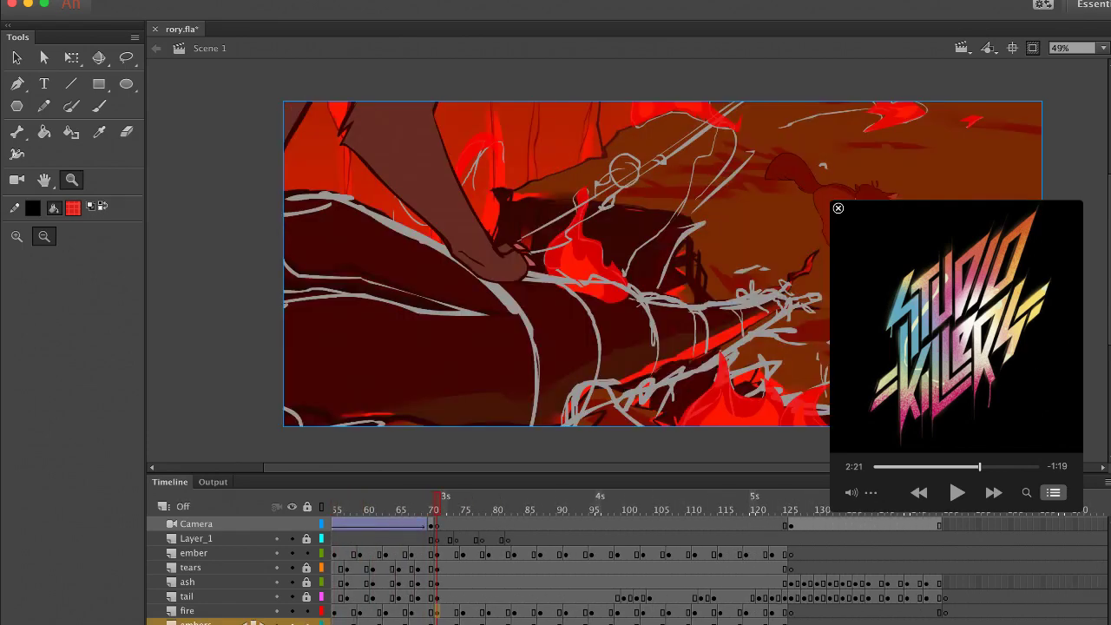
pyautogui.click(187, 611)
pyautogui.click(291, 611)
pyautogui.click(291, 622)
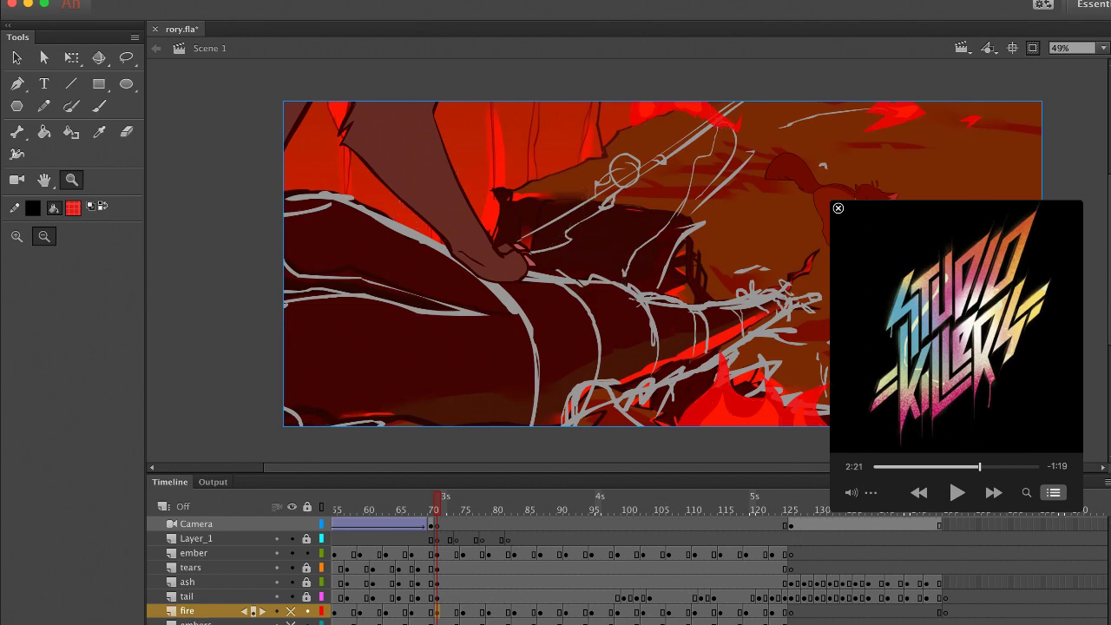
pyautogui.click(292, 596)
pyautogui.click(307, 597)
pyautogui.click(463, 598)
pyautogui.moveTo(624, 598); pyautogui.dragTo(786, 597)
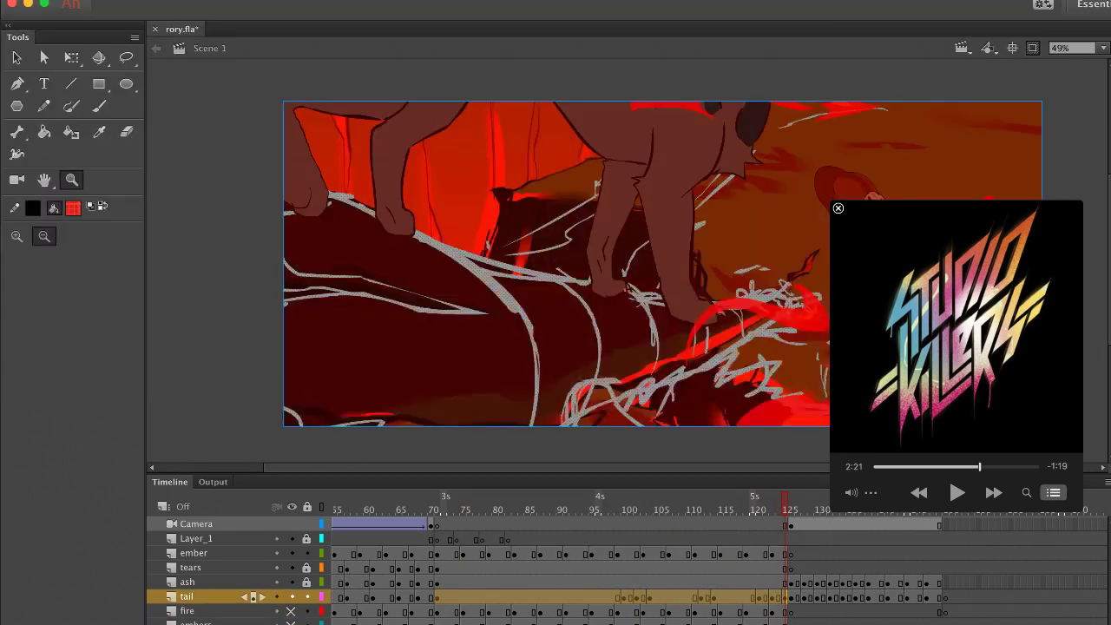
pyautogui.hotkey('shift', 'F6')
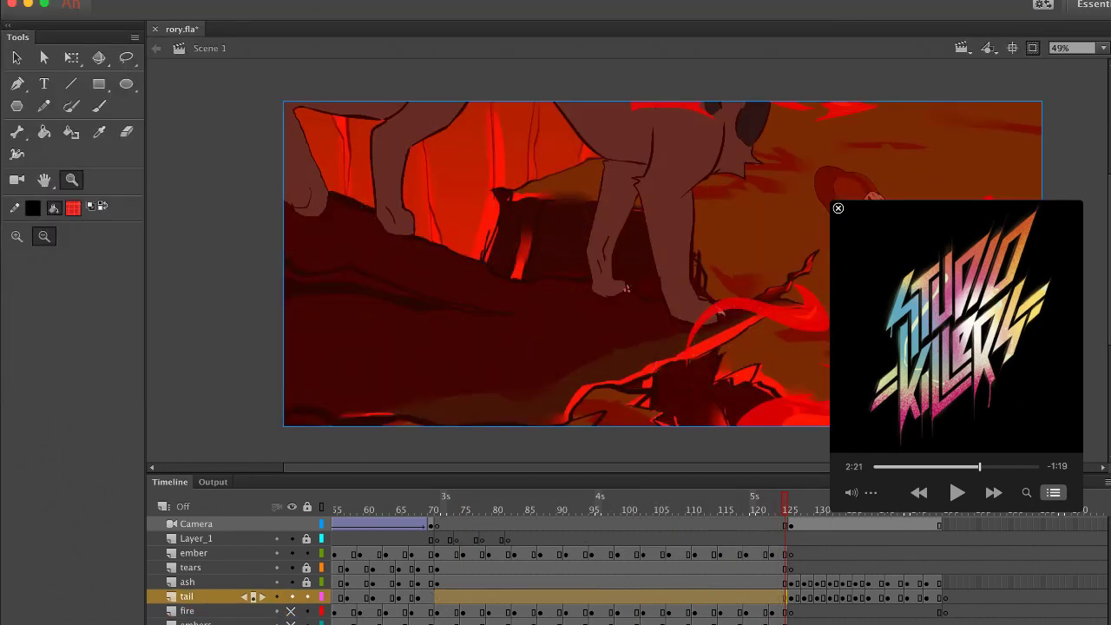
# Make the fire and embers layers visible again and clear the embers layer's keyframes from about frame 71 to 125
pyautogui.click(463, 506)
pyautogui.click(291, 611)
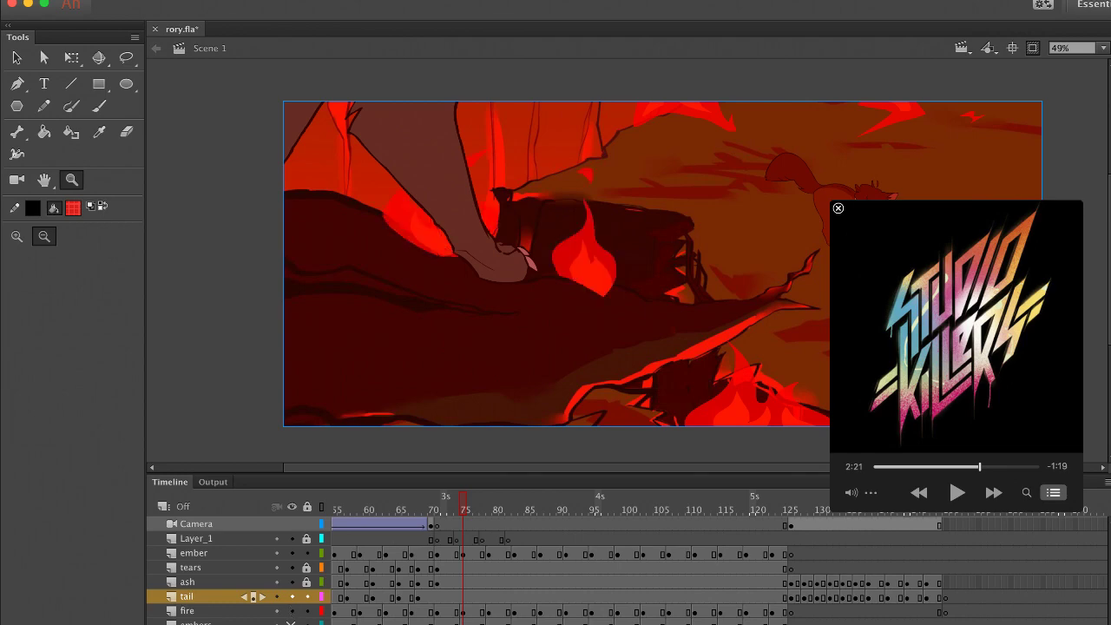
pyautogui.click(292, 622)
pyautogui.moveTo(436, 623); pyautogui.dragTo(785, 622)
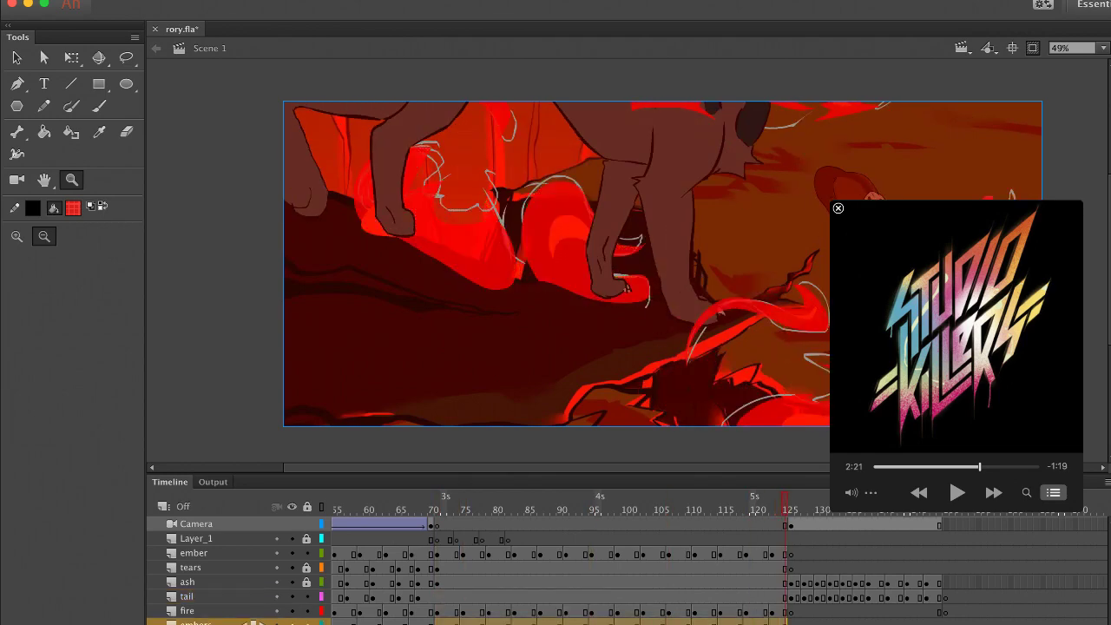
pyautogui.hotkey('shift', 'F6')
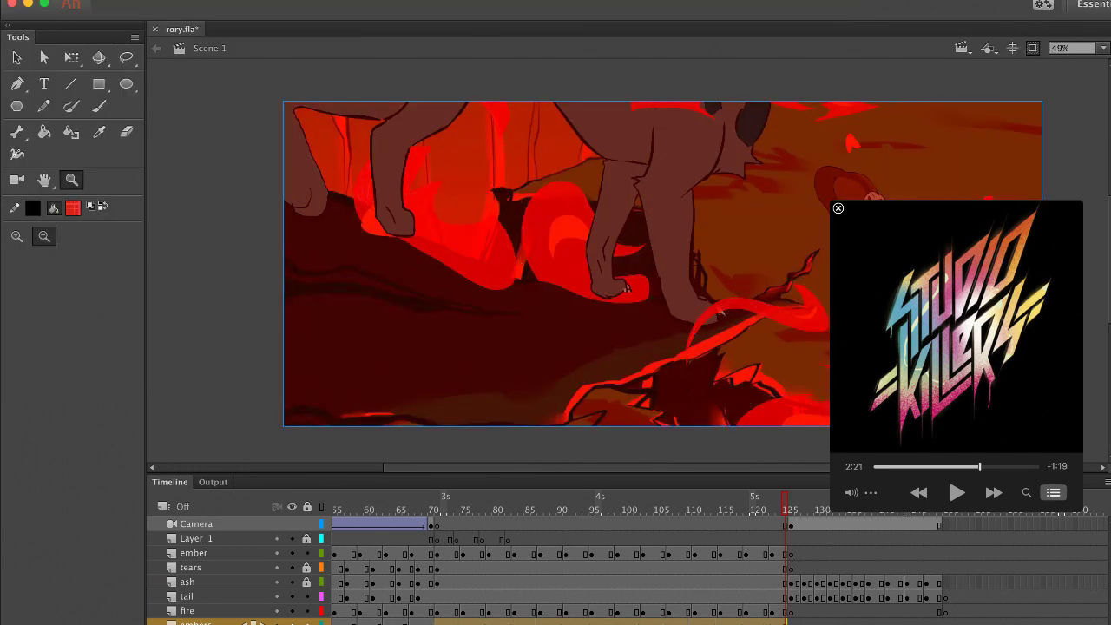
# Play the scene from about frame 16 and examine the small red cat up close near frame 115
pyautogui.moveTo(786, 622)
pyautogui.mouseDown()
pyautogui.moveTo(417, 622)
pyautogui.moveTo(903, 622)
pyautogui.moveTo(338, 622)
pyautogui.moveTo(429, 622)
pyautogui.mouseUp()
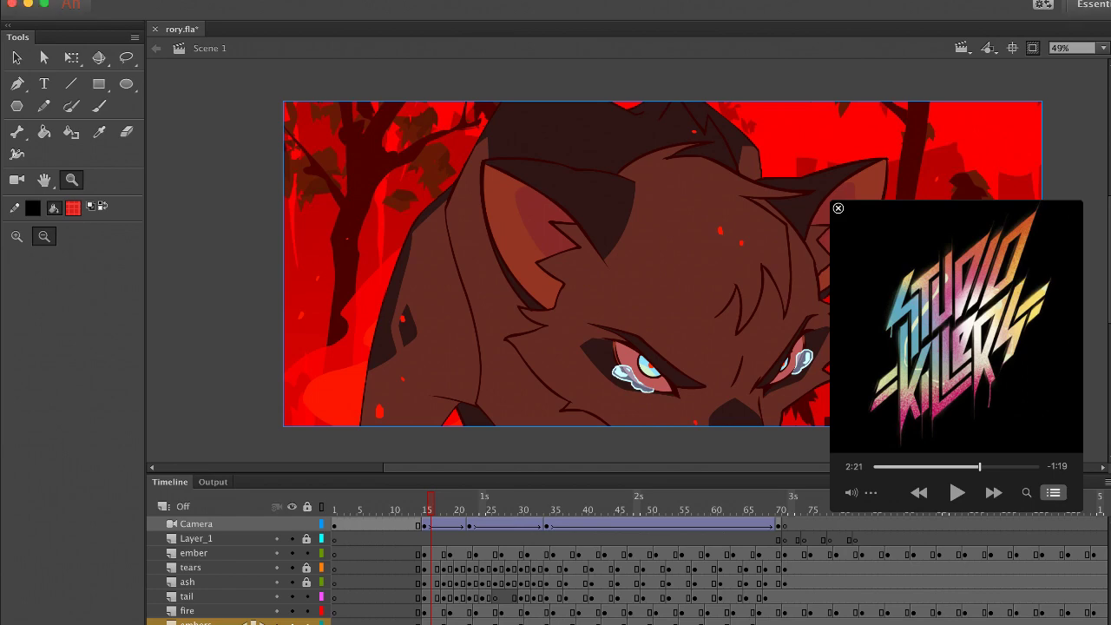
pyautogui.press('Return')
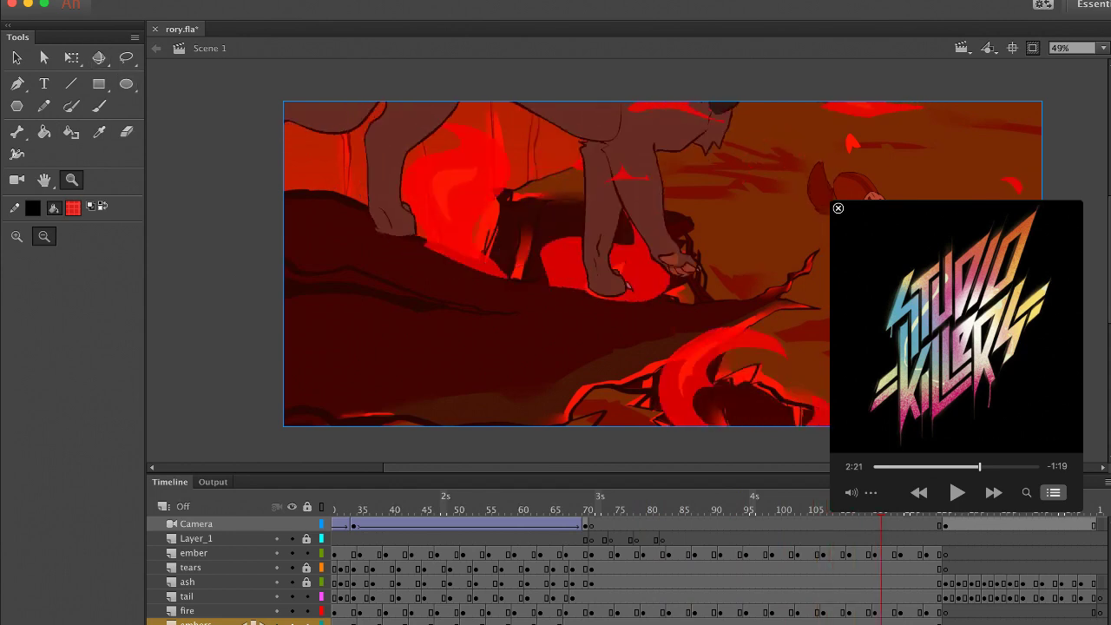
pyautogui.moveTo(833, 183); pyautogui.dragTo(941, 273)
pyautogui.scroll(-10, 487, 260)
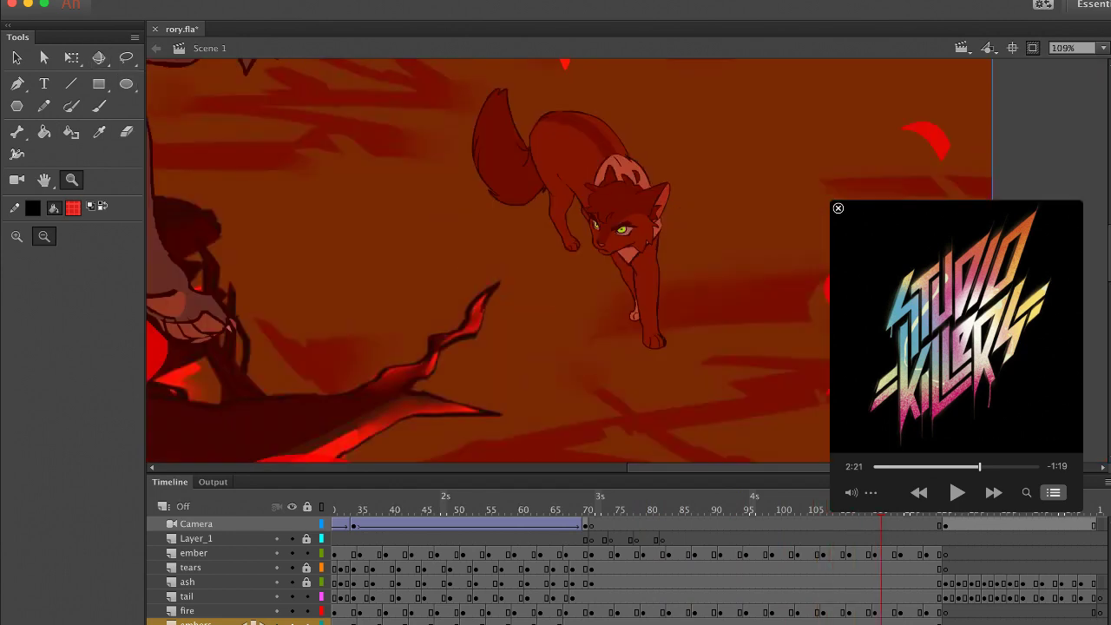
pyautogui.scroll(2, 556, 261)
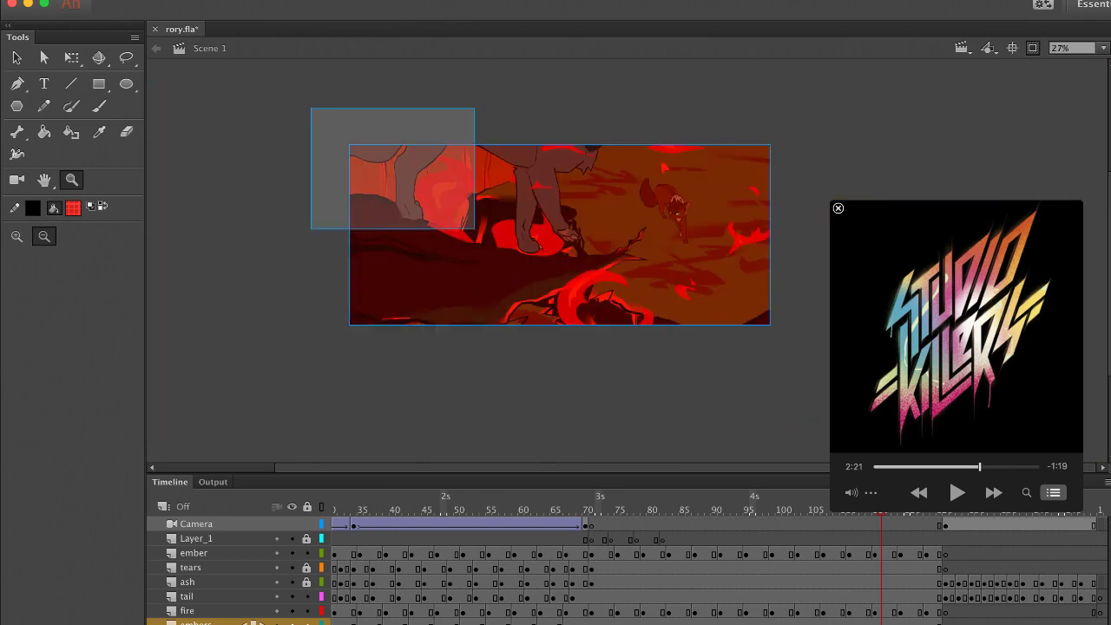
# Scrub through the walking shot and back to the crying cat, and replay that part of the scene
pyautogui.moveTo(598, 509); pyautogui.dragTo(598, 509)
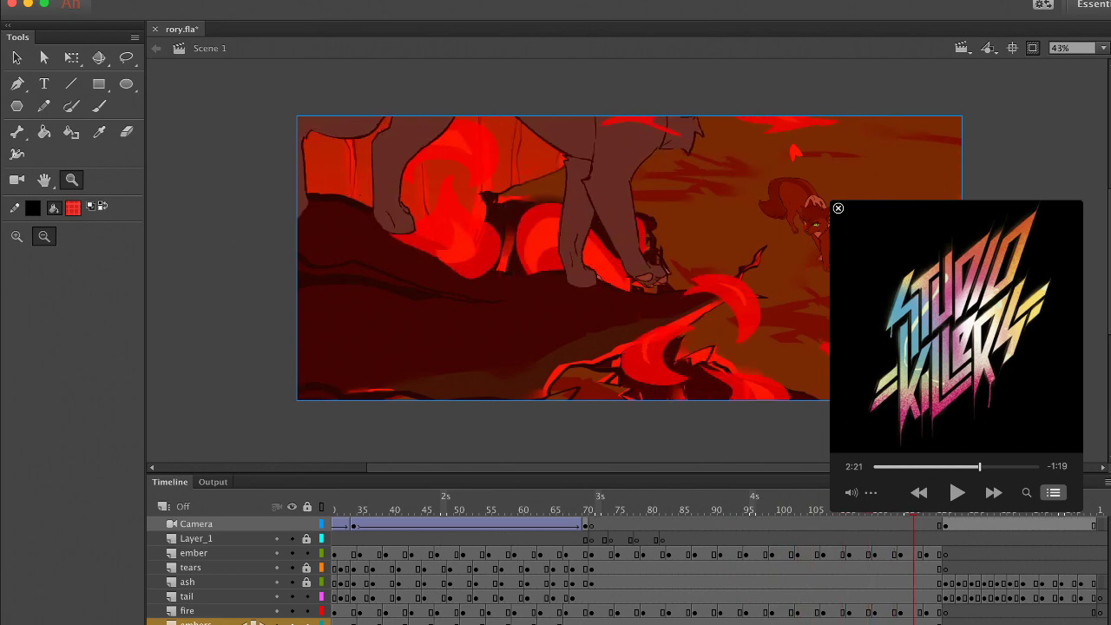
pyautogui.moveTo(941, 510); pyautogui.dragTo(450, 509)
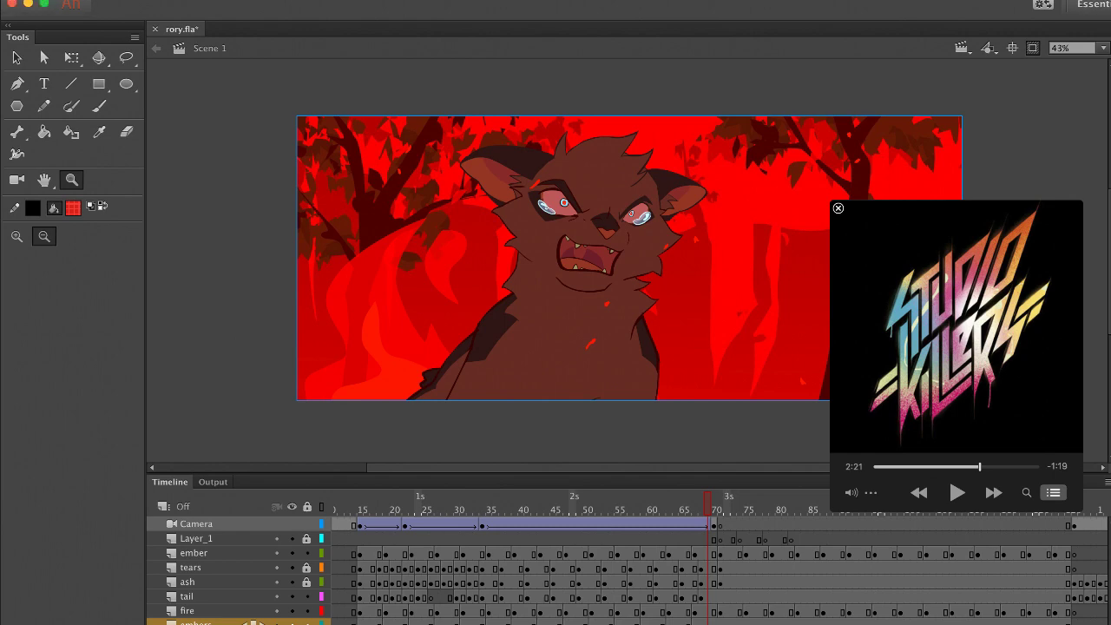
pyautogui.press('Return')
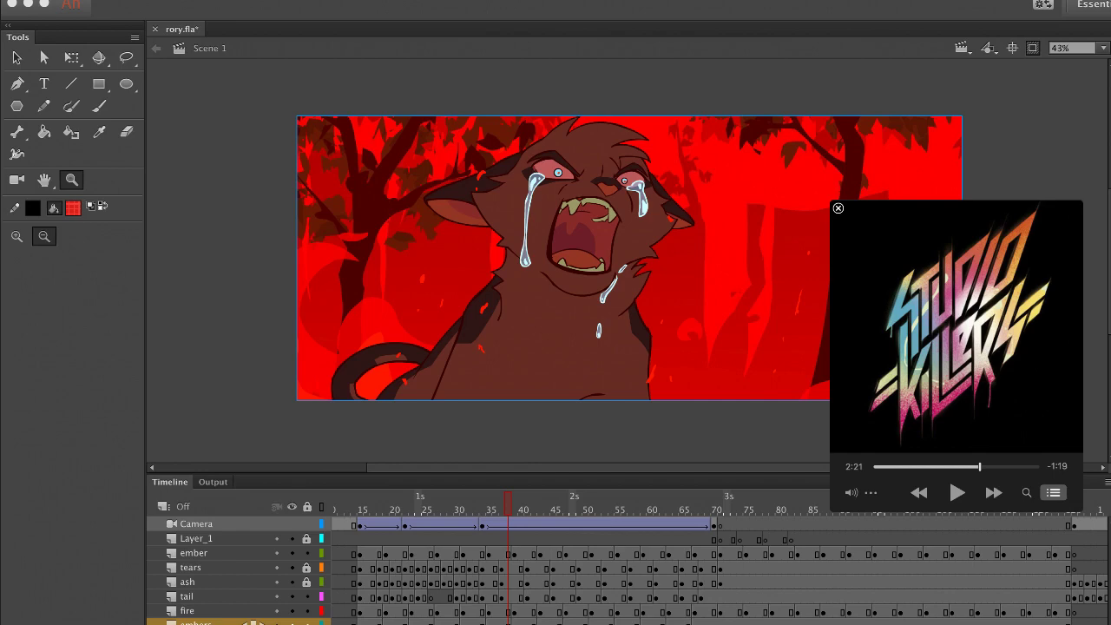
pyautogui.press('super+Tab')
pyautogui.press('super+Tab')
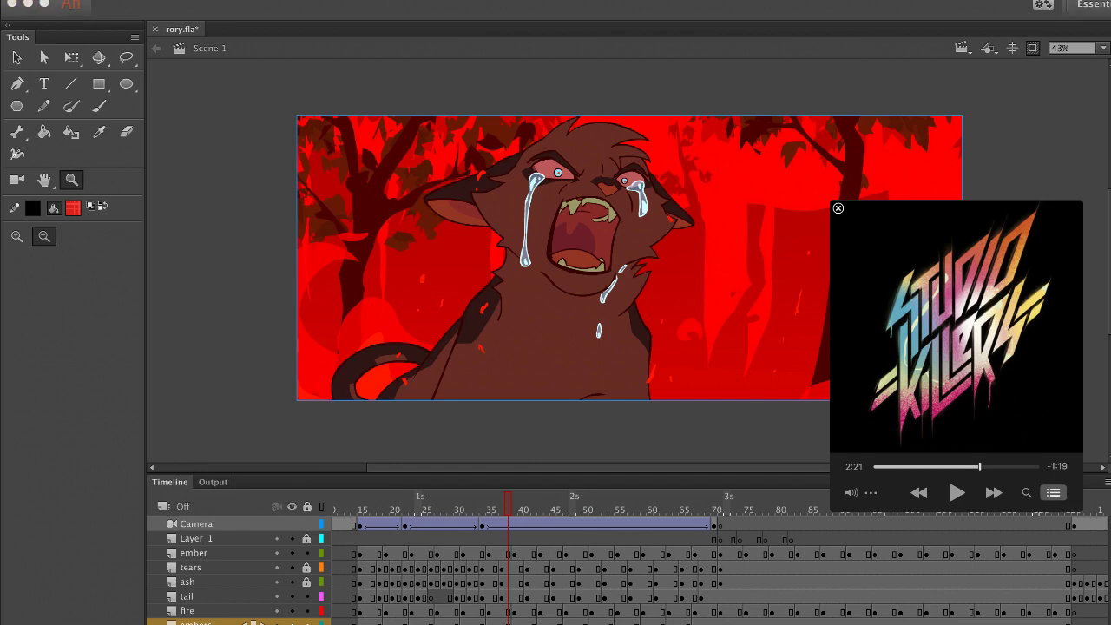
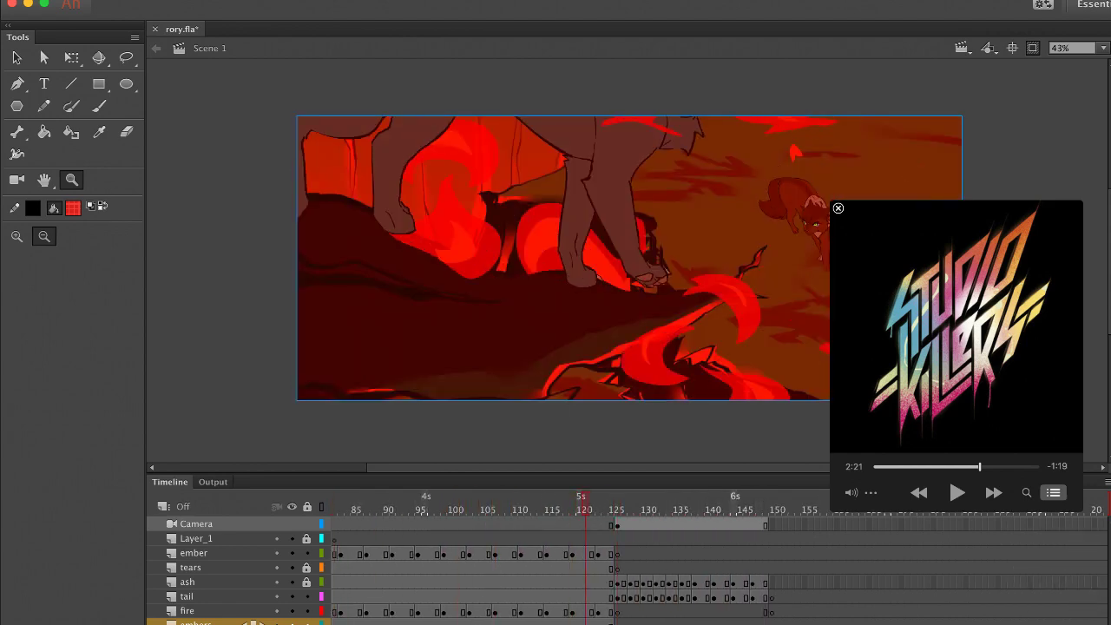
# Return to the first frame and play the scene through to the brown cat's shot on the blank background
pyautogui.press('super+Tab')
pyautogui.press('super+Tab')
pyautogui.hotkey('shift', ',')
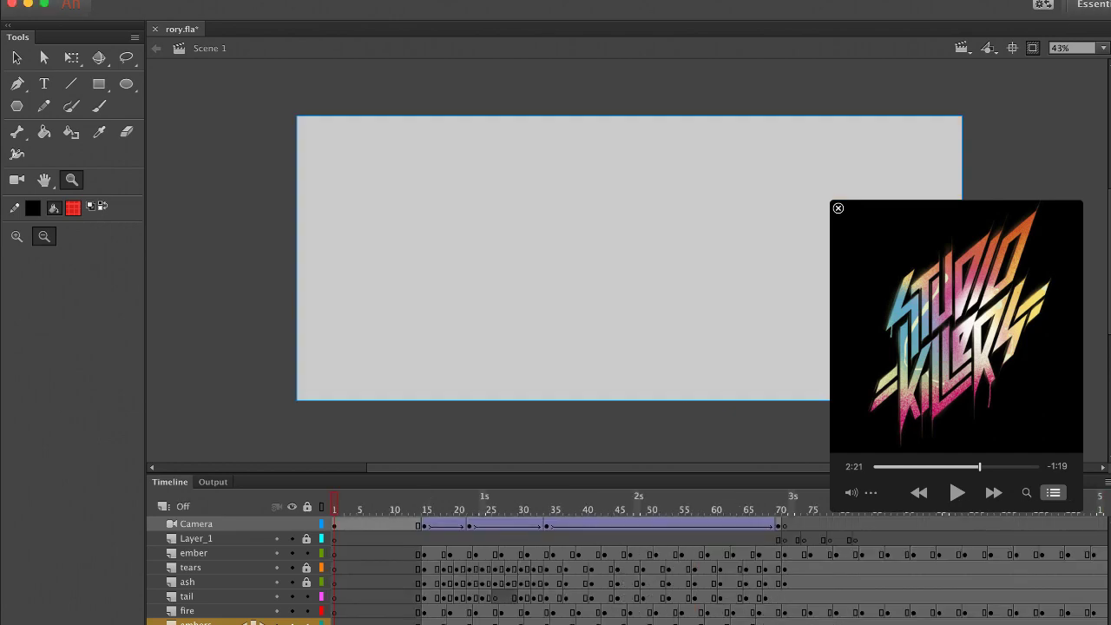
pyautogui.press('Return')
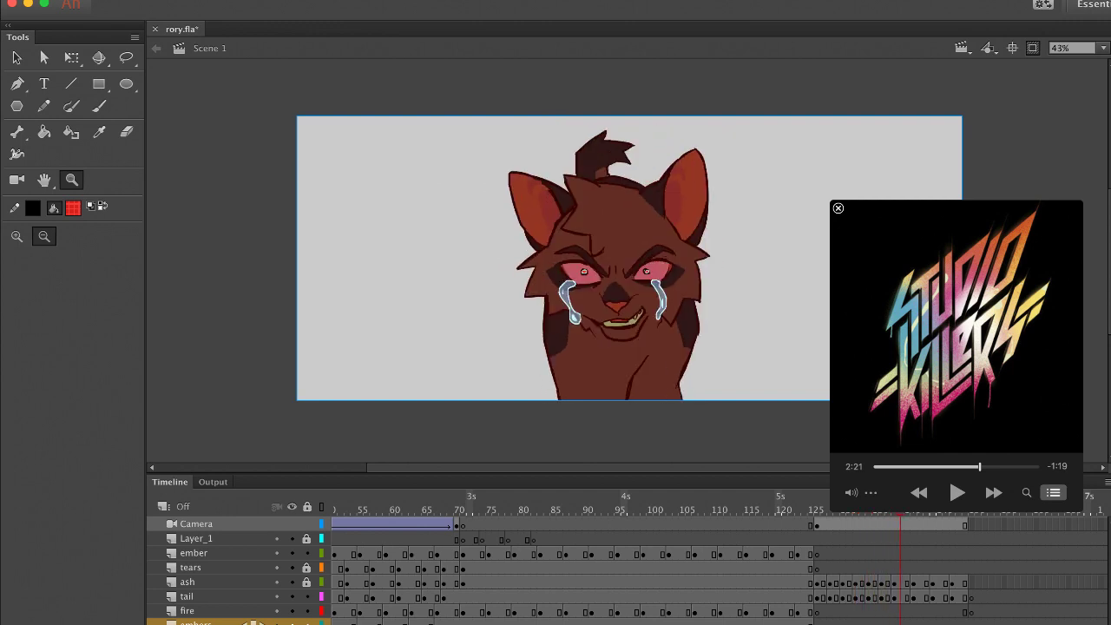
# Examine the brown cat's tearful face up close on the ash layer's frames around 135 to 140 and replay them
pyautogui.click(881, 583)
pyautogui.click(901, 582)
pyautogui.click(17, 58)
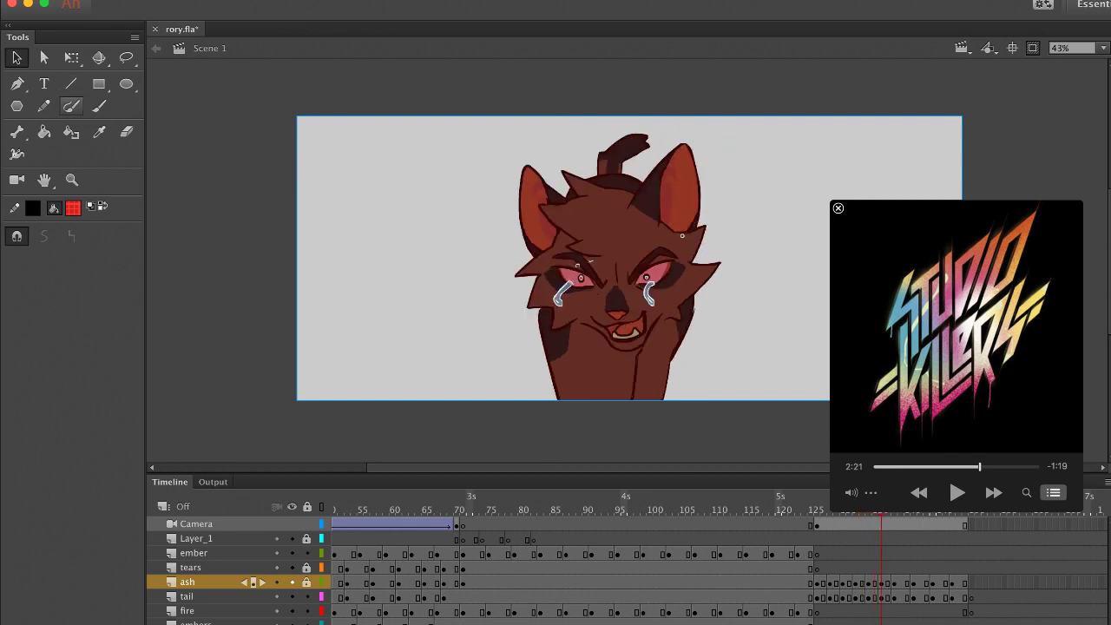
pyautogui.click(72, 180)
pyautogui.moveTo(433, 85); pyautogui.dragTo(792, 358)
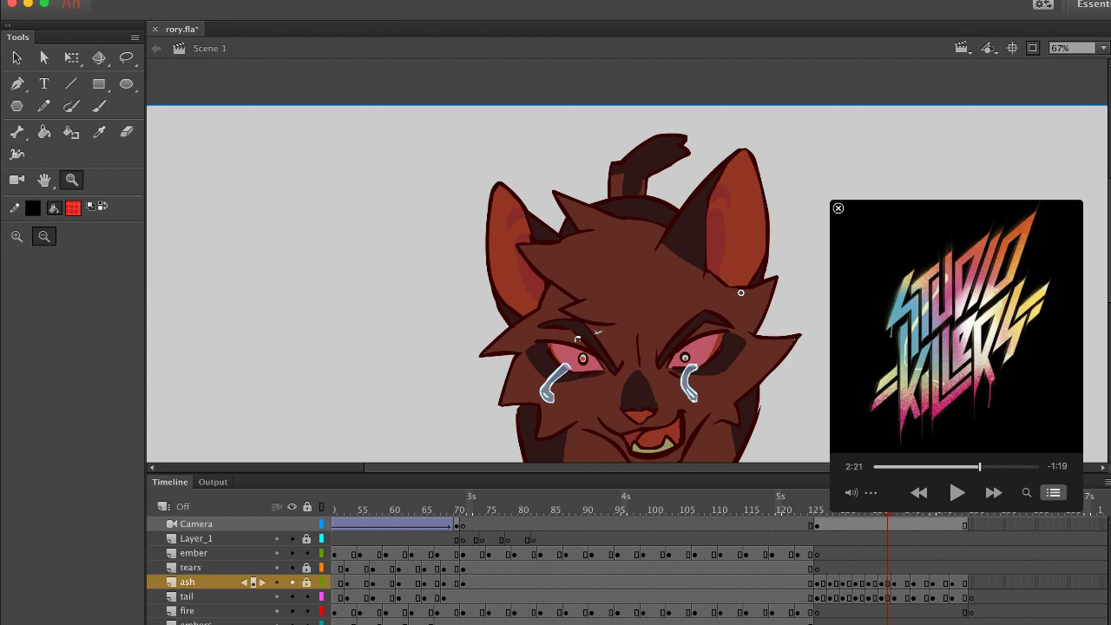
pyautogui.click(127, 57)
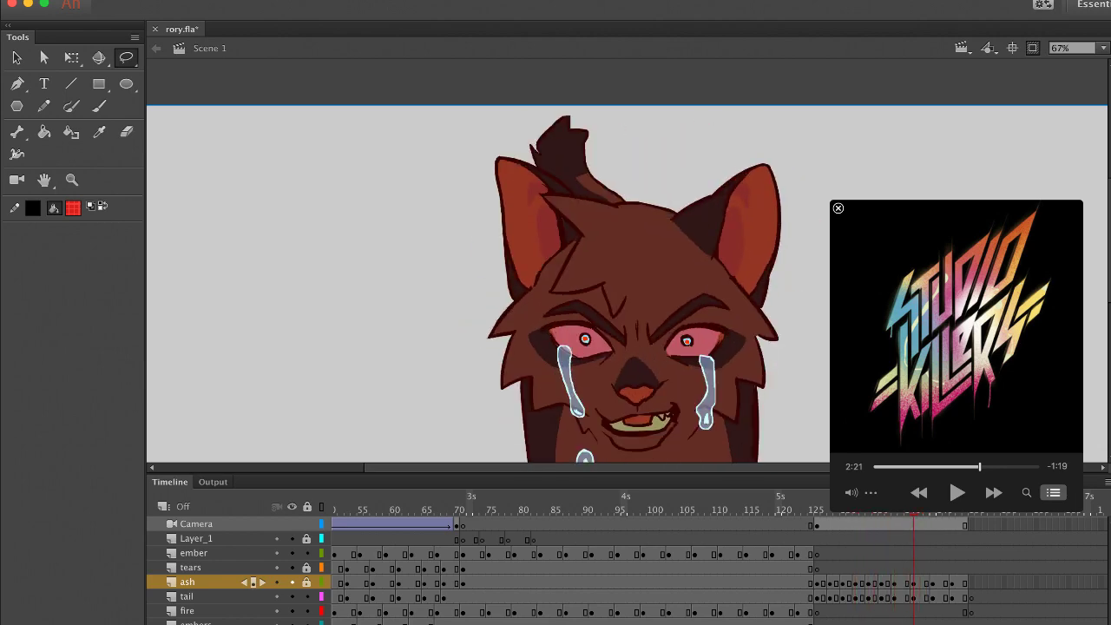
pyautogui.press('Return')
# Reframe the view on the whole stage and play the brown cat's shot from about frame 124
pyautogui.press('z')
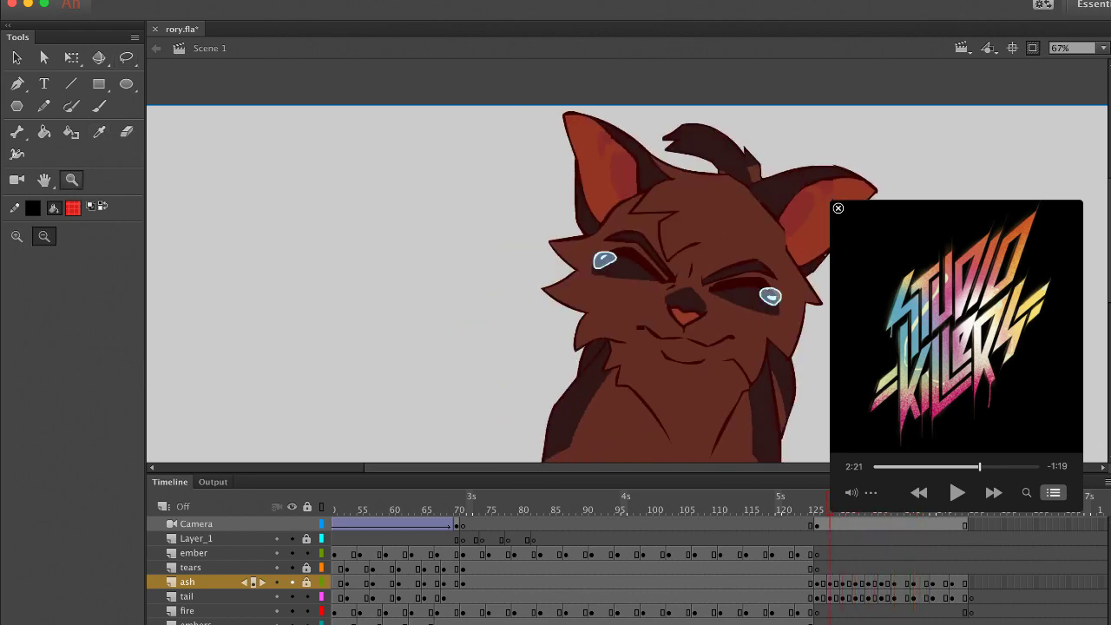
pyautogui.click(634, 339)
pyautogui.click(604, 335)
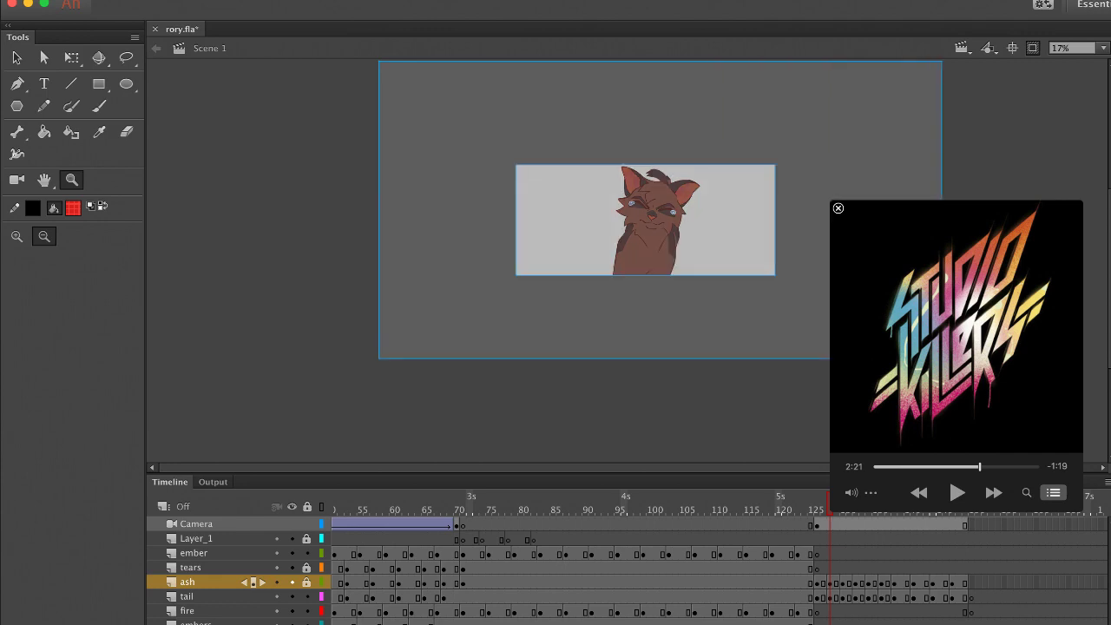
pyautogui.moveTo(378, 61); pyautogui.dragTo(943, 358)
pyautogui.click(811, 509)
pyautogui.moveTo(386, 172); pyautogui.dragTo(848, 412)
pyautogui.press('Return')
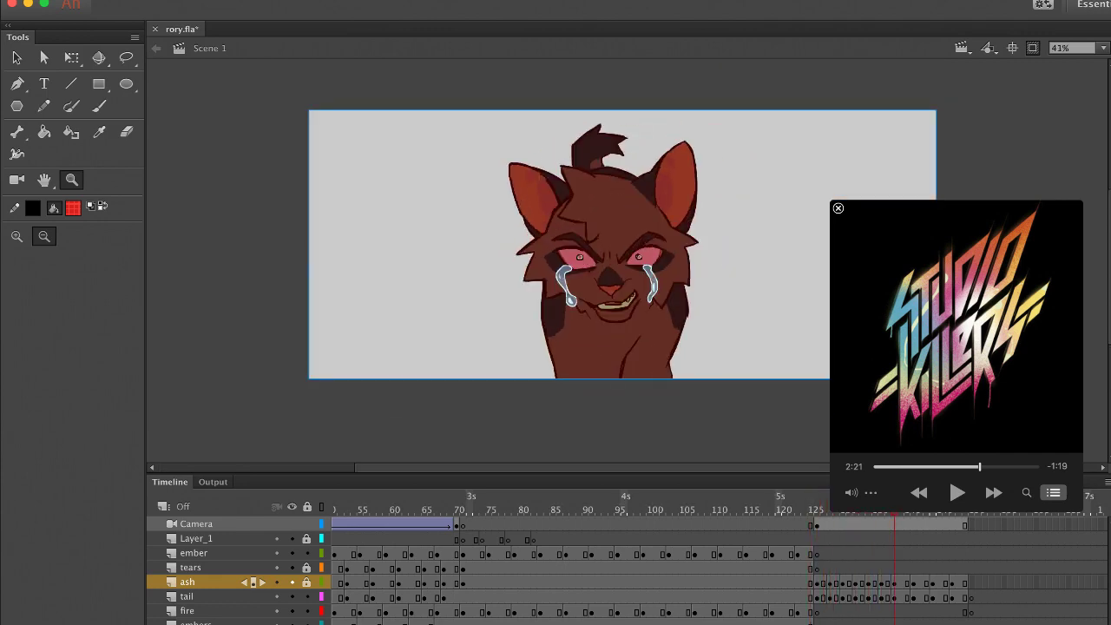
# Jump back to about frame 73, view the whole burning landscape and play the scene from its first frame
pyautogui.moveTo(765, 509); pyautogui.dragTo(475, 509)
pyautogui.click(567, 363)
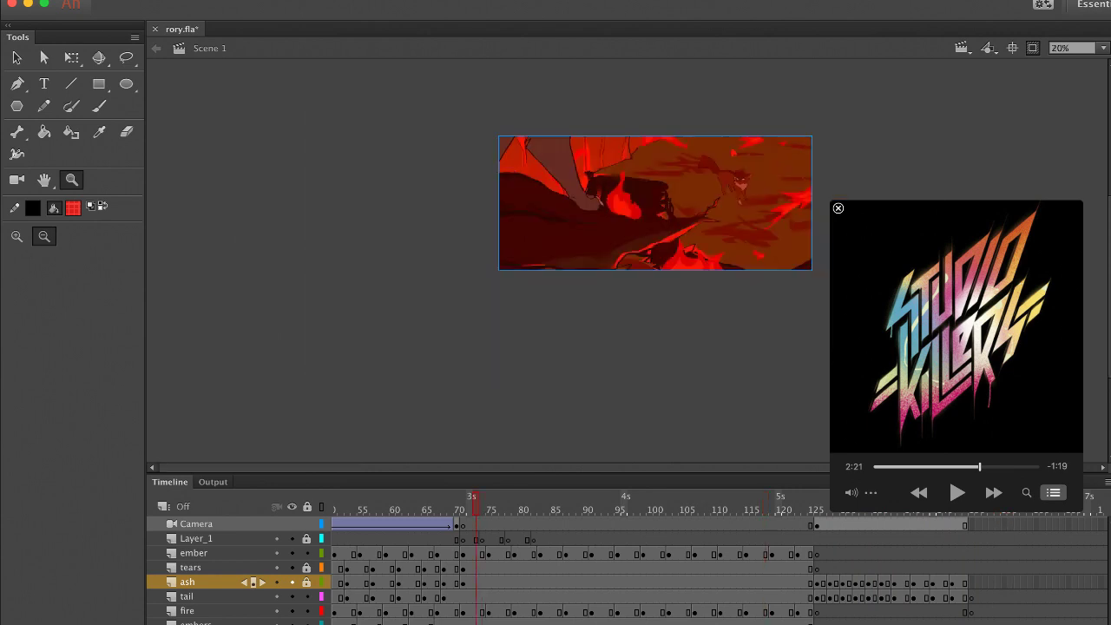
pyautogui.click(636, 305)
pyautogui.moveTo(493, 98); pyautogui.dragTo(796, 265)
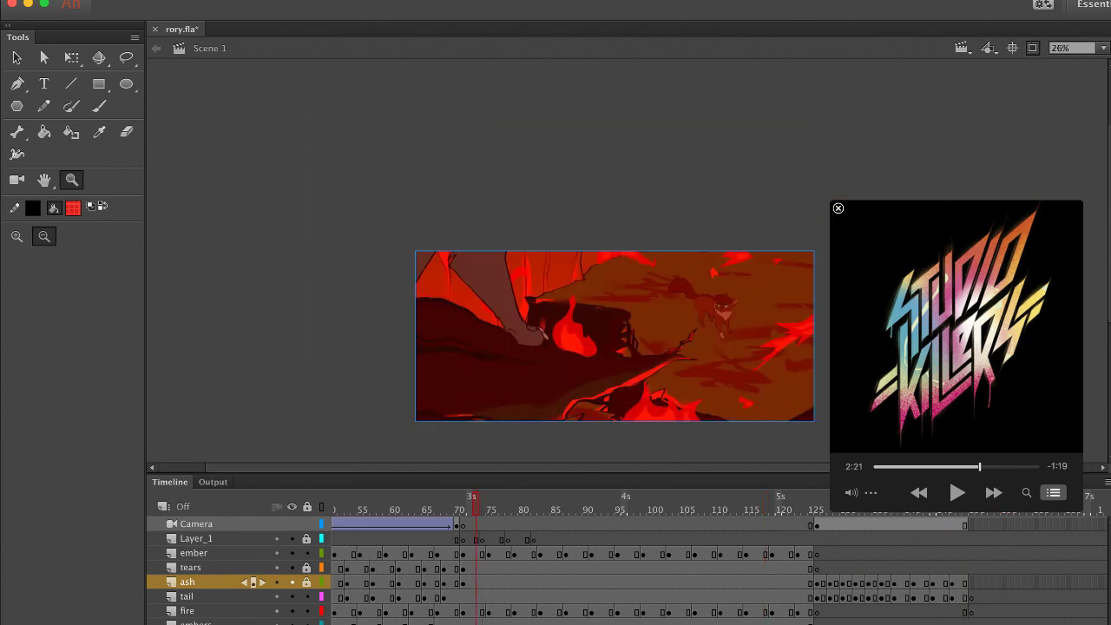
pyautogui.press('Home')
pyautogui.press('Return')
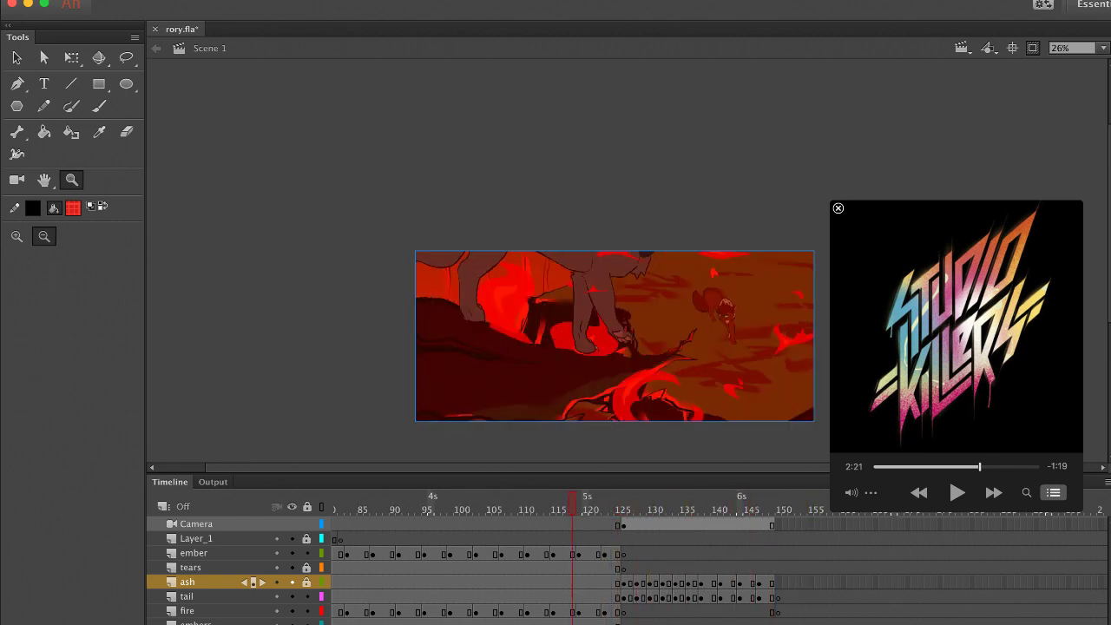
# Replay the scene from the first frame, examine the rough sketch at frame 160 up close and resume the music
pyautogui.hotkey('shift', ',')
pyautogui.press('Return')
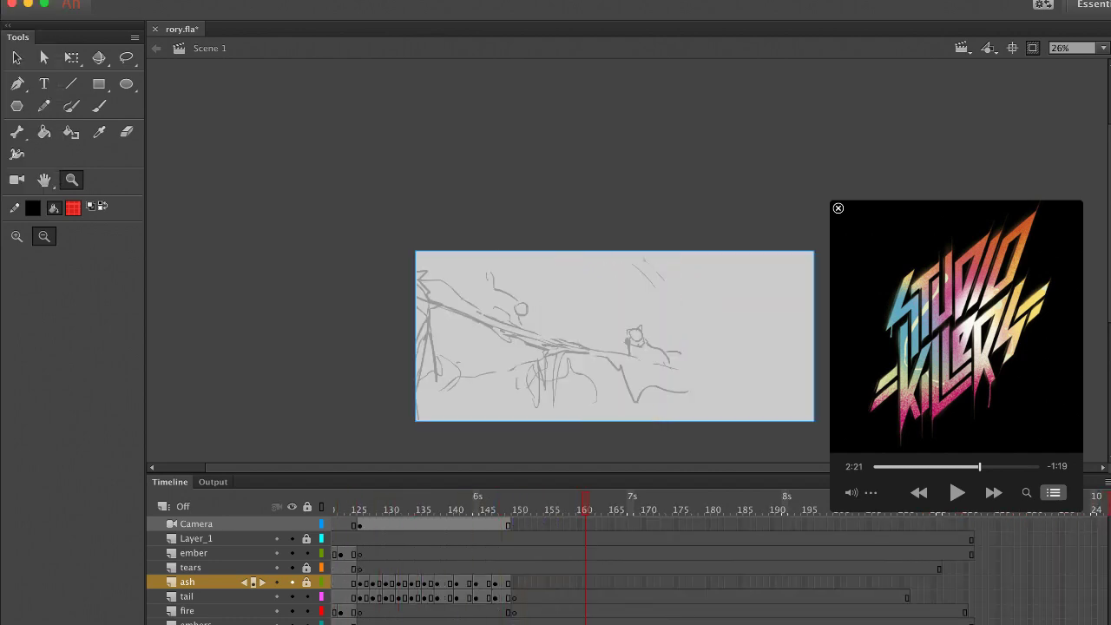
pyautogui.moveTo(383, 237); pyautogui.dragTo(837, 439)
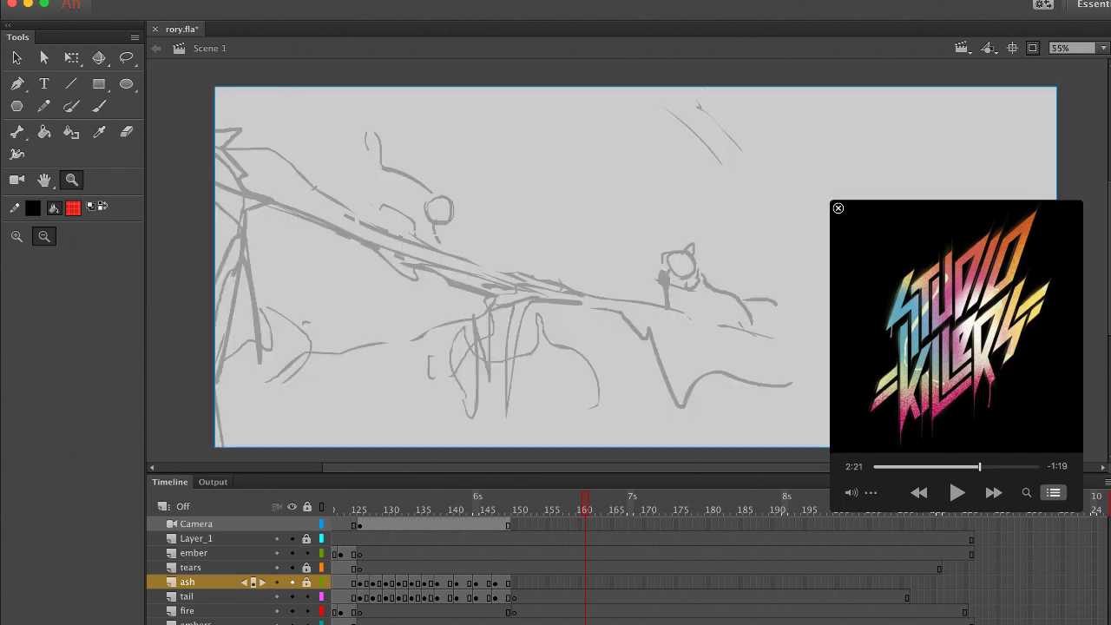
pyautogui.click(958, 492)
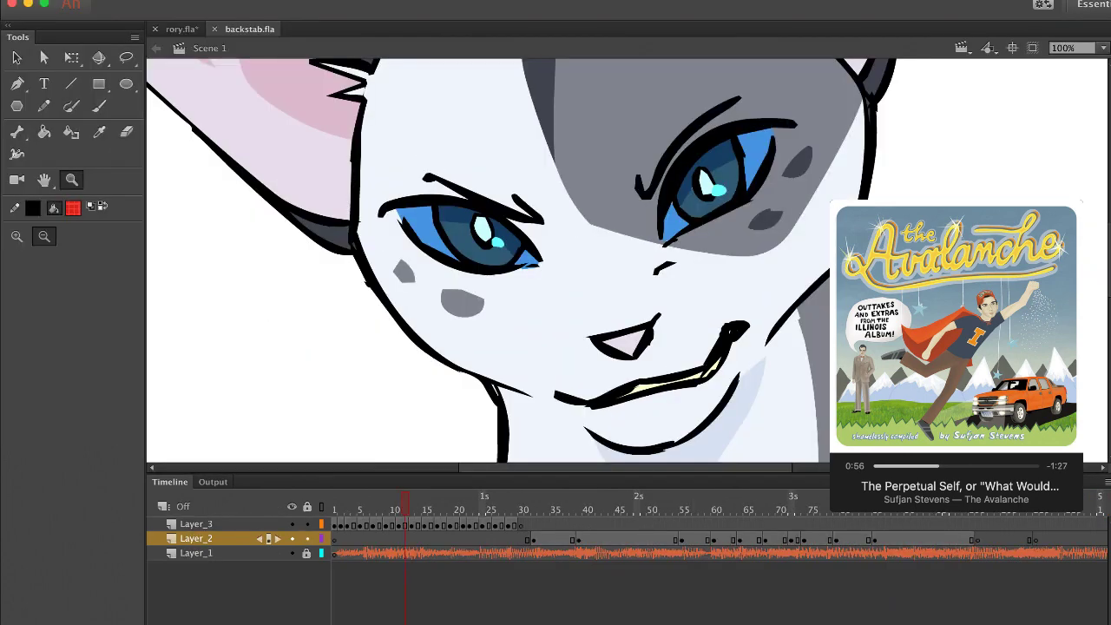
# In backstab.fla, bring the whole stage into view, hide the audio layer Layer_1 and play from the first frame
pyautogui.press('super+minus')
pyautogui.press('super+minus')
pyautogui.moveTo(390, 91); pyautogui.dragTo(885, 477)
pyautogui.click(334, 505)
pyautogui.click(292, 553)
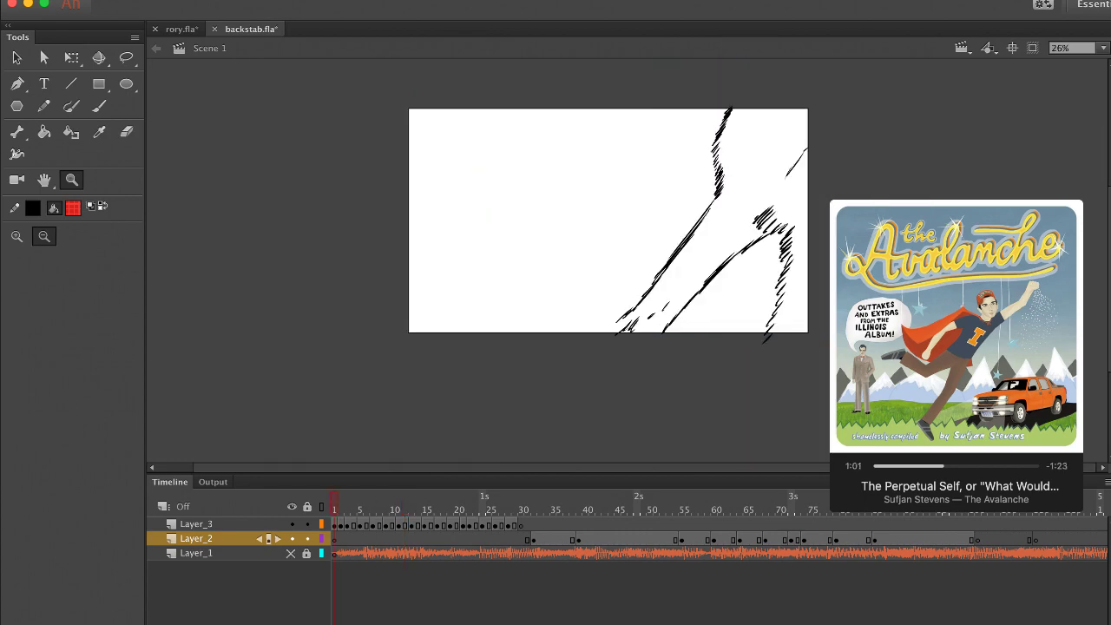
pyautogui.press('Return')
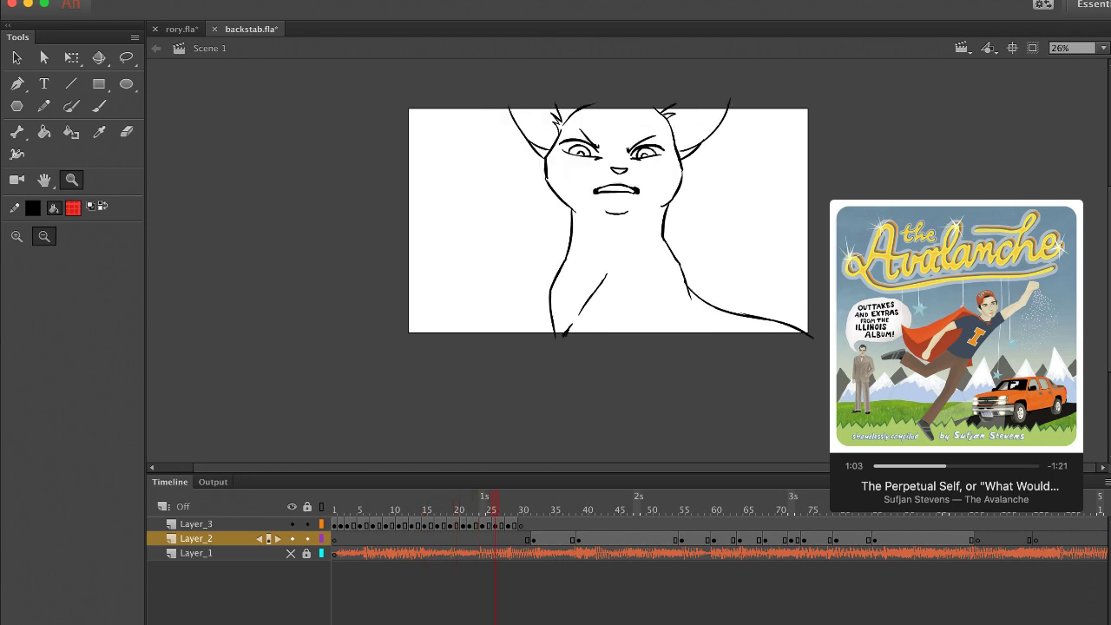
# Delete the audio layer Layer_1 and clip the content outside the stage for replaying the rough cat animation
pyautogui.click(341, 506)
pyautogui.click(196, 553)
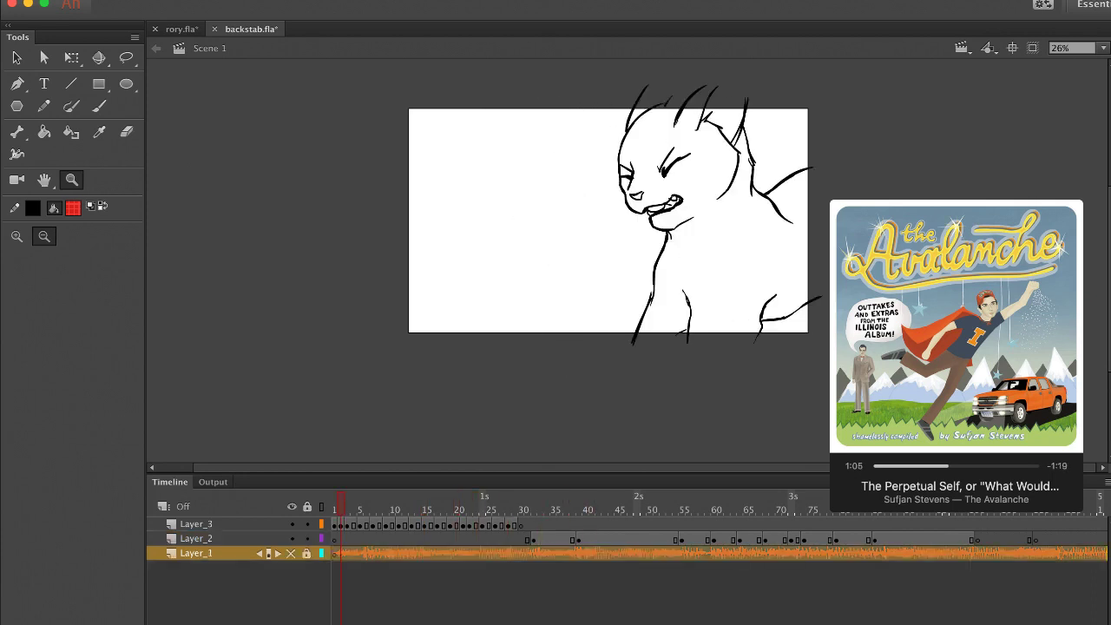
pyautogui.press('Delete')
pyautogui.click(1033, 48)
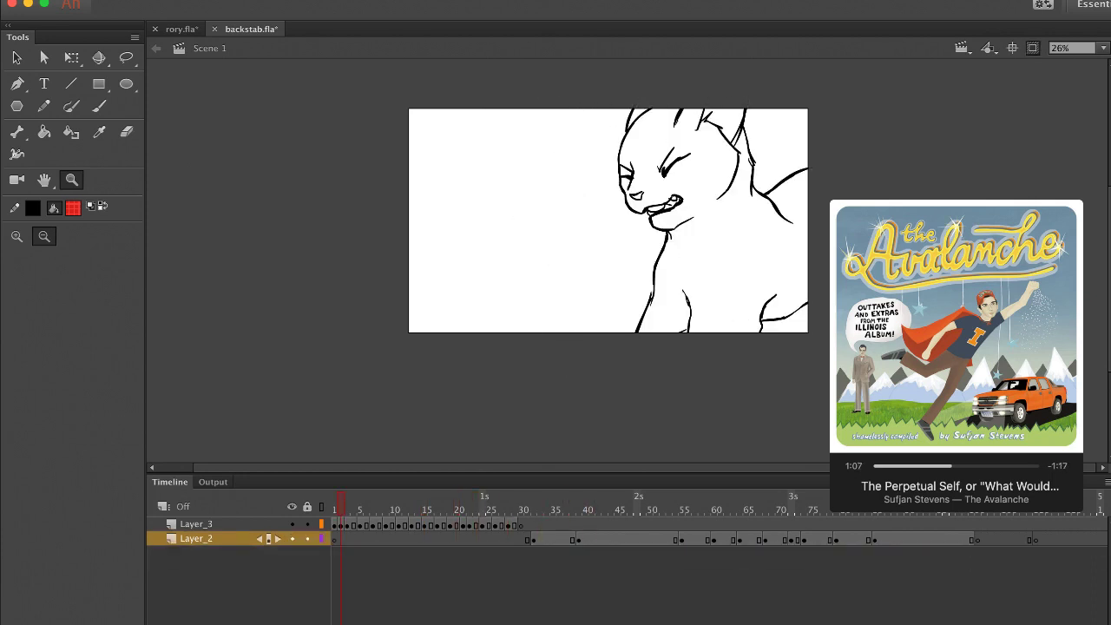
pyautogui.press('Return')
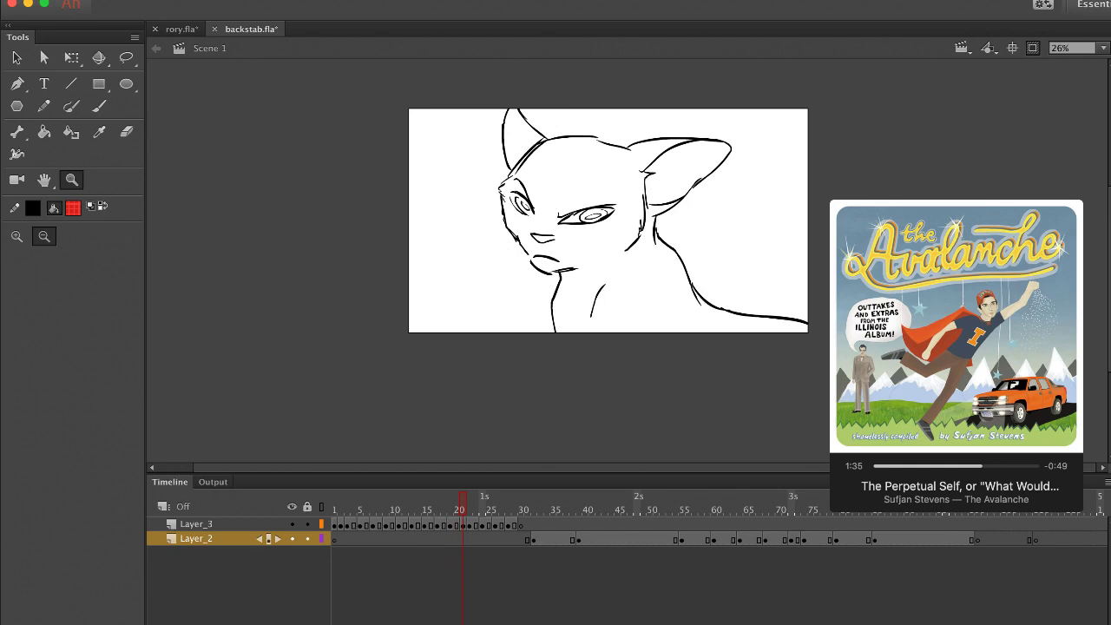
# Step frame by frame through the cat's head turn up to frame 32 and examine each drawing
pyautogui.press(',')
pyautogui.press(',')
pyautogui.press(',')
pyautogui.press('.')
pyautogui.press('.')
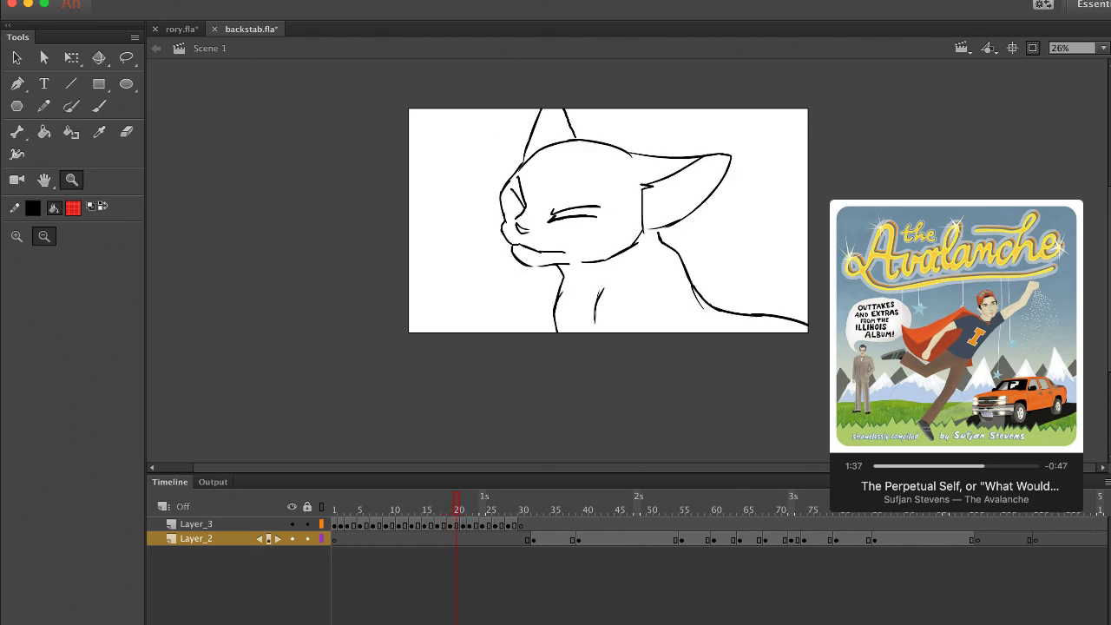
pyautogui.press('.')
pyautogui.press('.')
pyautogui.press('.')
pyautogui.press('.')
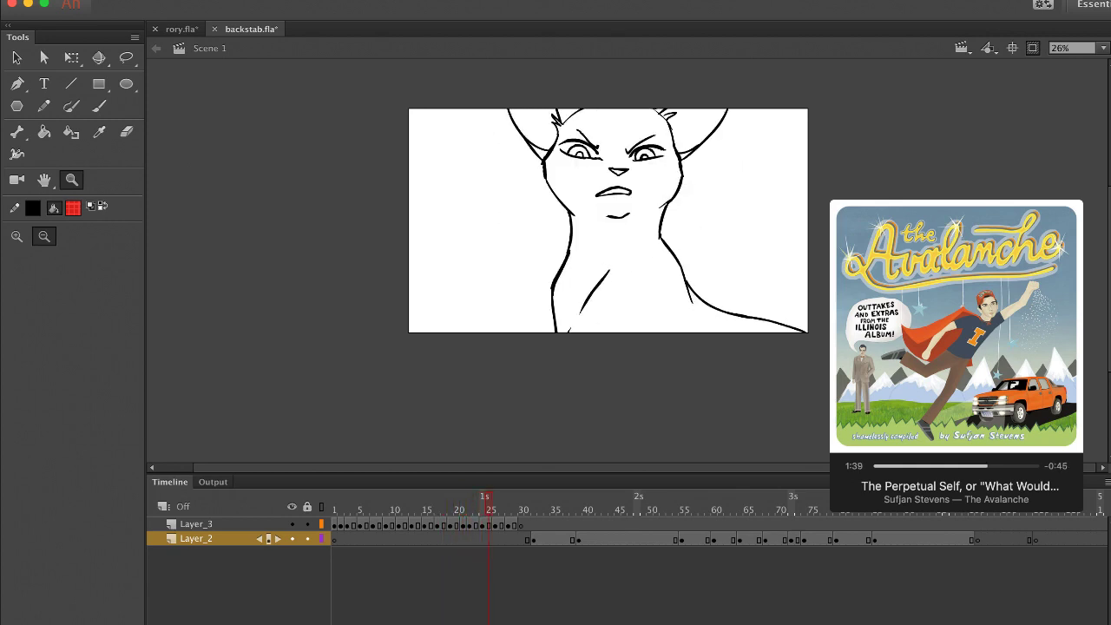
pyautogui.press('.')
pyautogui.press('.')
pyautogui.press('.')
pyautogui.press('.')
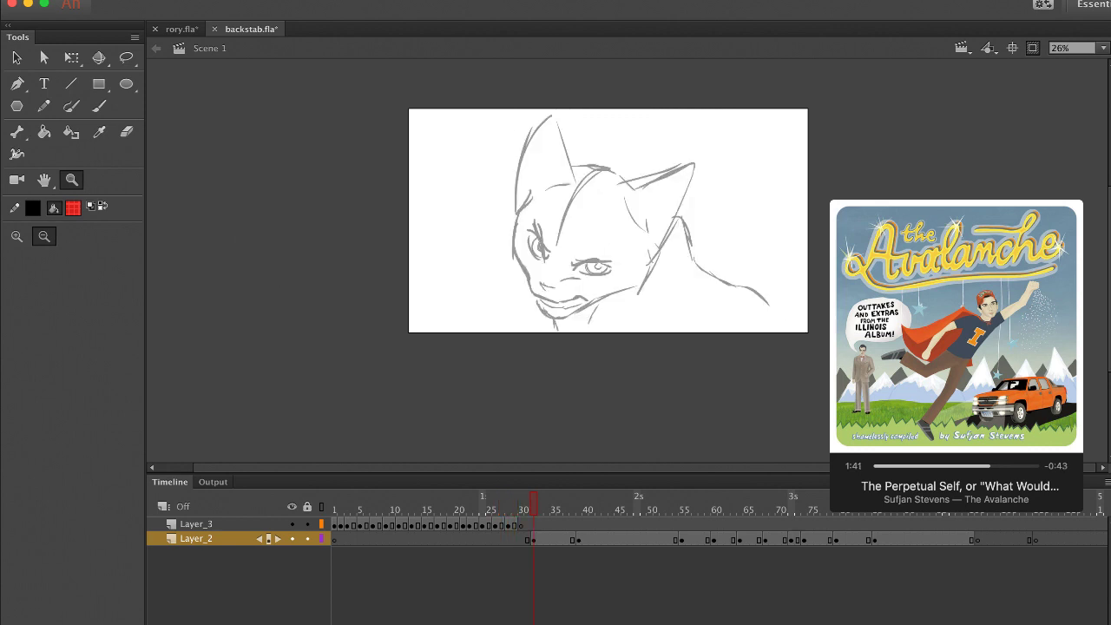
# Play the scene from the first frame and watch it again with the stage shown smaller
pyautogui.hotkey('shift', ',')
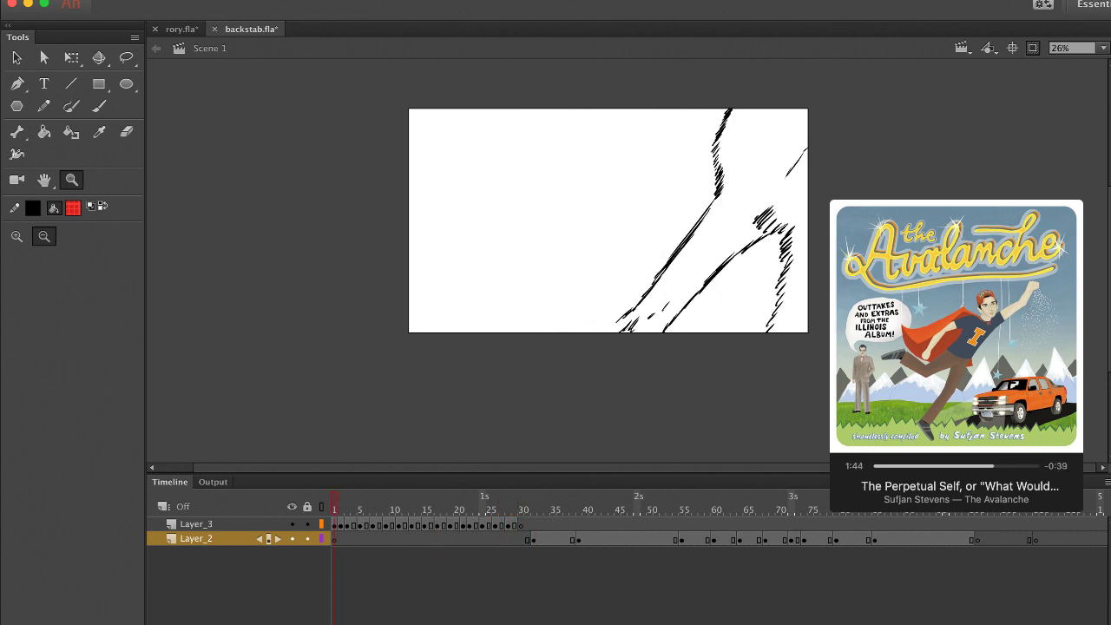
pyautogui.press('Return')
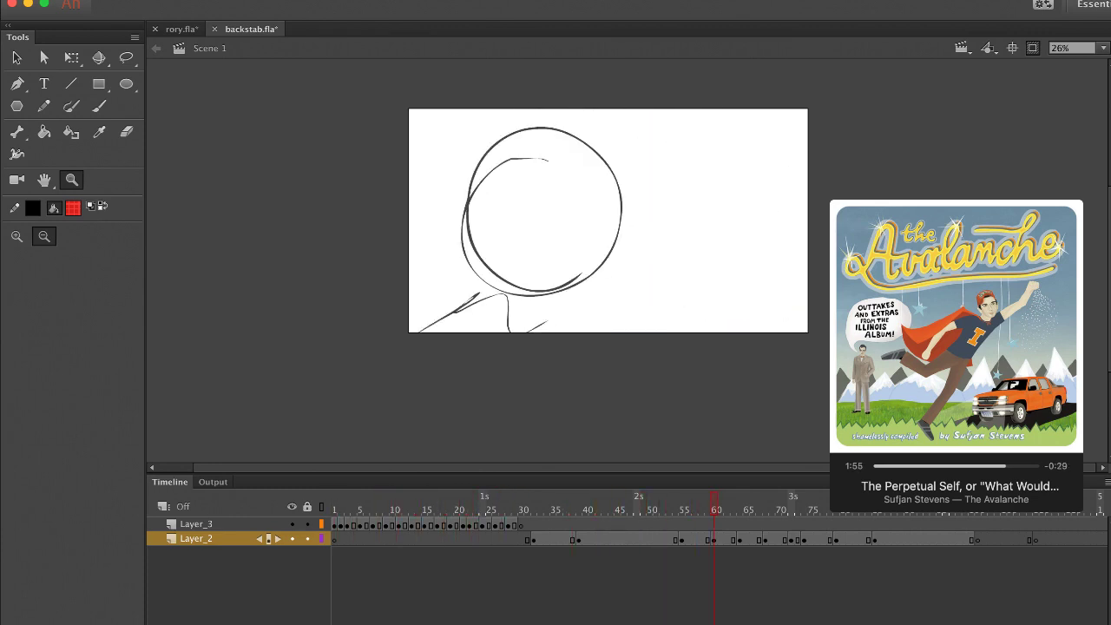
pyautogui.click(627, 252)
pyautogui.press('super+equal')
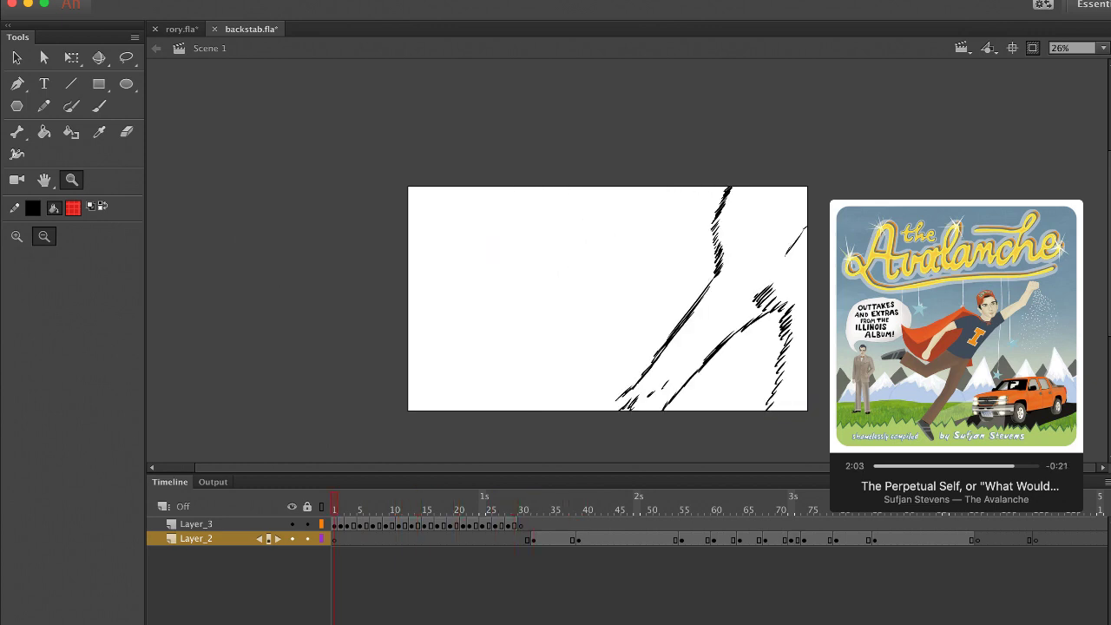
pyautogui.click(592, 301)
pyautogui.click(610, 280)
pyautogui.moveTo(456, 147); pyautogui.dragTo(774, 359)
pyautogui.hotkey('ctrl', '=')
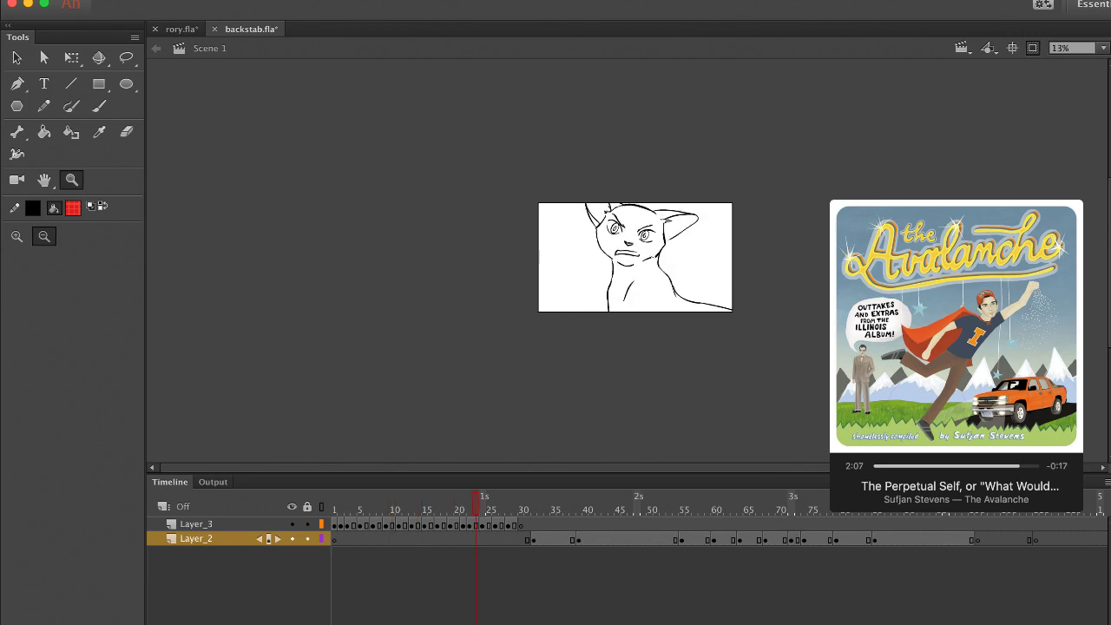
pyautogui.moveTo(749, 350); pyautogui.dragTo(852, 412)
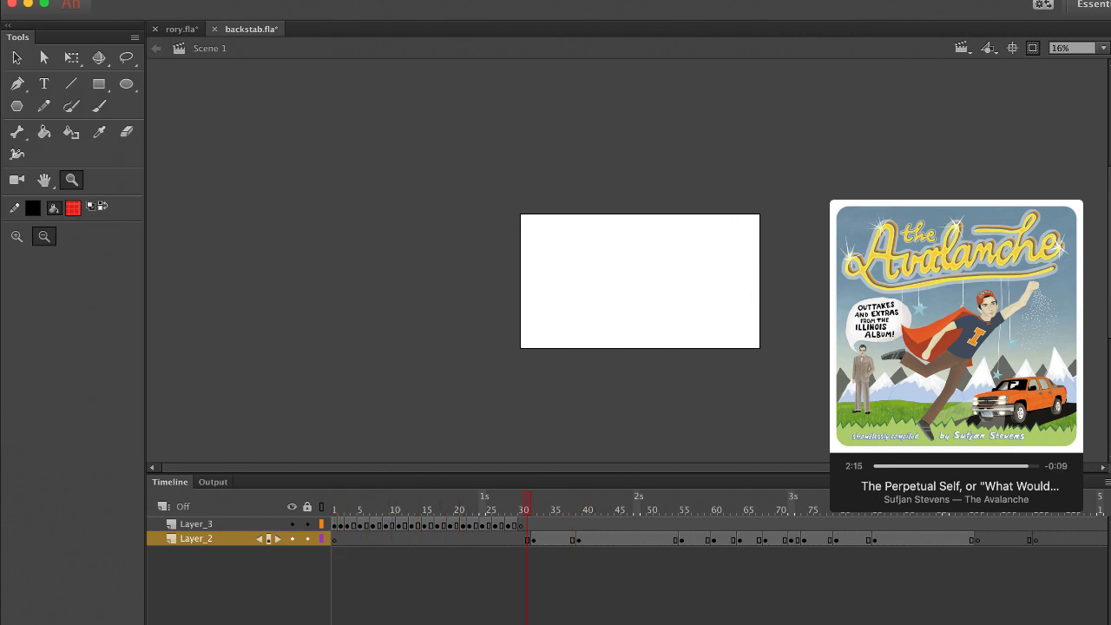
# Loop playback over frames 1 to about 38 and watch the cat animation at a larger view
pyautogui.press('Return')
pyautogui.moveTo(480, 504); pyautogui.dragTo(333, 504)
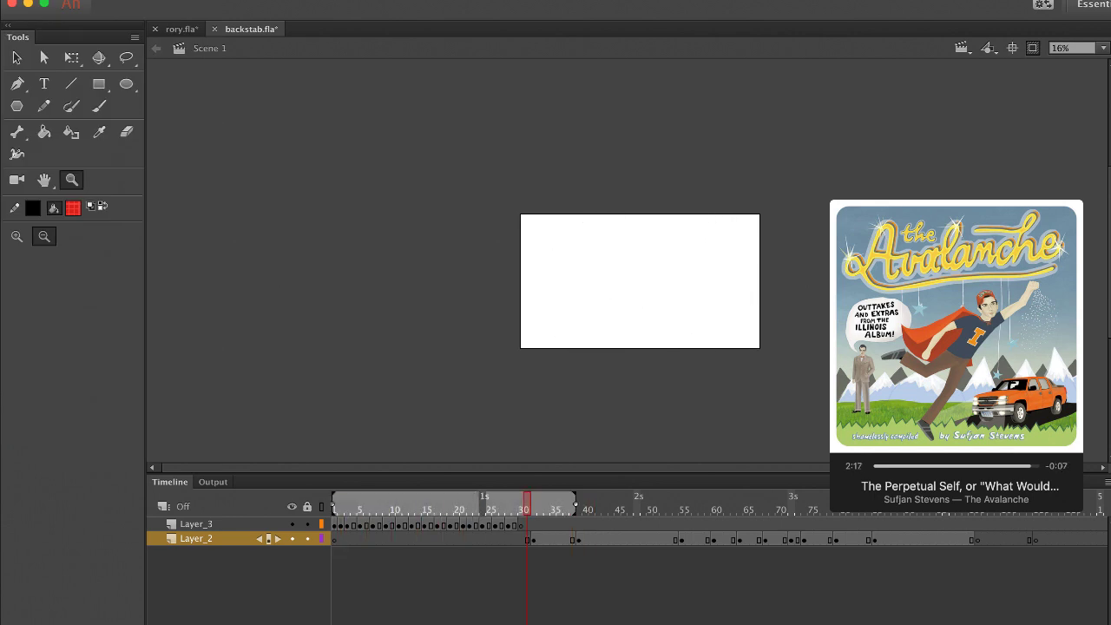
pyautogui.moveTo(447, 157); pyautogui.dragTo(809, 365)
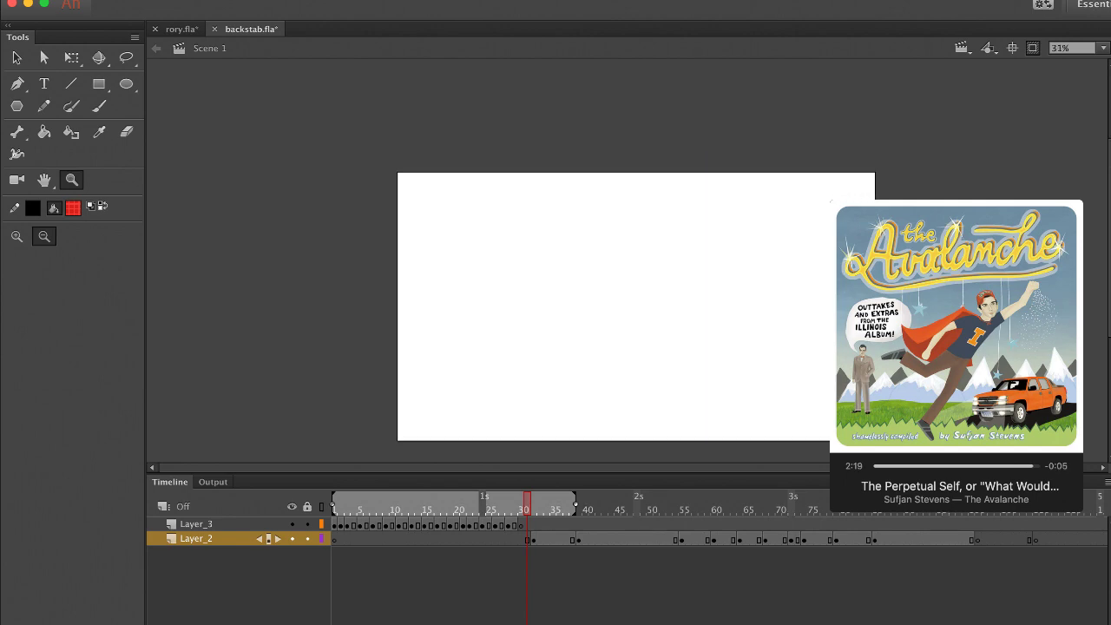
pyautogui.press('Return')
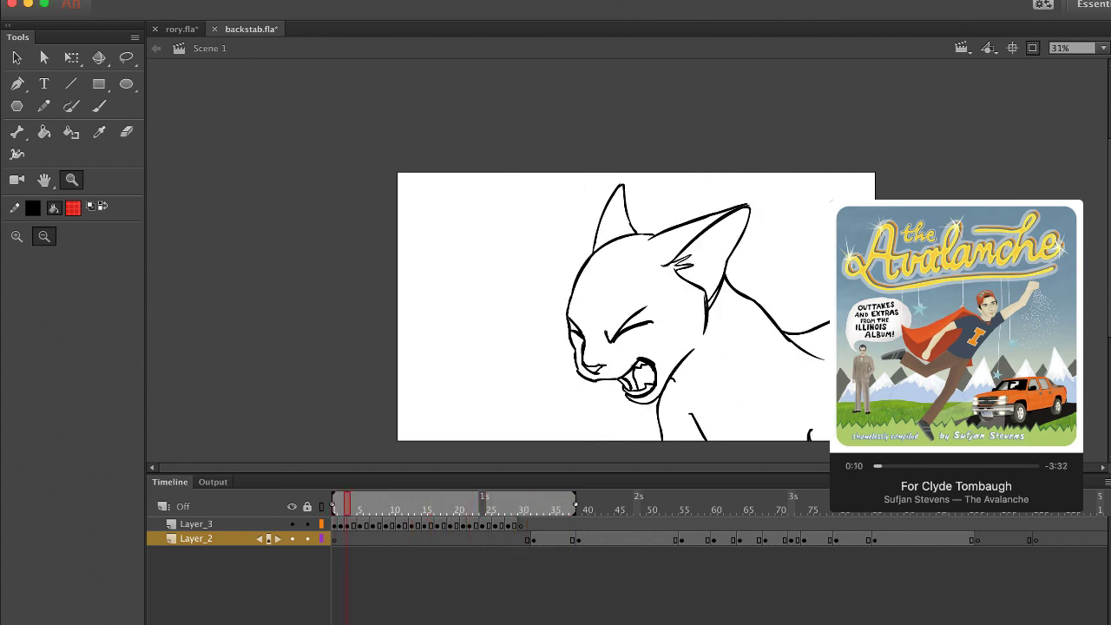
# Add the soundtrack on a new layer, Layer_4, directly above Layer_2
pyautogui.click(196, 540)
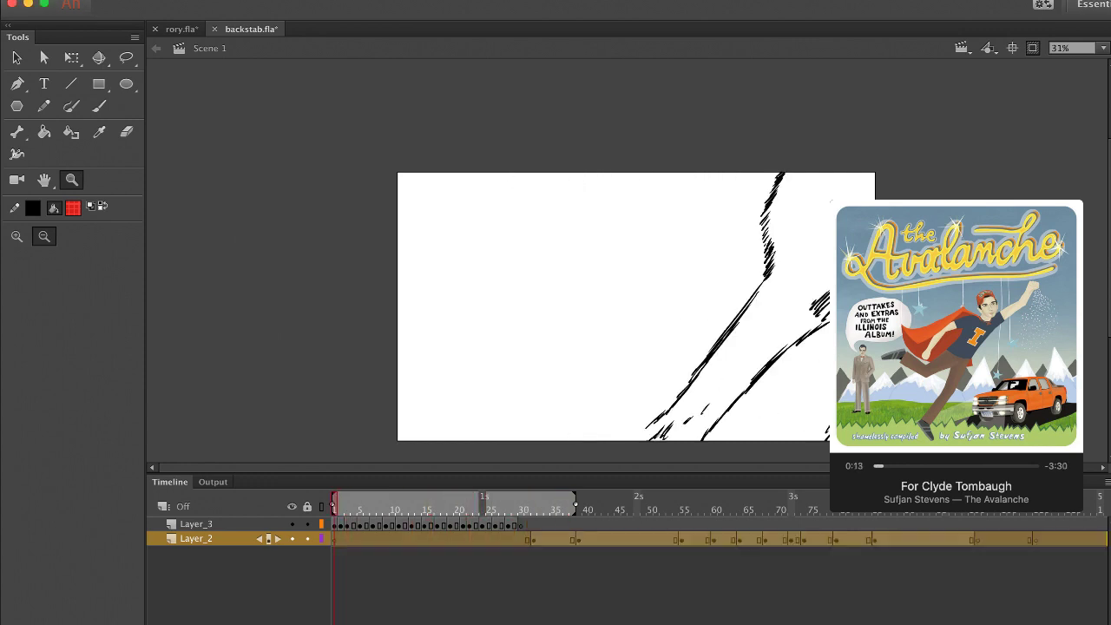
pyautogui.click(157, 624)
pyautogui.hotkey('alt', 'shift', 'l')
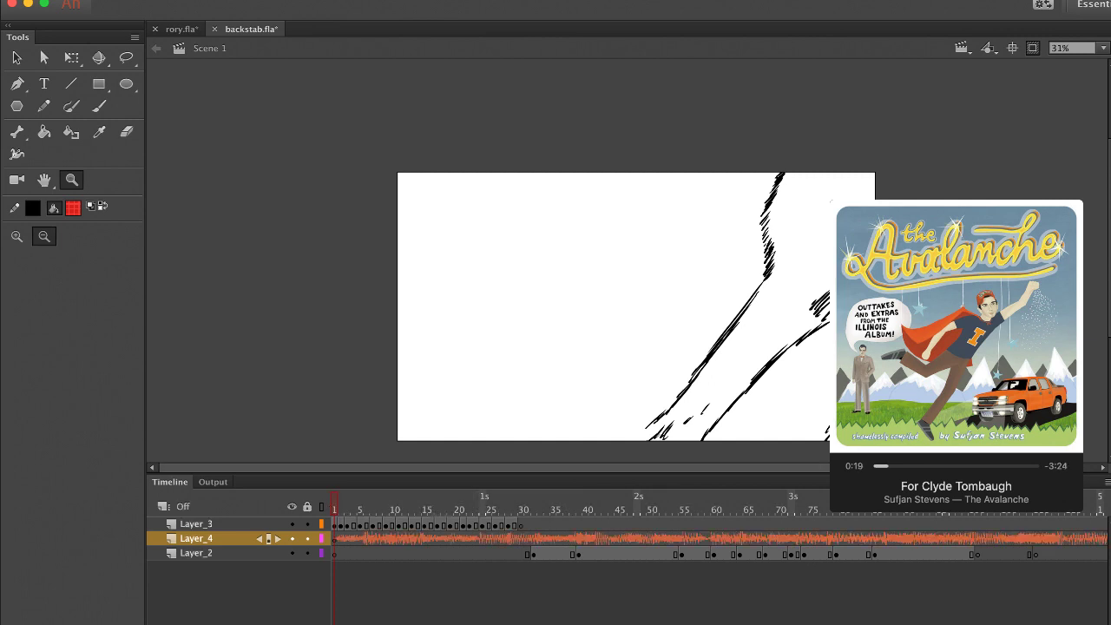
# Pause the music and close the mini player covering the stage
pyautogui.click(347, 509)
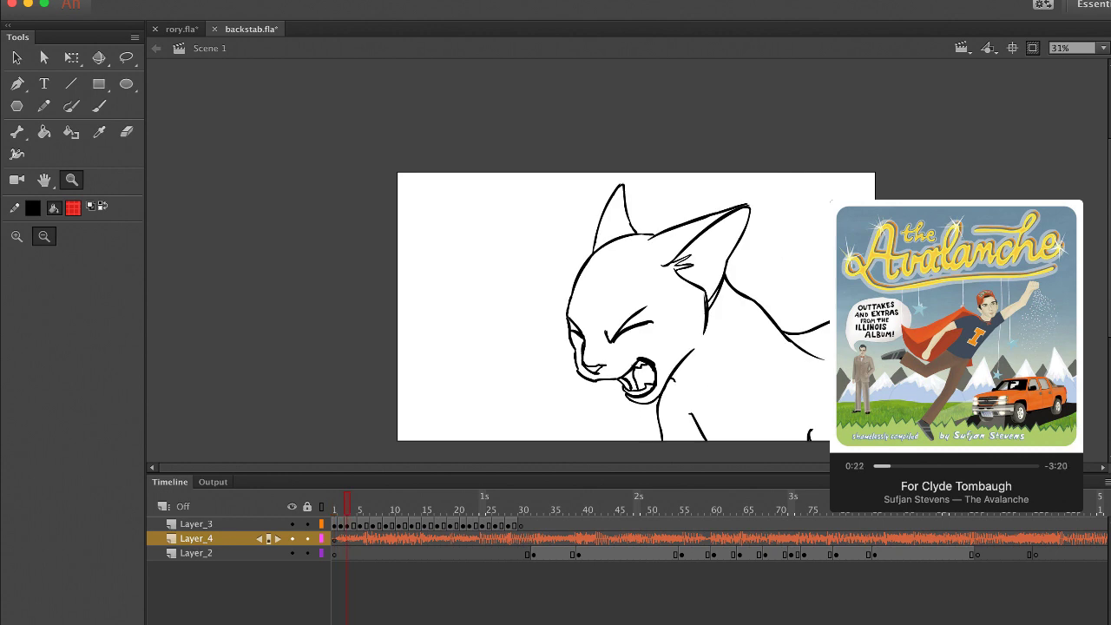
pyautogui.click(956, 491)
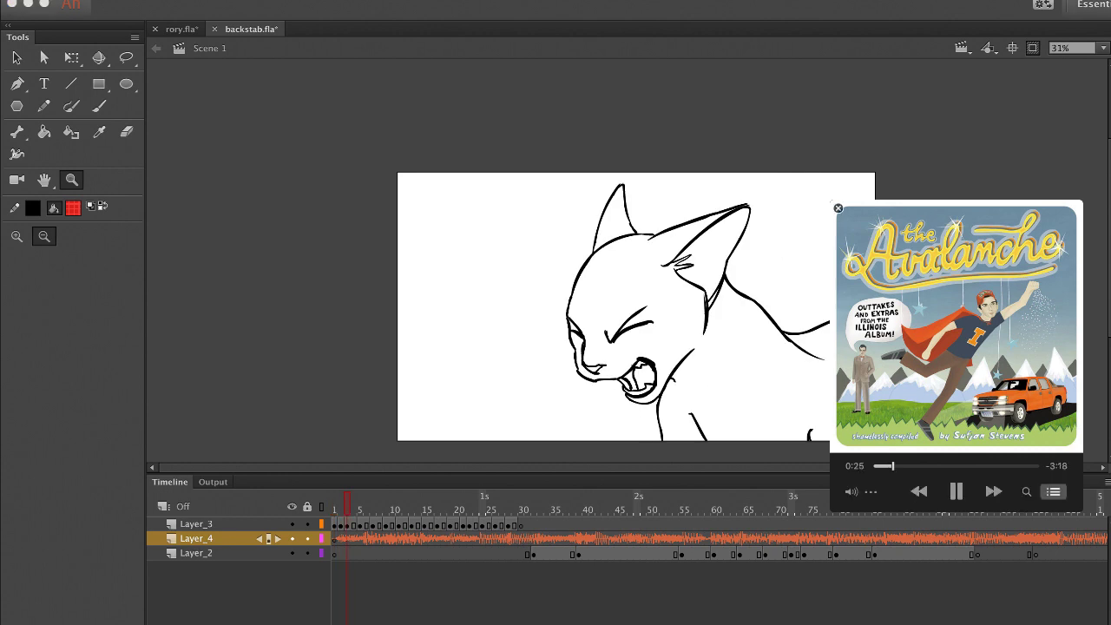
pyautogui.click(956, 492)
pyautogui.click(838, 208)
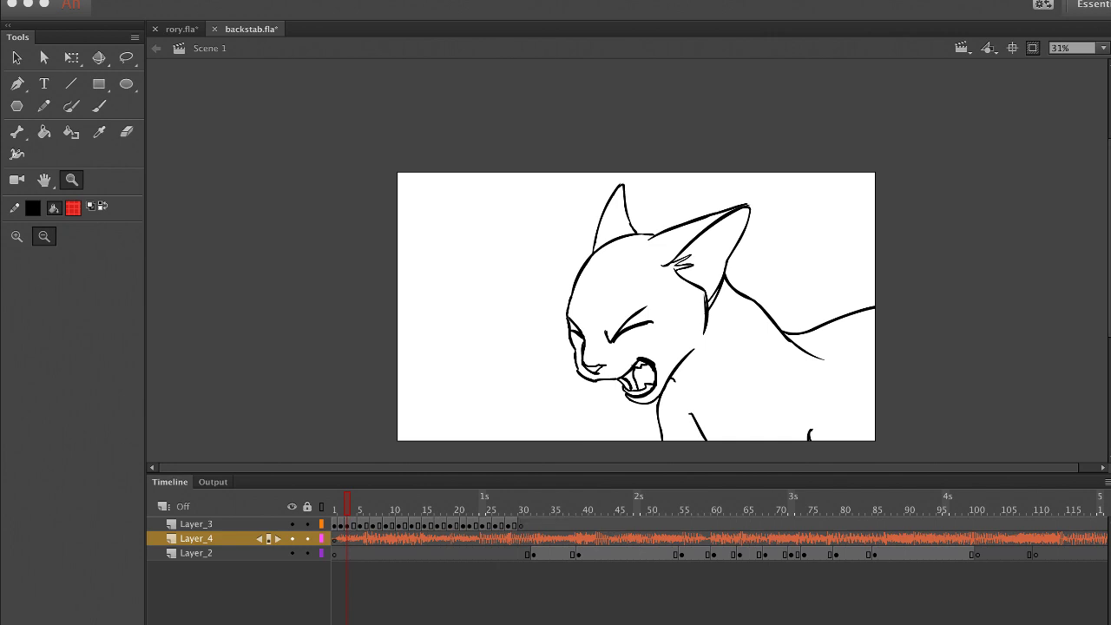
# Play the scene with its soundtrack from the first frame and replay it to check the timing
pyautogui.press(',')
pyautogui.press(',')
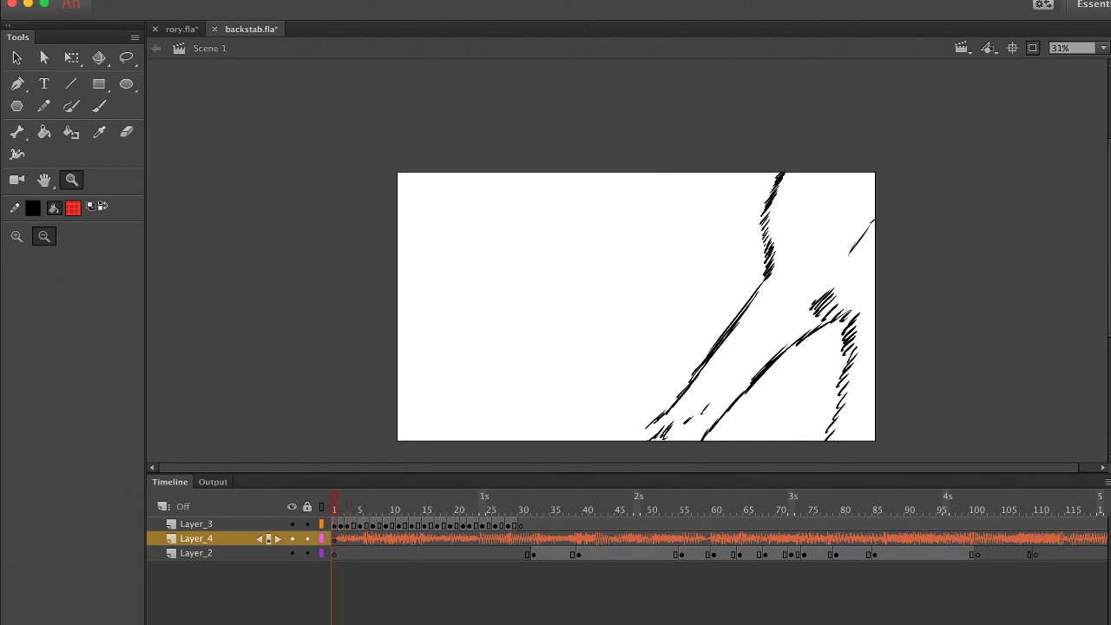
pyautogui.press('Return')
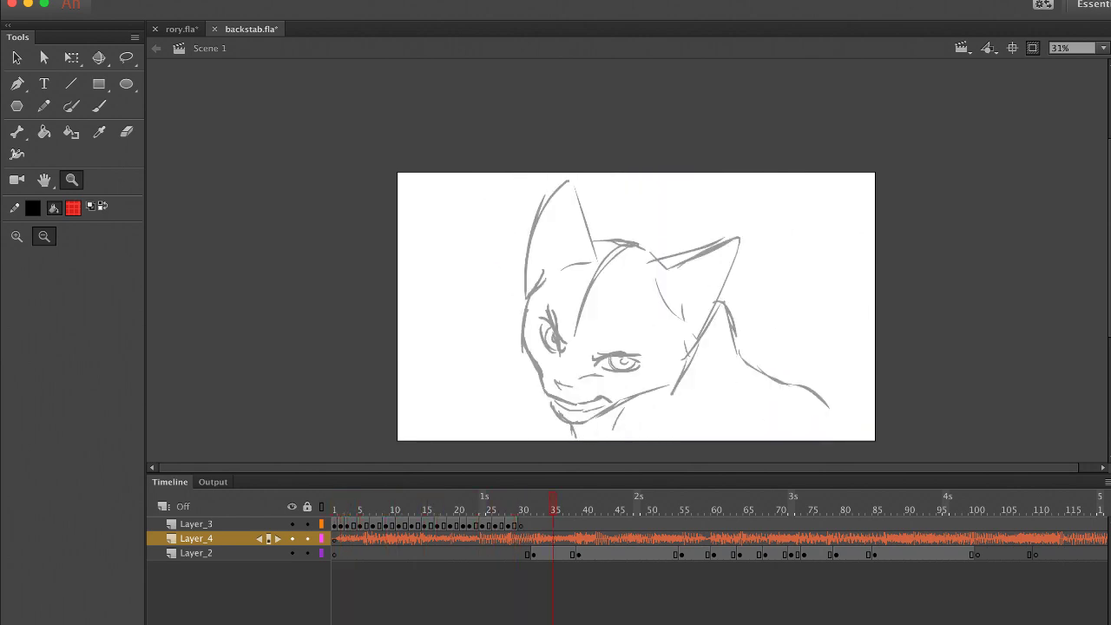
pyautogui.hotkey('shift', ',')
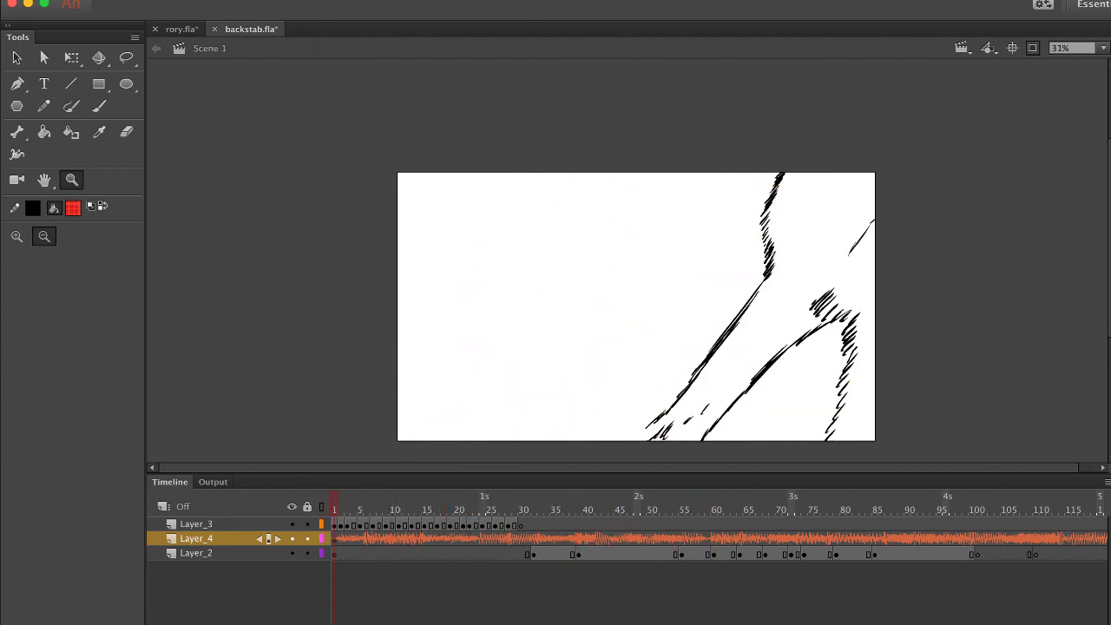
pyautogui.press('super+Tab')
pyautogui.press('super+Tab')
pyautogui.press('Return')
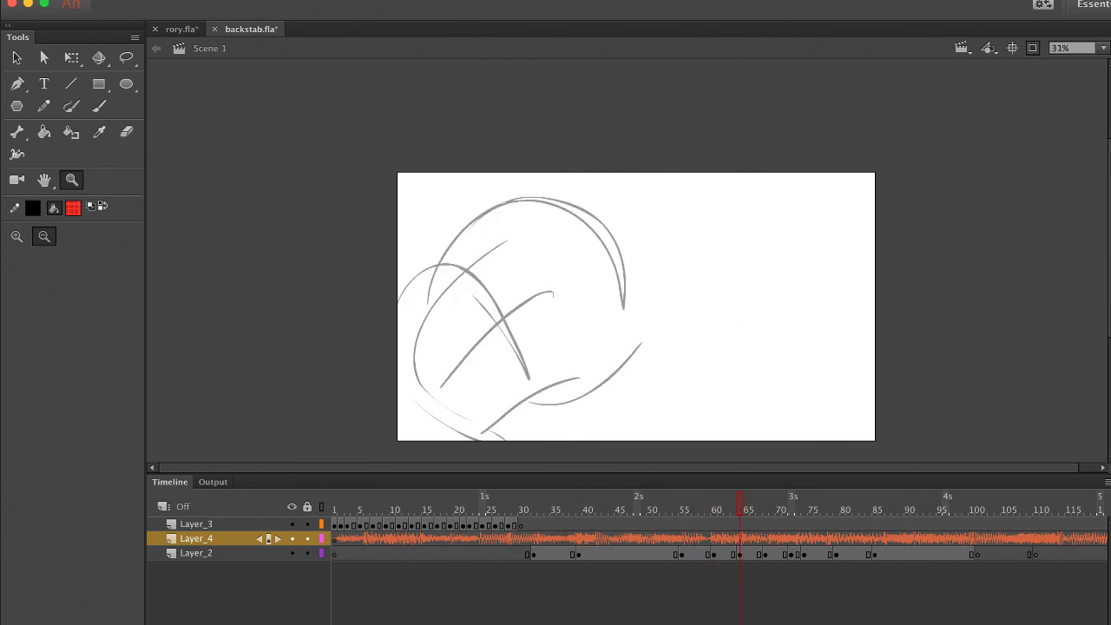
pyautogui.click(334, 510)
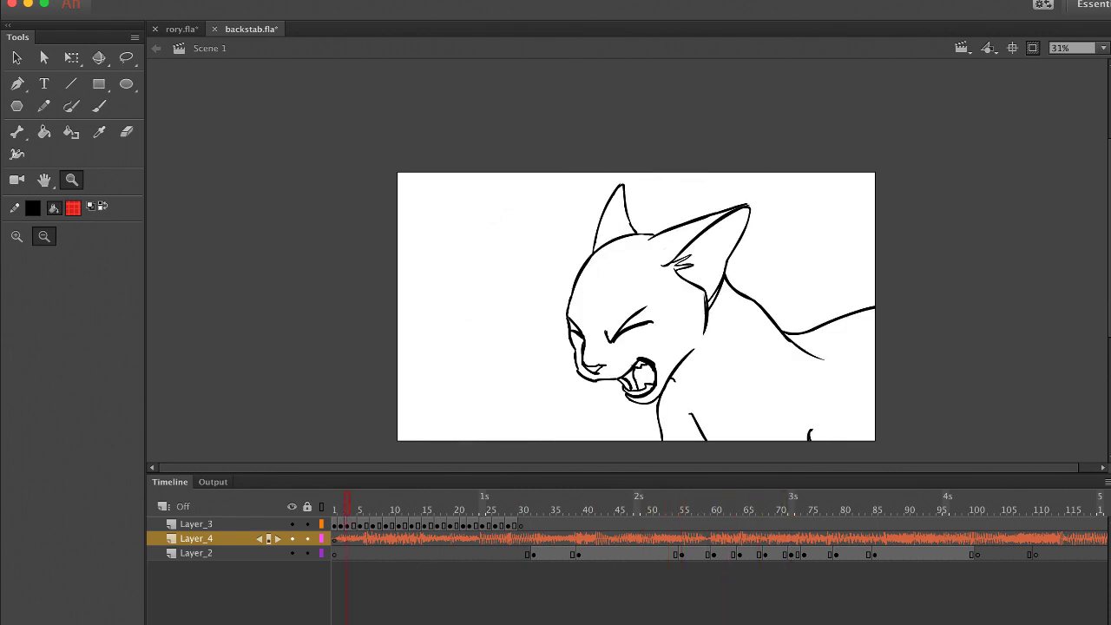
# Return to the first frame and delete the audio layer Layer_4
pyautogui.moveTo(347, 510); pyautogui.dragTo(334, 510)
pyautogui.click(196, 538)
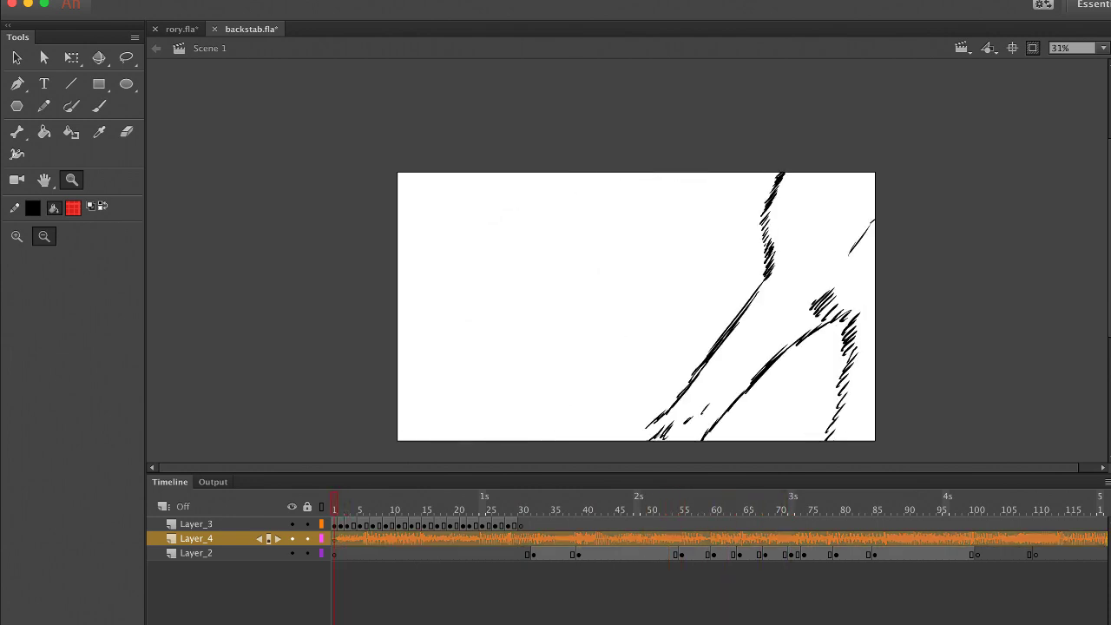
pyautogui.press('Delete')
# Replay the scene without sound and step back to the coloured grey-and-white cat drawing at frame 11
pyautogui.press('Return')
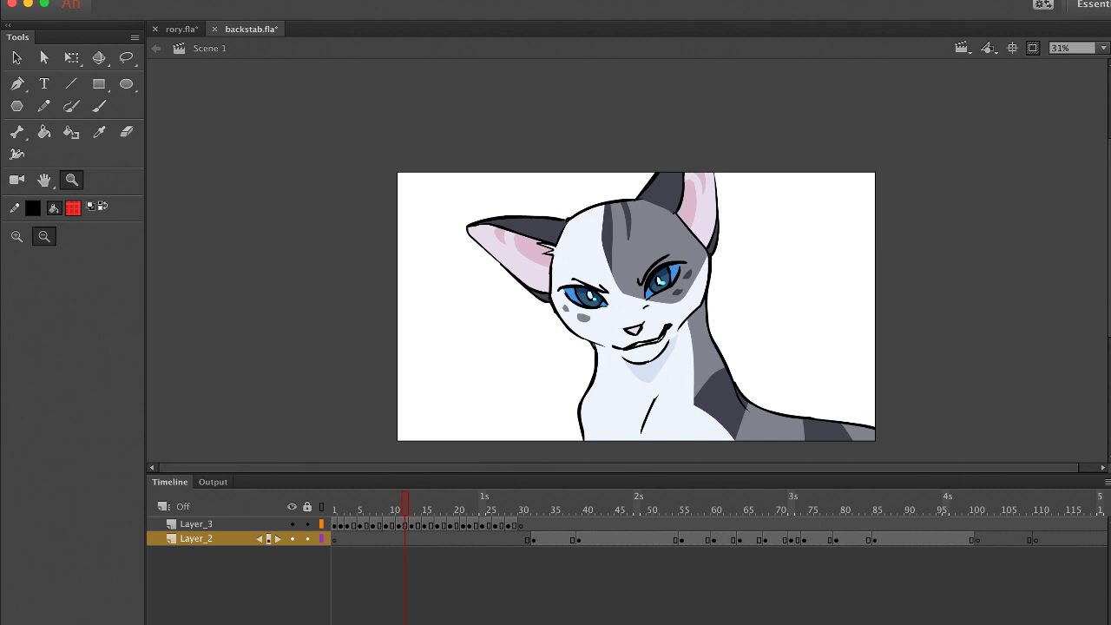
pyautogui.press('super+Return')
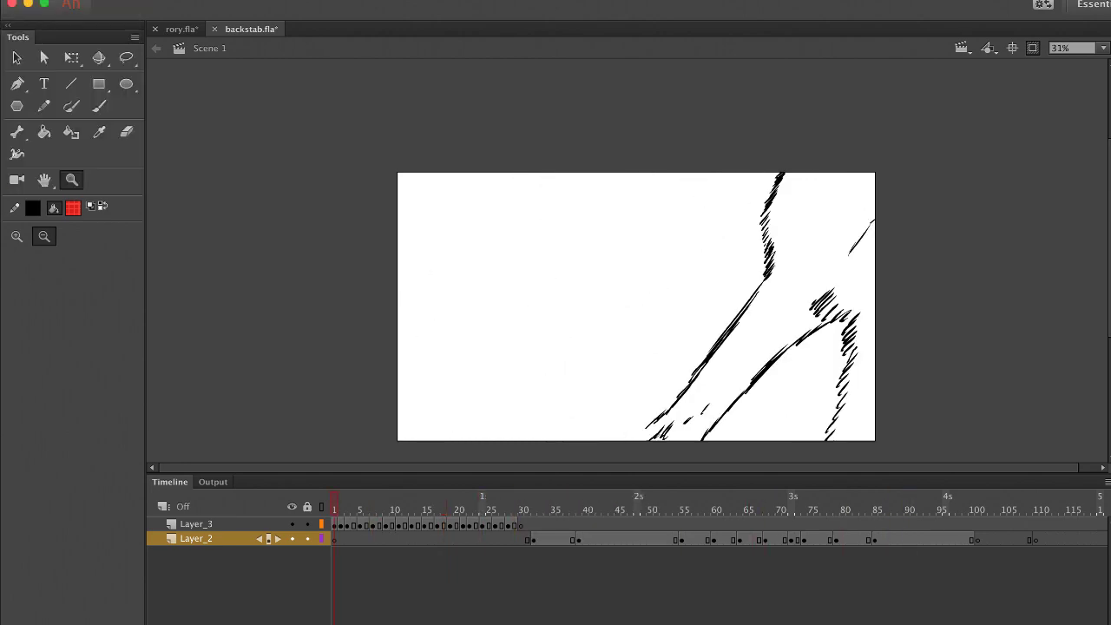
pyautogui.press('Return')
pyautogui.press(',')
pyautogui.press(',')
pyautogui.press(',')
pyautogui.press(',')
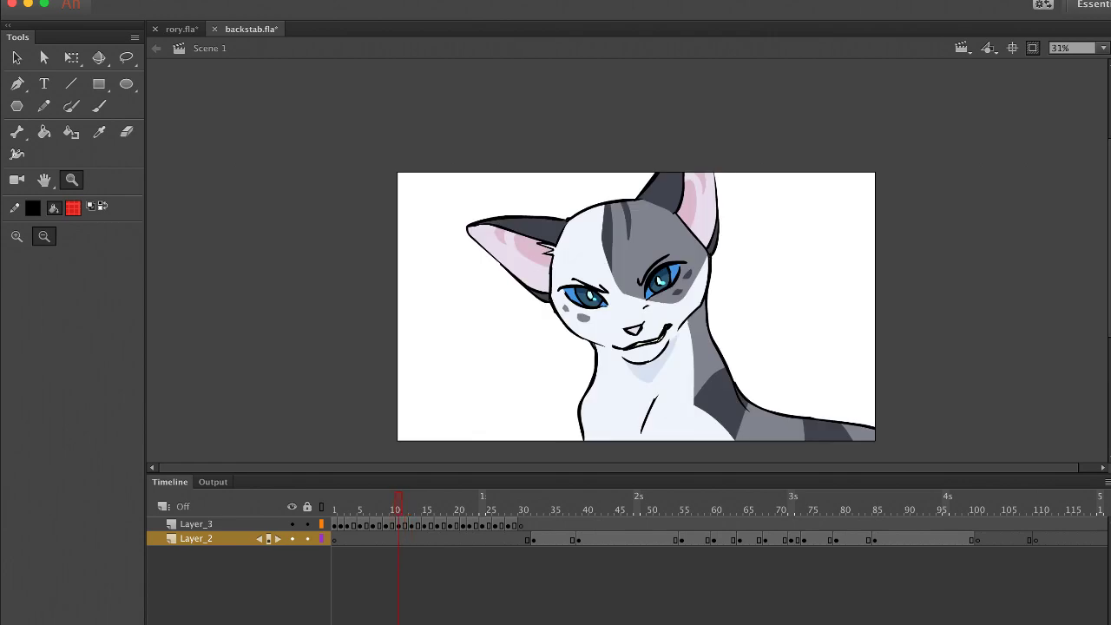
# Look at the red forest scene in rory.fla and return to the coloured cat drawing in backstab.fla
pyautogui.click(182, 30)
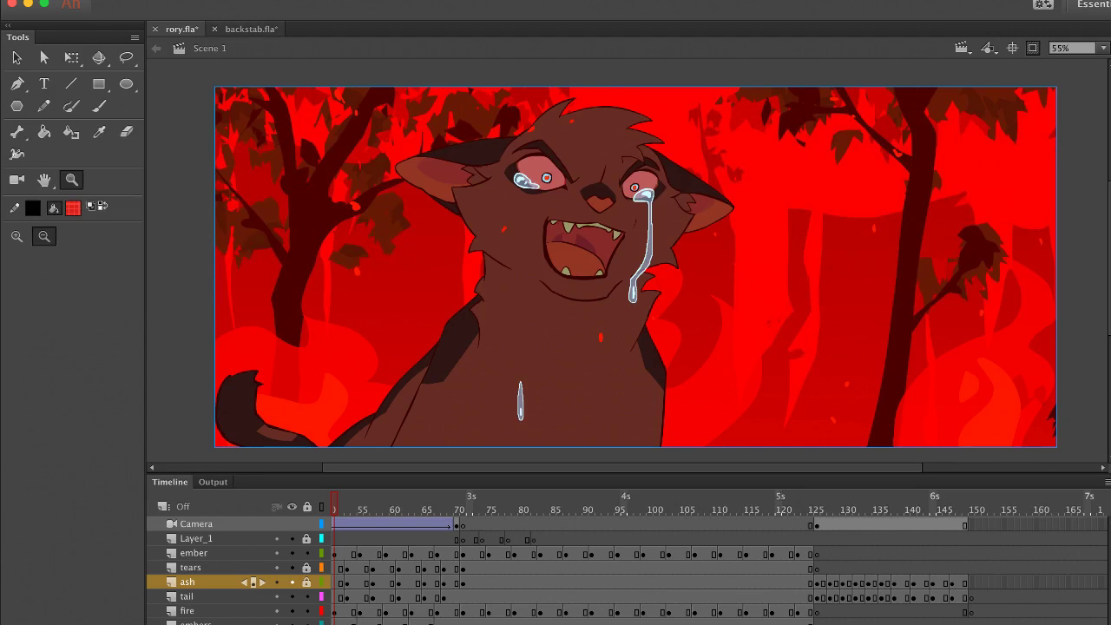
pyautogui.click(251, 29)
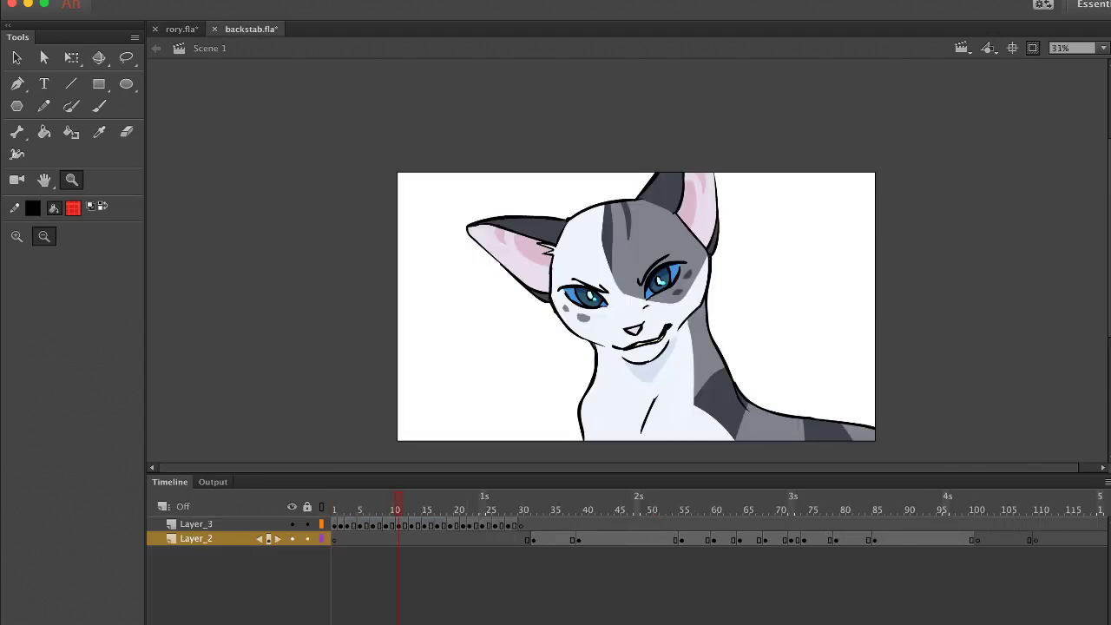
pyautogui.moveTo(399, 509)
pyautogui.mouseDown()
pyautogui.moveTo(334, 508)
pyautogui.moveTo(393, 509)
pyautogui.mouseUp()
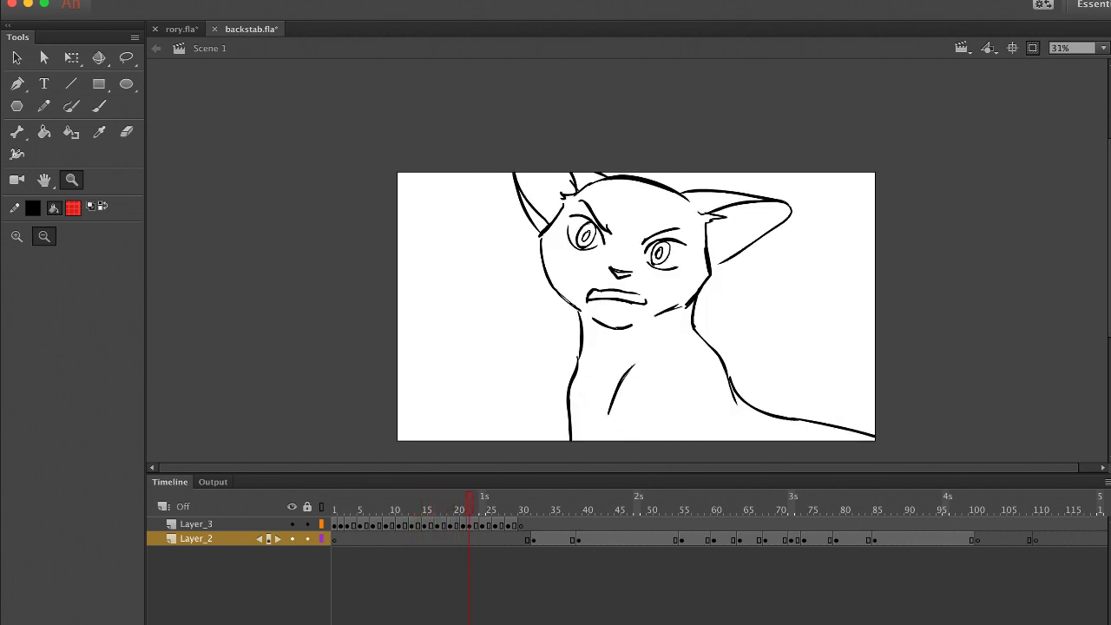
# Step backward through the cat line drawings from about frame 22 to the first frame
pyautogui.press('.')
pyautogui.press(',')
pyautogui.press(',')
pyautogui.press(',')
pyautogui.press(',')
pyautogui.press(',')
pyautogui.press(',')
pyautogui.press(',')
pyautogui.press(',')
pyautogui.press(',')
pyautogui.press(',')
pyautogui.press(',')
pyautogui.press(',')
pyautogui.press(',')
pyautogui.press(',')
pyautogui.press(',')
pyautogui.press(',')
pyautogui.press(',')
pyautogui.press(',')
pyautogui.press(',')
pyautogui.press(',')
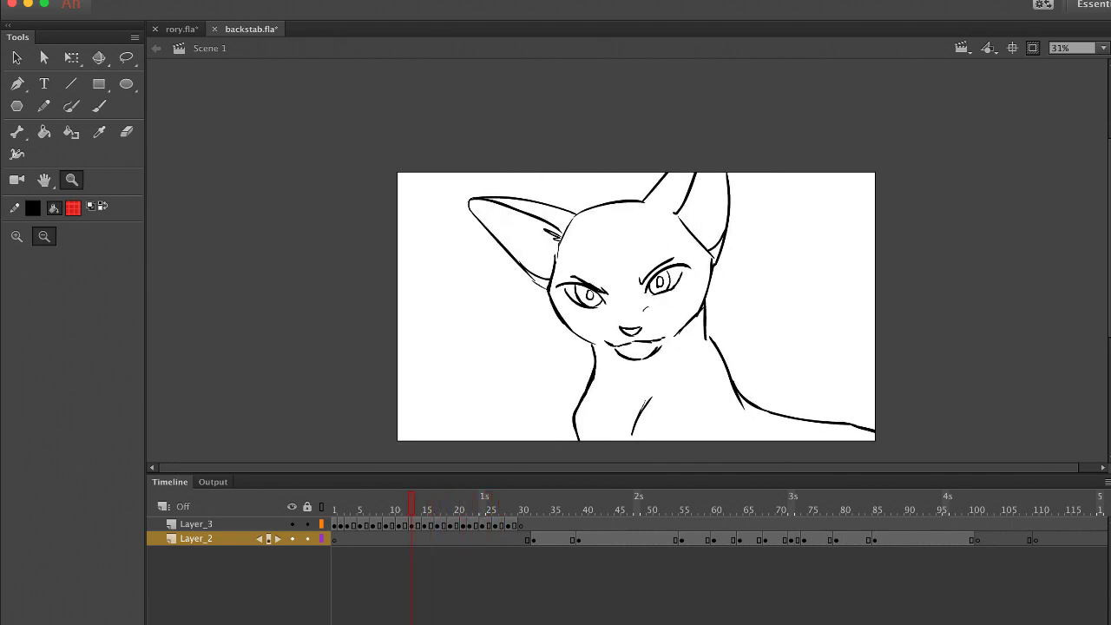
pyautogui.press(',')
pyautogui.press(',')
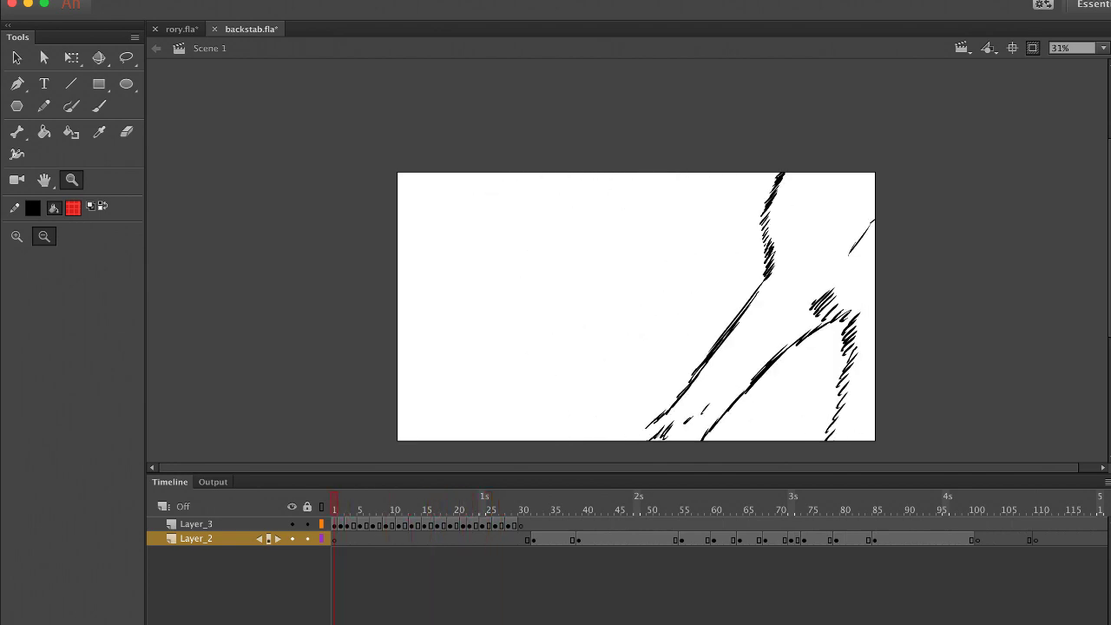
# Play the scene from the first frame and step forward to the open-mouthed cat drawing at frame 29
pyautogui.press('Return')
pyautogui.press('.')
pyautogui.press('.')
pyautogui.press('.')
pyautogui.press('.')
pyautogui.press('.')
pyautogui.press('.')
pyautogui.press('.')
pyautogui.press('.')
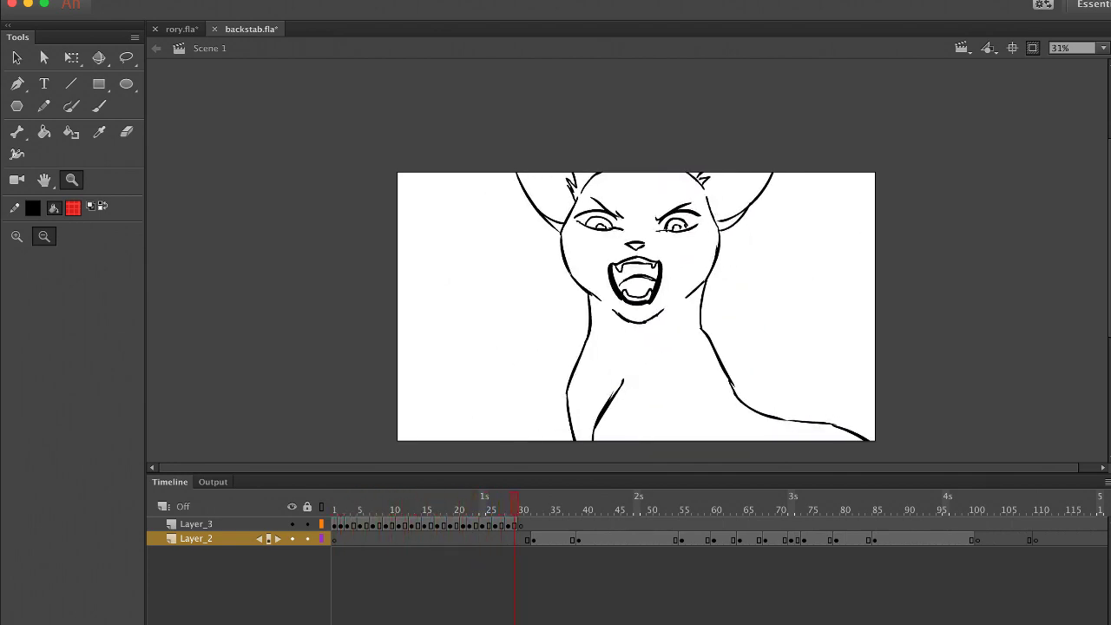
# Reduce the stage view to 11% and replay the rough cat animation repeatedly from the first frame
pyautogui.hotkey('shift', ',')
pyautogui.click(617, 277)
pyautogui.click(656, 252)
pyautogui.moveTo(448, 120); pyautogui.dragTo(832, 397)
pyautogui.press('Return')
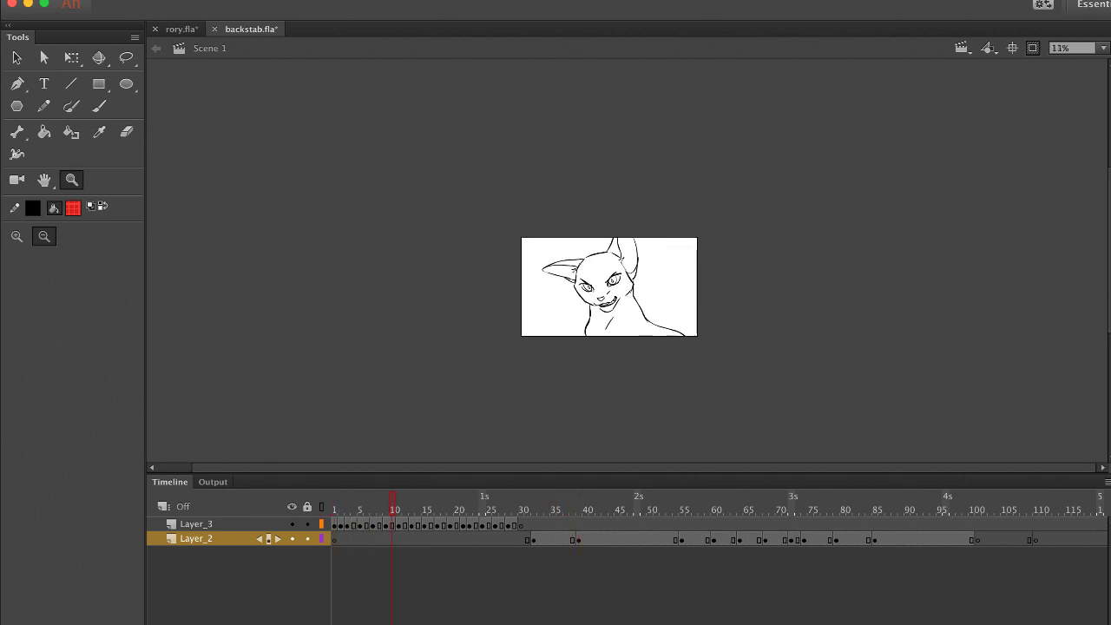
pyautogui.hotkey('shift', ',')
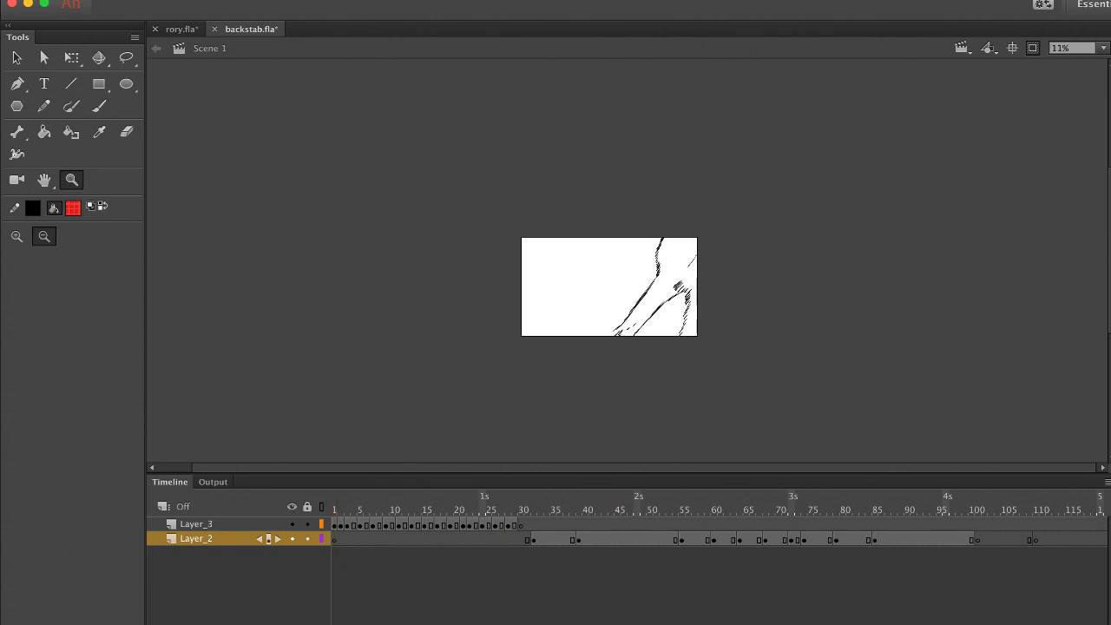
pyautogui.press('Return')
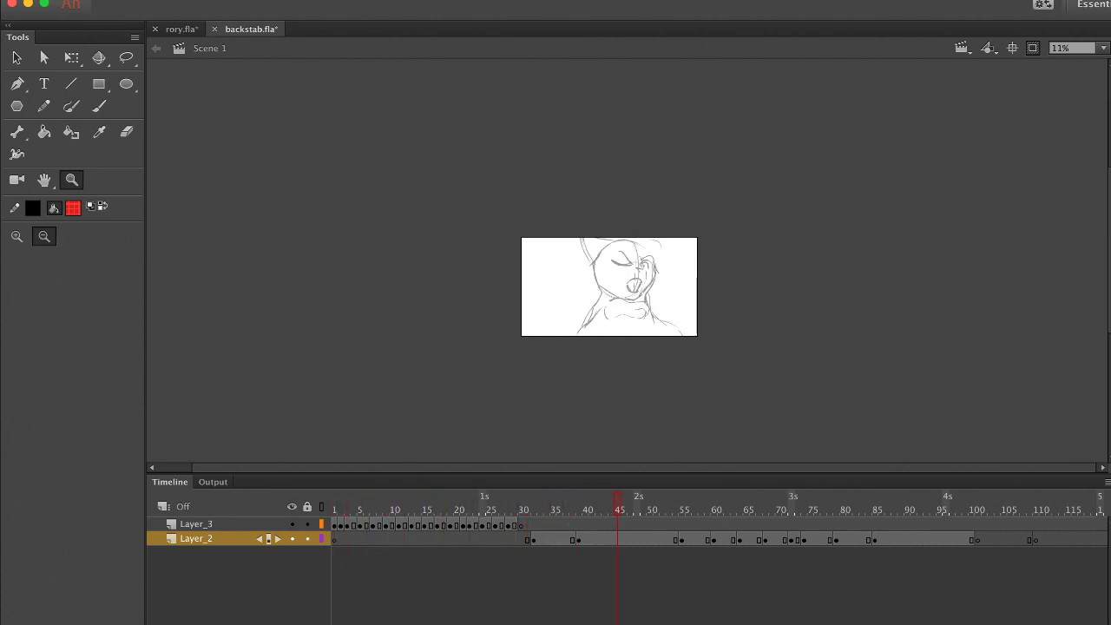
pyautogui.hotkey('shift', ',')
pyautogui.press('Return')
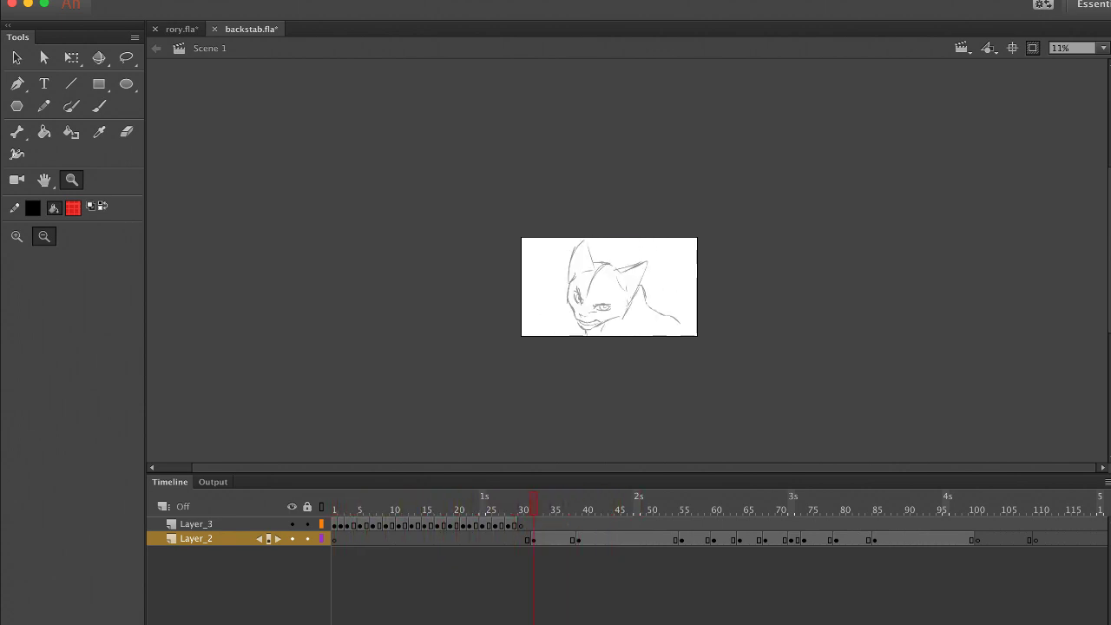
# Play the rough cat scene at a larger view and return to the coloured cat drawing at frame 12
pyautogui.press('Return')
pyautogui.moveTo(491, 227); pyautogui.dragTo(751, 346)
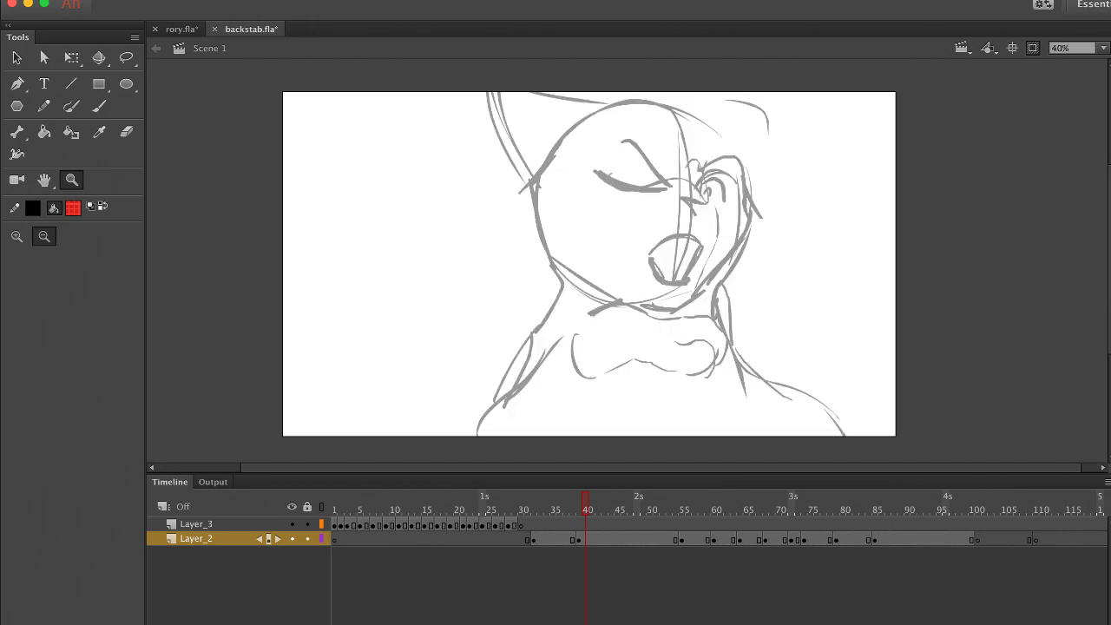
pyautogui.moveTo(585, 504)
pyautogui.mouseDown()
pyautogui.moveTo(367, 504)
pyautogui.moveTo(426, 503)
pyautogui.moveTo(405, 504)
pyautogui.mouseUp()
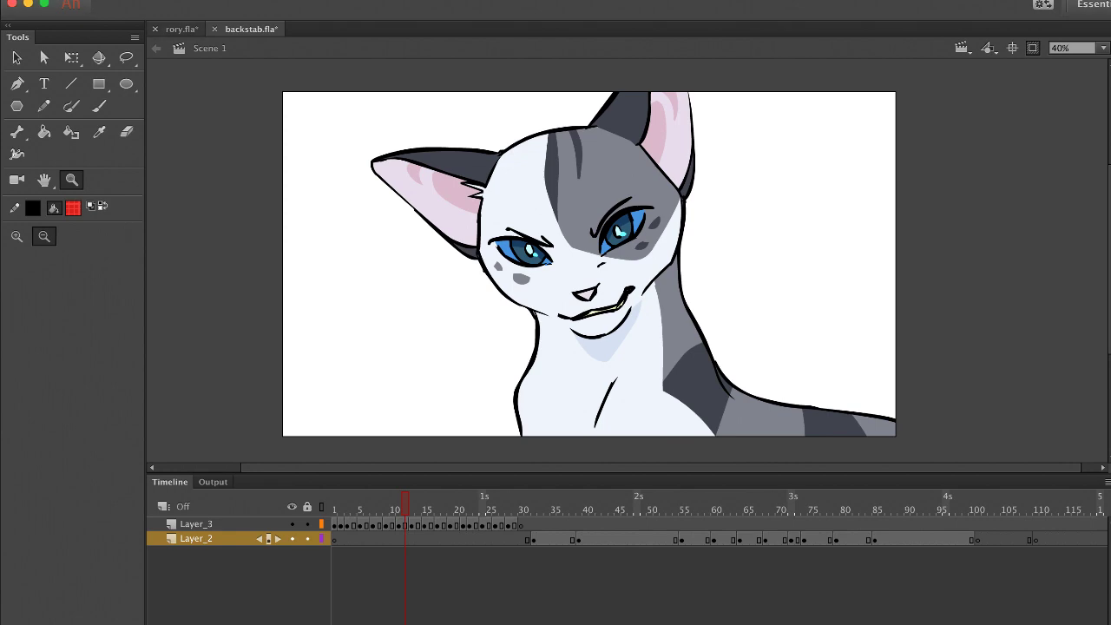
# Glance at the red forest scene in rory.fla and close backstab.fla
pyautogui.click(182, 28)
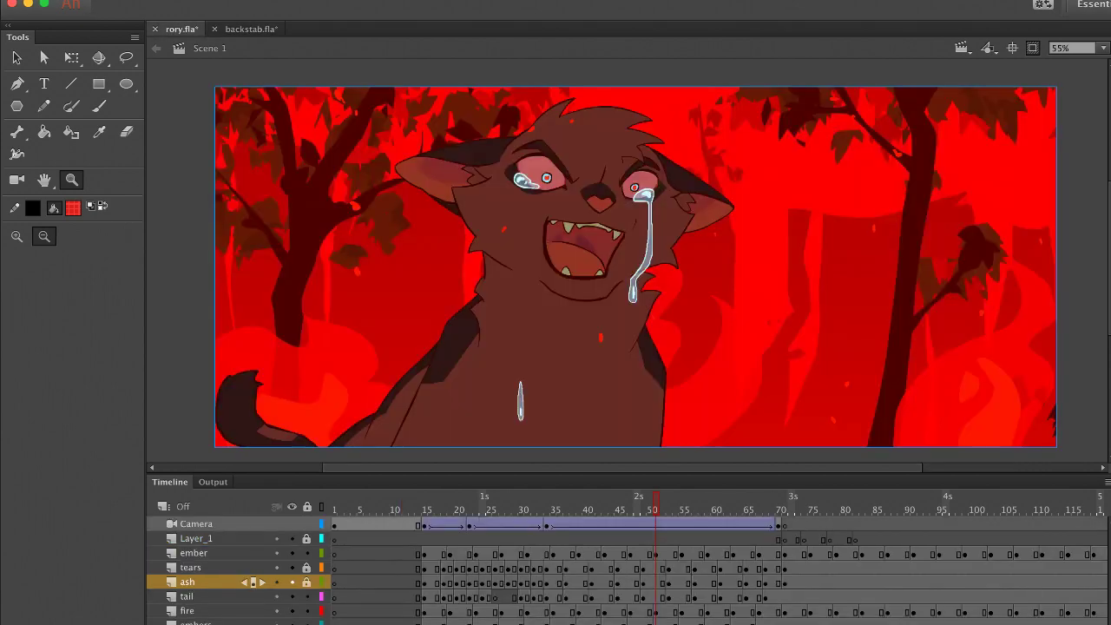
pyautogui.click(251, 28)
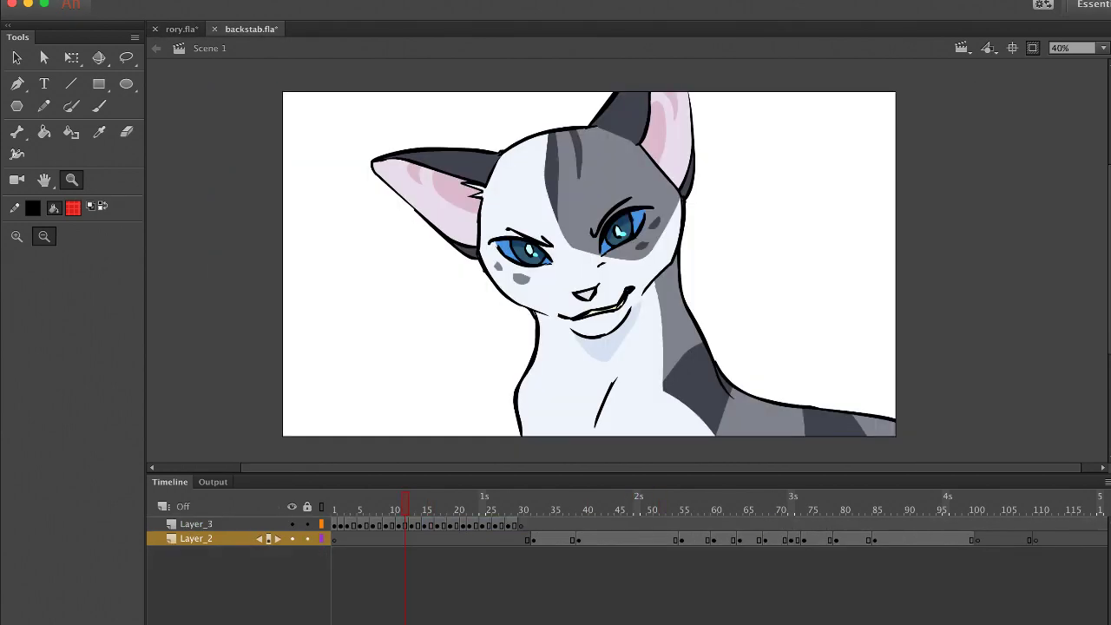
pyautogui.click(215, 28)
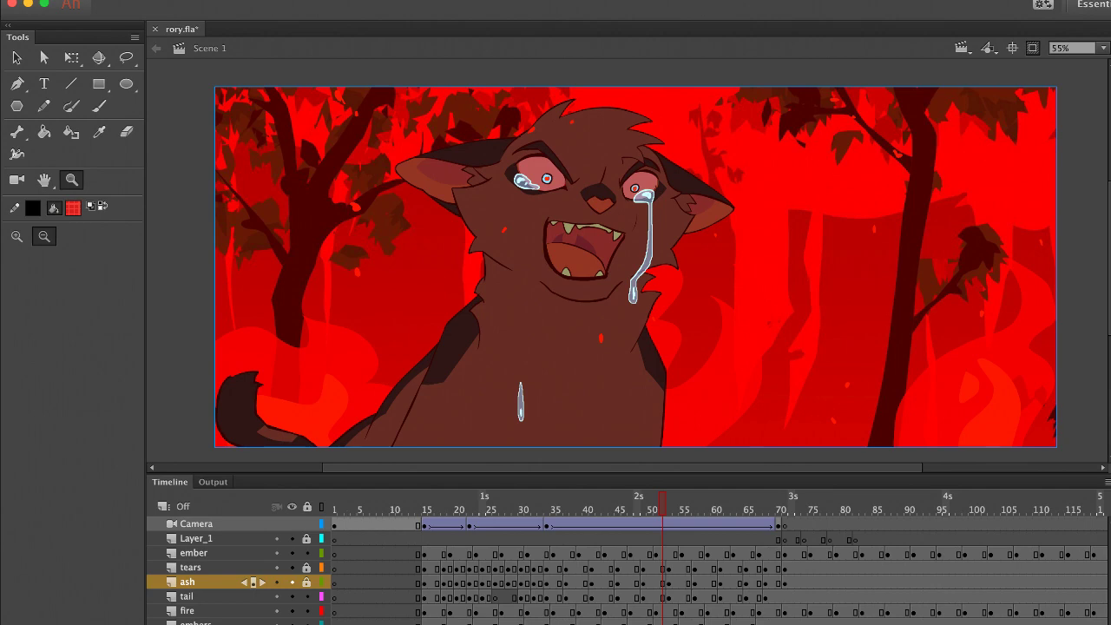
# Fit the whole red stage of territorial.fla in view and clip the artwork outside the stage
pyautogui.press('super+minus')
pyautogui.press('super+minus')
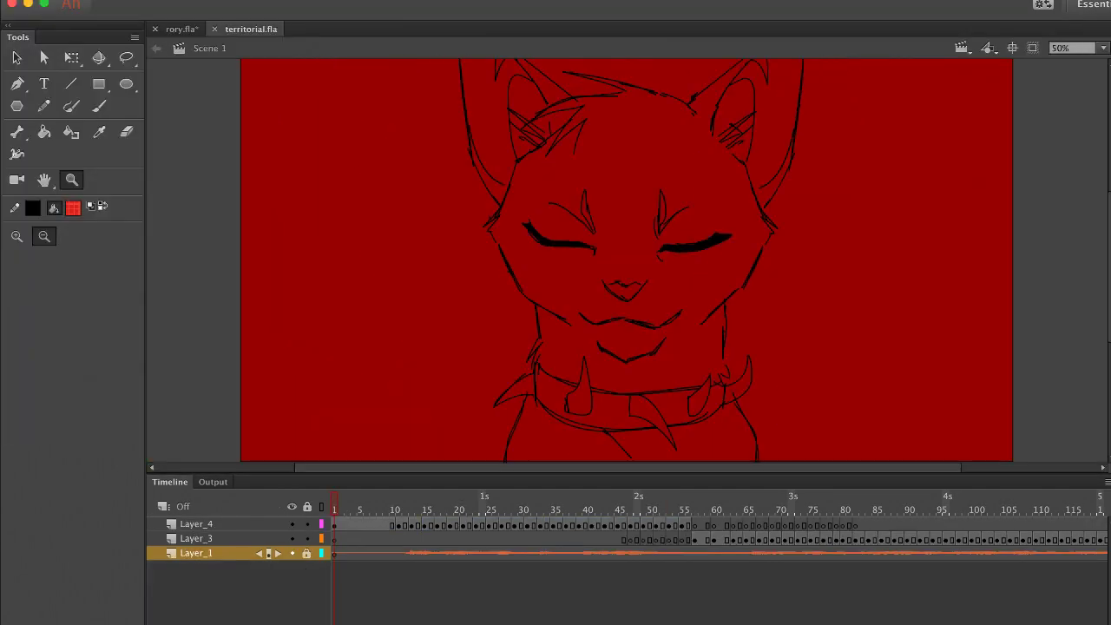
pyautogui.moveTo(366, 75); pyautogui.dragTo(862, 366)
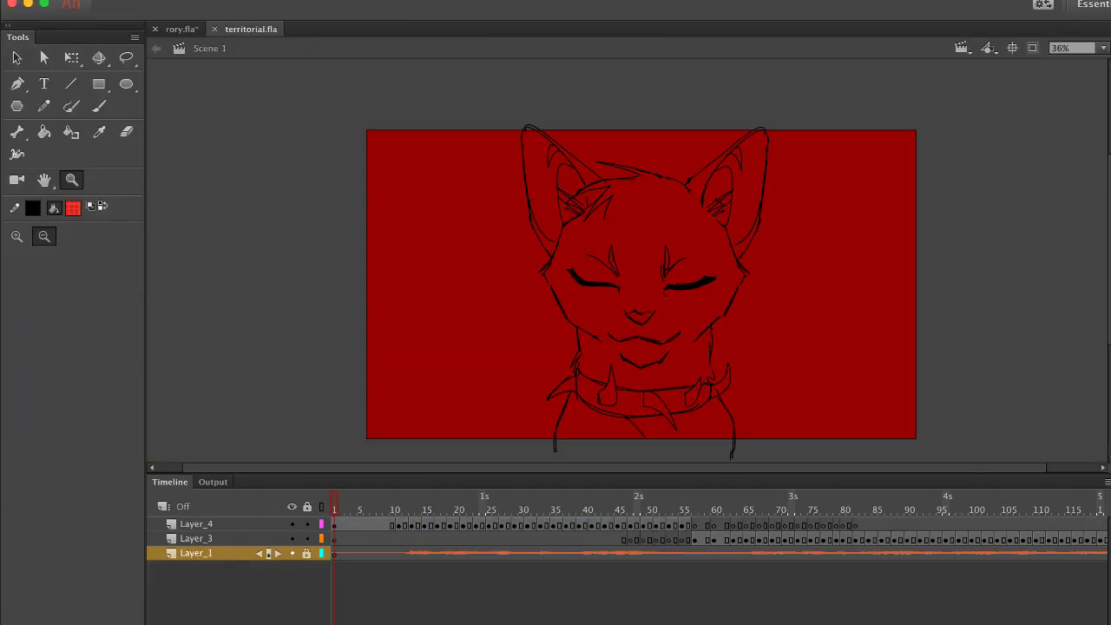
pyautogui.click(689, 509)
pyautogui.click(334, 510)
pyautogui.click(629, 314)
pyautogui.moveTo(878, 452); pyautogui.dragTo(879, 452)
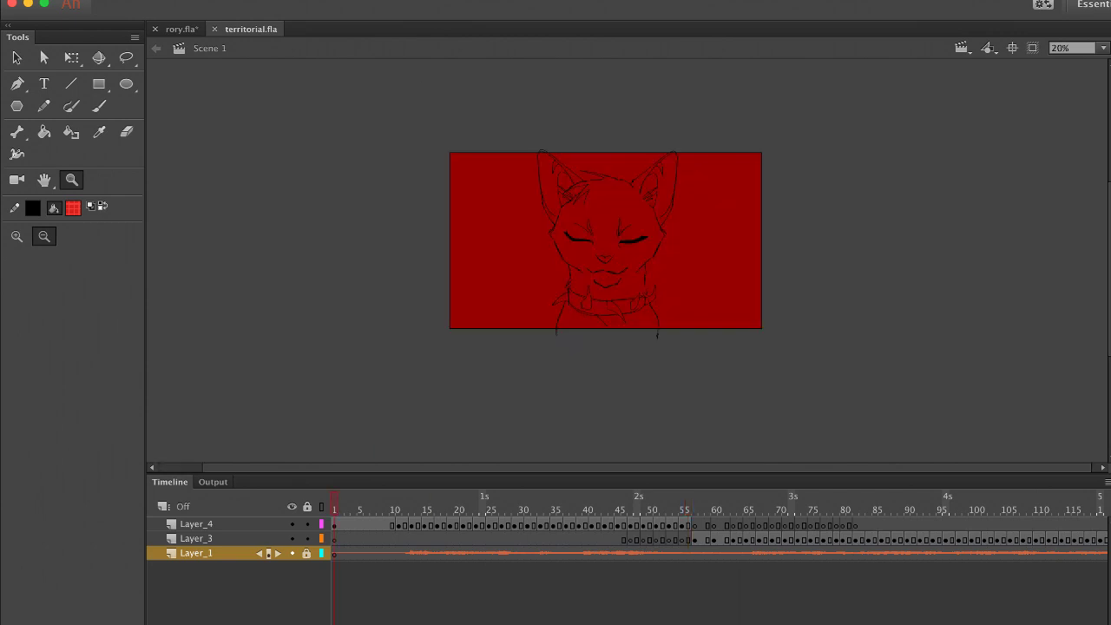
pyautogui.moveTo(363, 86); pyautogui.dragTo(858, 374)
pyautogui.click(1033, 49)
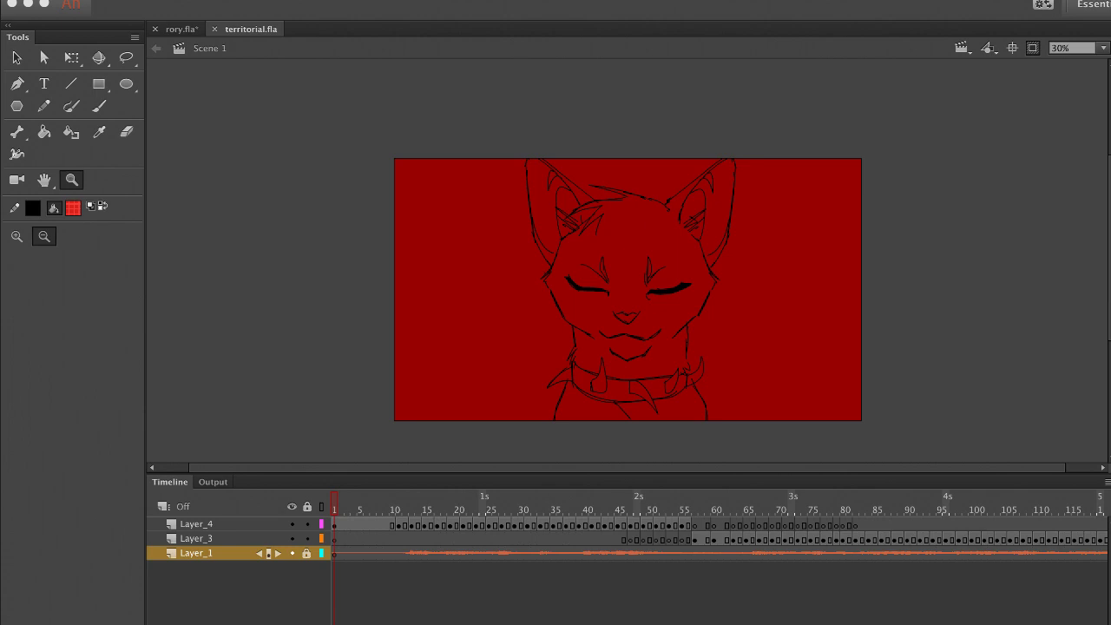
# Play the territorial.fla scene to about frame 156, return to the first frame and scrub through the opening drawings
pyautogui.press('Return')
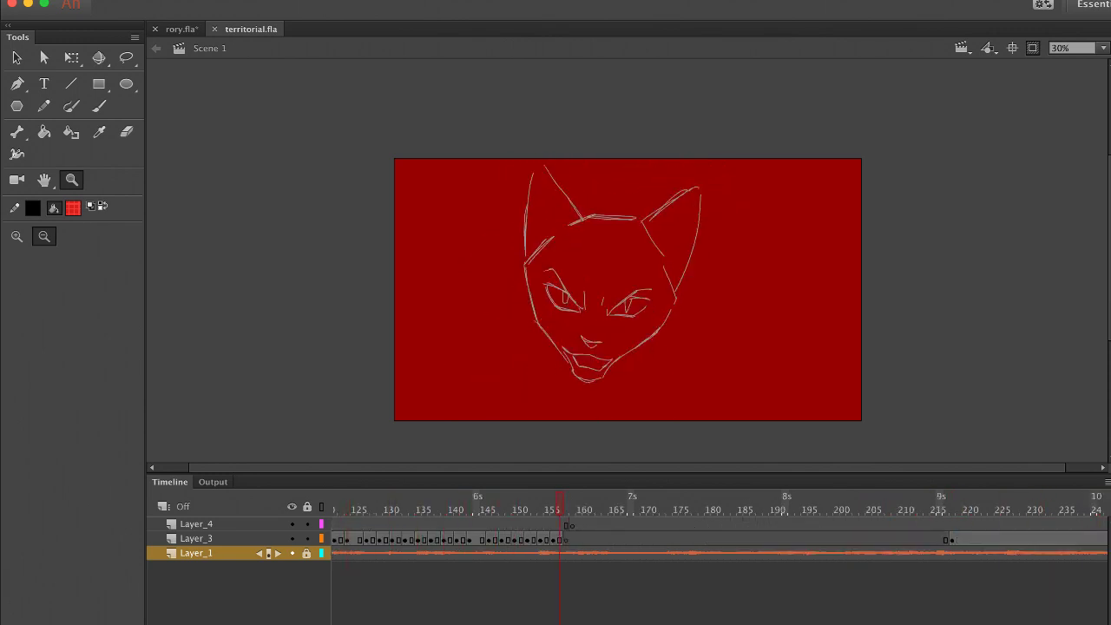
pyautogui.hotkey('shift', ',')
pyautogui.moveTo(365, 118); pyautogui.dragTo(693, 359)
pyautogui.moveTo(334, 510); pyautogui.dragTo(392, 510)
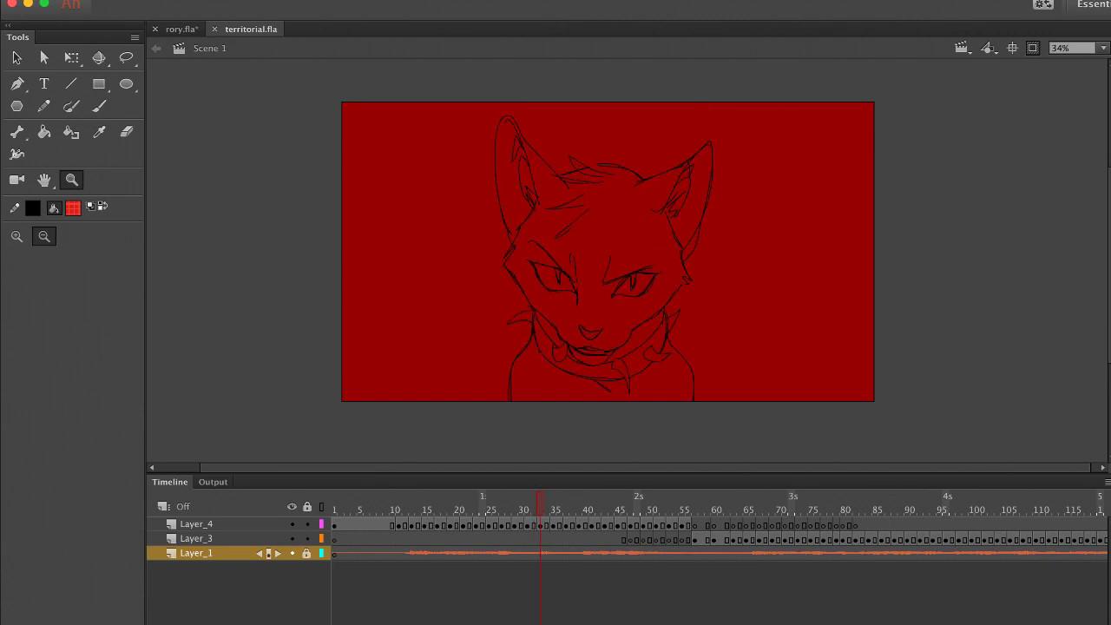
# Step frame by frame through the head-lift drawings of the collared cat between about frames 33 and 30
pyautogui.press(',')
pyautogui.press(',')
pyautogui.press(',')
pyautogui.press(',')
pyautogui.press(',')
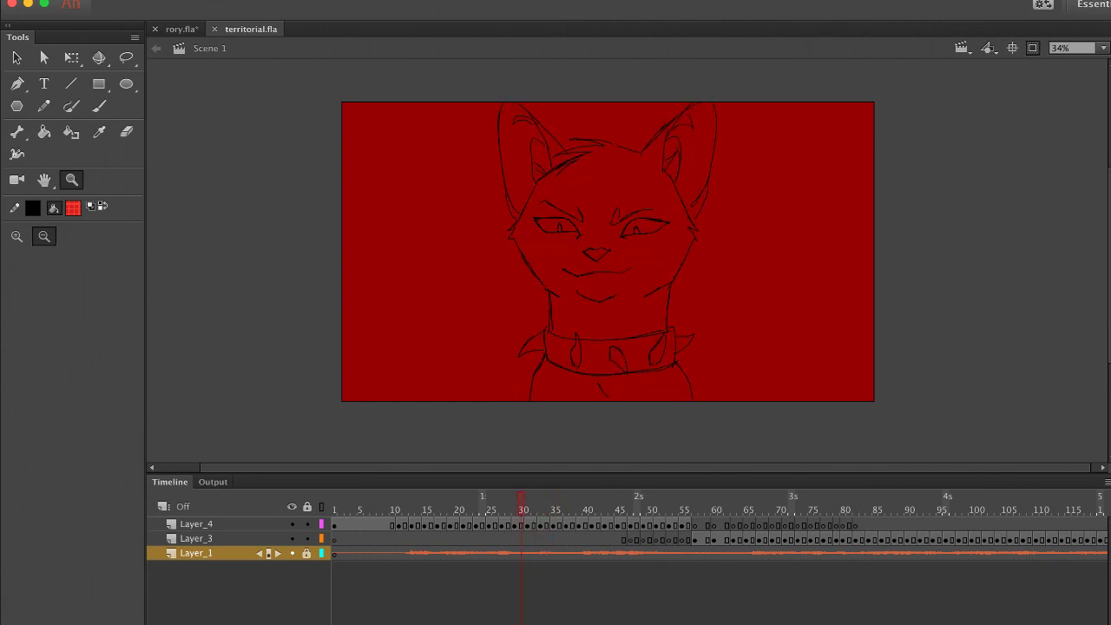
pyautogui.press('.')
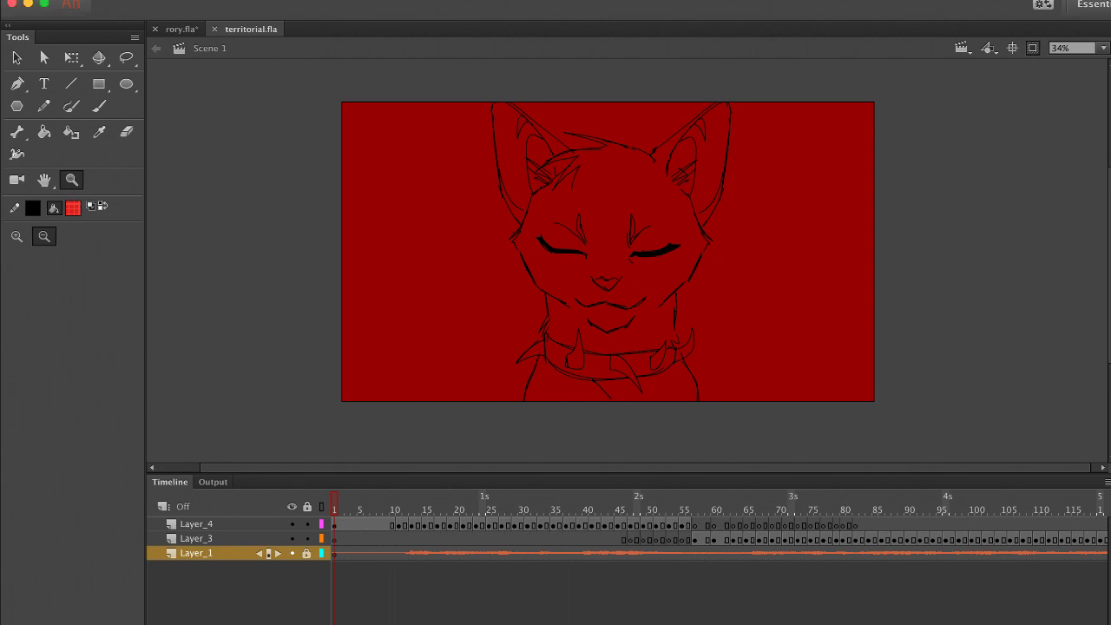
# Review the collared cat scene up to the rough sketch at frame 142 and close territorial.fla
pyautogui.press('Return')
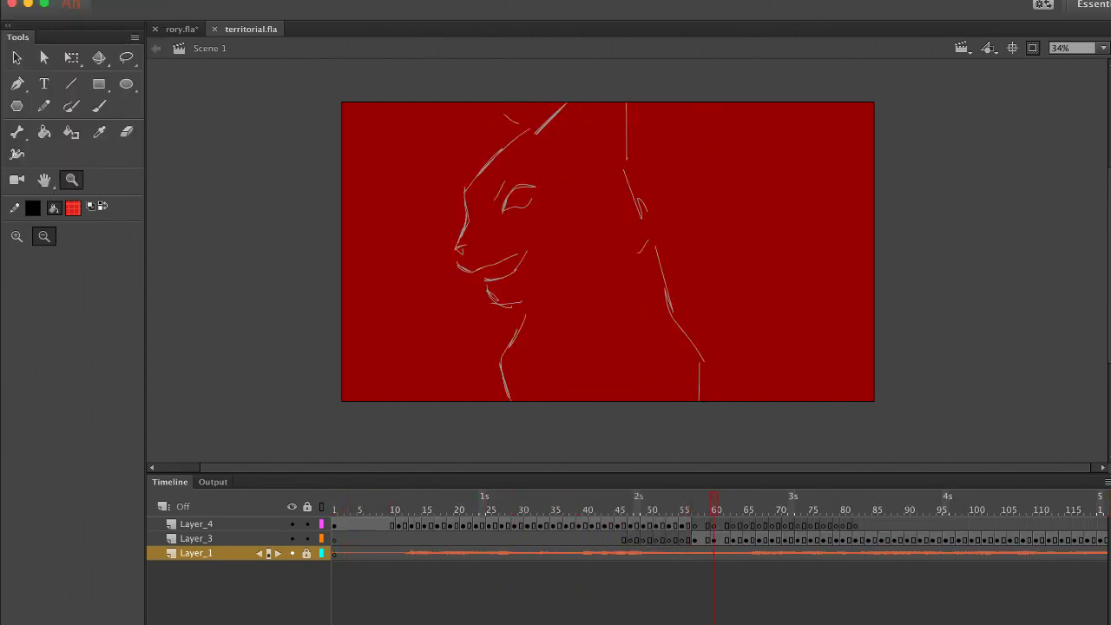
pyautogui.moveTo(942, 526); pyautogui.dragTo(1083, 539)
pyautogui.click(1055, 510)
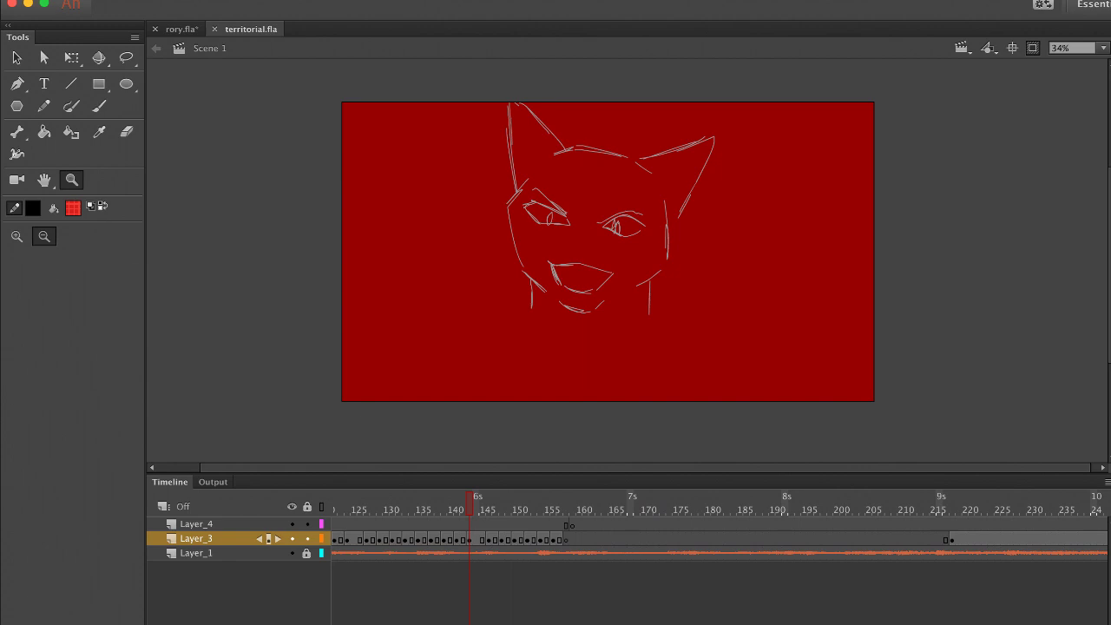
pyautogui.click(215, 29)
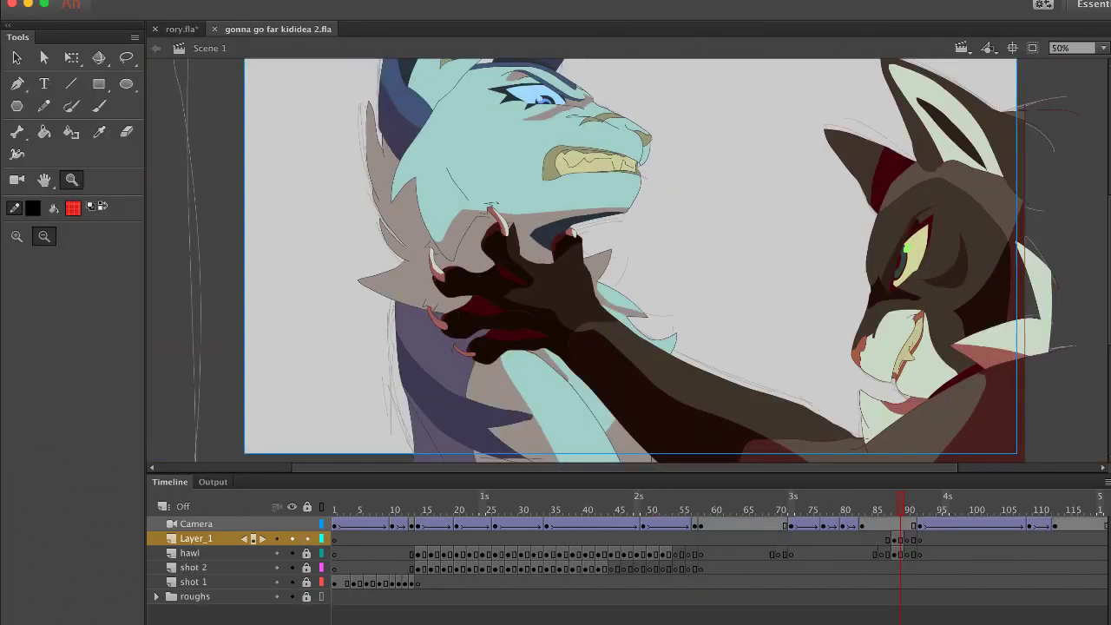
# Clip the artwork outside the stage in gonna go far kididea 2.fla and play the scene from the first frame
pyautogui.click(692, 253)
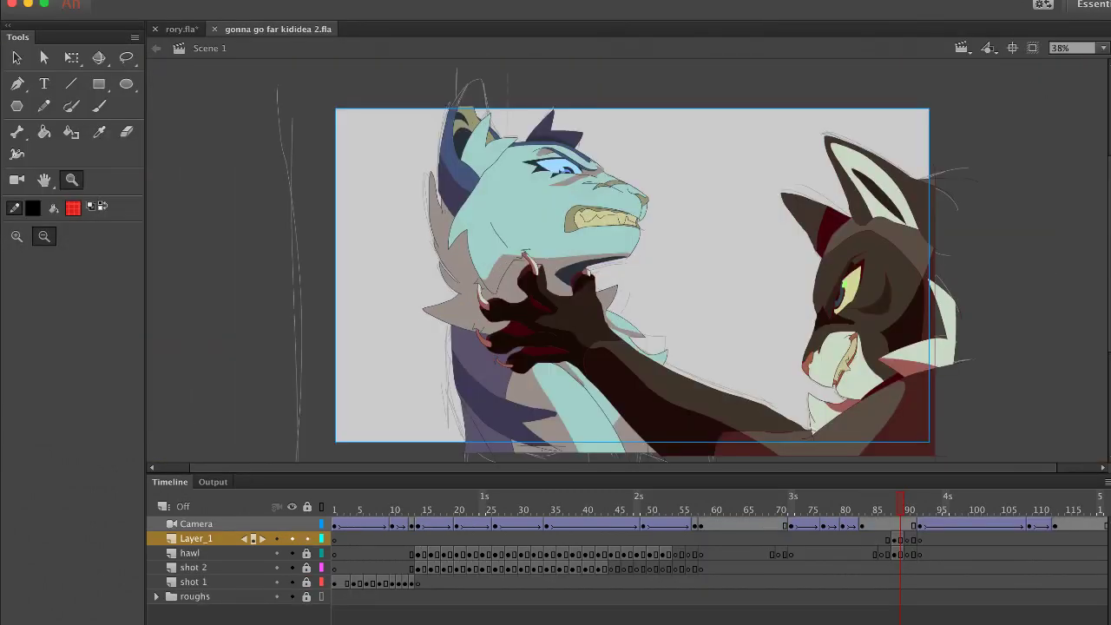
pyautogui.click(1033, 48)
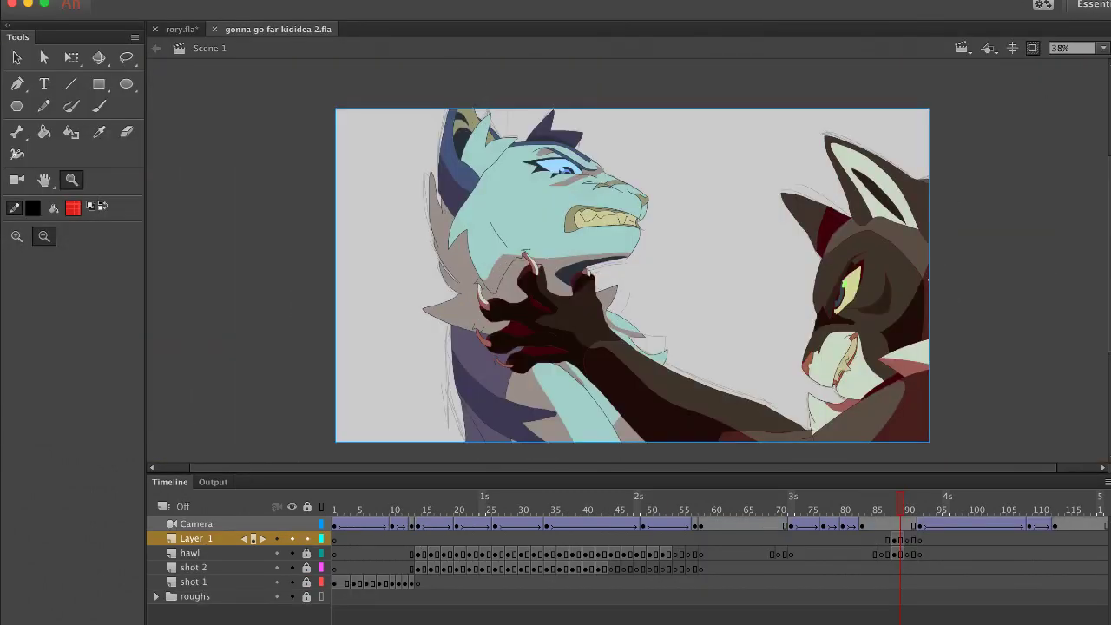
pyautogui.hotkey('shift', ',')
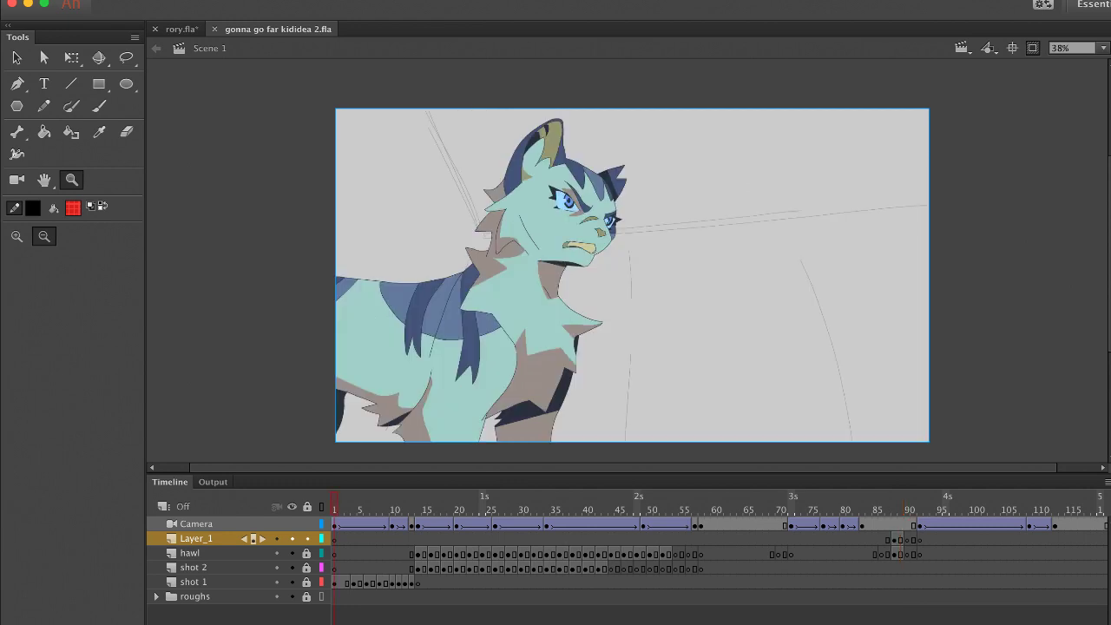
pyautogui.press('Return')
pyautogui.hotkey('shift', ',')
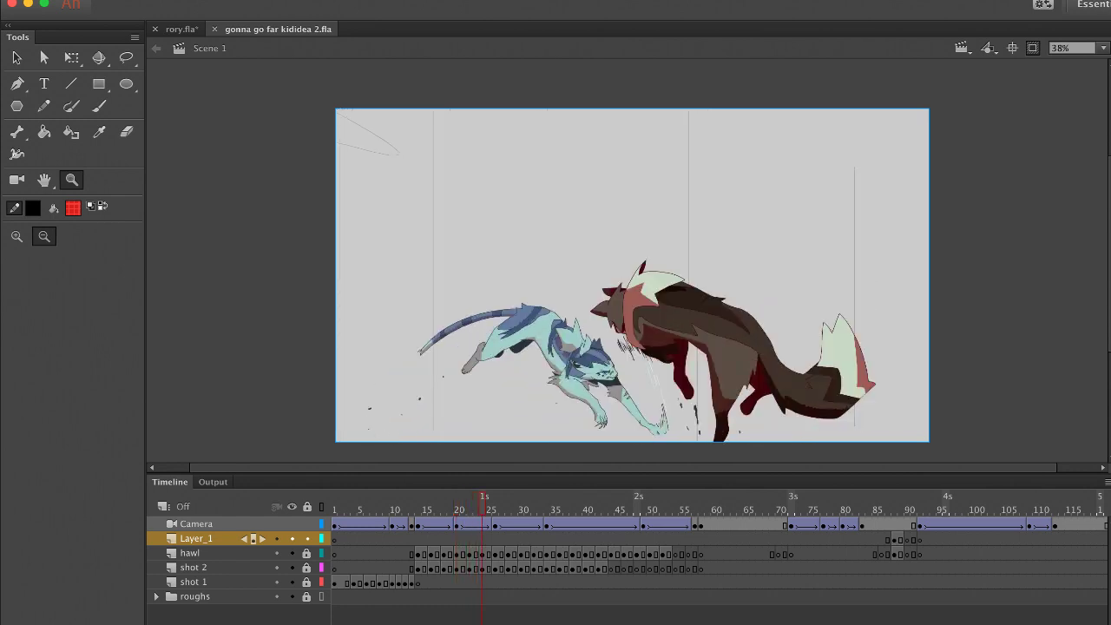
# Enlarge the fight shot and flip back and forth between frames 22 and 24 to examine the blue cat's swipe
pyautogui.moveTo(405, 223); pyautogui.dragTo(863, 464)
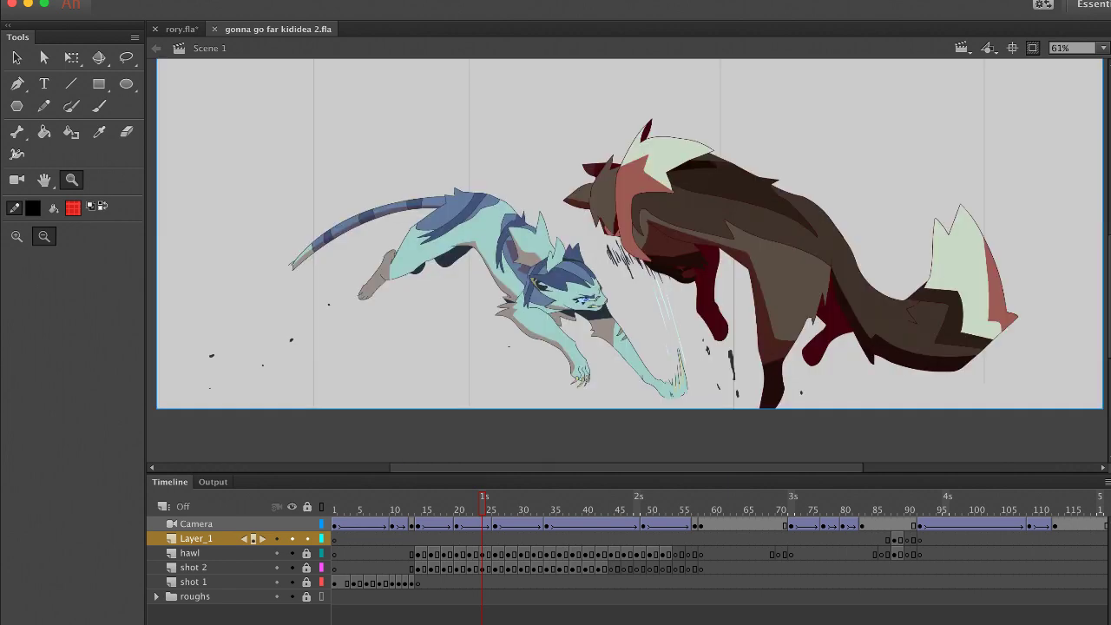
pyautogui.press(',')
pyautogui.press(',')
pyautogui.press('.')
pyautogui.press('.')
pyautogui.press(',')
pyautogui.press(',')
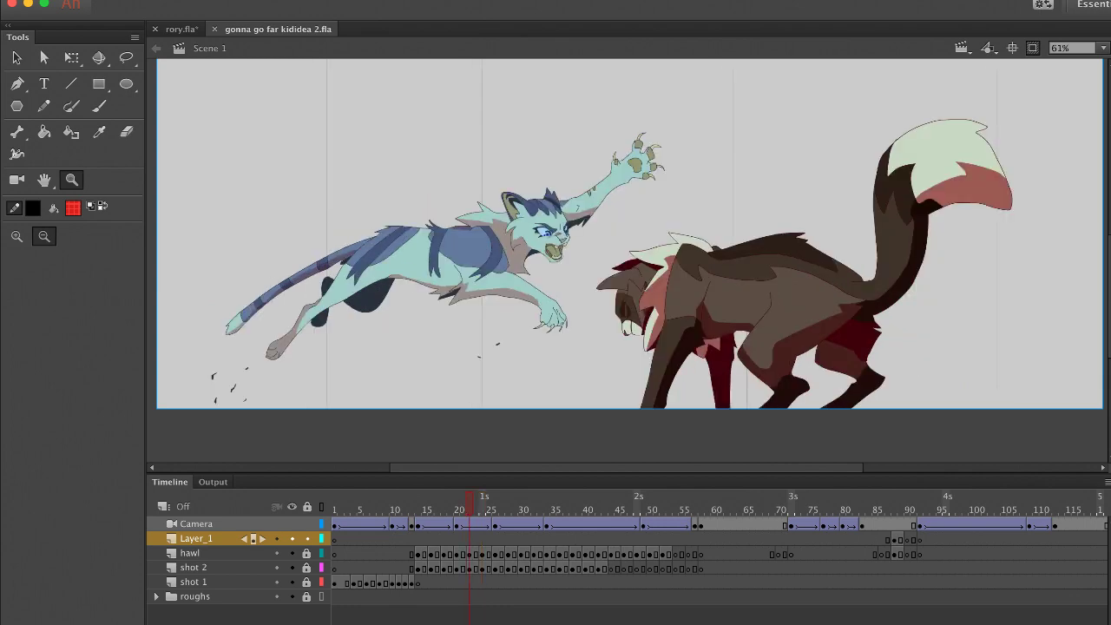
pyautogui.press('.')
pyautogui.press('.')
pyautogui.press(',')
pyautogui.press(',')
pyautogui.press('.')
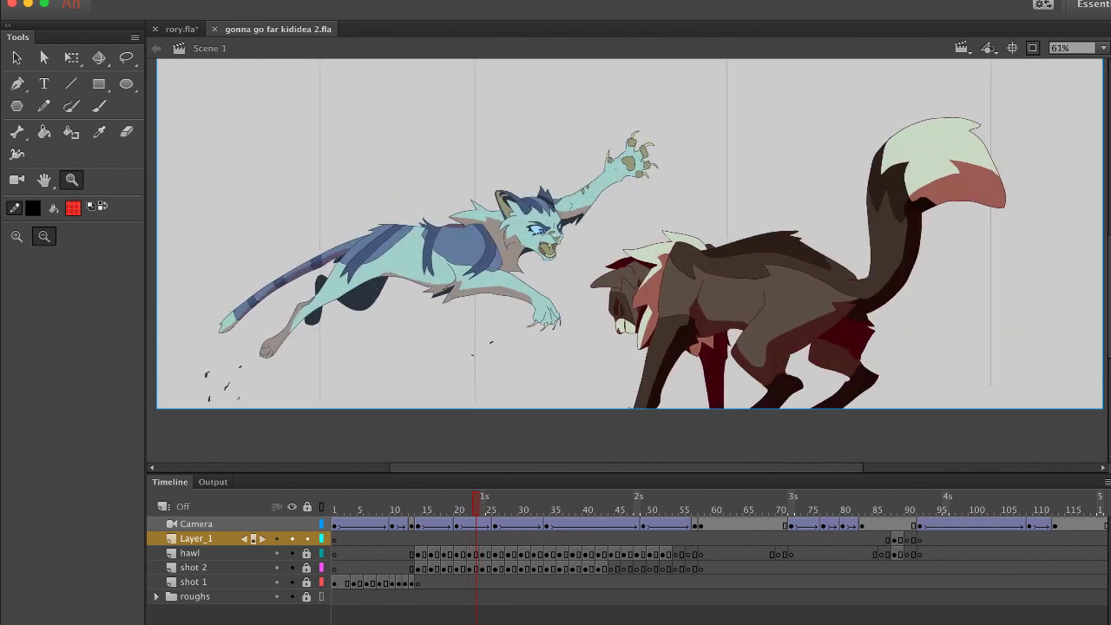
pyautogui.press('.')
pyautogui.press(',')
pyautogui.press(',')
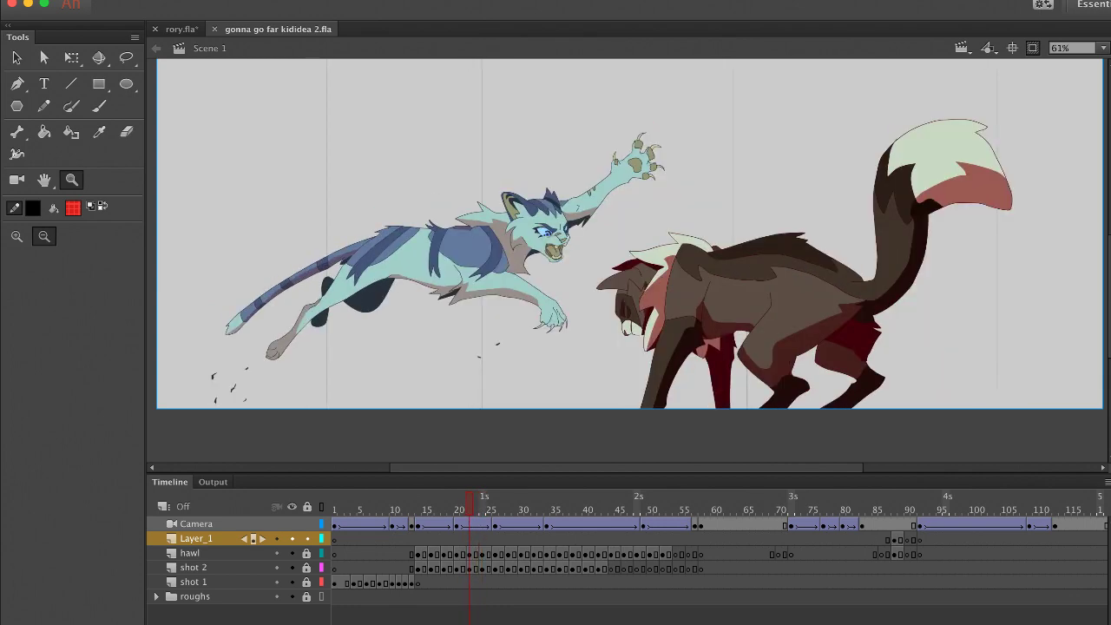
# Unlock the shot 2 layer, lasso the blue cat's open jaw at frame 22 and undo the last action
pyautogui.moveTo(471, 184); pyautogui.dragTo(619, 287)
pyautogui.press('l')
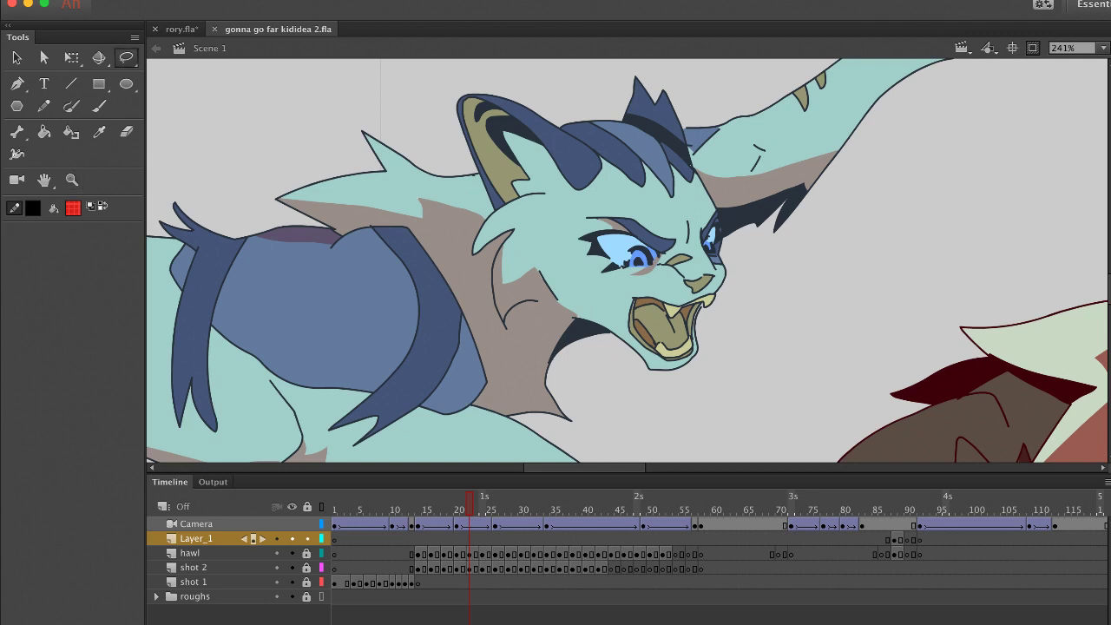
pyautogui.click(308, 568)
pyautogui.click(194, 567)
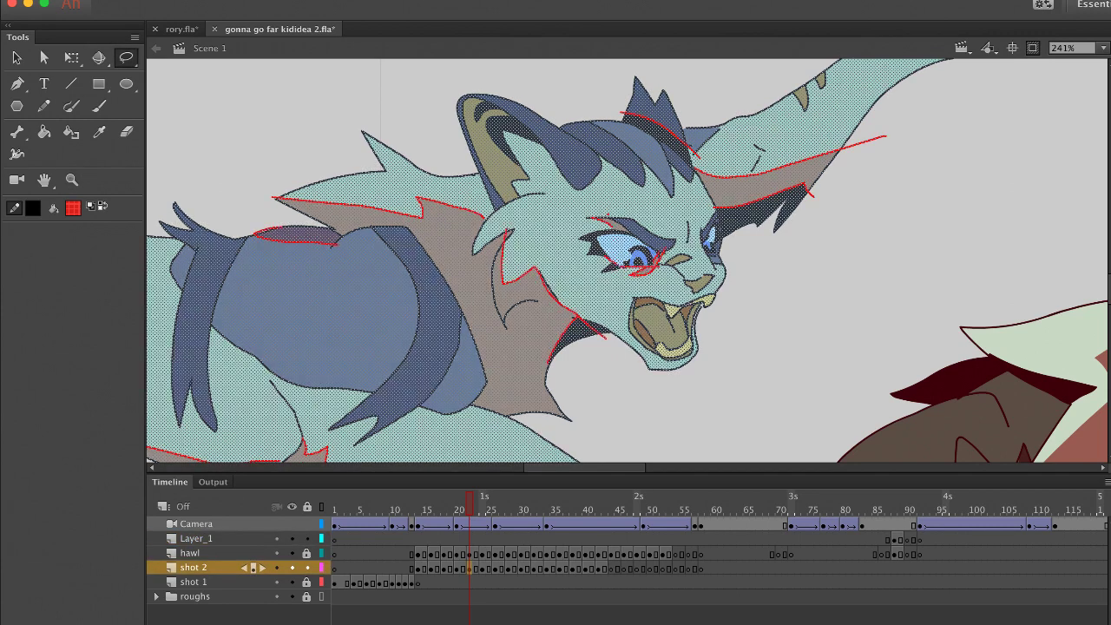
pyautogui.moveTo(702, 310)
pyautogui.mouseDown()
pyautogui.moveTo(613, 310)
pyautogui.moveTo(705, 393)
pyautogui.moveTo(724, 340)
pyautogui.moveTo(651, 377)
pyautogui.moveTo(718, 347)
pyautogui.moveTo(662, 332)
pyautogui.mouseUp()
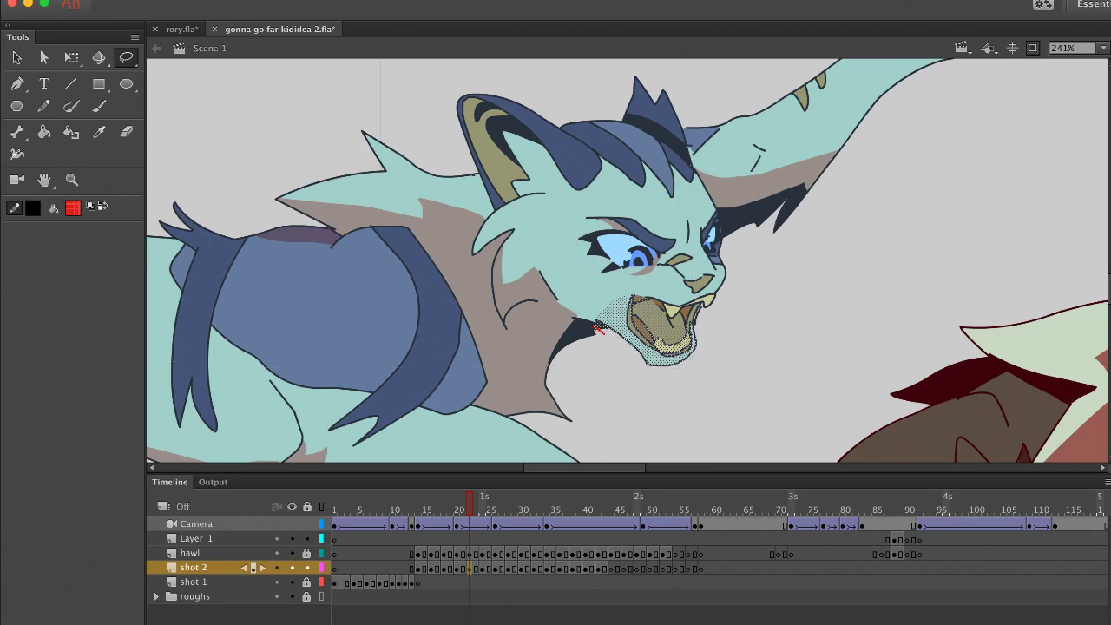
pyautogui.click(639, 396)
pyautogui.press('super+z')
# Bring the whole stage back into view and step forward through the blue cat's swipe to frame 25
pyautogui.click(72, 180)
pyautogui.click(474, 197)
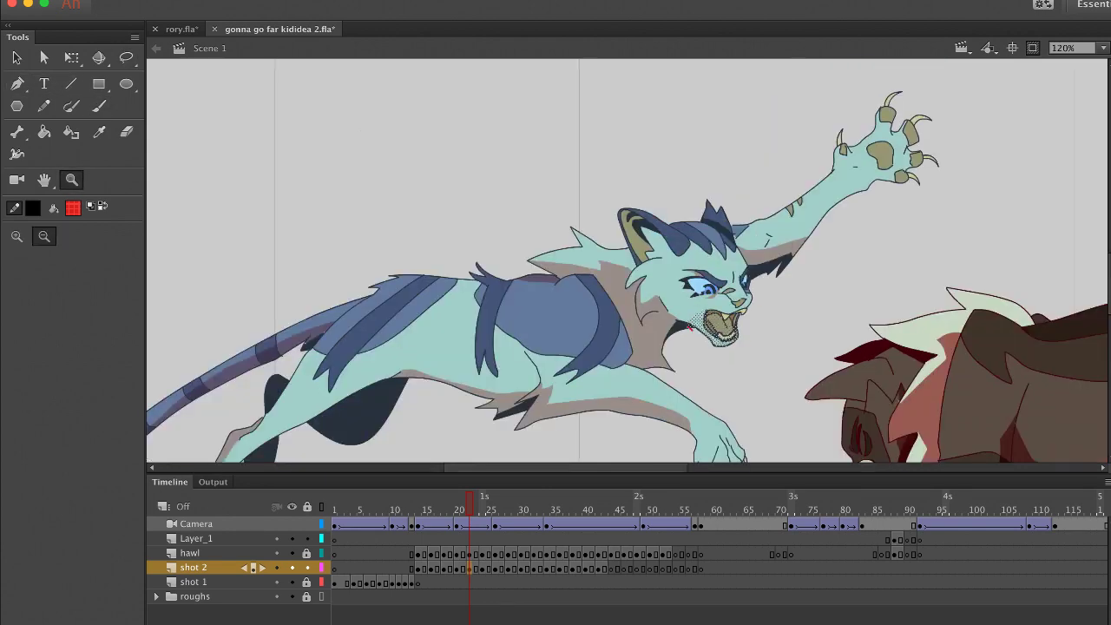
pyautogui.click(711, 292)
pyautogui.click(709, 290)
pyautogui.moveTo(395, 99); pyautogui.dragTo(922, 429)
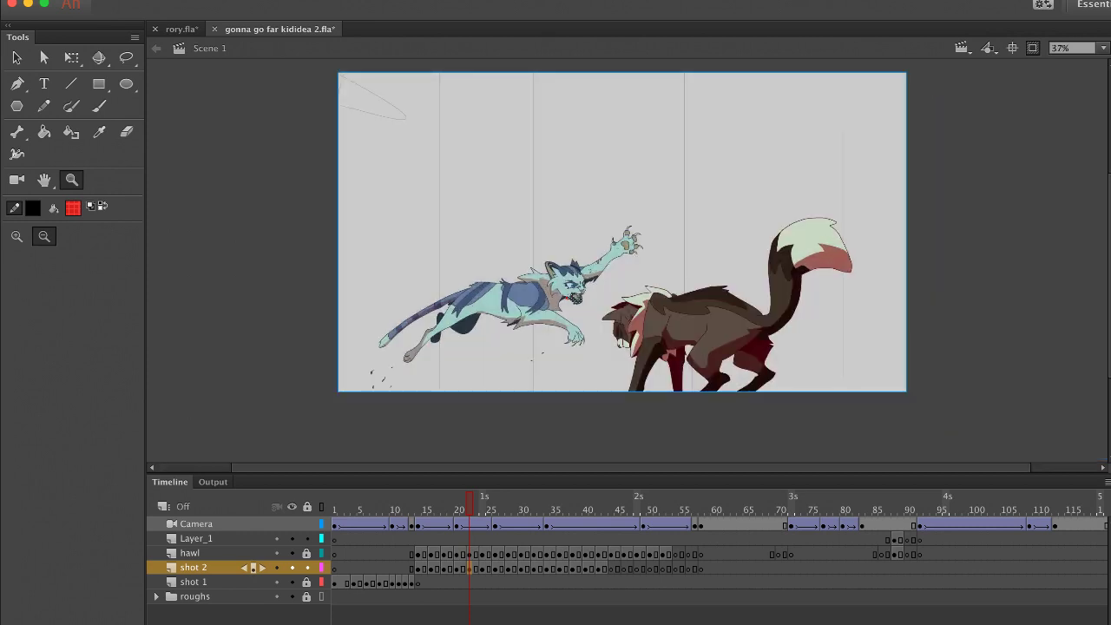
pyautogui.press('.')
pyautogui.press('.')
pyautogui.press('.')
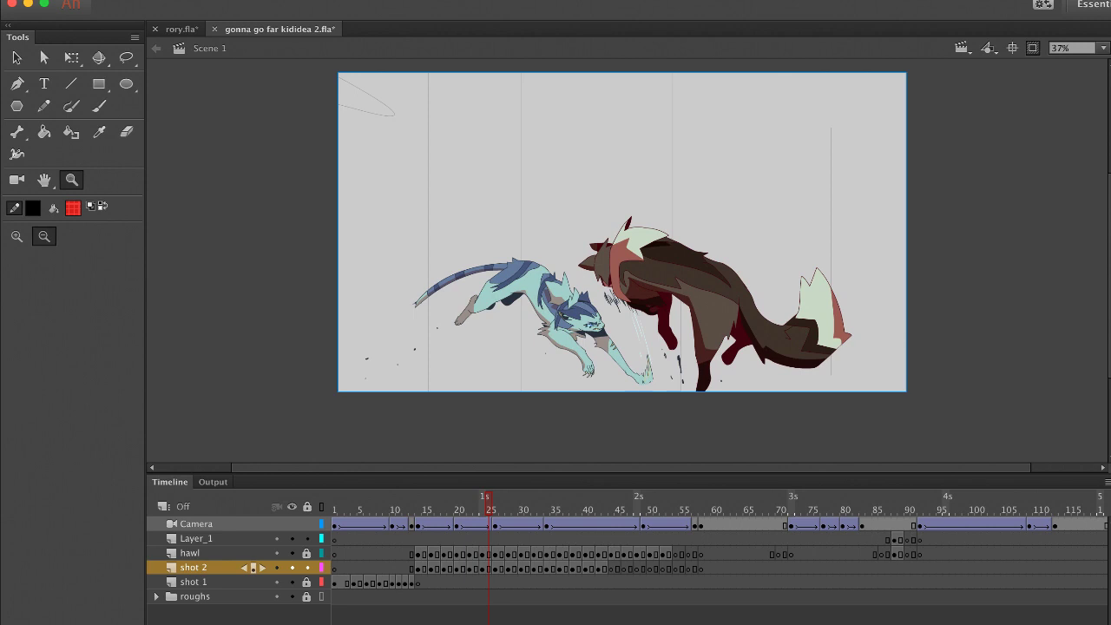
pyautogui.moveTo(313, 70); pyautogui.dragTo(933, 420)
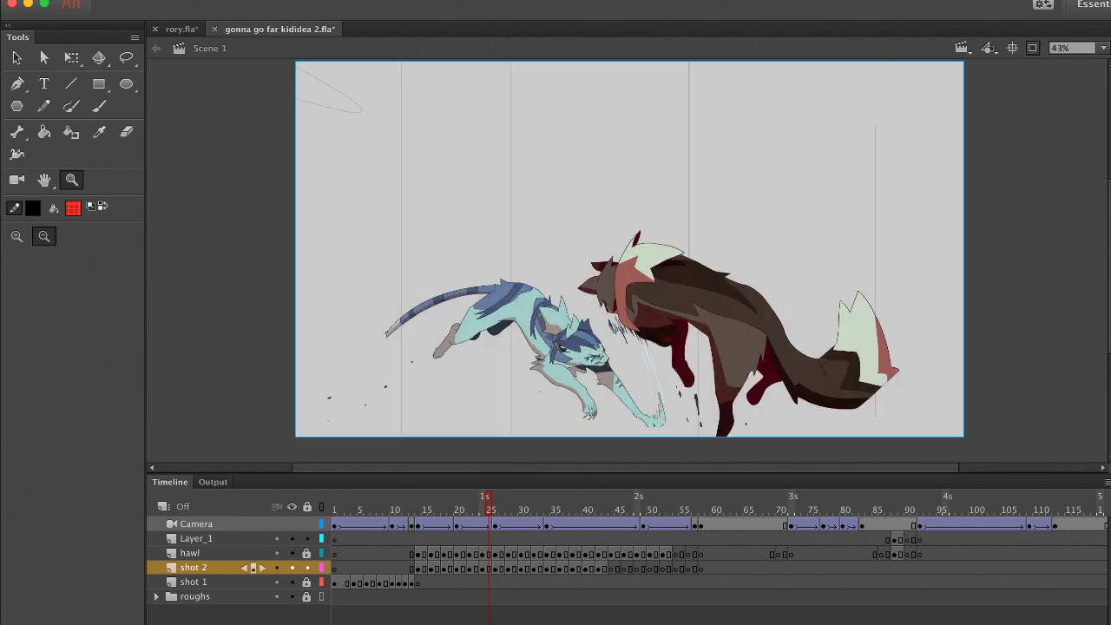
# Scrub back to the running cat at frame 18 and step through the leap and throw to frame 28
pyautogui.moveTo(489, 503); pyautogui.dragTo(443, 504)
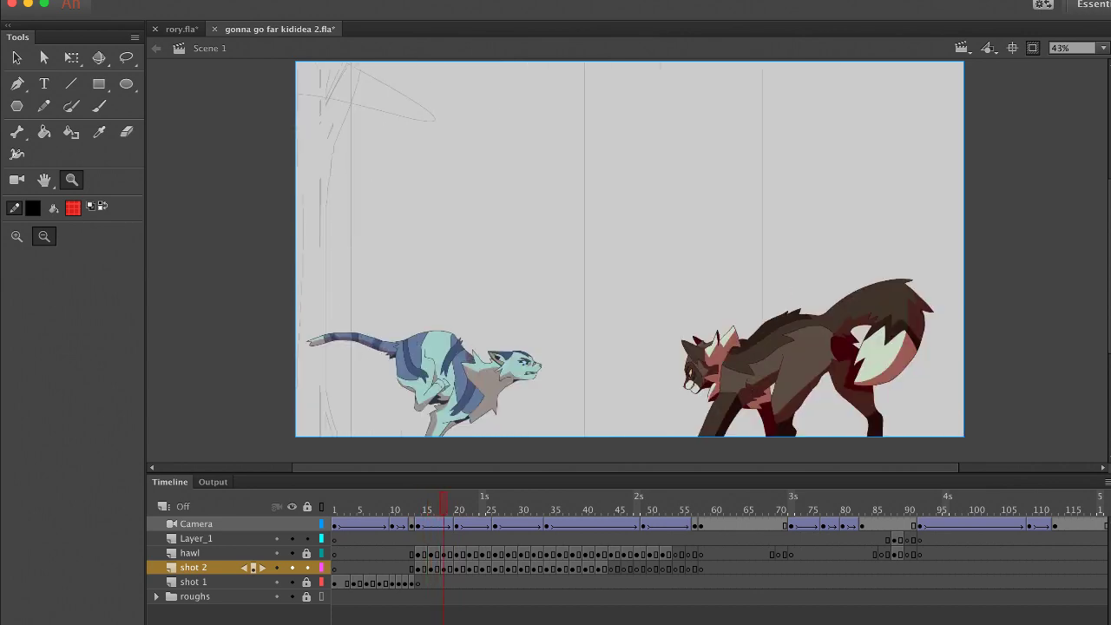
pyautogui.press('.')
pyautogui.press('.')
pyautogui.press('.')
pyautogui.press('.')
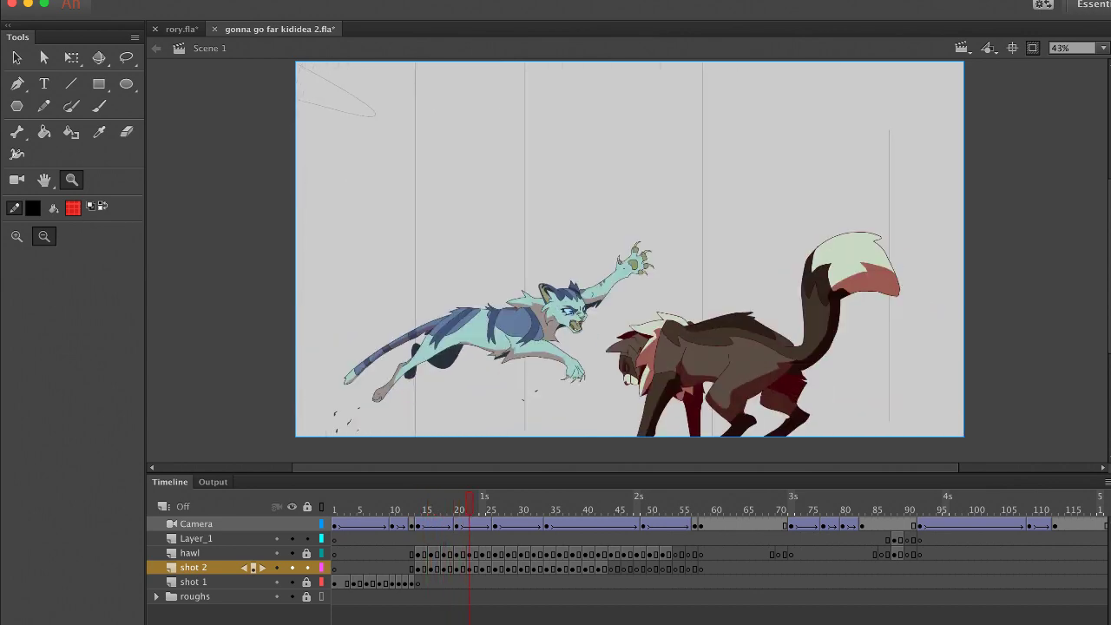
pyautogui.press('.')
pyautogui.press('.')
pyautogui.press('.')
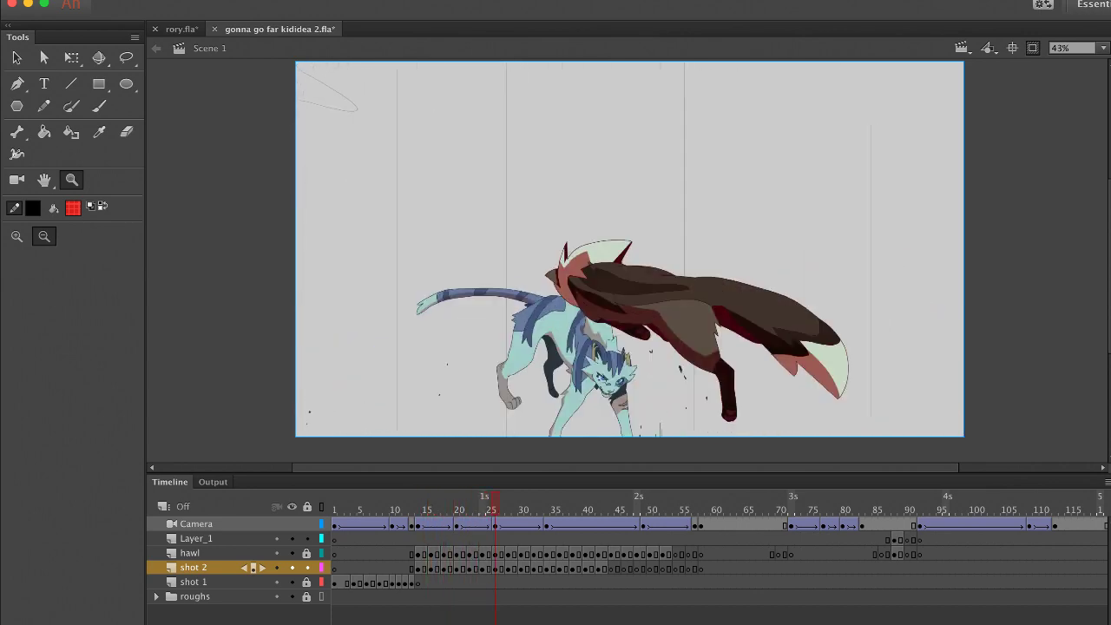
pyautogui.press(',')
pyautogui.press('.')
pyautogui.press('.')
pyautogui.press('.')
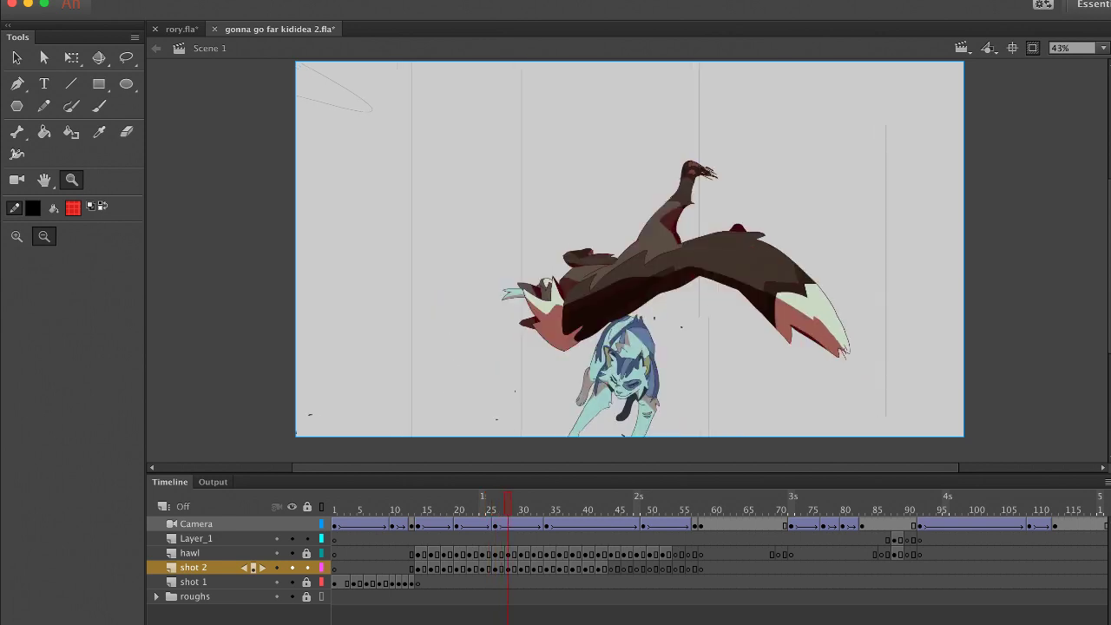
# Step forward from frame 28 to frame 32 to examine the brown cat's tumble over the blue cat
pyautogui.press('.')
pyautogui.press('.')
pyautogui.press('.')
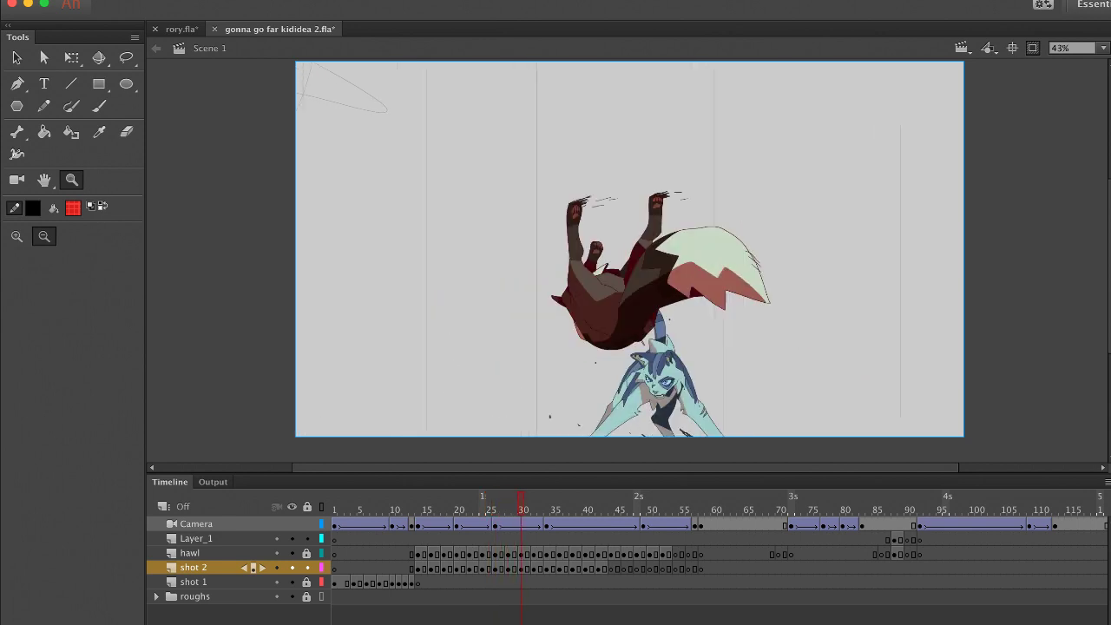
pyautogui.press('.')
pyautogui.press('.')
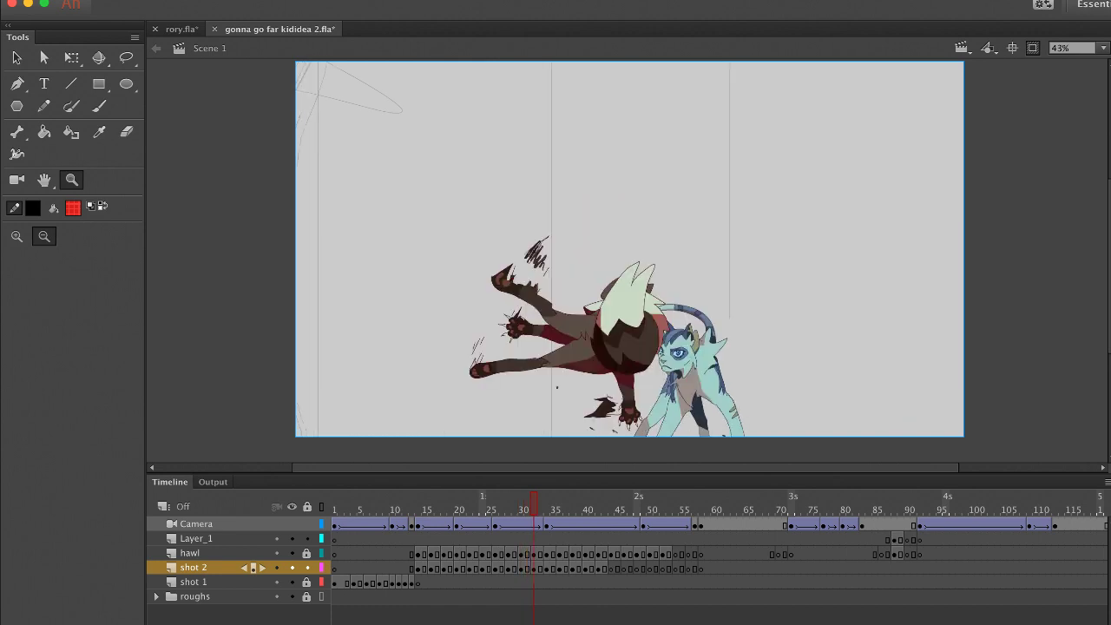
# Flip back and forth through the brown cat's landing, ending at frame 34, to compare the poses
pyautogui.press('.')
pyautogui.press('.')
pyautogui.press(',')
pyautogui.press(',')
pyautogui.press(',')
pyautogui.press(',')
pyautogui.press(',')
pyautogui.press('.')
pyautogui.press('.')
pyautogui.press('.')
pyautogui.press('.')
pyautogui.press('.')
pyautogui.press('.')
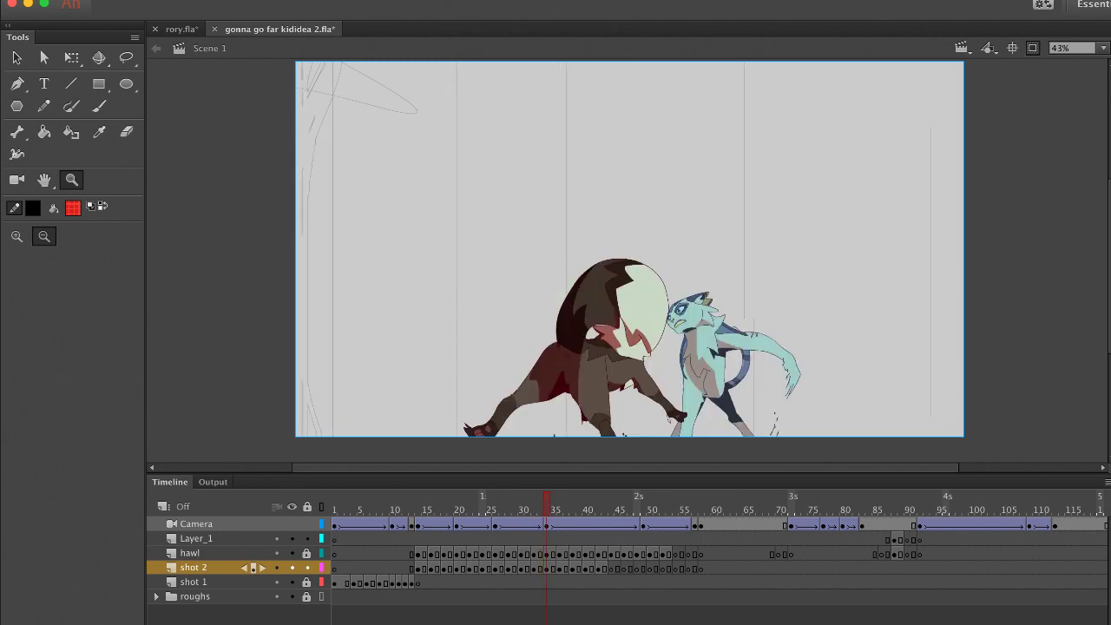
# Step through the blue cat's arm swipe and the brown cat's turn up to frame 41
pyautogui.press('.')
pyautogui.press('.')
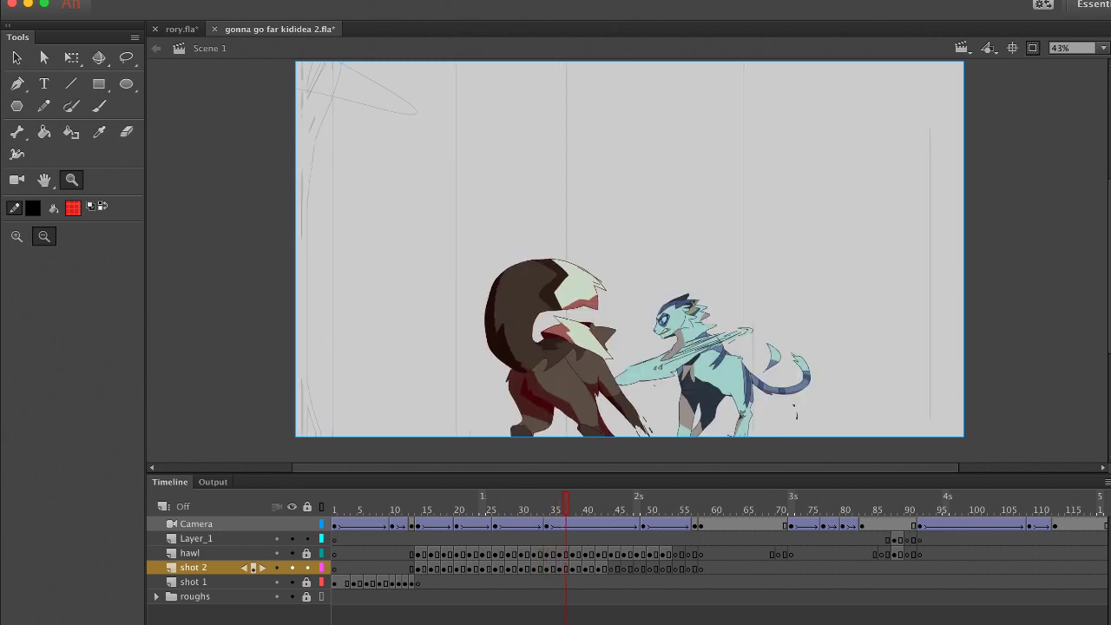
pyautogui.press('.')
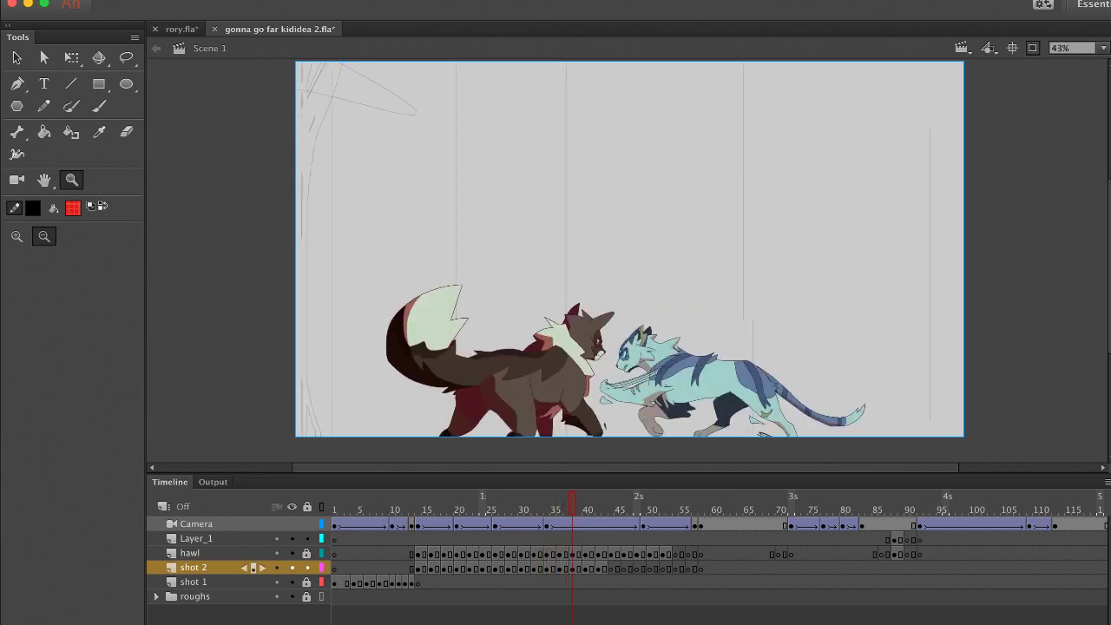
pyautogui.press('.')
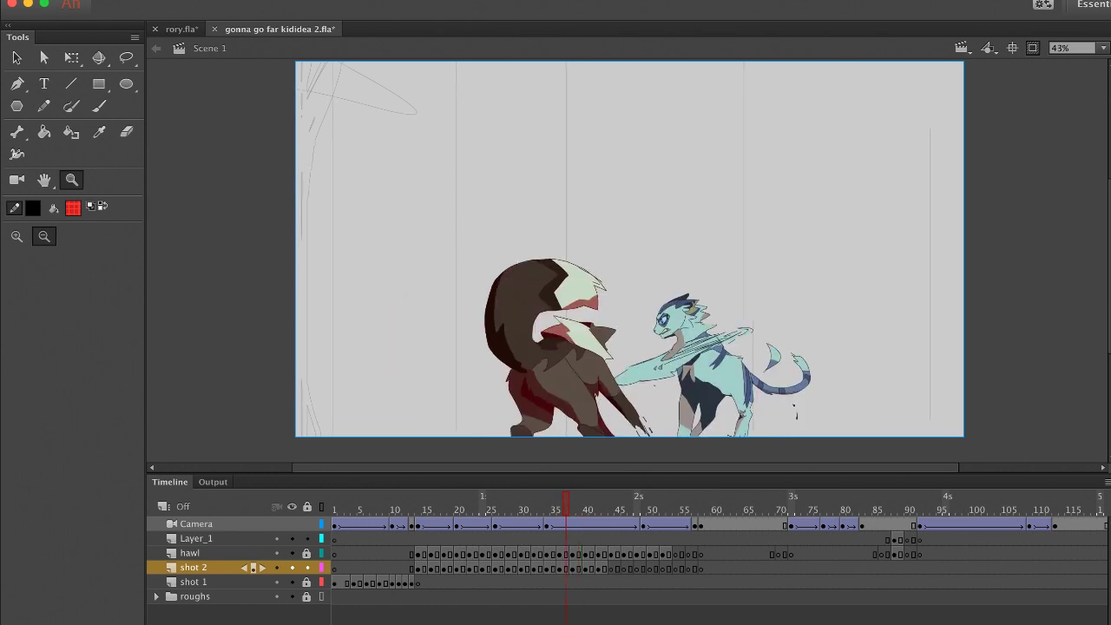
pyautogui.press('.')
pyautogui.press('.')
pyautogui.press('.')
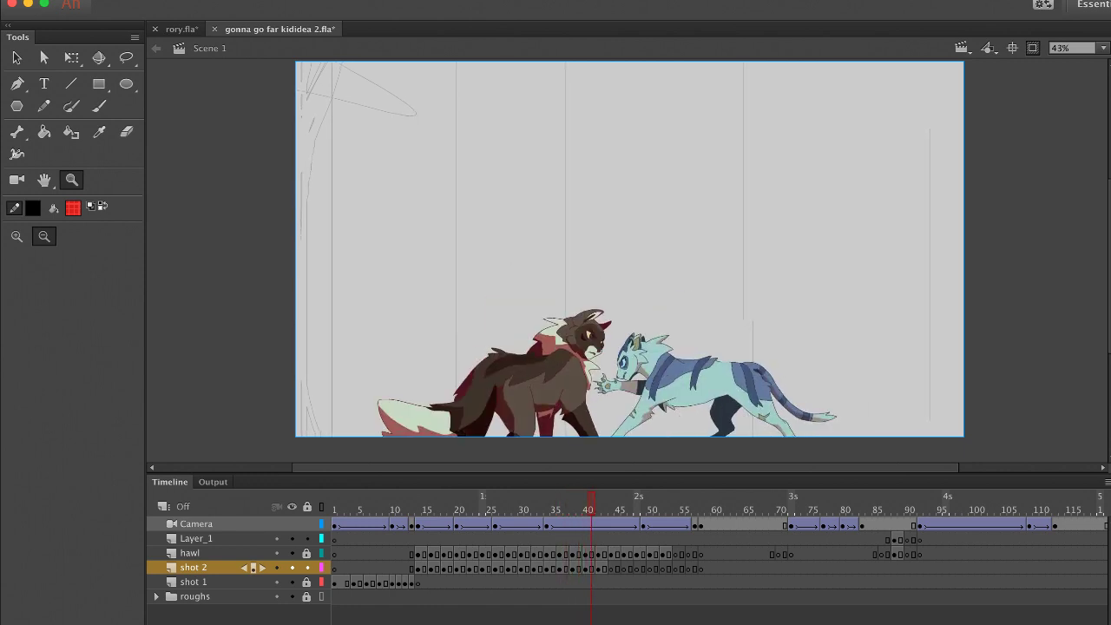
# Step back through the swipe and replay it frame by frame to the outstretched arm at frame 37
pyautogui.press(',')
pyautogui.press(',')
pyautogui.press(',')
pyautogui.press(',')
pyautogui.press(',')
pyautogui.press(',')
pyautogui.press(',')
pyautogui.press(',')
pyautogui.press(',')
pyautogui.press('.')
pyautogui.press('.')
pyautogui.press('.')
pyautogui.press('.')
pyautogui.press('.')
pyautogui.press('.')
pyautogui.press('.')
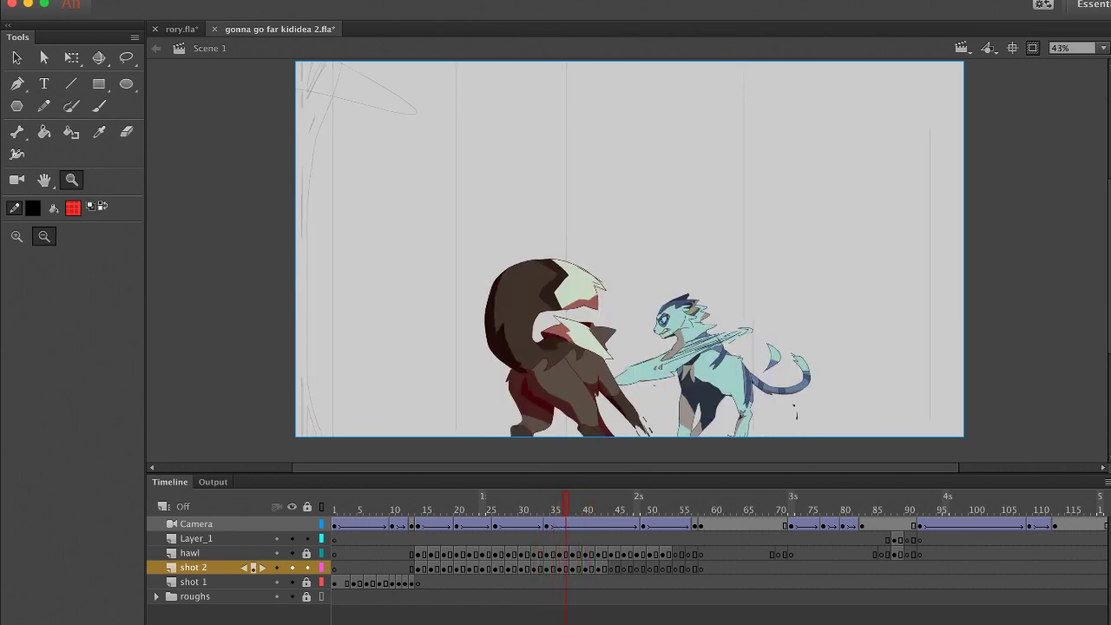
# Step on through the face-off, recheck the drawings around frame 43 and continue to frame 45
pyautogui.press('.')
pyautogui.press('.')
pyautogui.press('.')
pyautogui.press('.')
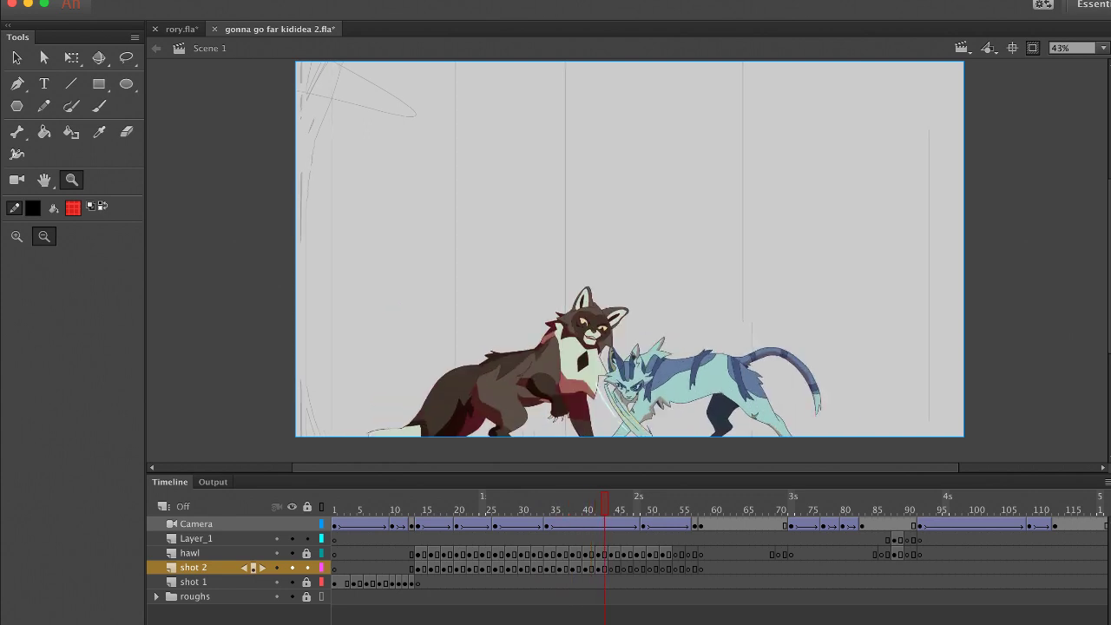
pyautogui.press(',')
pyautogui.press(',')
pyautogui.press(',')
pyautogui.press('.')
pyautogui.press('.')
pyautogui.press('.')
pyautogui.press('.')
pyautogui.press('.')
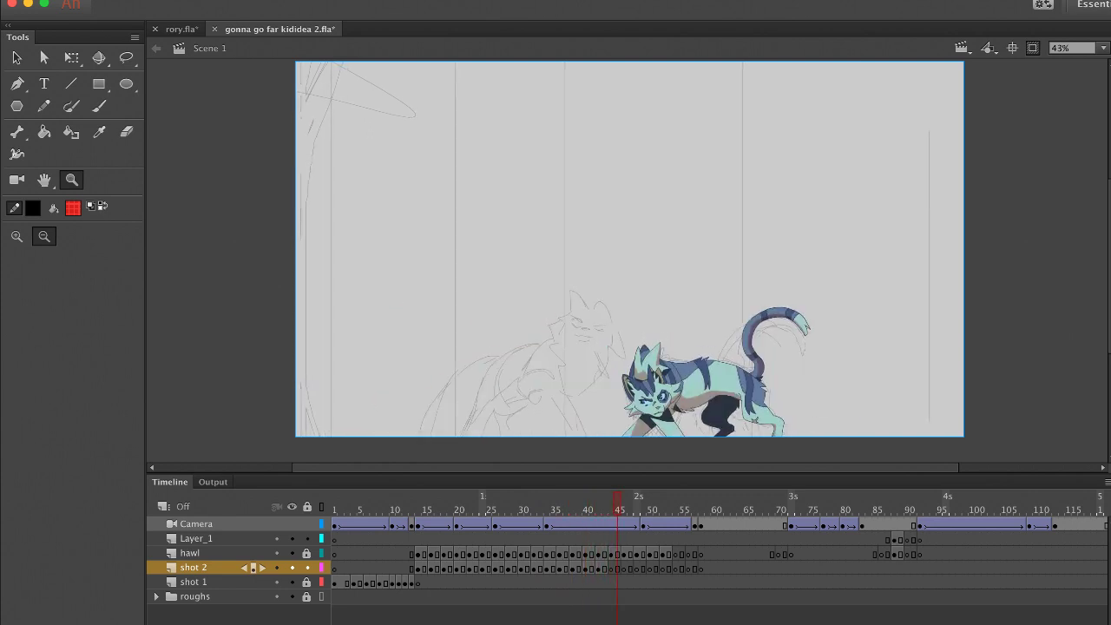
# Compare frames 44 and 45, and step through the blue cat's lunge over the rough sketches past frame 53
pyautogui.press('.')
pyautogui.press(',')
pyautogui.press(',')
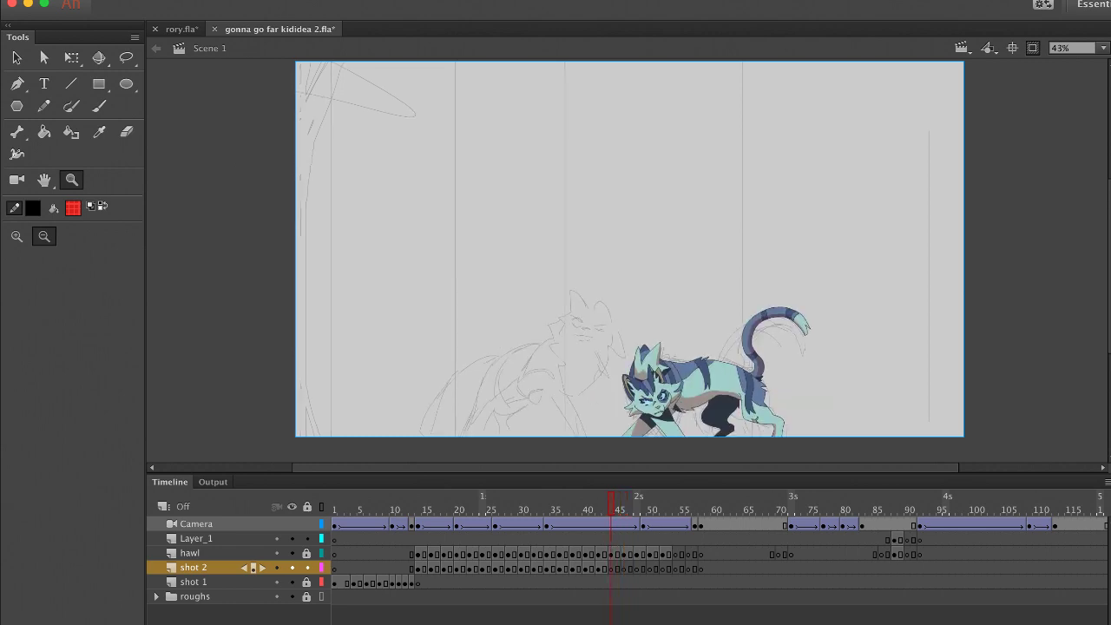
pyautogui.press('.')
pyautogui.press('.')
pyautogui.press('.')
pyautogui.press('.')
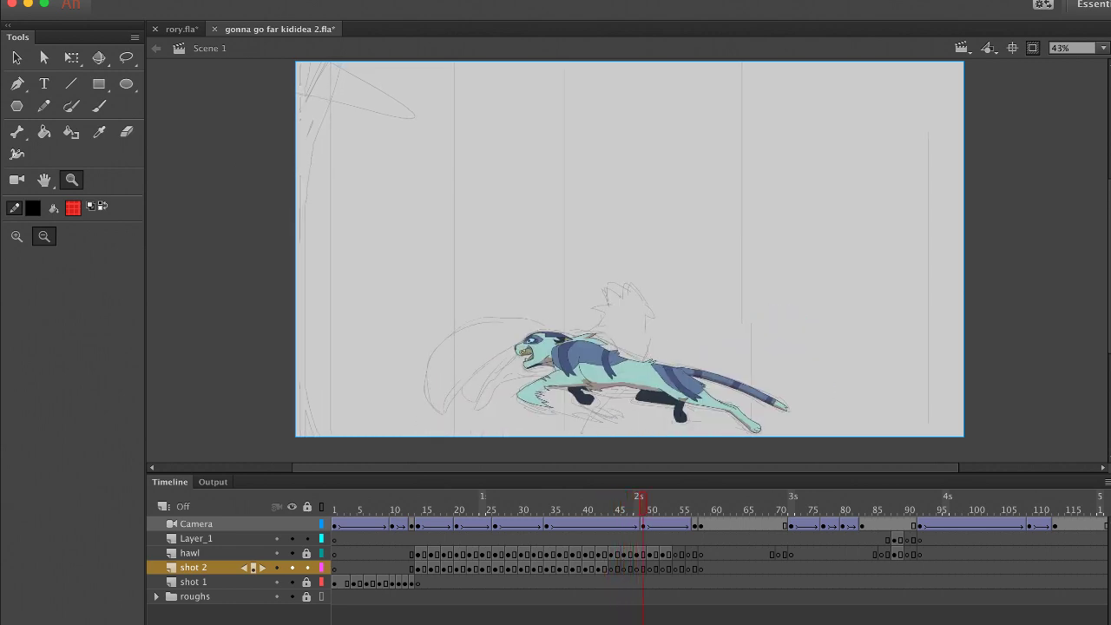
pyautogui.press('.')
pyautogui.press('.')
pyautogui.press('.')
pyautogui.press('.')
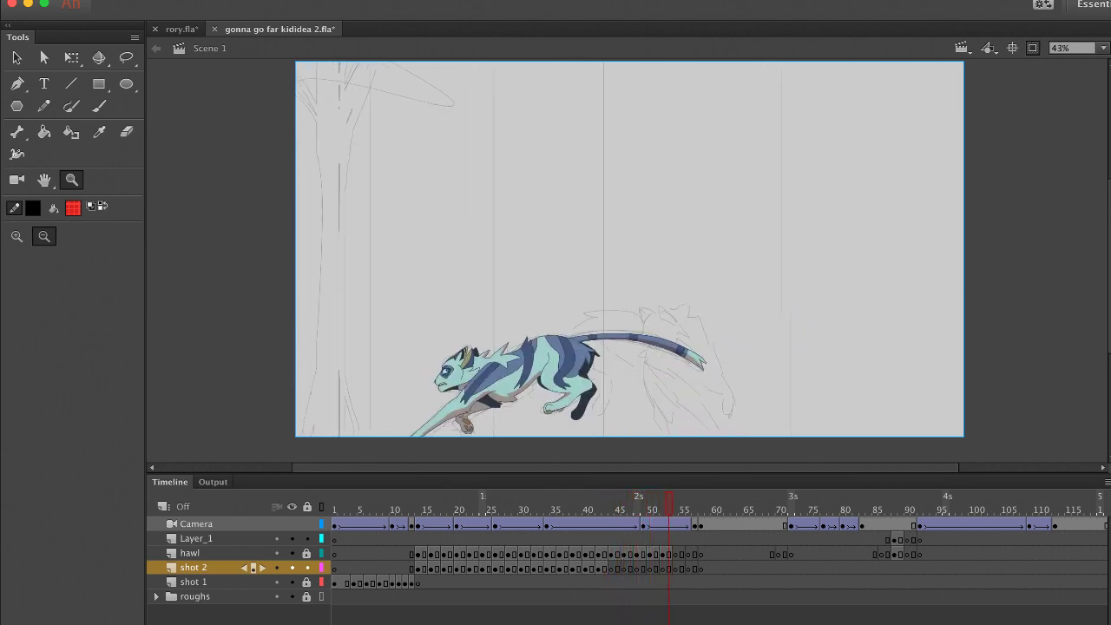
pyautogui.press('.')
# Play the animation and reframe the view around the whole stage
pyautogui.press('Return')
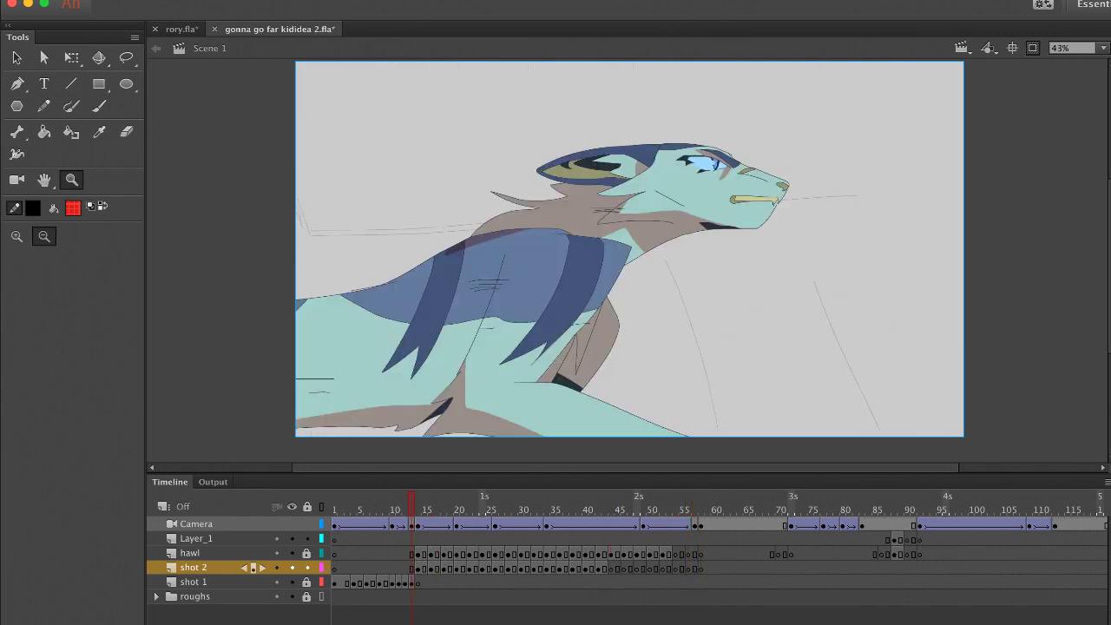
pyautogui.click(601, 352)
pyautogui.moveTo(388, 67); pyautogui.dragTo(886, 315)
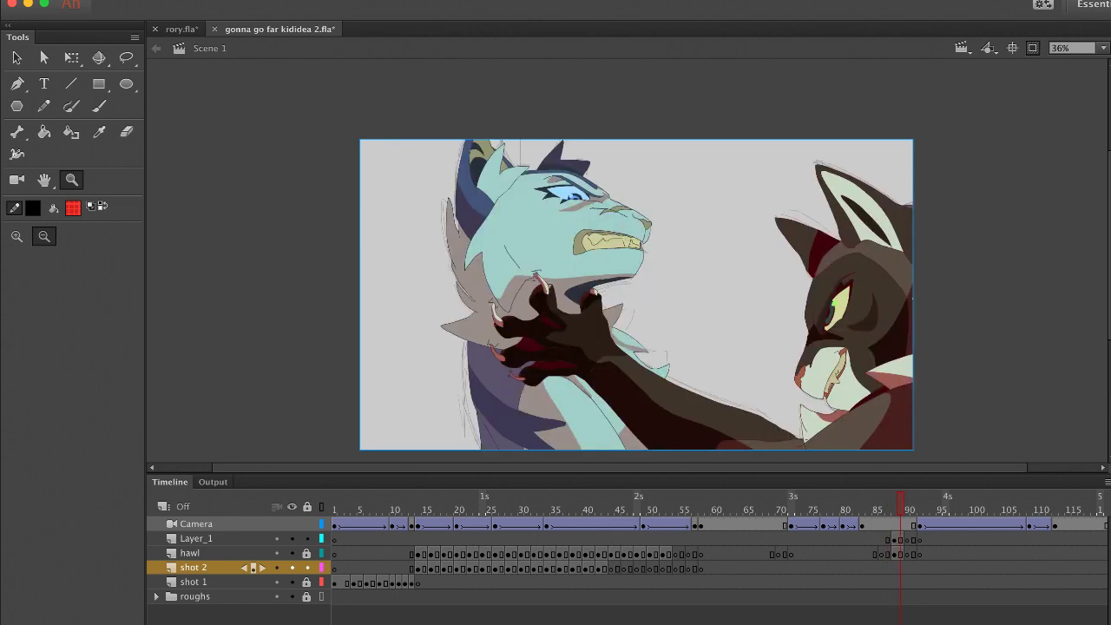
# Flip back and forth between the rough and coloured drawings of the throat-grab close-up around frames 87 to 89
pyautogui.press(',')
pyautogui.press(',')
pyautogui.press(',')
pyautogui.press('.')
pyautogui.press('.')
pyautogui.press('.')
pyautogui.press(',')
pyautogui.press(',')
pyautogui.press(',')
pyautogui.press(',')
pyautogui.press('.')
pyautogui.press('.')
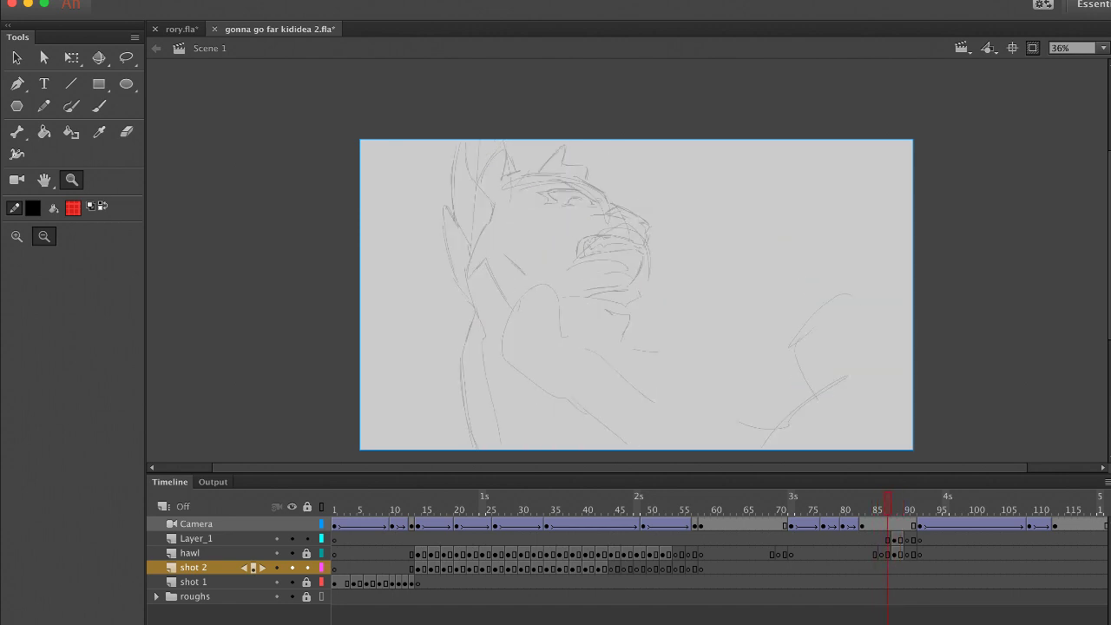
# Step forward from frame 87 through the rest of the throat-grab close-up
pyautogui.press('.')
pyautogui.press('.')
pyautogui.press('.')
pyautogui.press('.')
pyautogui.press('.')
pyautogui.press('.')
pyautogui.press('.')
pyautogui.press('.')
pyautogui.press('.')
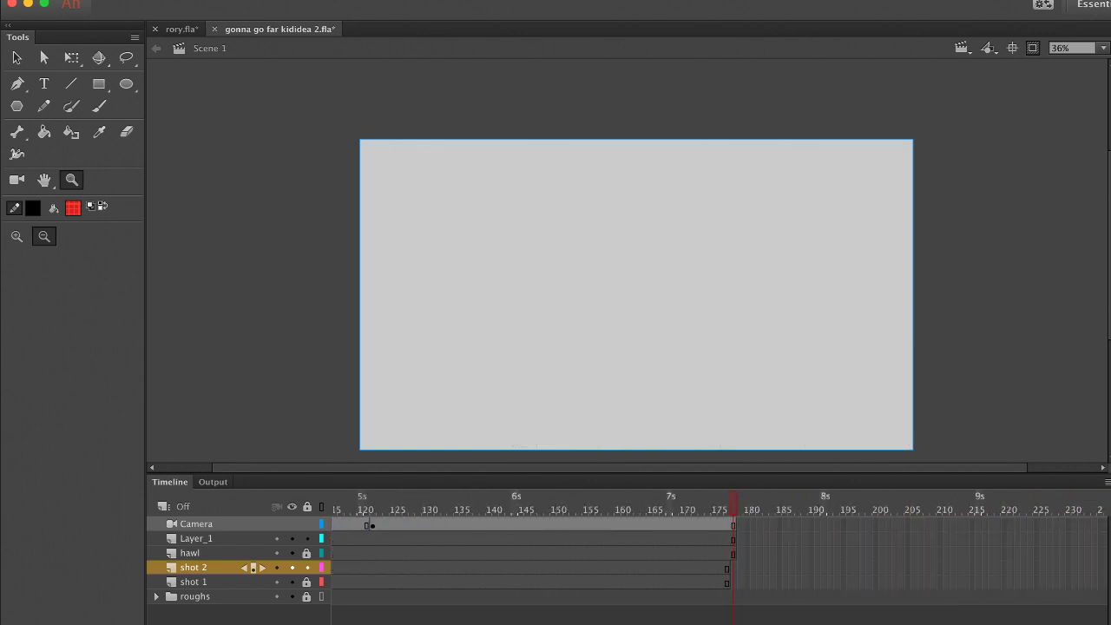
# Replay the animation from the beginning with the whole stage framed in view
pyautogui.press('Return')
pyautogui.click(635, 313)
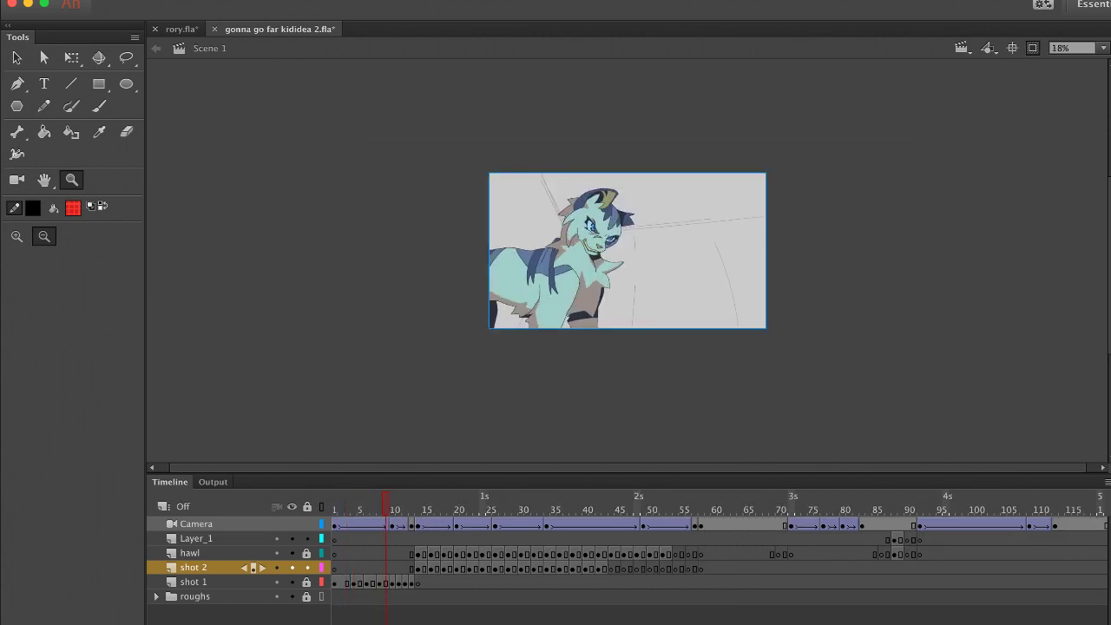
pyautogui.moveTo(331, 74); pyautogui.dragTo(895, 335)
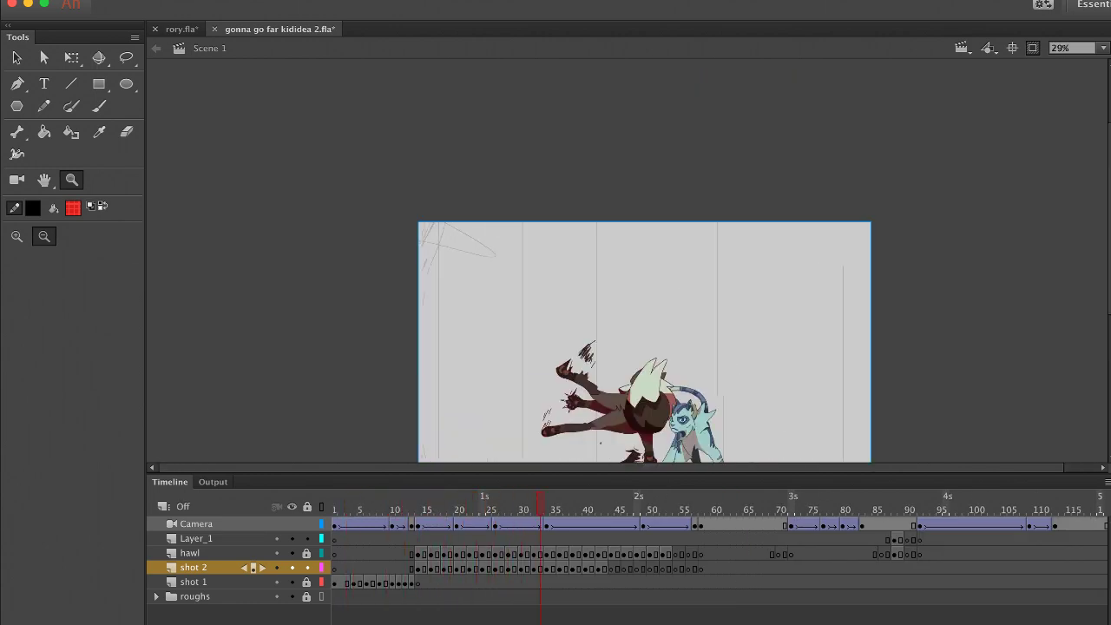
pyautogui.scroll(-3, 645, 318)
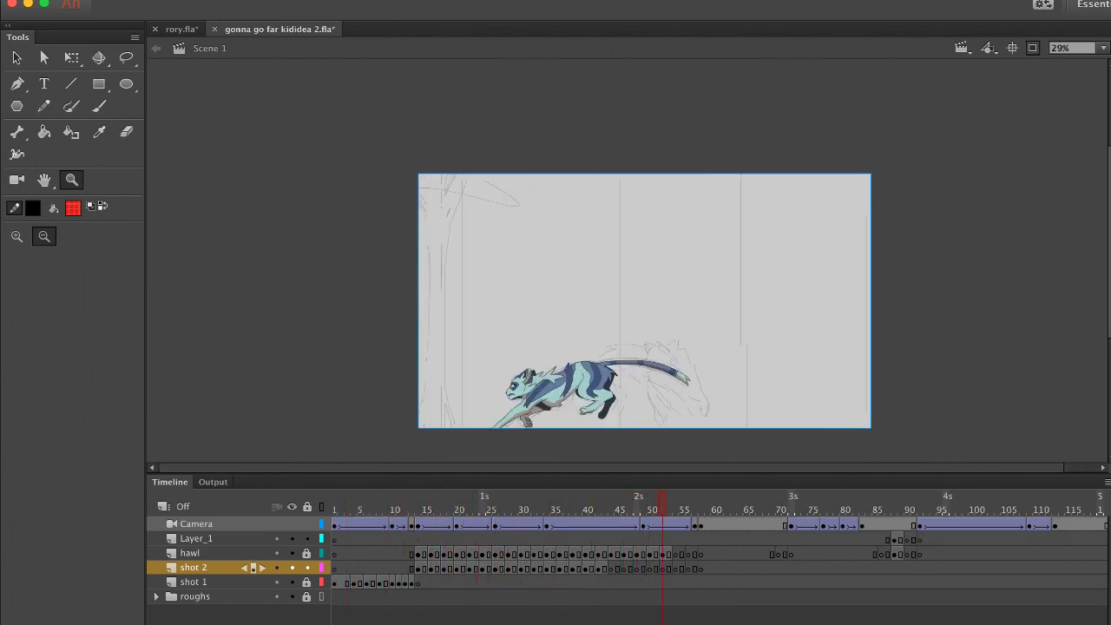